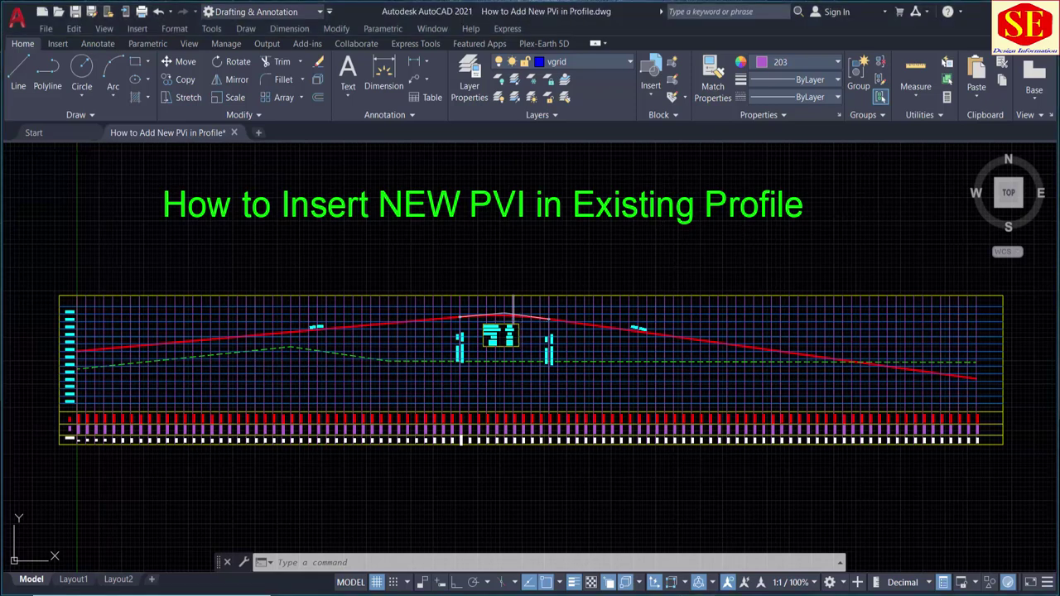
- Pan and zoom across the profile to inspect the grades, VPI box and station band
{"action": "scroll", "coordinate": [674, 262], "scroll_direction": "up", "scroll_amount": 2}
{"action": "scroll", "coordinate": [553, 353], "scroll_direction": "up", "scroll_amount": 2}
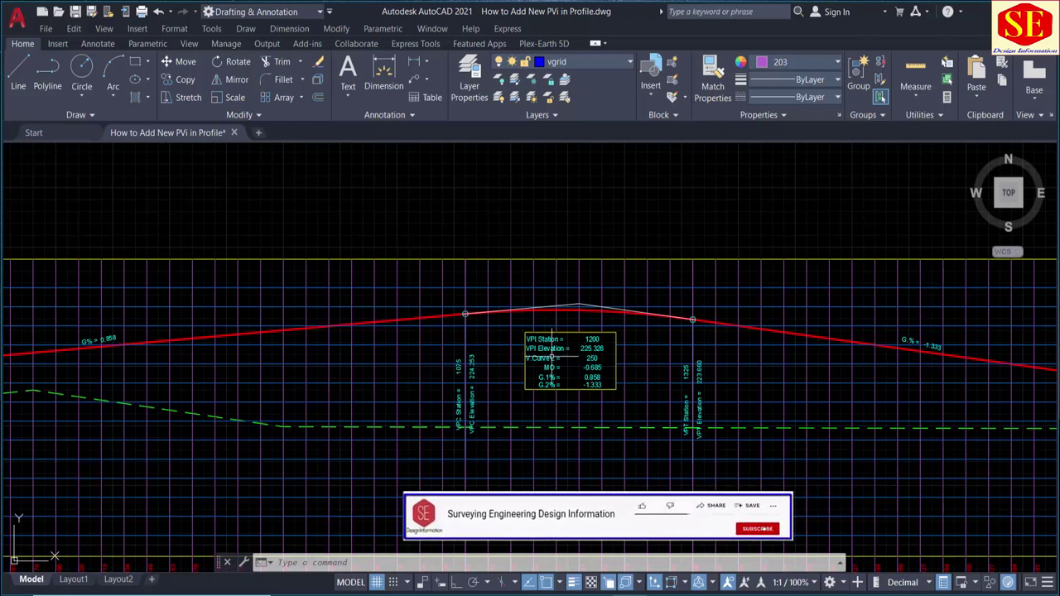
{"action": "scroll", "coordinate": [534, 348], "scroll_direction": "down", "scroll_amount": 2}
{"action": "mouse_move", "coordinate": [248, 404]}
{"action": "middle_mouse_down"}
{"action": "mouse_move", "coordinate": [284, 403]}
{"action": "mouse_move", "coordinate": [317, 426]}
{"action": "middle_mouse_up"}
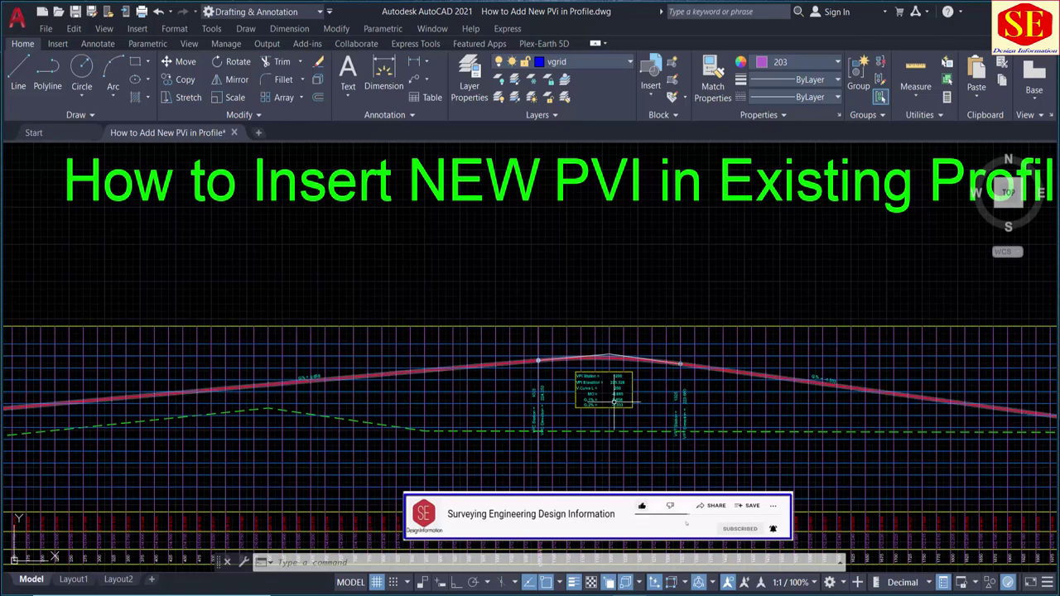
{"action": "middle_click_drag", "start_coordinate": [342, 471], "coordinate": [511, 467]}
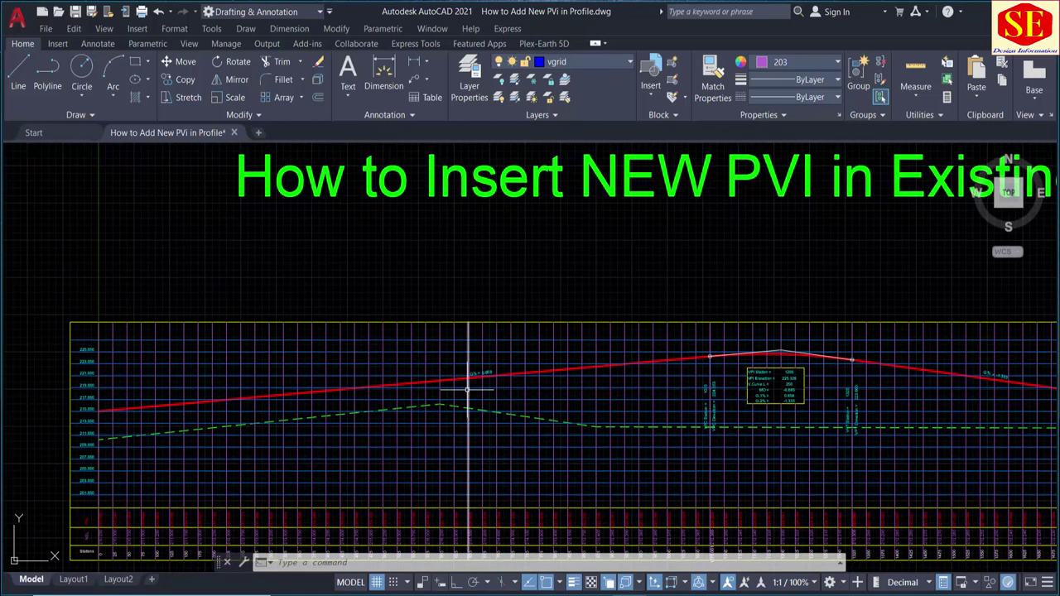
{"action": "scroll", "coordinate": [468, 389], "scroll_direction": "up", "scroll_amount": 2}
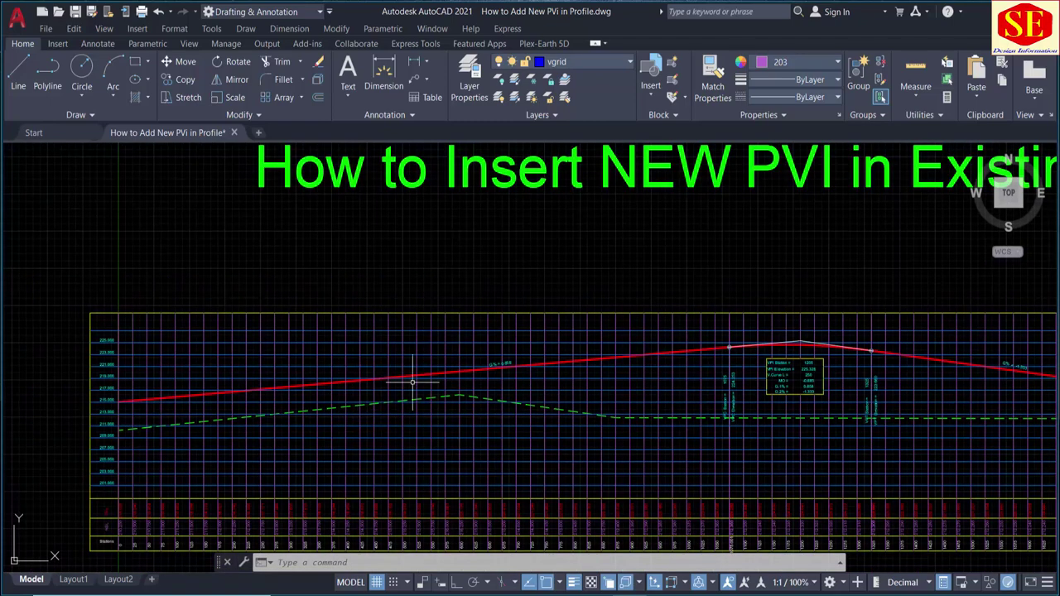
{"action": "middle_click_drag", "start_coordinate": [707, 373], "coordinate": [218, 360]}
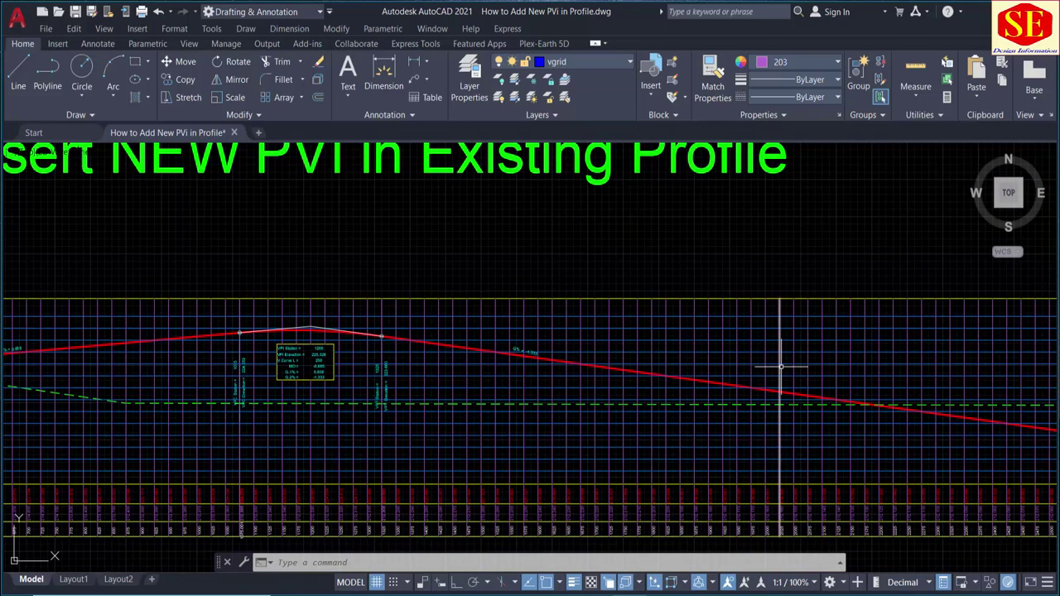
{"action": "middle_click_drag", "start_coordinate": [411, 347], "coordinate": [900, 296]}
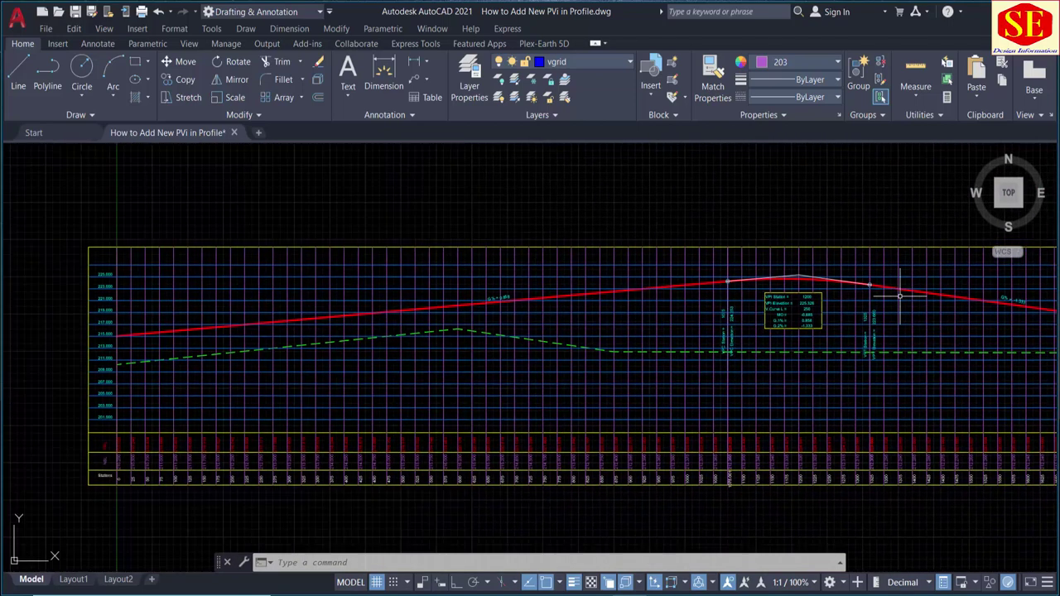
{"action": "scroll", "coordinate": [344, 338], "scroll_direction": "up", "scroll_amount": 4}
{"action": "scroll", "coordinate": [136, 352], "scroll_direction": "down", "scroll_amount": 2}
{"action": "scroll", "coordinate": [53, 312], "scroll_direction": "down", "scroll_amount": 2}
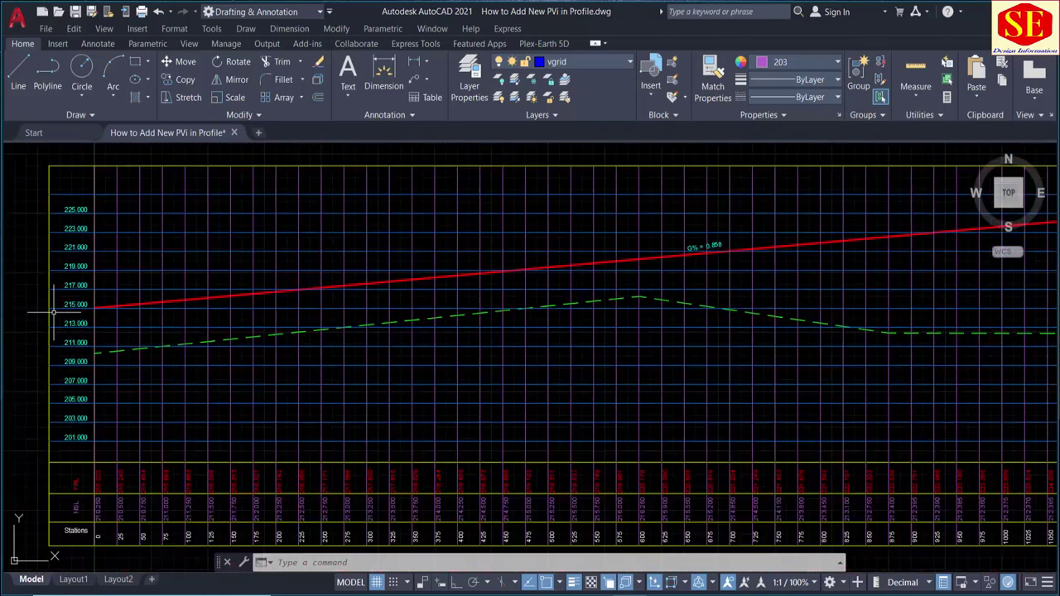
{"action": "scroll", "coordinate": [735, 240], "scroll_direction": "up", "scroll_amount": 4}
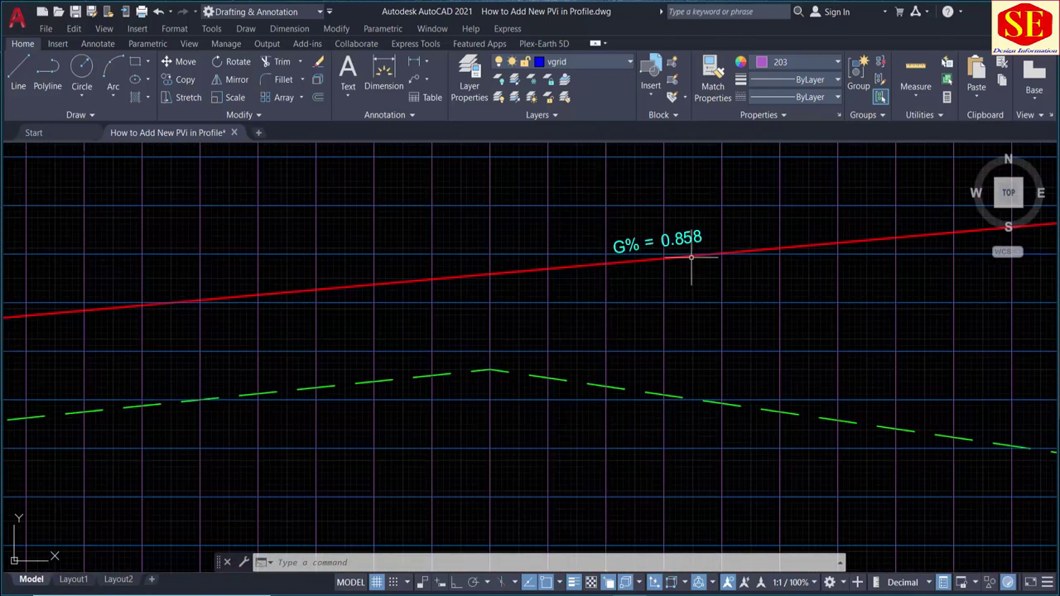
{"action": "scroll", "coordinate": [707, 289], "scroll_direction": "down", "scroll_amount": 1}
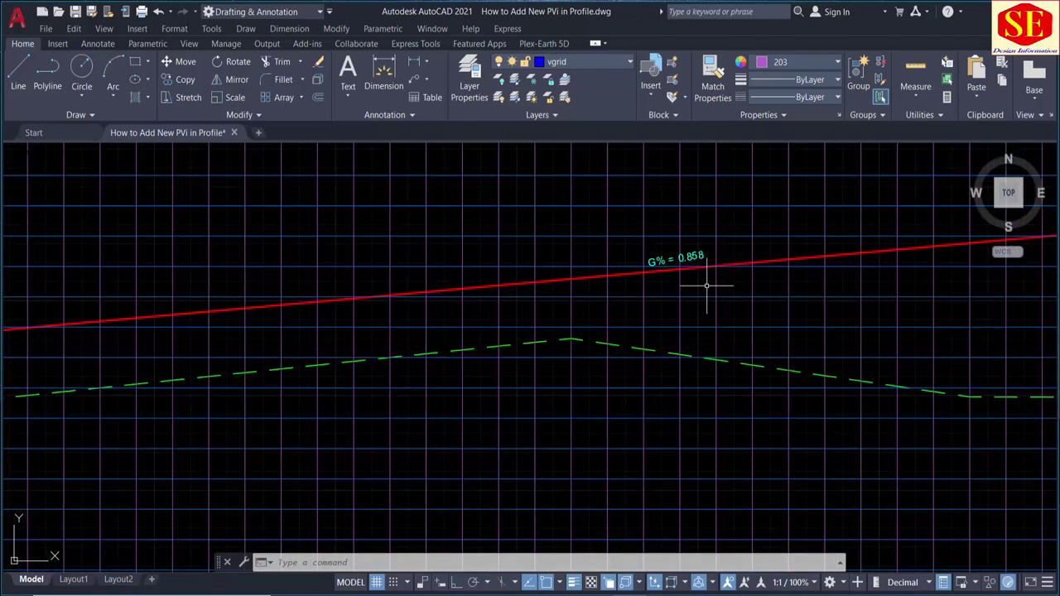
{"action": "scroll", "coordinate": [859, 296], "scroll_direction": "down", "scroll_amount": 3}
{"action": "scroll", "coordinate": [510, 347], "scroll_direction": "up", "scroll_amount": 1}
{"action": "scroll", "coordinate": [887, 307], "scroll_direction": "up", "scroll_amount": 1}
{"action": "middle_click_drag", "start_coordinate": [887, 307], "coordinate": [555, 314]}
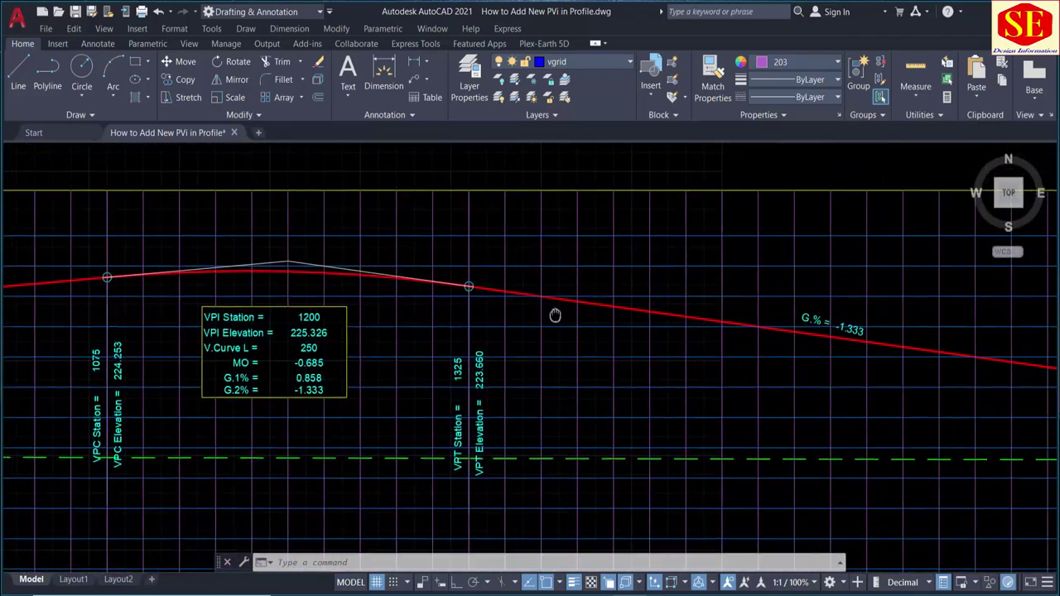
{"action": "scroll", "coordinate": [845, 331], "scroll_direction": "up", "scroll_amount": 1}
{"action": "scroll", "coordinate": [835, 323], "scroll_direction": "up", "scroll_amount": 1}
{"action": "scroll", "coordinate": [834, 323], "scroll_direction": "down", "scroll_amount": 2}
{"action": "scroll", "coordinate": [679, 380], "scroll_direction": "down", "scroll_amount": 2}
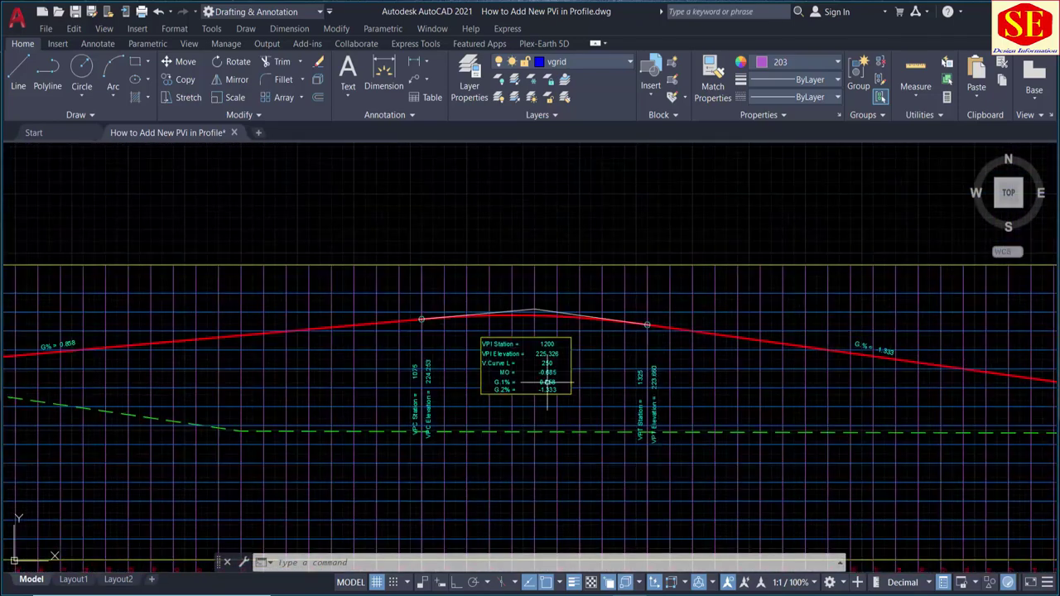
{"action": "scroll", "coordinate": [495, 365], "scroll_direction": "up", "scroll_amount": 2}
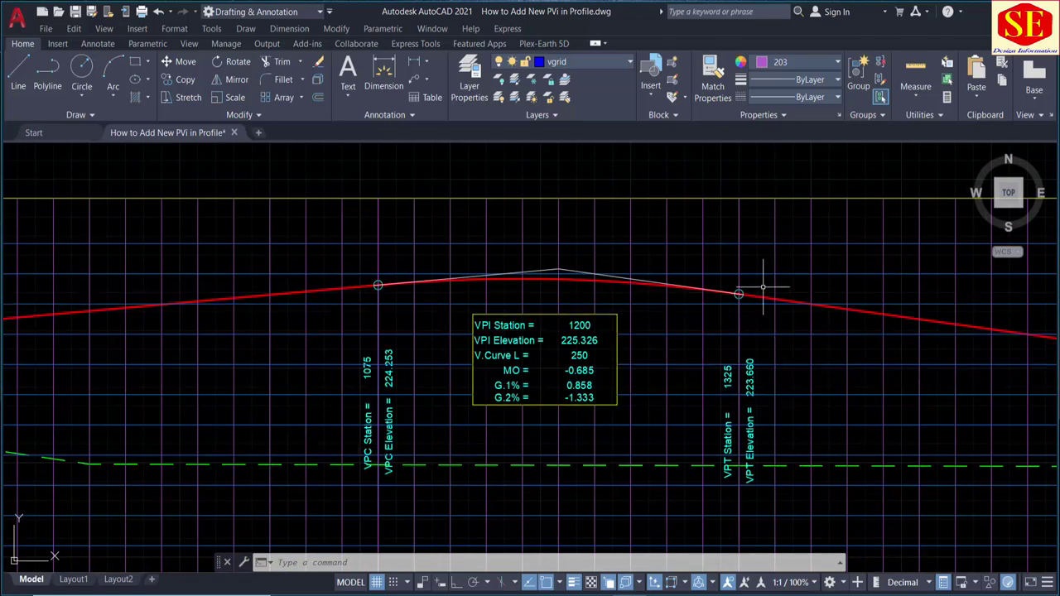
{"action": "scroll", "coordinate": [762, 294], "scroll_direction": "down", "scroll_amount": 4}
{"action": "middle_click_drag", "start_coordinate": [721, 408], "coordinate": [289, 405]}
{"action": "scroll", "coordinate": [433, 406], "scroll_direction": "down", "scroll_amount": 2}
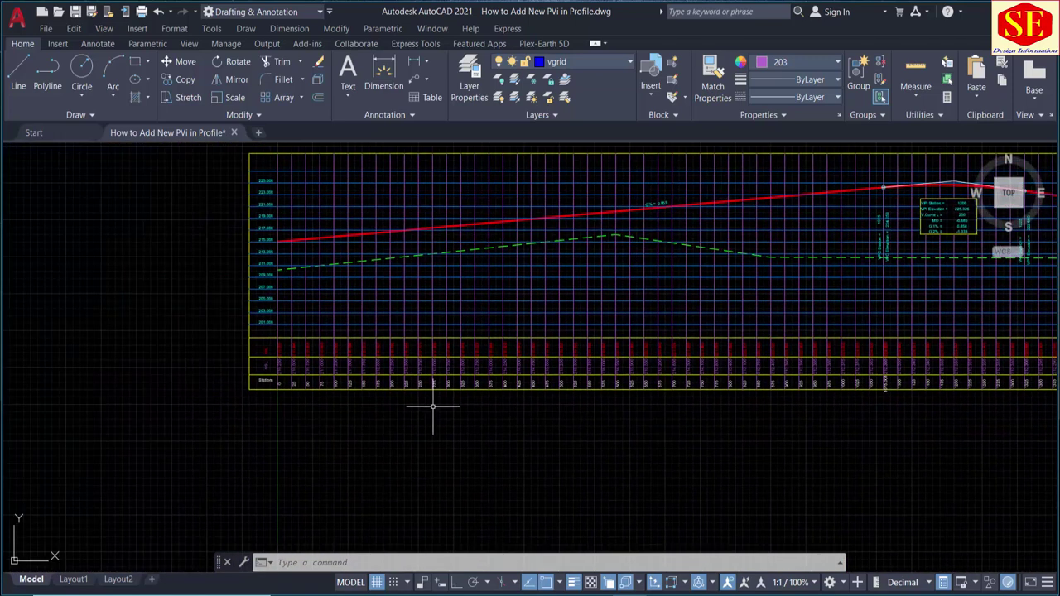
{"action": "scroll", "coordinate": [284, 367], "scroll_direction": "up", "scroll_amount": 5}
{"action": "middle_click_drag", "start_coordinate": [770, 360], "coordinate": [434, 397]}
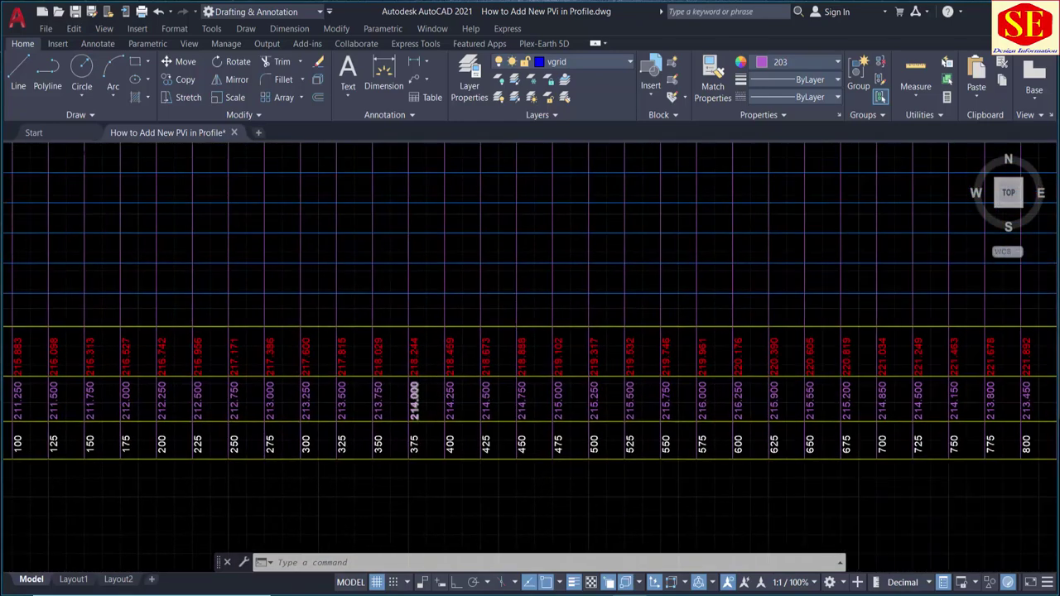
{"action": "scroll", "coordinate": [414, 390], "scroll_direction": "down", "scroll_amount": 3}
{"action": "middle_click_drag", "start_coordinate": [511, 313], "coordinate": [354, 387]}
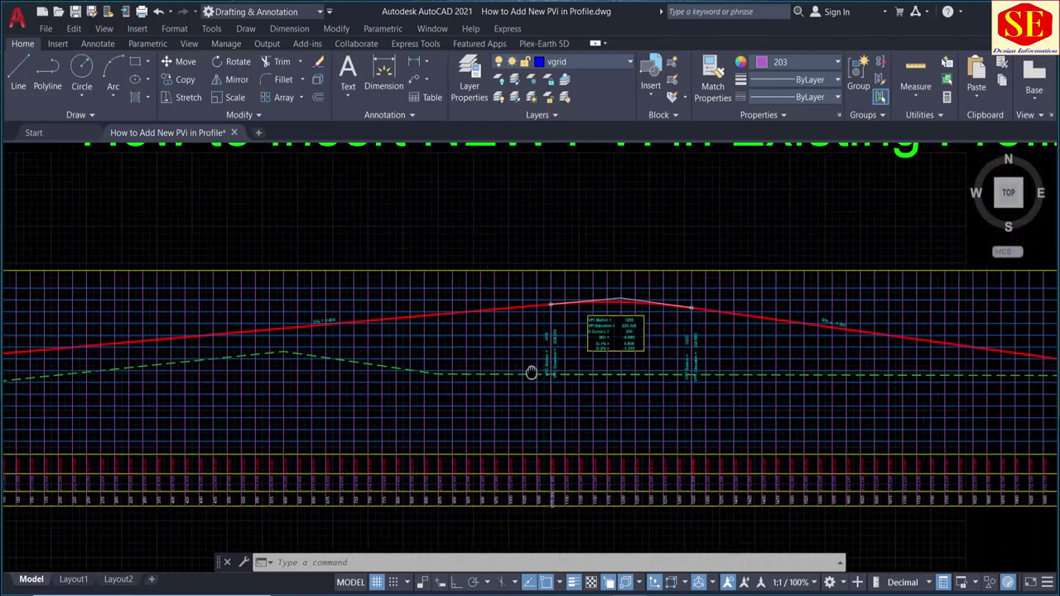
{"action": "middle_click_drag", "start_coordinate": [533, 372], "coordinate": [503, 372]}
{"action": "scroll", "coordinate": [542, 353], "scroll_direction": "down", "scroll_amount": 2}
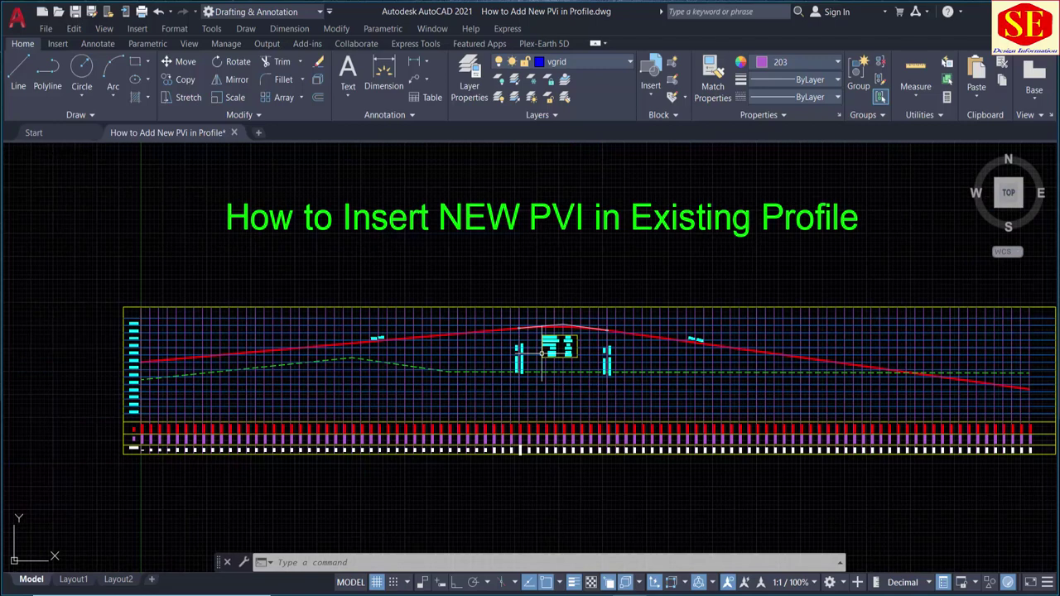
{"action": "scroll", "coordinate": [667, 347], "scroll_direction": "up", "scroll_amount": 2}
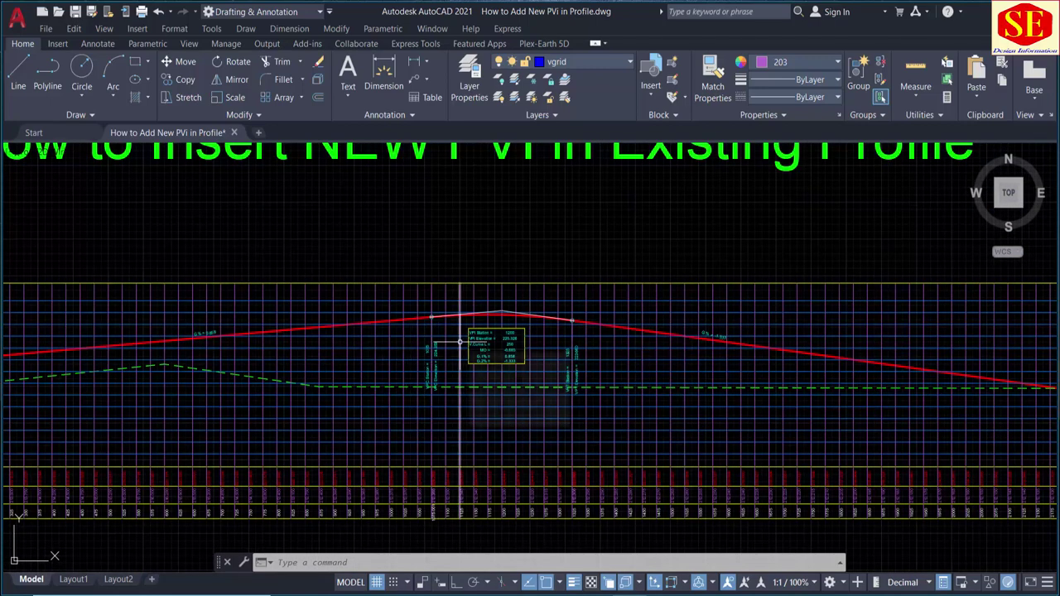
{"action": "scroll", "coordinate": [547, 331], "scroll_direction": "up", "scroll_amount": 3}
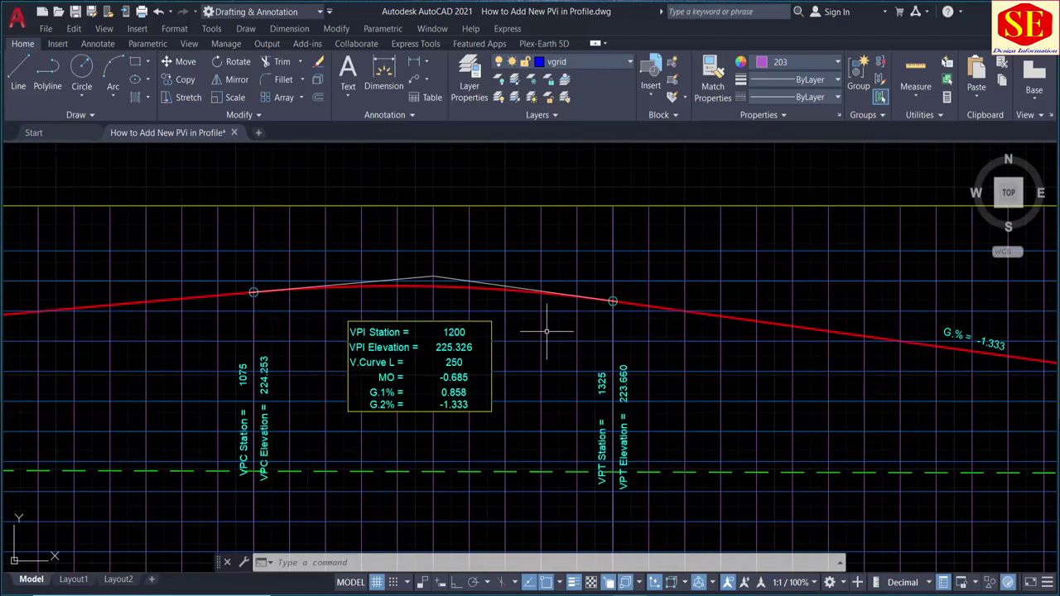
{"action": "scroll", "coordinate": [546, 332], "scroll_direction": "down", "scroll_amount": 3}
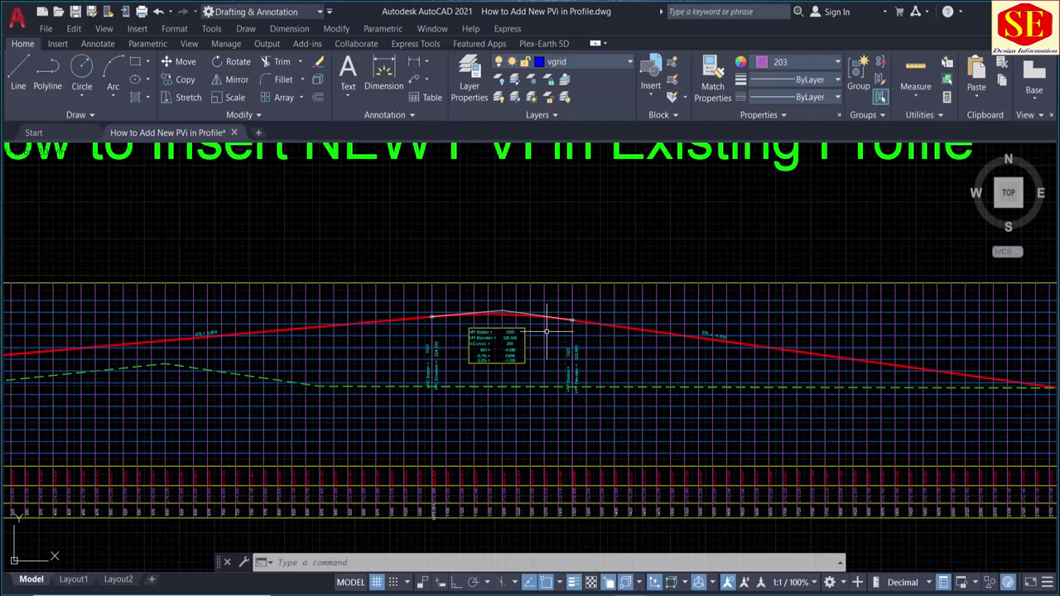
{"action": "scroll", "coordinate": [512, 349], "scroll_direction": "up", "scroll_amount": 2}
{"action": "scroll", "coordinate": [505, 339], "scroll_direction": "up", "scroll_amount": 2}
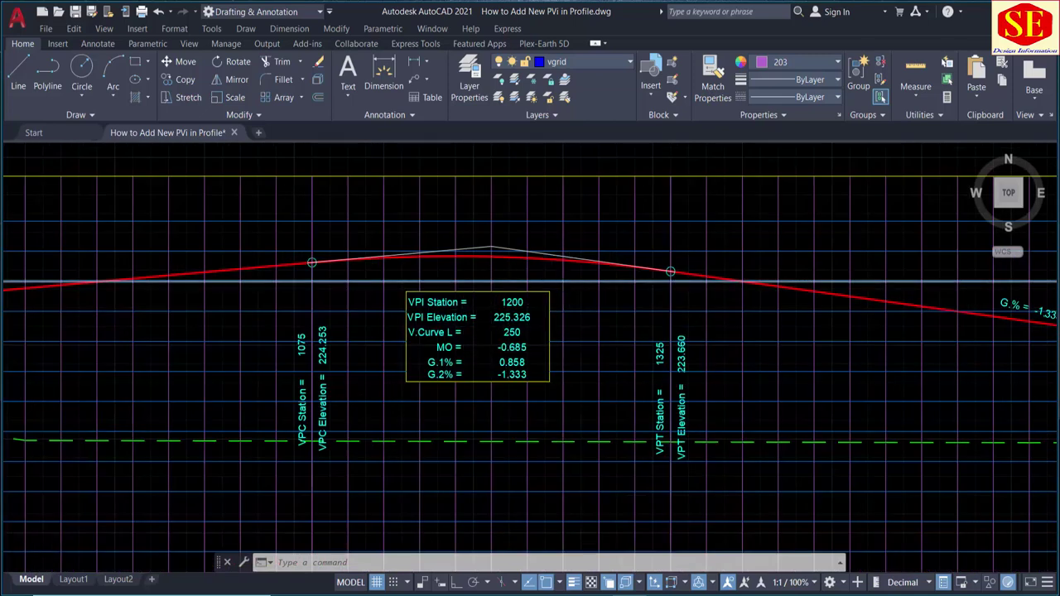
{"action": "scroll", "coordinate": [570, 278], "scroll_direction": "down", "scroll_amount": 2}
{"action": "scroll", "coordinate": [570, 278], "scroll_direction": "down", "scroll_amount": 2}
{"action": "middle_click_drag", "start_coordinate": [267, 340], "coordinate": [473, 319]}
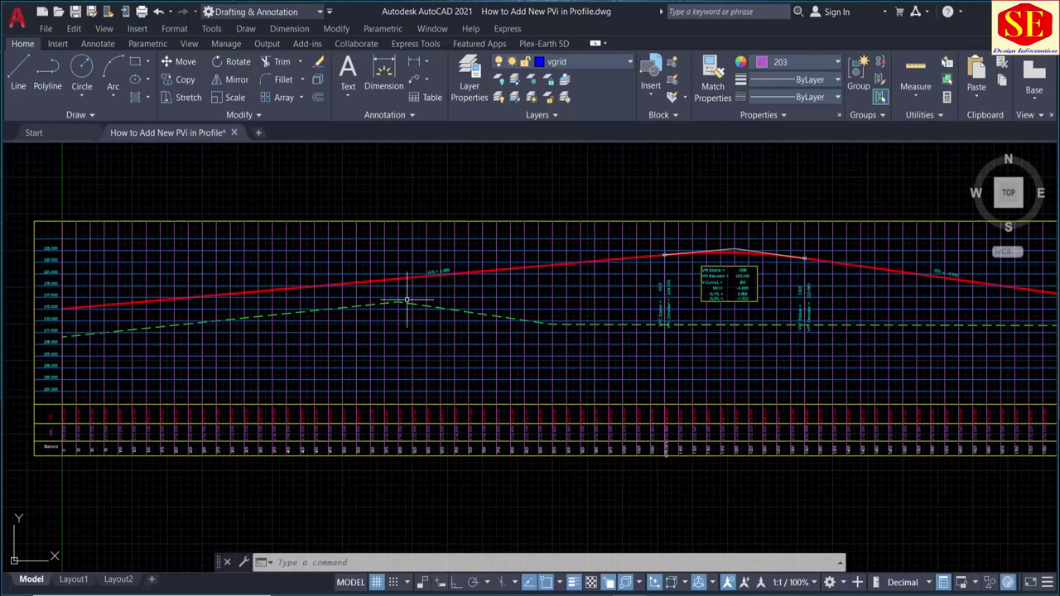
{"action": "scroll", "coordinate": [402, 288], "scroll_direction": "up", "scroll_amount": 2}
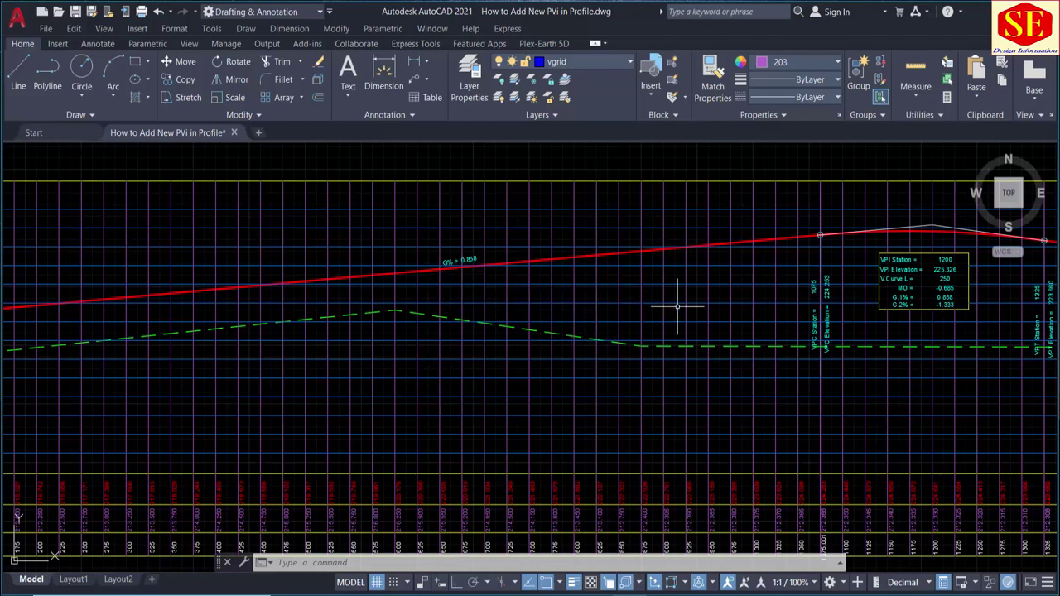
{"action": "middle_click_drag", "start_coordinate": [487, 300], "coordinate": [377, 342]}
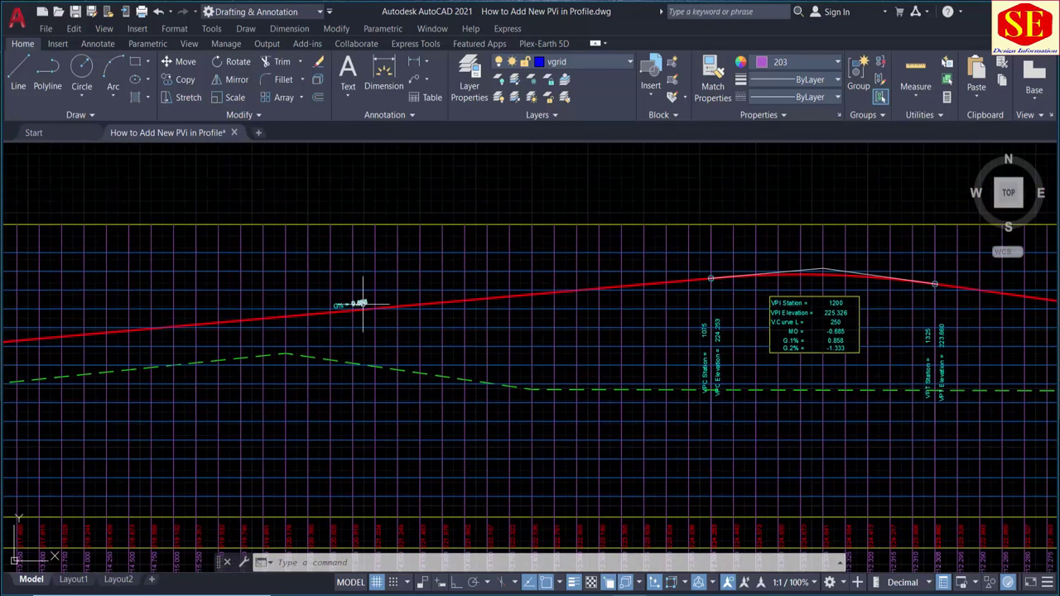
{"action": "middle_click_drag", "start_coordinate": [596, 303], "coordinate": [289, 292]}
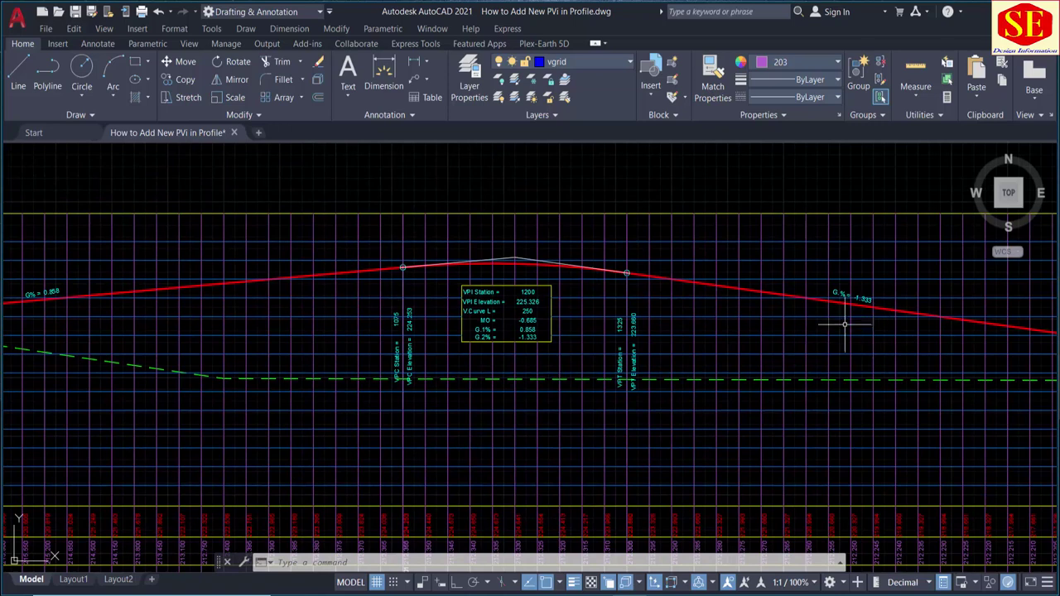
{"action": "scroll", "coordinate": [521, 259], "scroll_direction": "up", "scroll_amount": 4}
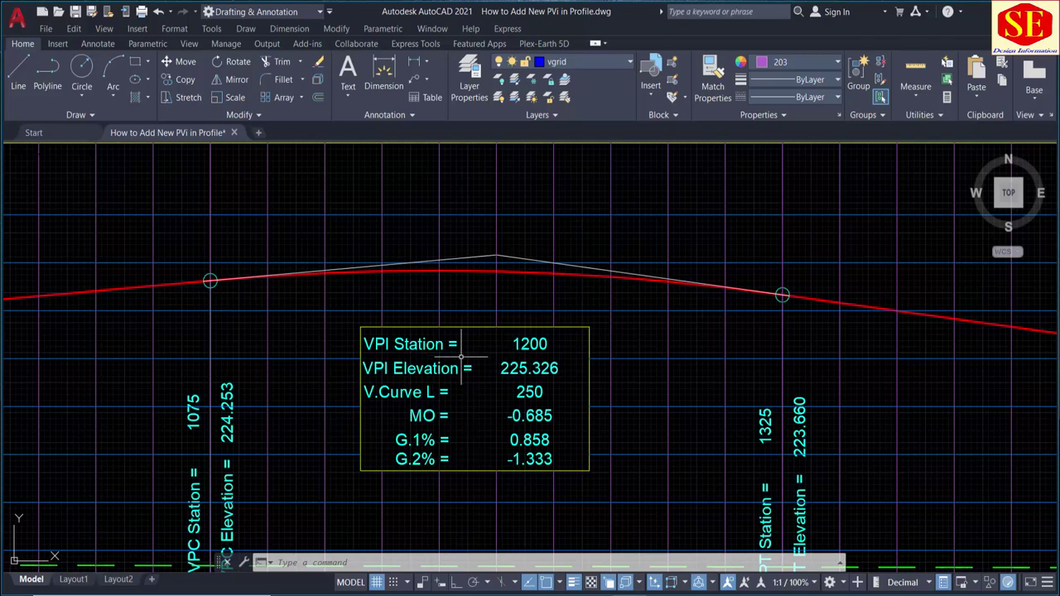
{"action": "scroll", "coordinate": [516, 282], "scroll_direction": "down", "scroll_amount": 2}
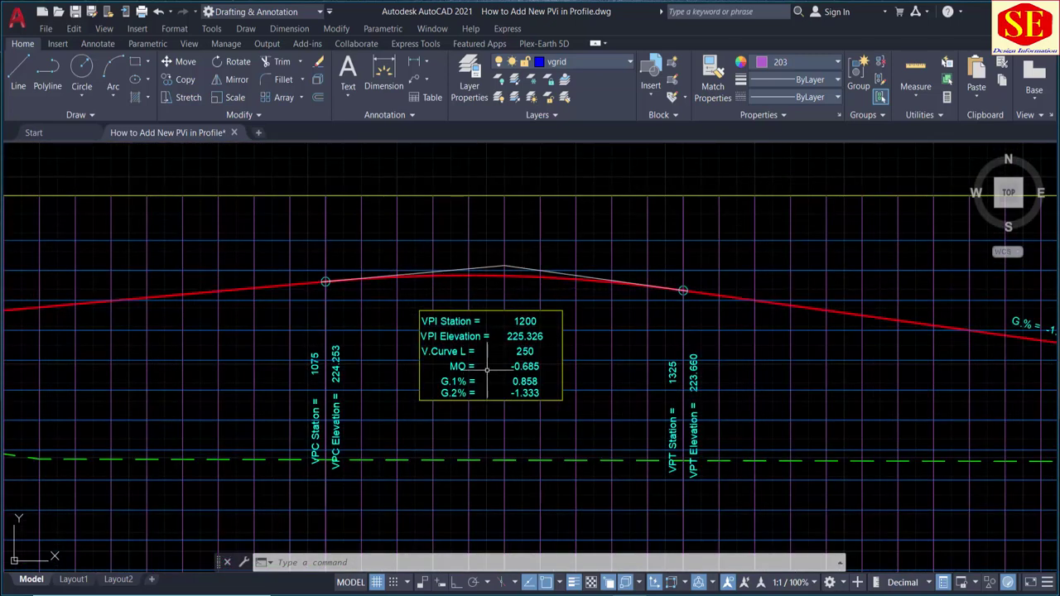
{"action": "scroll", "coordinate": [493, 364], "scroll_direction": "up", "scroll_amount": 2}
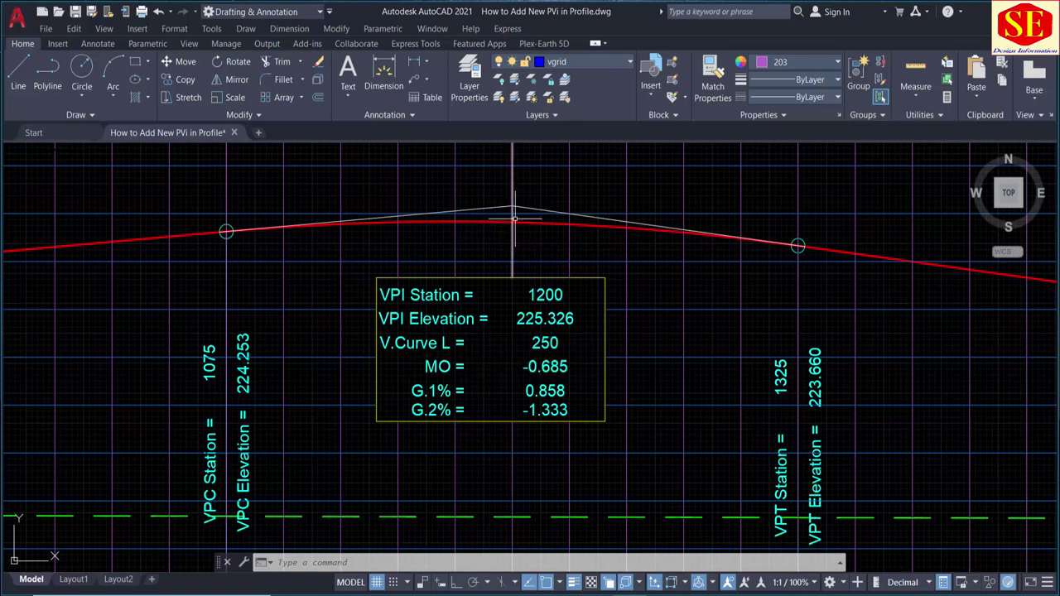
{"action": "scroll", "coordinate": [538, 284], "scroll_direction": "down", "scroll_amount": 2}
{"action": "scroll", "coordinate": [547, 274], "scroll_direction": "down", "scroll_amount": 2}
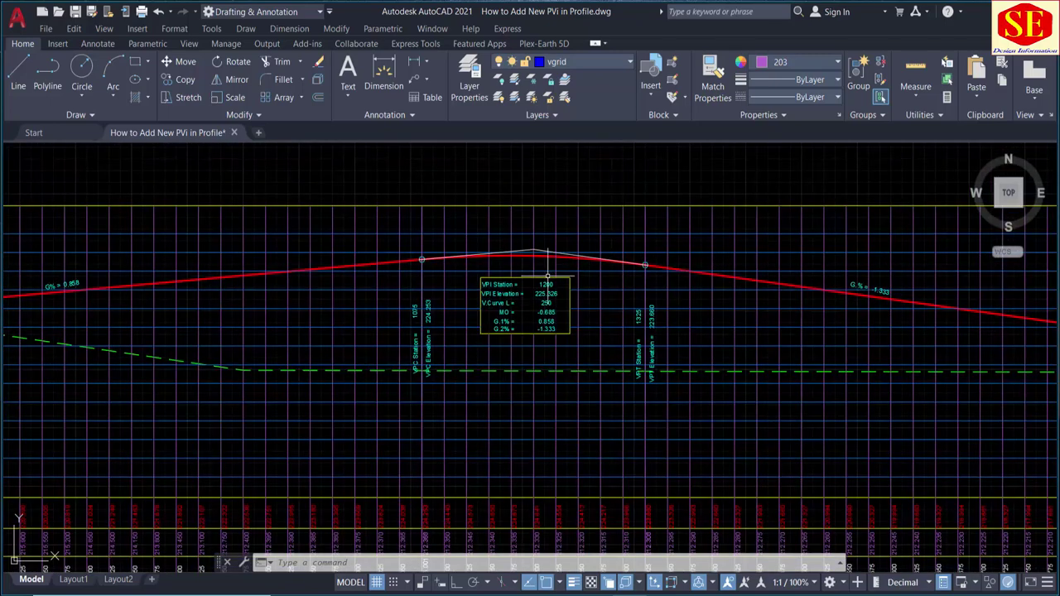
{"action": "middle_click_drag", "start_coordinate": [329, 337], "coordinate": [514, 343]}
{"action": "middle_click_drag", "start_coordinate": [244, 398], "coordinate": [368, 398]}
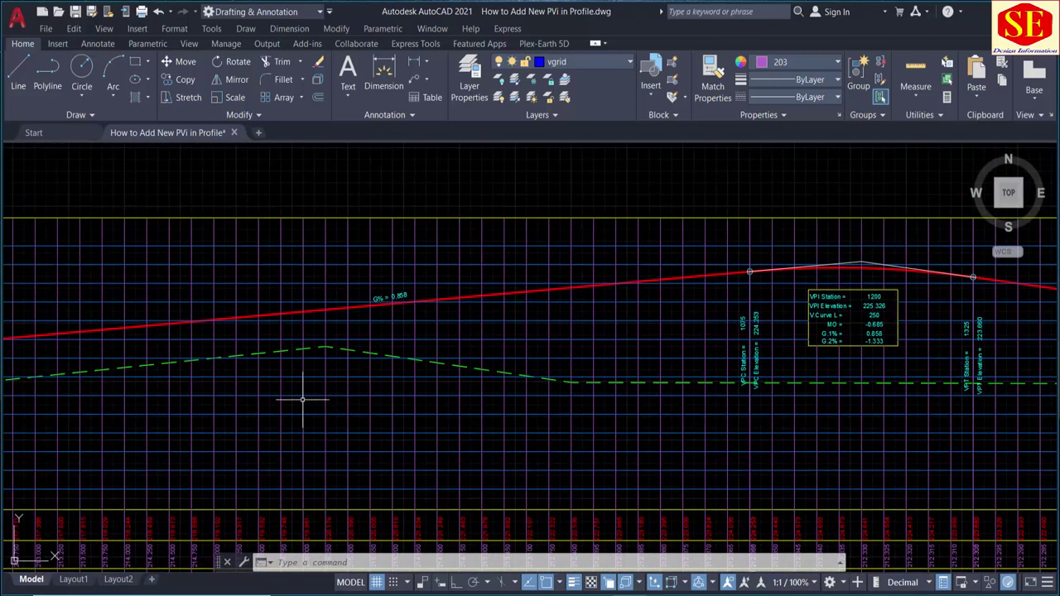
{"action": "middle_click_drag", "start_coordinate": [303, 399], "coordinate": [419, 395]}
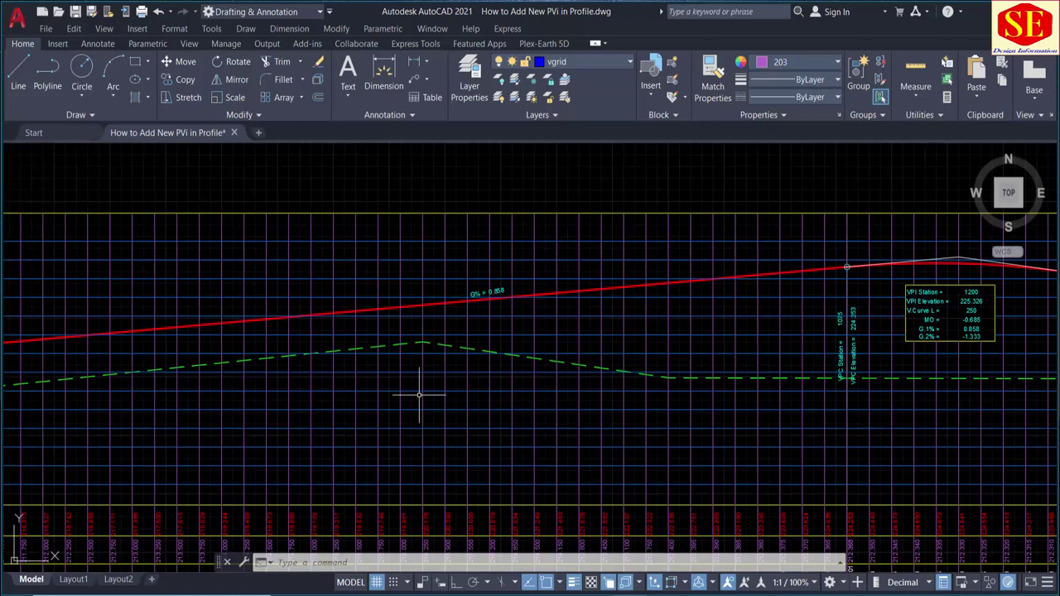
{"action": "middle_click_drag", "start_coordinate": [360, 367], "coordinate": [481, 348]}
{"action": "scroll", "coordinate": [484, 338], "scroll_direction": "down", "scroll_amount": 5}
{"action": "scroll", "coordinate": [485, 338], "scroll_direction": "up", "scroll_amount": 5}
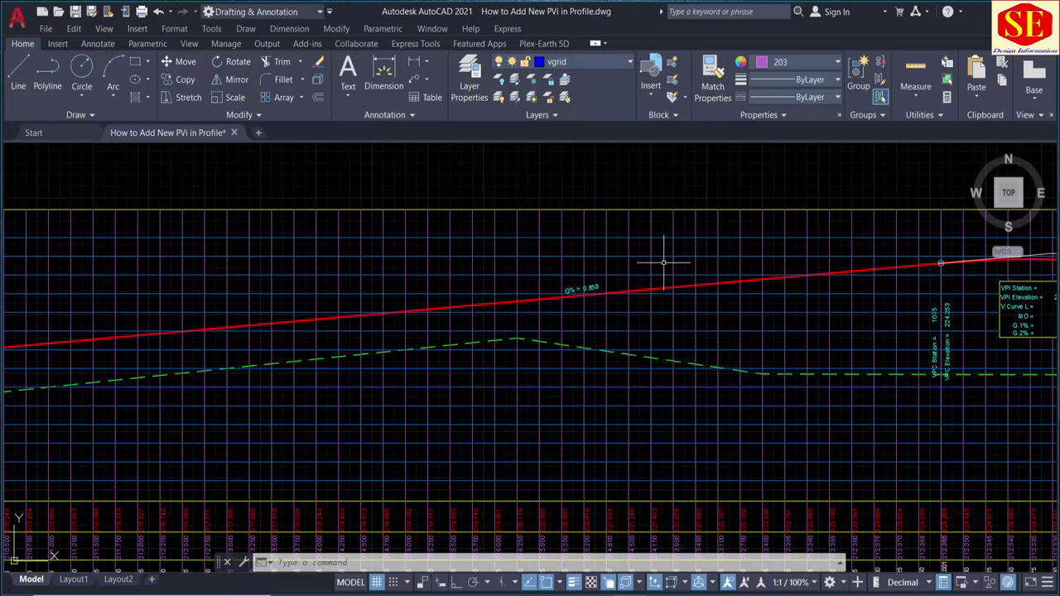
{"action": "scroll", "coordinate": [662, 437], "scroll_direction": "down", "scroll_amount": 3}
{"action": "scroll", "coordinate": [370, 333], "scroll_direction": "up", "scroll_amount": 2}
{"action": "scroll", "coordinate": [370, 333], "scroll_direction": "up", "scroll_amount": 1}
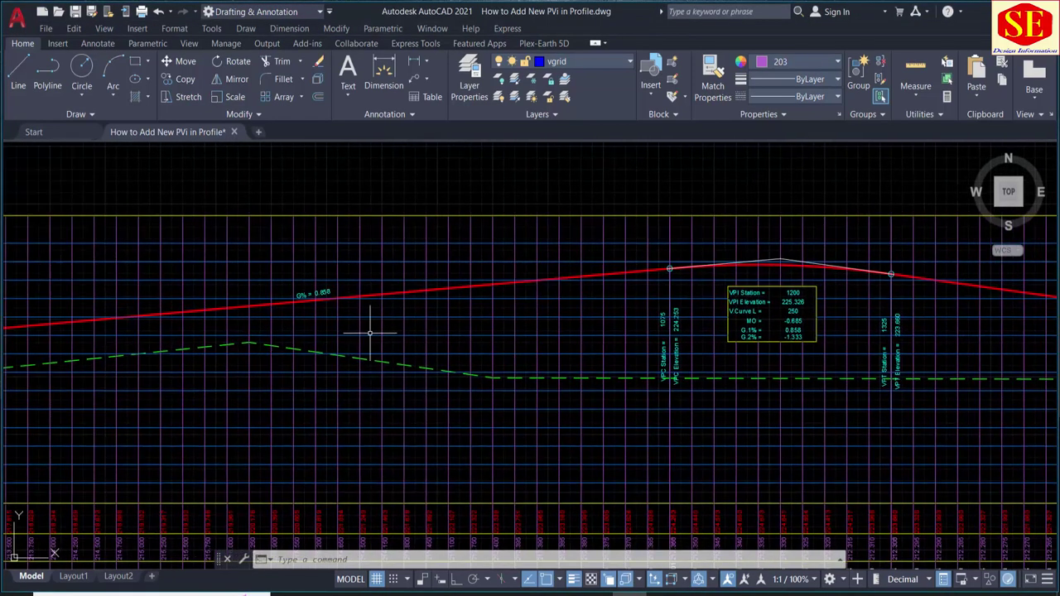
{"action": "scroll", "coordinate": [348, 335], "scroll_direction": "up", "scroll_amount": 2}
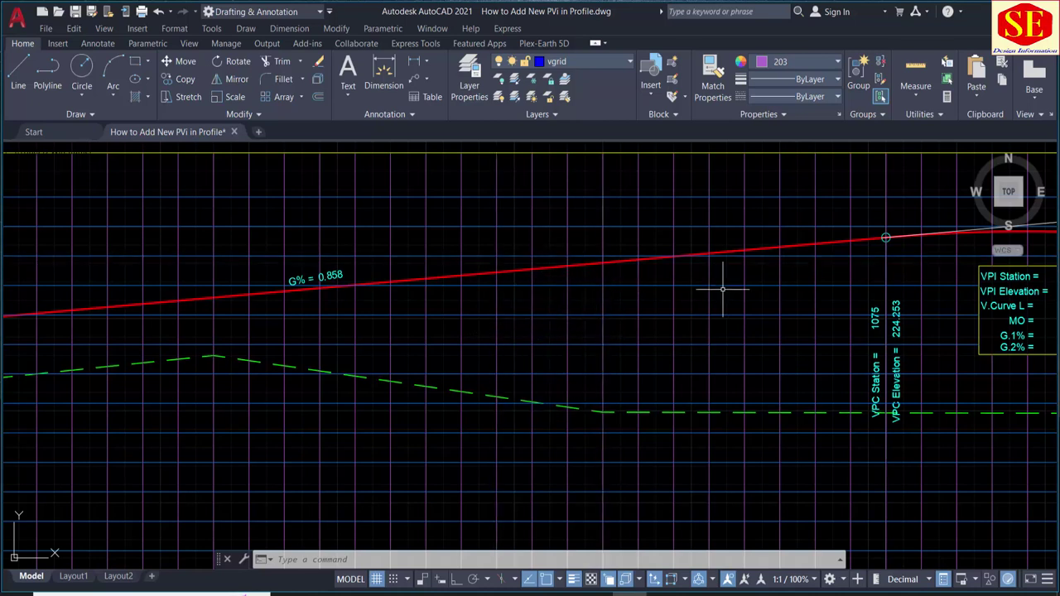
{"action": "middle_click_drag", "start_coordinate": [713, 285], "coordinate": [436, 293]}
{"action": "scroll", "coordinate": [778, 299], "scroll_direction": "up", "scroll_amount": 1}
{"action": "scroll", "coordinate": [725, 305], "scroll_direction": "up", "scroll_amount": 1}
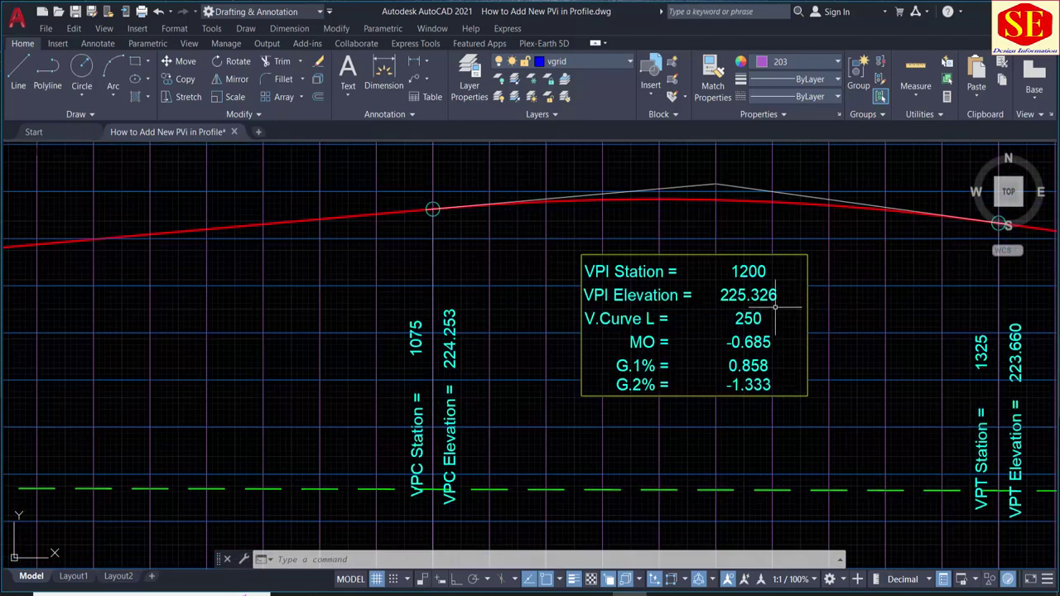
{"action": "scroll", "coordinate": [776, 307], "scroll_direction": "down", "scroll_amount": 2}
{"action": "scroll", "coordinate": [757, 258], "scroll_direction": "up", "scroll_amount": 1}
{"action": "middle_click_drag", "start_coordinate": [318, 305], "coordinate": [626, 298]}
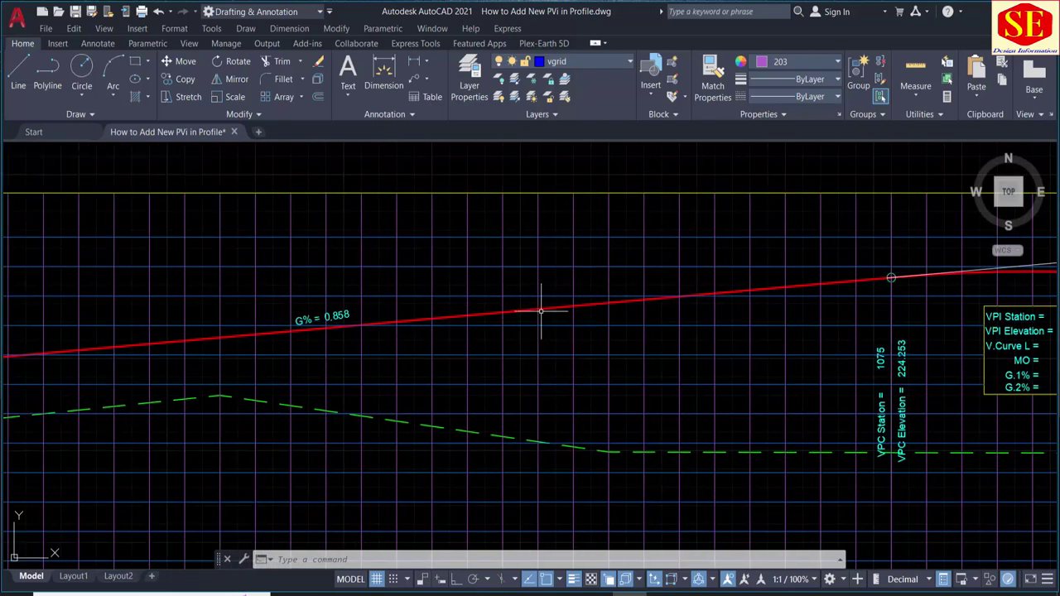
{"action": "scroll", "coordinate": [540, 315], "scroll_direction": "down", "scroll_amount": 2}
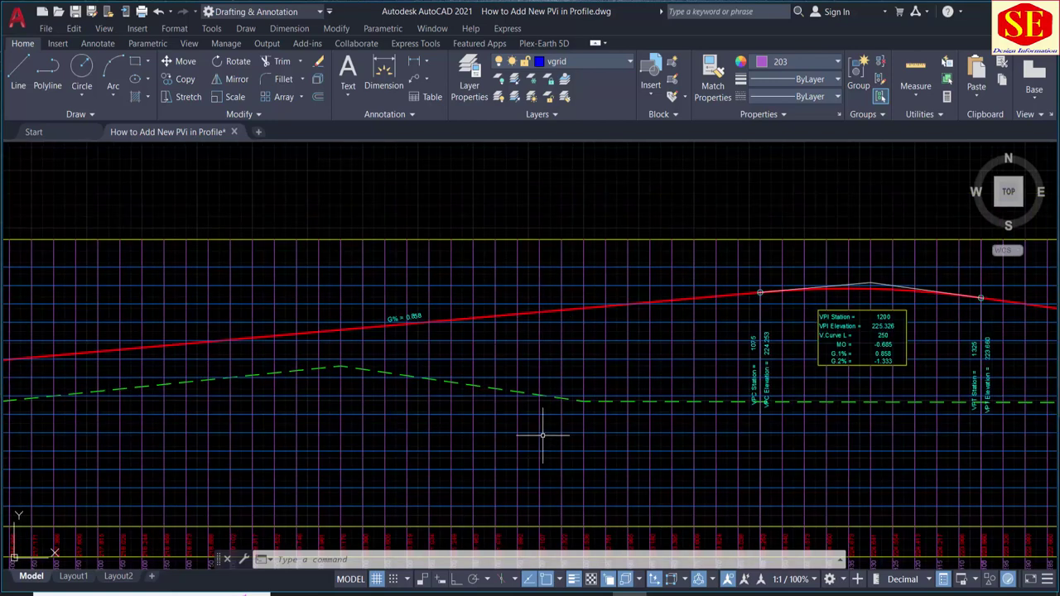
{"action": "middle_click_drag", "start_coordinate": [543, 488], "coordinate": [550, 428]}
{"action": "scroll", "coordinate": [559, 494], "scroll_direction": "up", "scroll_amount": 4}
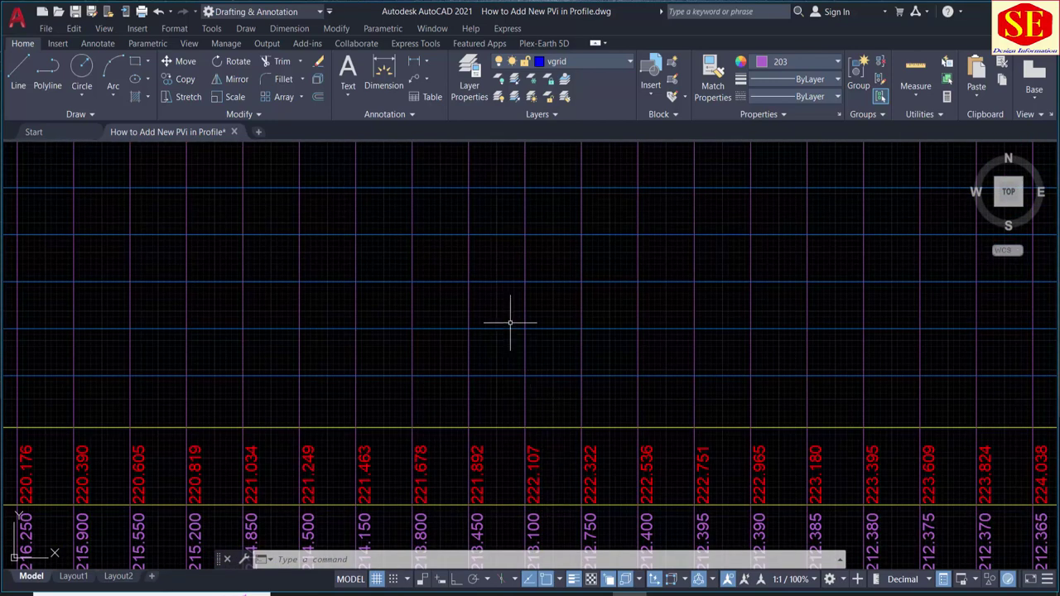
{"action": "scroll", "coordinate": [511, 315], "scroll_direction": "down", "scroll_amount": 2}
{"action": "scroll", "coordinate": [511, 371], "scroll_direction": "down", "scroll_amount": 2}
{"action": "scroll", "coordinate": [530, 298], "scroll_direction": "down", "scroll_amount": 1}
{"action": "scroll", "coordinate": [535, 248], "scroll_direction": "up", "scroll_amount": 2}
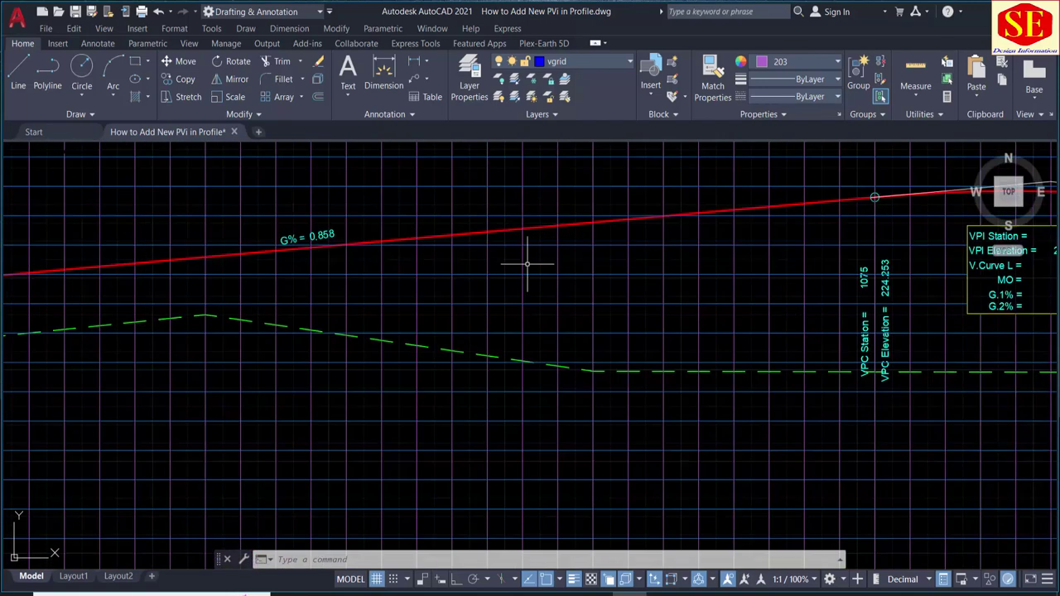
{"action": "scroll", "coordinate": [525, 237], "scroll_direction": "up", "scroll_amount": 2}
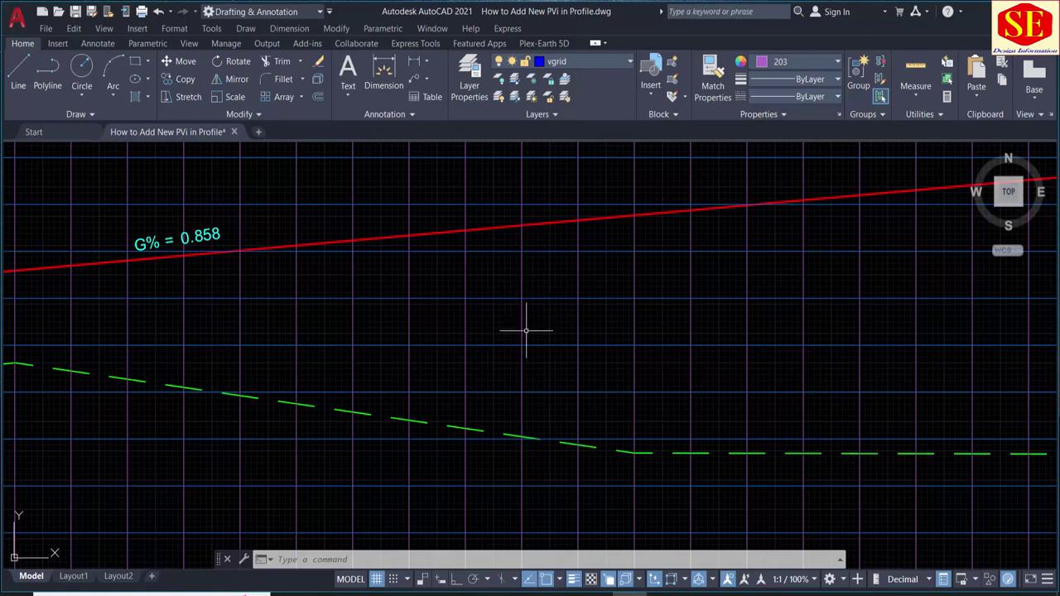
{"action": "scroll", "coordinate": [525, 304], "scroll_direction": "down", "scroll_amount": 2}
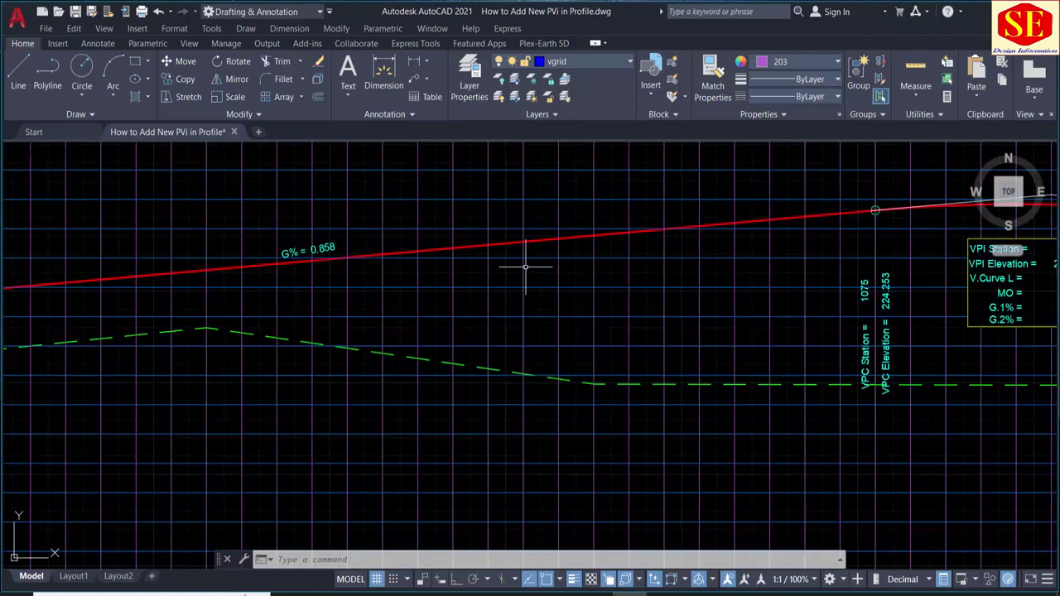
{"action": "middle_click_drag", "start_coordinate": [508, 414], "coordinate": [520, 272]}
{"action": "scroll", "coordinate": [538, 540], "scroll_direction": "up", "scroll_amount": 2}
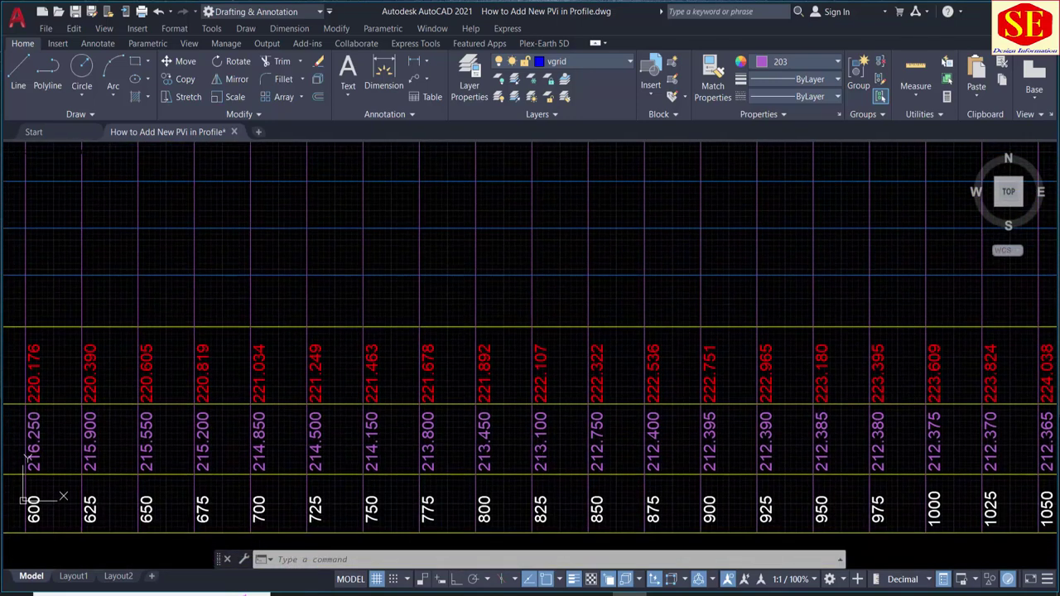
{"action": "middle_click_drag", "start_coordinate": [553, 470], "coordinate": [594, 444]}
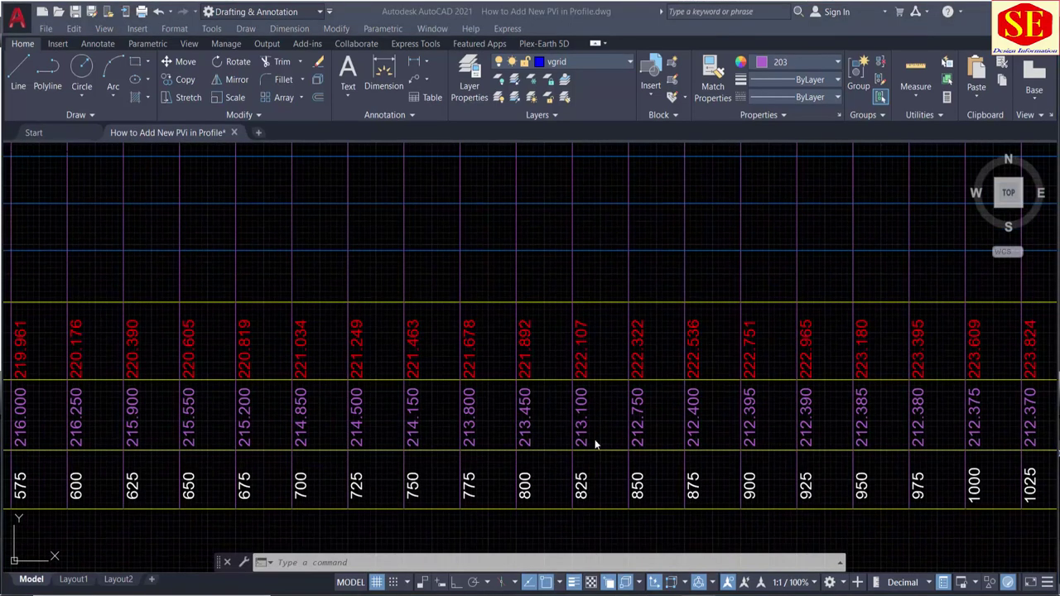
{"action": "scroll", "coordinate": [586, 370], "scroll_direction": "up", "scroll_amount": 2}
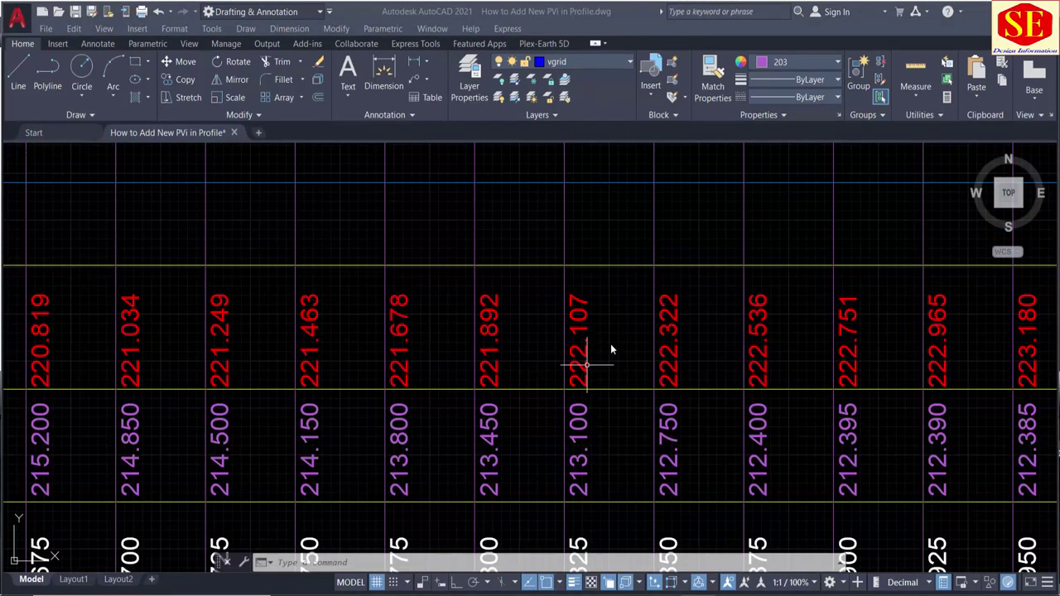
{"action": "scroll", "coordinate": [613, 339], "scroll_direction": "down", "scroll_amount": 5}
{"action": "middle_click_drag", "start_coordinate": [622, 278], "coordinate": [613, 356]}
{"action": "scroll", "coordinate": [610, 244], "scroll_direction": "up", "scroll_amount": 3}
{"action": "scroll", "coordinate": [588, 213], "scroll_direction": "up", "scroll_amount": 3}
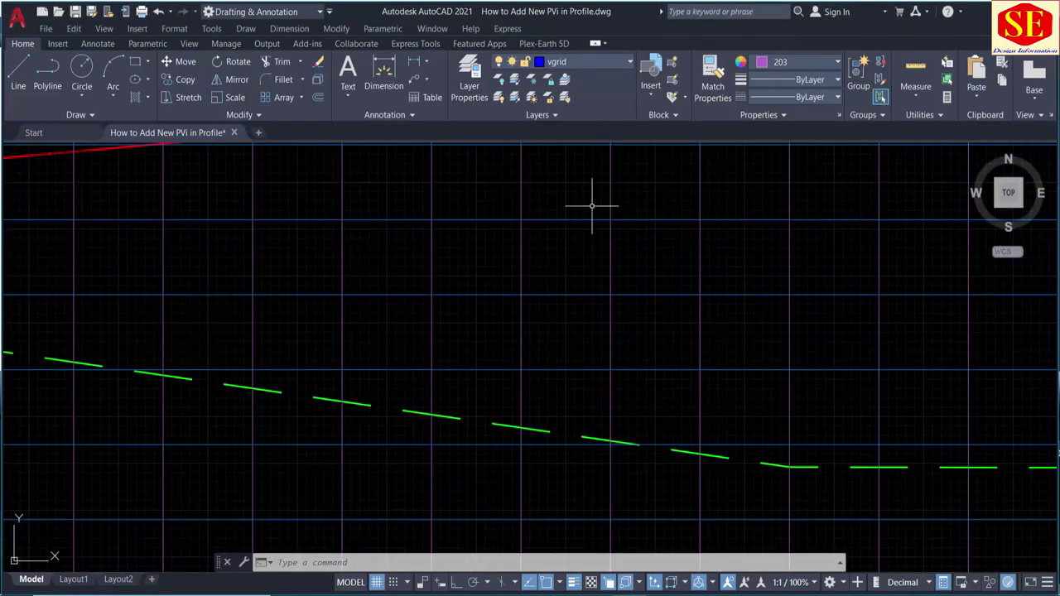
{"action": "scroll", "coordinate": [608, 222], "scroll_direction": "down", "scroll_amount": 3}
{"action": "scroll", "coordinate": [601, 230], "scroll_direction": "down", "scroll_amount": 2}
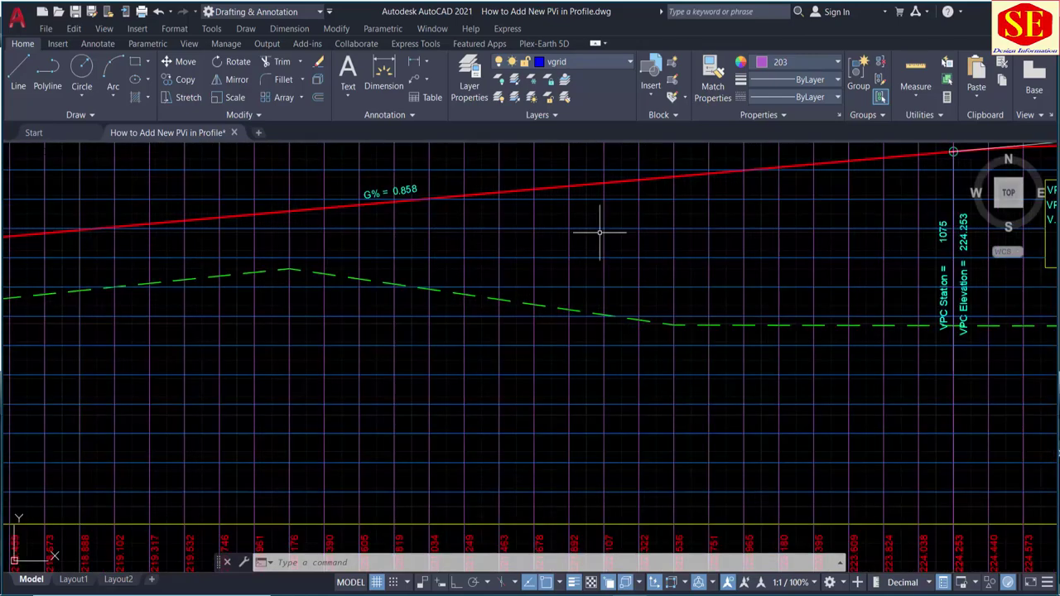
{"action": "middle_click_drag", "start_coordinate": [604, 426], "coordinate": [627, 296]}
{"action": "scroll", "coordinate": [654, 273], "scroll_direction": "down", "scroll_amount": 2}
{"action": "middle_click_drag", "start_coordinate": [686, 243], "coordinate": [565, 294]}
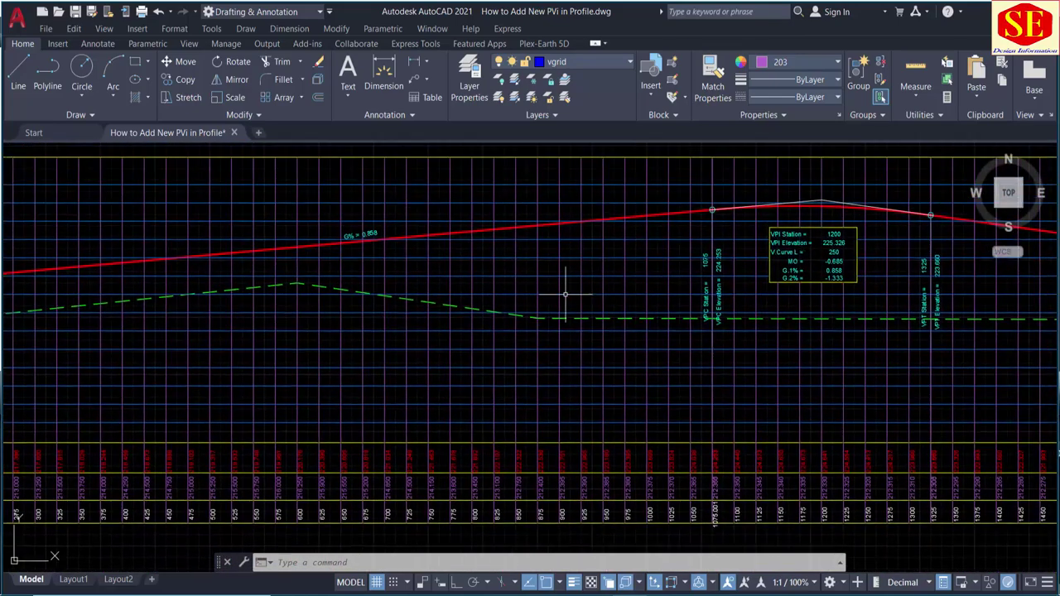
{"action": "scroll", "coordinate": [552, 240], "scroll_direction": "up", "scroll_amount": 3}
{"action": "scroll", "coordinate": [463, 265], "scroll_direction": "up", "scroll_amount": 3}
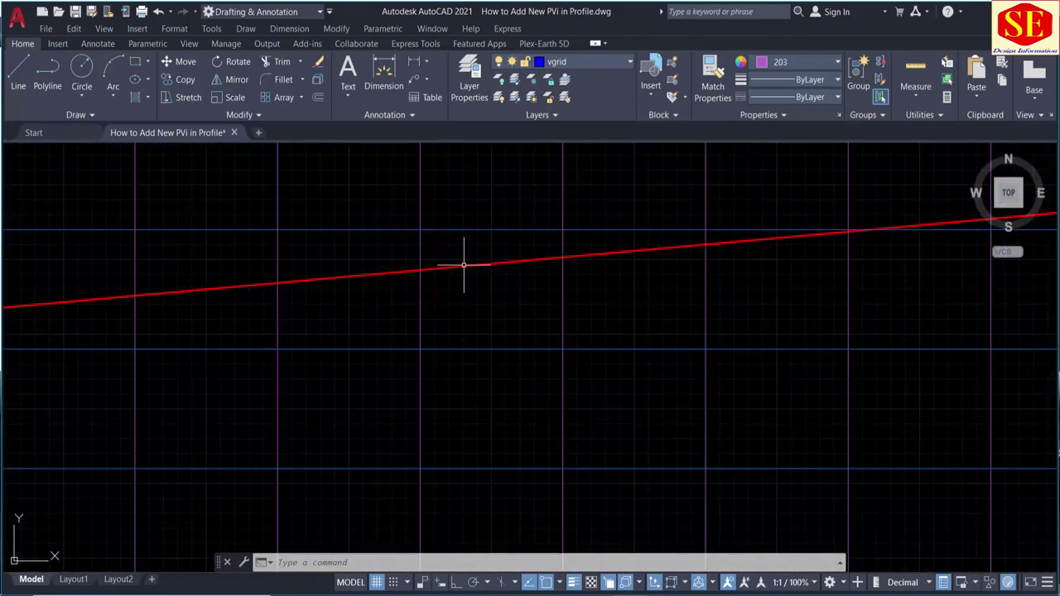
- Use ID on the red grade line and read X = 850, Y = 2223.2154 in the command history
{"action": "type", "text": "id"}
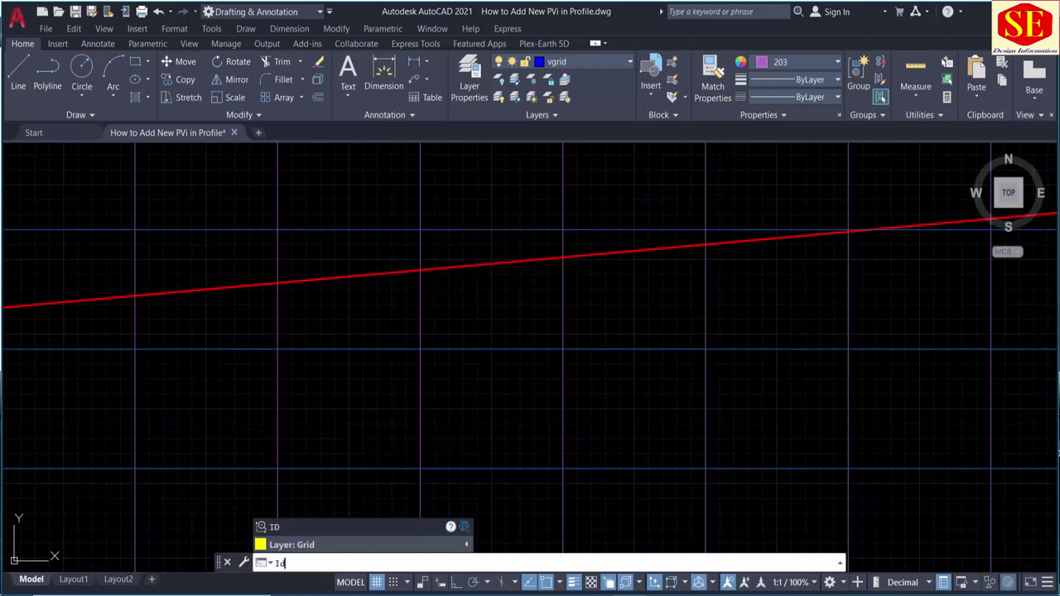
{"action": "key", "text": "Return"}
{"action": "left_click", "coordinate": [424, 268]}
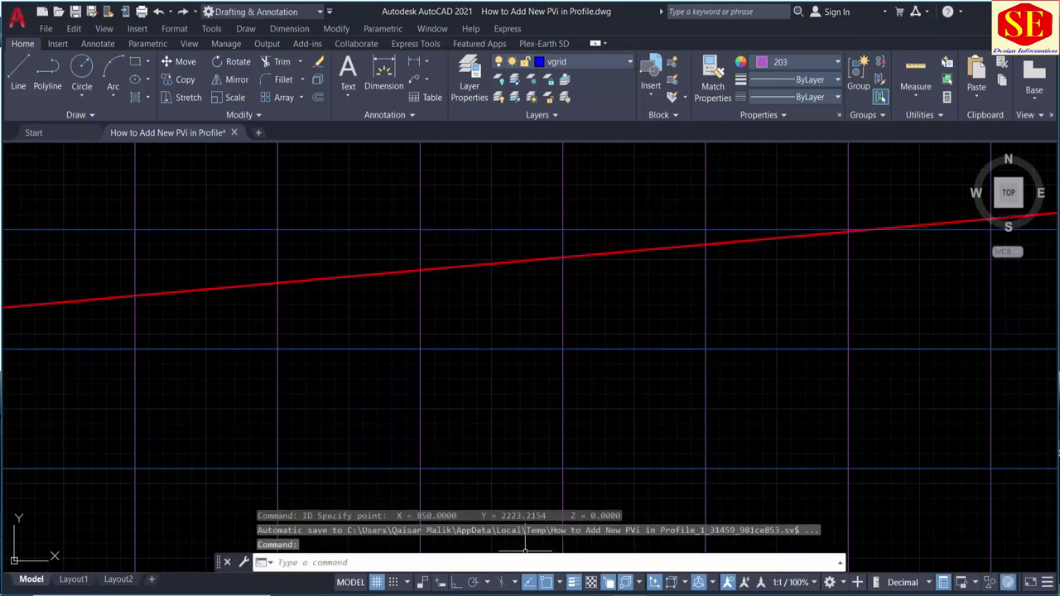
{"action": "left_click", "coordinate": [507, 563]}
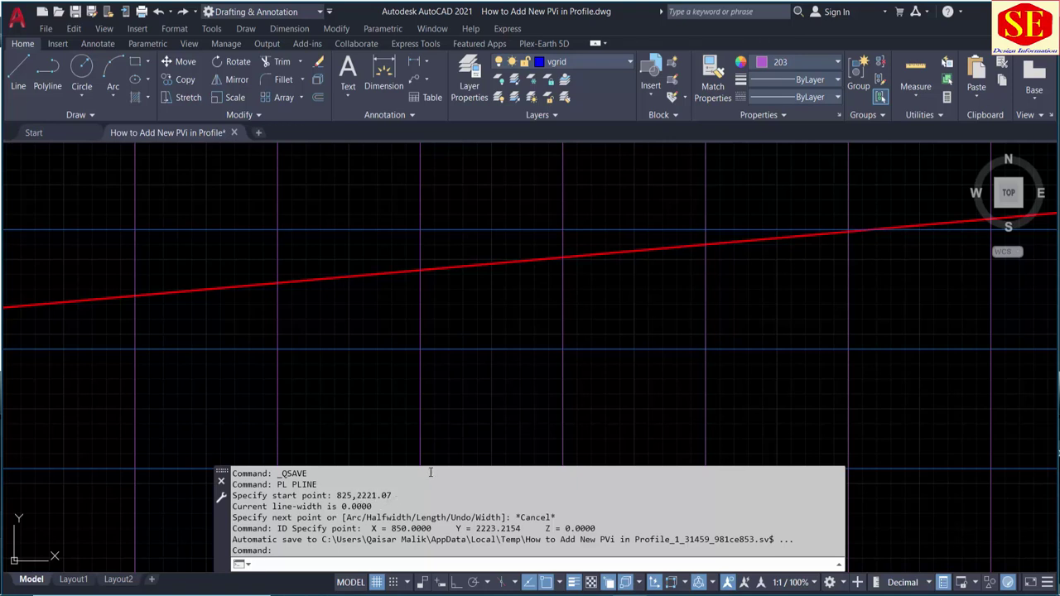
{"action": "left_click_drag", "start_coordinate": [422, 468], "coordinate": [560, 529]}
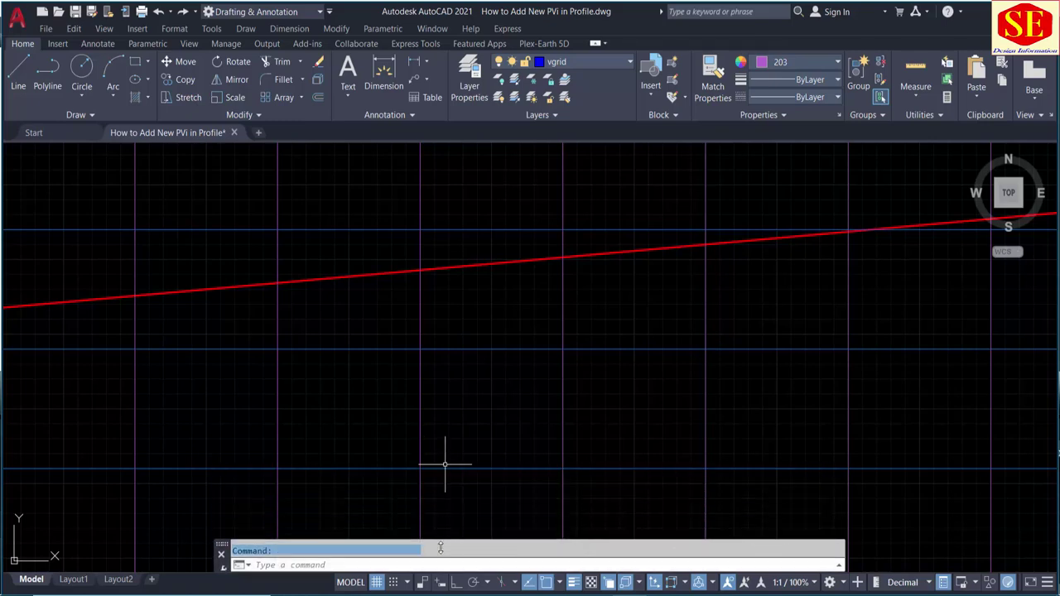
- Zoom in on the station labels around 825
{"action": "scroll", "coordinate": [568, 298], "scroll_direction": "down", "scroll_amount": 3}
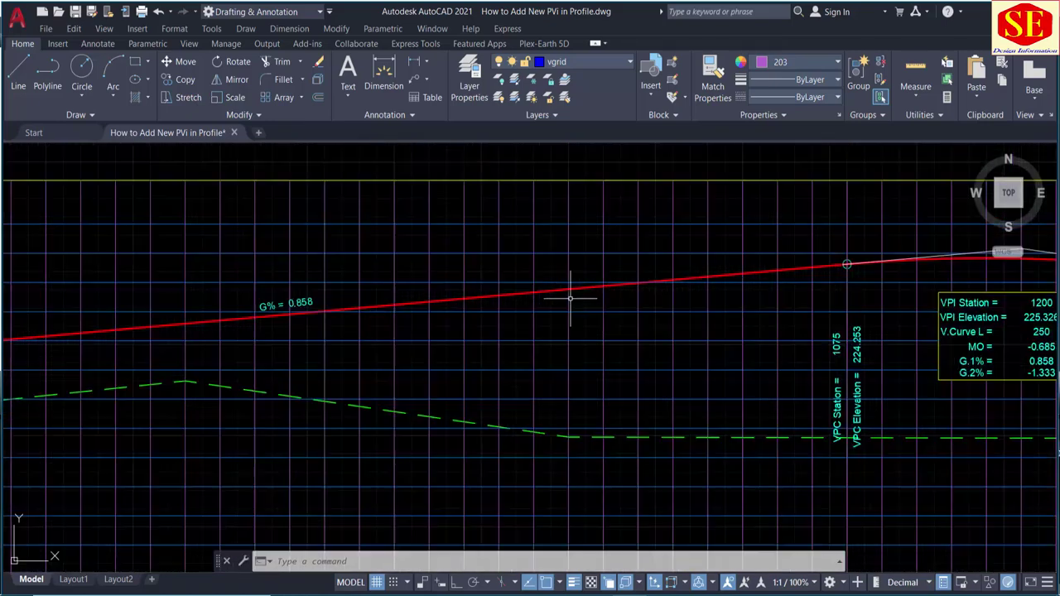
{"action": "scroll", "coordinate": [564, 309], "scroll_direction": "down", "scroll_amount": 3}
{"action": "scroll", "coordinate": [562, 312], "scroll_direction": "up", "scroll_amount": 3}
{"action": "scroll", "coordinate": [555, 304], "scroll_direction": "down", "scroll_amount": 2}
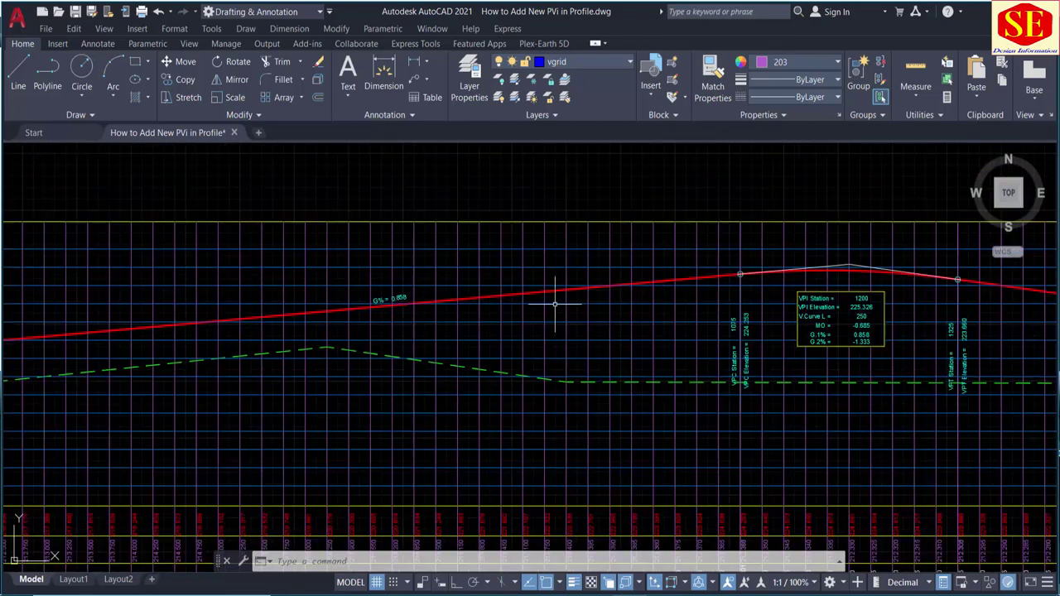
{"action": "scroll", "coordinate": [582, 405], "scroll_direction": "down", "scroll_amount": 2}
{"action": "scroll", "coordinate": [580, 405], "scroll_direction": "up", "scroll_amount": 1}
{"action": "scroll", "coordinate": [575, 421], "scroll_direction": "up", "scroll_amount": 4}
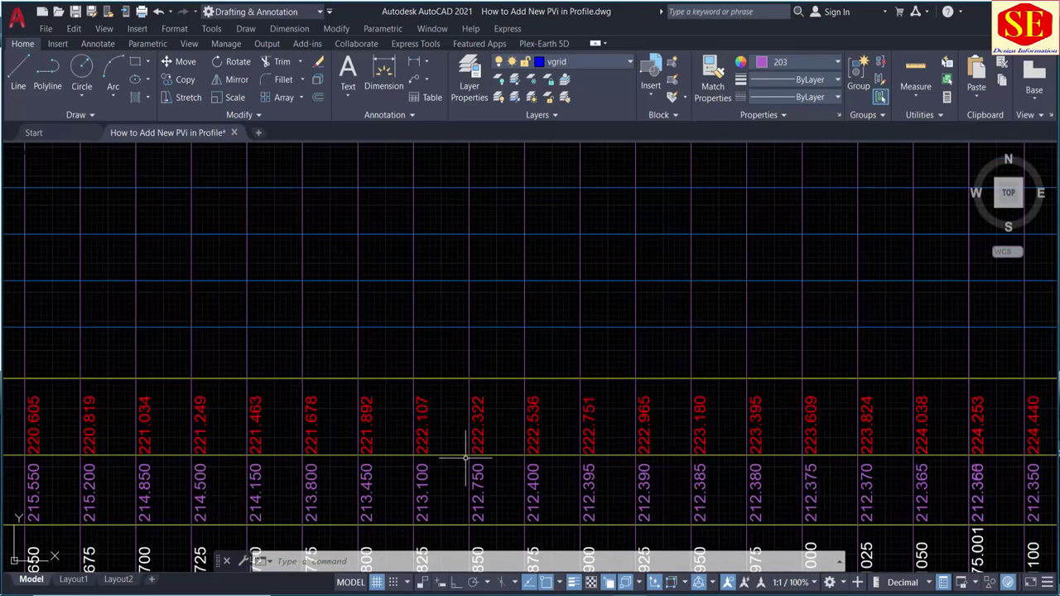
{"action": "middle_click_drag", "start_coordinate": [455, 441], "coordinate": [485, 334]}
{"action": "scroll", "coordinate": [474, 486], "scroll_direction": "up", "scroll_amount": 2}
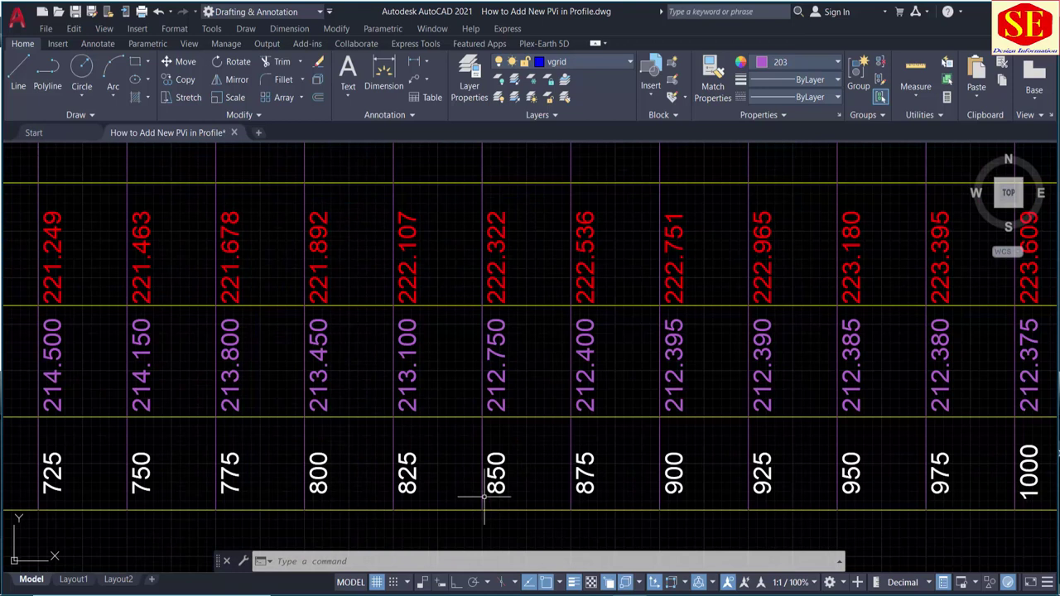
- Start a polyline with 825 as the start X and bring up Windows search
{"action": "type", "text": "pl"}
{"action": "key", "text": "Return"}
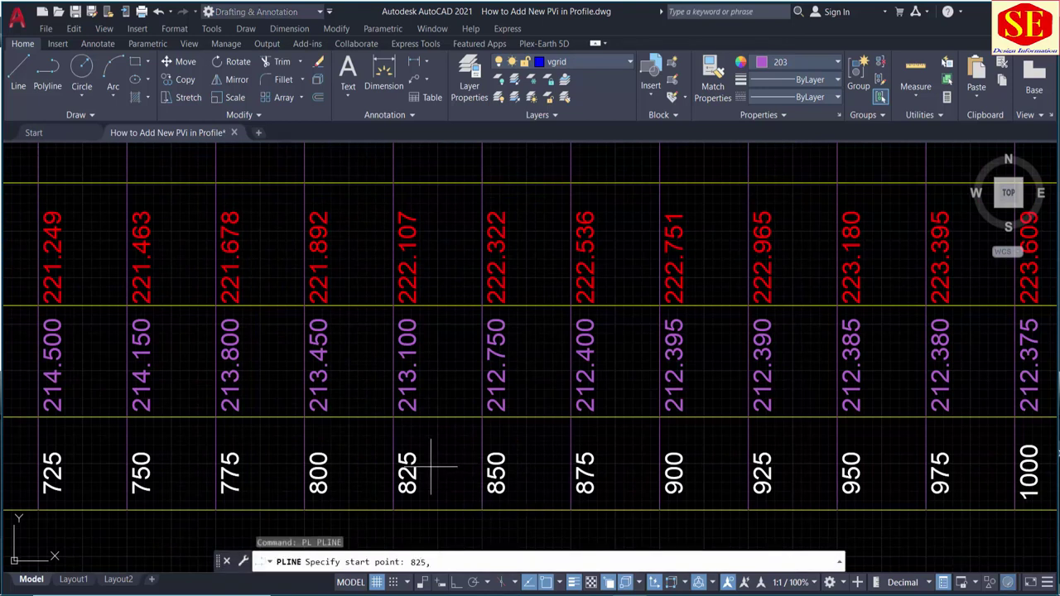
{"action": "scroll", "coordinate": [411, 261], "scroll_direction": "up", "scroll_amount": 2}
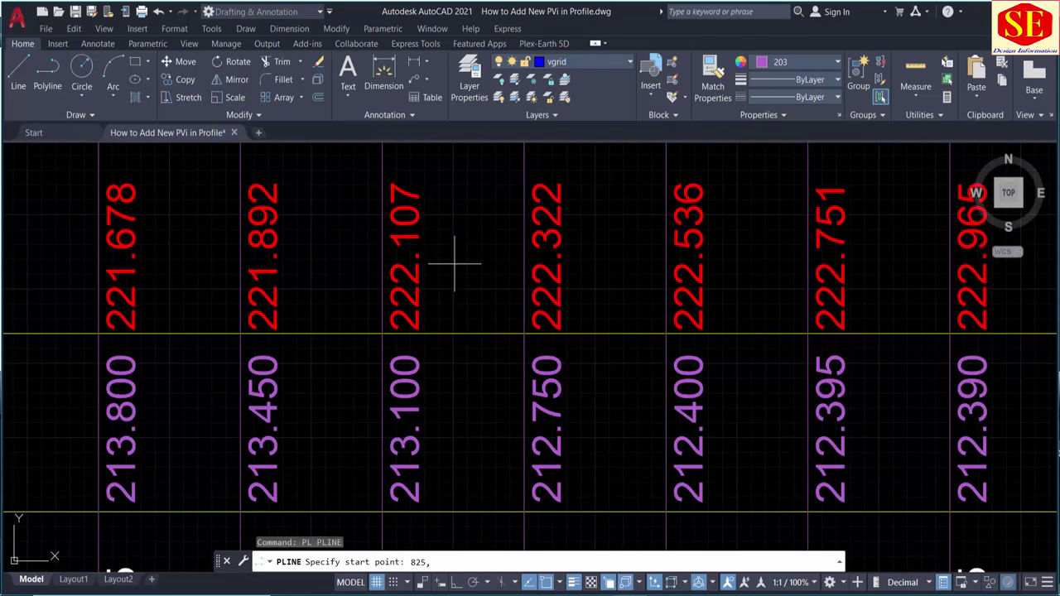
{"action": "key", "text": "super"}
- Use Calculator to compute (222.107 − 3) × 10 = 2,191.07
{"action": "type", "text": "c"}
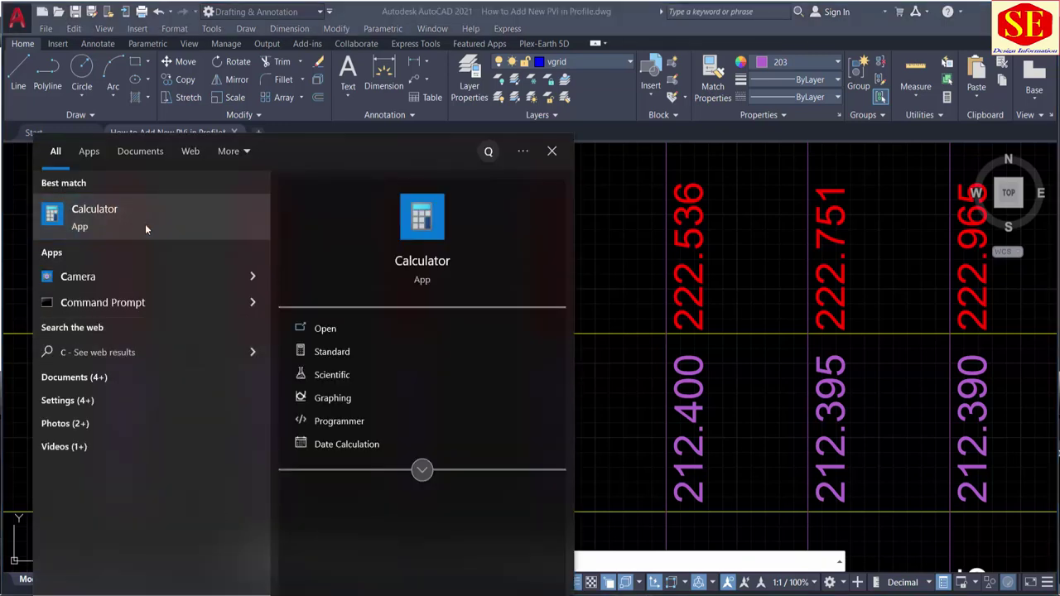
{"action": "left_click", "coordinate": [145, 223]}
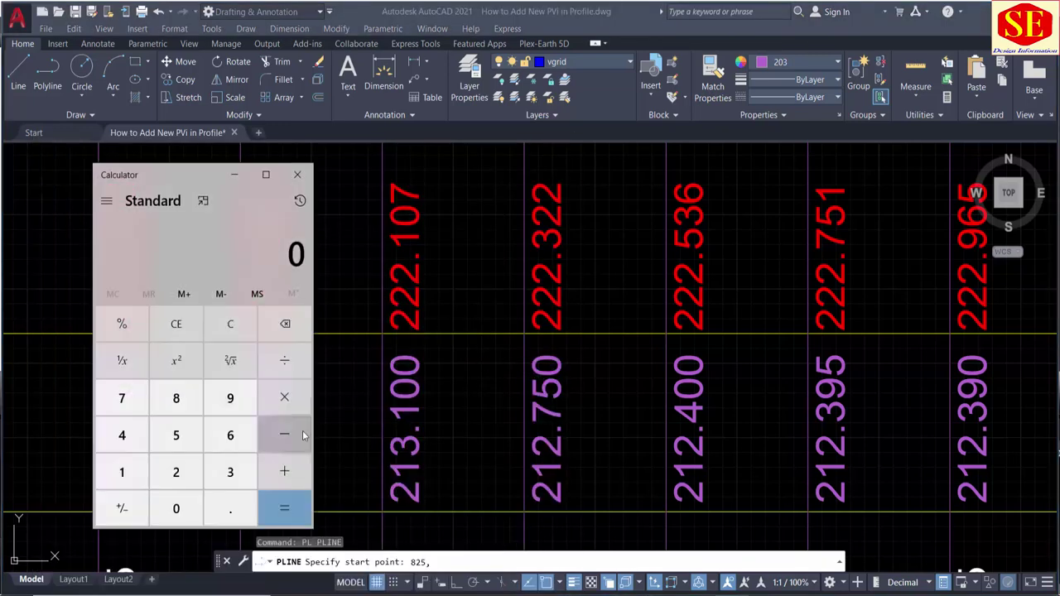
{"action": "type", "text": "22"}
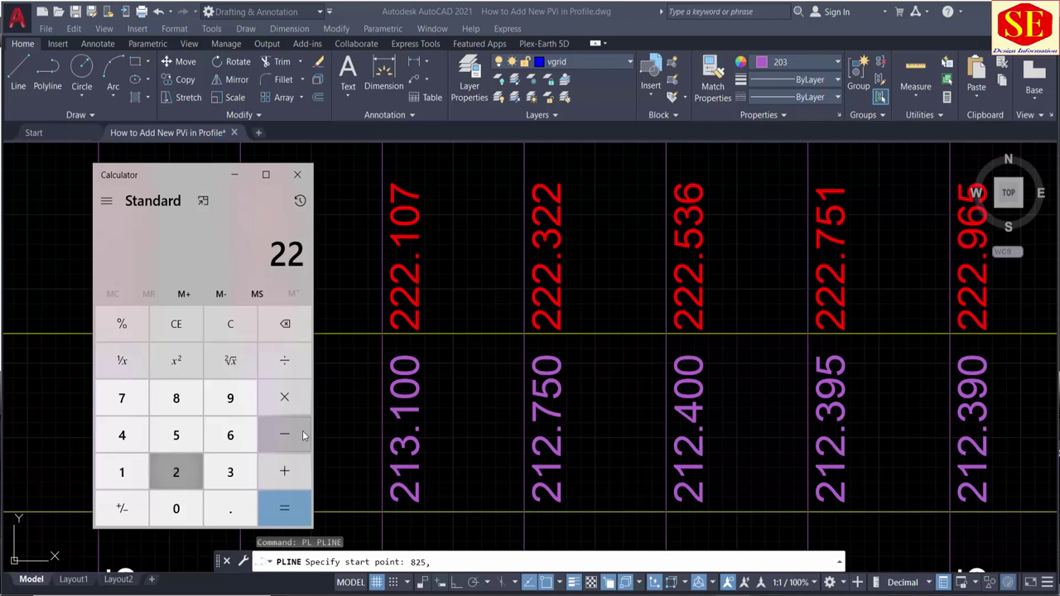
{"action": "type", "text": "2.107 "}
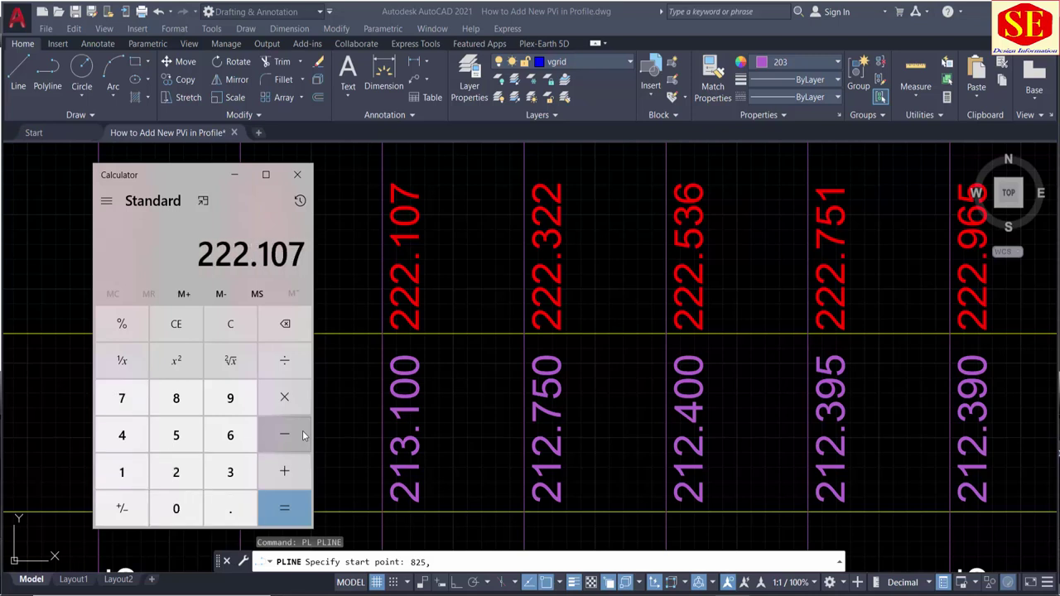
{"action": "type", "text": "- 3 ="}
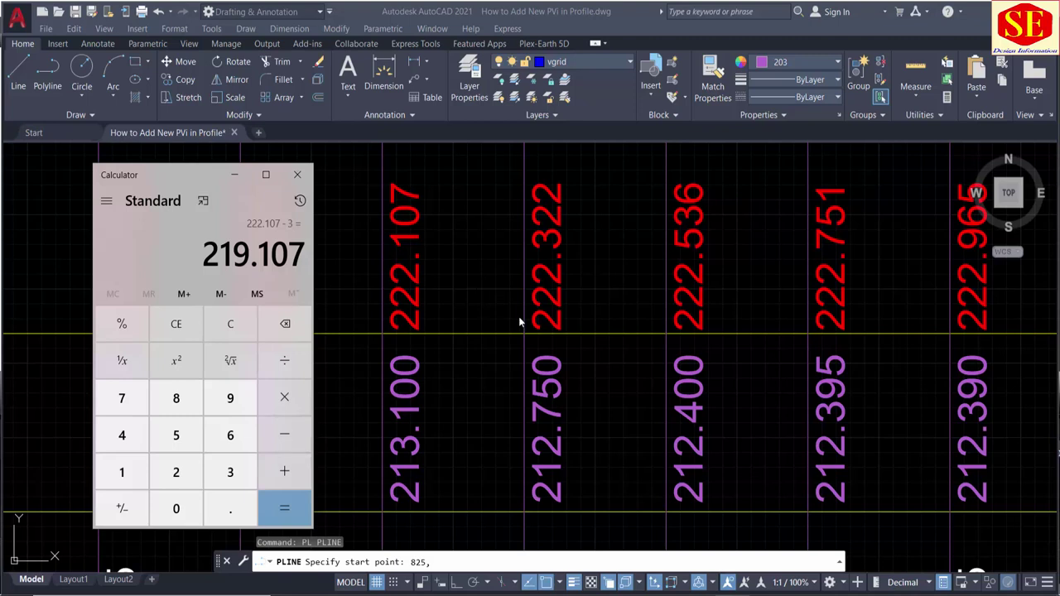
{"action": "type", "text": "10 ="}
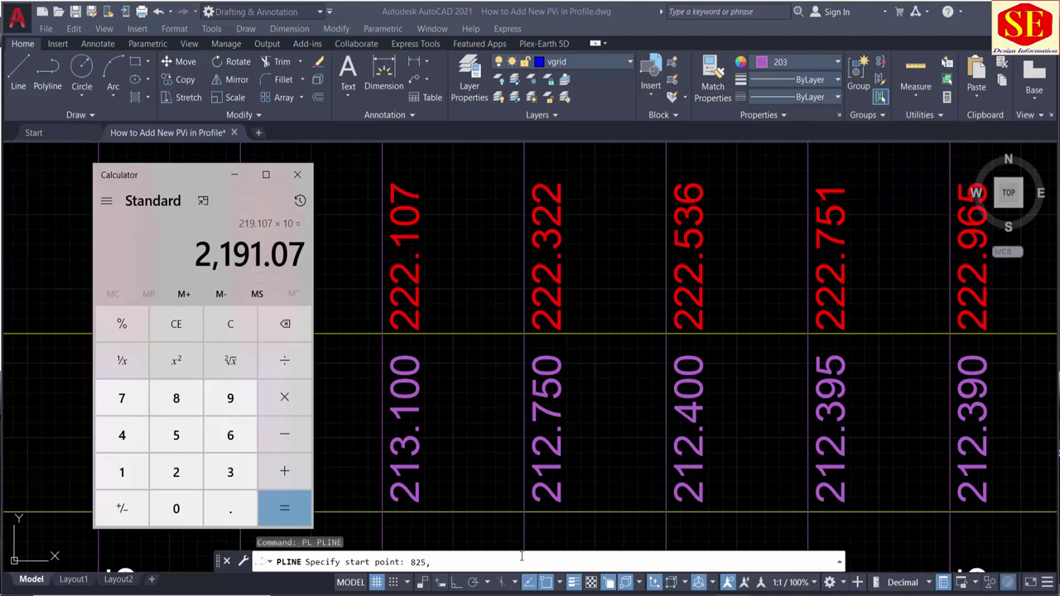
{"action": "left_click", "coordinate": [490, 562]}
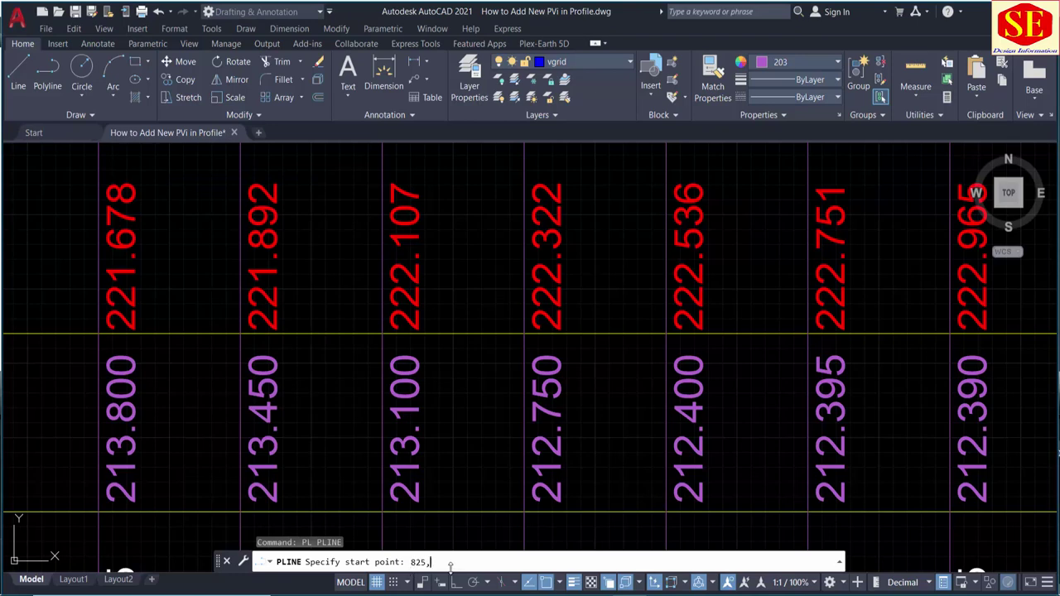
- Draw the first marker line starting at 825,2191.07
{"action": "key", "text": "alt+Tab"}
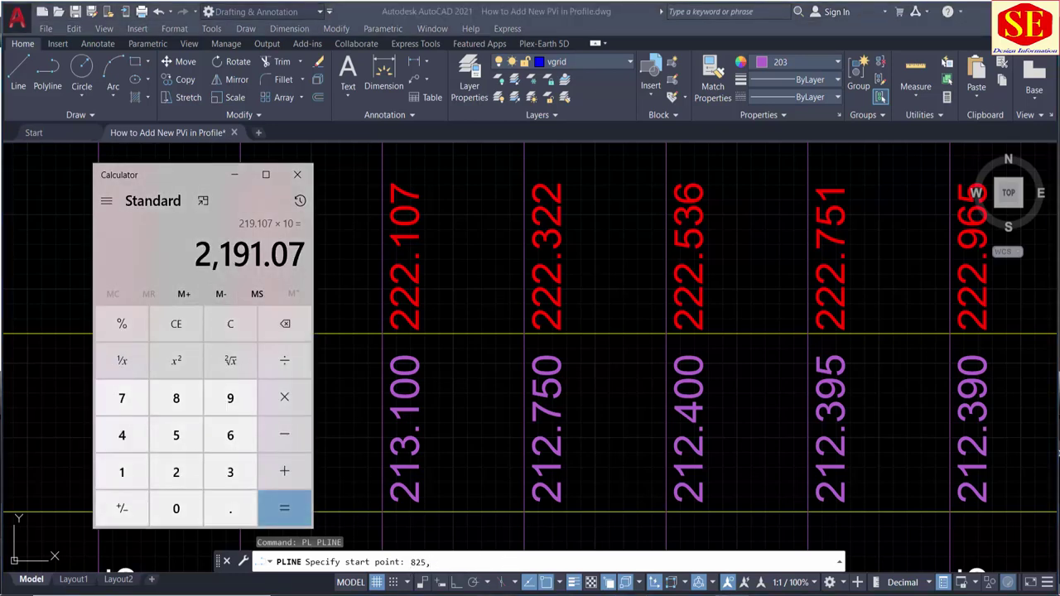
{"action": "left_click", "coordinate": [458, 562]}
{"action": "type", "text": "2191.07"}
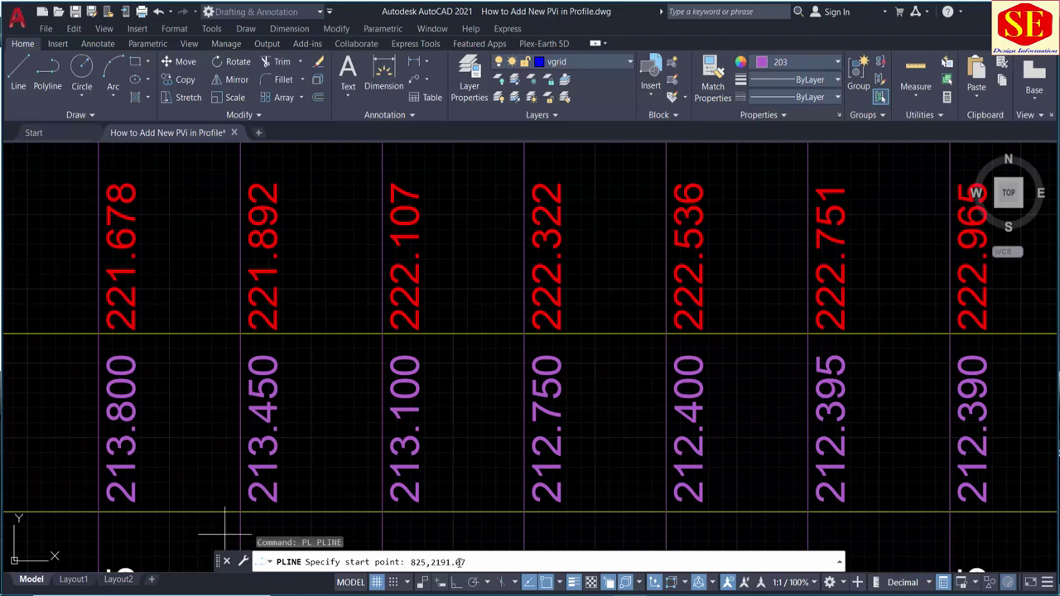
{"action": "key", "text": "Return"}
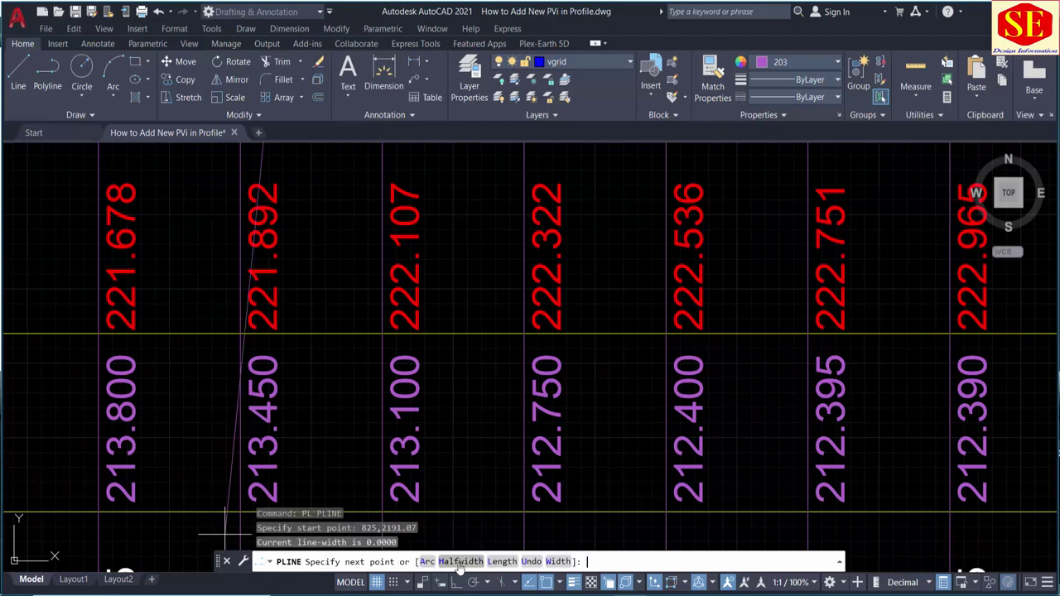
{"action": "scroll", "coordinate": [752, 450], "scroll_direction": "down", "scroll_amount": 5}
{"action": "scroll", "coordinate": [741, 359], "scroll_direction": "up", "scroll_amount": 3}
{"action": "scroll", "coordinate": [651, 414], "scroll_direction": "up", "scroll_amount": 3}
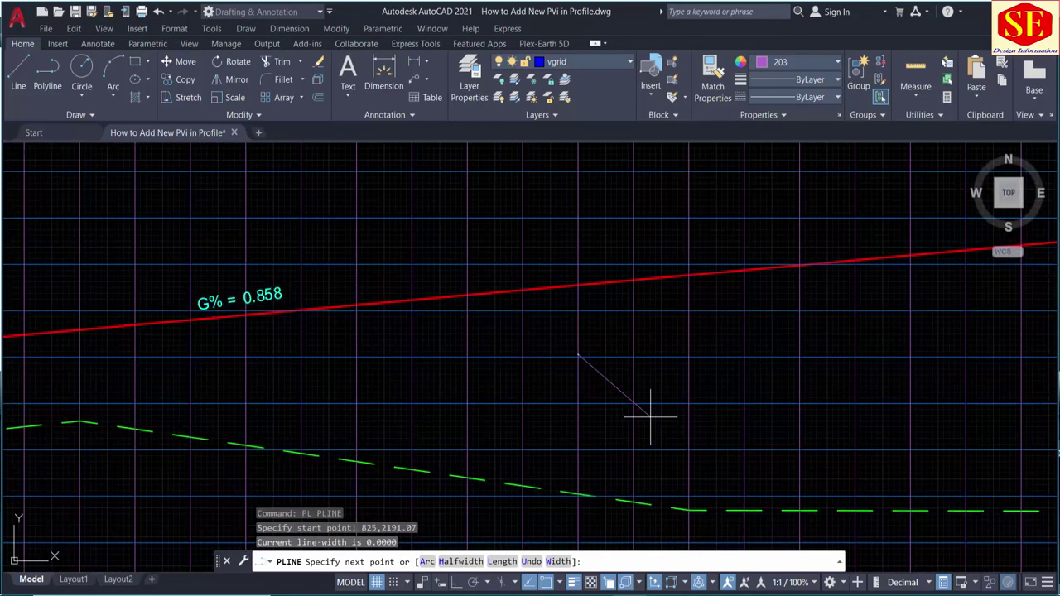
{"action": "scroll", "coordinate": [561, 310], "scroll_direction": "up", "scroll_amount": 3}
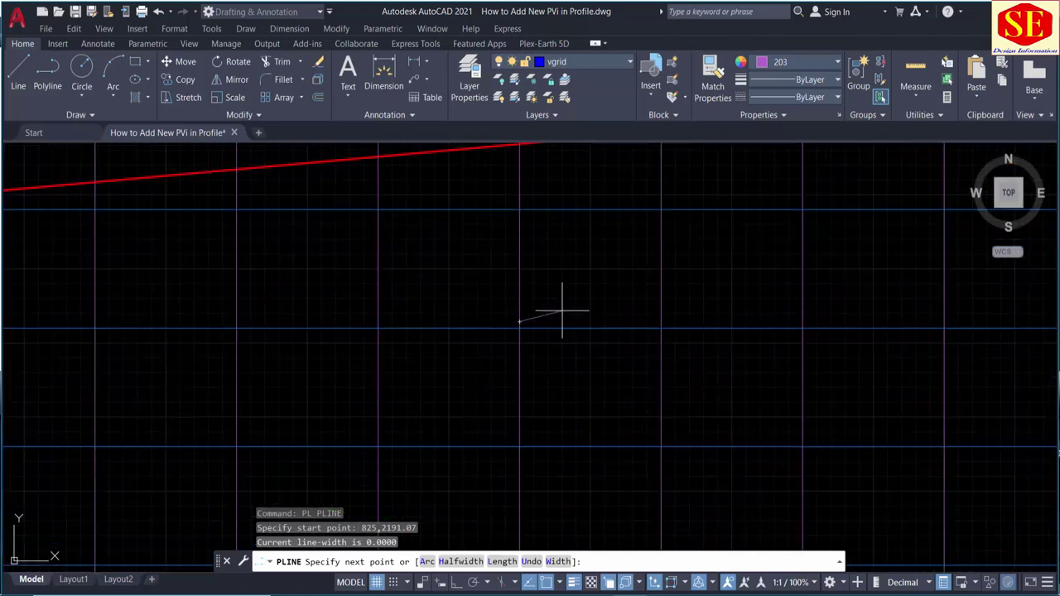
{"action": "left_click", "coordinate": [618, 253]}
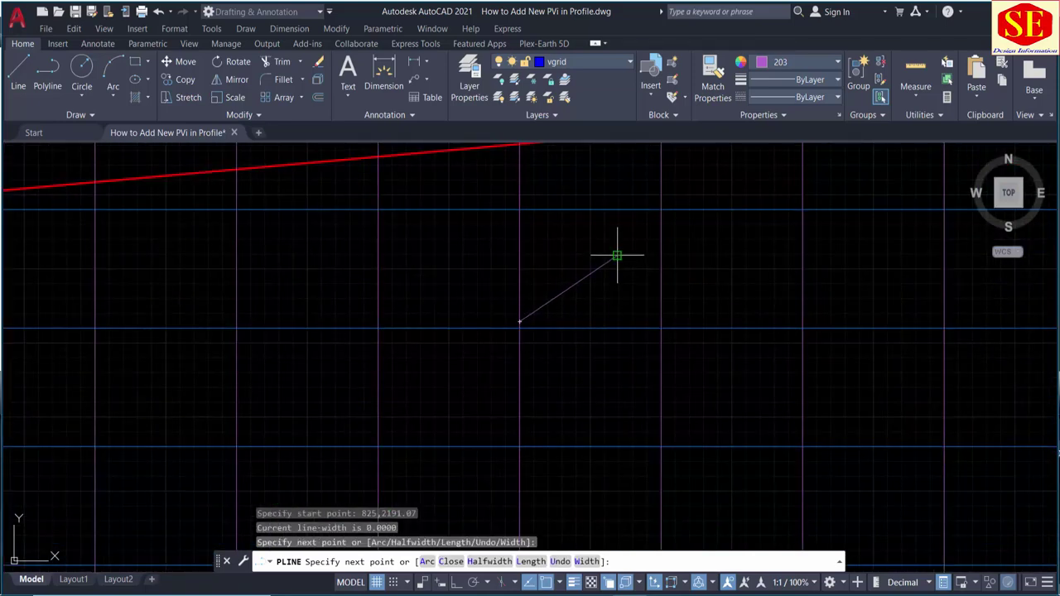
{"action": "key", "text": "Escape"}
- Draw a second polyline from the marker vertex to the upper left, forming a V
{"action": "scroll", "coordinate": [518, 306], "scroll_direction": "up", "scroll_amount": 4}
{"action": "key", "text": "Return"}
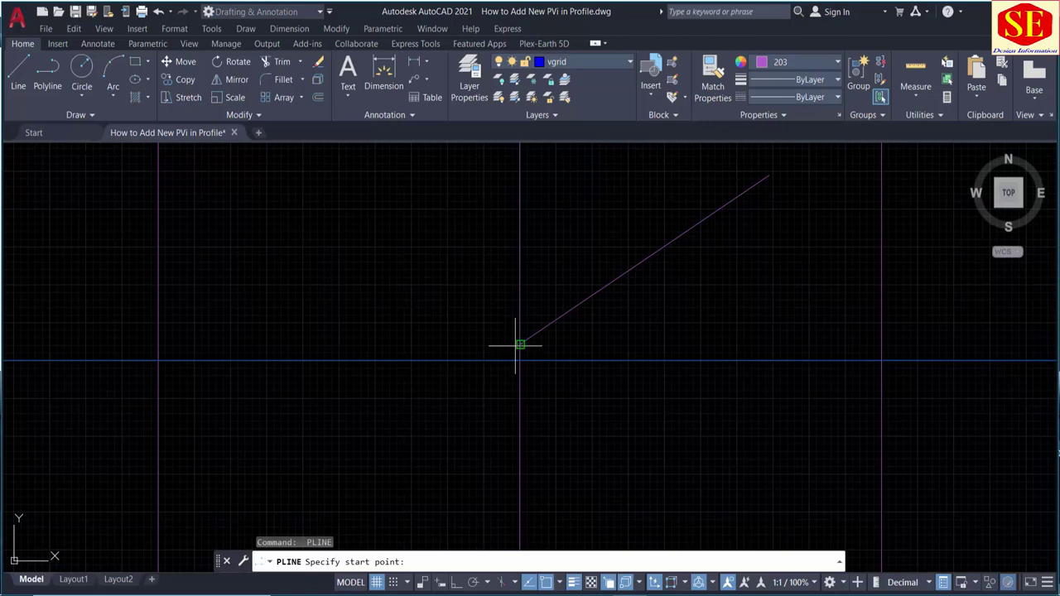
{"action": "left_click", "coordinate": [519, 342]}
{"action": "left_click", "coordinate": [387, 247]}
{"action": "key", "text": "Return"}
- Draw a small circle centred on the V's vertex
{"action": "type", "text": "c"}
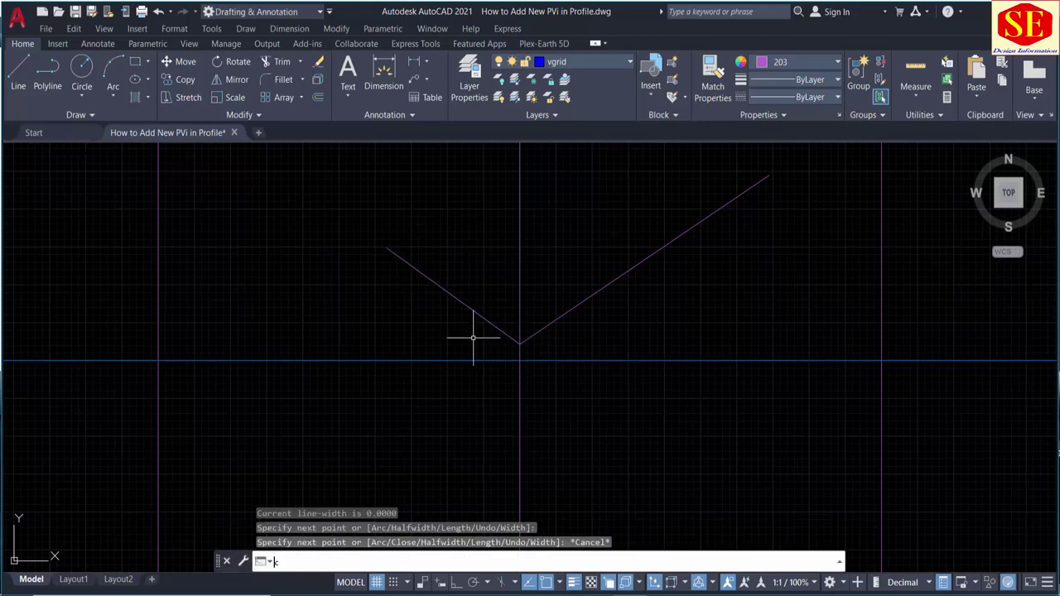
{"action": "key", "text": "Return"}
{"action": "left_click", "coordinate": [519, 342]}
{"action": "left_click", "coordinate": [566, 402]}
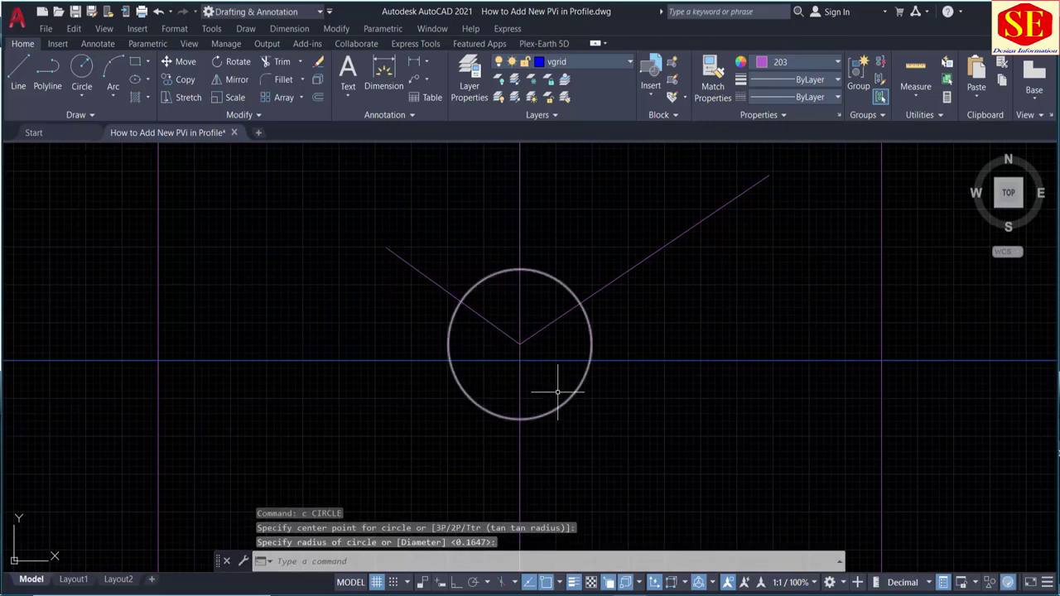
{"action": "scroll", "coordinate": [522, 338], "scroll_direction": "down", "scroll_amount": 5}
{"action": "scroll", "coordinate": [523, 334], "scroll_direction": "down", "scroll_amount": 3}
{"action": "scroll", "coordinate": [523, 334], "scroll_direction": "up", "scroll_amount": 2}
- Pan and zoom between the existing VPI label panel and the new station-825 marker
{"action": "scroll", "coordinate": [522, 333], "scroll_direction": "down", "scroll_amount": 4}
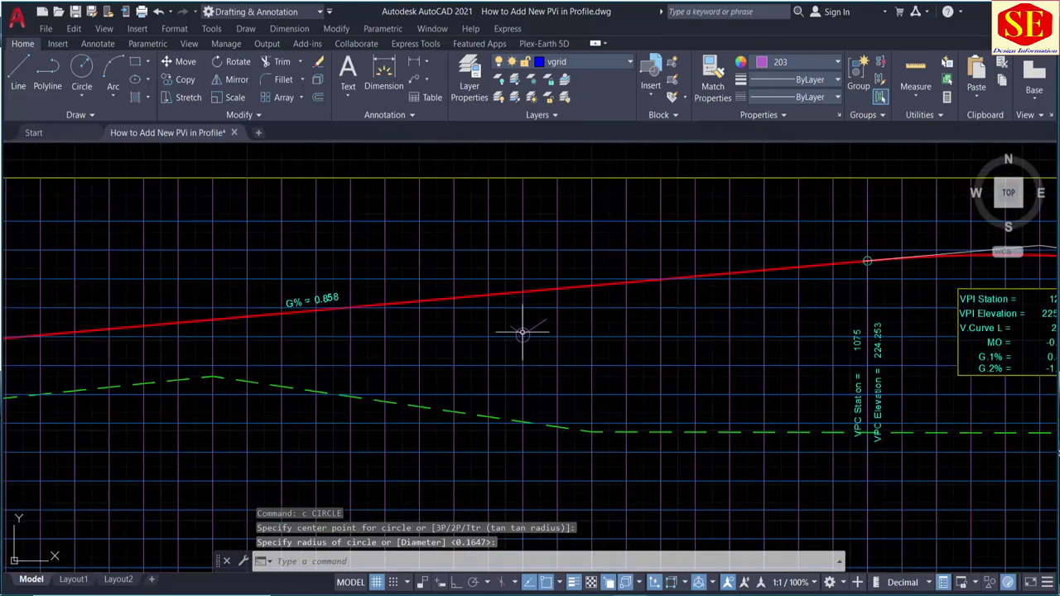
{"action": "middle_click_drag", "start_coordinate": [868, 292], "coordinate": [673, 313]}
{"action": "scroll", "coordinate": [907, 282], "scroll_direction": "up", "scroll_amount": 4}
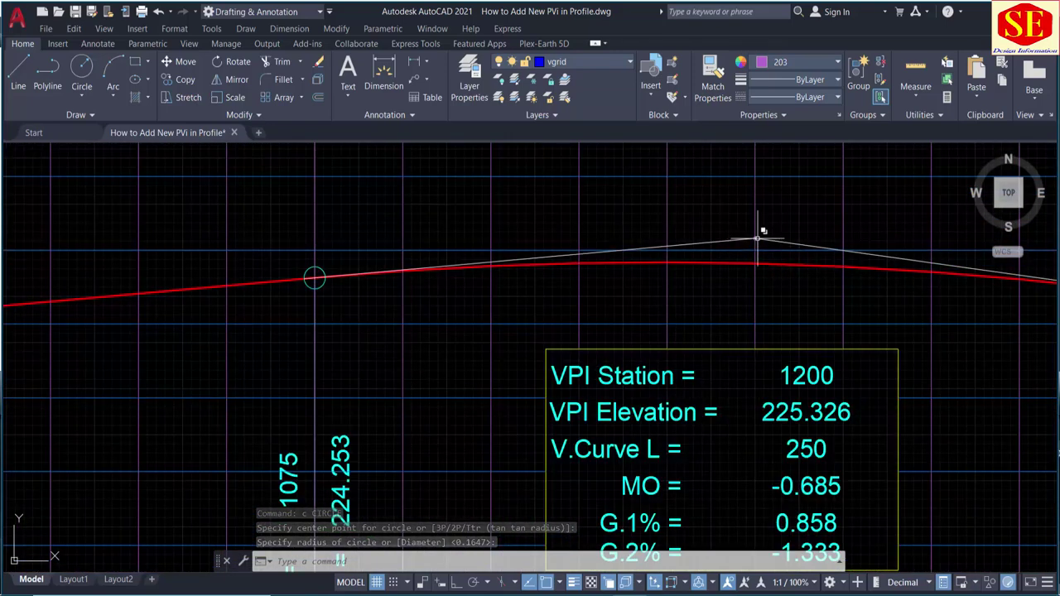
{"action": "scroll", "coordinate": [753, 238], "scroll_direction": "down", "scroll_amount": 4}
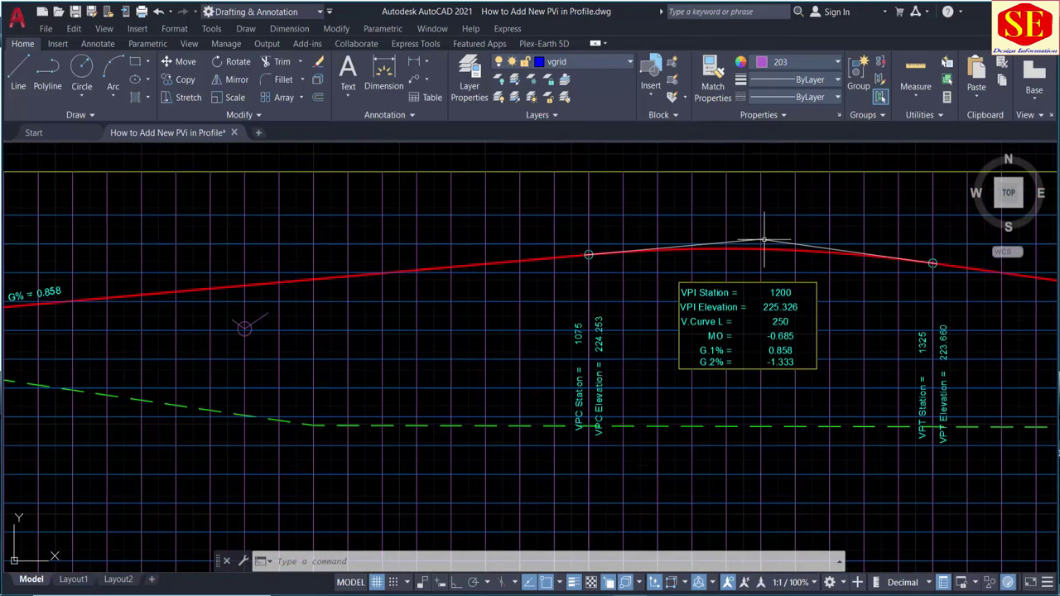
{"action": "scroll", "coordinate": [290, 327], "scroll_direction": "down", "scroll_amount": 2}
{"action": "middle_click_drag", "start_coordinate": [291, 327], "coordinate": [634, 350]}
{"action": "scroll", "coordinate": [650, 320], "scroll_direction": "up", "scroll_amount": 3}
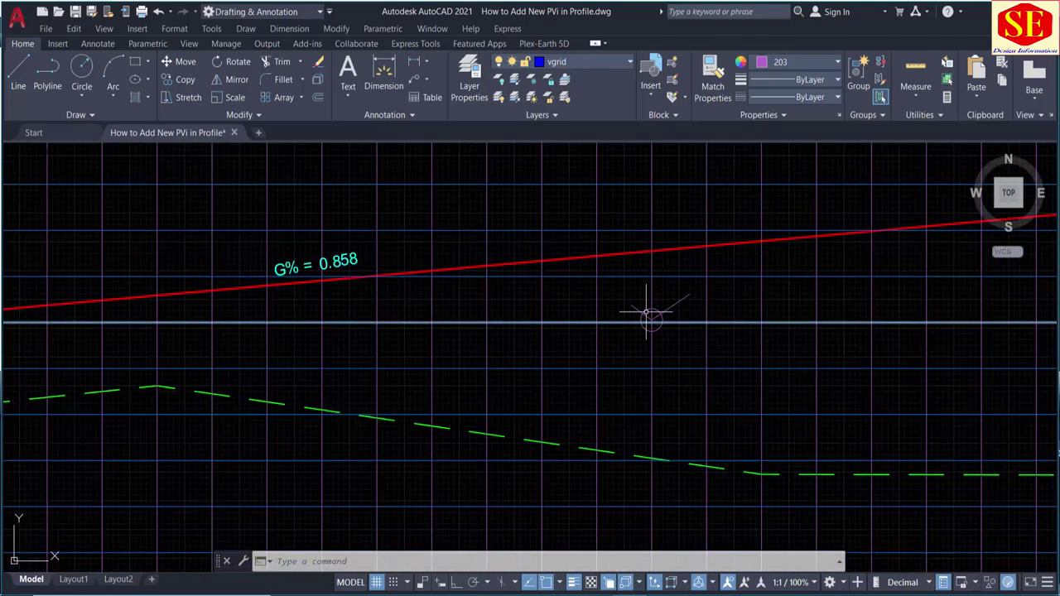
{"action": "scroll", "coordinate": [652, 307], "scroll_direction": "up", "scroll_amount": 2}
{"action": "scroll", "coordinate": [657, 327], "scroll_direction": "down", "scroll_amount": 2}
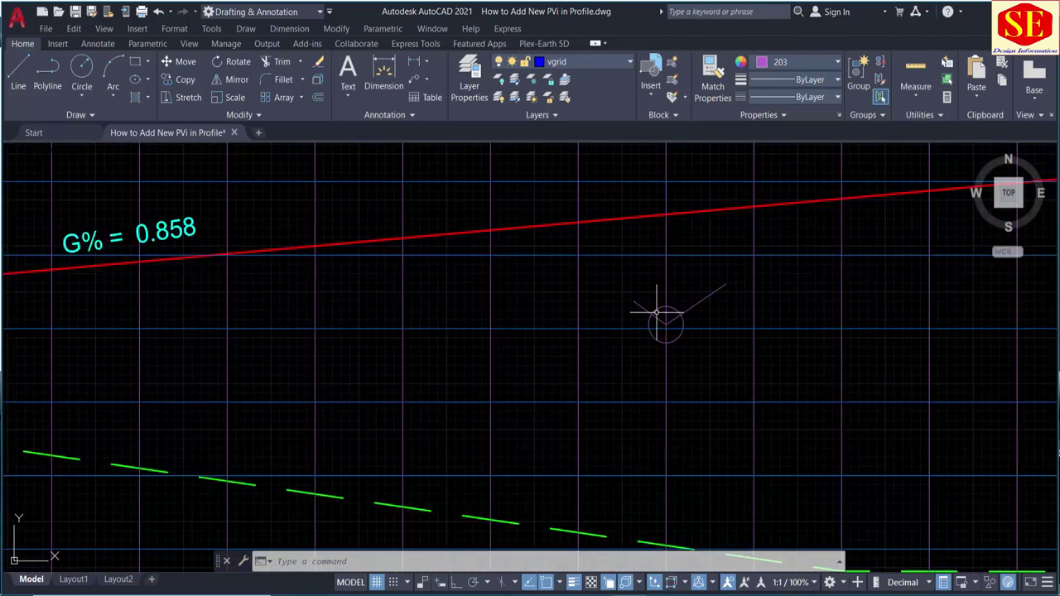
{"action": "scroll", "coordinate": [655, 307], "scroll_direction": "down", "scroll_amount": 2}
{"action": "scroll", "coordinate": [662, 458], "scroll_direction": "up", "scroll_amount": 2}
{"action": "scroll", "coordinate": [661, 464], "scroll_direction": "up", "scroll_amount": 2}
{"action": "scroll", "coordinate": [660, 463], "scroll_direction": "down", "scroll_amount": 3}
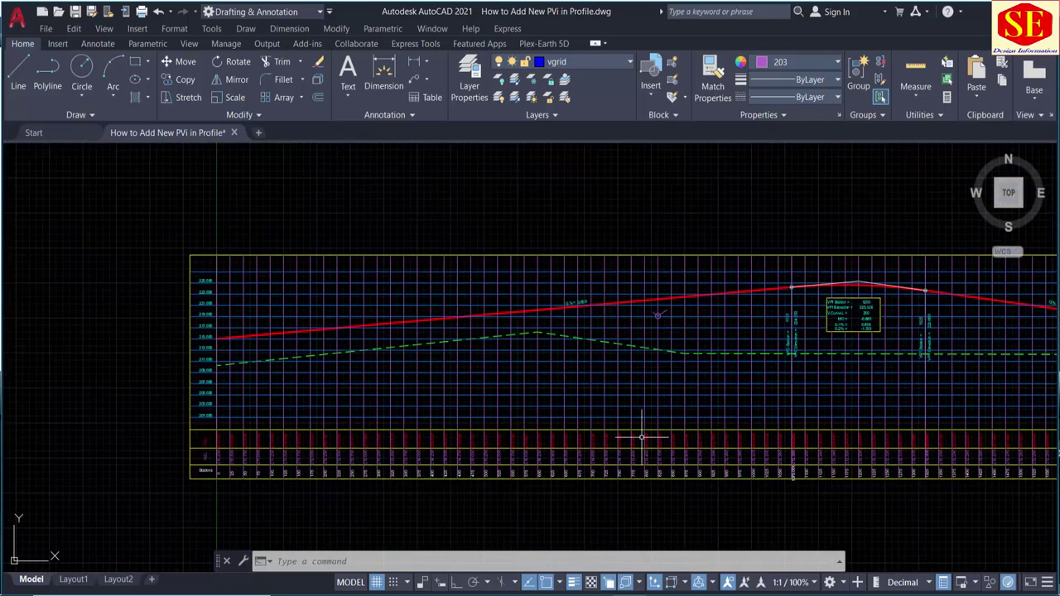
{"action": "scroll", "coordinate": [646, 311], "scroll_direction": "up", "scroll_amount": 3}
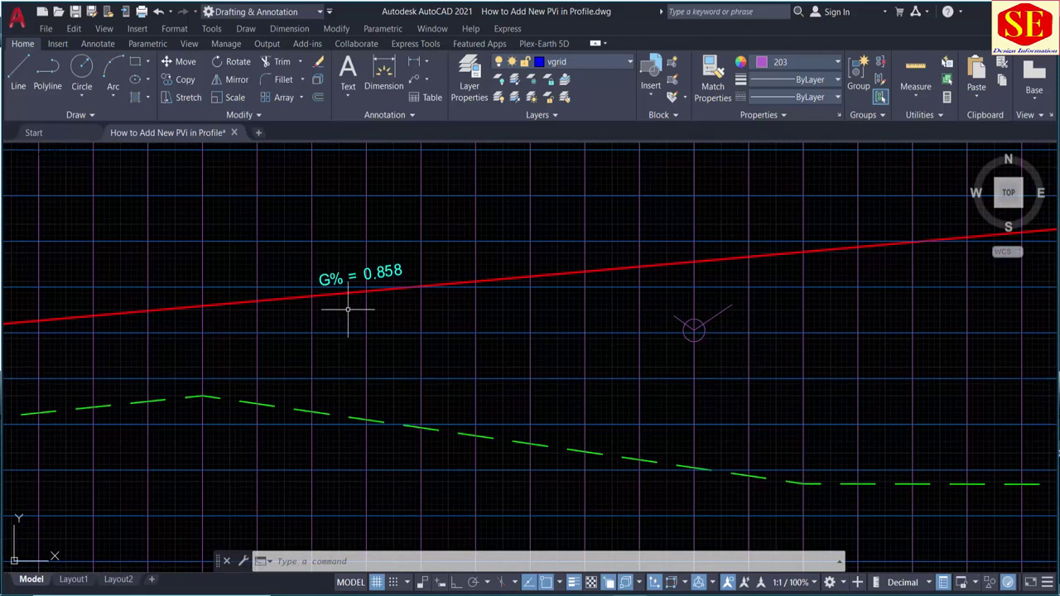
{"action": "scroll", "coordinate": [530, 290], "scroll_direction": "down", "scroll_amount": 1}
{"action": "scroll", "coordinate": [598, 289], "scroll_direction": "down", "scroll_amount": 1}
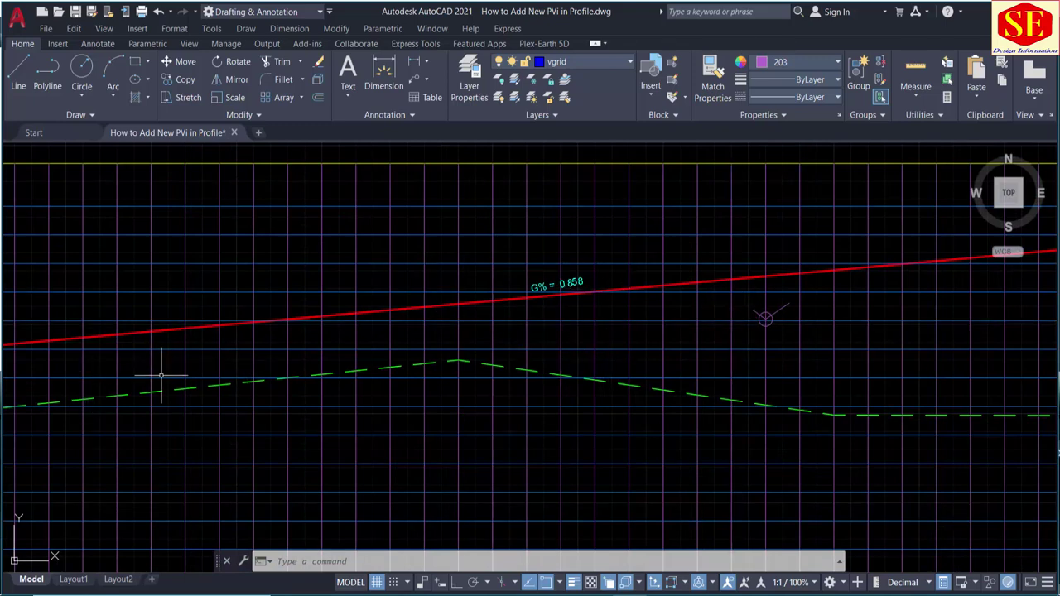
{"action": "middle_click_drag", "start_coordinate": [998, 296], "coordinate": [781, 303]}
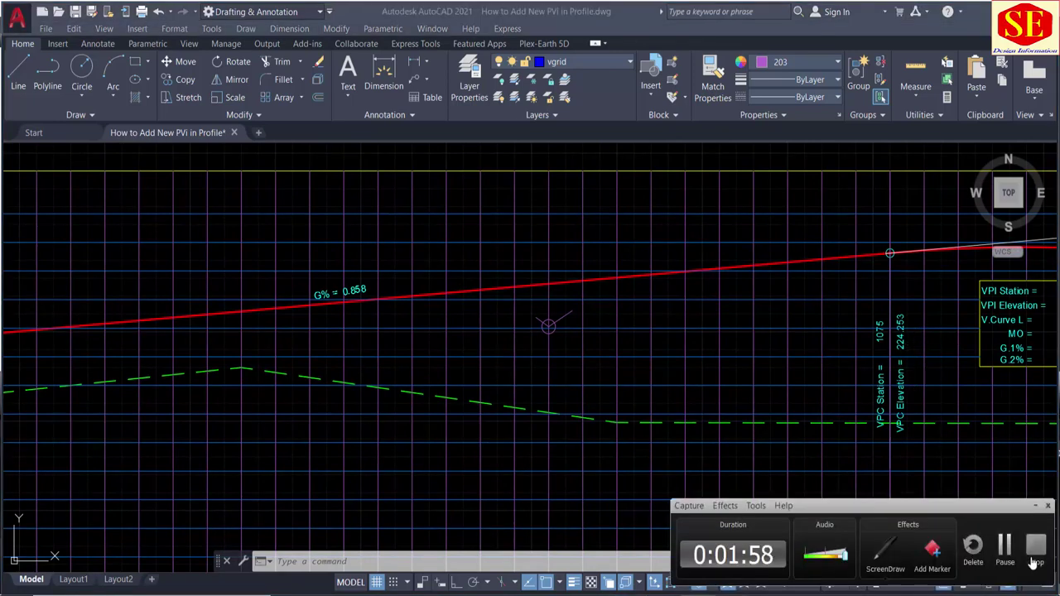
{"action": "scroll", "coordinate": [552, 317], "scroll_direction": "up", "scroll_amount": 4}
- Window-select the marker's circle and two lines and set their colour to White
{"action": "left_click", "coordinate": [512, 289]}
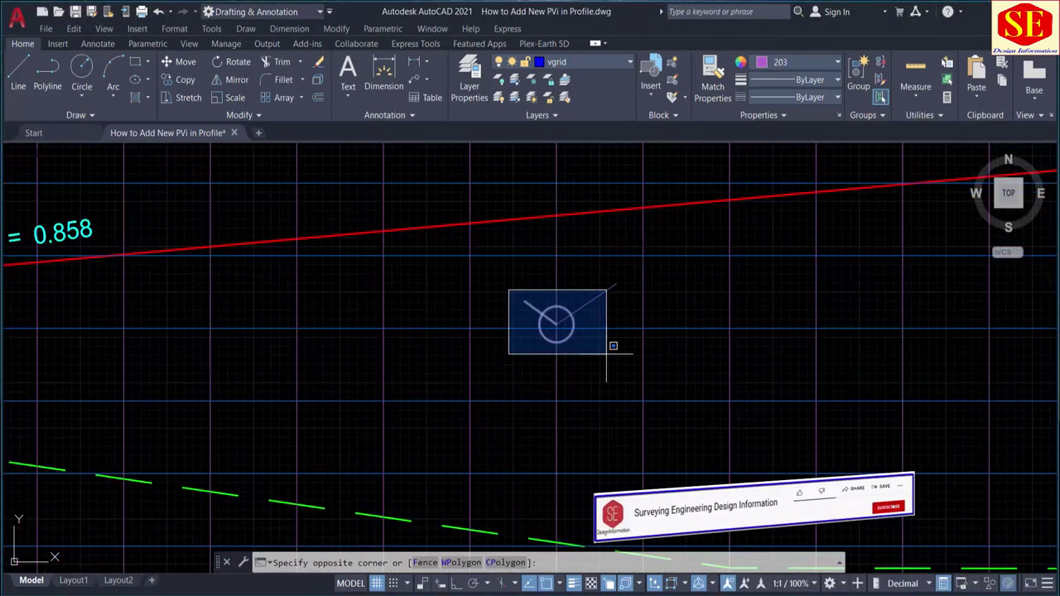
{"action": "left_click", "coordinate": [628, 349]}
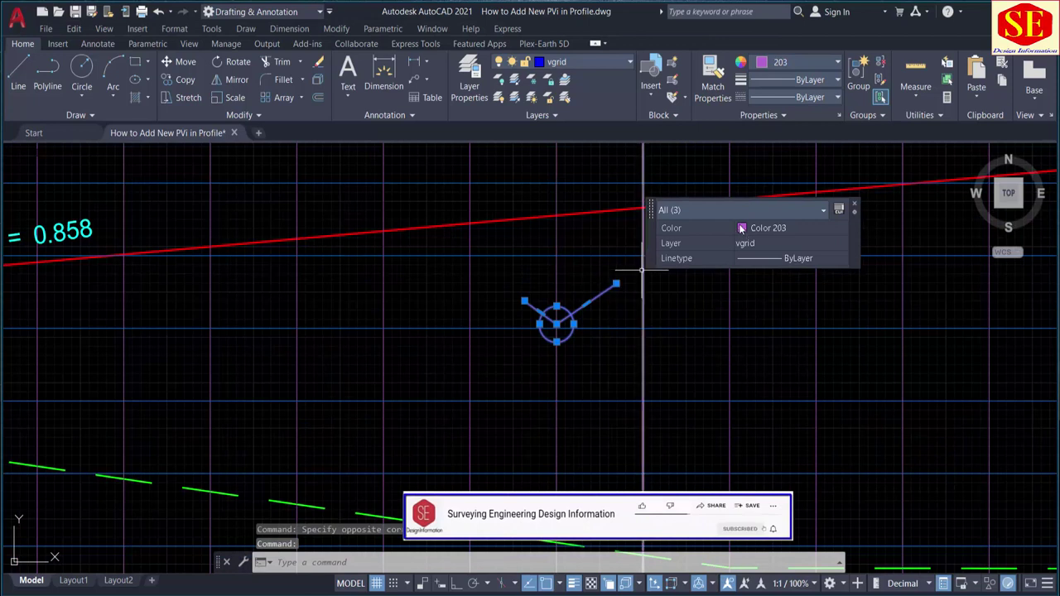
{"action": "mouse_move", "coordinate": [779, 228]}
{"action": "left_click", "coordinate": [754, 237]}
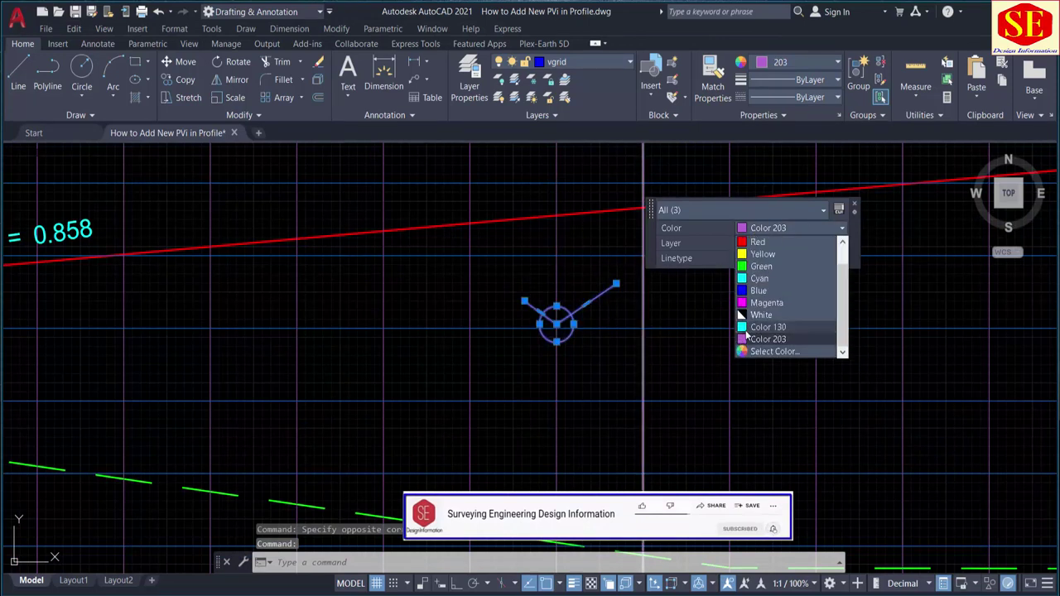
{"action": "left_click", "coordinate": [761, 315]}
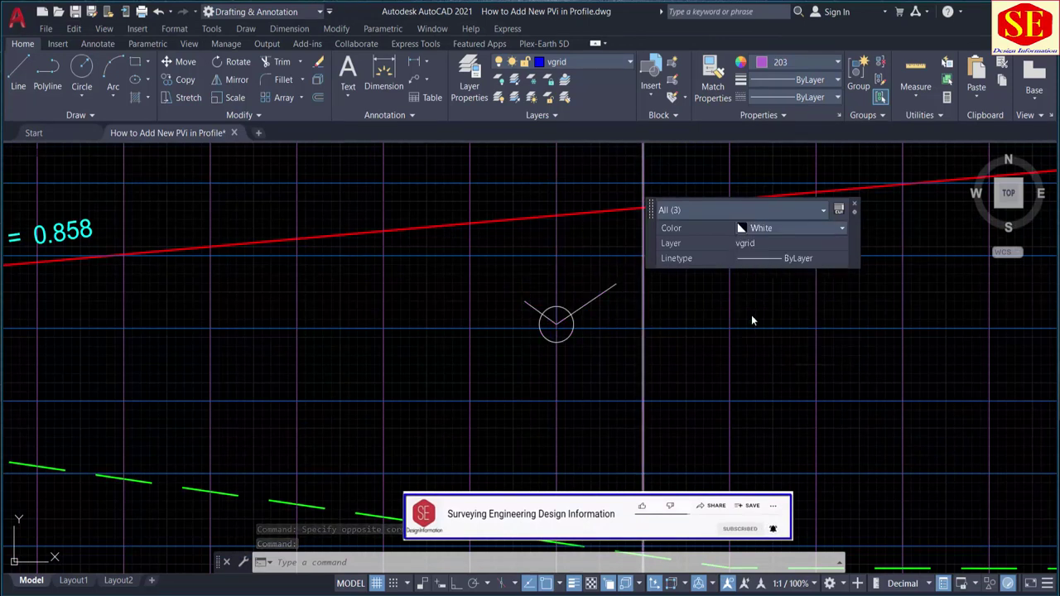
{"action": "key", "text": "Escape"}
{"action": "scroll", "coordinate": [527, 315], "scroll_direction": "down", "scroll_amount": 2}
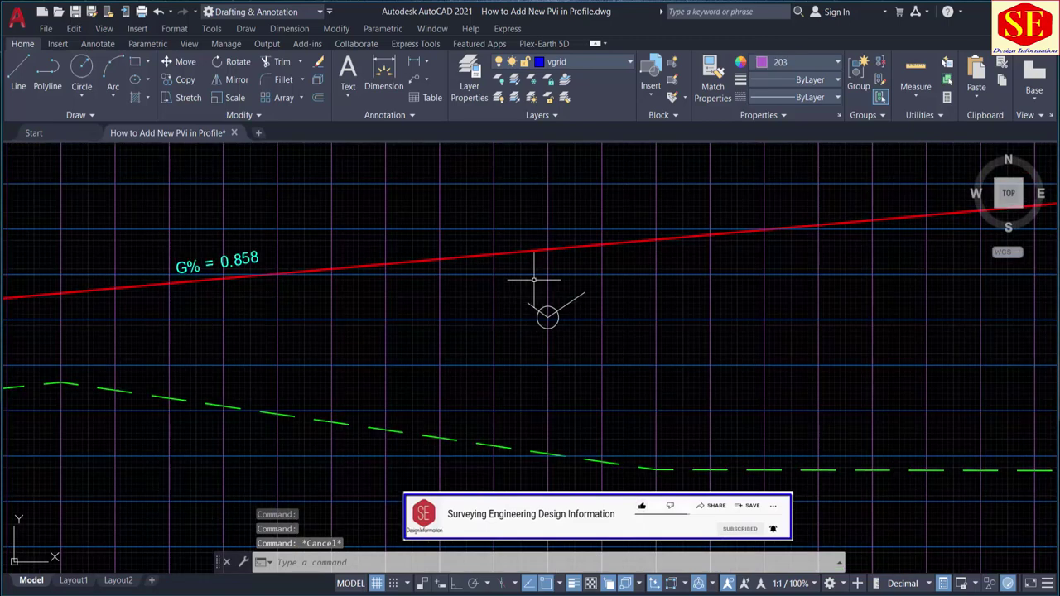
{"action": "scroll", "coordinate": [540, 302], "scroll_direction": "down", "scroll_amount": 2}
{"action": "scroll", "coordinate": [542, 298], "scroll_direction": "down", "scroll_amount": 2}
{"action": "scroll", "coordinate": [542, 296], "scroll_direction": "up", "scroll_amount": 2}
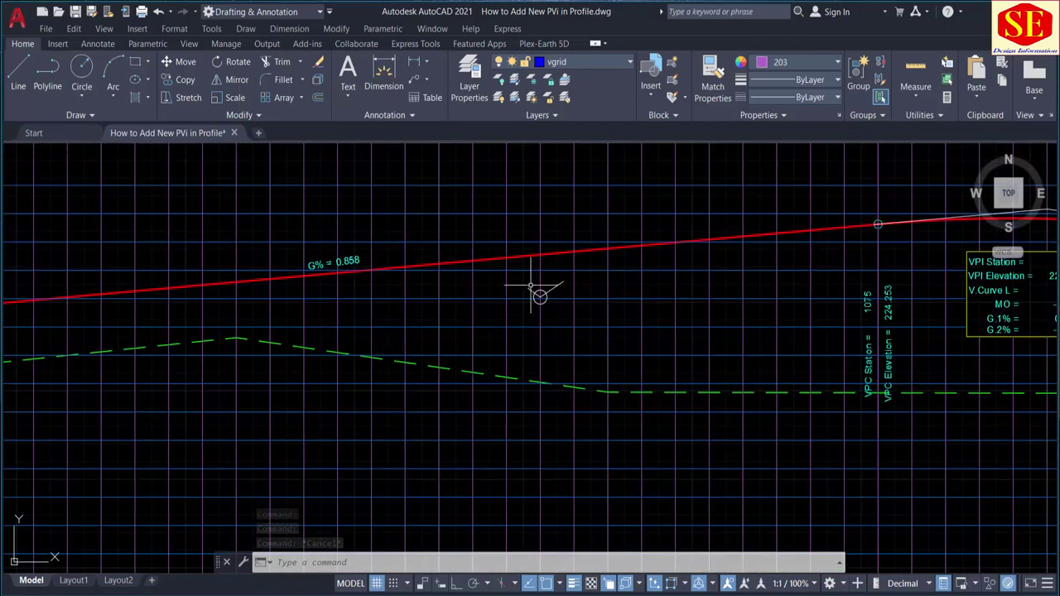
{"action": "scroll", "coordinate": [540, 294], "scroll_direction": "down", "scroll_amount": 2}
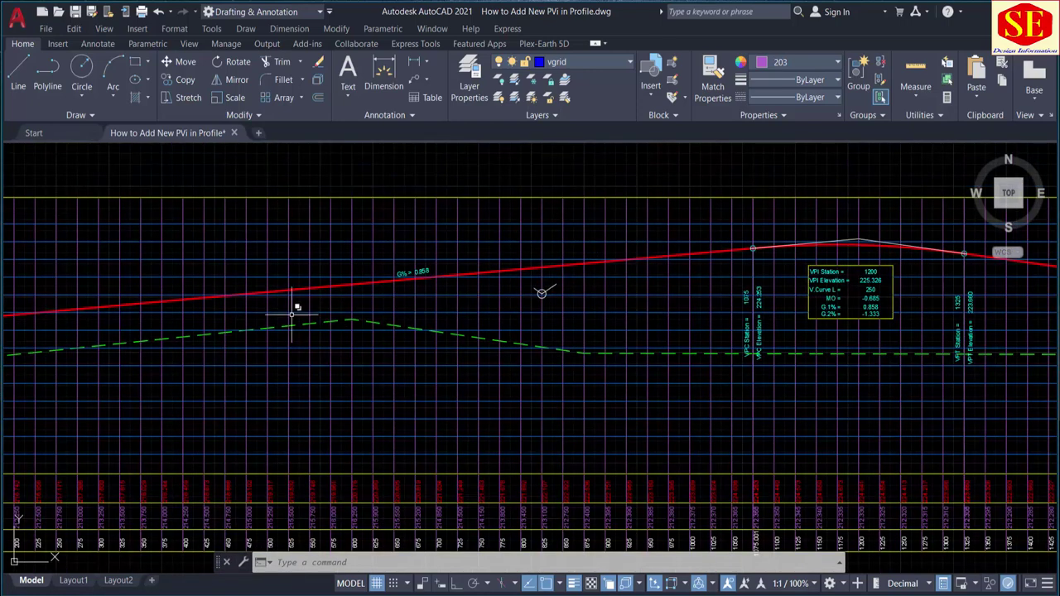
{"action": "middle_click_drag", "start_coordinate": [293, 303], "coordinate": [409, 320]}
- Start a polyline with PL and make Yellow the current drawing colour
{"action": "type", "text": "PL"}
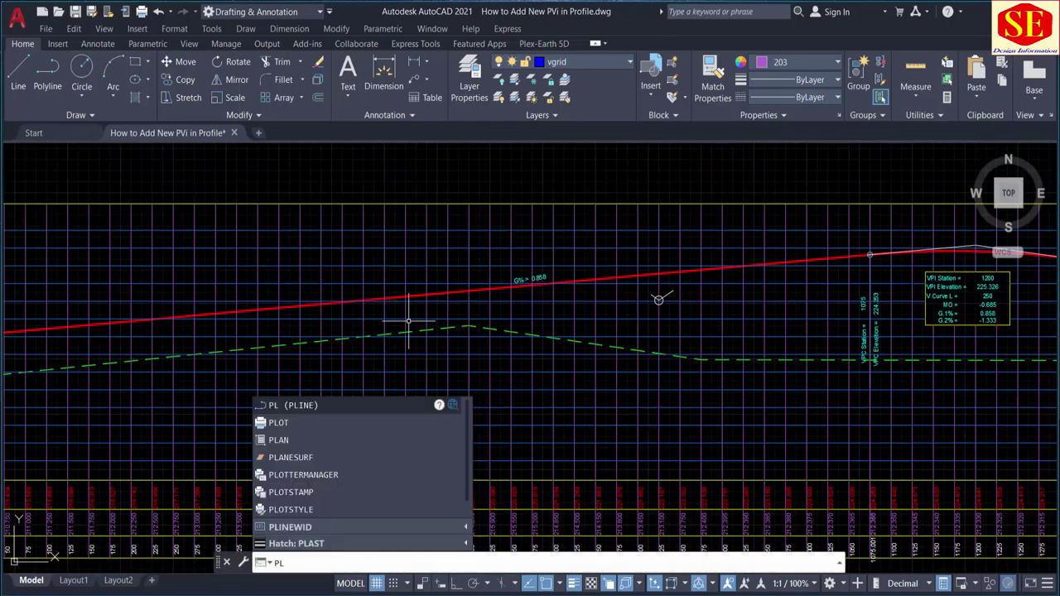
{"action": "key", "text": "Return"}
{"action": "left_click", "coordinate": [785, 62]}
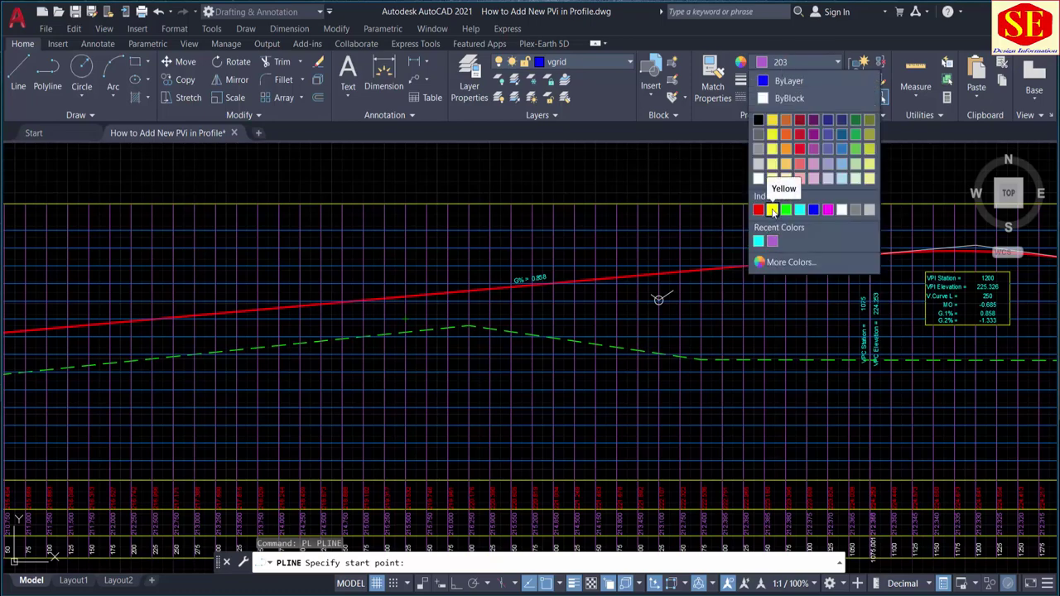
{"action": "left_click", "coordinate": [772, 211]}
- Draw the polyline from the red line's left end through the circle marker to the VPI apex at 1200
{"action": "scroll", "coordinate": [281, 322], "scroll_direction": "down", "scroll_amount": 2}
{"action": "scroll", "coordinate": [260, 277], "scroll_direction": "up", "scroll_amount": 3}
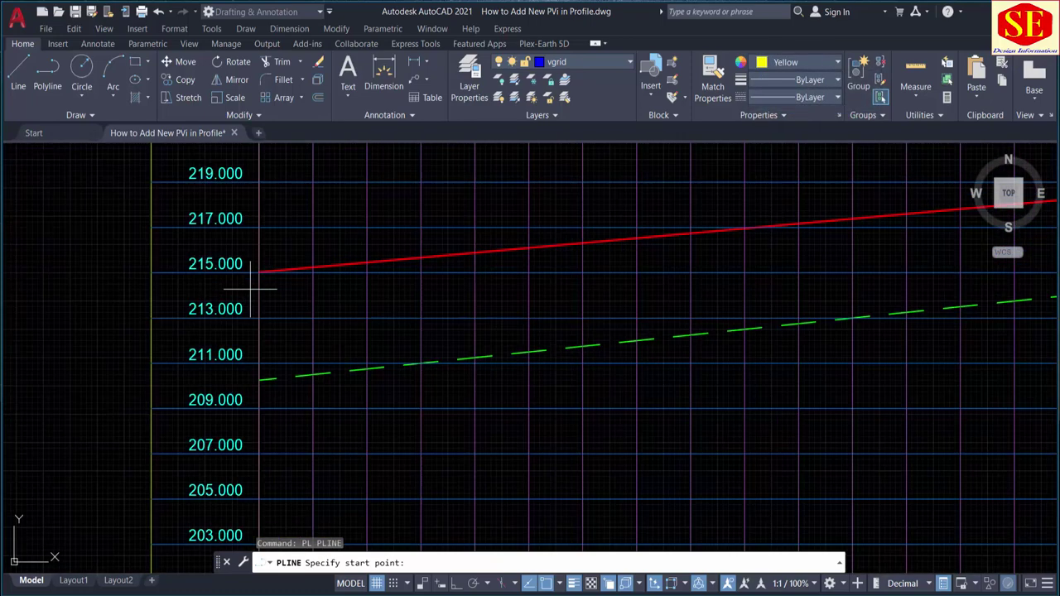
{"action": "scroll", "coordinate": [260, 267], "scroll_direction": "up", "scroll_amount": 2}
{"action": "scroll", "coordinate": [263, 255], "scroll_direction": "up", "scroll_amount": 2}
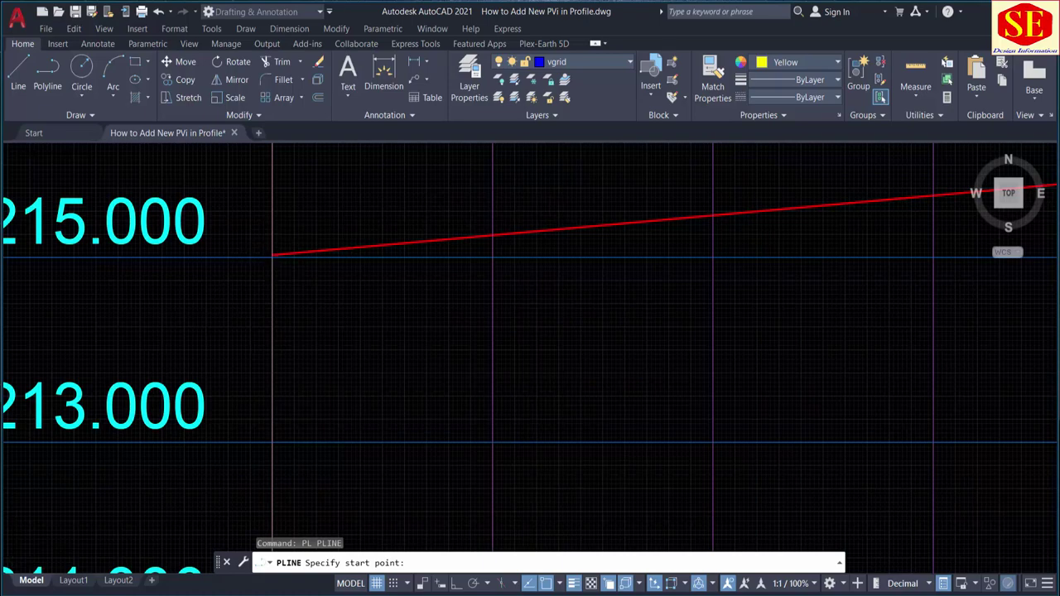
{"action": "scroll", "coordinate": [272, 248], "scroll_direction": "up", "scroll_amount": 1}
{"action": "scroll", "coordinate": [273, 249], "scroll_direction": "down", "scroll_amount": 2}
{"action": "scroll", "coordinate": [272, 248], "scroll_direction": "down", "scroll_amount": 3}
{"action": "scroll", "coordinate": [379, 235], "scroll_direction": "up", "scroll_amount": 1}
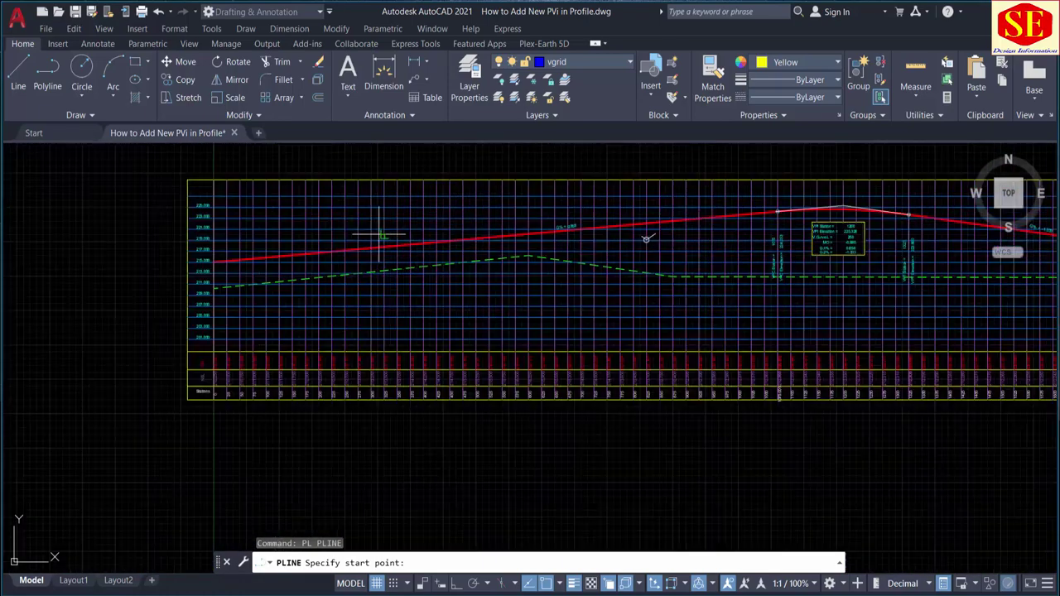
{"action": "scroll", "coordinate": [379, 235], "scroll_direction": "up", "scroll_amount": 4}
{"action": "scroll", "coordinate": [402, 237], "scroll_direction": "down", "scroll_amount": 4}
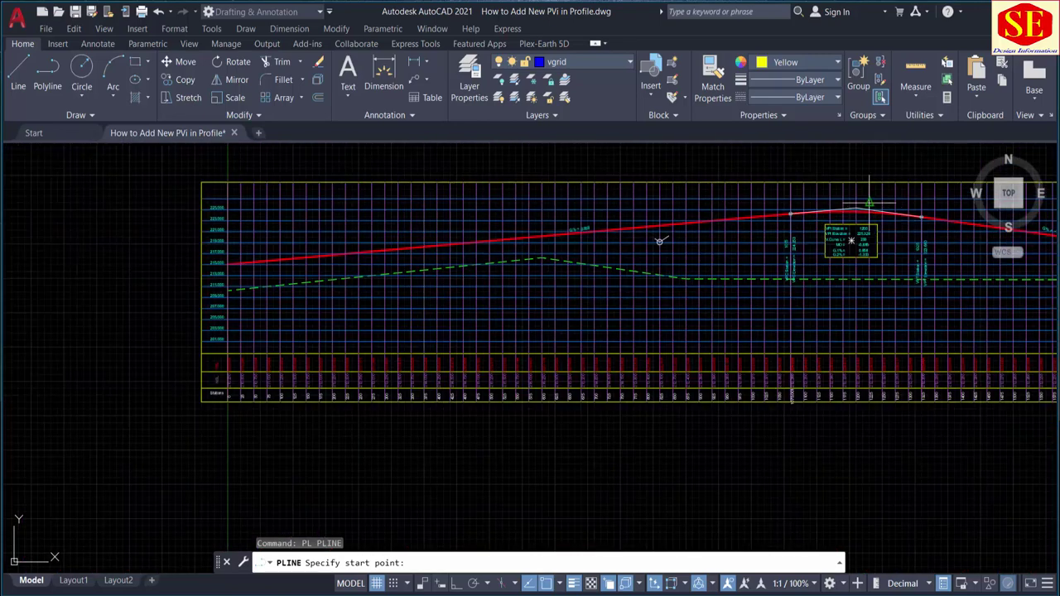
{"action": "scroll", "coordinate": [859, 204], "scroll_direction": "up", "scroll_amount": 4}
{"action": "scroll", "coordinate": [317, 265], "scroll_direction": "down", "scroll_amount": 4}
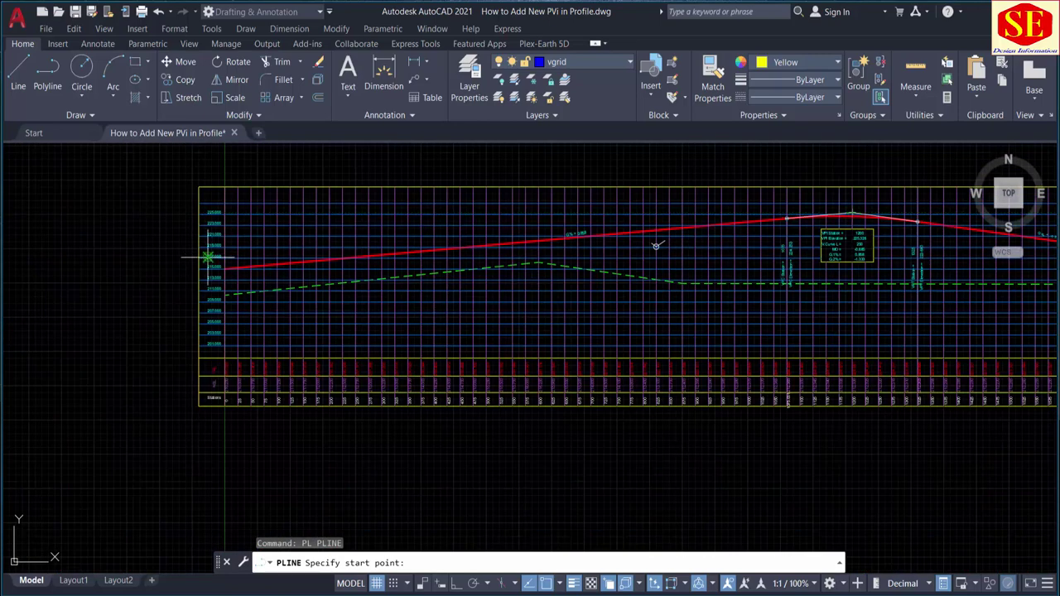
{"action": "scroll", "coordinate": [208, 257], "scroll_direction": "up", "scroll_amount": 5}
{"action": "scroll", "coordinate": [225, 274], "scroll_direction": "up", "scroll_amount": 4}
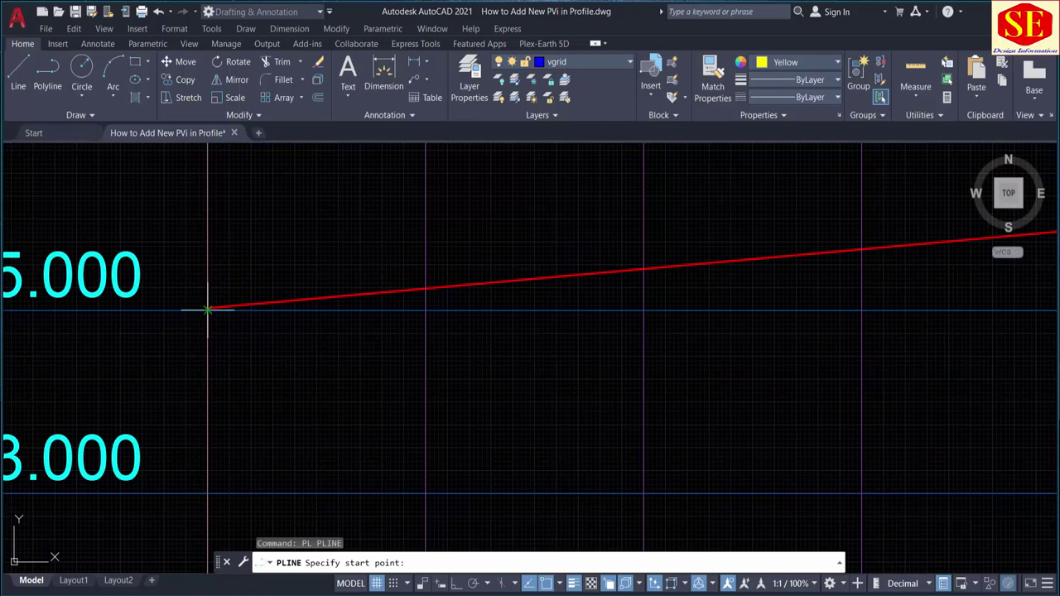
{"action": "left_click", "coordinate": [208, 309]}
{"action": "scroll", "coordinate": [208, 308], "scroll_direction": "down", "scroll_amount": 4}
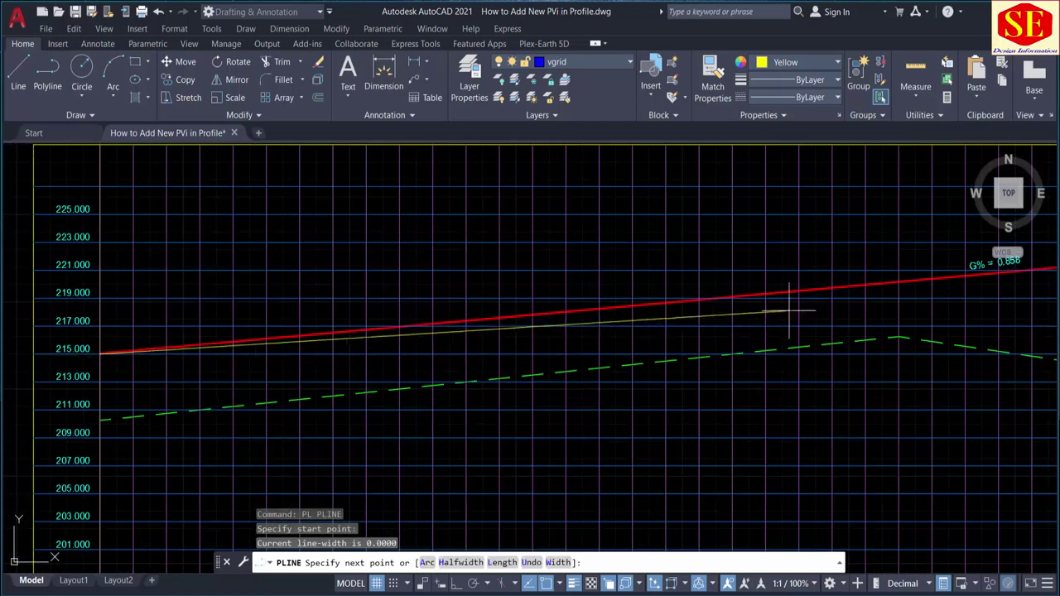
{"action": "scroll", "coordinate": [781, 301], "scroll_direction": "up", "scroll_amount": 4}
{"action": "scroll", "coordinate": [758, 369], "scroll_direction": "up", "scroll_amount": 4}
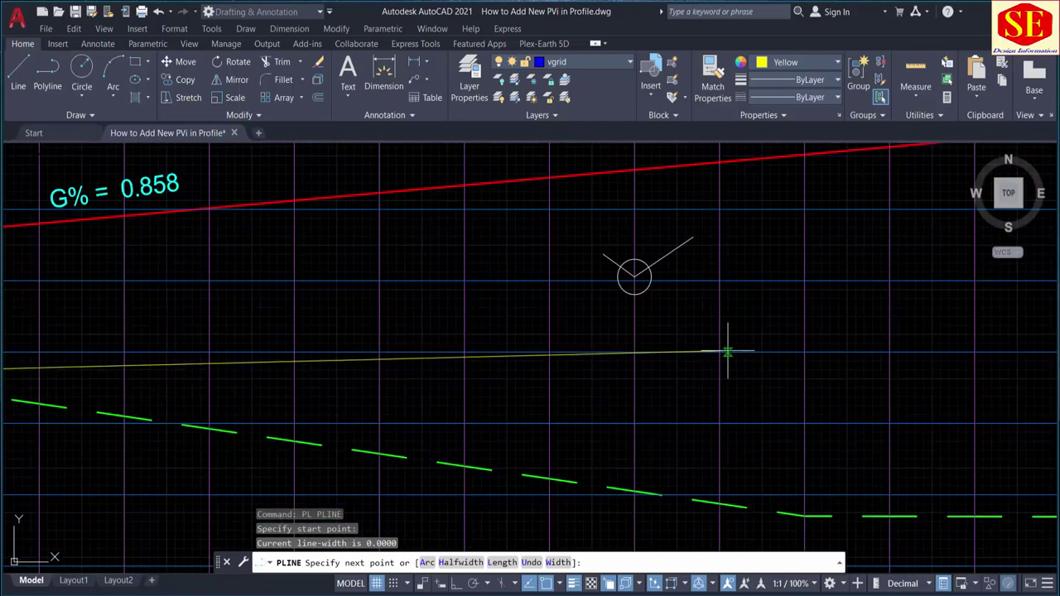
{"action": "left_click", "coordinate": [635, 276]}
{"action": "scroll", "coordinate": [634, 277], "scroll_direction": "down", "scroll_amount": 3}
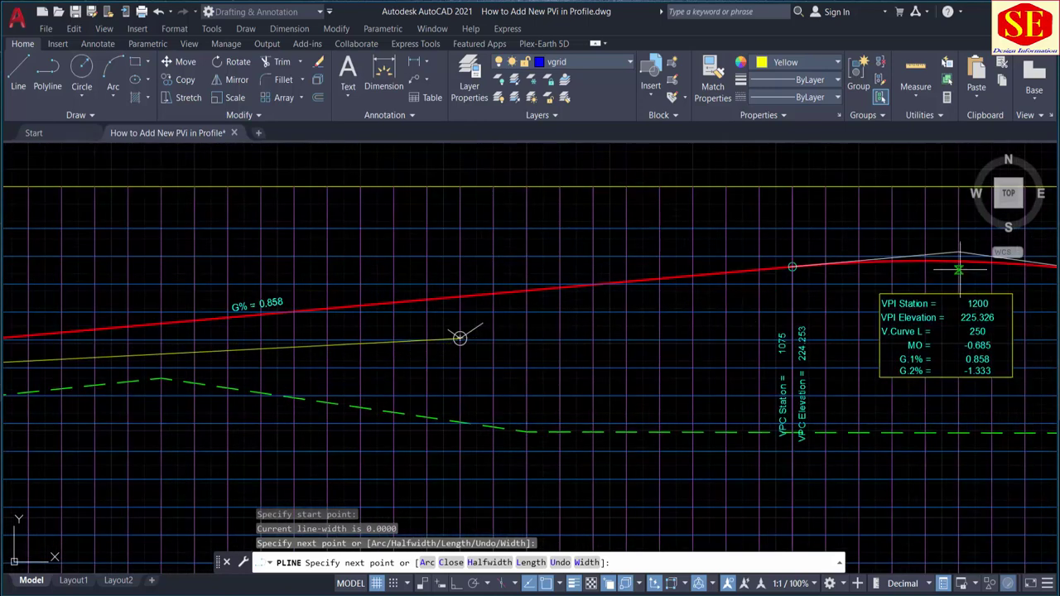
{"action": "middle_click_drag", "start_coordinate": [461, 336], "coordinate": [271, 373]}
{"action": "scroll", "coordinate": [752, 306], "scroll_direction": "up", "scroll_amount": 3}
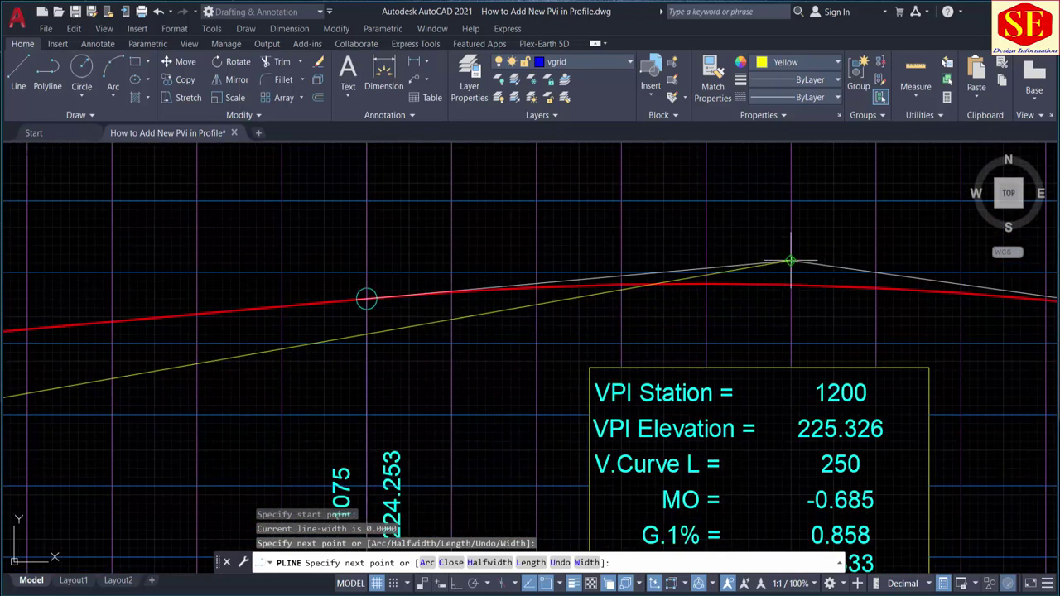
{"action": "left_click", "coordinate": [791, 261]}
{"action": "scroll", "coordinate": [791, 261], "scroll_direction": "down", "scroll_amount": 3}
{"action": "right_click", "coordinate": [791, 261]}
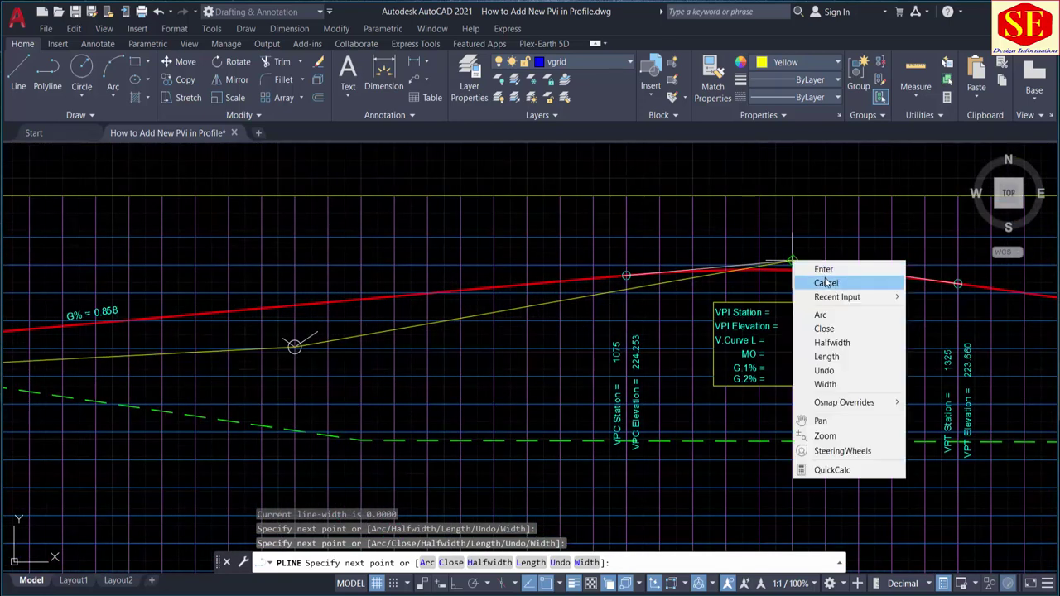
{"action": "left_click", "coordinate": [824, 270]}
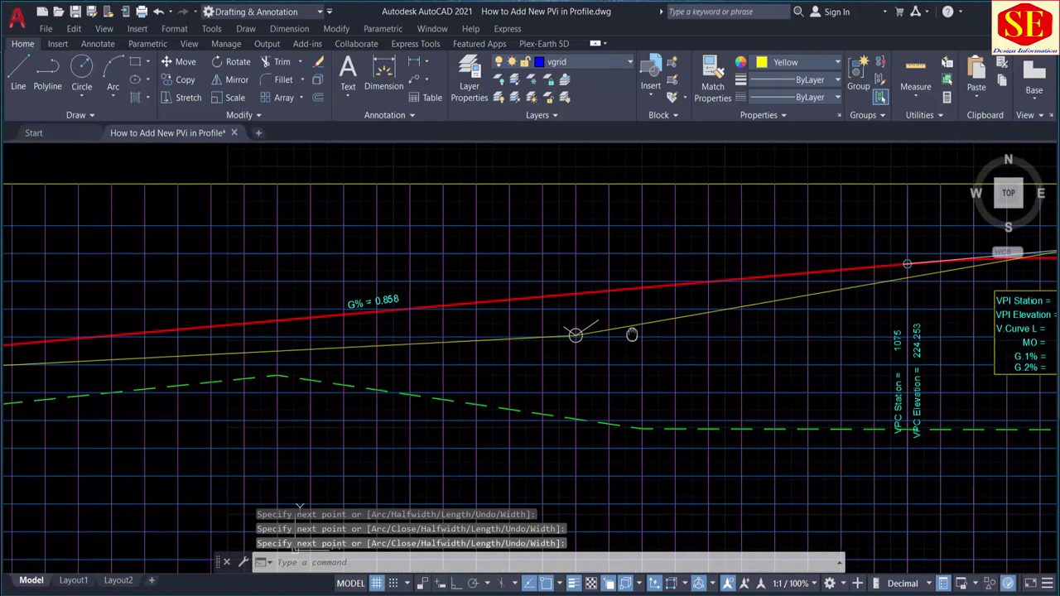
{"action": "middle_click_drag", "start_coordinate": [350, 339], "coordinate": [634, 328]}
{"action": "left_click", "coordinate": [749, 304]}
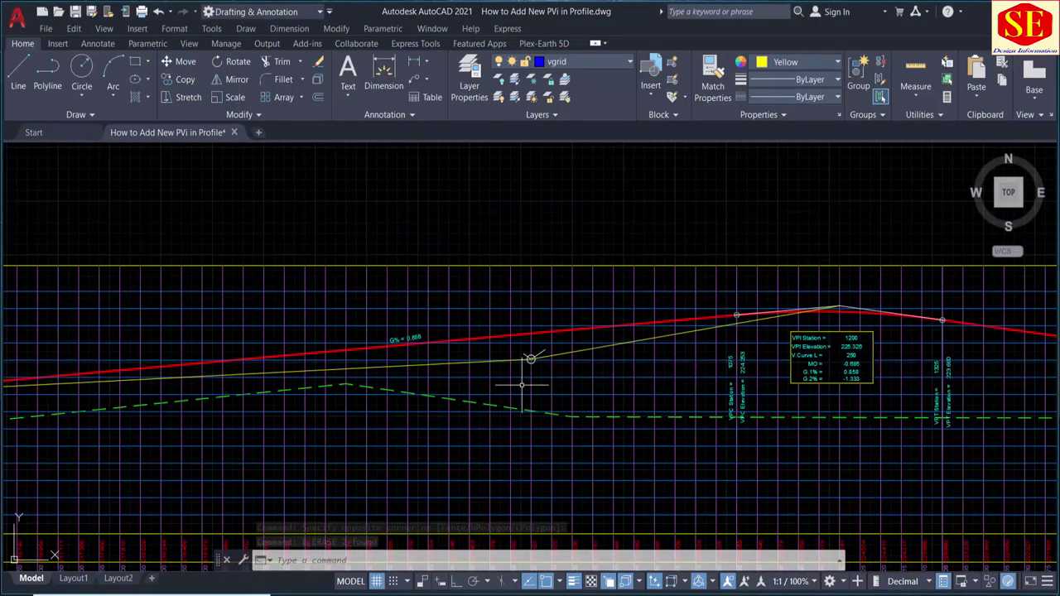
{"action": "scroll", "coordinate": [497, 349], "scroll_direction": "up", "scroll_amount": 5}
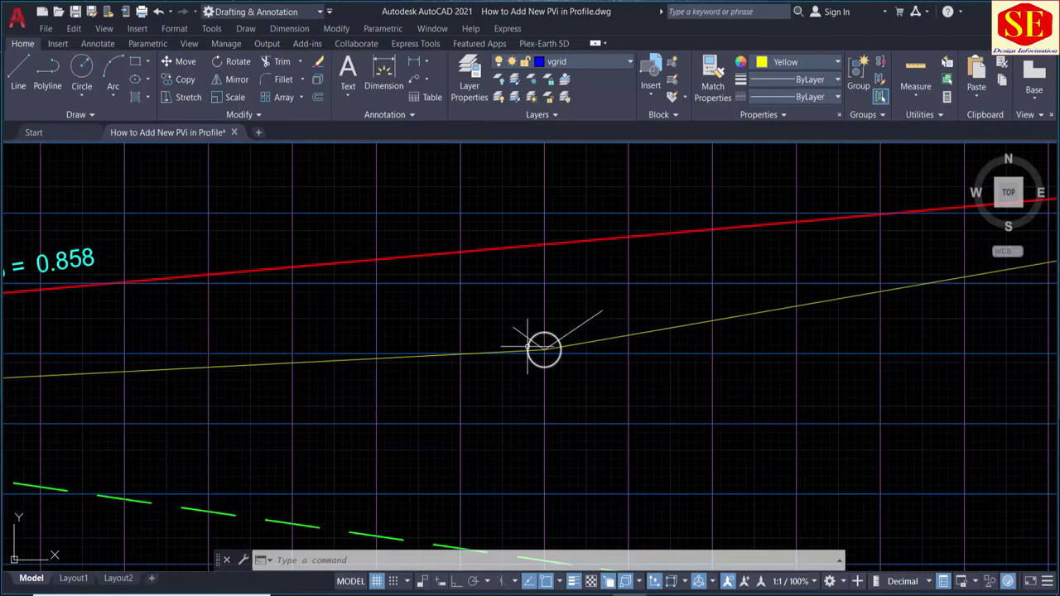
{"action": "scroll", "coordinate": [476, 346], "scroll_direction": "down", "scroll_amount": 2}
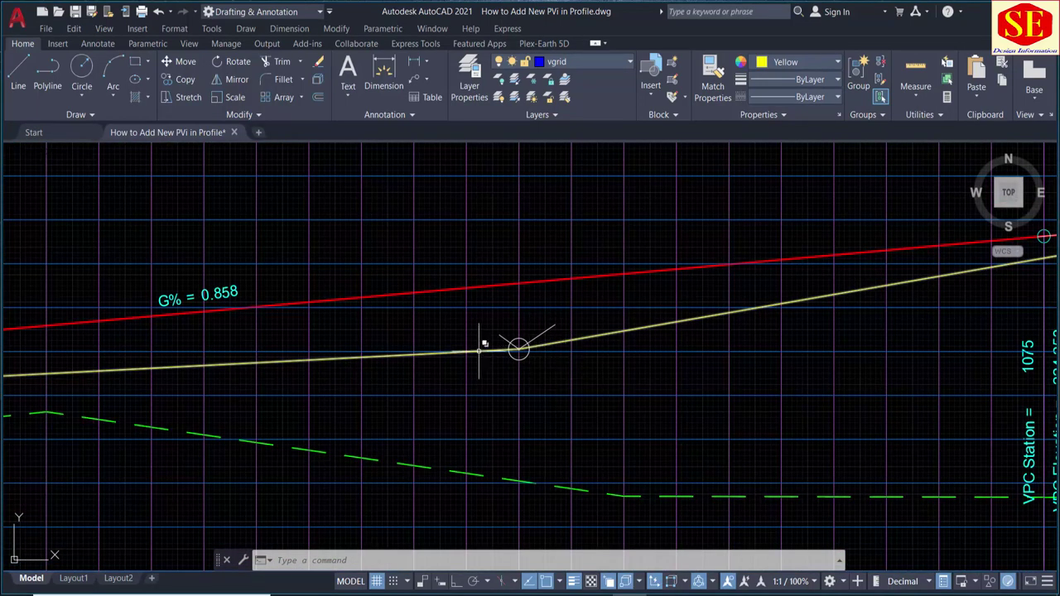
{"action": "scroll", "coordinate": [501, 348], "scroll_direction": "down", "scroll_amount": 4}
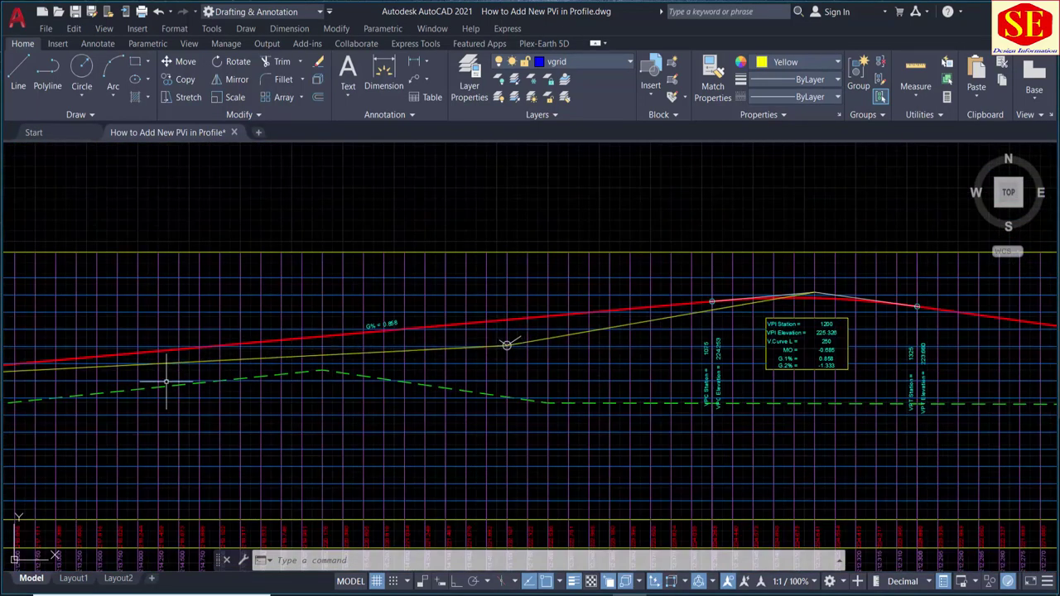
{"action": "scroll", "coordinate": [199, 352], "scroll_direction": "up", "scroll_amount": 2}
{"action": "scroll", "coordinate": [199, 352], "scroll_direction": "up", "scroll_amount": 1}
{"action": "scroll", "coordinate": [198, 352], "scroll_direction": "up", "scroll_amount": 1}
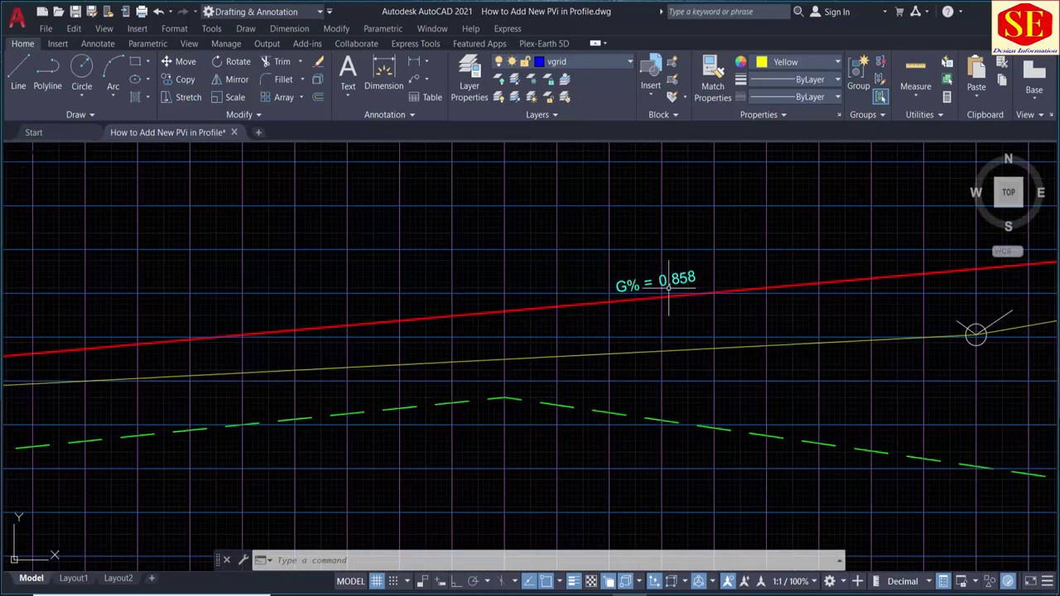
{"action": "scroll", "coordinate": [294, 354], "scroll_direction": "down", "scroll_amount": 1}
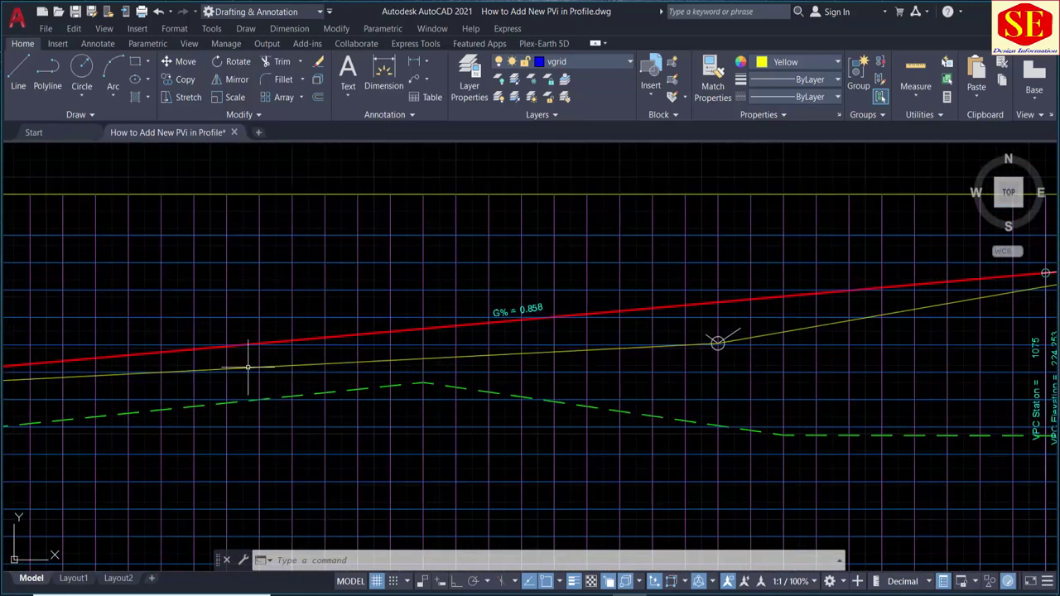
{"action": "middle_click_drag", "start_coordinate": [554, 351], "coordinate": [87, 377]}
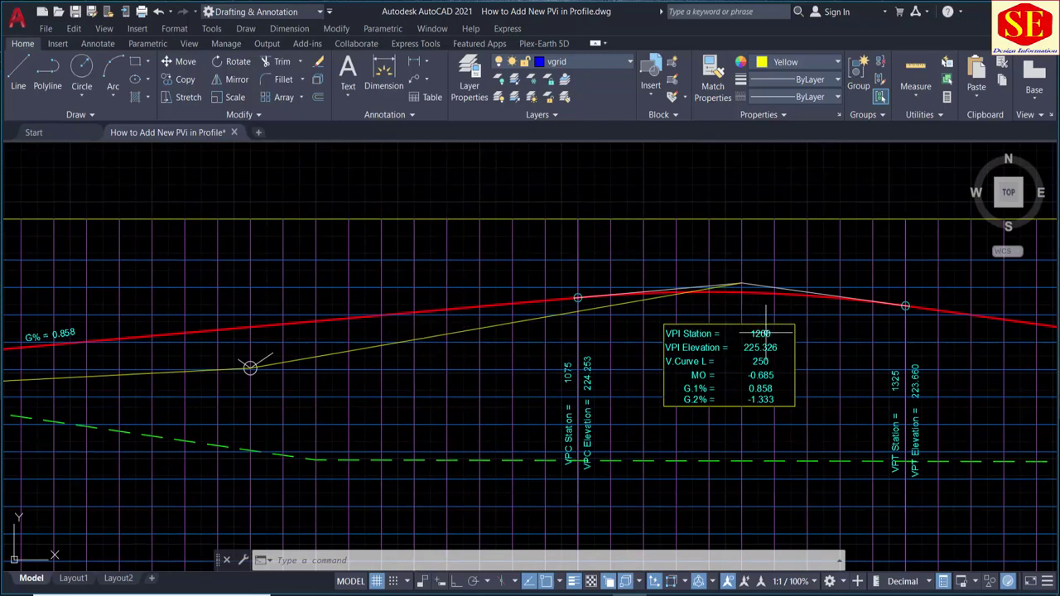
{"action": "scroll", "coordinate": [765, 334], "scroll_direction": "up", "scroll_amount": 2}
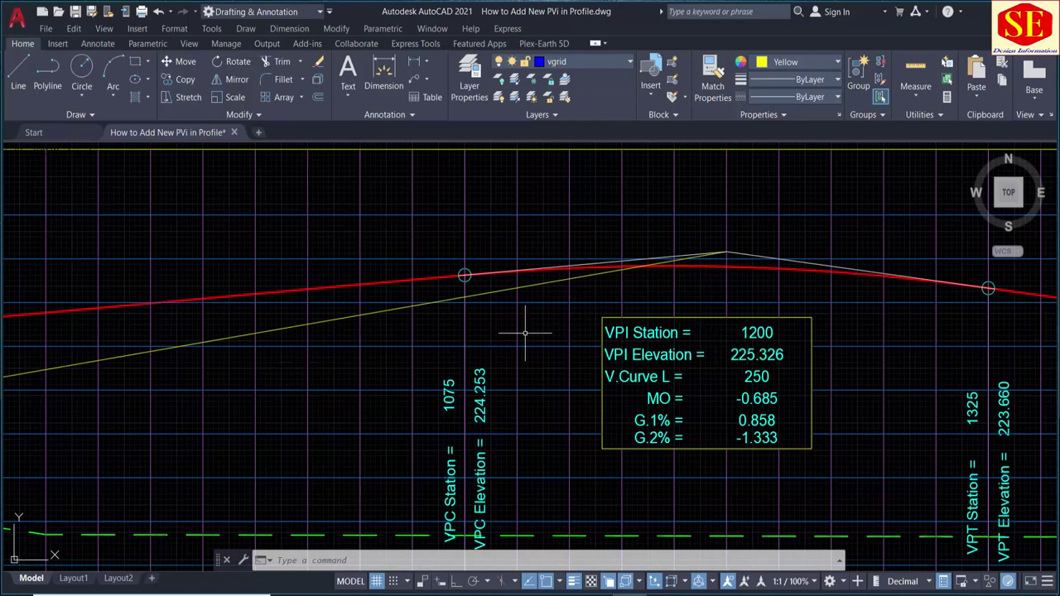
{"action": "scroll", "coordinate": [592, 349], "scroll_direction": "down", "scroll_amount": 1}
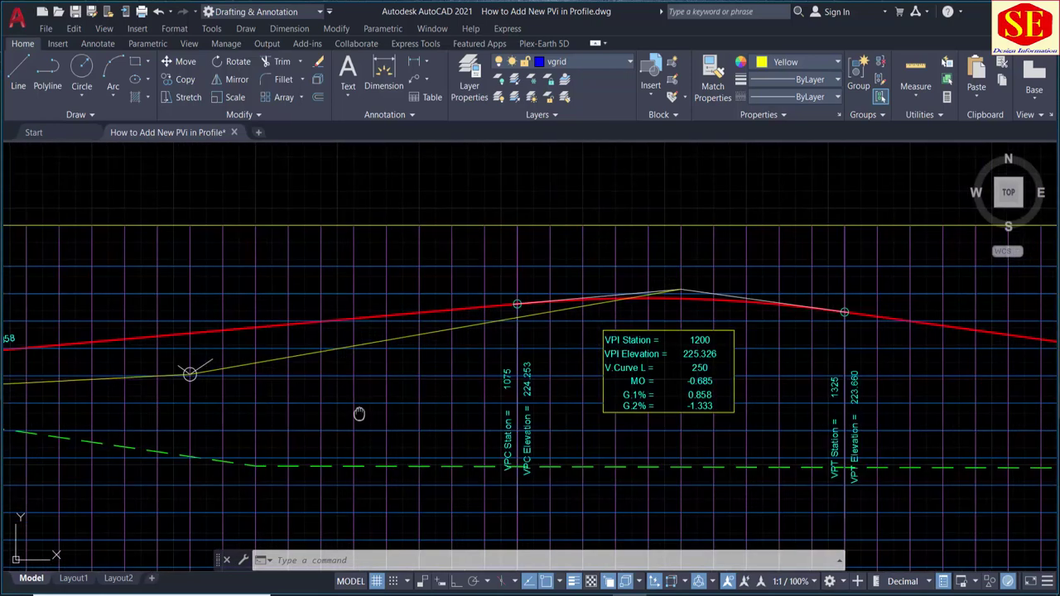
{"action": "middle_click_drag", "start_coordinate": [359, 414], "coordinate": [747, 414]}
{"action": "middle_click_drag", "start_coordinate": [122, 390], "coordinate": [522, 356]}
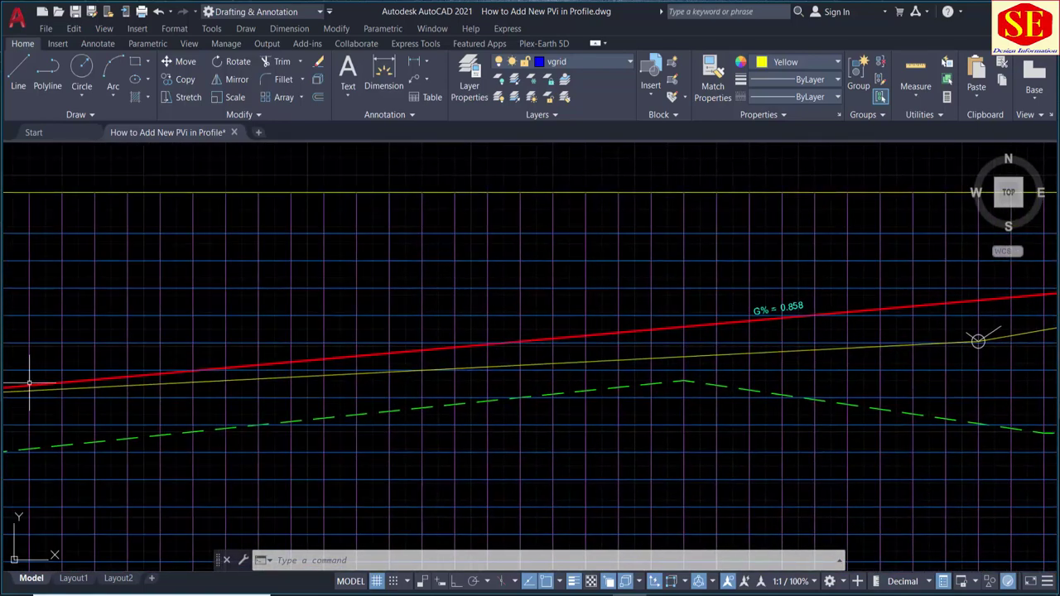
{"action": "middle_click_drag", "start_coordinate": [477, 389], "coordinate": [16, 410]}
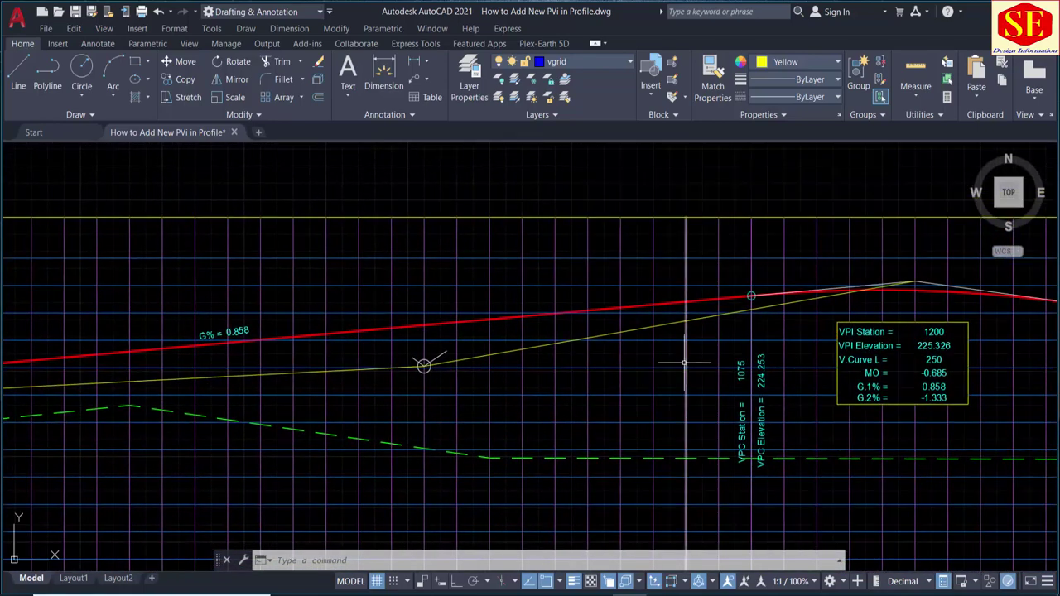
{"action": "scroll", "coordinate": [663, 307], "scroll_direction": "down", "scroll_amount": 2}
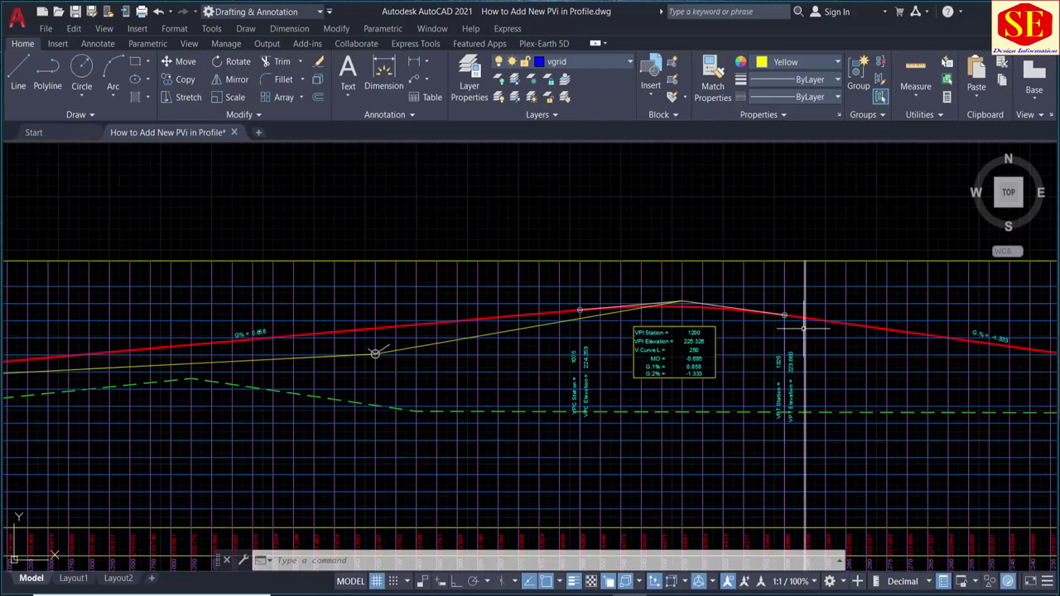
{"action": "scroll", "coordinate": [762, 315], "scroll_direction": "up", "scroll_amount": 4}
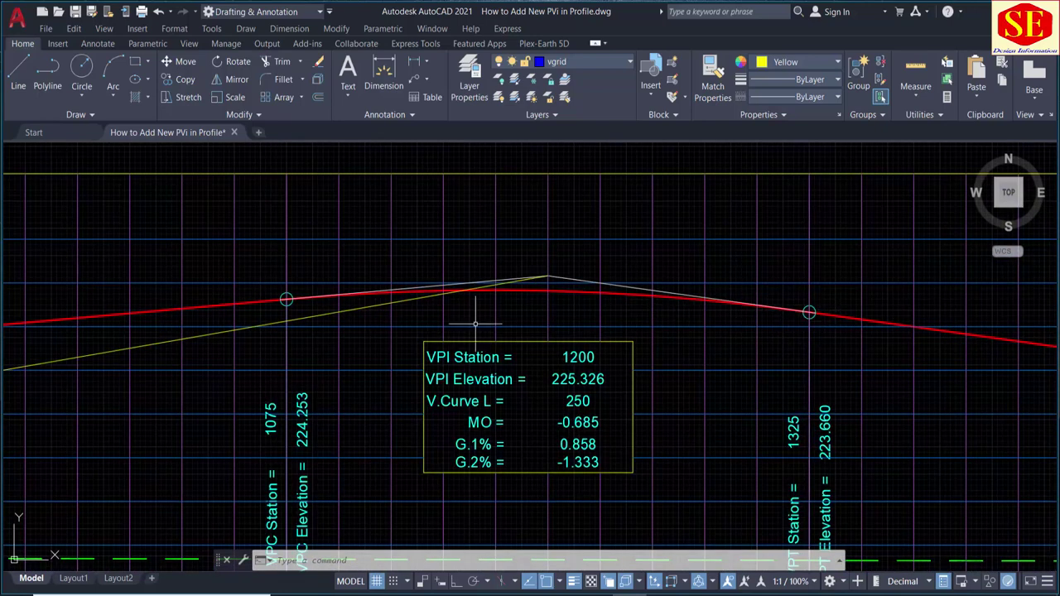
{"action": "middle_click_drag", "start_coordinate": [506, 378], "coordinate": [908, 368]}
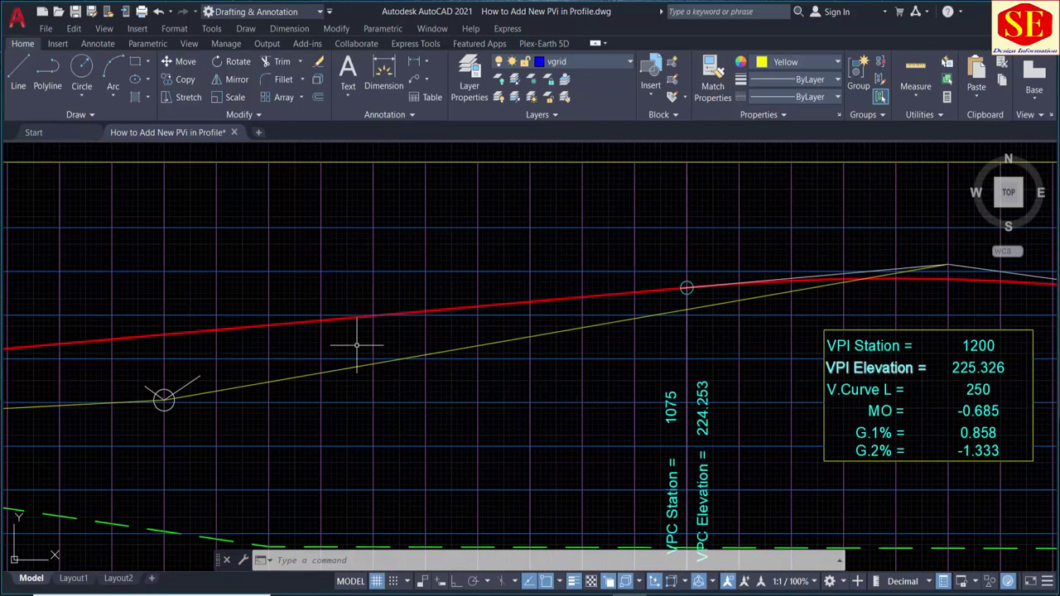
{"action": "middle_click_drag", "start_coordinate": [161, 398], "coordinate": [276, 387]}
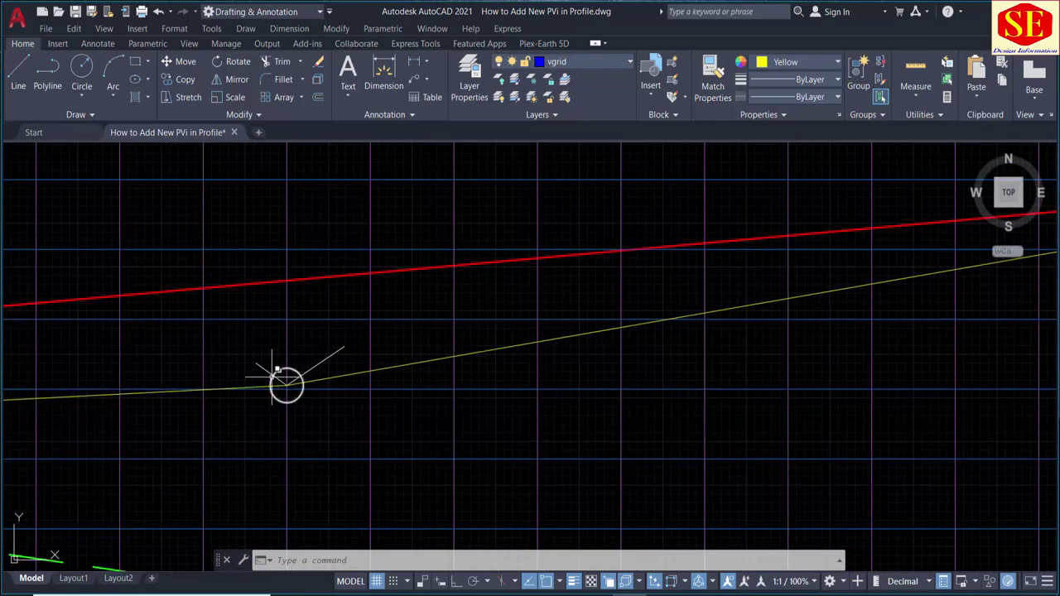
{"action": "scroll", "coordinate": [277, 381], "scroll_direction": "down", "scroll_amount": 2}
{"action": "scroll", "coordinate": [787, 344], "scroll_direction": "up", "scroll_amount": 2}
- Copy the 1200 and 225.326 texts above the profile grid and open the copied 1200 for editing
{"action": "type", "text": "co"}
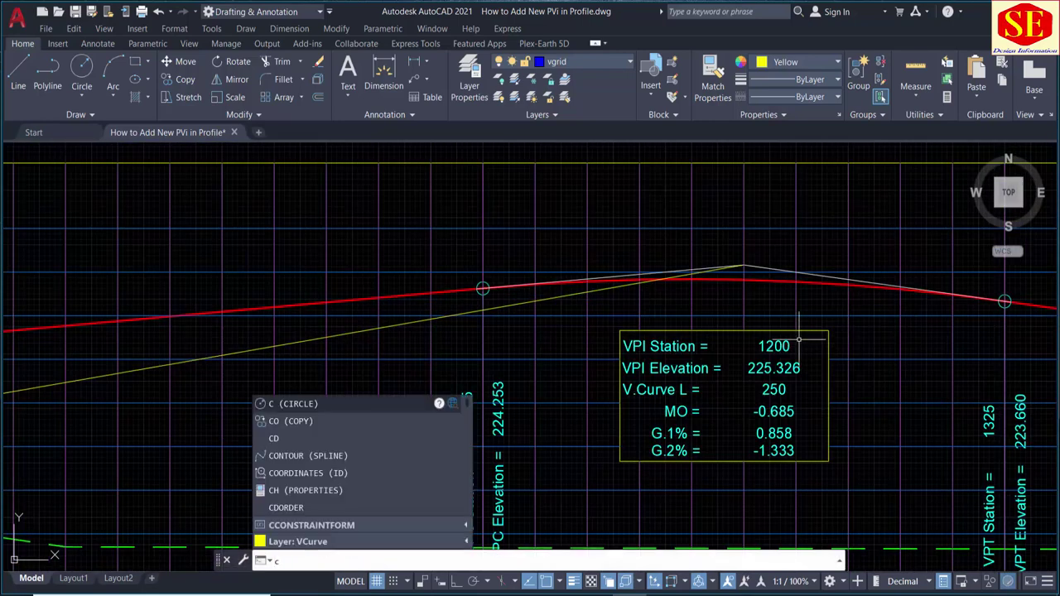
{"action": "key", "text": "Return"}
{"action": "left_click", "coordinate": [774, 346]}
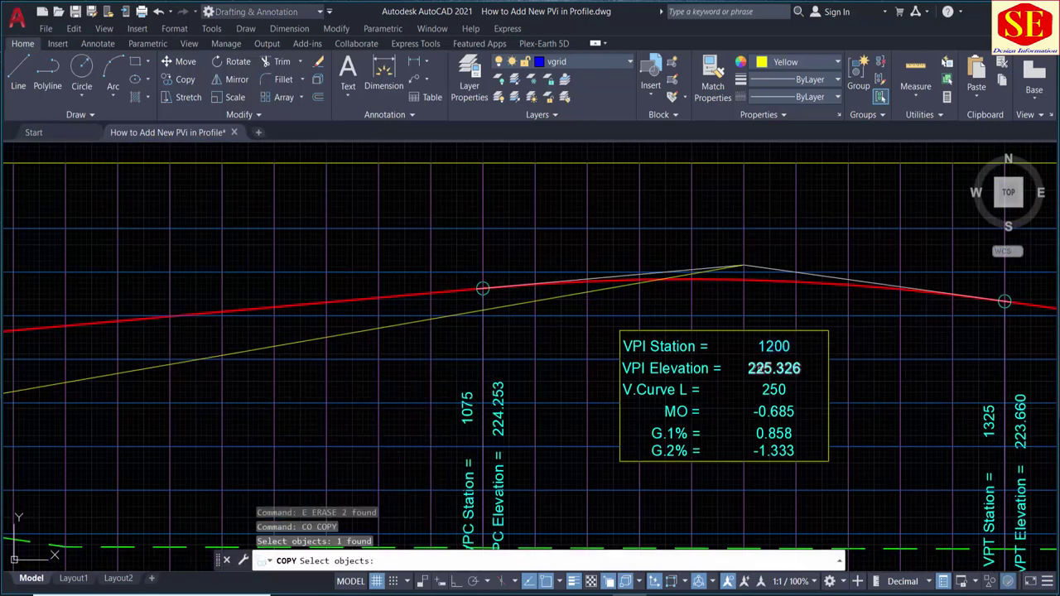
{"action": "left_click", "coordinate": [760, 370]}
{"action": "key", "text": "Return"}
{"action": "left_click", "coordinate": [816, 365]}
{"action": "scroll", "coordinate": [816, 364], "scroll_direction": "down", "scroll_amount": 4}
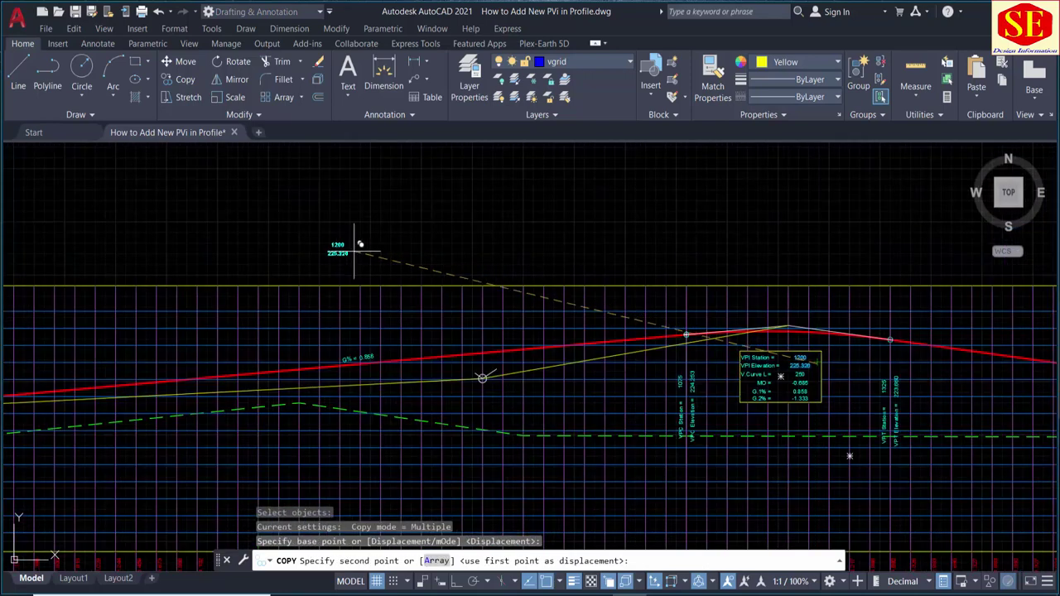
{"action": "scroll", "coordinate": [343, 242], "scroll_direction": "up", "scroll_amount": 1}
{"action": "scroll", "coordinate": [431, 248], "scroll_direction": "up", "scroll_amount": 1}
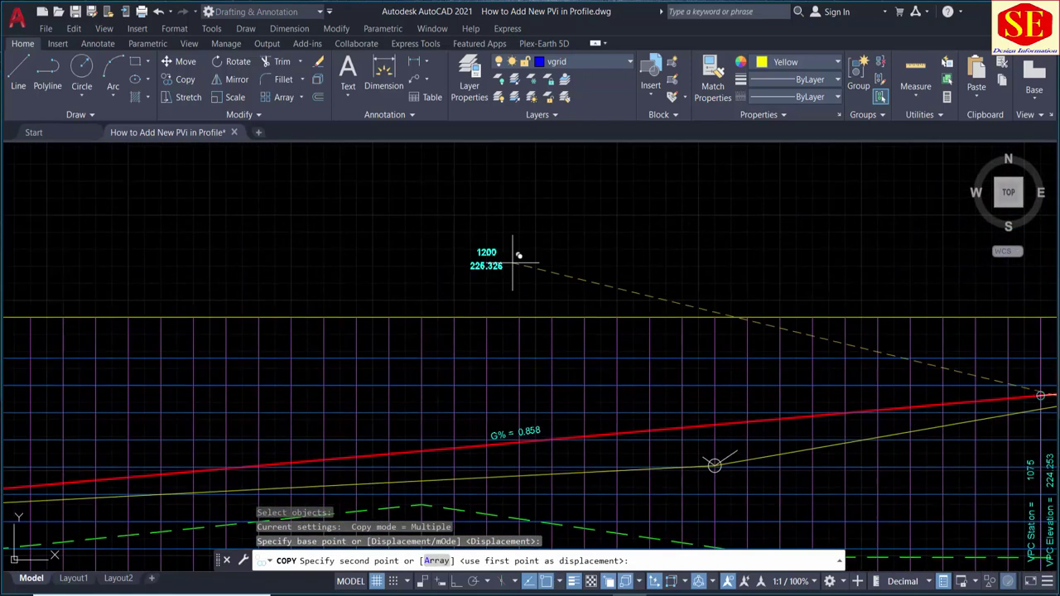
{"action": "left_click", "coordinate": [736, 247]}
{"action": "key", "text": "Escape"}
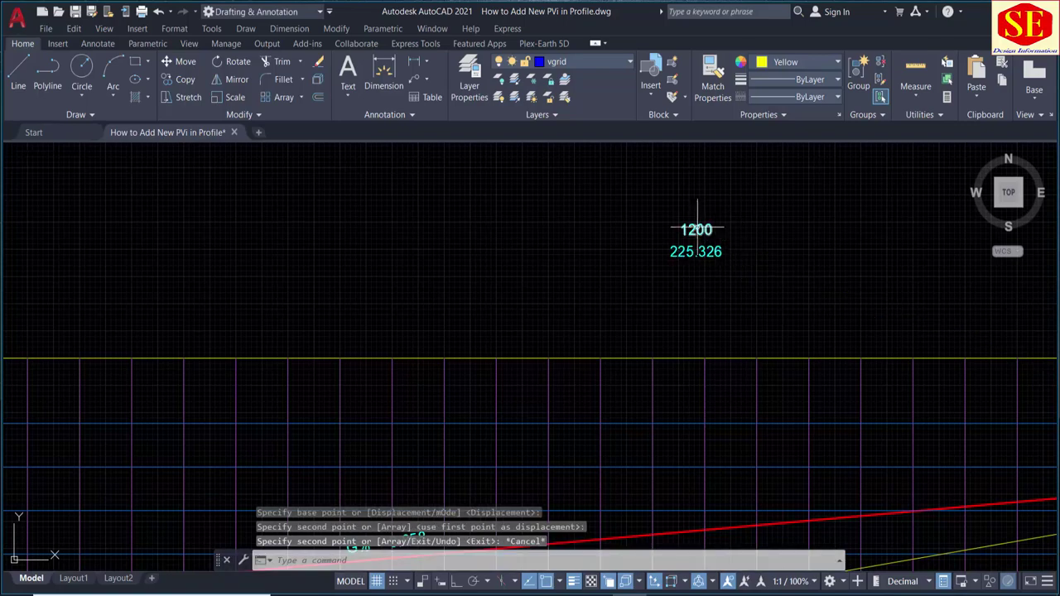
{"action": "scroll", "coordinate": [703, 356], "scroll_direction": "down", "scroll_amount": 5}
{"action": "scroll", "coordinate": [702, 351], "scroll_direction": "up", "scroll_amount": 3}
{"action": "scroll", "coordinate": [702, 232], "scroll_direction": "up", "scroll_amount": 3}
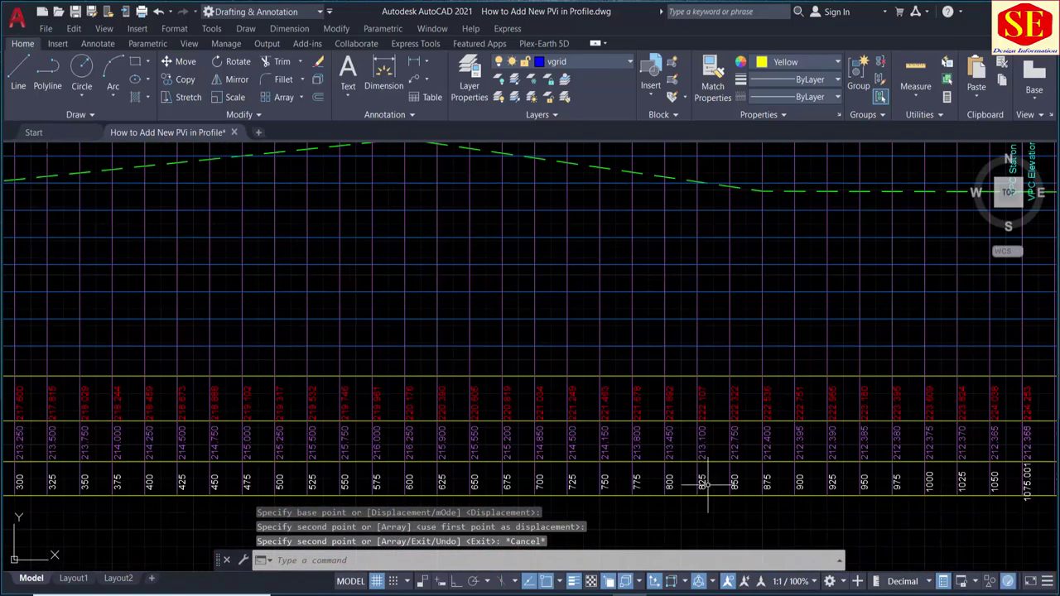
{"action": "scroll", "coordinate": [702, 480], "scroll_direction": "up", "scroll_amount": 2}
{"action": "scroll", "coordinate": [702, 497], "scroll_direction": "down", "scroll_amount": 5}
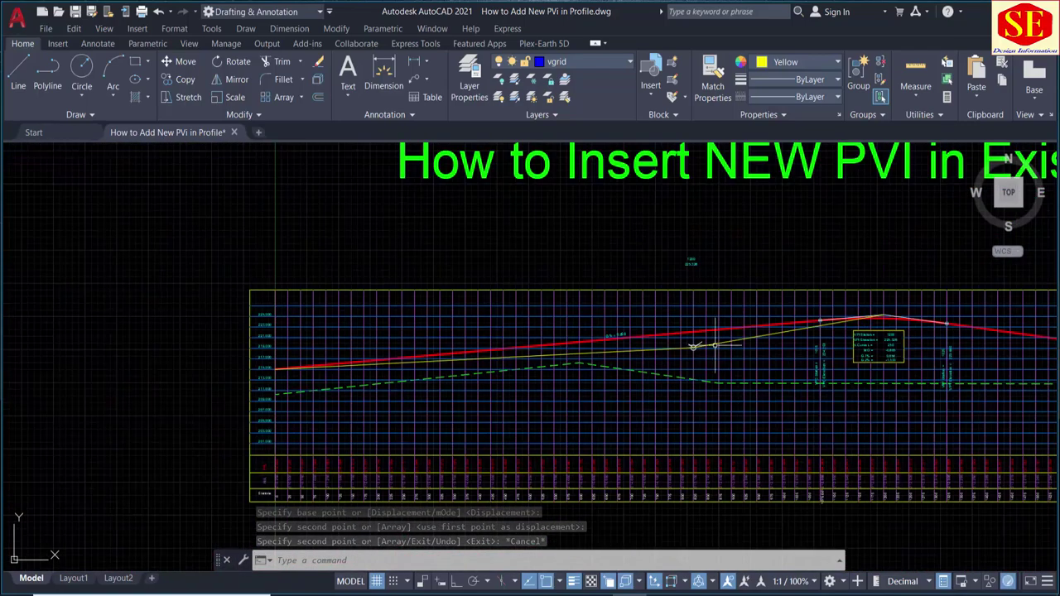
{"action": "scroll", "coordinate": [702, 348], "scroll_direction": "up", "scroll_amount": 4}
{"action": "double_click", "coordinate": [661, 236]}
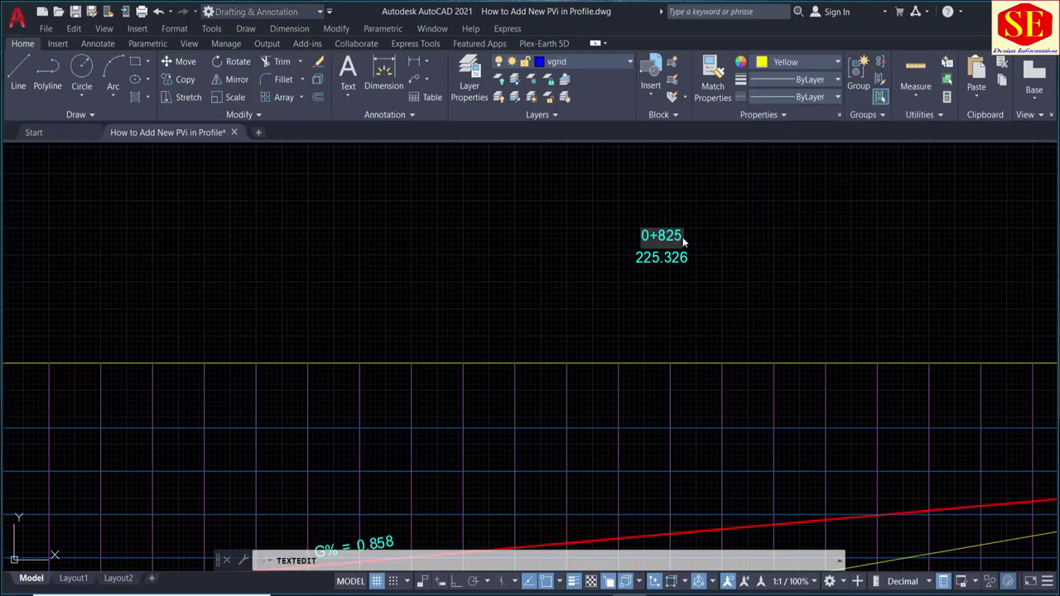
- Confirm the copied station as 0+825, check the circle's Center Y, and bring up Calculator showing 2,191.07
{"action": "key", "text": "Return"}
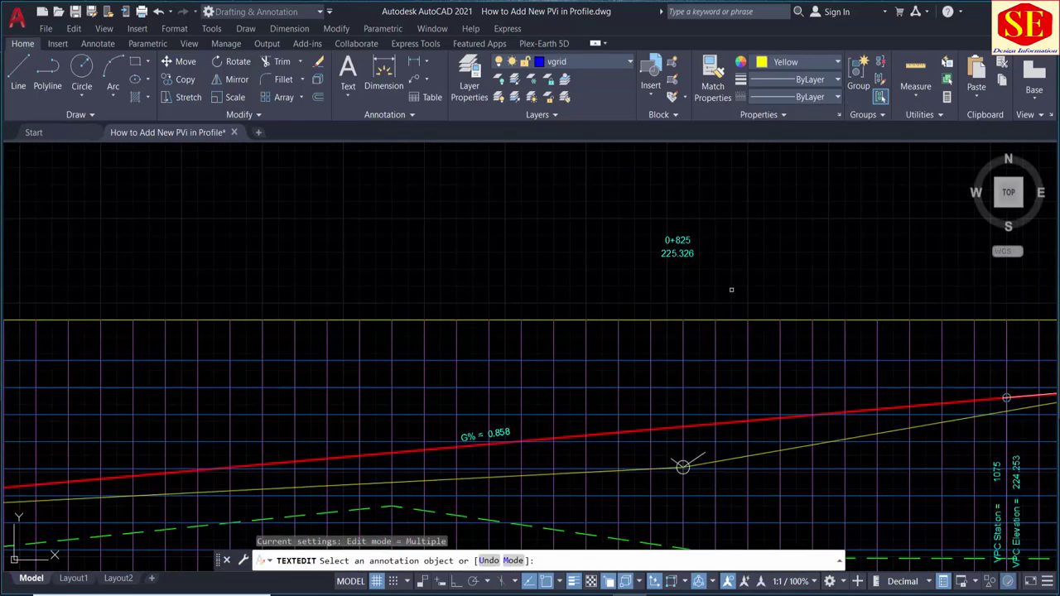
{"action": "key", "text": "Escape"}
{"action": "scroll", "coordinate": [684, 466], "scroll_direction": "up", "scroll_amount": 3}
{"action": "left_click", "coordinate": [669, 451]}
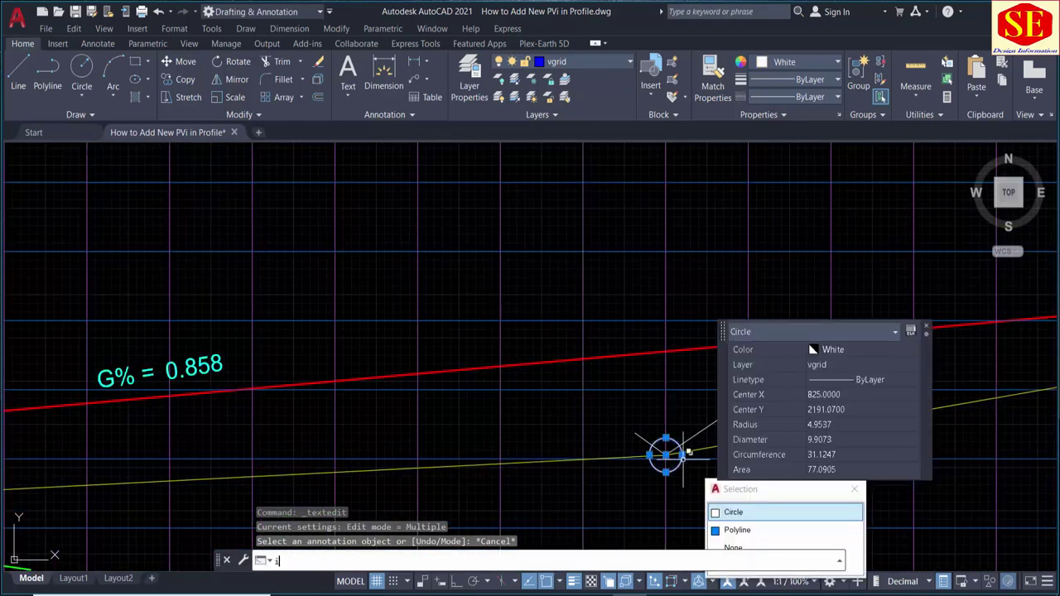
{"action": "type", "text": "c"}
{"action": "key", "text": "alt+Tab"}
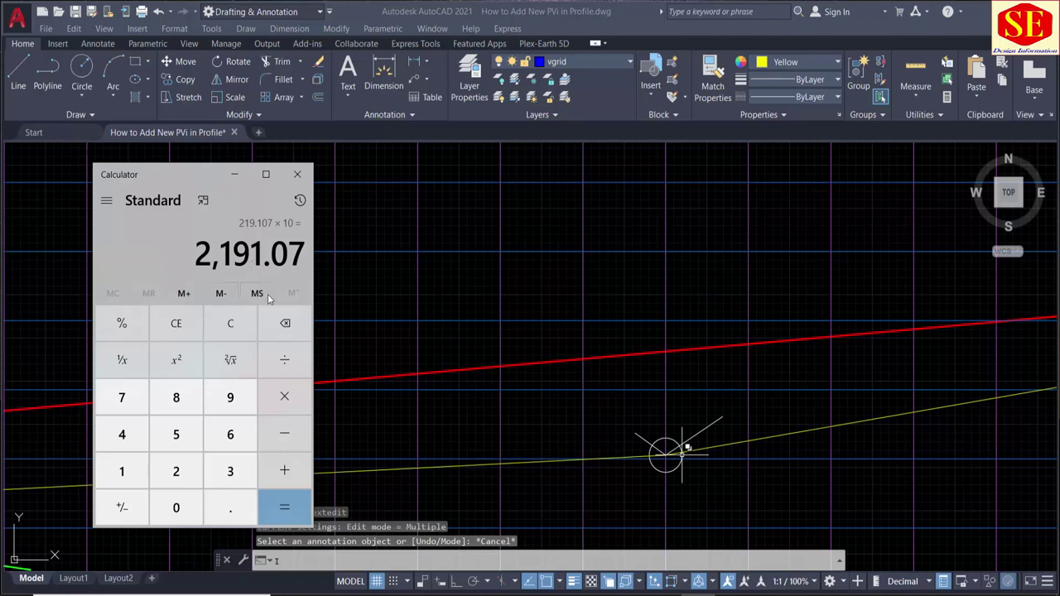
- Divide 2,191.07 by 10 and copy the 219.107 result, then return to the drawing
{"action": "left_click", "coordinate": [291, 375]}
{"action": "left_click", "coordinate": [116, 471]}
{"action": "left_click", "coordinate": [170, 507]}
{"action": "left_click", "coordinate": [282, 511]}
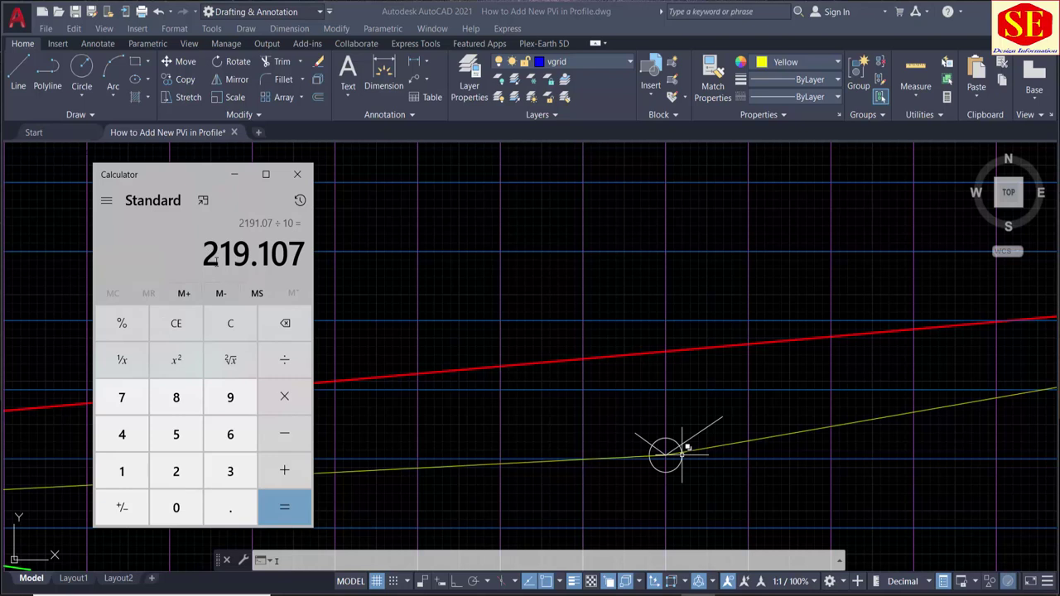
{"action": "left_click_drag", "start_coordinate": [202, 253], "coordinate": [307, 259]}
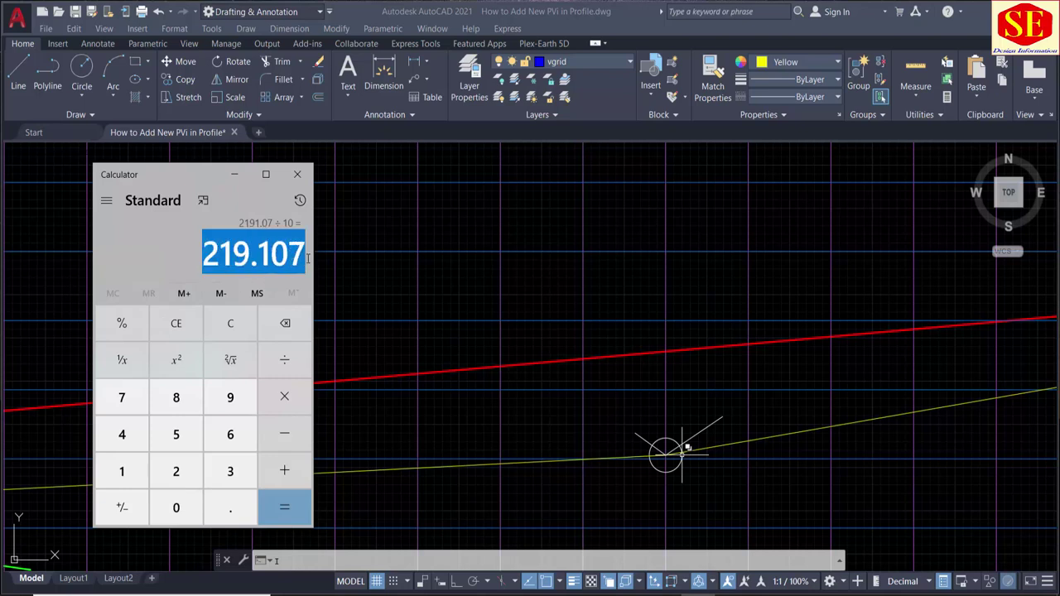
{"action": "right_click", "coordinate": [282, 254]}
{"action": "left_click", "coordinate": [305, 265]}
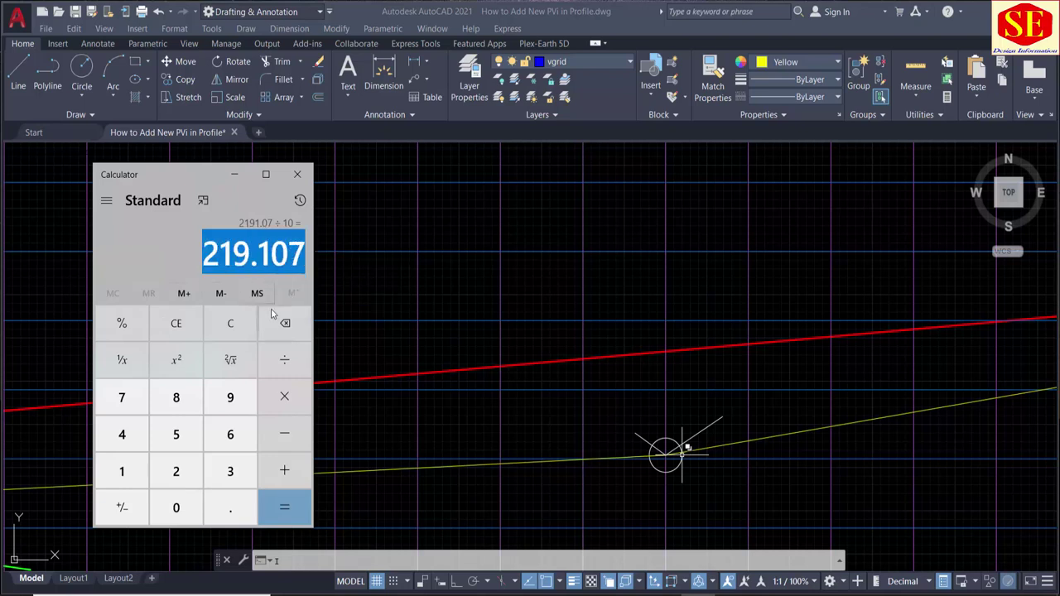
{"action": "left_click", "coordinate": [472, 262]}
- Change the copied label's elevation from 225.326 to 219.107
{"action": "scroll", "coordinate": [587, 208], "scroll_direction": "down", "scroll_amount": 3}
{"action": "scroll", "coordinate": [591, 166], "scroll_direction": "up", "scroll_amount": 3}
{"action": "middle_click_drag", "start_coordinate": [592, 166], "coordinate": [588, 256]}
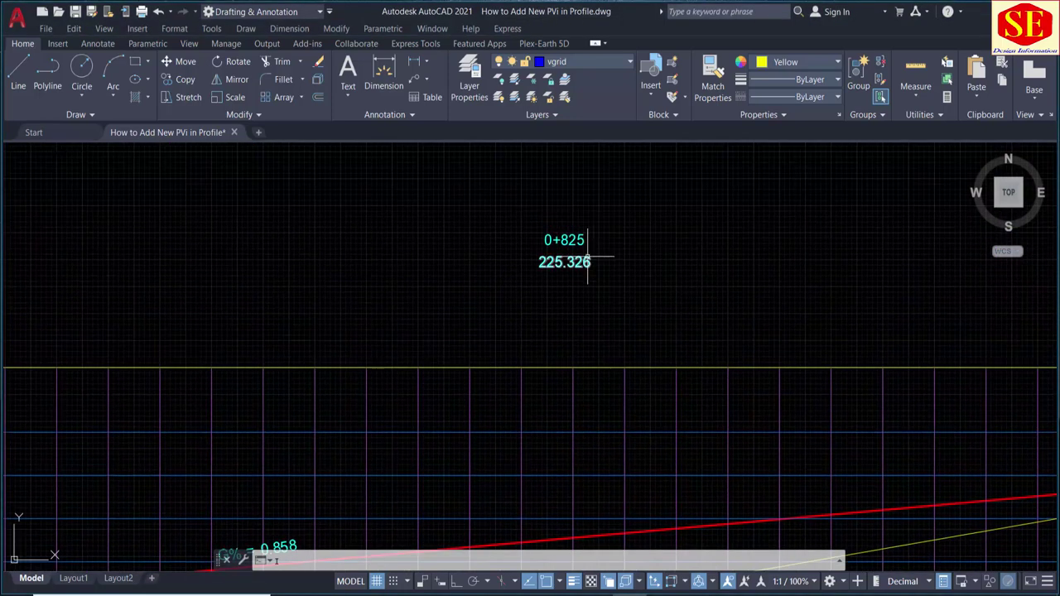
{"action": "double_click", "coordinate": [563, 262]}
{"action": "type", "text": "219.107"}
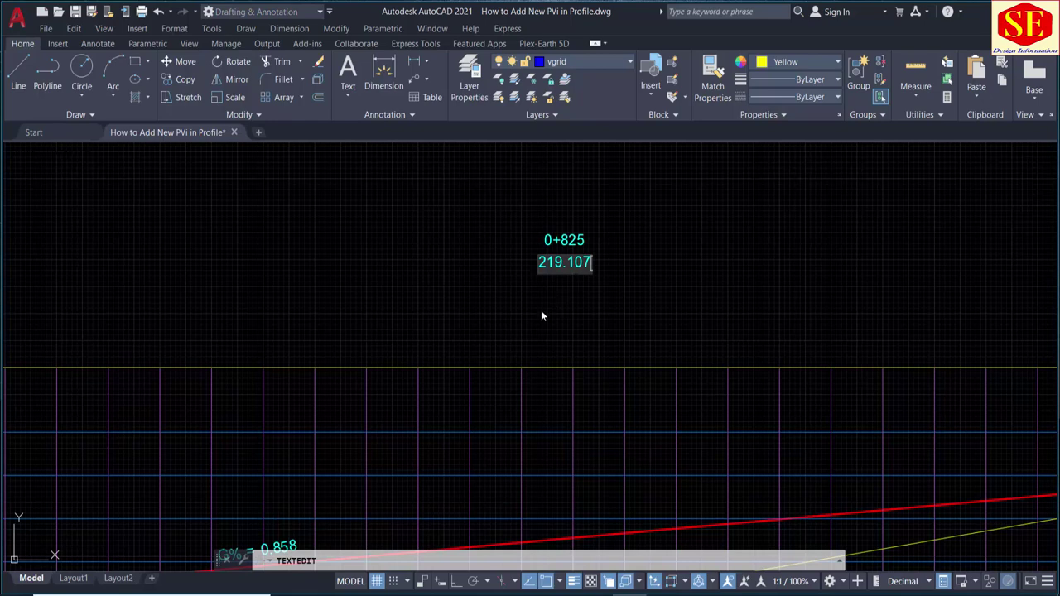
{"action": "key", "text": "Return"}
{"action": "key", "text": "Escape"}
{"action": "scroll", "coordinate": [621, 292], "scroll_direction": "down", "scroll_amount": 2}
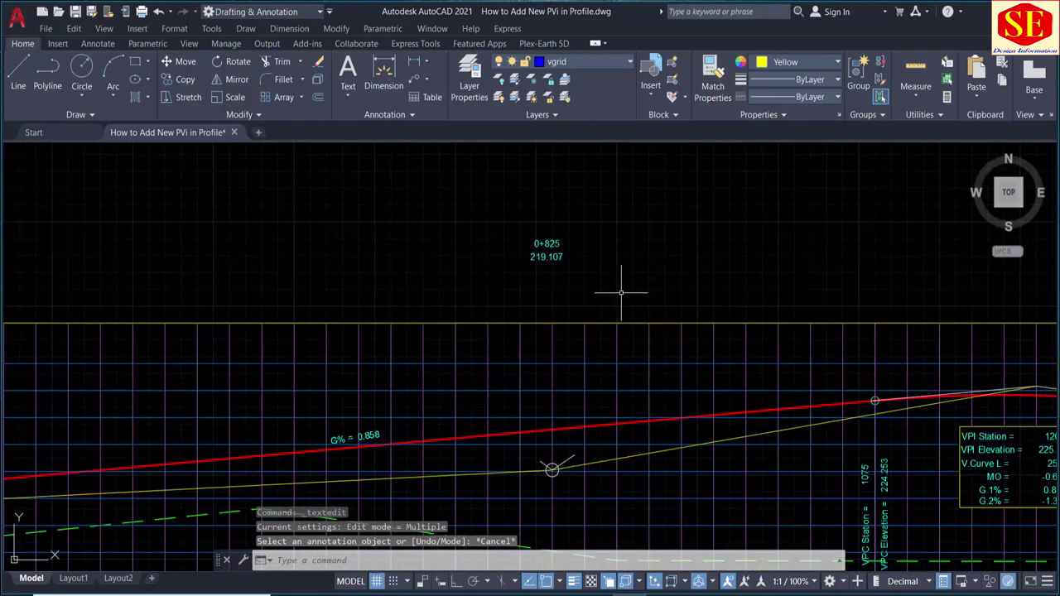
- Copy the VPI Station and VPI Elevation captions beside 0+825 and 219.107
{"action": "type", "text": "CO"}
{"action": "key", "text": "Return"}
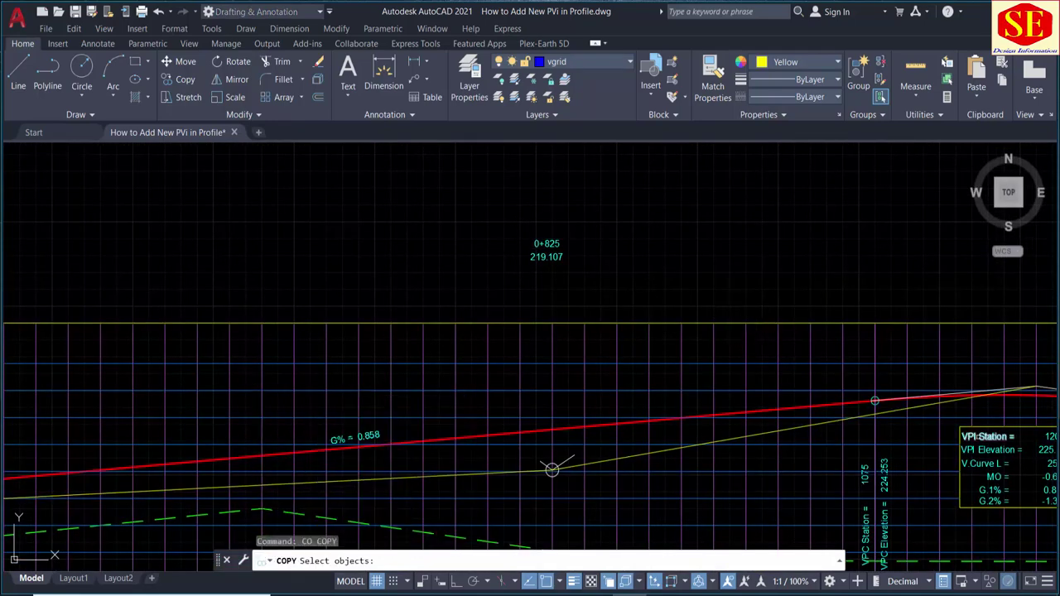
{"action": "left_click", "coordinate": [985, 437]}
{"action": "key", "text": "Return"}
{"action": "left_click", "coordinate": [903, 296]}
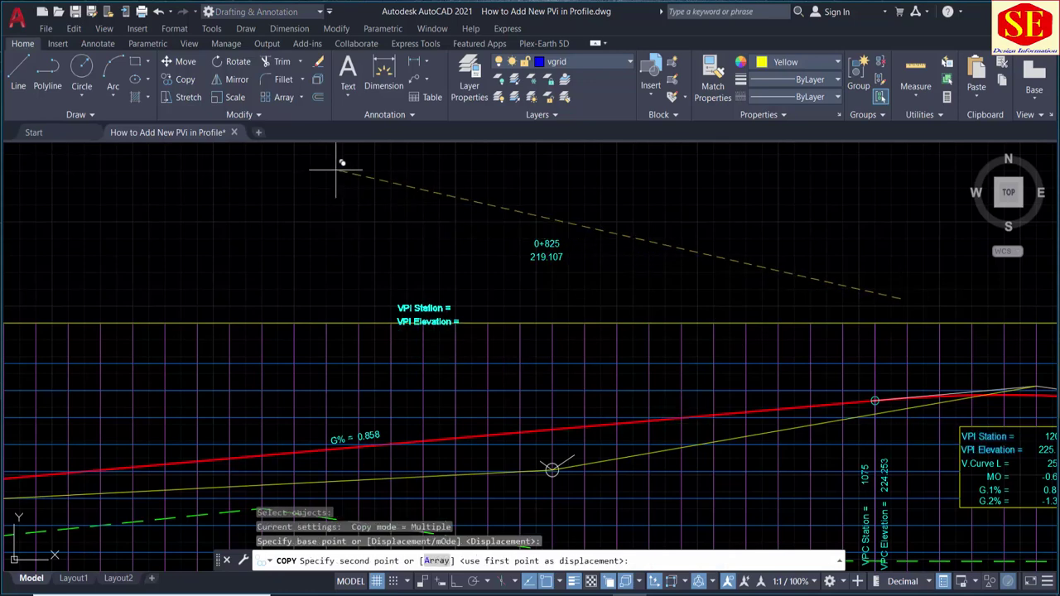
{"action": "middle_click_drag", "start_coordinate": [415, 248], "coordinate": [450, 287]}
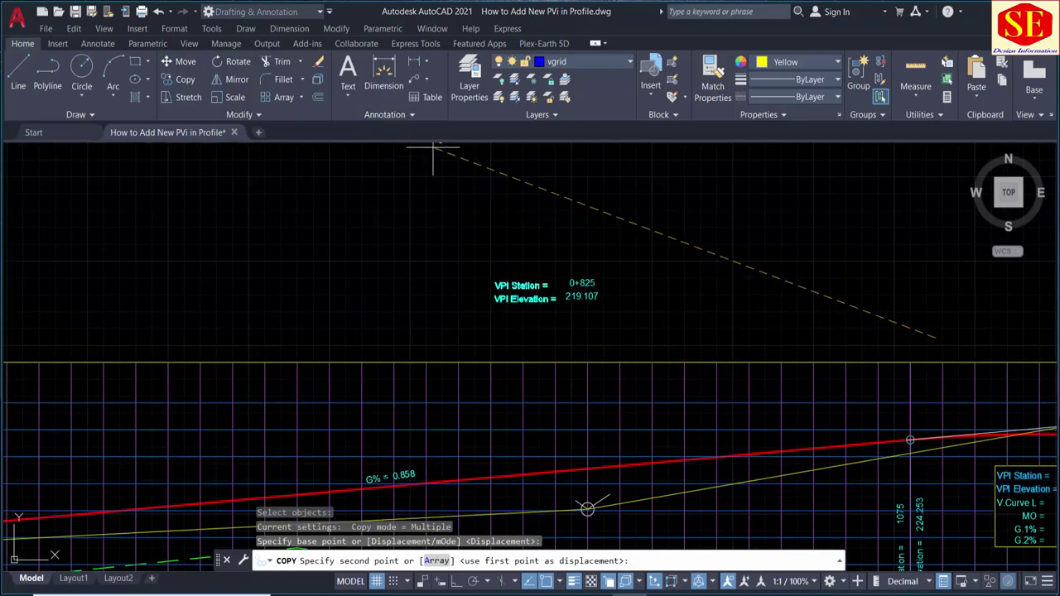
{"action": "left_click", "coordinate": [435, 150]}
{"action": "key", "text": "Escape"}
{"action": "scroll", "coordinate": [561, 295], "scroll_direction": "up", "scroll_amount": 2}
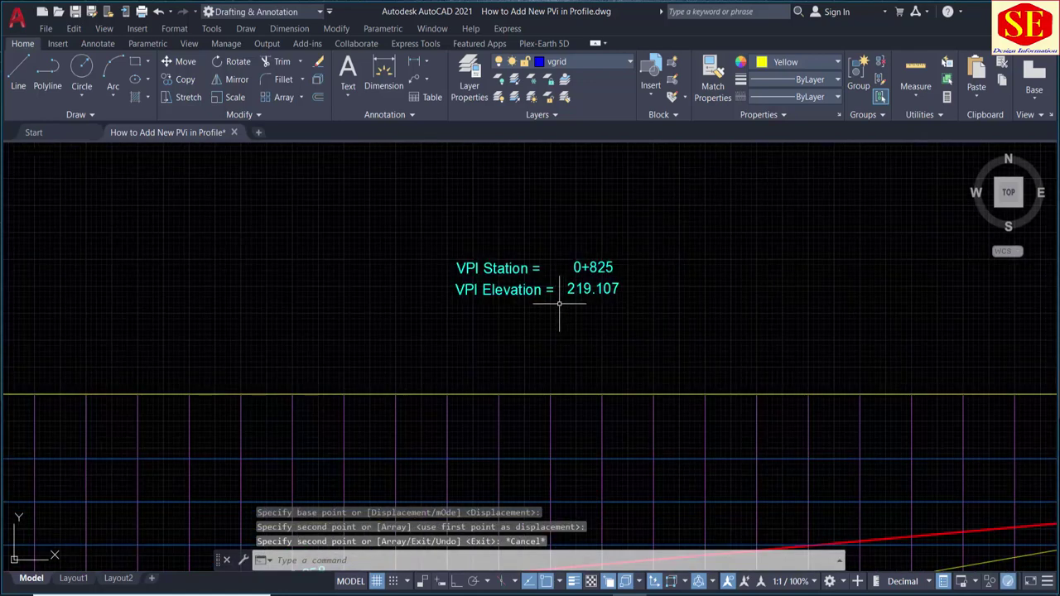
{"action": "scroll", "coordinate": [576, 267], "scroll_direction": "down", "scroll_amount": 3}
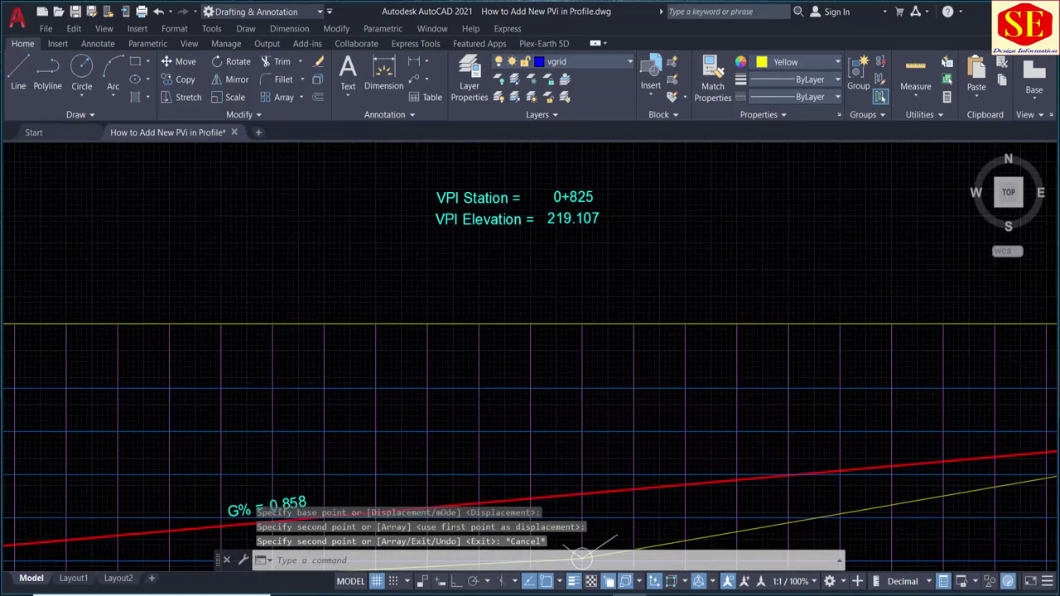
{"action": "scroll", "coordinate": [575, 267], "scroll_direction": "down", "scroll_amount": 2}
{"action": "mouse_move", "coordinate": [553, 246]}
{"action": "middle_mouse_down"}
{"action": "mouse_move", "coordinate": [540, 294]}
{"action": "mouse_move", "coordinate": [524, 291]}
{"action": "middle_mouse_up"}
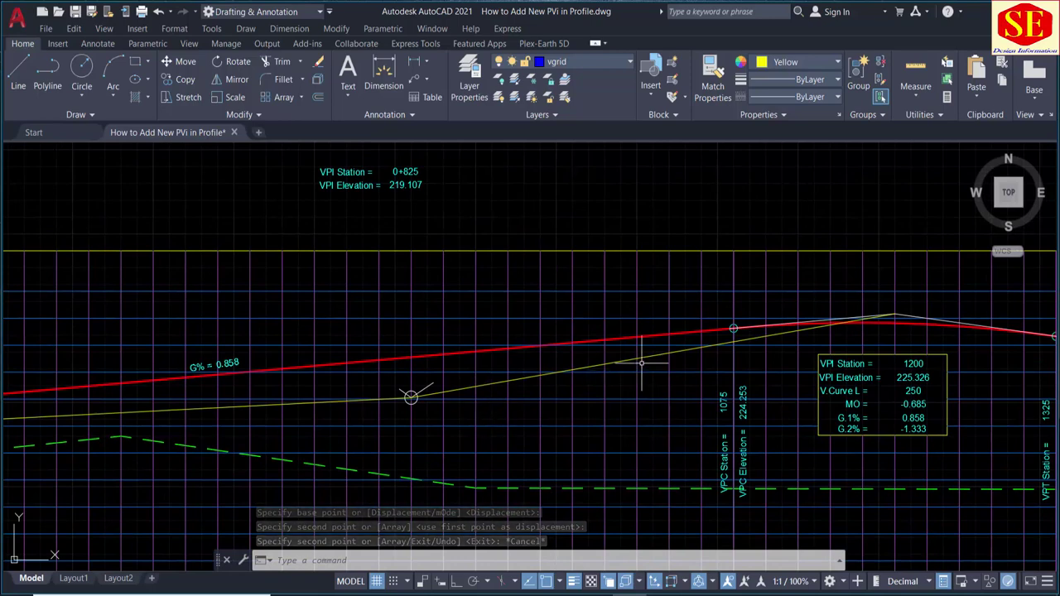
{"action": "middle_click_drag", "start_coordinate": [409, 304], "coordinate": [525, 347]}
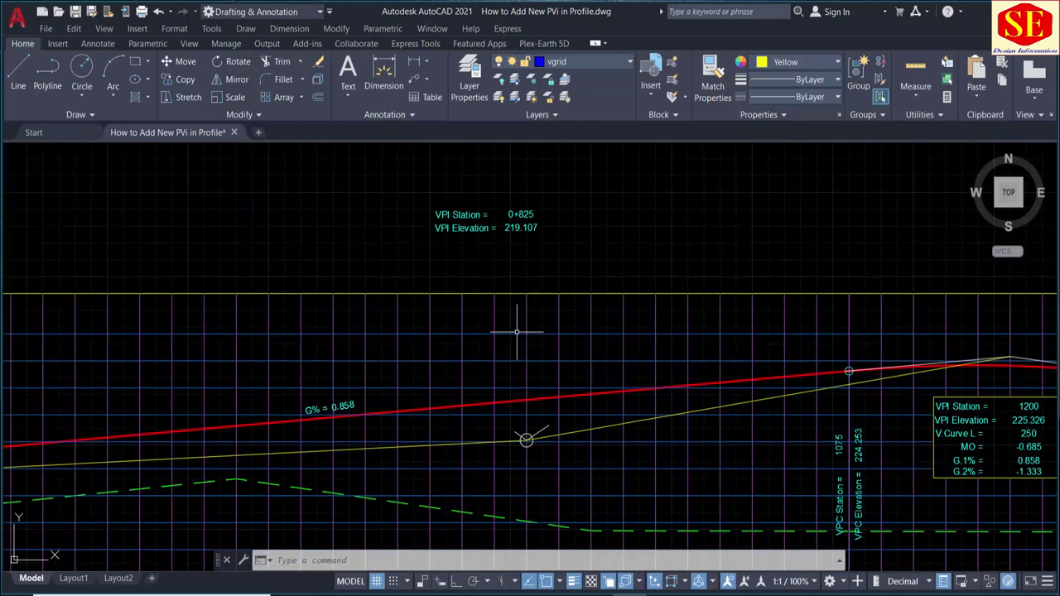
{"action": "scroll", "coordinate": [426, 394], "scroll_direction": "down", "scroll_amount": 2}
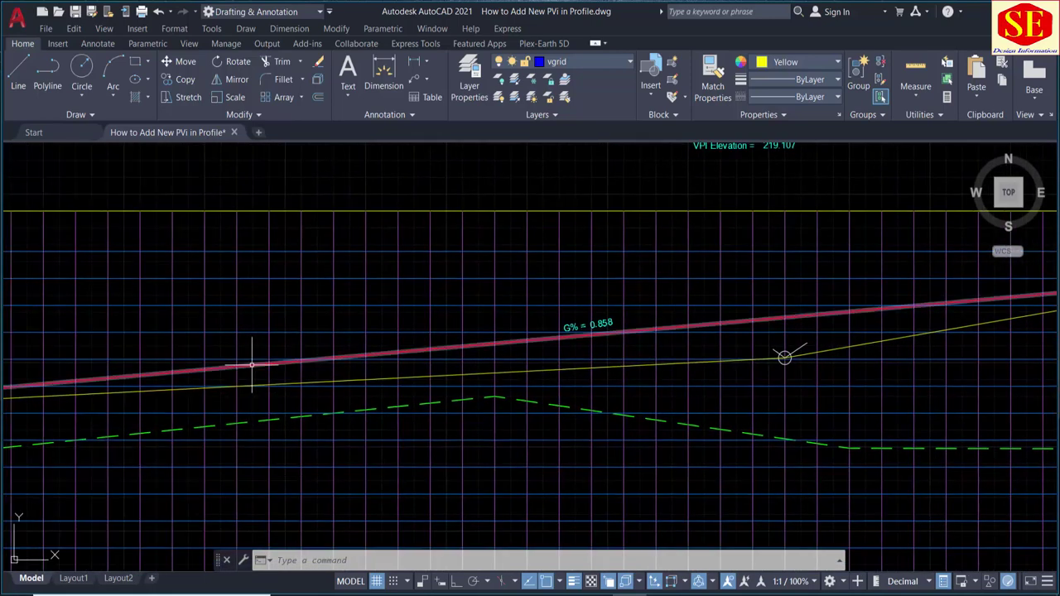
{"action": "scroll", "coordinate": [651, 408], "scroll_direction": "up", "scroll_amount": 2}
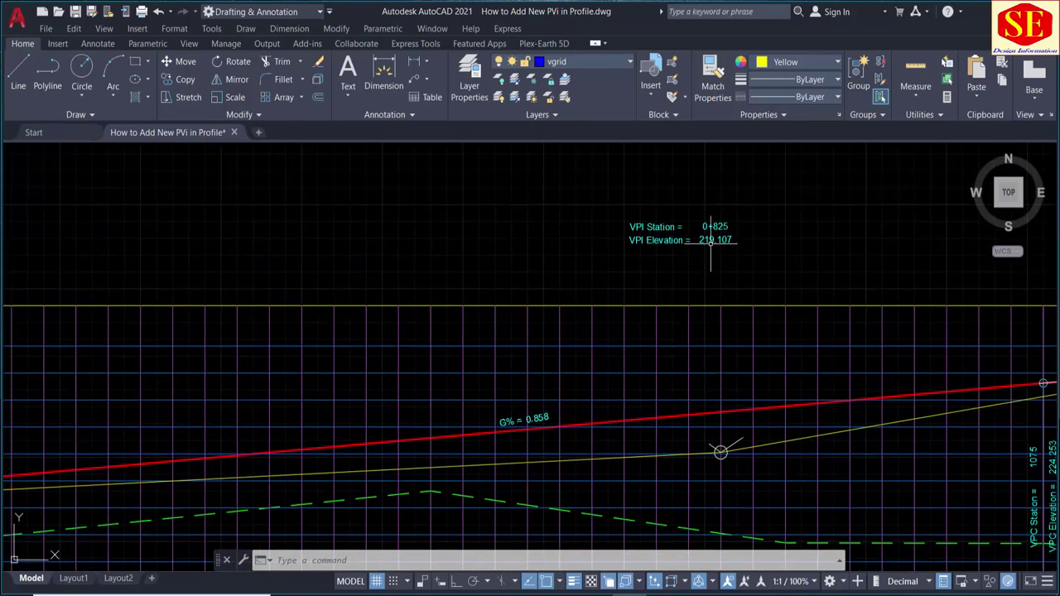
{"action": "middle_click_drag", "start_coordinate": [745, 266], "coordinate": [634, 266]}
{"action": "middle_click_drag", "start_coordinate": [1018, 428], "coordinate": [742, 398]}
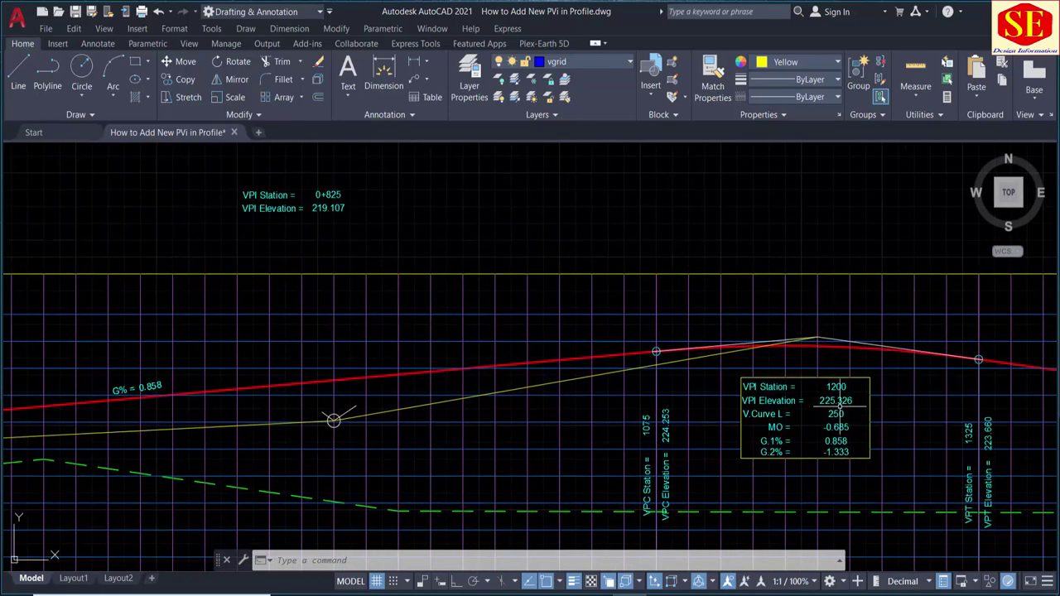
{"action": "middle_click_drag", "start_coordinate": [367, 392], "coordinate": [526, 385]}
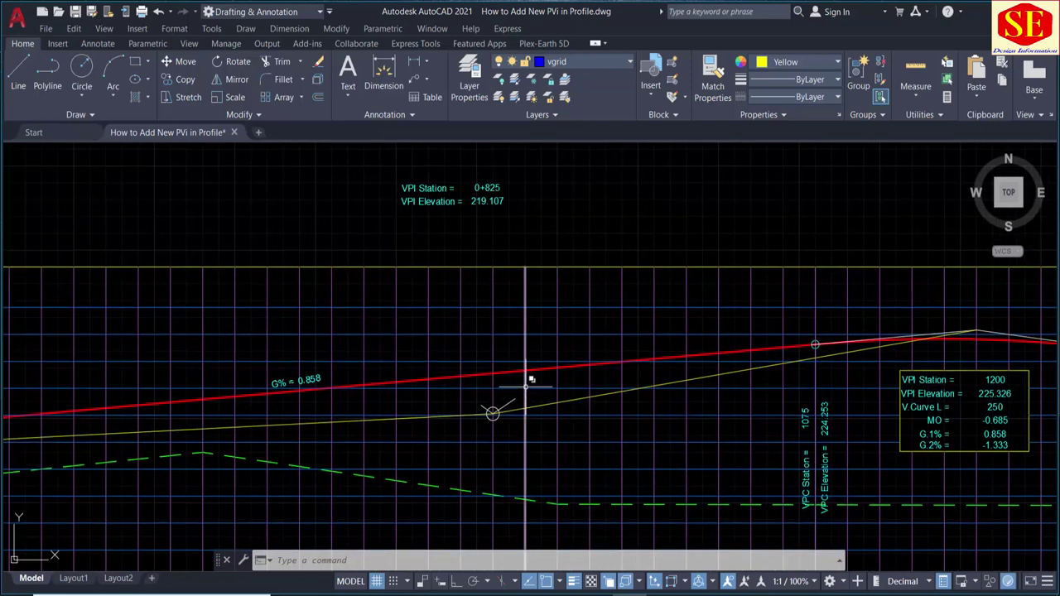
{"action": "scroll", "coordinate": [441, 340], "scroll_direction": "down", "scroll_amount": 2}
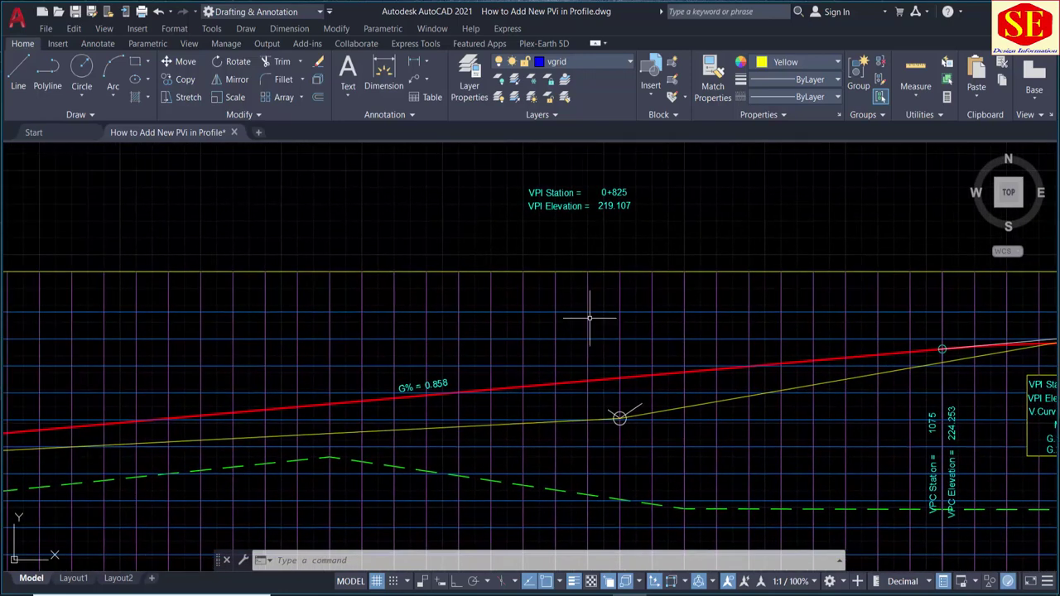
{"action": "scroll", "coordinate": [590, 317], "scroll_direction": "down", "scroll_amount": 1}
{"action": "middle_click_drag", "start_coordinate": [315, 354], "coordinate": [454, 326]}
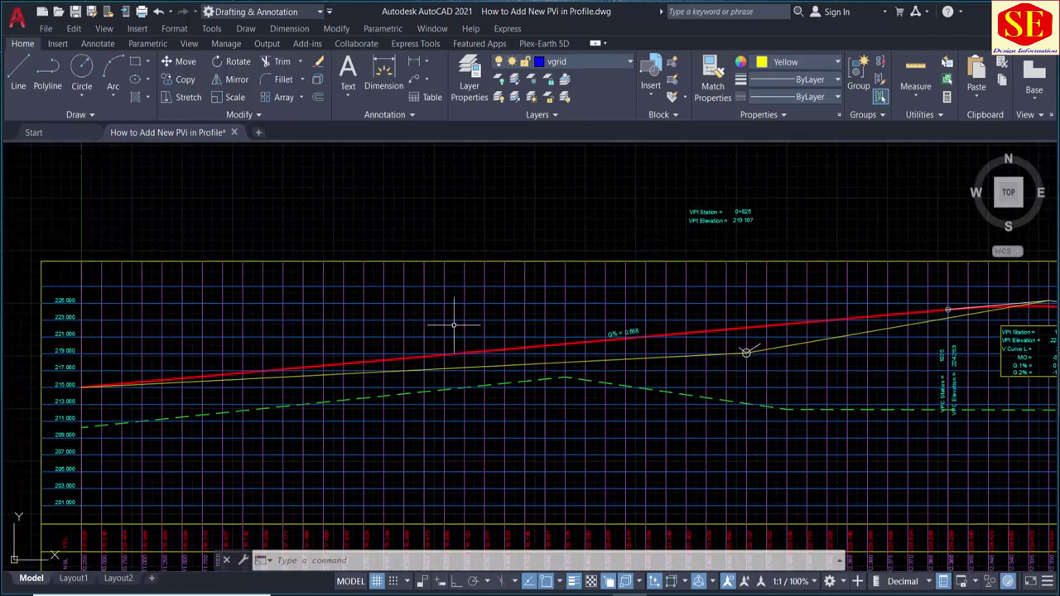
{"action": "scroll", "coordinate": [90, 417], "scroll_direction": "up", "scroll_amount": 2}
{"action": "scroll", "coordinate": [105, 332], "scroll_direction": "down", "scroll_amount": 1}
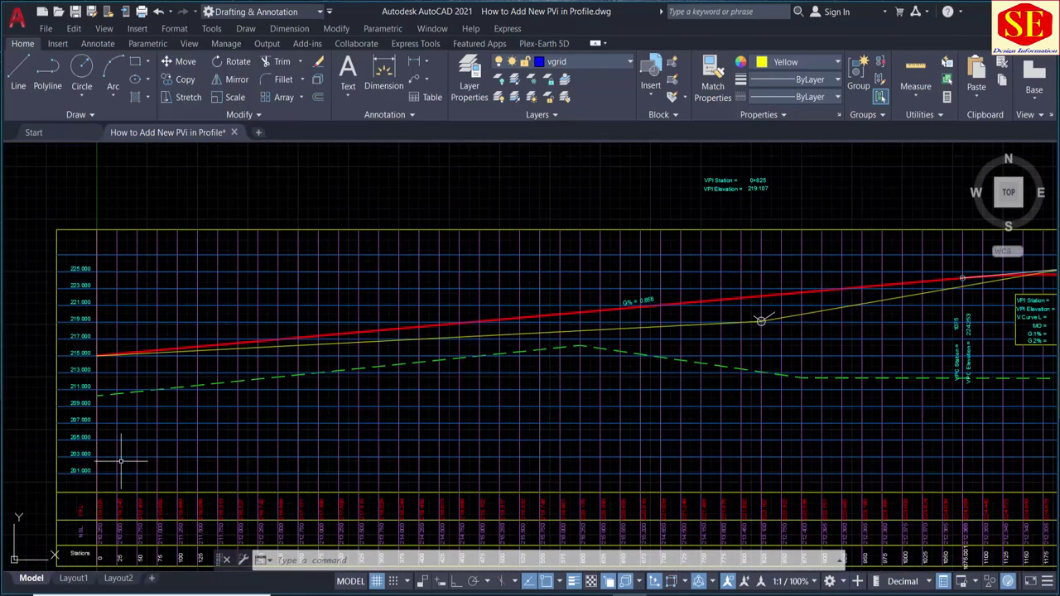
{"action": "scroll", "coordinate": [122, 414], "scroll_direction": "up", "scroll_amount": 1}
{"action": "scroll", "coordinate": [113, 425], "scroll_direction": "up", "scroll_amount": 2}
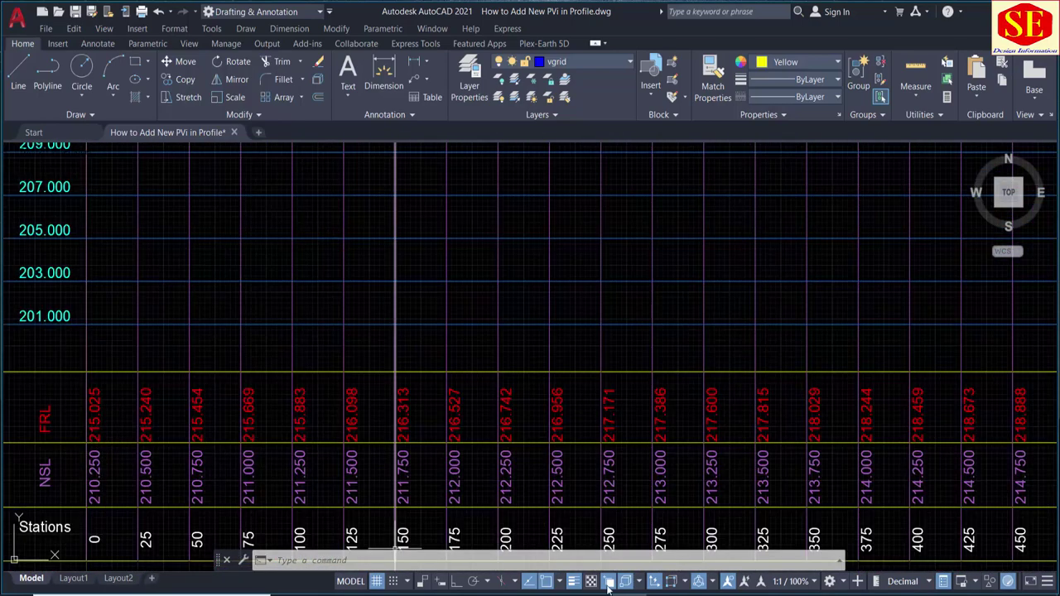
- Bring Calculator forward, move it aside, clear 219.107 and enter 215.025
{"action": "left_click", "coordinate": [733, 595]}
{"action": "left_click_drag", "start_coordinate": [179, 176], "coordinate": [414, 177]}
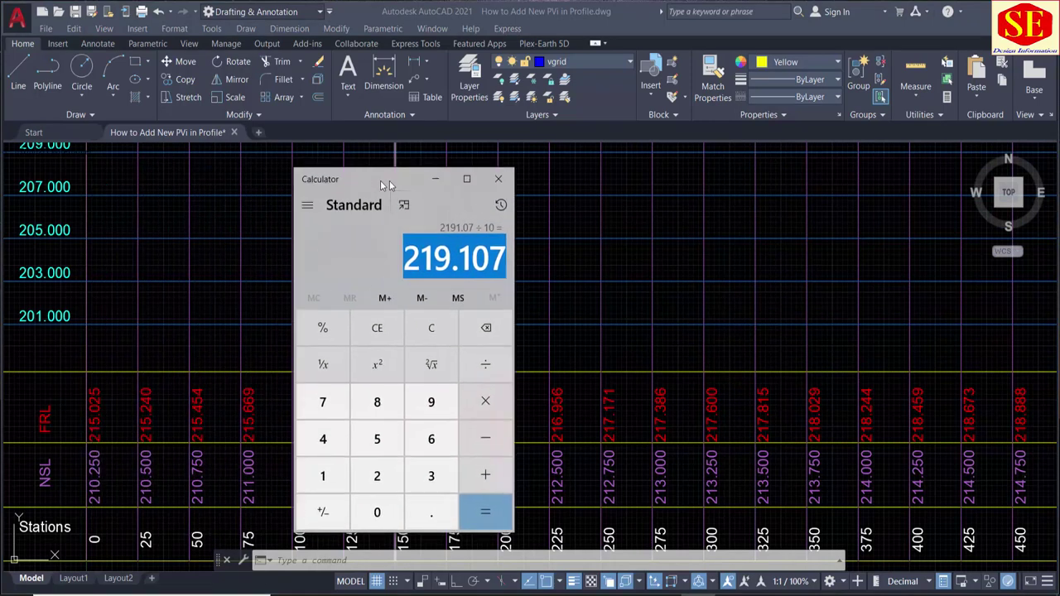
{"action": "left_click", "coordinate": [461, 337]}
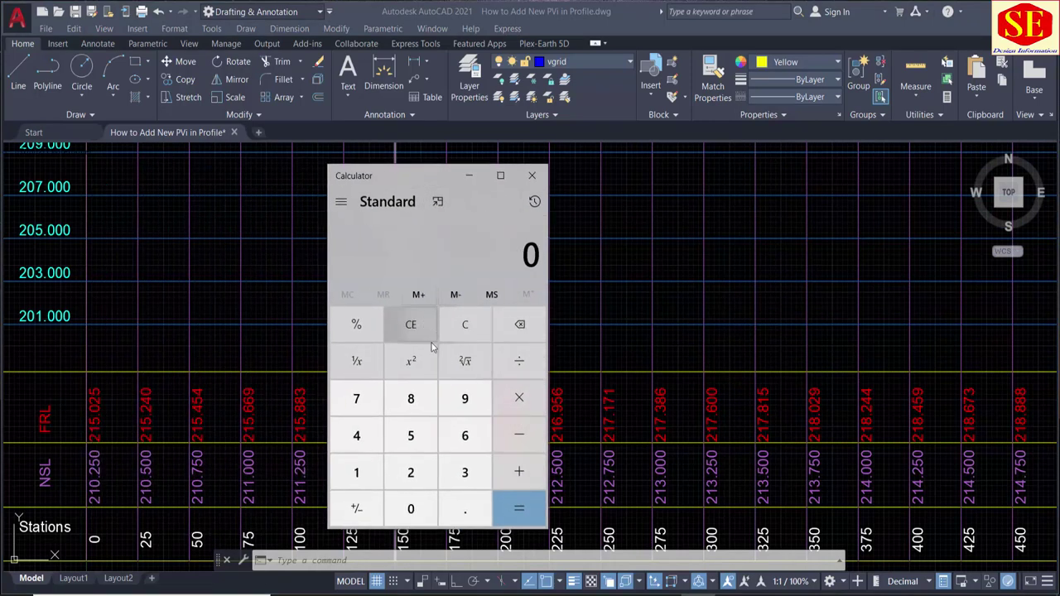
{"action": "left_click", "coordinate": [412, 474]}
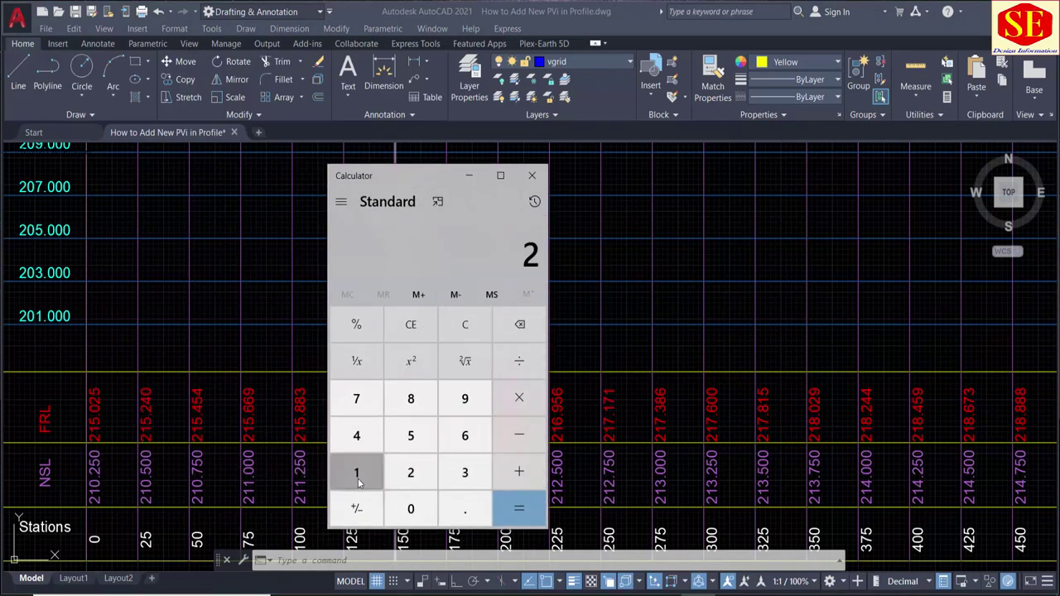
{"action": "left_click", "coordinate": [359, 473]}
{"action": "left_click", "coordinate": [410, 436]}
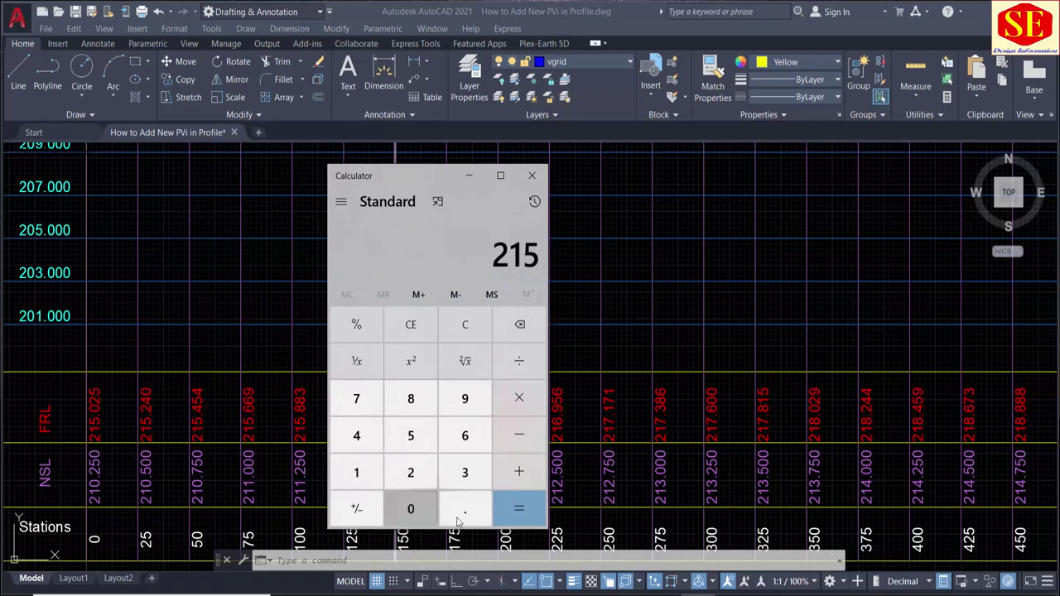
{"action": "left_click", "coordinate": [458, 518]}
{"action": "left_click", "coordinate": [406, 506]}
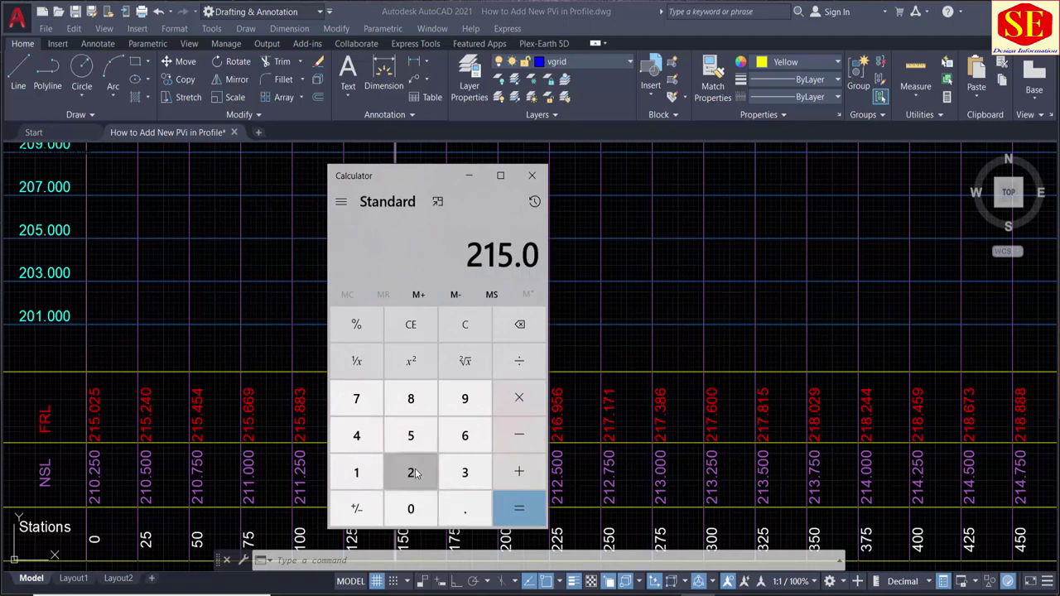
{"action": "left_click", "coordinate": [415, 473]}
{"action": "left_click", "coordinate": [410, 436]}
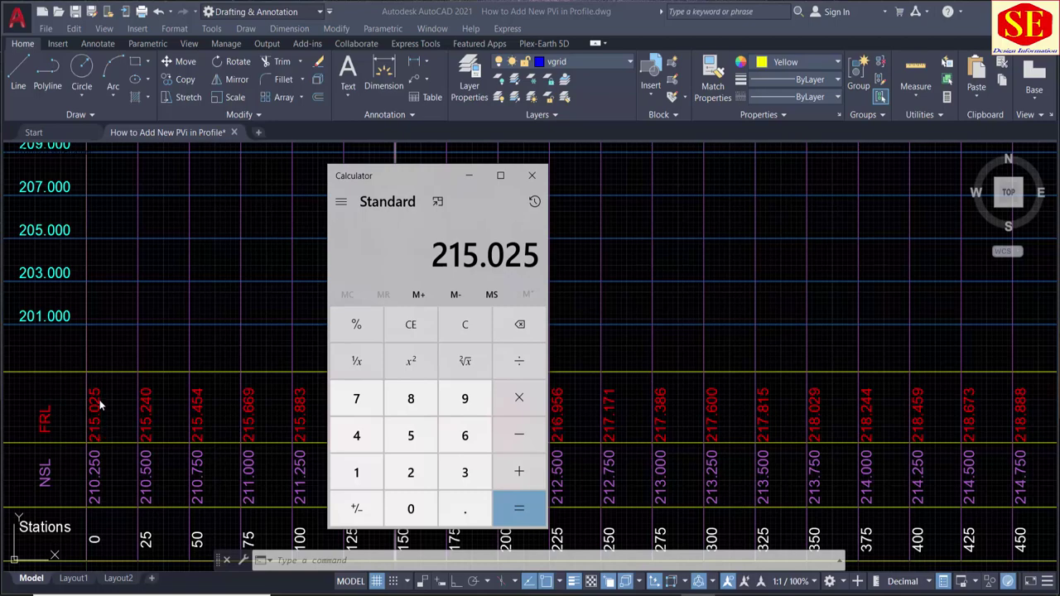
- Subtract 219.107 to get −4.082 and begin dividing that result
{"action": "left_click", "coordinate": [521, 440]}
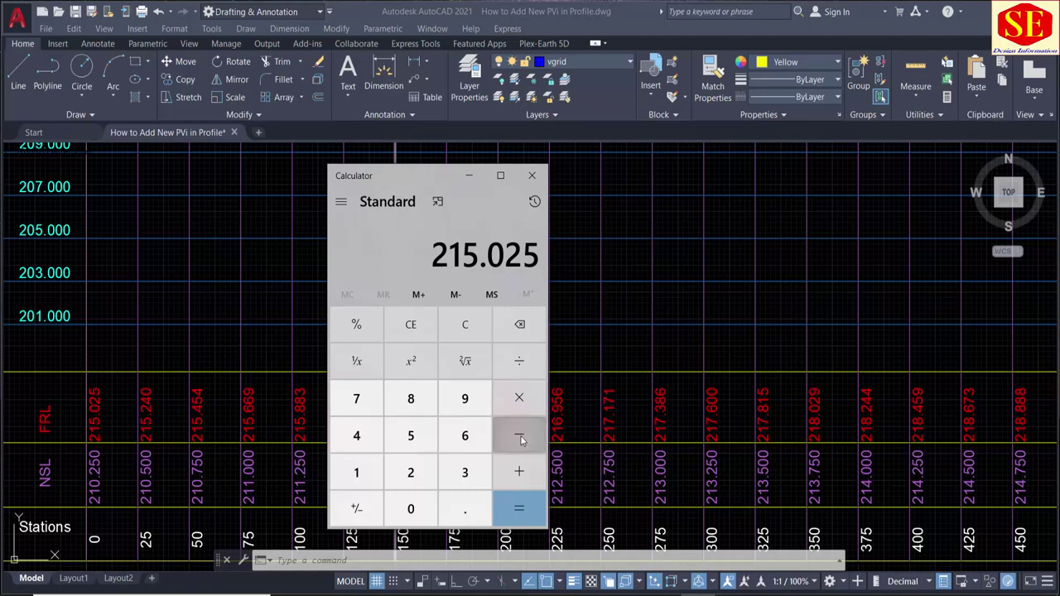
{"action": "scroll", "coordinate": [705, 378], "scroll_direction": "down", "scroll_amount": 3}
{"action": "scroll", "coordinate": [705, 378], "scroll_direction": "down", "scroll_amount": 2}
{"action": "scroll", "coordinate": [876, 248], "scroll_direction": "up", "scroll_amount": 5}
{"action": "scroll", "coordinate": [876, 317], "scroll_direction": "up", "scroll_amount": 2}
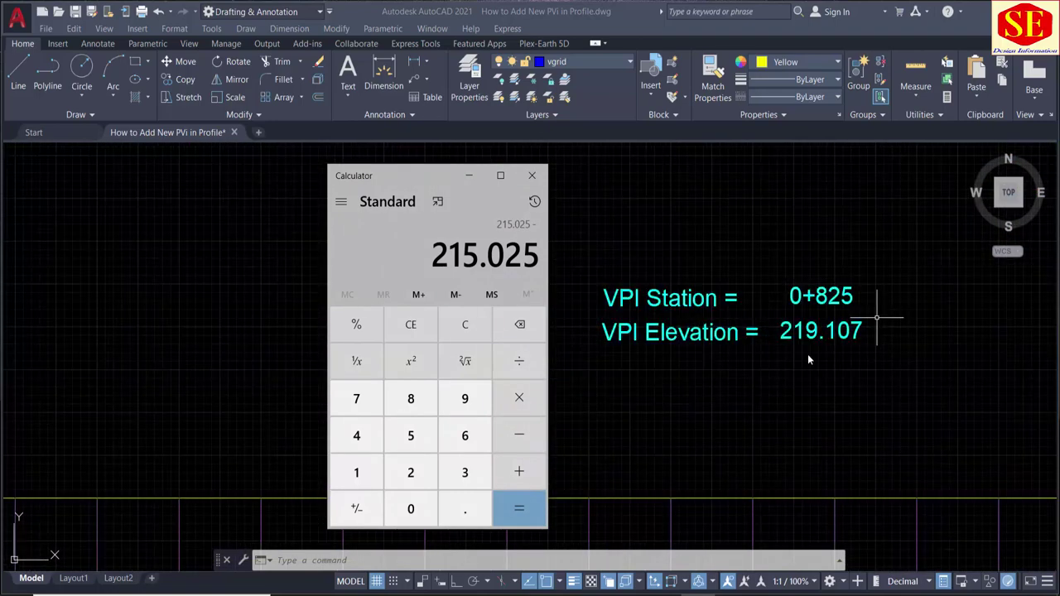
{"action": "left_click", "coordinate": [411, 482]}
{"action": "left_click", "coordinate": [357, 473]}
{"action": "left_click", "coordinate": [464, 400]}
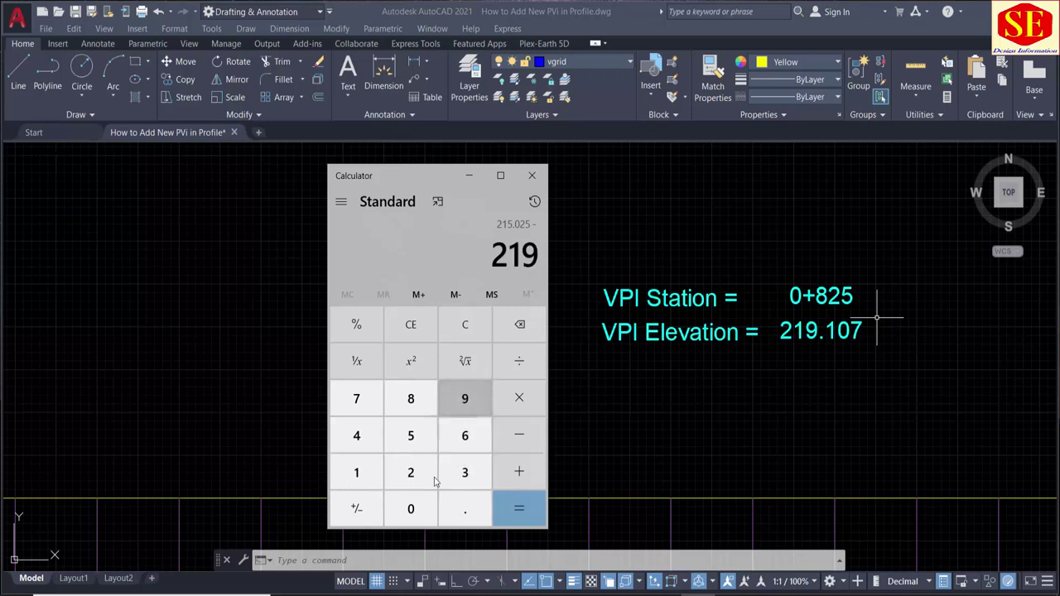
{"action": "left_click", "coordinate": [465, 508]}
{"action": "left_click", "coordinate": [356, 472]}
{"action": "left_click", "coordinate": [411, 508]}
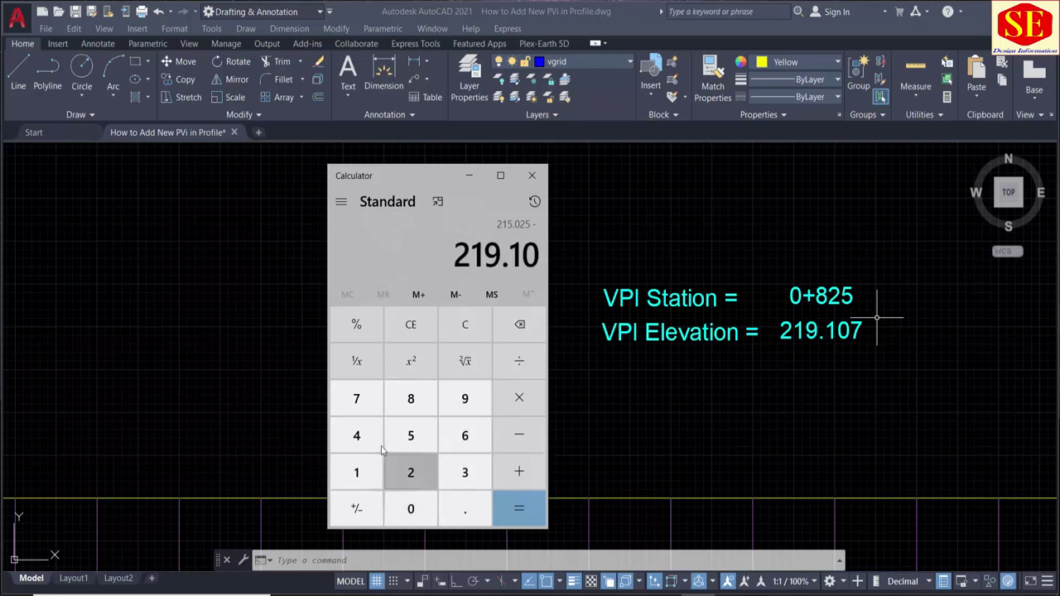
{"action": "left_click", "coordinate": [356, 398]}
{"action": "left_click", "coordinate": [507, 505]}
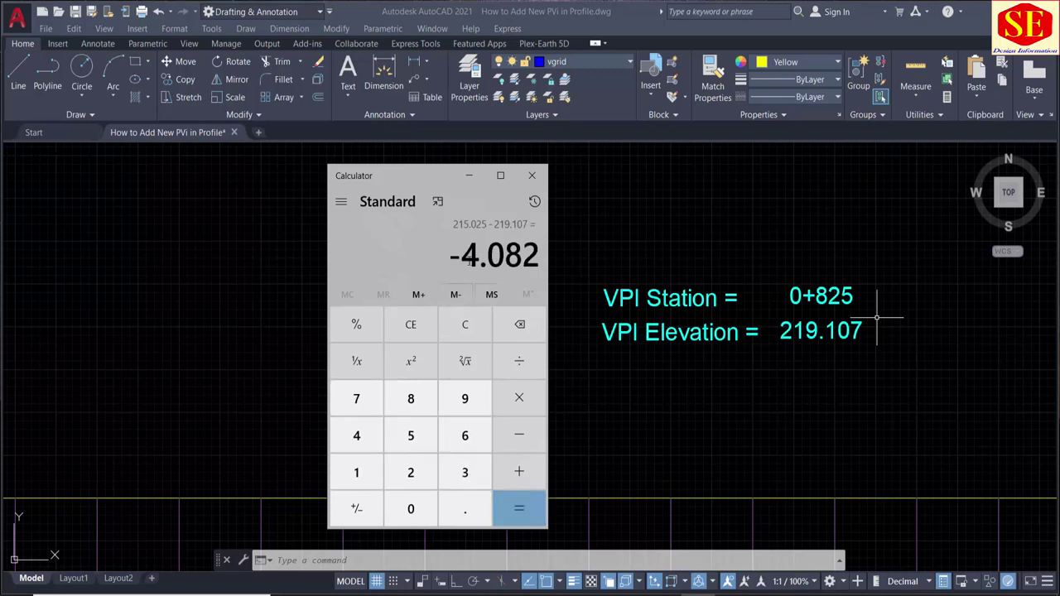
{"action": "left_click", "coordinate": [519, 361]}
{"action": "scroll", "coordinate": [876, 317], "scroll_direction": "down", "scroll_amount": 5}
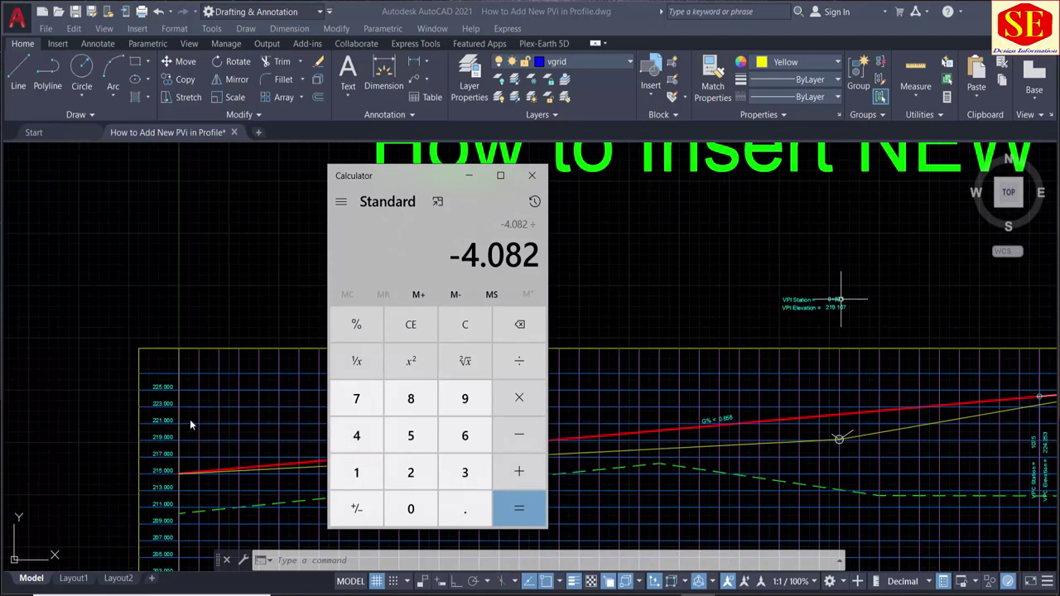
- Divide −4.082 by 825 in Windows Calculator
{"action": "scroll", "coordinate": [190, 419], "scroll_direction": "down", "scroll_amount": 5}
{"action": "scroll", "coordinate": [179, 415], "scroll_direction": "up", "scroll_amount": 9}
{"action": "scroll", "coordinate": [93, 518], "scroll_direction": "down", "scroll_amount": 5}
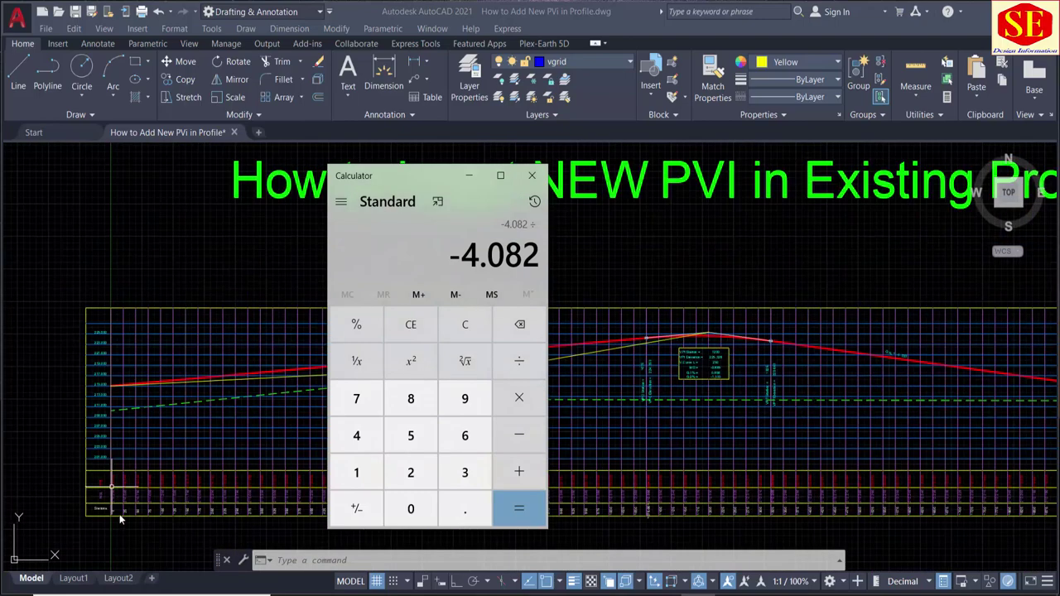
{"action": "scroll", "coordinate": [113, 520], "scroll_direction": "up", "scroll_amount": 5}
{"action": "scroll", "coordinate": [89, 434], "scroll_direction": "down", "scroll_amount": 5}
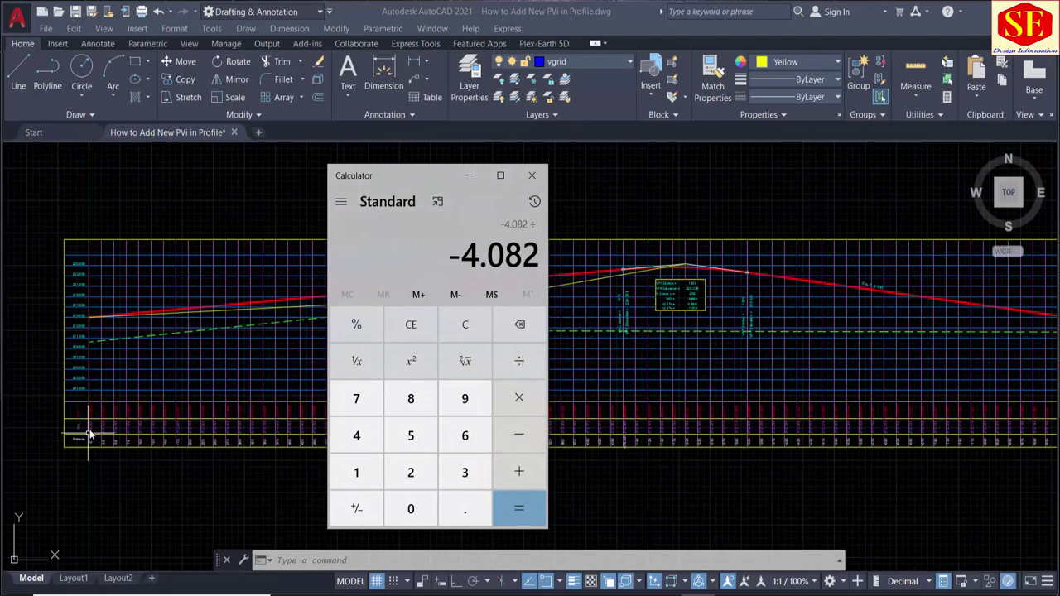
{"action": "scroll", "coordinate": [710, 287], "scroll_direction": "up", "scroll_amount": 3}
{"action": "scroll", "coordinate": [687, 287], "scroll_direction": "down", "scroll_amount": 6}
{"action": "scroll", "coordinate": [667, 289], "scroll_direction": "up", "scroll_amount": 7}
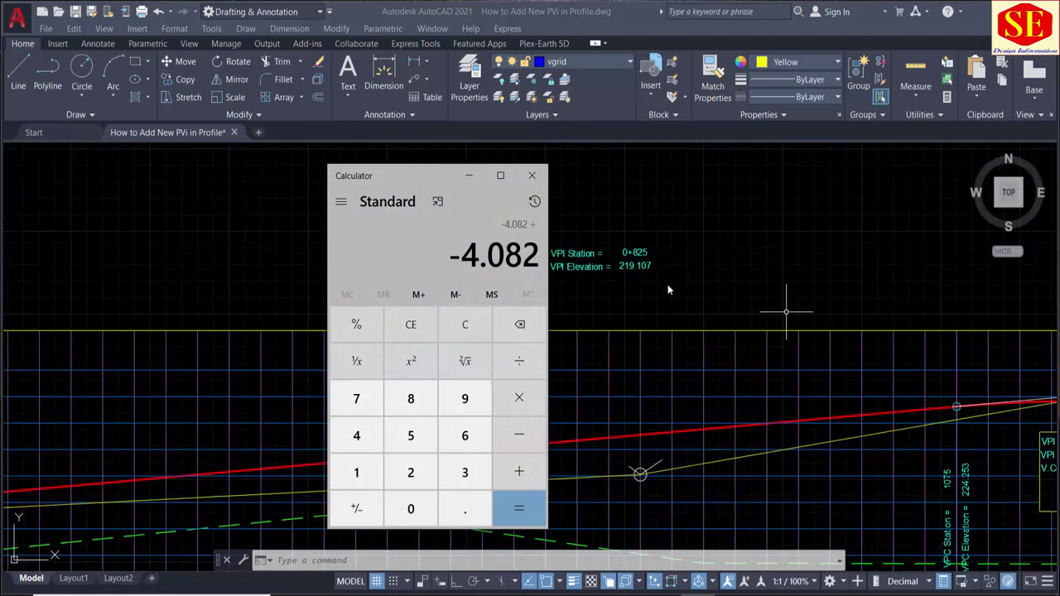
{"action": "scroll", "coordinate": [639, 261], "scroll_direction": "up", "scroll_amount": 2}
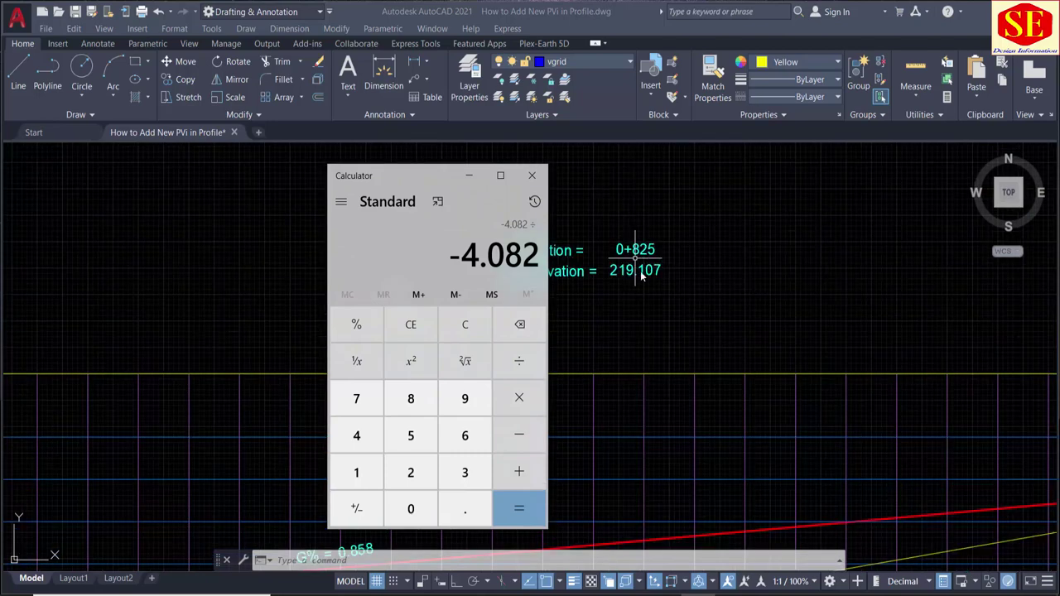
{"action": "left_click", "coordinate": [411, 399]}
{"action": "left_click", "coordinate": [410, 472]}
{"action": "left_click", "coordinate": [418, 441]}
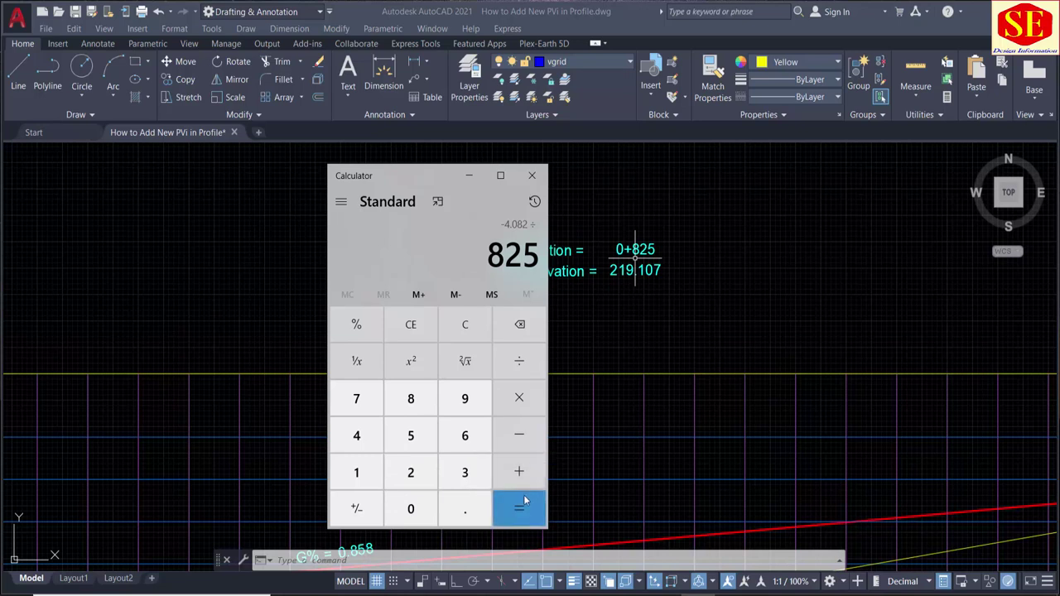
{"action": "left_click", "coordinate": [522, 507]}
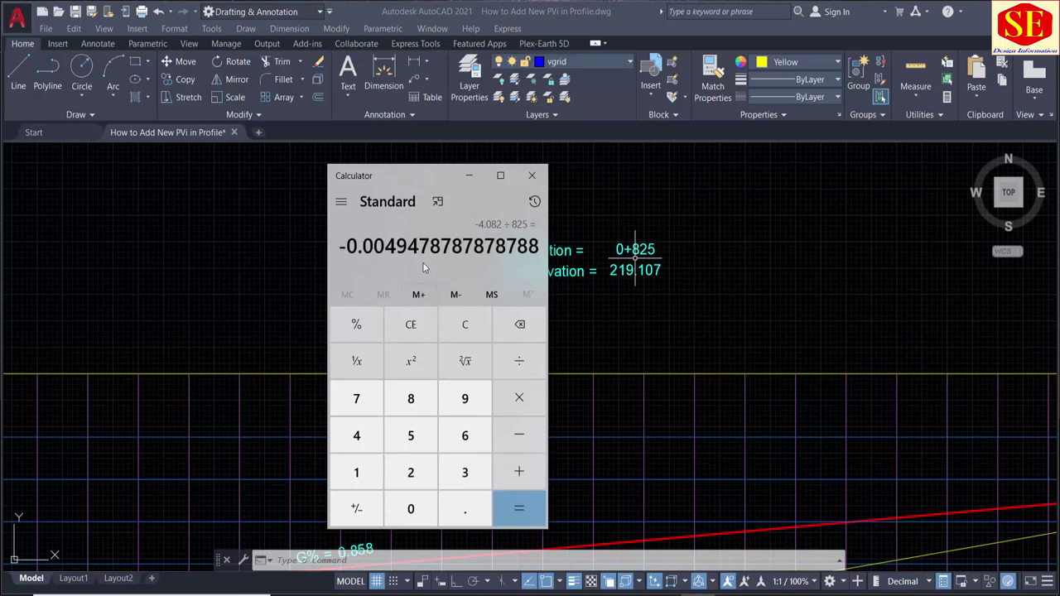
- Multiply the ratio by 100 to get a −0.4947% grade
{"action": "left_click", "coordinate": [519, 398]}
{"action": "left_click", "coordinate": [357, 472]}
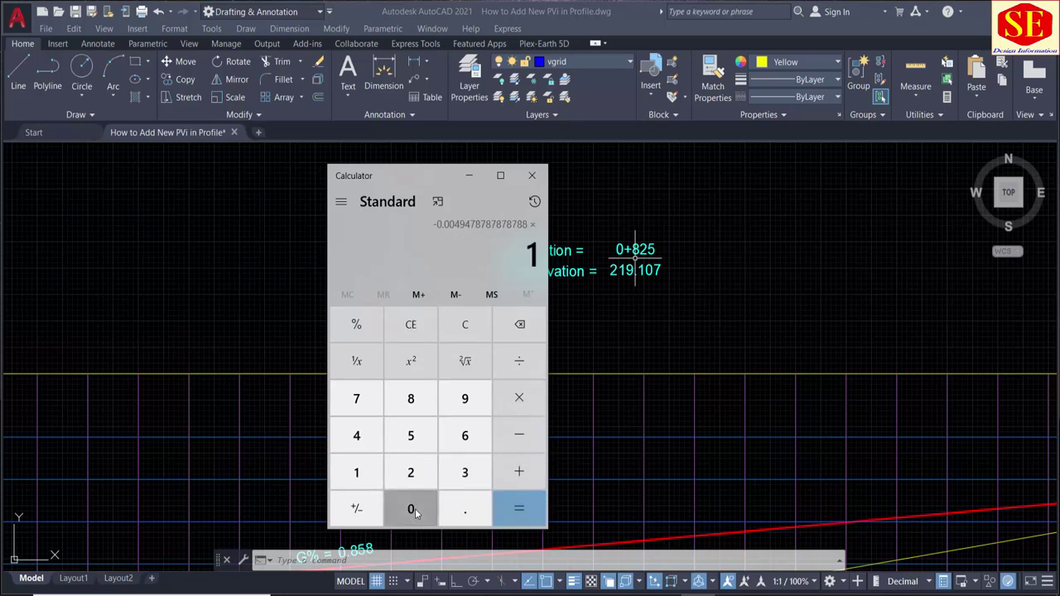
{"action": "left_click", "coordinate": [411, 509]}
{"action": "left_click", "coordinate": [411, 508]}
{"action": "left_click", "coordinate": [519, 508]}
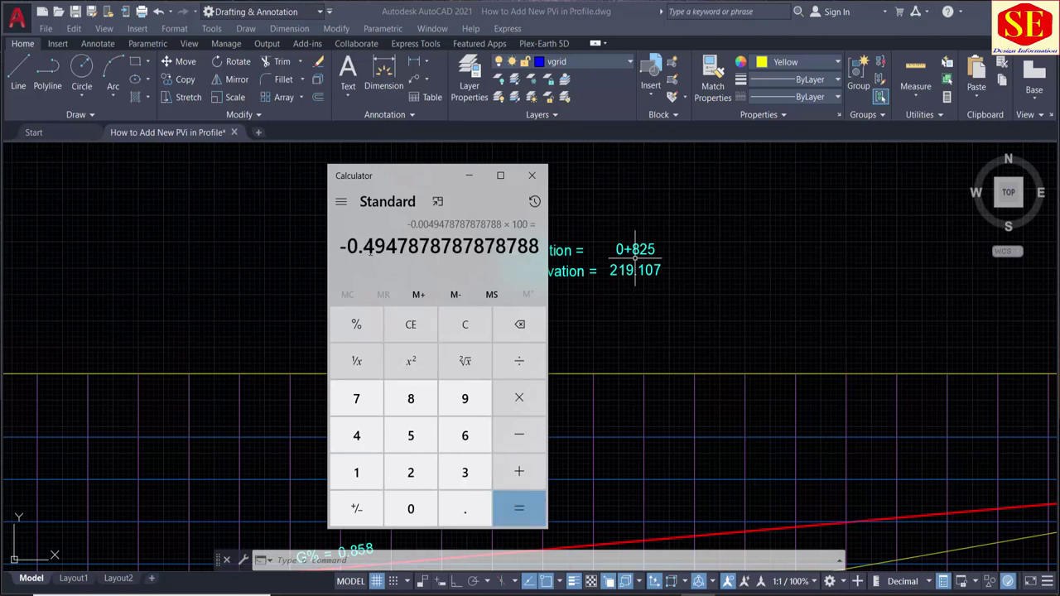
- Copy the 0.4947 grade value and return to the profile drawing
{"action": "left_click_drag", "start_coordinate": [361, 252], "coordinate": [398, 248]}
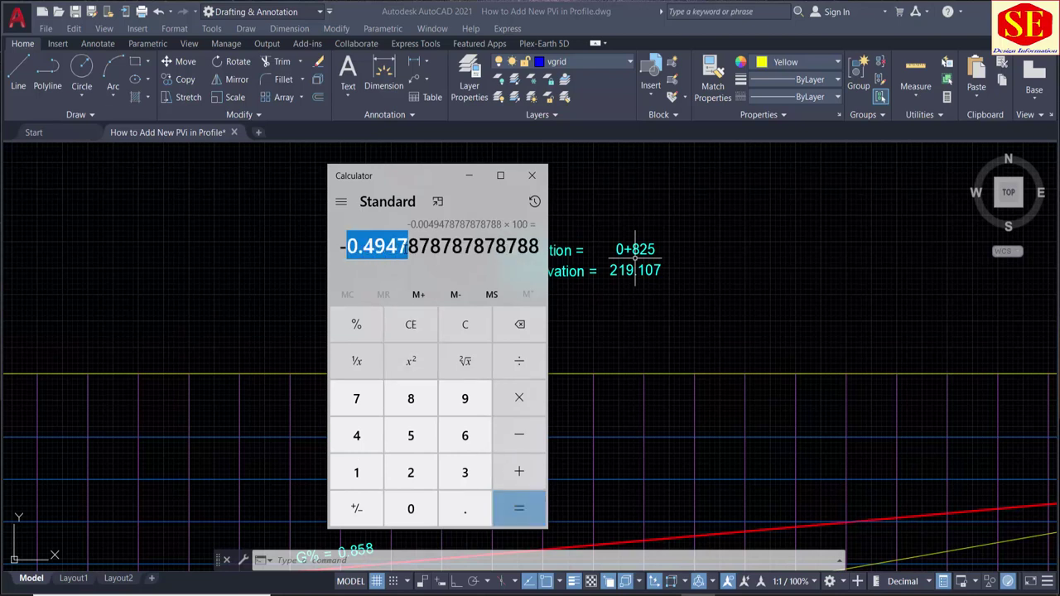
{"action": "right_click", "coordinate": [376, 250]}
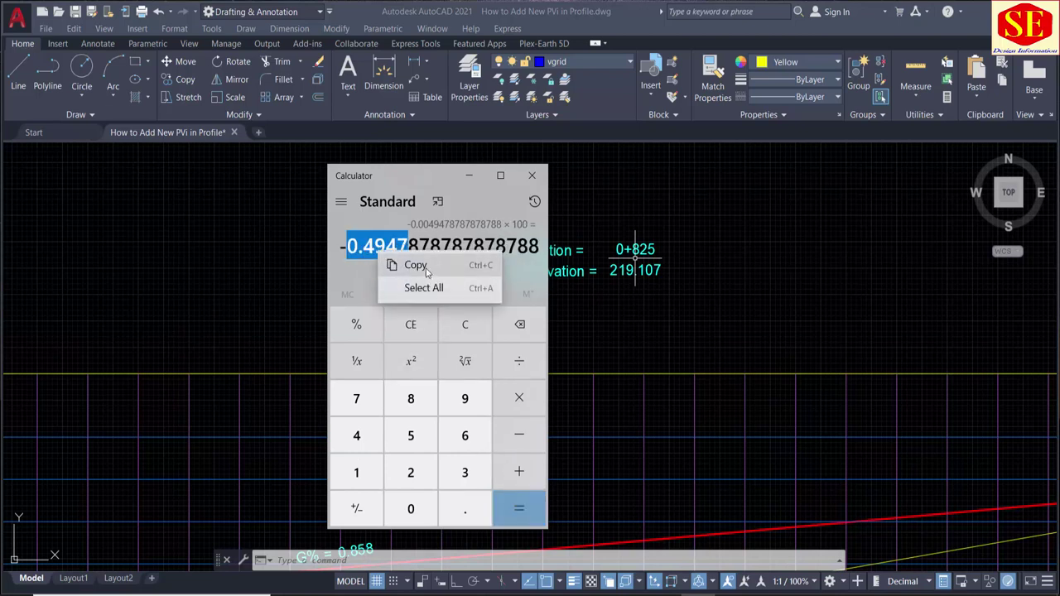
{"action": "left_click", "coordinate": [427, 266]}
{"action": "left_click", "coordinate": [629, 304]}
{"action": "scroll", "coordinate": [611, 218], "scroll_direction": "down", "scroll_amount": 2}
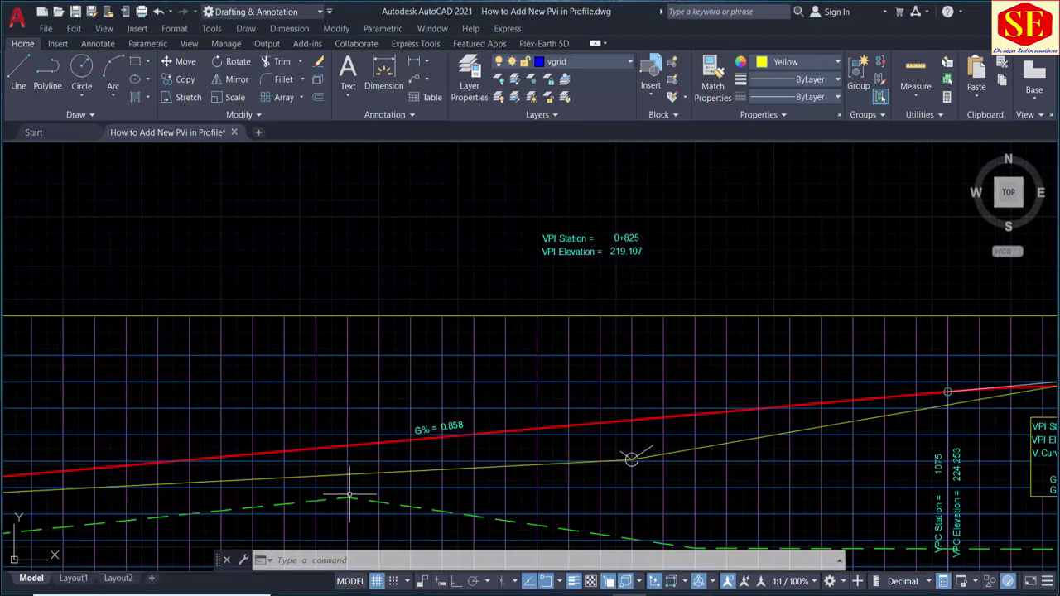
- Pan and zoom the profile to show the new PVI labelled 0+825 / 219.107
{"action": "middle_click_drag", "start_coordinate": [350, 495], "coordinate": [528, 412]}
{"action": "scroll", "coordinate": [798, 359], "scroll_direction": "up", "scroll_amount": 2}
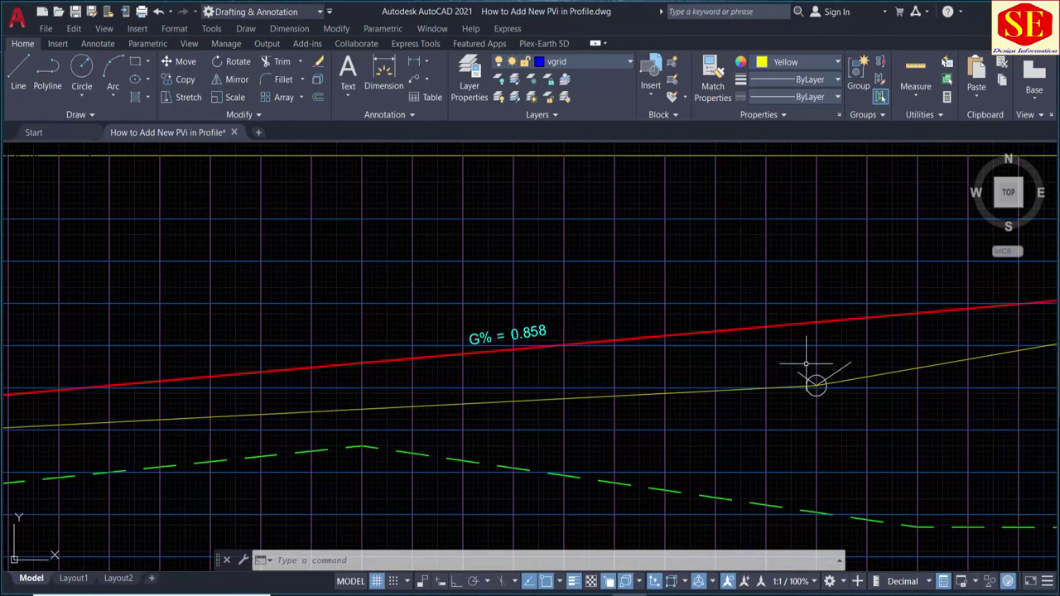
{"action": "scroll", "coordinate": [804, 371], "scroll_direction": "down", "scroll_amount": 2}
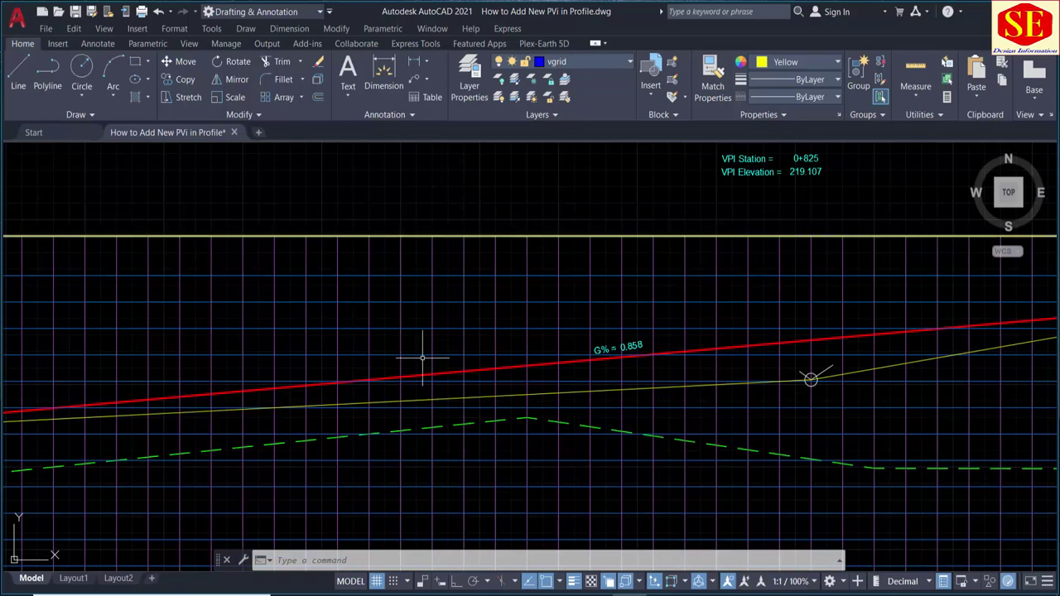
{"action": "middle_click_drag", "start_coordinate": [175, 432], "coordinate": [580, 352]}
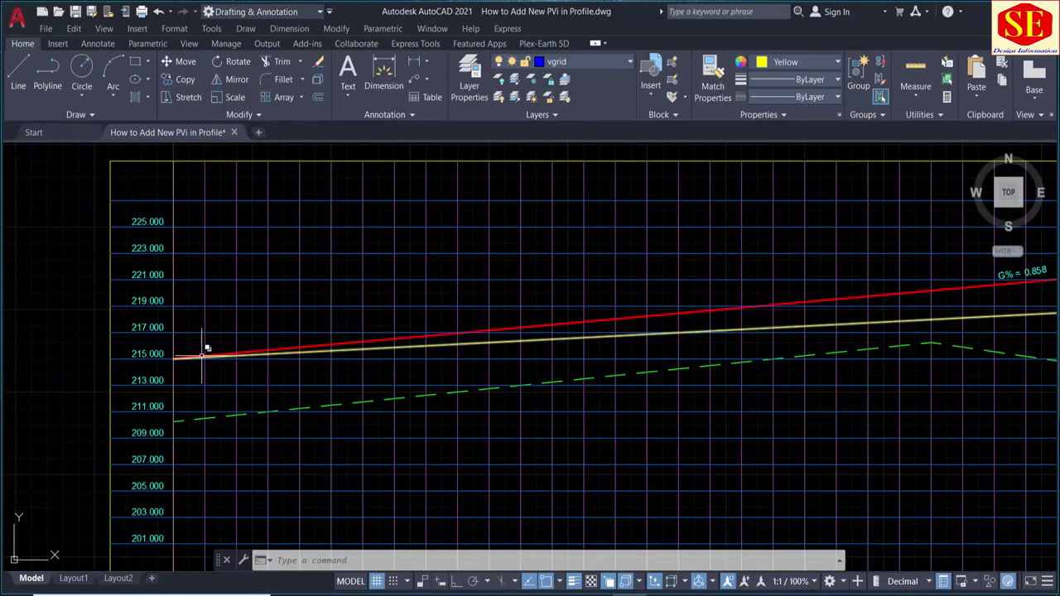
{"action": "middle_click_drag", "start_coordinate": [780, 316], "coordinate": [237, 320]}
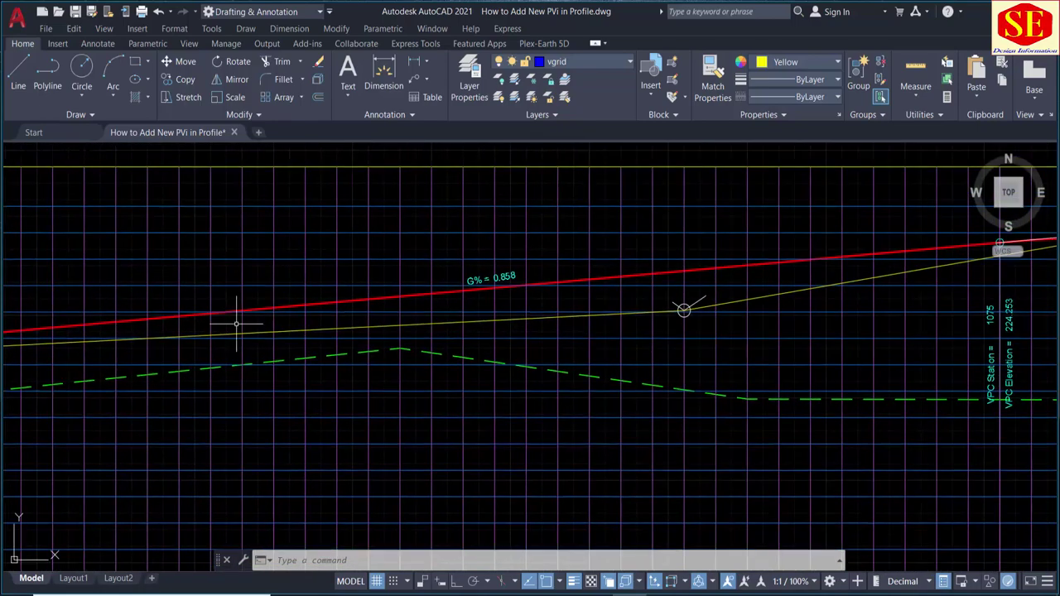
{"action": "middle_click_drag", "start_coordinate": [781, 331], "coordinate": [580, 461]}
{"action": "scroll", "coordinate": [924, 530], "scroll_direction": "up", "scroll_amount": 2}
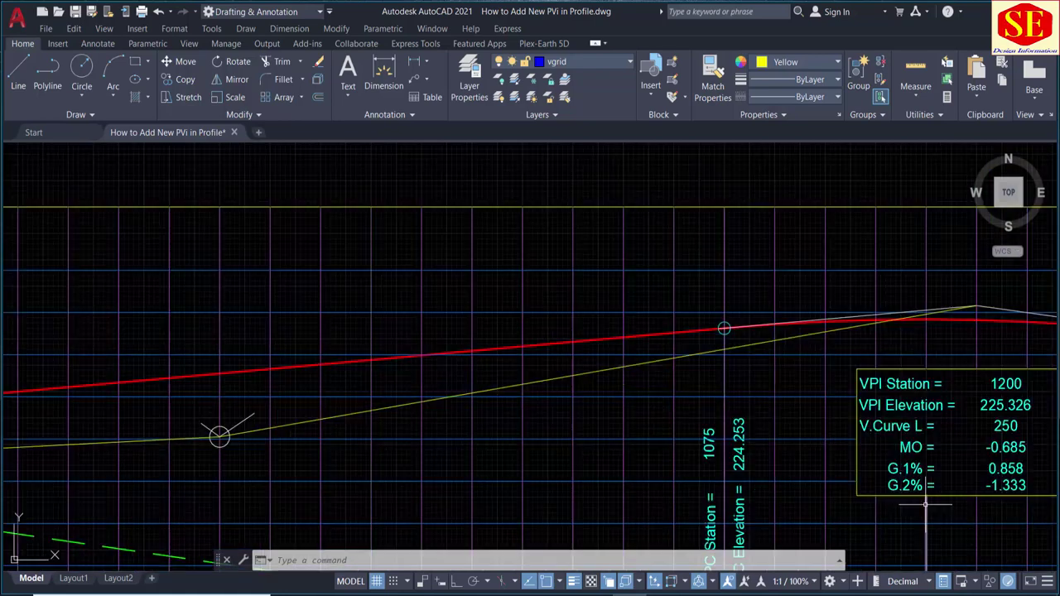
{"action": "scroll", "coordinate": [696, 378], "scroll_direction": "up", "scroll_amount": 2}
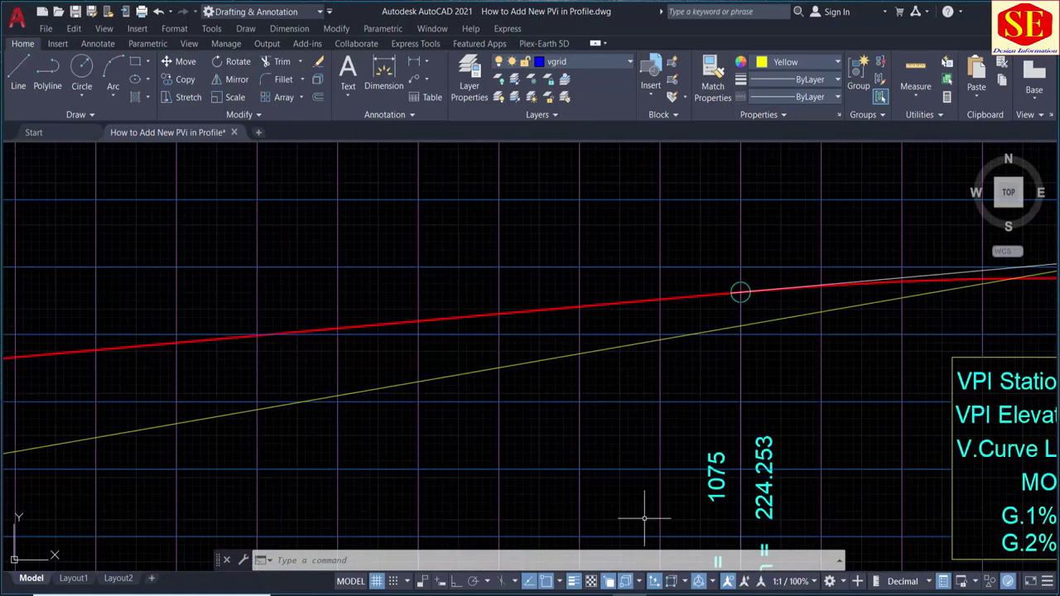
{"action": "key", "text": "alt+Tab"}
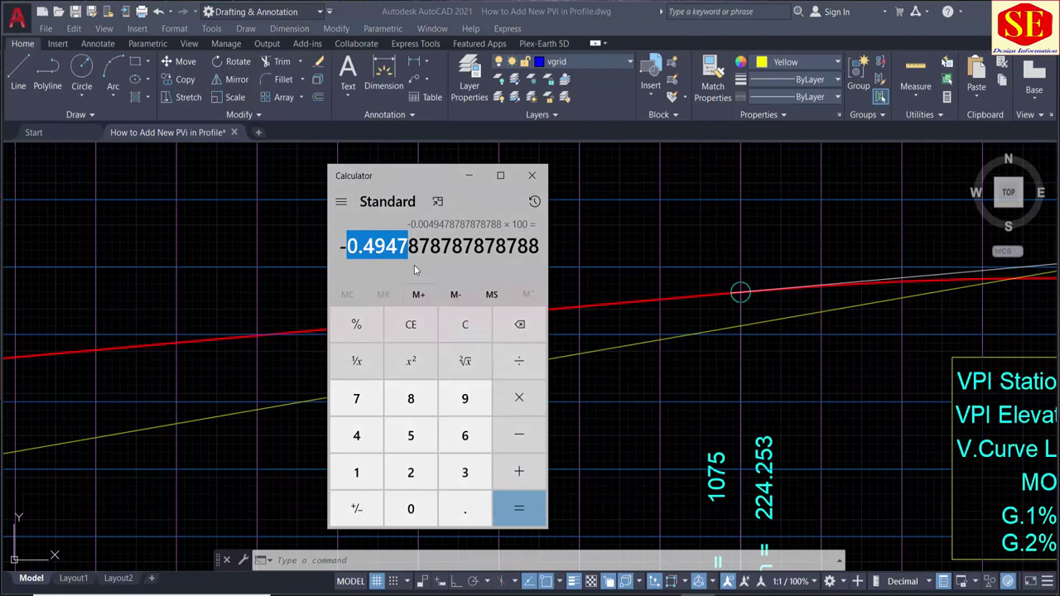
{"action": "left_click", "coordinate": [702, 172]}
{"action": "scroll", "coordinate": [580, 261], "scroll_direction": "down", "scroll_amount": 3}
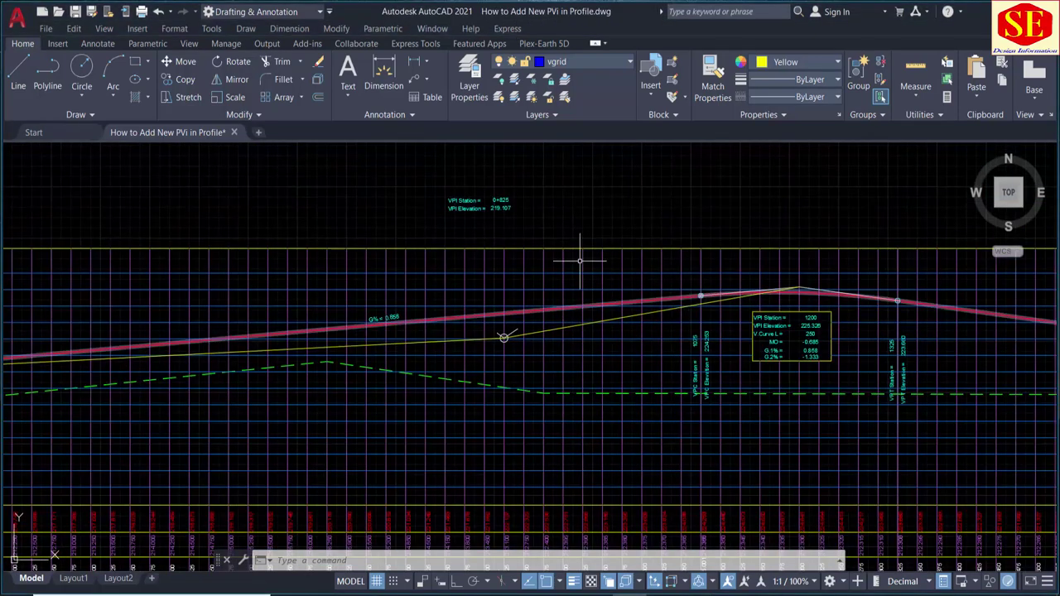
- Copy the 219.107 elevation text below itself and change the copy to 0.4947
{"action": "type", "text": "co"}
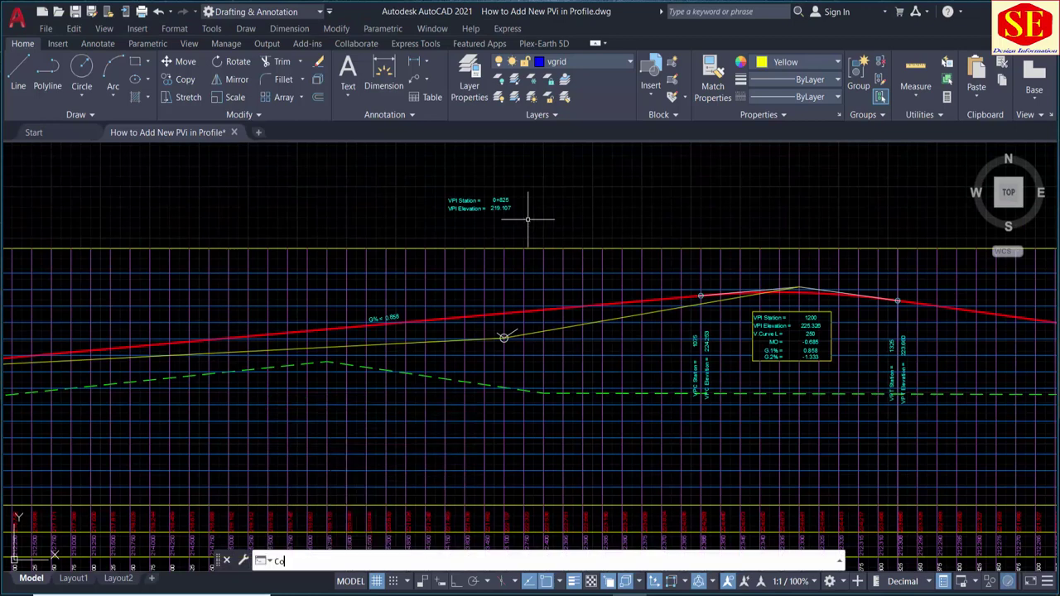
{"action": "key", "text": "Return"}
{"action": "scroll", "coordinate": [501, 207], "scroll_direction": "up", "scroll_amount": 5}
{"action": "left_click", "coordinate": [501, 205]}
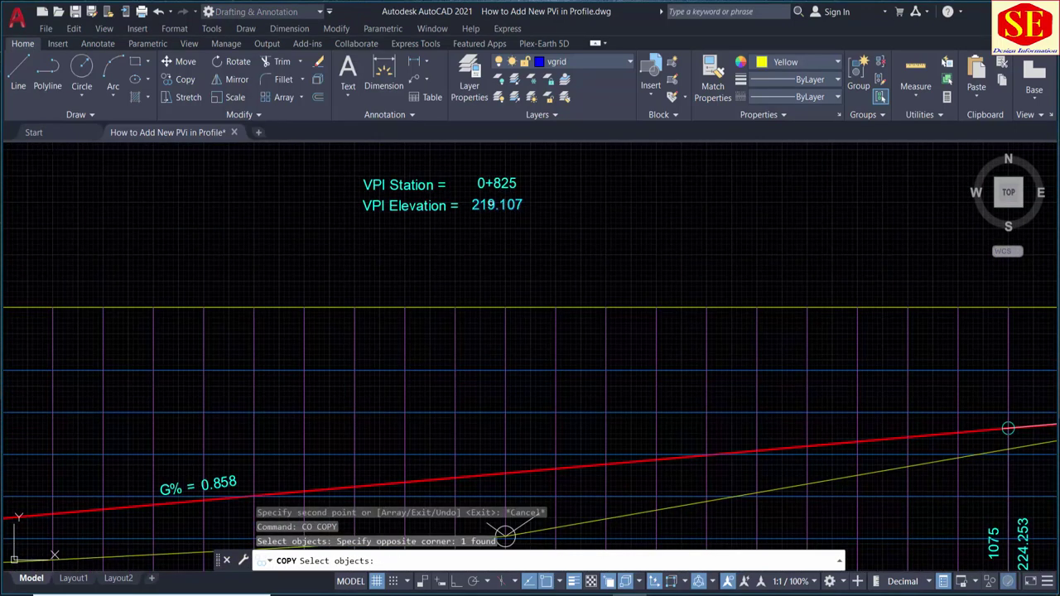
{"action": "key", "text": "Return"}
{"action": "left_click", "coordinate": [570, 198]}
{"action": "left_click", "coordinate": [570, 241]}
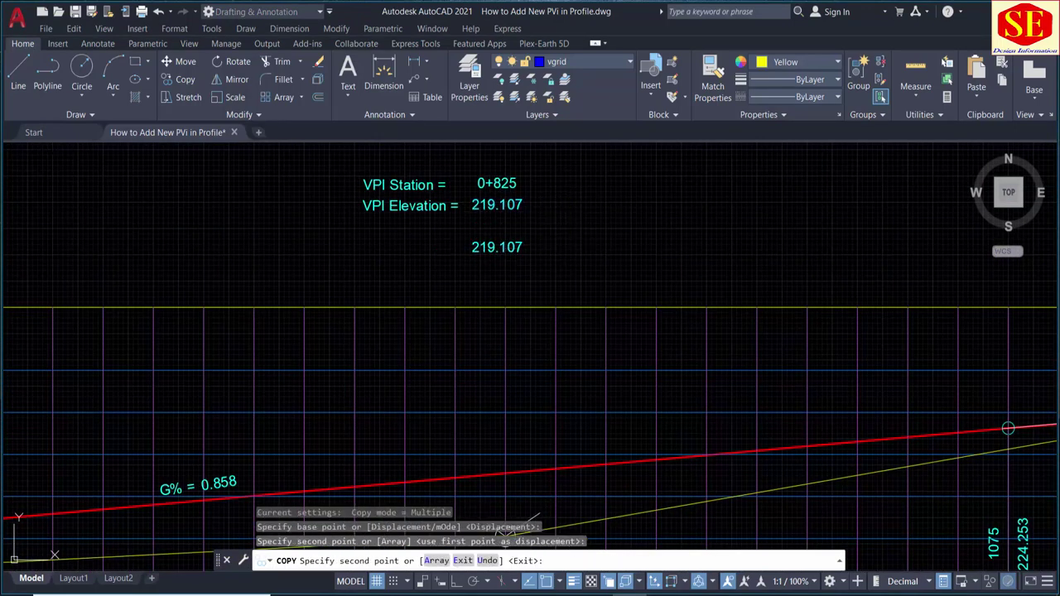
{"action": "key", "text": "Escape"}
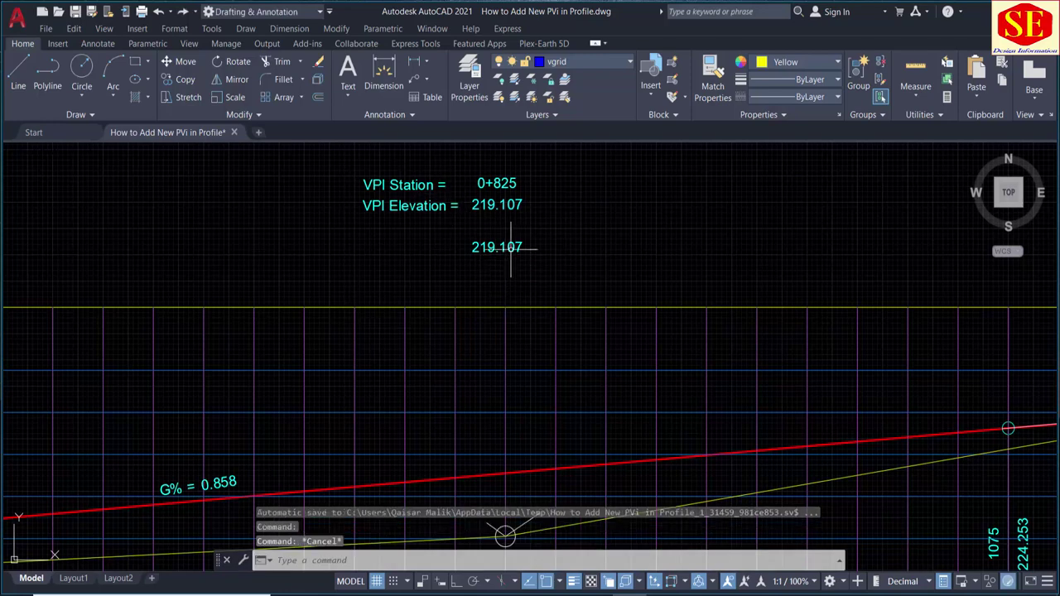
{"action": "double_click", "coordinate": [511, 248]}
{"action": "type", "text": "0.4947"}
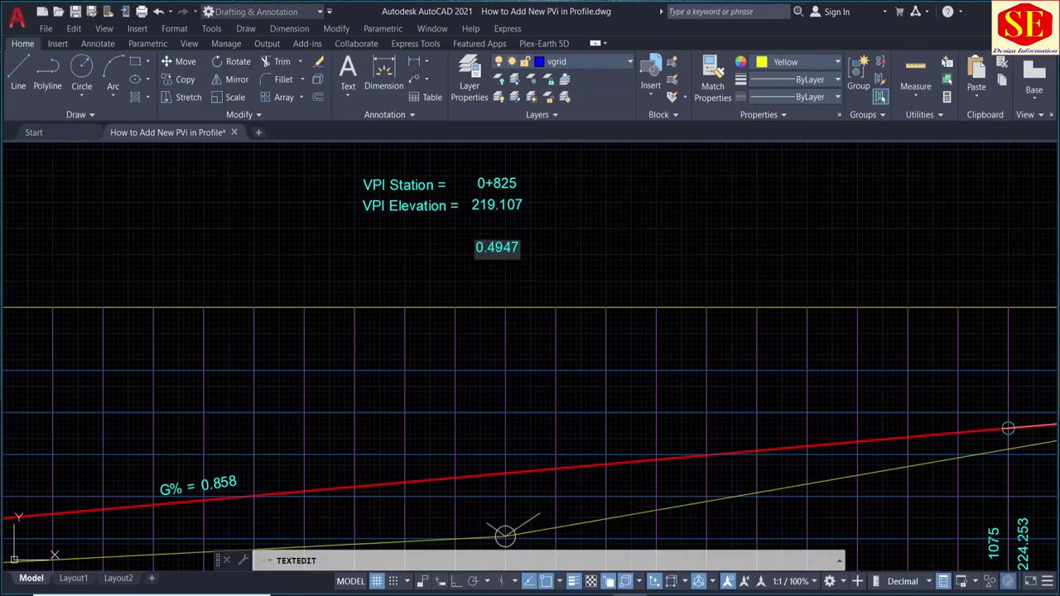
{"action": "left_click", "coordinate": [493, 289]}
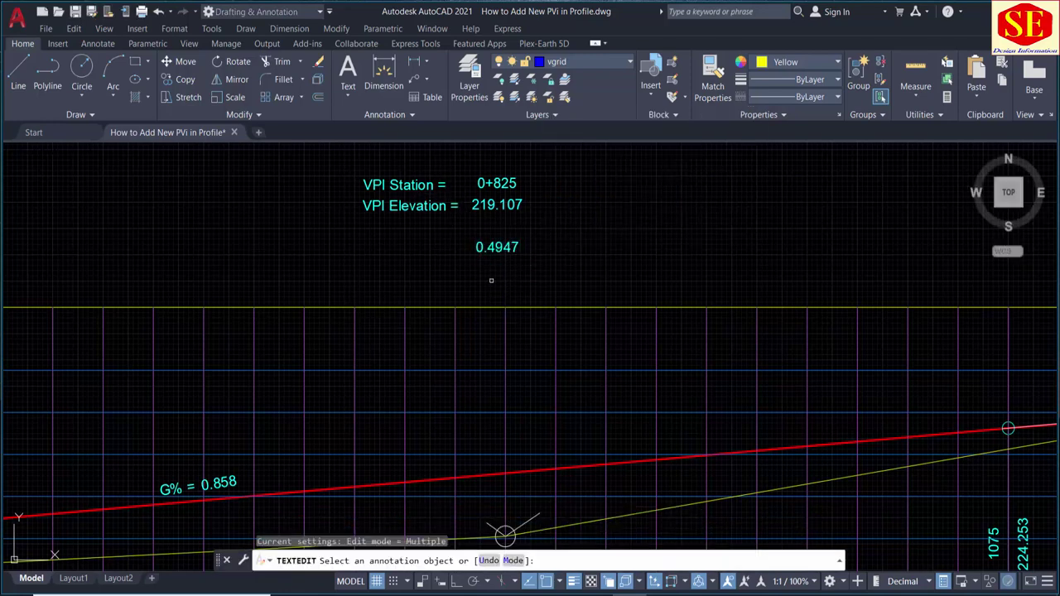
{"action": "key", "text": "Escape"}
- Copy 0.4947 to its left and change that copy to 'G % ='
{"action": "type", "text": "co"}
{"action": "key", "text": "Return"}
{"action": "left_click", "coordinate": [495, 248]}
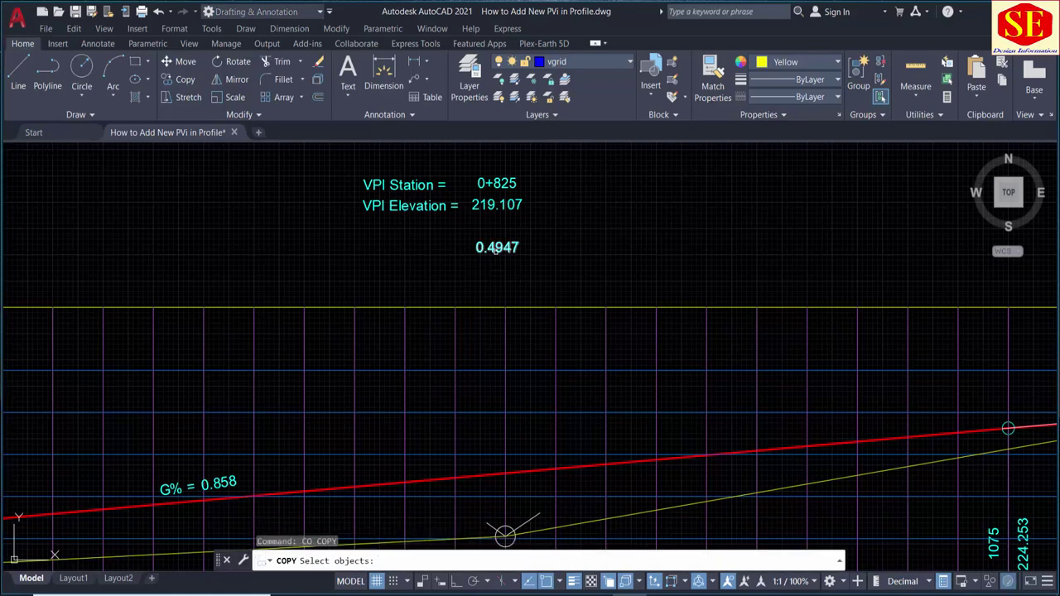
{"action": "key", "text": "Return"}
{"action": "left_click", "coordinate": [636, 280]}
{"action": "key", "text": "Escape"}
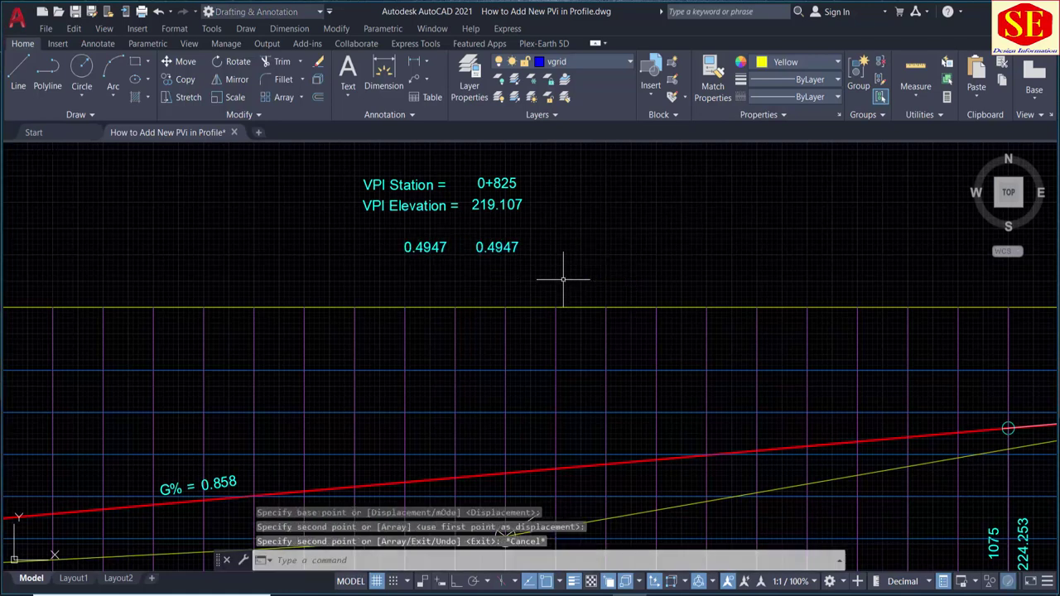
{"action": "double_click", "coordinate": [424, 242]}
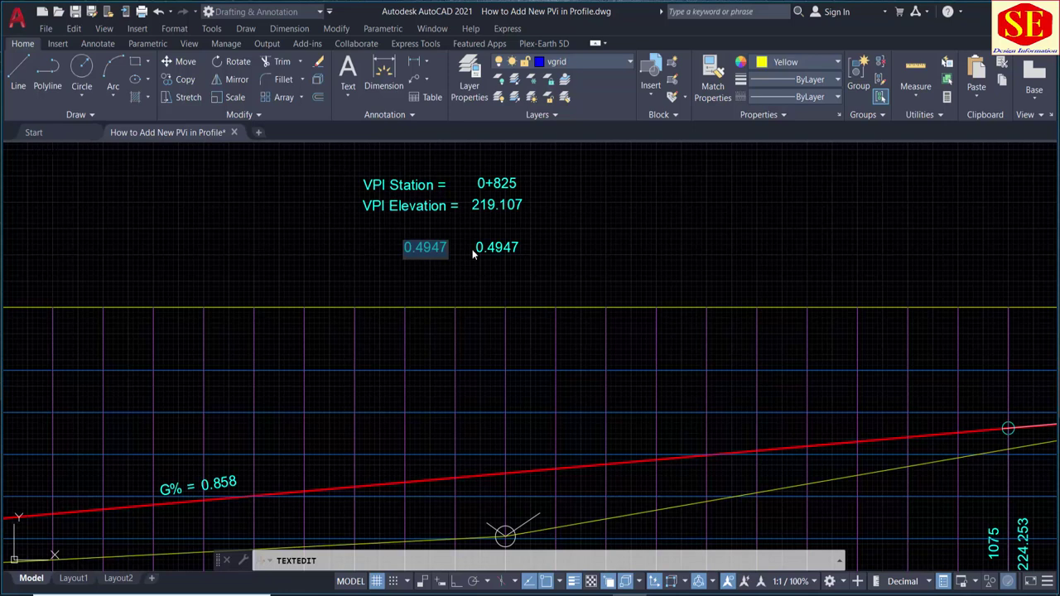
{"action": "type", "text": "G"}
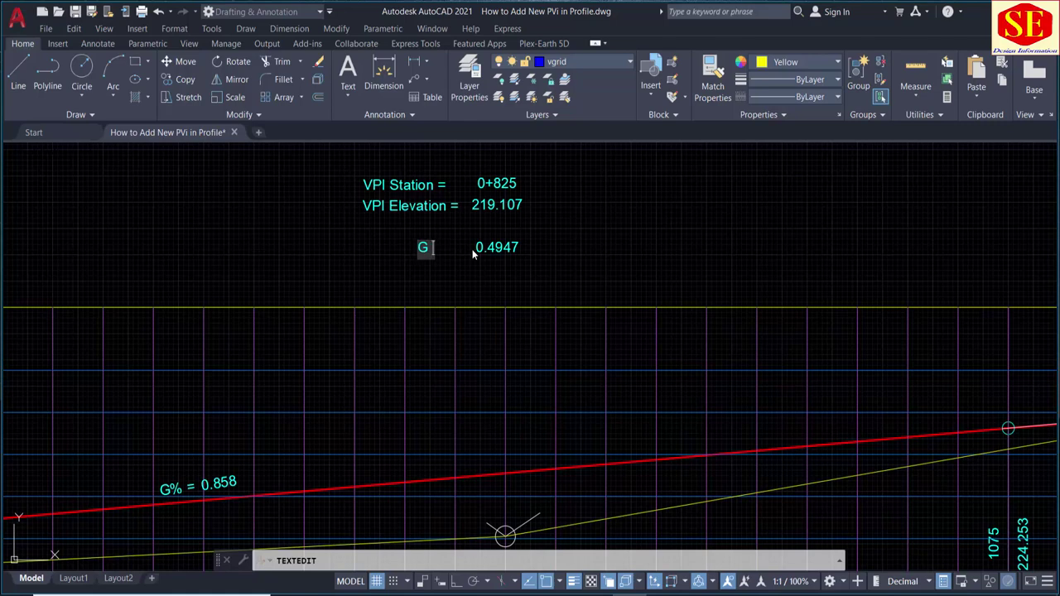
{"action": "type", "text": " % ="}
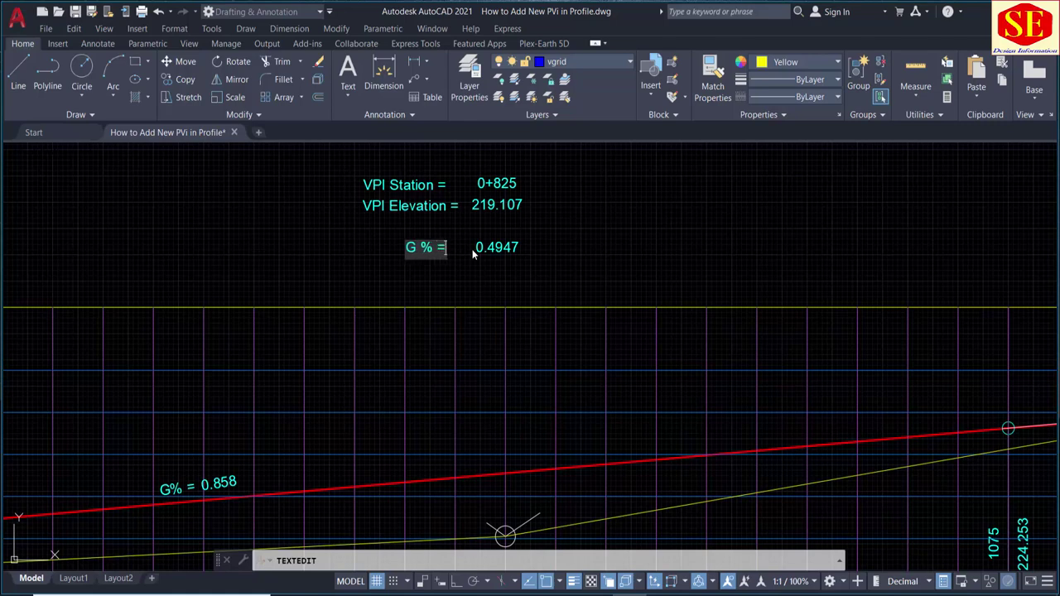
{"action": "left_click", "coordinate": [542, 260]}
{"action": "scroll", "coordinate": [541, 260], "scroll_direction": "down", "scroll_amount": 4}
- Copy the 'G% = 0.858' grade label onto the yellow grade line
{"action": "key", "text": "Escape"}
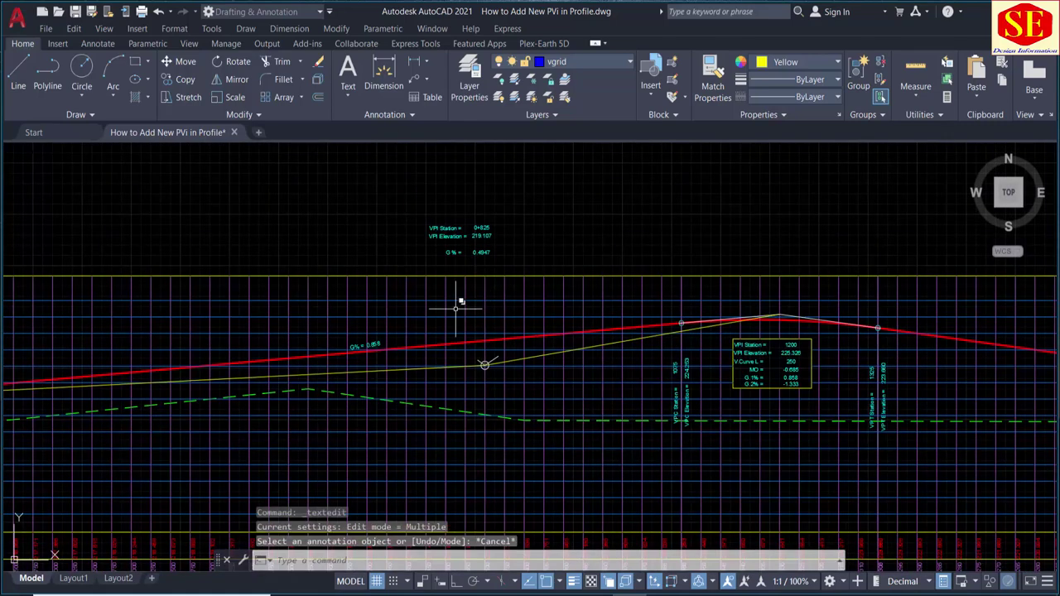
{"action": "scroll", "coordinate": [457, 303], "scroll_direction": "up", "scroll_amount": 2}
{"action": "scroll", "coordinate": [423, 277], "scroll_direction": "up", "scroll_amount": 2}
{"action": "scroll", "coordinate": [703, 219], "scroll_direction": "down", "scroll_amount": 2}
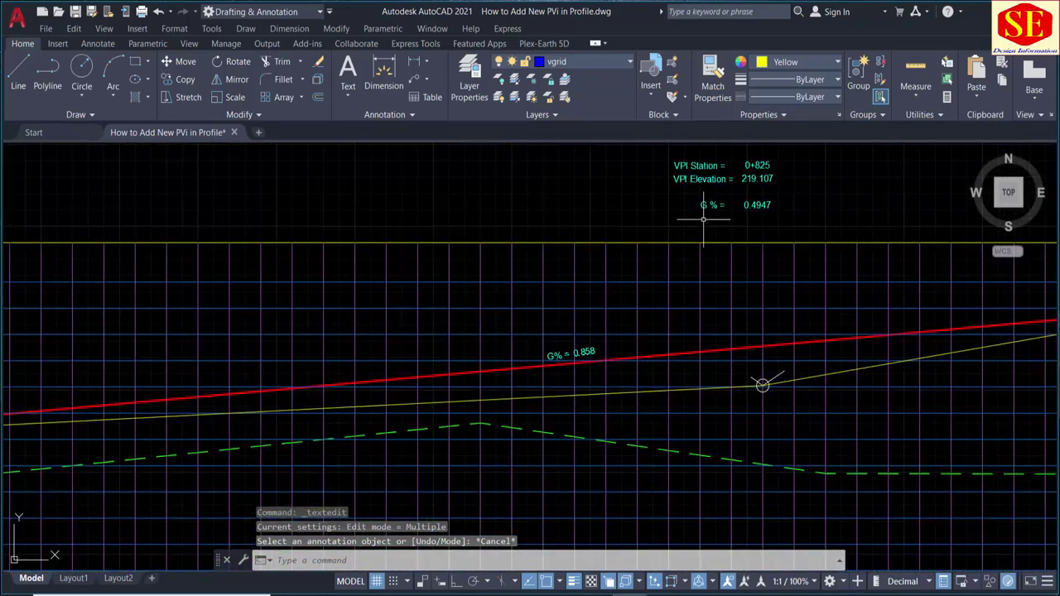
{"action": "type", "text": "co"}
{"action": "key", "text": "Return"}
{"action": "scroll", "coordinate": [570, 354], "scroll_direction": "up", "scroll_amount": 4}
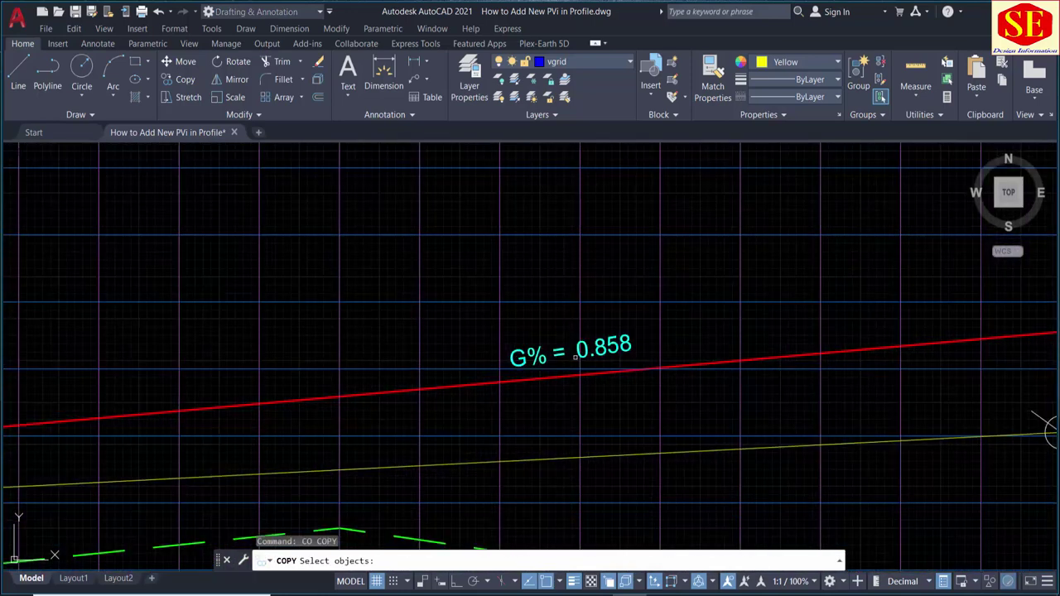
{"action": "key", "text": "Escape"}
{"action": "type", "text": "co"}
{"action": "key", "text": "Return"}
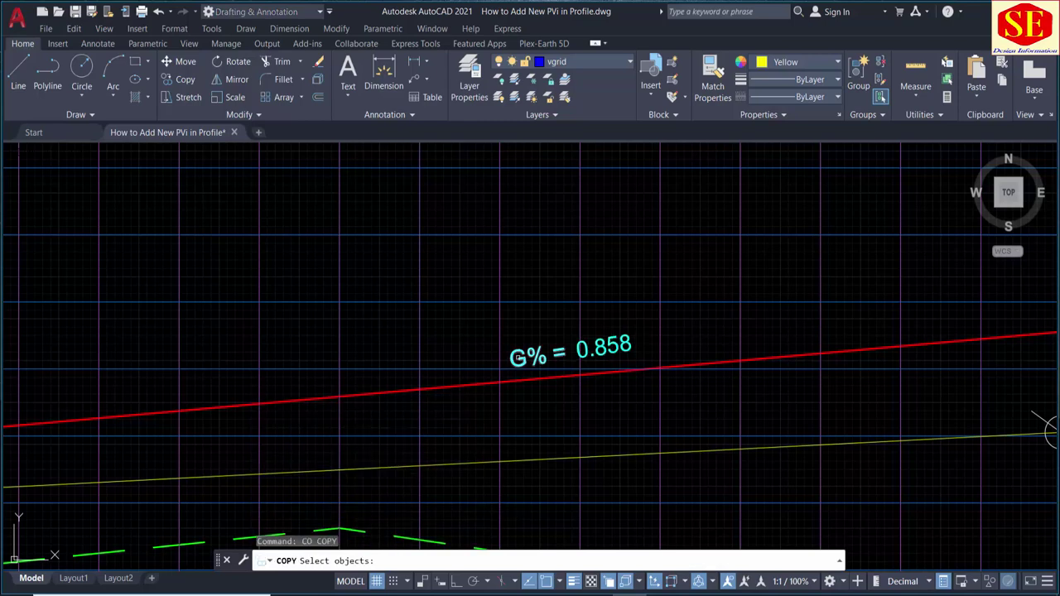
{"action": "left_click", "coordinate": [567, 353]}
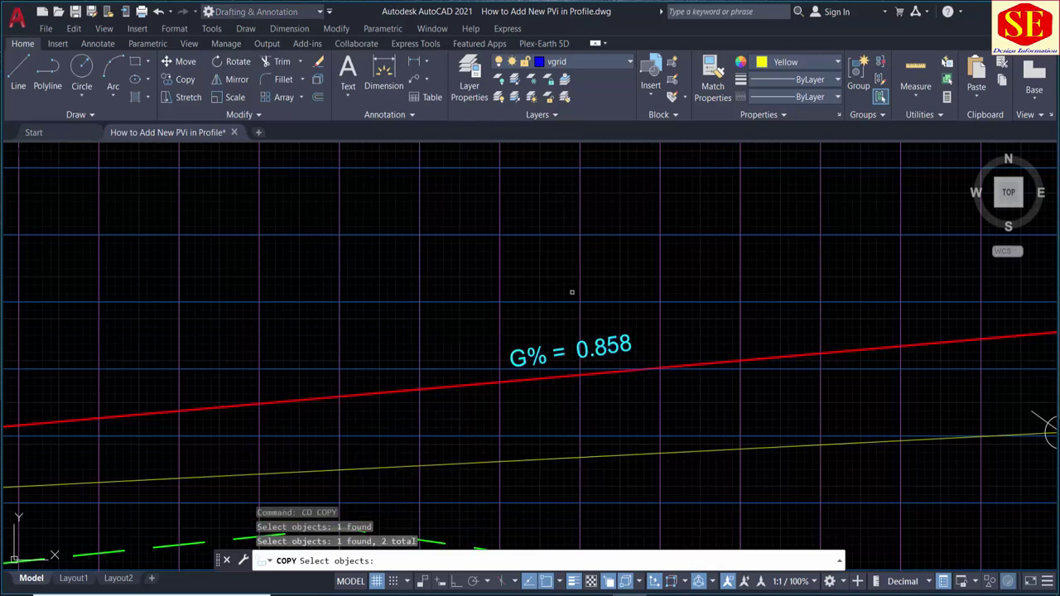
{"action": "scroll", "coordinate": [583, 267], "scroll_direction": "down", "scroll_amount": 2}
{"action": "key", "text": "Return"}
{"action": "left_click", "coordinate": [593, 281]}
{"action": "middle_click_drag", "start_coordinate": [395, 354], "coordinate": [564, 278]}
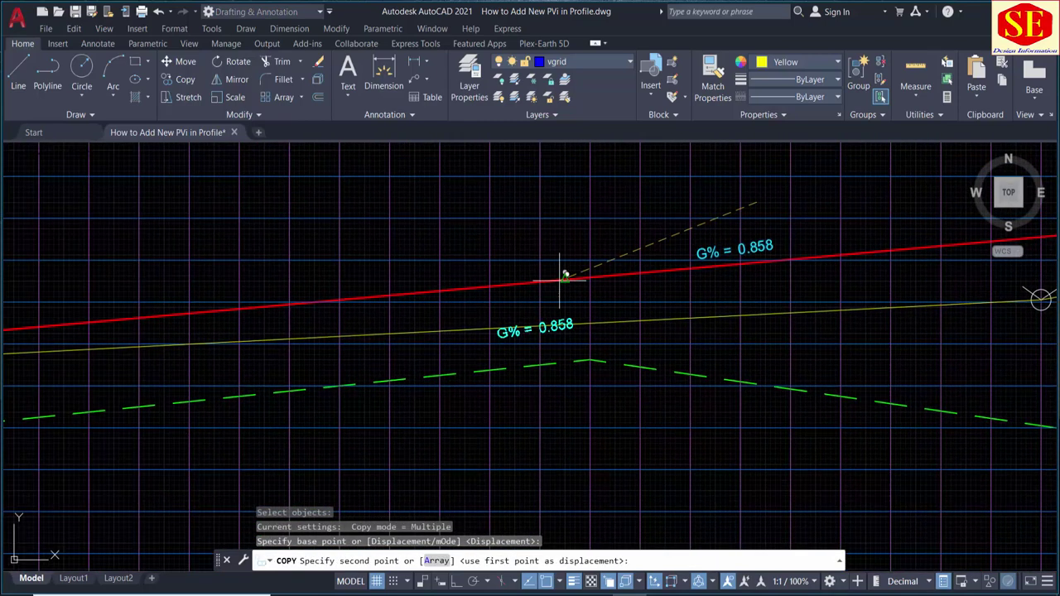
{"action": "left_click", "coordinate": [473, 273]}
{"action": "key", "text": "Escape"}
- Edit the copied label so it reads 'G% = 0.4947'
{"action": "scroll", "coordinate": [526, 313], "scroll_direction": "down", "scroll_amount": 4}
{"action": "scroll", "coordinate": [712, 200], "scroll_direction": "up", "scroll_amount": 5}
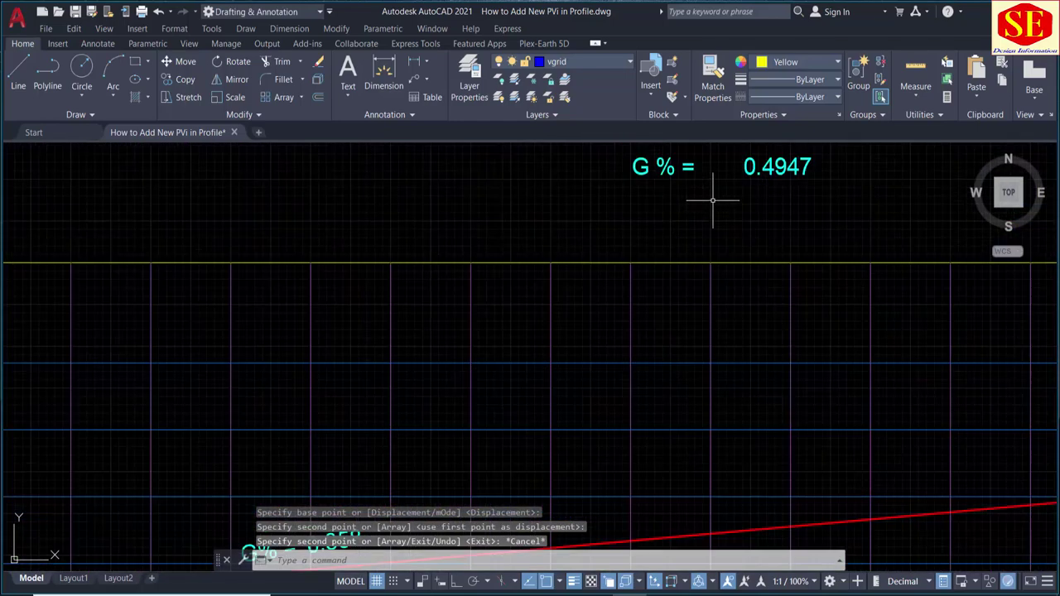
{"action": "scroll", "coordinate": [801, 186], "scroll_direction": "down", "scroll_amount": 3}
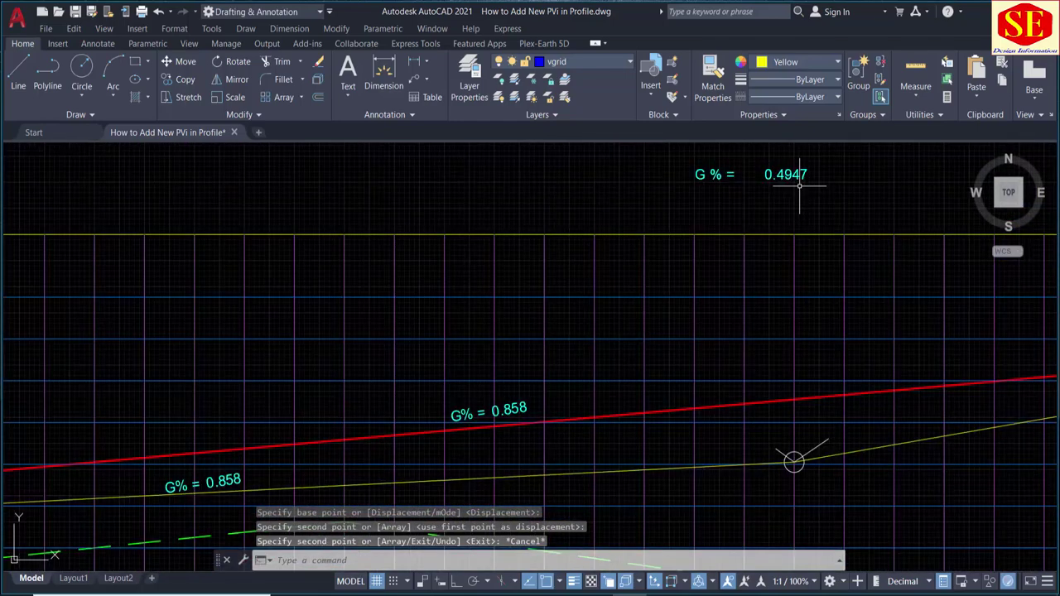
{"action": "scroll", "coordinate": [501, 370], "scroll_direction": "down", "scroll_amount": 1}
{"action": "scroll", "coordinate": [486, 369], "scroll_direction": "up", "scroll_amount": 6}
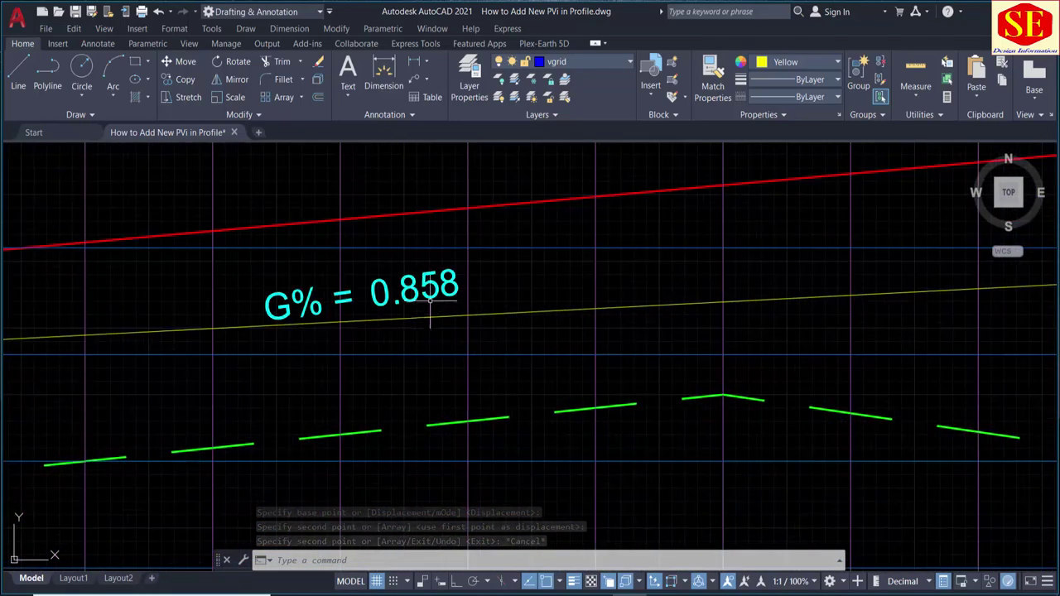
{"action": "double_click", "coordinate": [401, 296]}
{"action": "left_click_drag", "start_coordinate": [400, 295], "coordinate": [500, 288]}
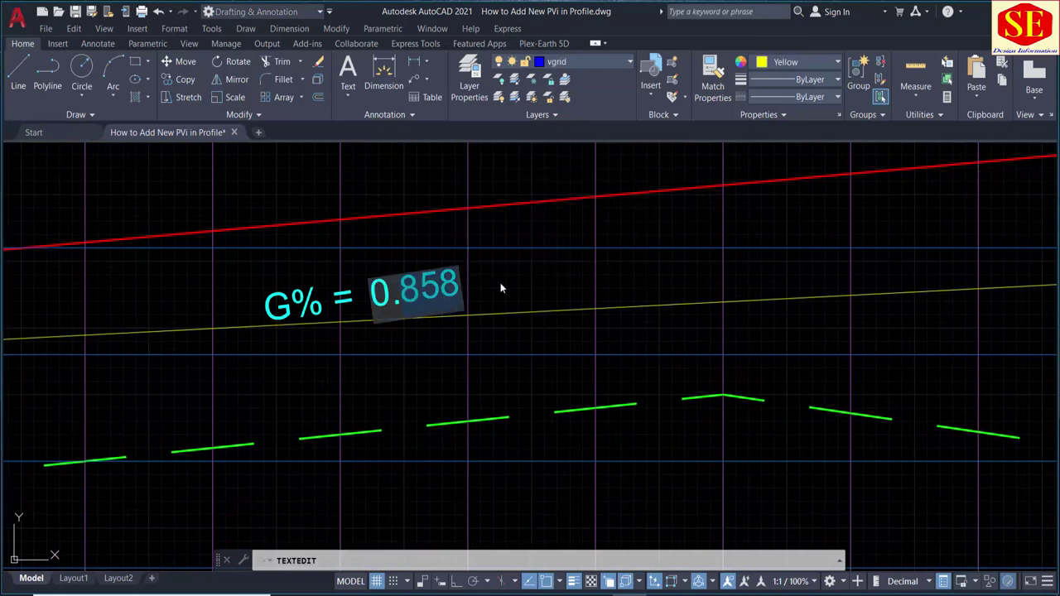
{"action": "type", "text": "4947"}
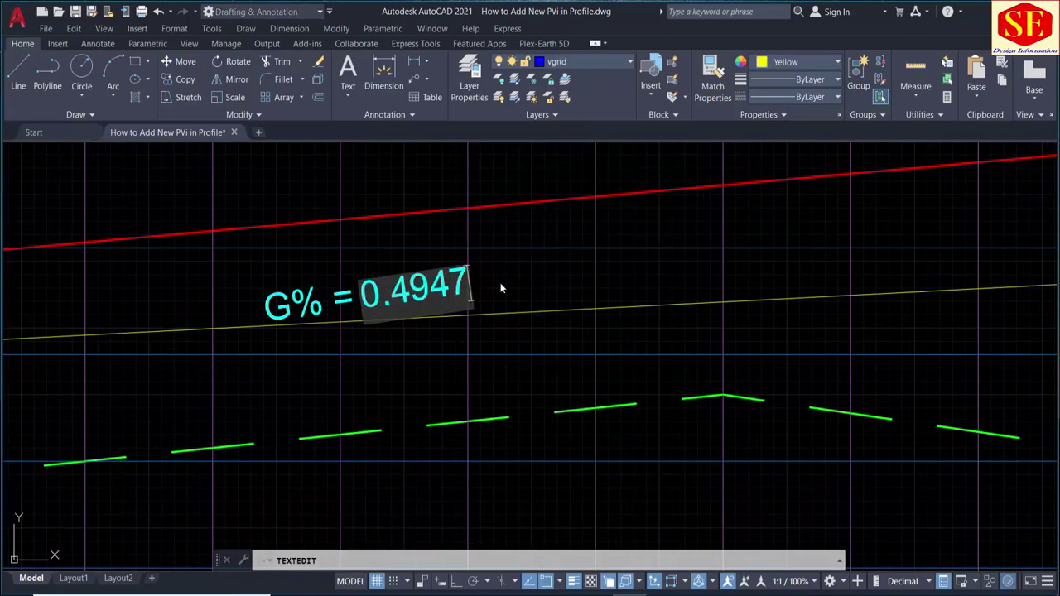
{"action": "left_click", "coordinate": [500, 288]}
- Pan and zoom to review the new 0+825 PVI labels
{"action": "scroll", "coordinate": [501, 289], "scroll_direction": "down", "scroll_amount": 3}
{"action": "scroll", "coordinate": [498, 315], "scroll_direction": "down", "scroll_amount": 3}
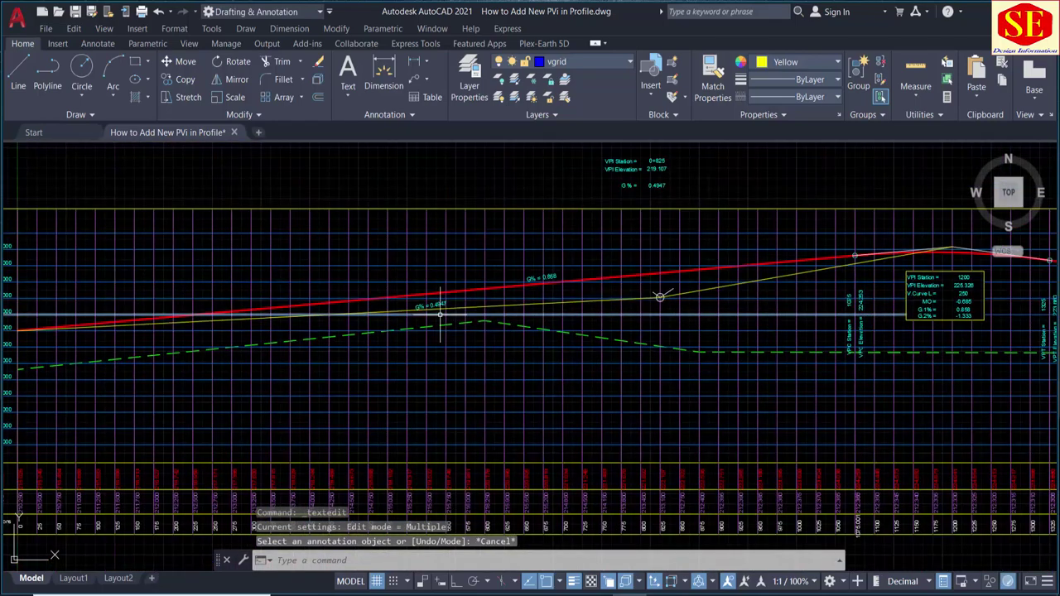
{"action": "scroll", "coordinate": [497, 335], "scroll_direction": "down", "scroll_amount": 3}
{"action": "middle_click_drag", "start_coordinate": [617, 359], "coordinate": [422, 386]}
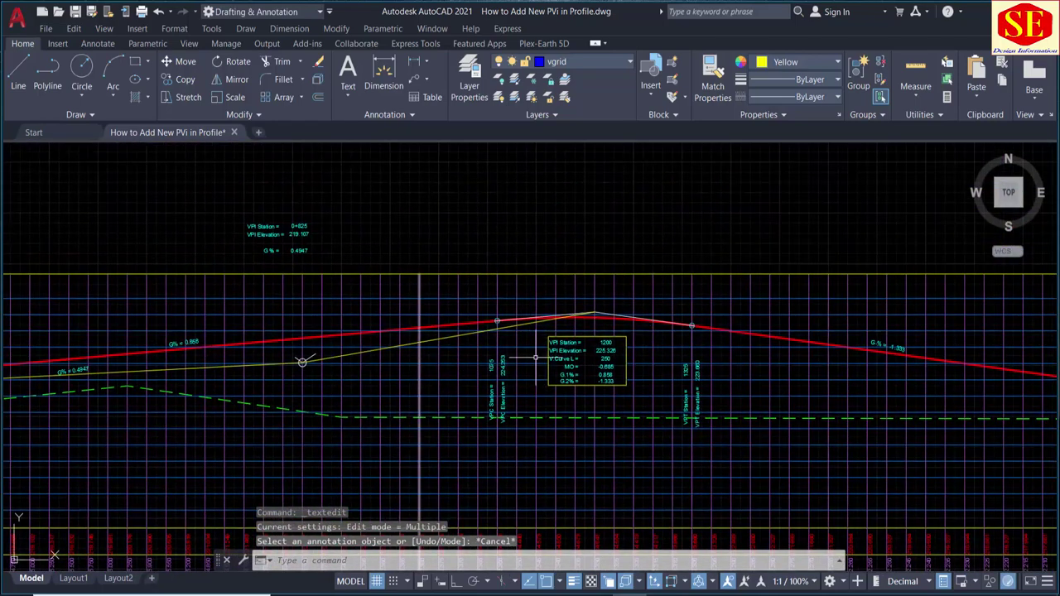
{"action": "scroll", "coordinate": [569, 307], "scroll_direction": "up", "scroll_amount": 2}
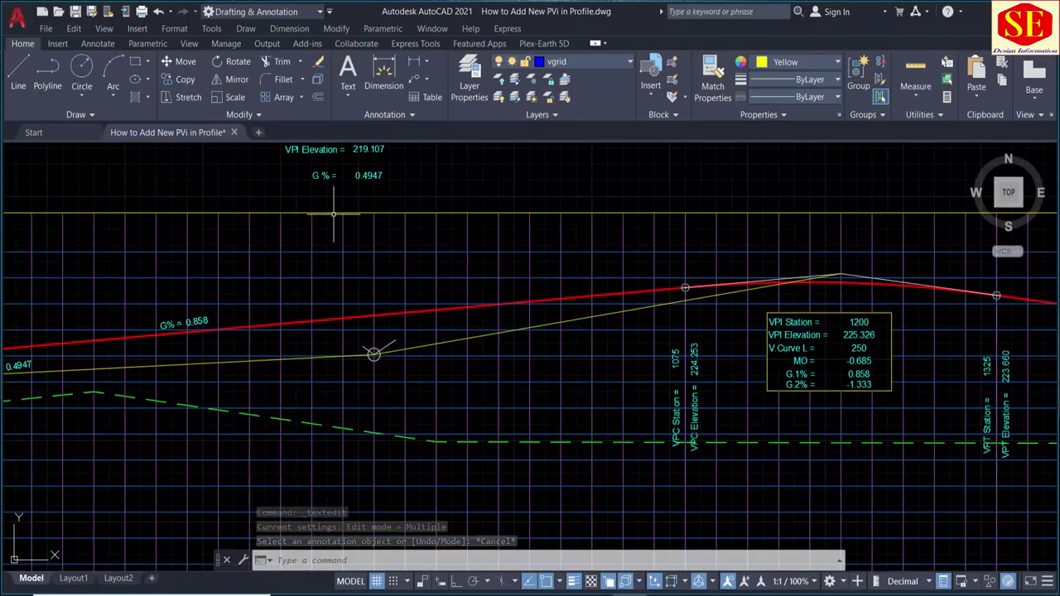
{"action": "middle_click_drag", "start_coordinate": [342, 213], "coordinate": [351, 291]}
{"action": "scroll", "coordinate": [882, 424], "scroll_direction": "up", "scroll_amount": 4}
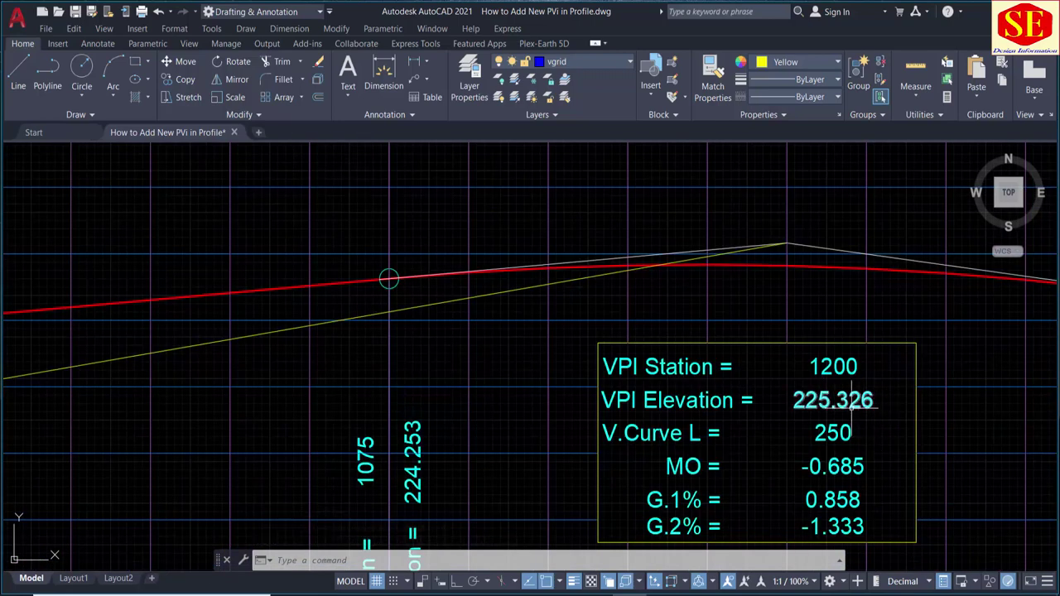
{"action": "scroll", "coordinate": [794, 235], "scroll_direction": "down", "scroll_amount": 5}
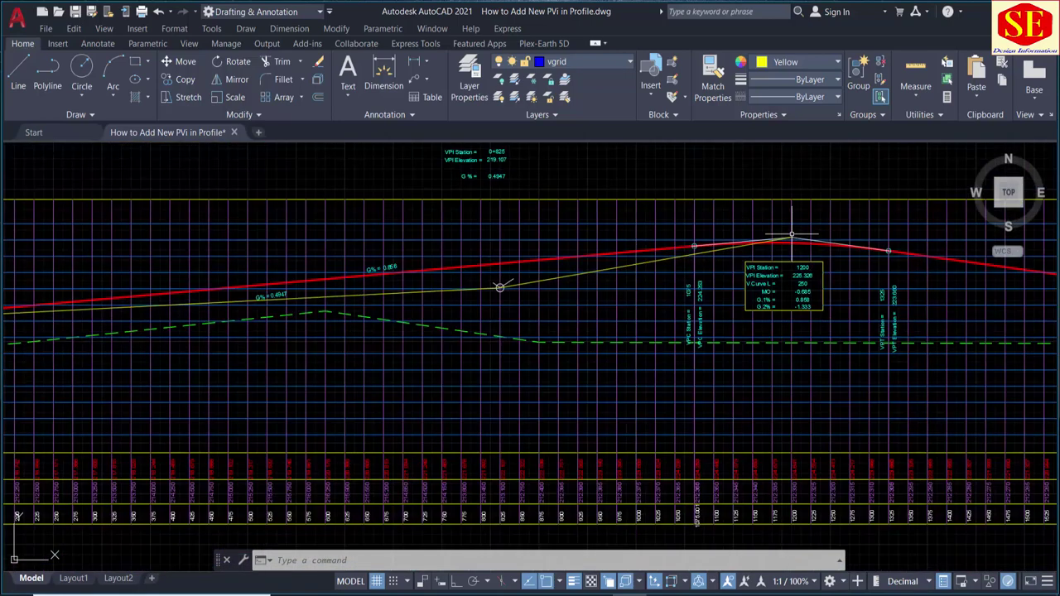
{"action": "scroll", "coordinate": [525, 177], "scroll_direction": "up", "scroll_amount": 5}
{"action": "middle_click_drag", "start_coordinate": [522, 161], "coordinate": [522, 274]}
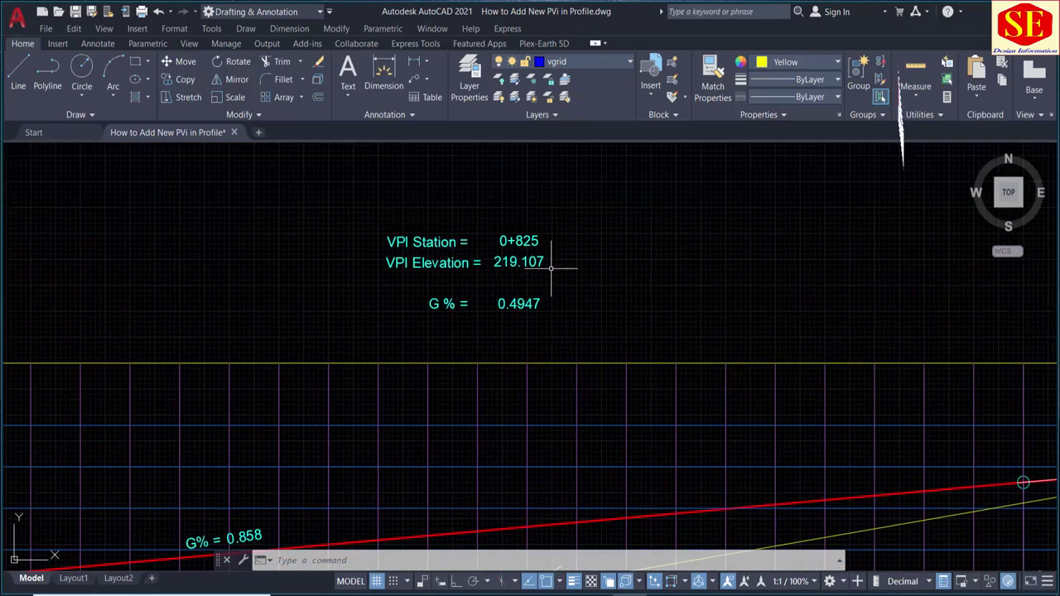
{"action": "scroll", "coordinate": [539, 269], "scroll_direction": "down", "scroll_amount": 2}
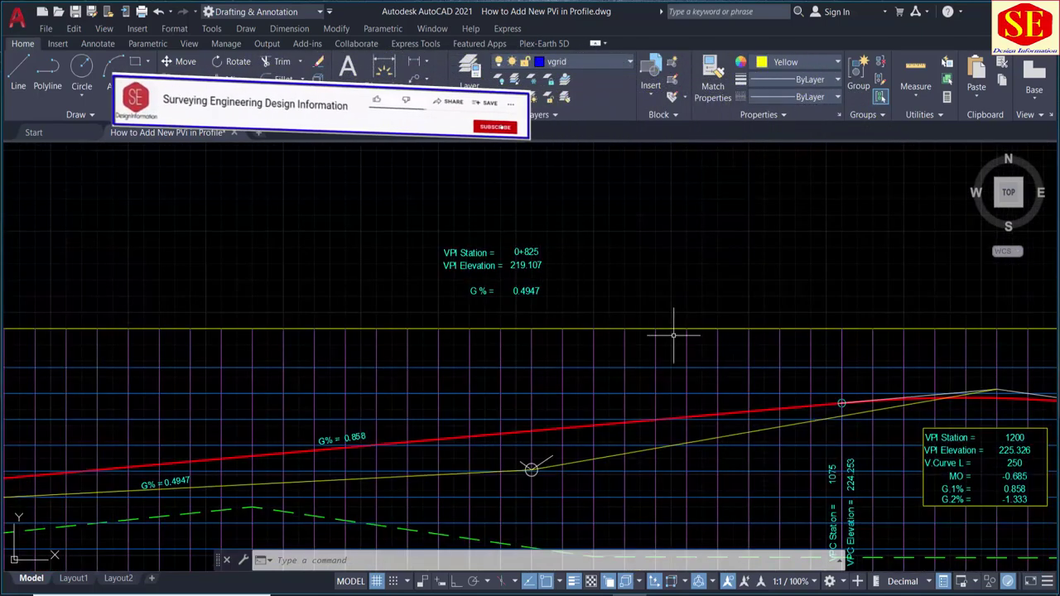
- Compute 225.326 − 219.107 in Calculator, giving 6.219
{"action": "key", "text": "alt+Tab"}
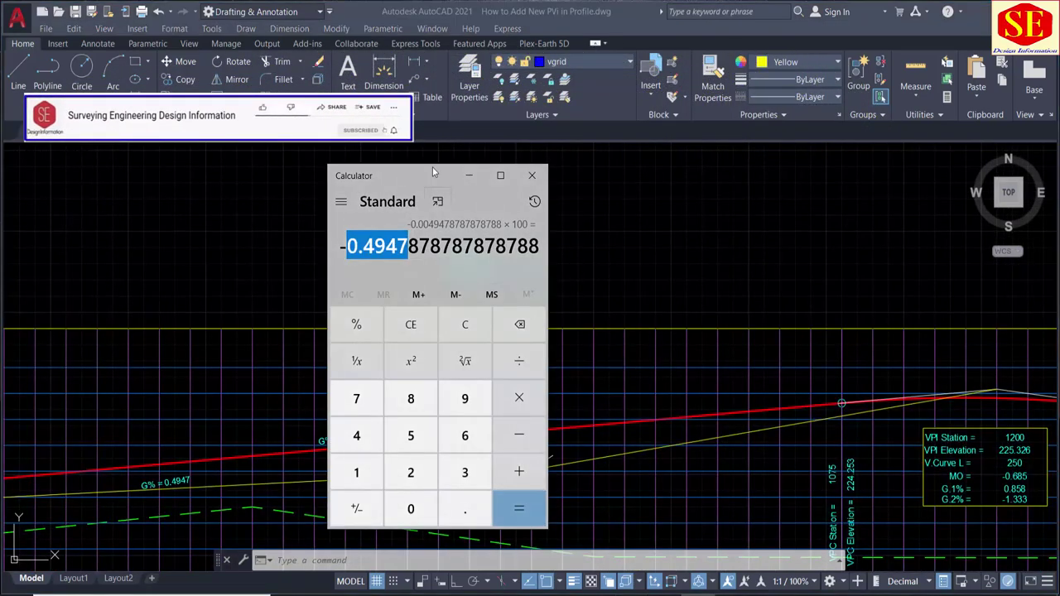
{"action": "left_click_drag", "start_coordinate": [425, 188], "coordinate": [247, 198]}
{"action": "key", "text": "Escape"}
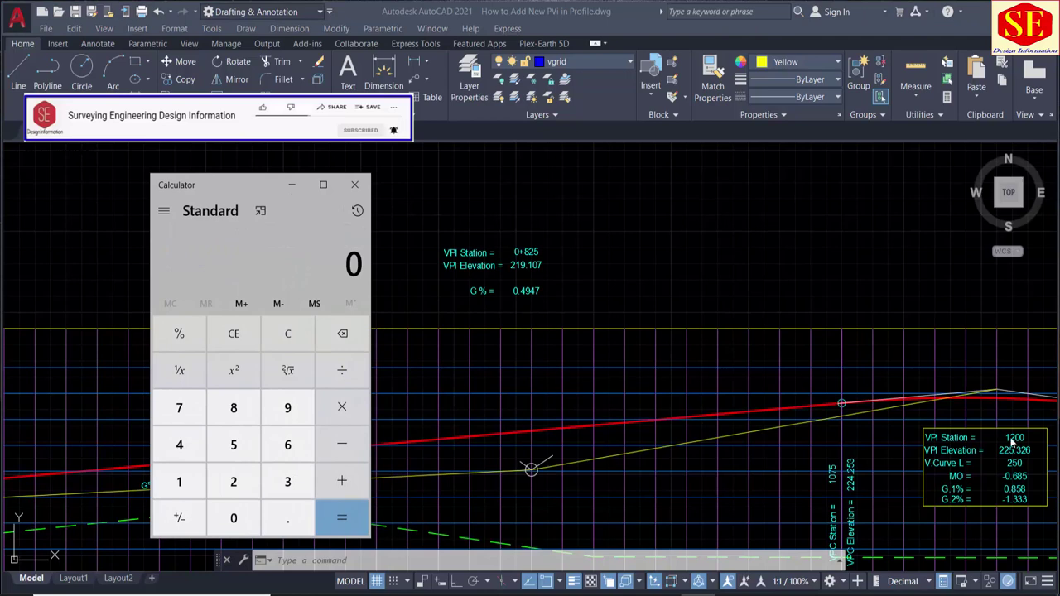
{"action": "scroll", "coordinate": [1012, 443], "scroll_direction": "up", "scroll_amount": 3}
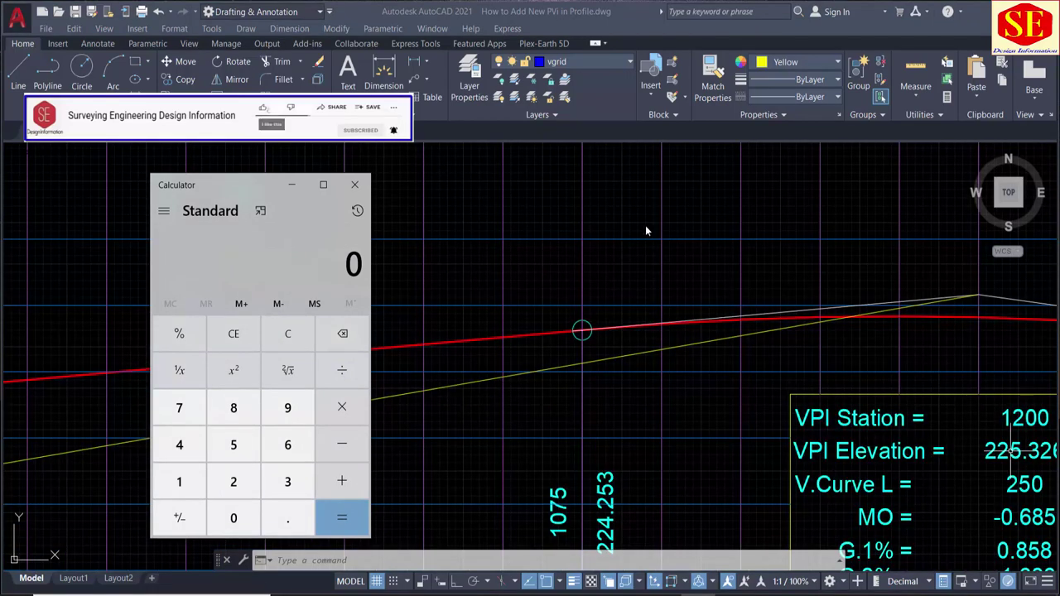
{"action": "left_click", "coordinate": [828, 331]}
{"action": "scroll", "coordinate": [819, 344], "scroll_direction": "up", "scroll_amount": 2}
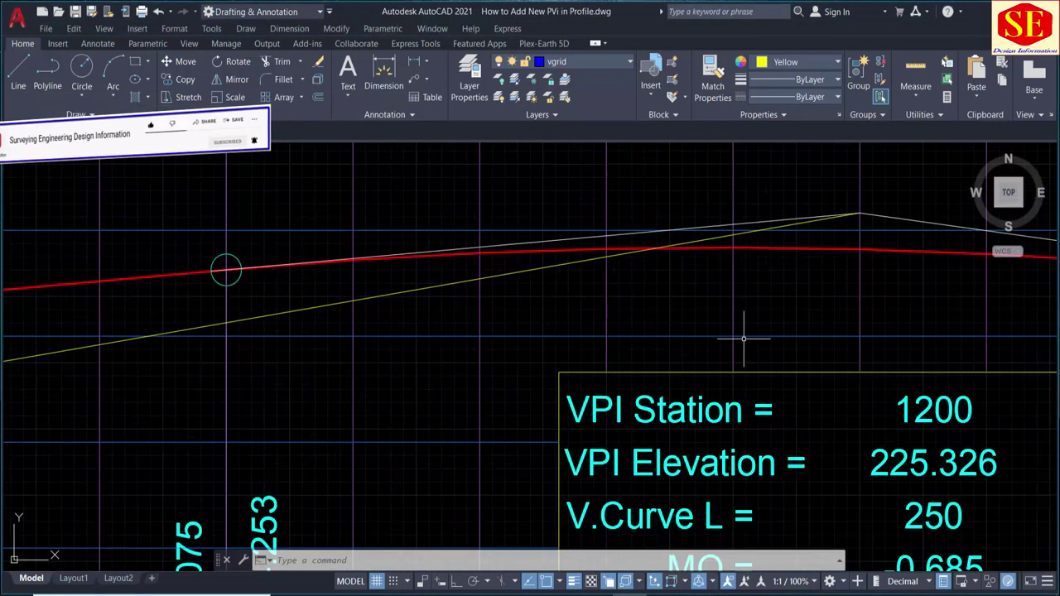
{"action": "key", "text": "alt+Tab"}
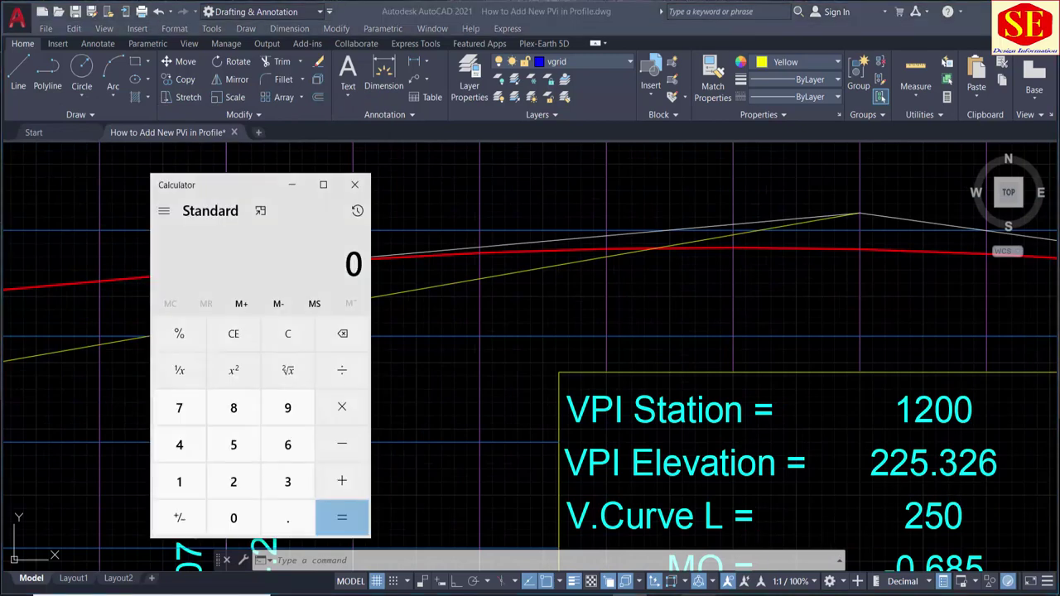
{"action": "type", "text": "225"}
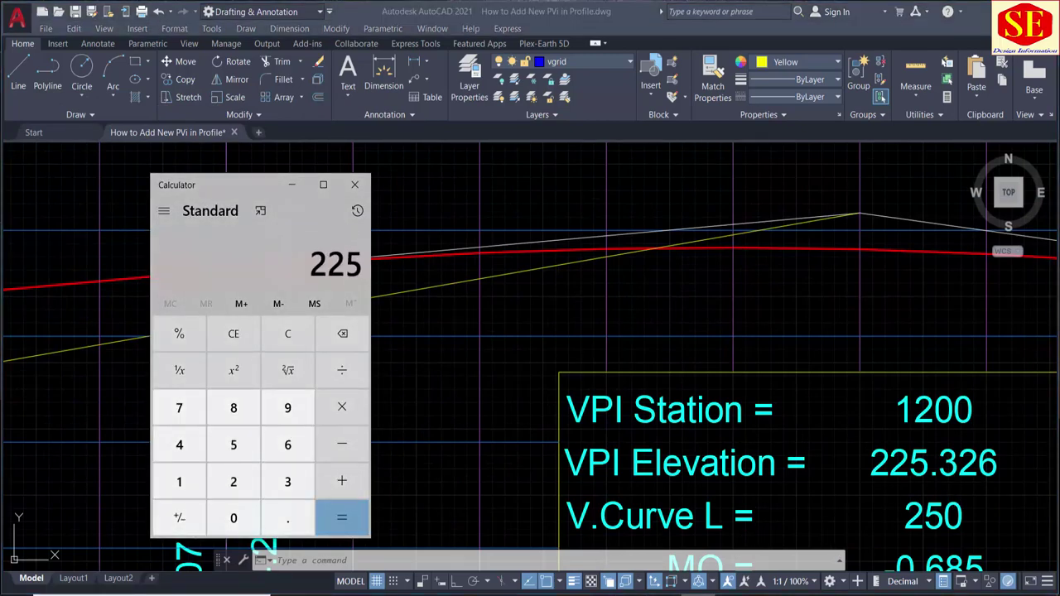
{"action": "type", "text": ".326 -"}
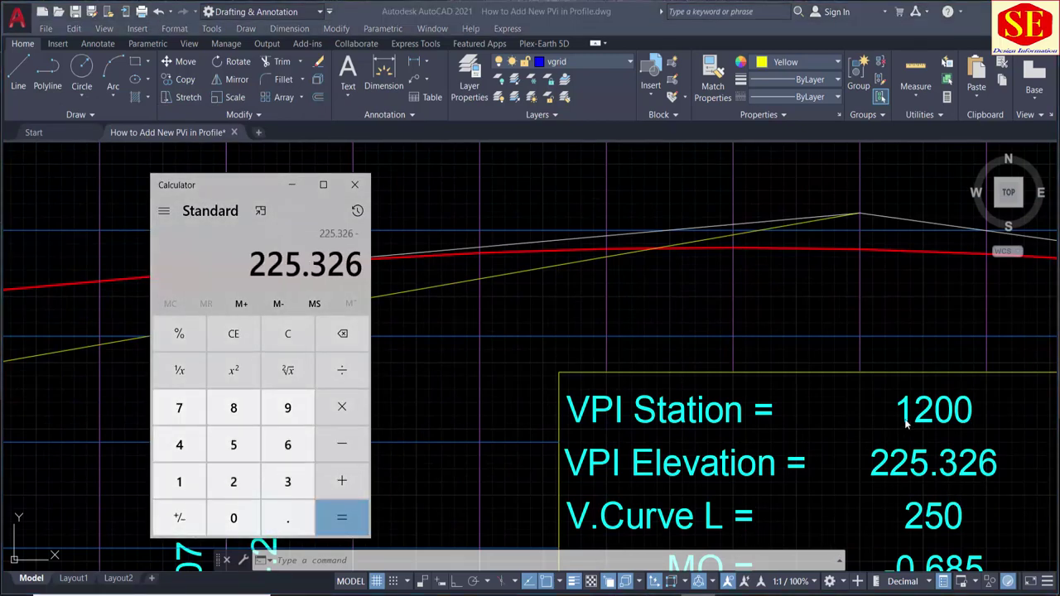
{"action": "scroll", "coordinate": [907, 424], "scroll_direction": "down", "scroll_amount": 3}
{"action": "scroll", "coordinate": [592, 294], "scroll_direction": "up", "scroll_amount": 3}
{"action": "type", "text": "2"}
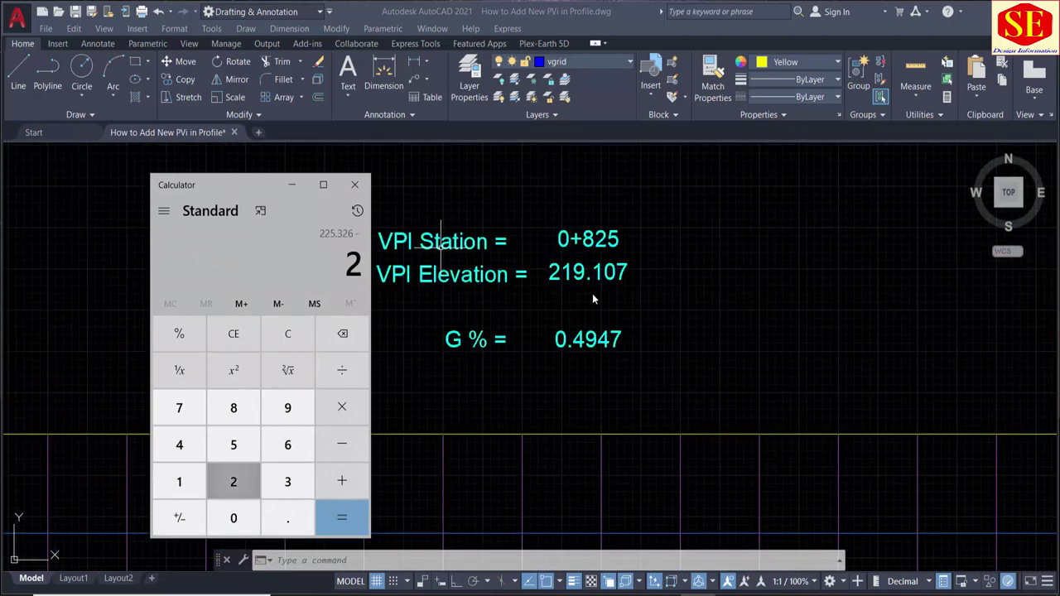
{"action": "type", "text": "19.1"}
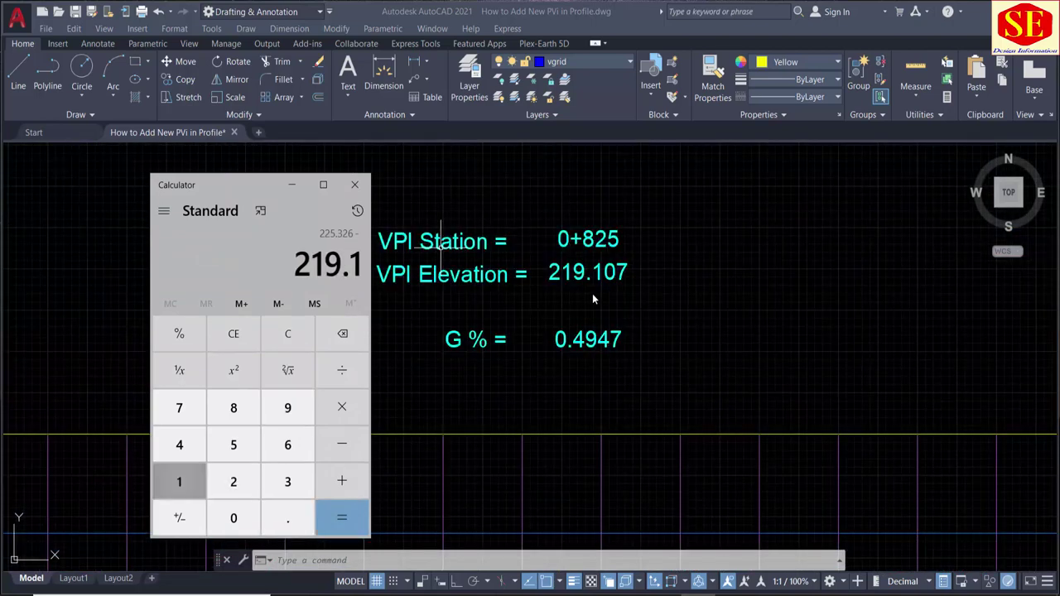
{"action": "type", "text": "07"}
{"action": "key", "text": "Return"}
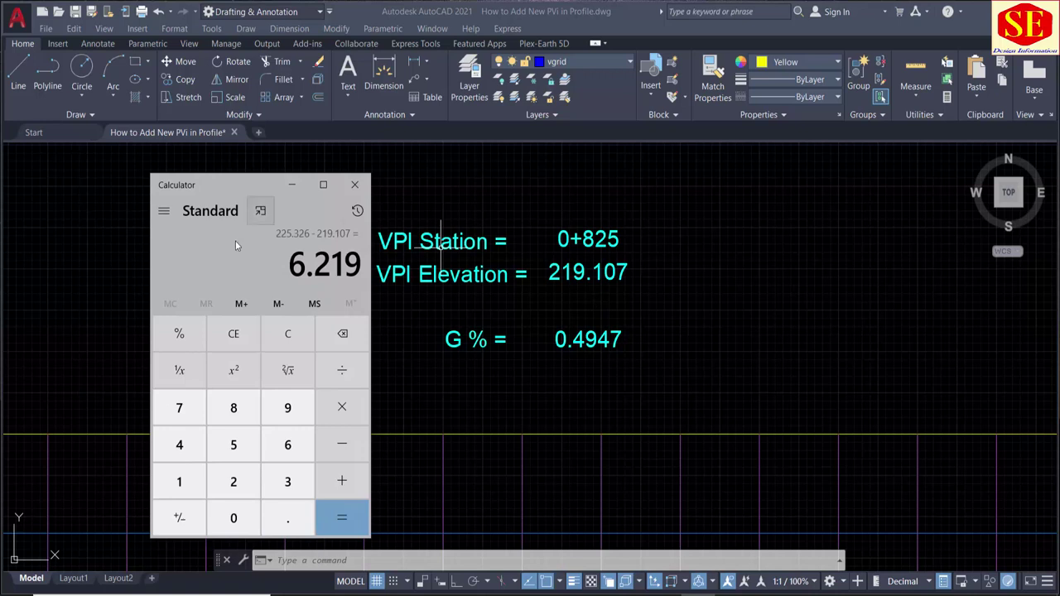
- Copy the 6.219 result and return to the drawing
{"action": "left_click", "coordinate": [336, 370]}
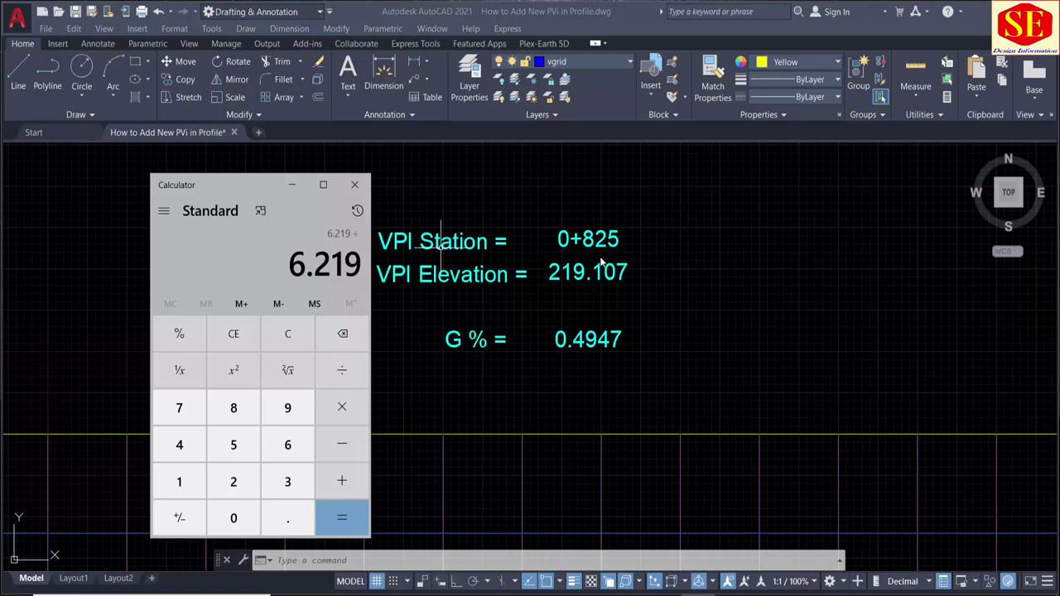
{"action": "left_click_drag", "start_coordinate": [290, 259], "coordinate": [361, 267]}
{"action": "key", "text": "ctrl+c"}
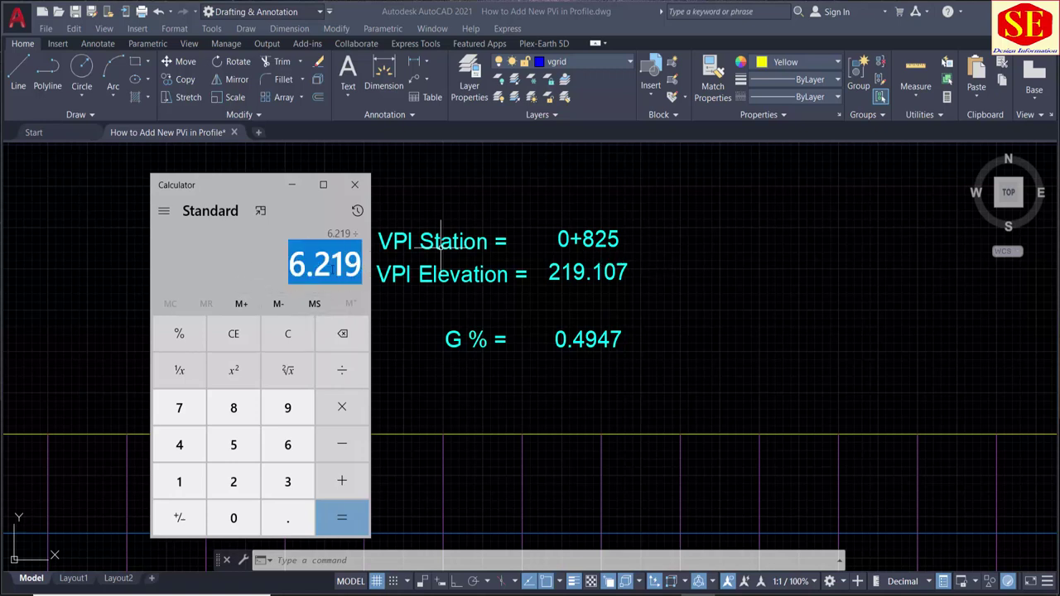
{"action": "right_click", "coordinate": [330, 271]}
{"action": "left_click", "coordinate": [365, 283]}
{"action": "left_click", "coordinate": [711, 313]}
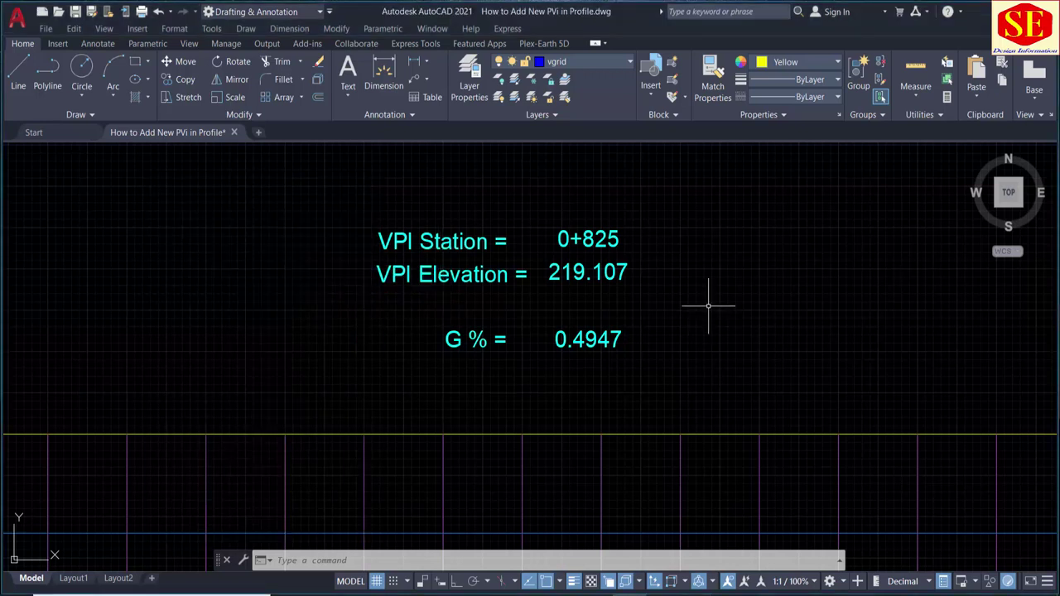
{"action": "left_click", "coordinate": [555, 561]}
- Paste 6.219 as a multiline text label beside the VPI Station 0+825 label
{"action": "type", "text": "tmt"}
{"action": "key", "text": "Return"}
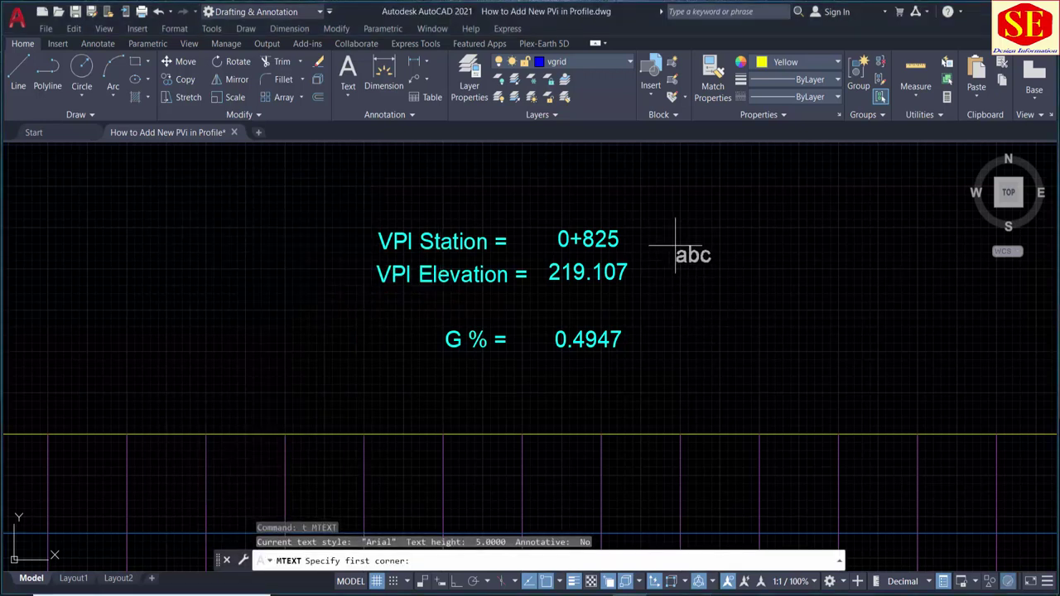
{"action": "left_click", "coordinate": [674, 244]}
{"action": "left_click", "coordinate": [843, 273]}
{"action": "right_click", "coordinate": [735, 243]}
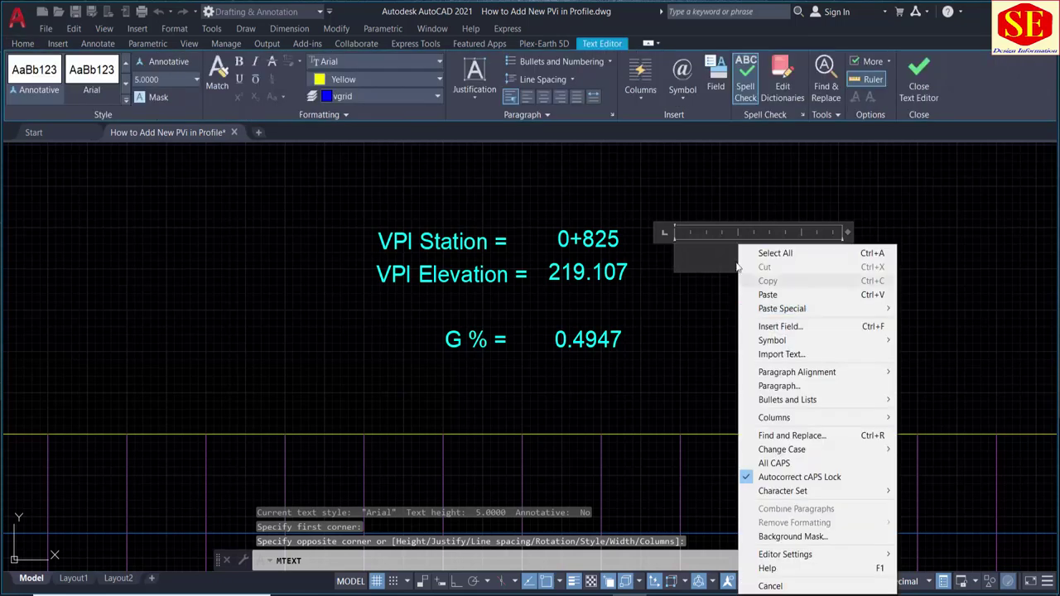
{"action": "left_click", "coordinate": [753, 296]}
{"action": "left_click", "coordinate": [735, 323]}
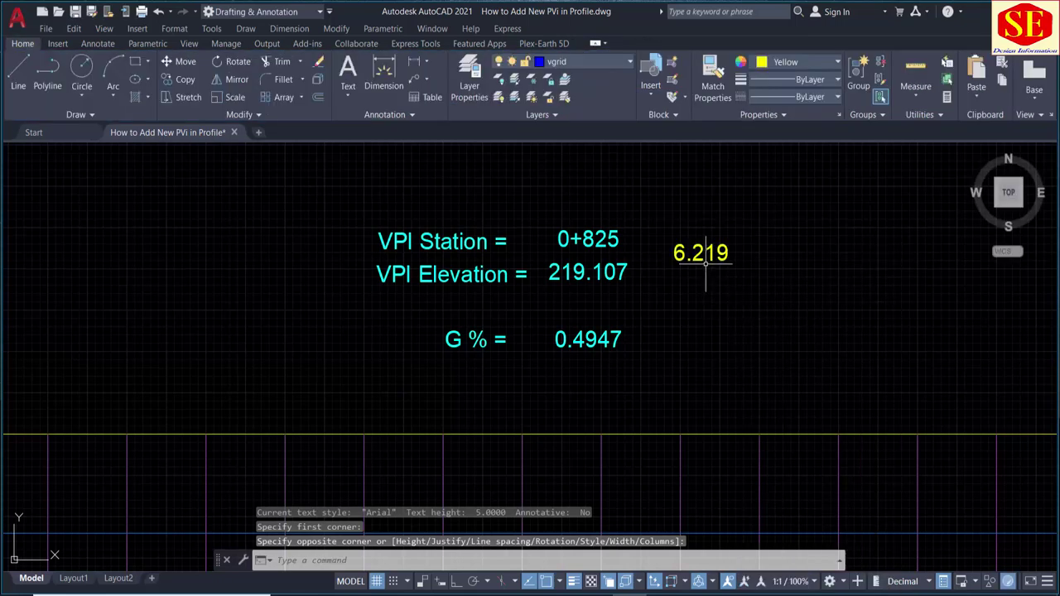
{"action": "scroll", "coordinate": [703, 279], "scroll_direction": "down", "scroll_amount": 3}
{"action": "scroll", "coordinate": [588, 267], "scroll_direction": "up", "scroll_amount": 3}
{"action": "scroll", "coordinate": [569, 264], "scroll_direction": "down", "scroll_amount": 2}
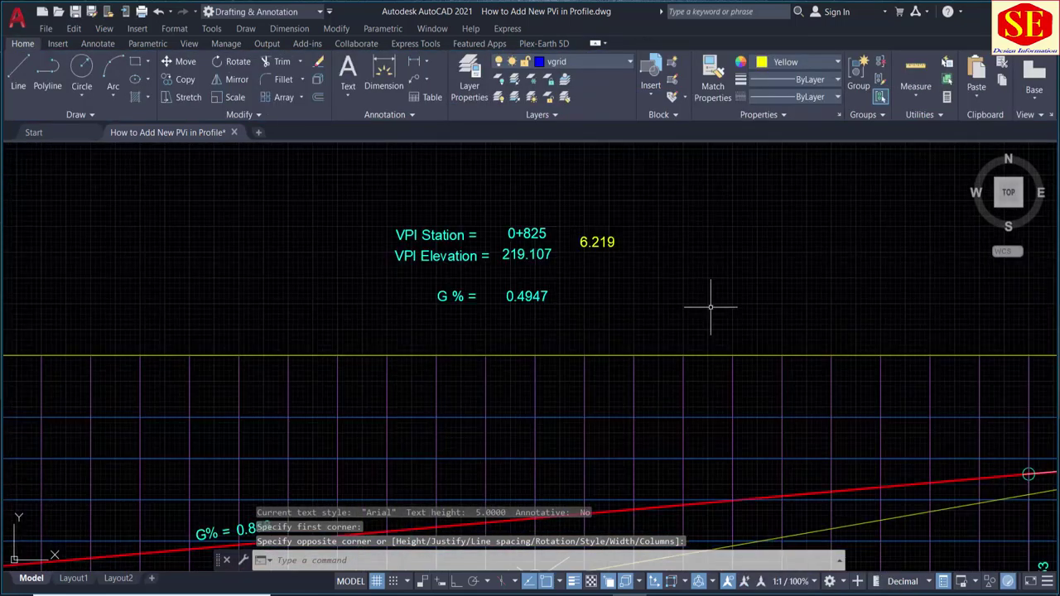
{"action": "scroll", "coordinate": [577, 250], "scroll_direction": "up", "scroll_amount": 4}
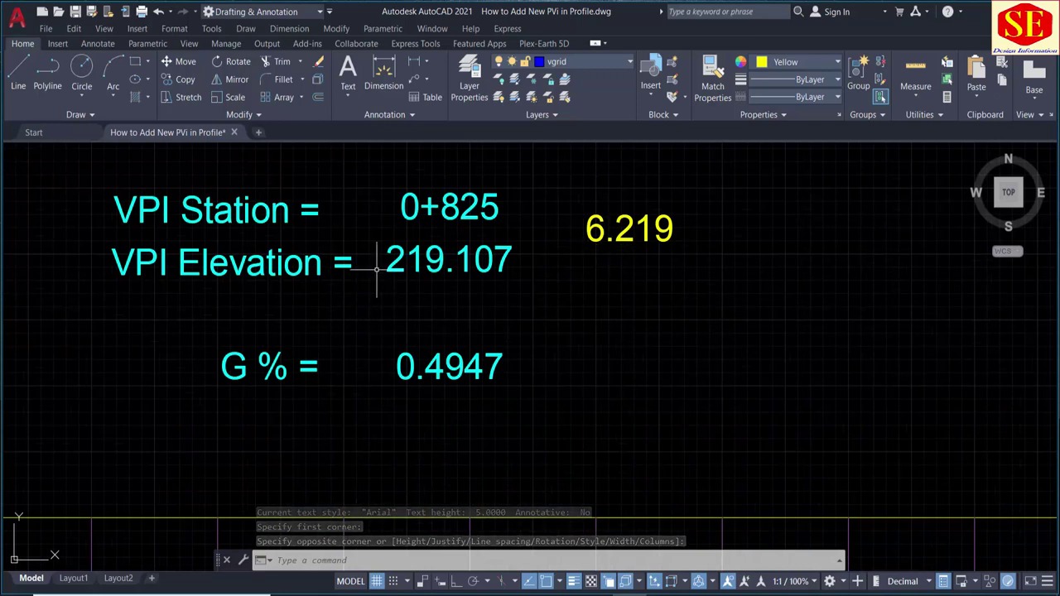
{"action": "key", "text": "alt+Tab"}
- Compute 825 − 1200 in Calculator, giving −375
{"action": "key", "text": "Escape"}
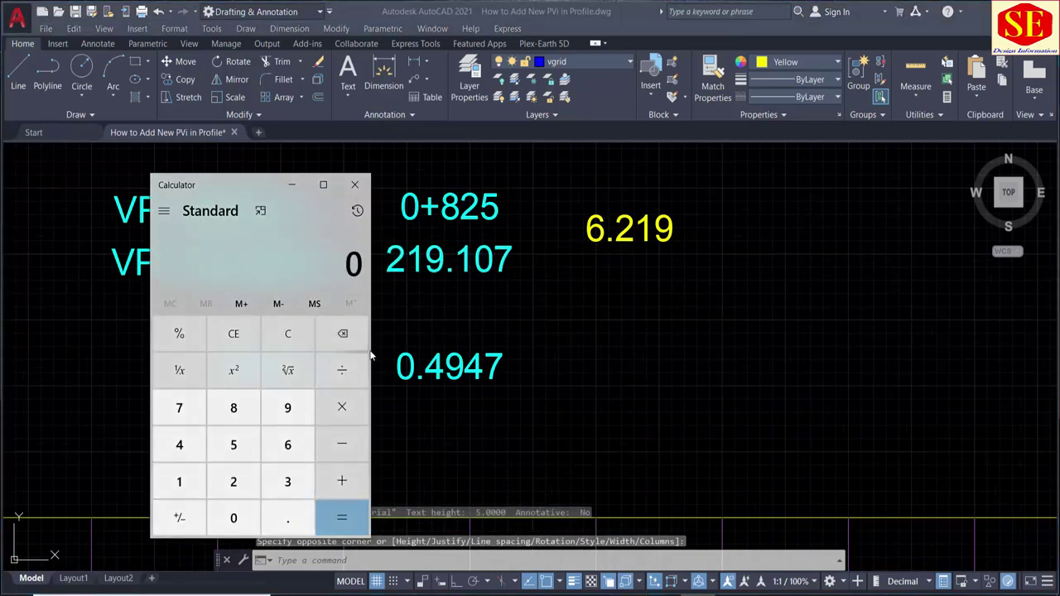
{"action": "type", "text": "825"}
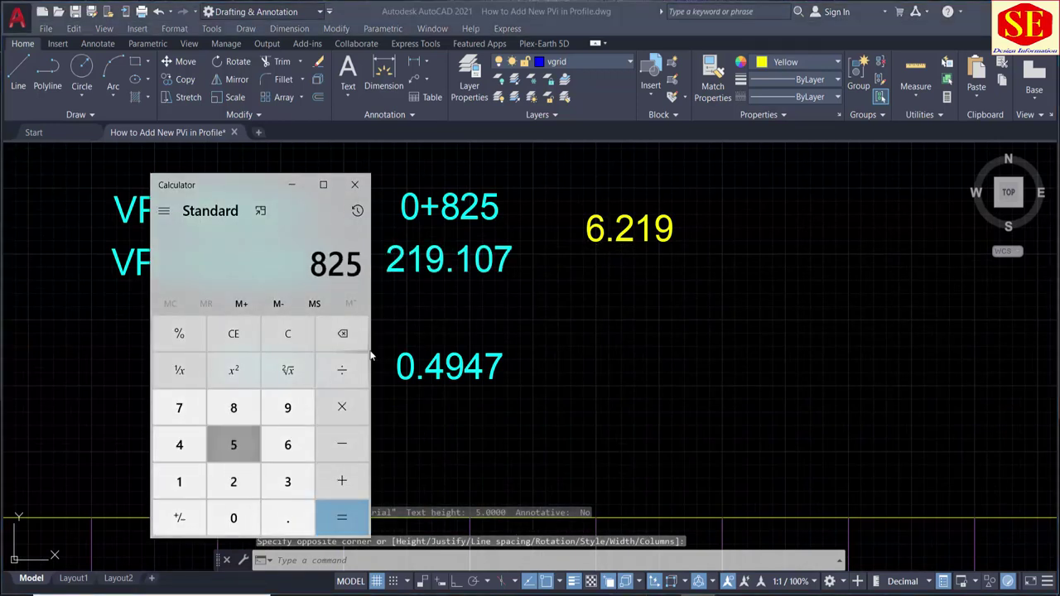
{"action": "type", "text": "-/"}
{"action": "scroll", "coordinate": [484, 300], "scroll_direction": "down", "scroll_amount": 3}
{"action": "scroll", "coordinate": [484, 300], "scroll_direction": "down", "scroll_amount": 2}
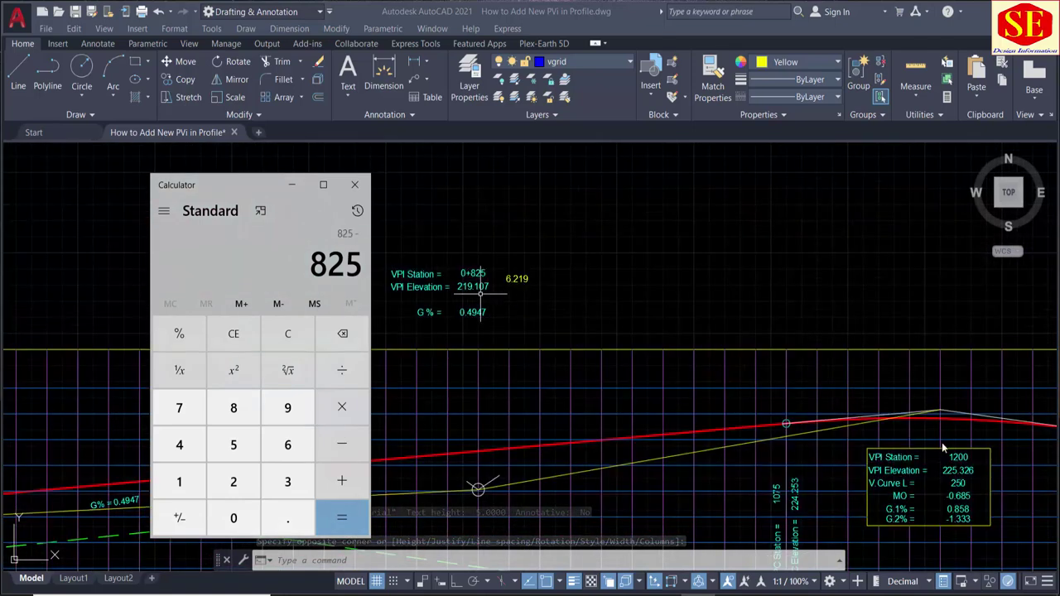
{"action": "scroll", "coordinate": [952, 469], "scroll_direction": "up", "scroll_amount": 5}
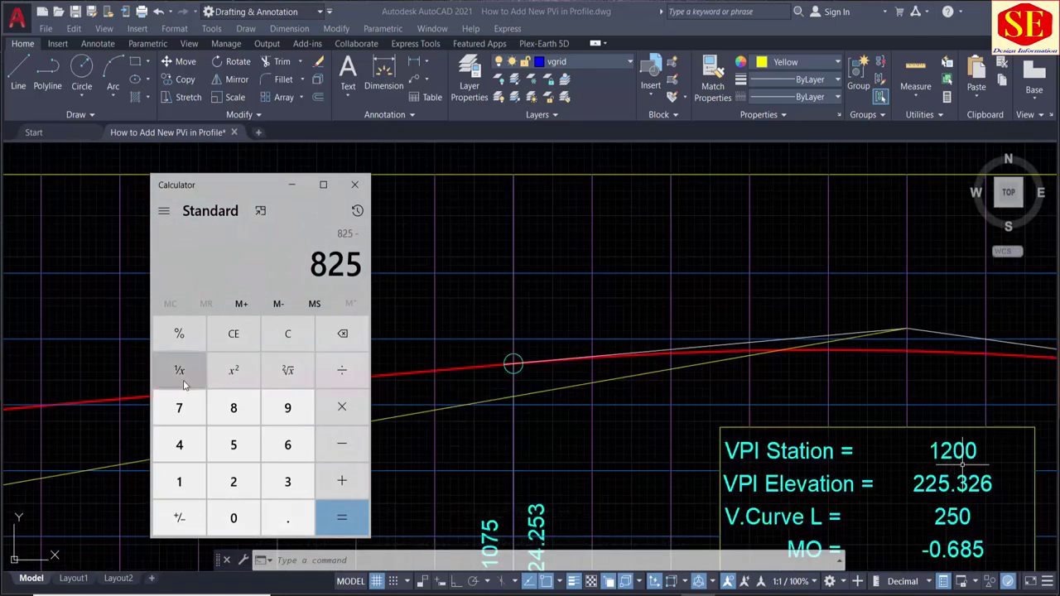
{"action": "type", "text": "1,200"}
{"action": "key", "text": "Return"}
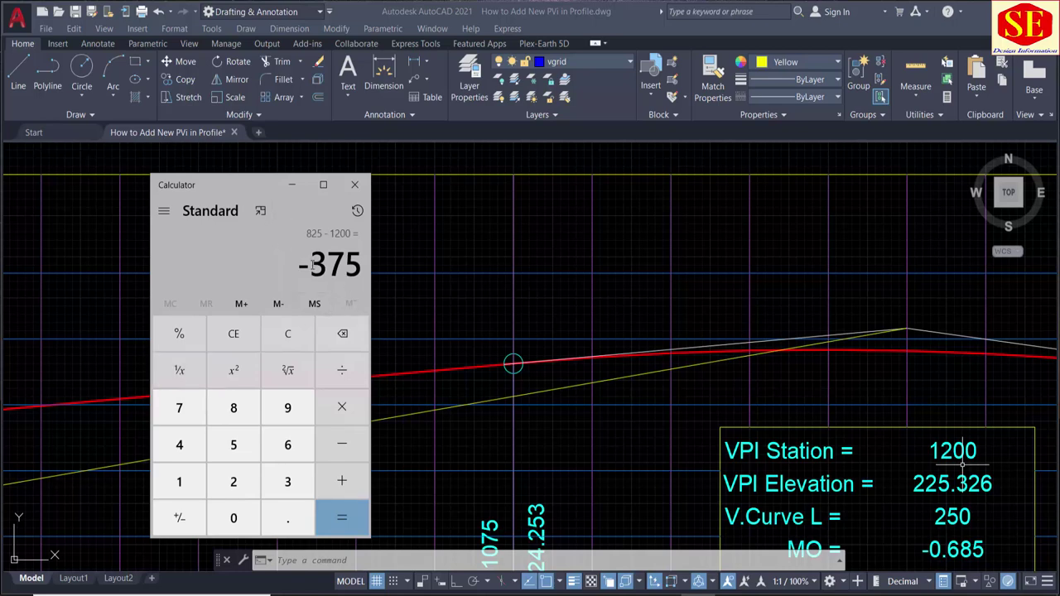
- Copy 375, close Calculator, and bring the 0+825 labels into view
{"action": "double_click", "coordinate": [323, 265]}
{"action": "right_click", "coordinate": [339, 272]}
{"action": "left_click", "coordinate": [372, 279]}
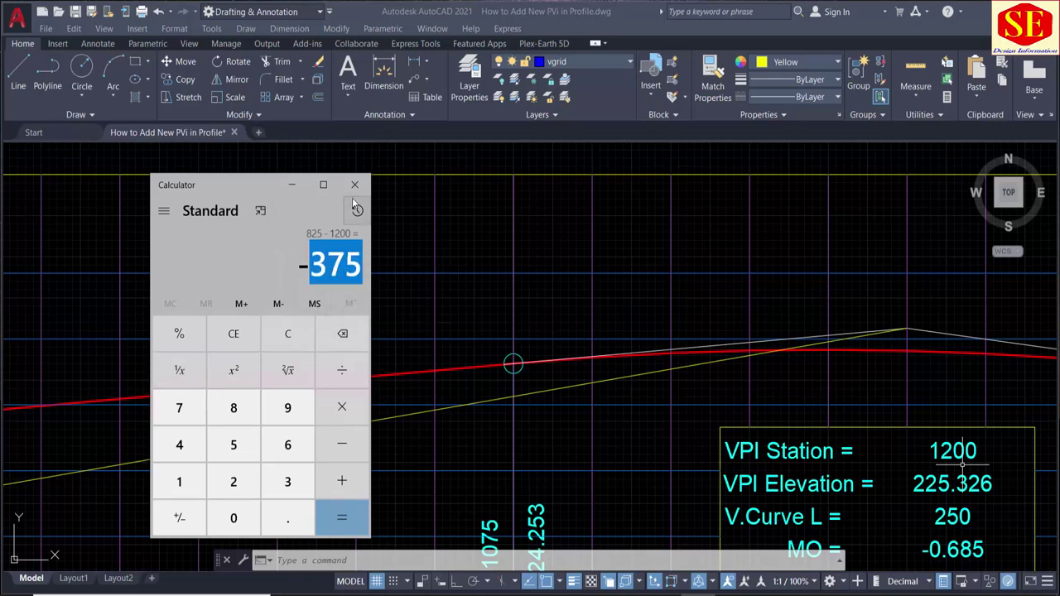
{"action": "left_click", "coordinate": [355, 185]}
{"action": "scroll", "coordinate": [389, 294], "scroll_direction": "down", "scroll_amount": 4}
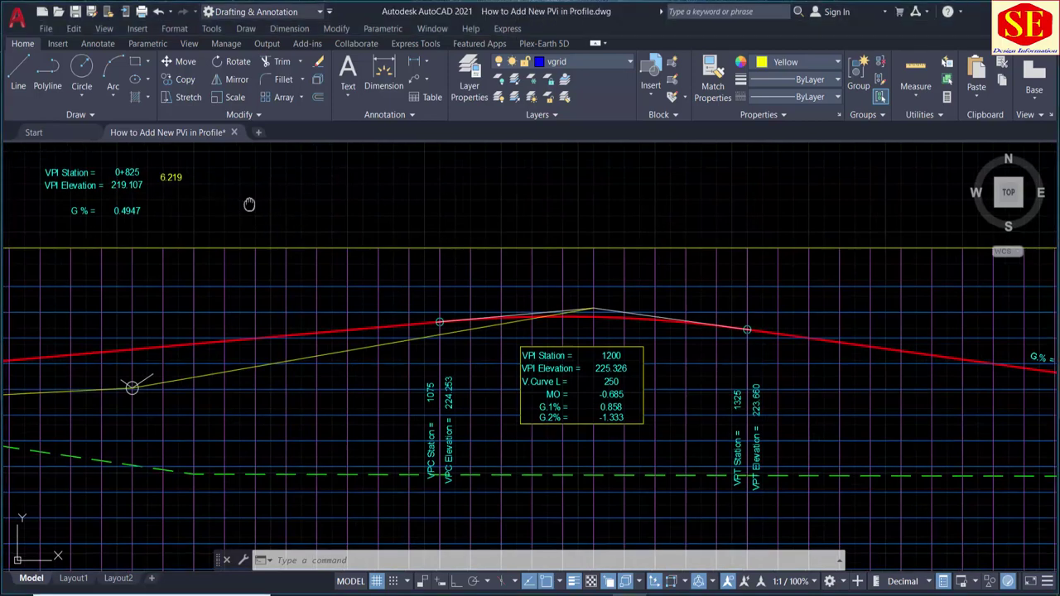
{"action": "middle_click_drag", "start_coordinate": [249, 204], "coordinate": [313, 221]}
{"action": "scroll", "coordinate": [313, 221], "scroll_direction": "up", "scroll_amount": 4}
- Copy the yellow 6.219 label to a spot just below itself
{"action": "type", "text": "o"}
{"action": "key", "text": "Return"}
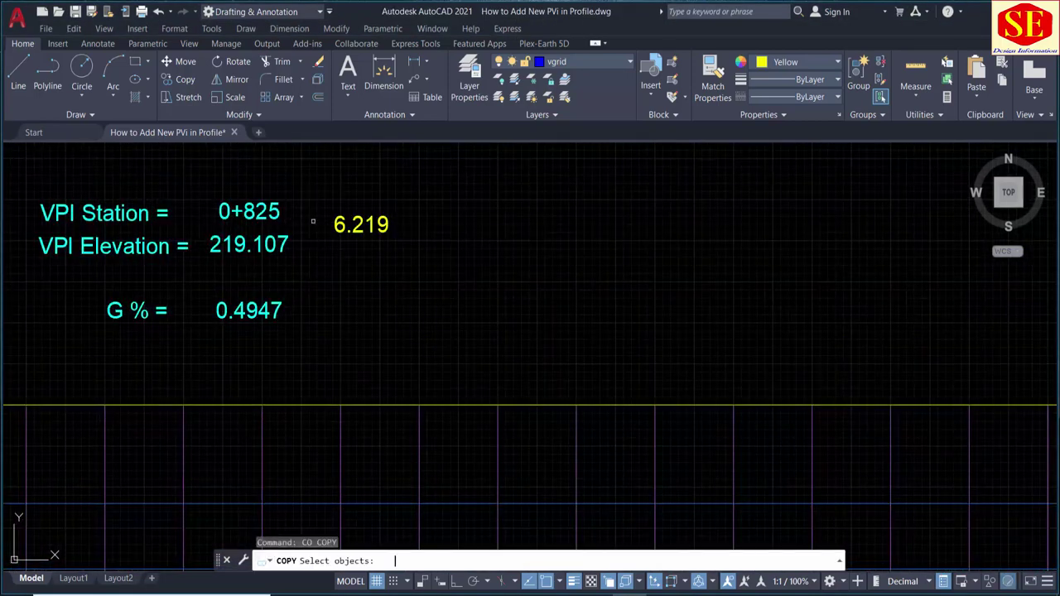
{"action": "left_click", "coordinate": [354, 224]}
{"action": "key", "text": "Return"}
{"action": "left_click", "coordinate": [441, 240]}
{"action": "left_click", "coordinate": [438, 279]}
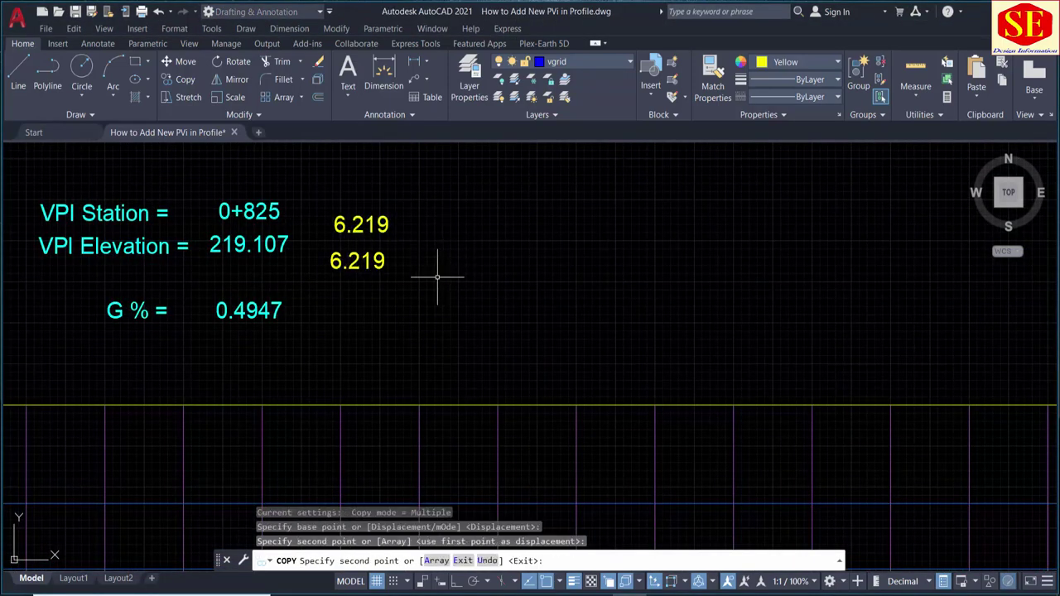
{"action": "key", "text": "Escape"}
- Replace the copied label's text with 375
{"action": "double_click", "coordinate": [395, 263]}
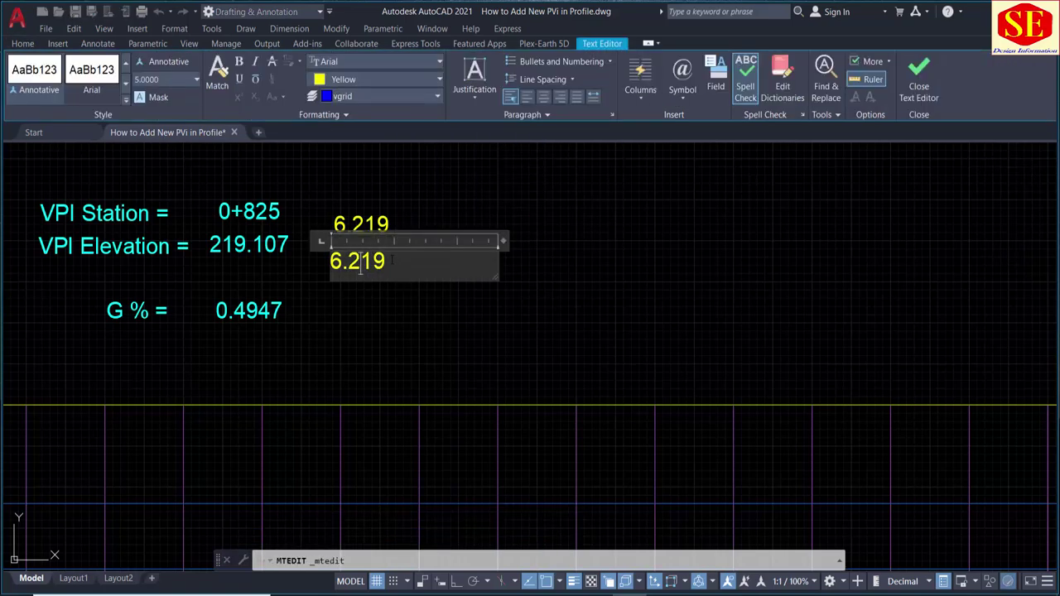
{"action": "key", "text": "ctrl+a"}
{"action": "type", "text": "375"}
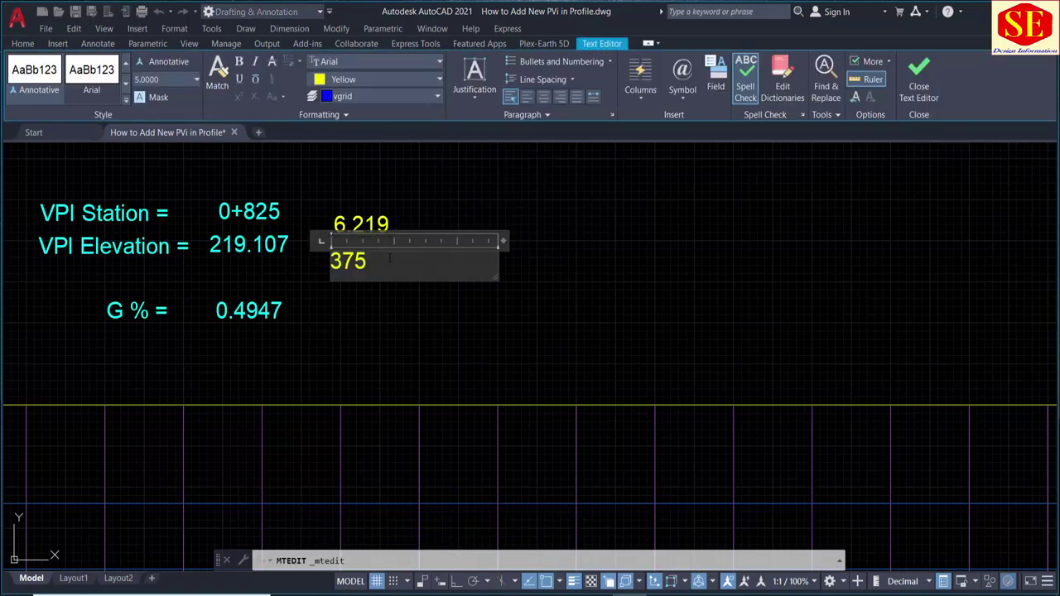
{"action": "left_click", "coordinate": [422, 339]}
{"action": "middle_click_drag", "start_coordinate": [373, 240], "coordinate": [463, 280]}
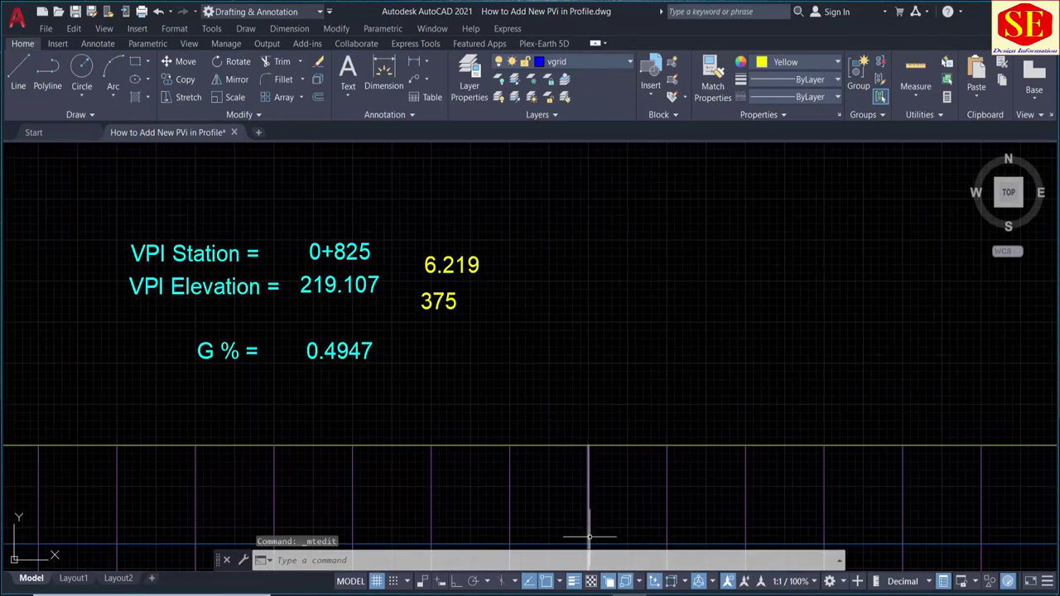
- Relaunch Windows Calculator from the Start menu
{"action": "key", "text": "super"}
{"action": "type", "text": "c"}
{"action": "key", "text": "Return"}
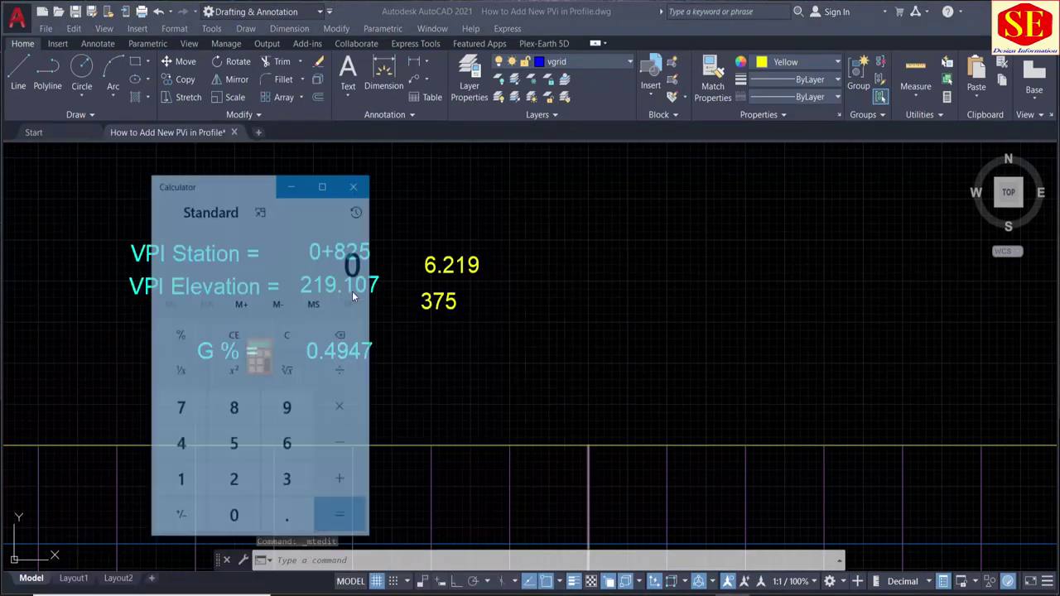
- Divide 6.219 by 375 in Calculator, giving 0.016584
{"action": "left_click", "coordinate": [288, 444]}
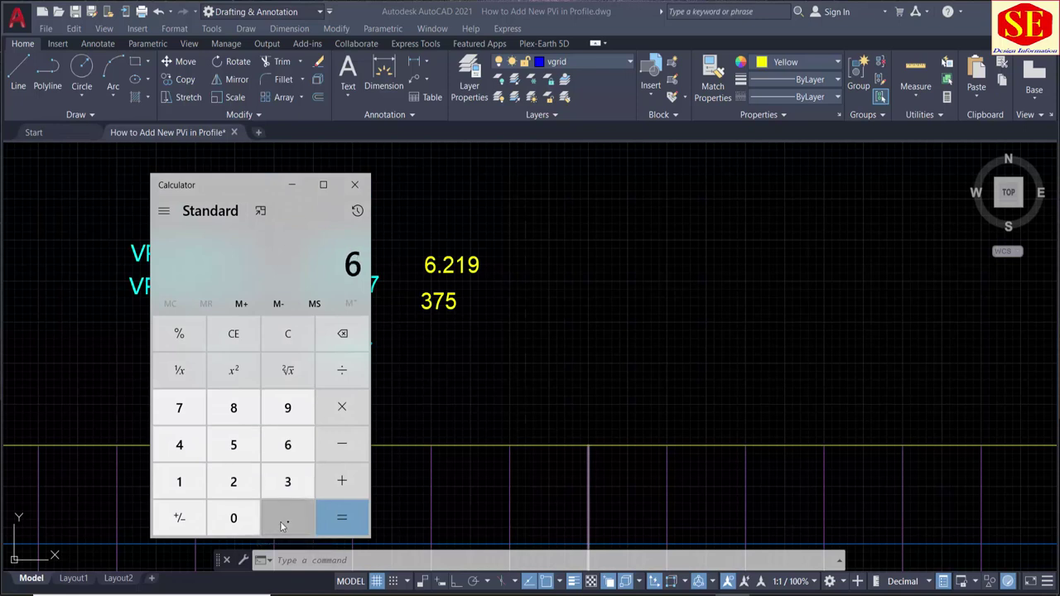
{"action": "left_click", "coordinate": [282, 523]}
{"action": "left_click", "coordinate": [231, 484]}
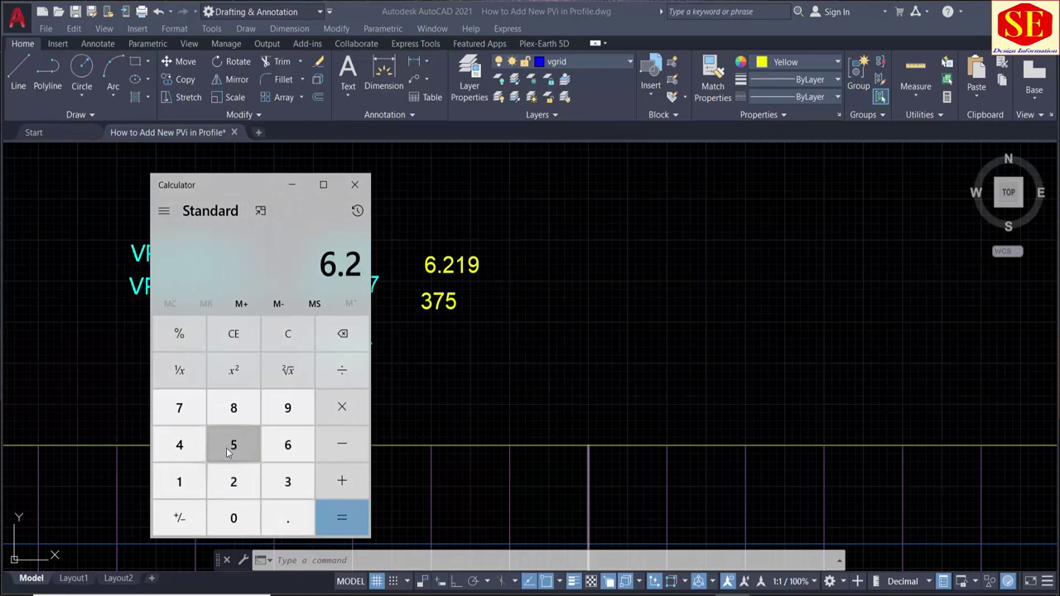
{"action": "left_click", "coordinate": [179, 481]}
{"action": "left_click", "coordinate": [287, 408]}
{"action": "left_click", "coordinate": [342, 370]}
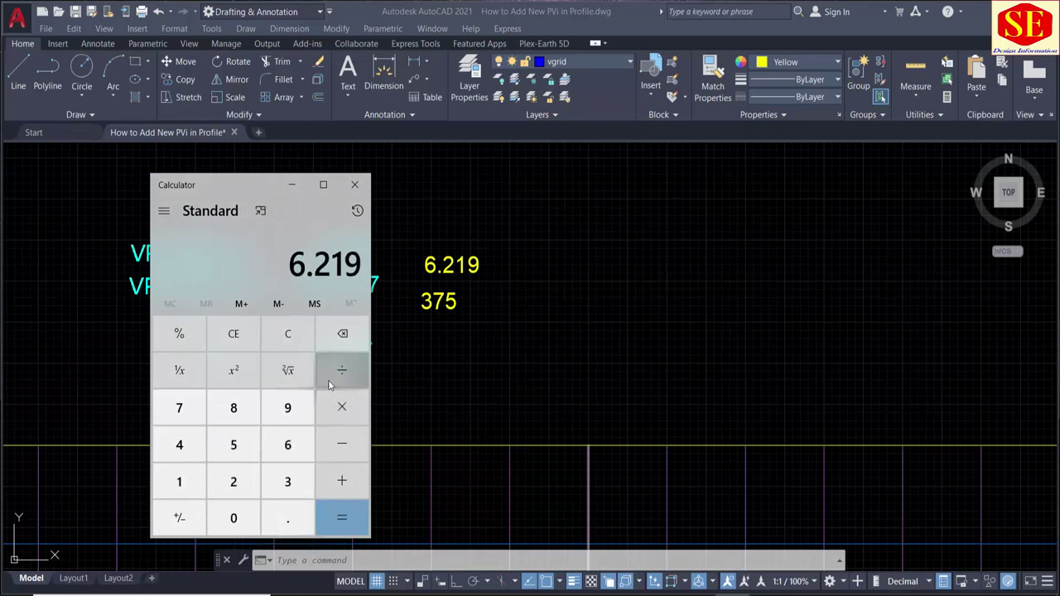
{"action": "left_click", "coordinate": [299, 470]}
{"action": "left_click", "coordinate": [179, 407]}
{"action": "left_click", "coordinate": [234, 445]}
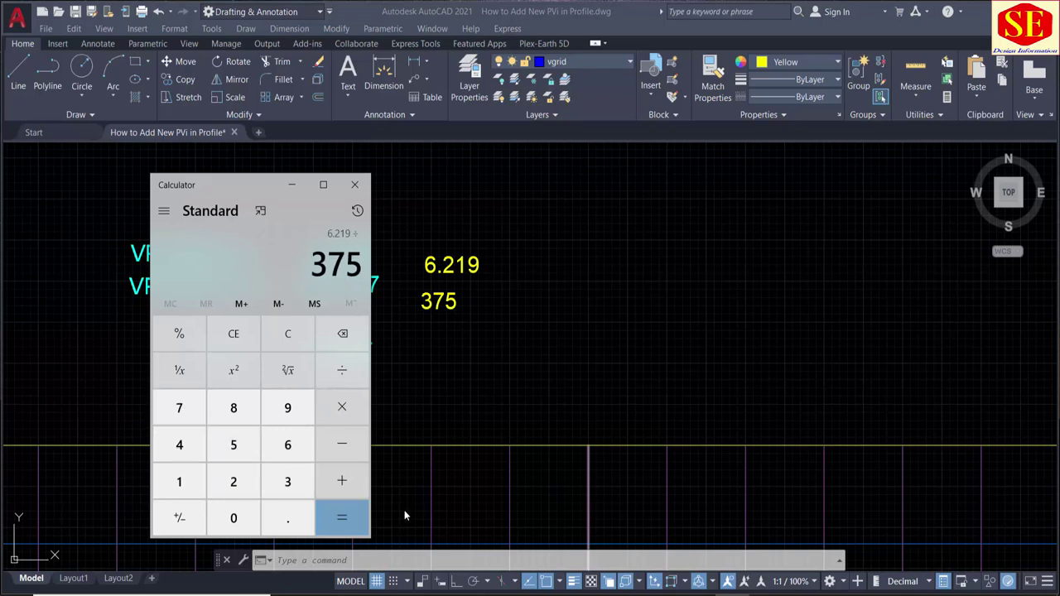
{"action": "left_click", "coordinate": [351, 521]}
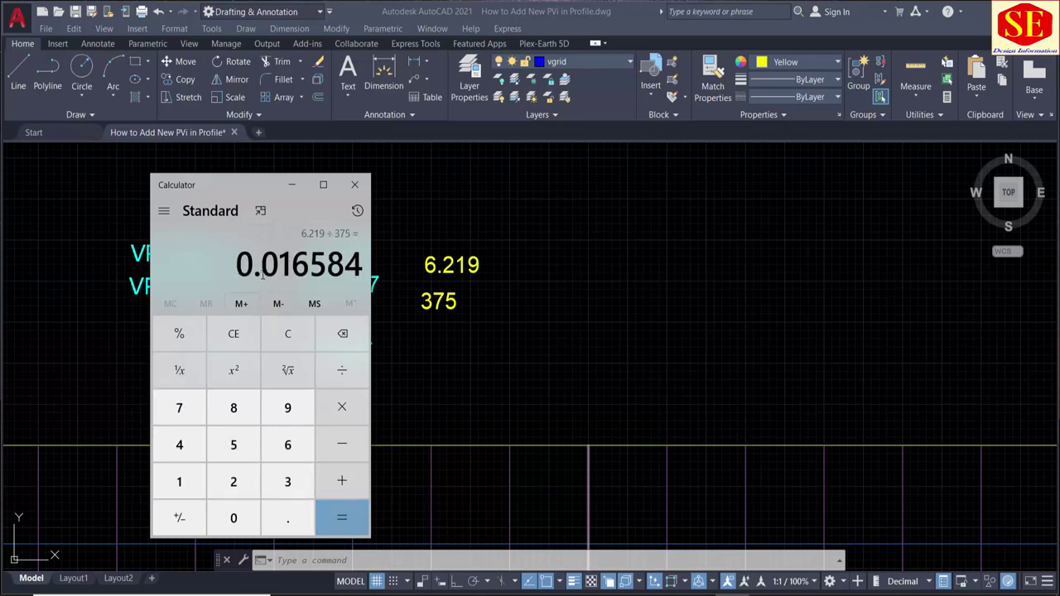
- Multiply the result by 100 to get 1.6584, then copy 1.658
{"action": "left_click", "coordinate": [341, 407]}
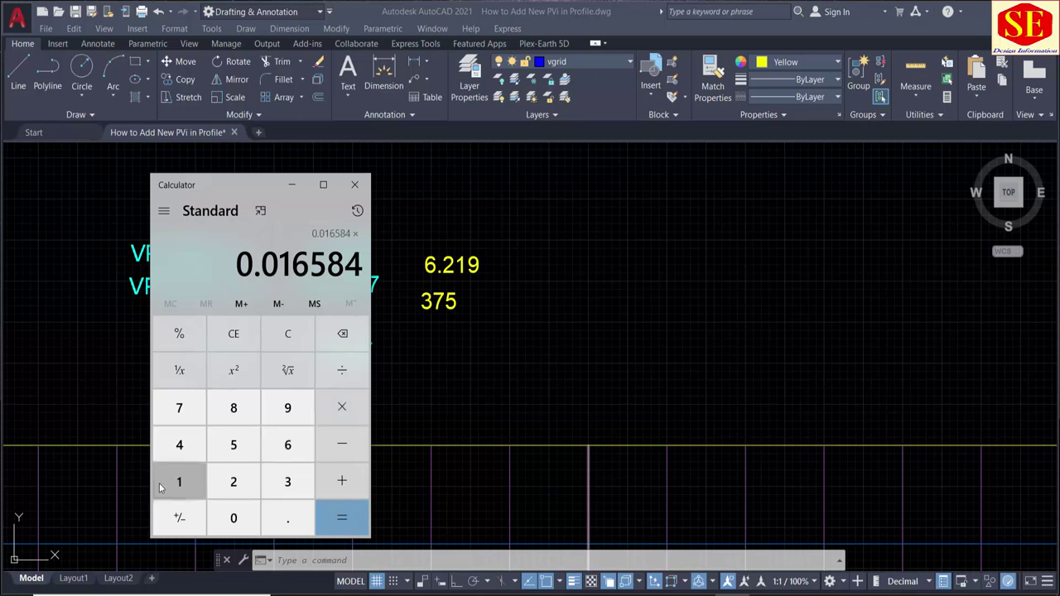
{"action": "left_click", "coordinate": [186, 494]}
{"action": "double_click", "coordinate": [230, 518]}
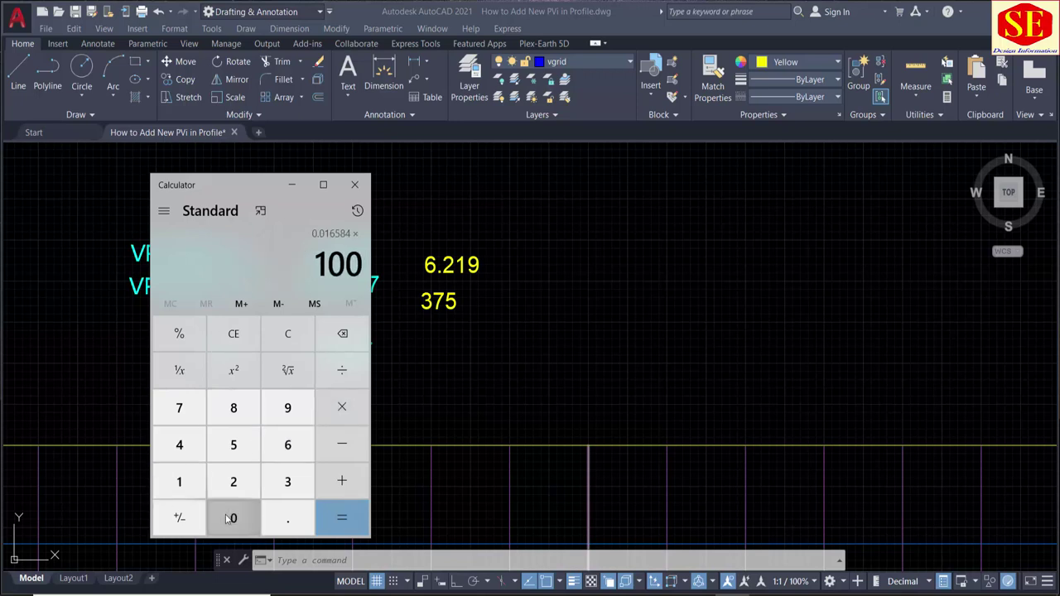
{"action": "left_click", "coordinate": [348, 525]}
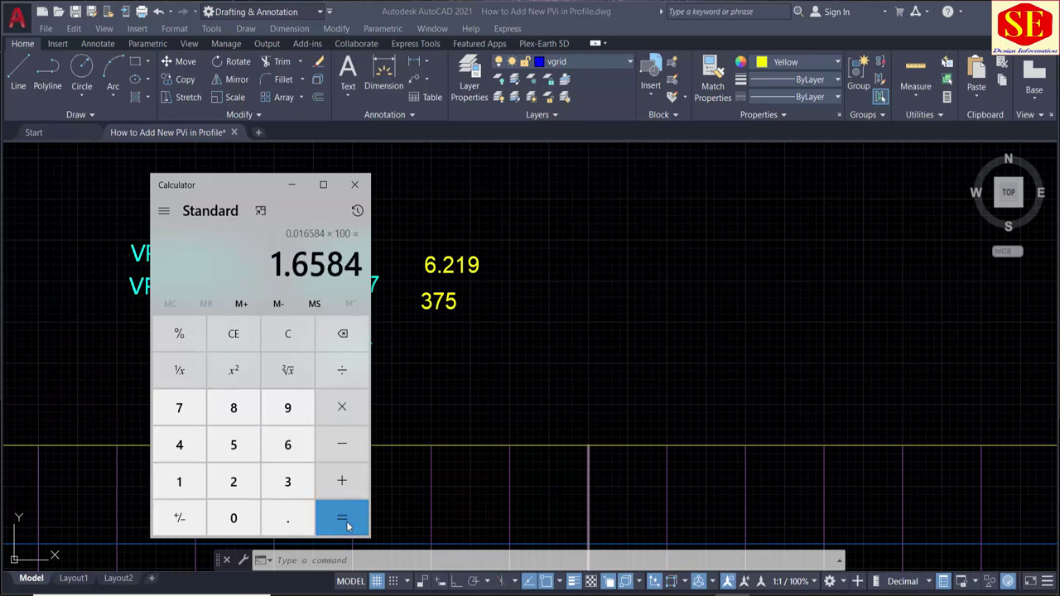
{"action": "left_click_drag", "start_coordinate": [273, 263], "coordinate": [340, 266]}
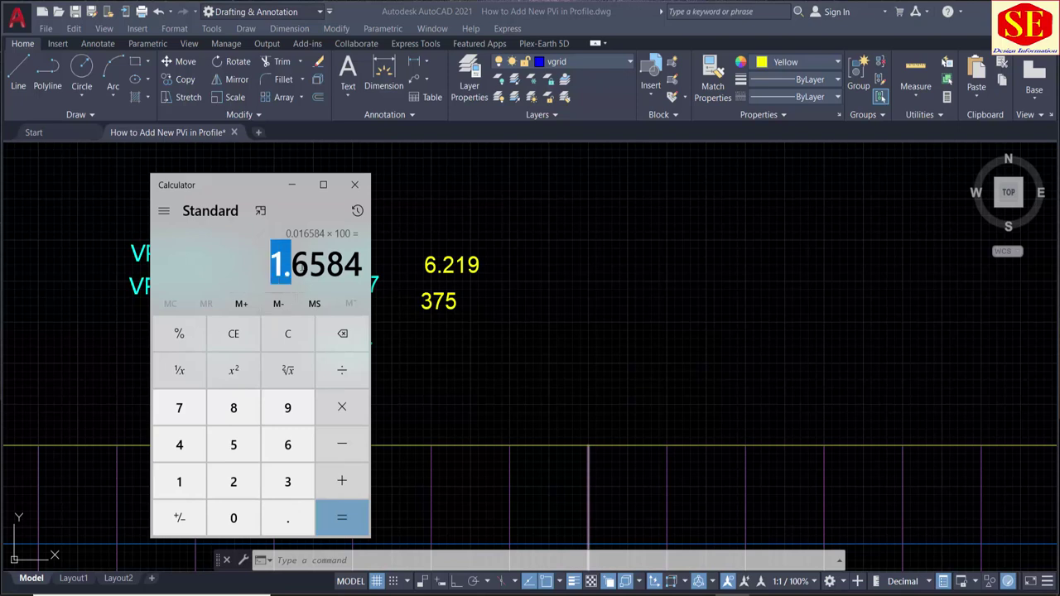
{"action": "right_click", "coordinate": [343, 267]}
{"action": "left_click", "coordinate": [362, 277]}
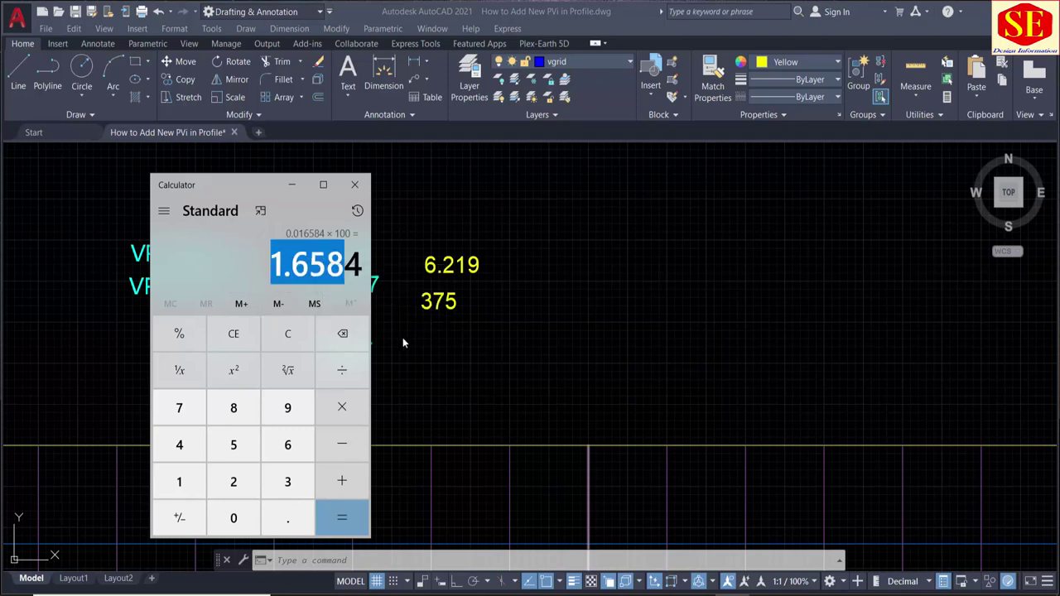
- Back in AutoCAD, begin copying the 0.4947 value, picking it and setting a base point
{"action": "left_click", "coordinate": [402, 337]}
{"action": "type", "text": "co"}
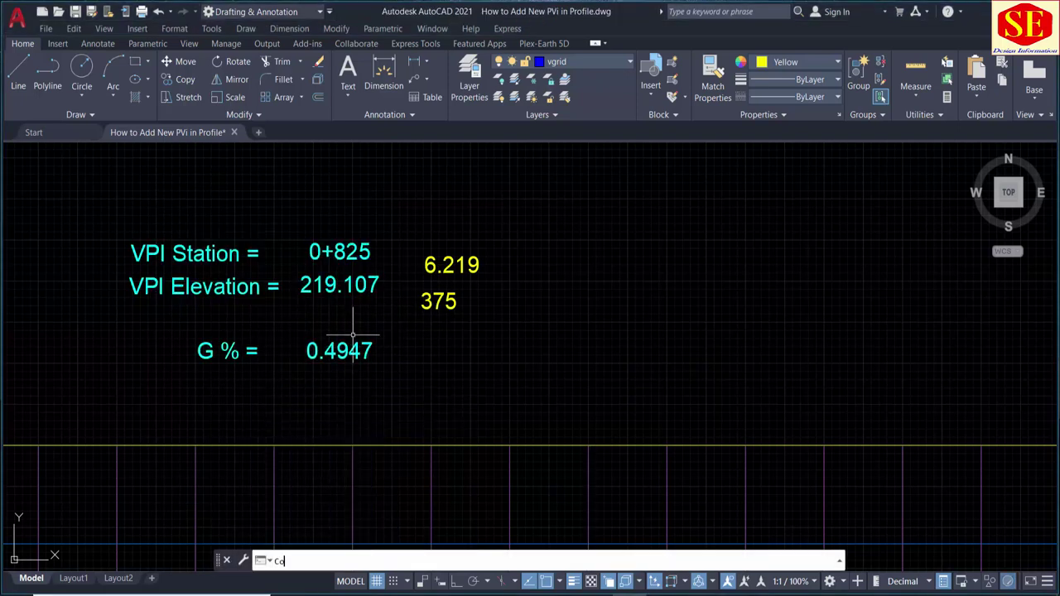
{"action": "key", "text": "Return"}
{"action": "left_click", "coordinate": [348, 351]}
{"action": "key", "text": "Return"}
{"action": "left_click", "coordinate": [428, 352]}
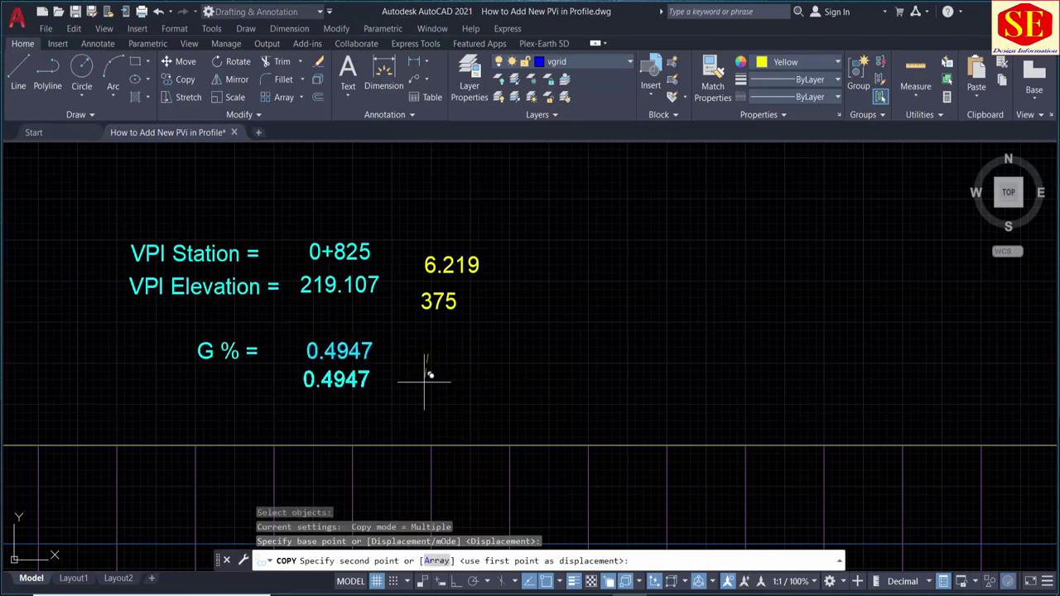
- Place the 0.4947 copy below the original and change it to 1.658
{"action": "left_click", "coordinate": [425, 380]}
{"action": "key", "text": "Escape"}
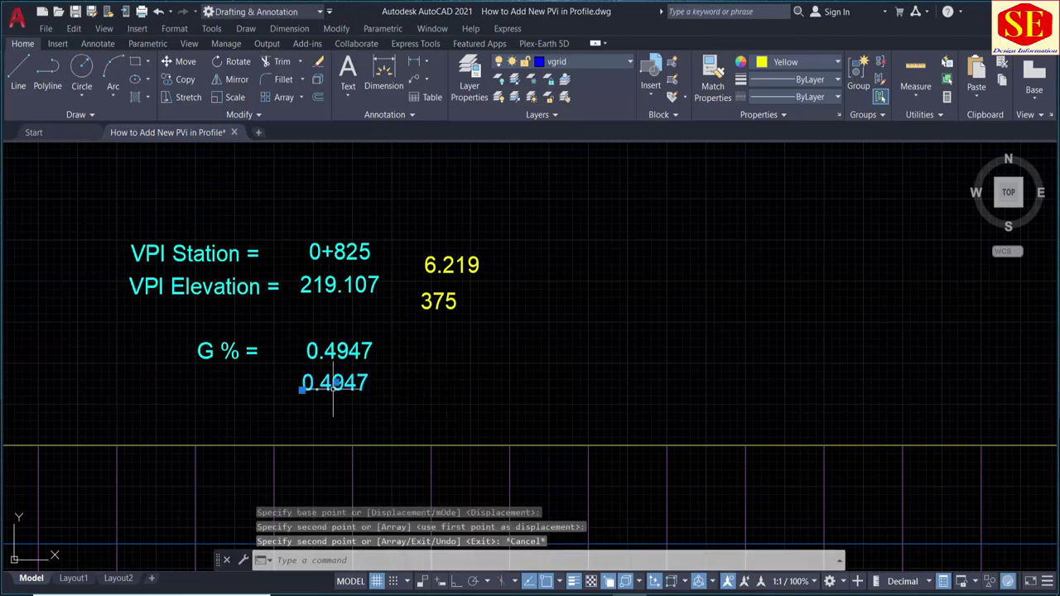
{"action": "double_click", "coordinate": [334, 385]}
{"action": "type", "text": "1.658"}
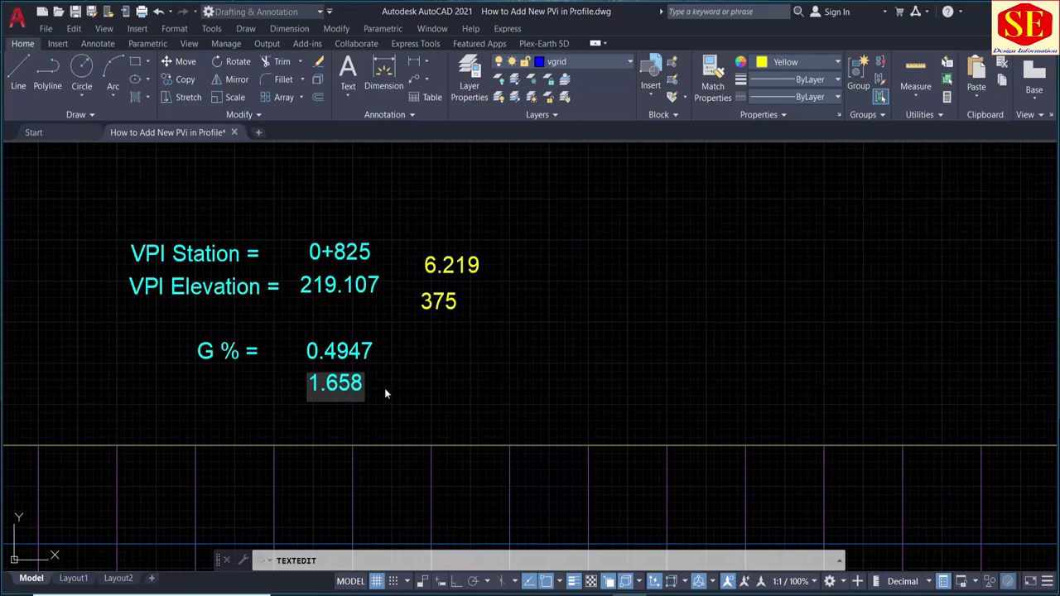
{"action": "key", "text": "Return"}
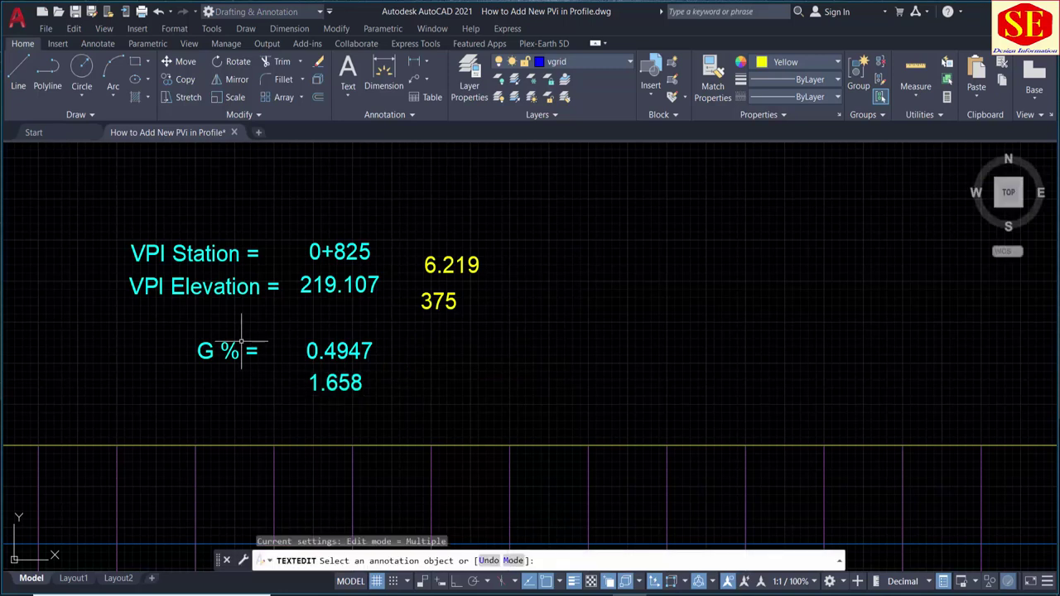
{"action": "key", "text": "Escape"}
- Copy the 'G % =' label to sit beside the new 1.658 value
{"action": "type", "text": "co"}
{"action": "key", "text": "Return"}
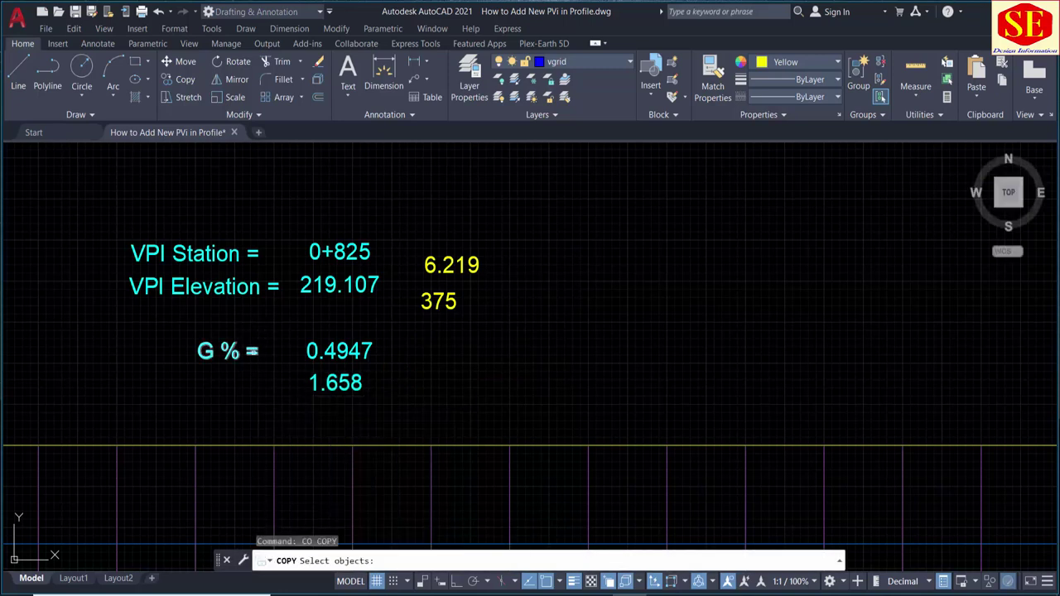
{"action": "left_click", "coordinate": [253, 352]}
{"action": "key", "text": "Return"}
{"action": "left_click", "coordinate": [287, 317]}
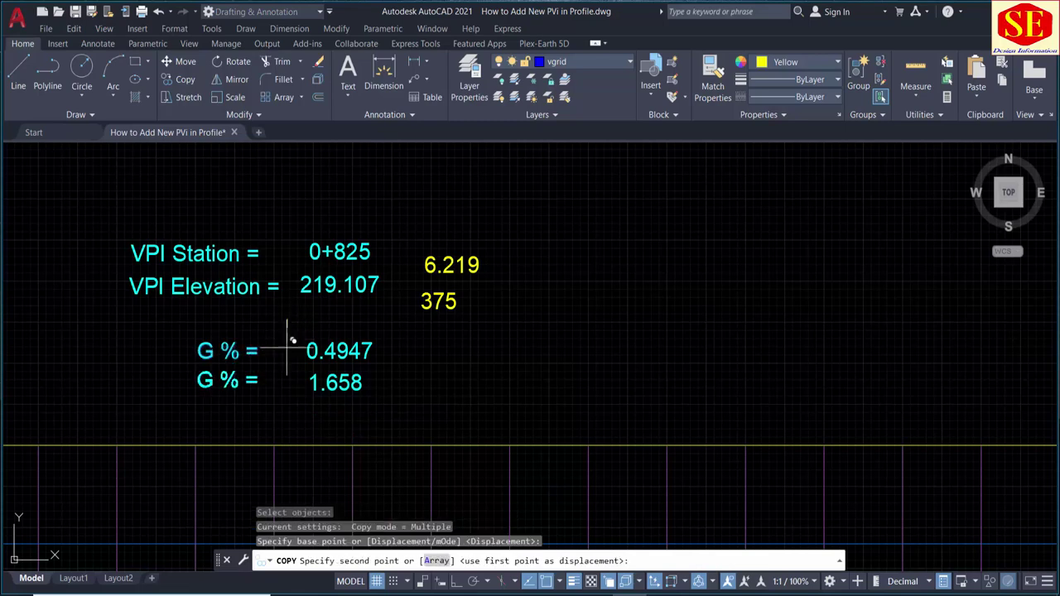
{"action": "left_click", "coordinate": [294, 351]}
{"action": "key", "text": "Escape"}
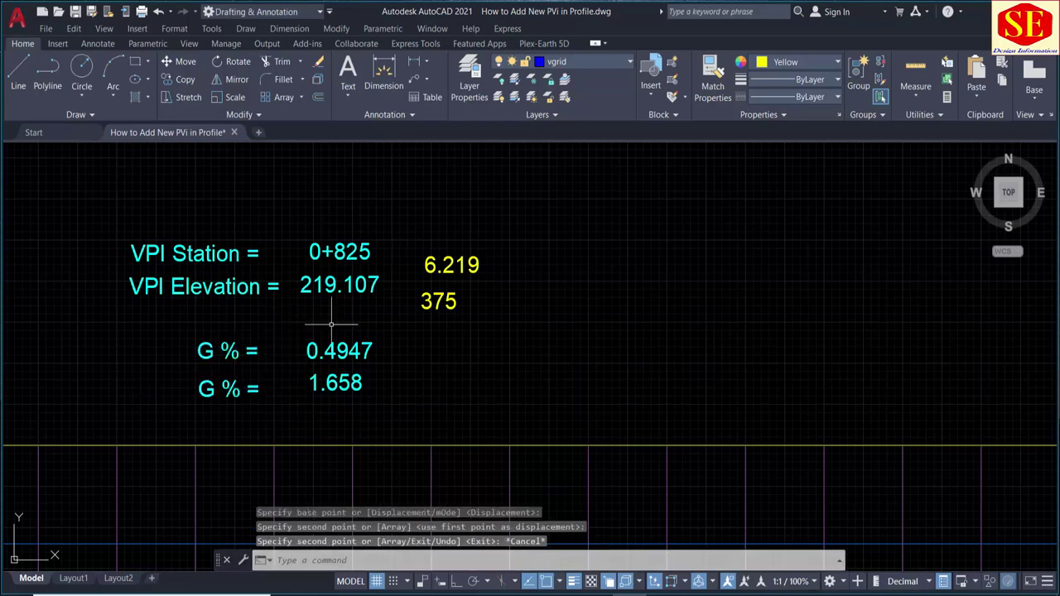
{"action": "scroll", "coordinate": [334, 315], "scroll_direction": "down", "scroll_amount": 2}
{"action": "scroll", "coordinate": [581, 427], "scroll_direction": "down", "scroll_amount": 3}
{"action": "scroll", "coordinate": [503, 406], "scroll_direction": "up", "scroll_amount": 5}
{"action": "scroll", "coordinate": [420, 386], "scroll_direction": "down", "scroll_amount": 2}
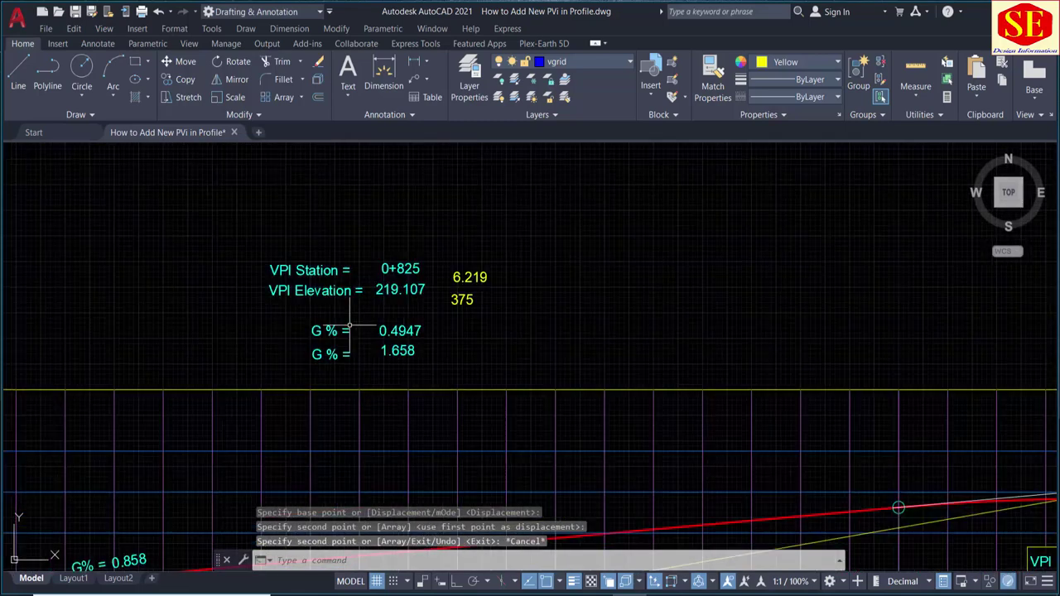
{"action": "scroll", "coordinate": [353, 327], "scroll_direction": "down", "scroll_amount": 1}
- Copy the G% = 0.858 grade label onto the yellow grade line past the new PVI
{"action": "type", "text": "co"}
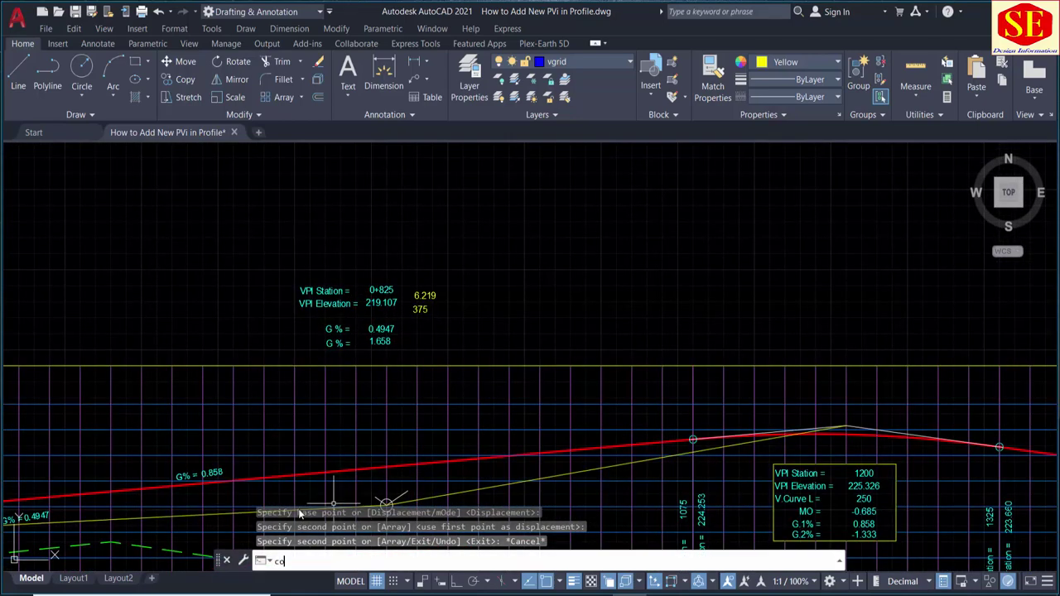
{"action": "key", "text": "Return"}
{"action": "scroll", "coordinate": [306, 453], "scroll_direction": "up", "scroll_amount": 1}
{"action": "scroll", "coordinate": [306, 453], "scroll_direction": "up", "scroll_amount": 2}
{"action": "left_click", "coordinate": [190, 405]}
{"action": "left_click", "coordinate": [232, 401]}
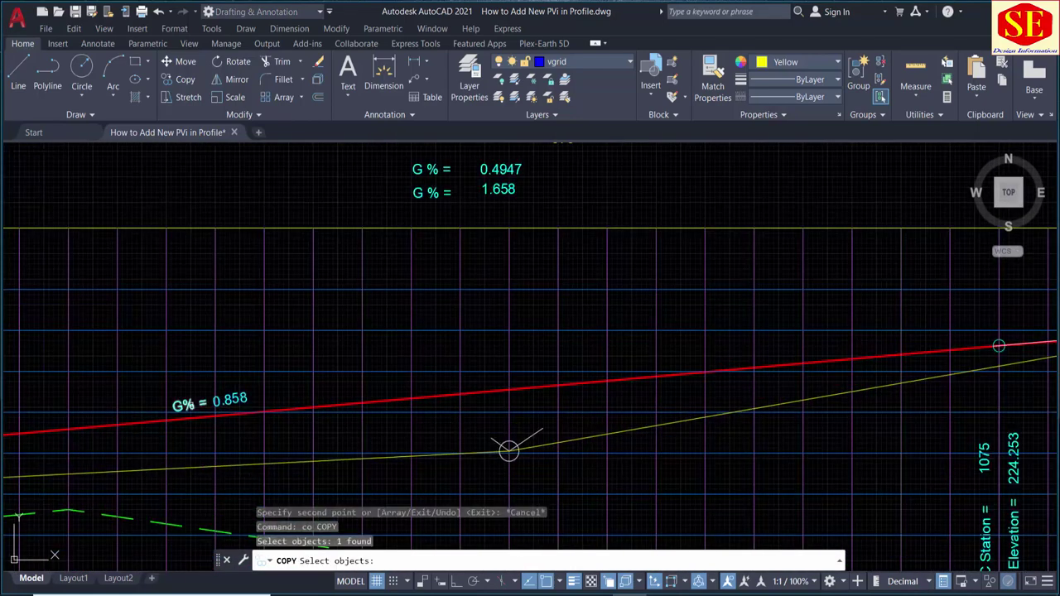
{"action": "key", "text": "Return"}
{"action": "left_click", "coordinate": [260, 391]}
{"action": "middle_click_drag", "start_coordinate": [789, 393], "coordinate": [686, 407]}
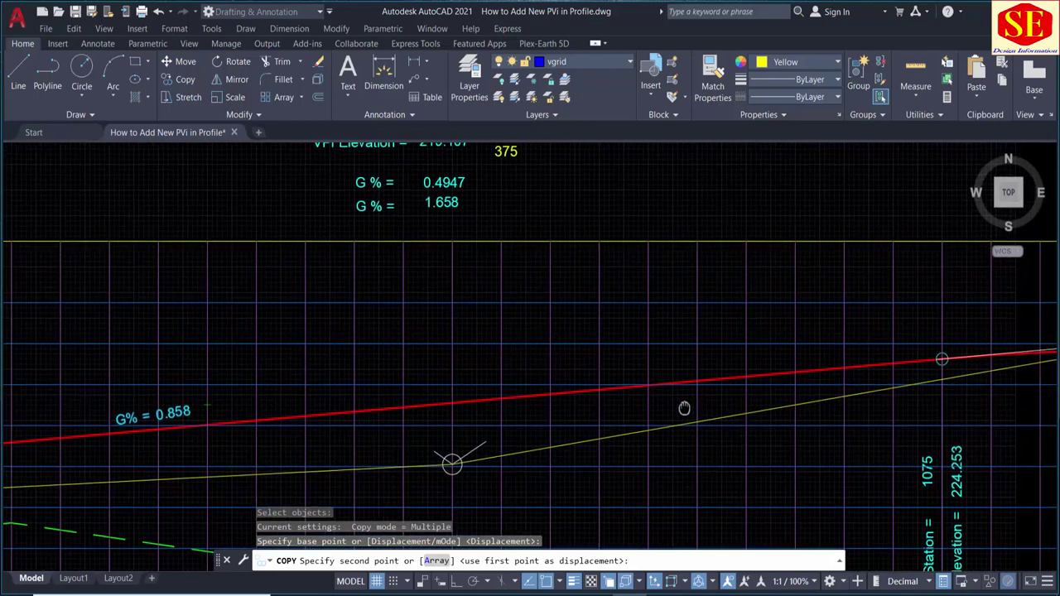
{"action": "scroll", "coordinate": [754, 401], "scroll_direction": "up", "scroll_amount": 2}
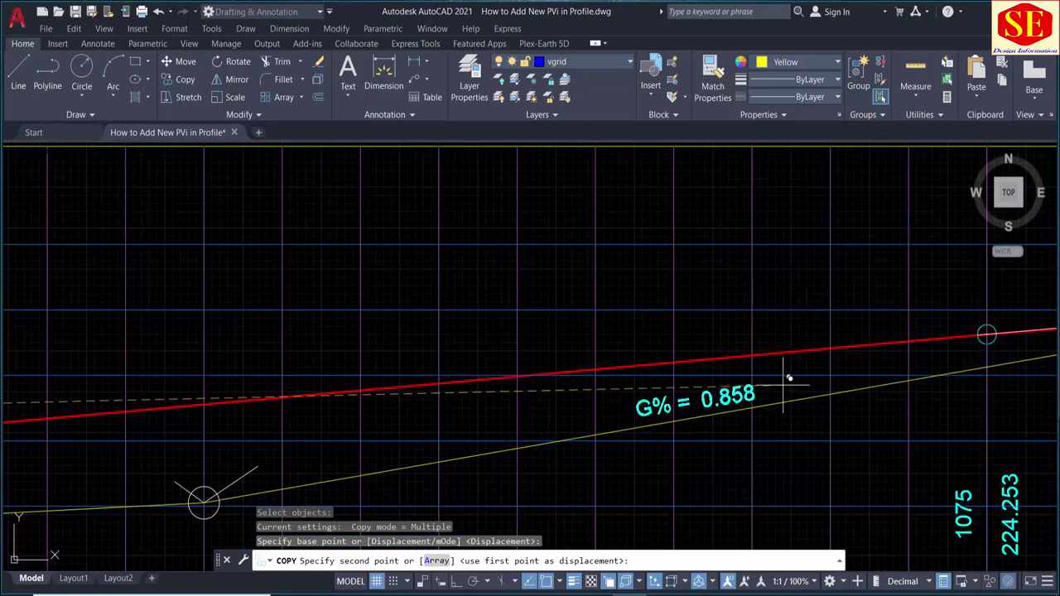
{"action": "left_click", "coordinate": [766, 382]}
{"action": "key", "text": "Escape"}
- Change the copied grade value from 0.858 to 1.658
{"action": "scroll", "coordinate": [701, 430], "scroll_direction": "down", "scroll_amount": 2}
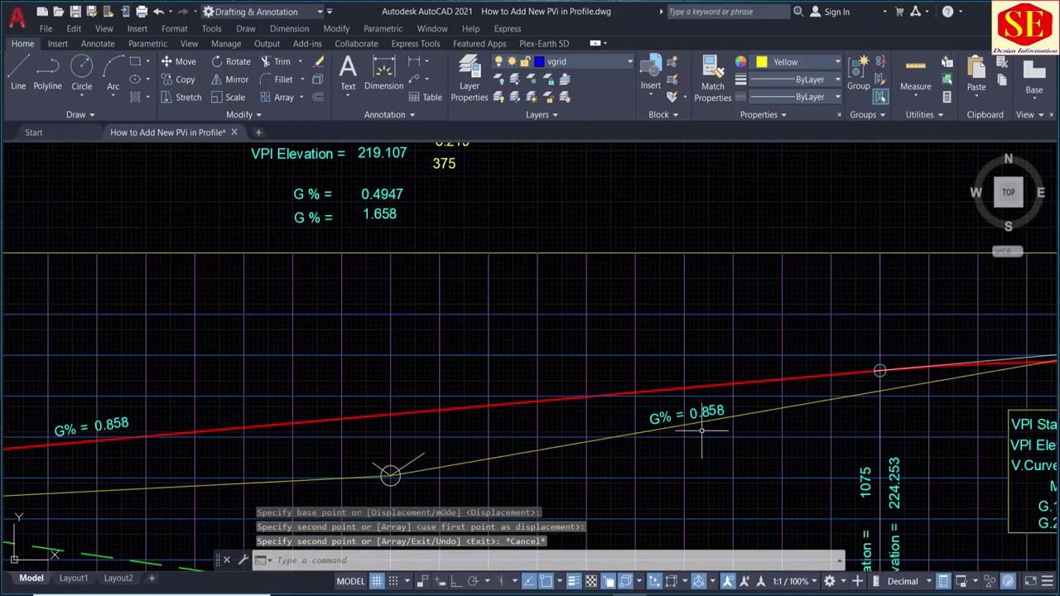
{"action": "scroll", "coordinate": [375, 213], "scroll_direction": "up", "scroll_amount": 2}
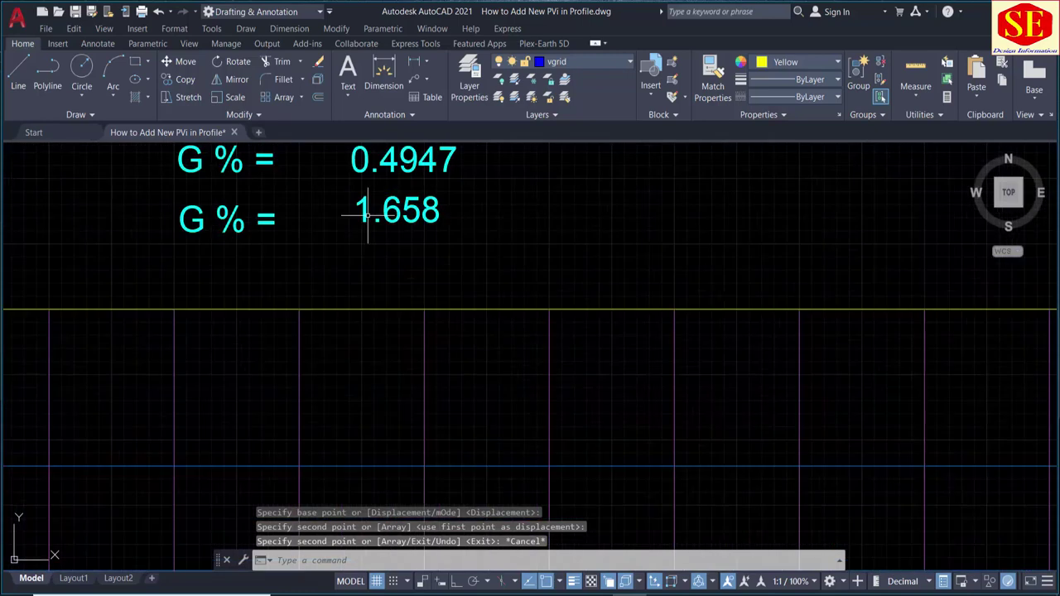
{"action": "scroll", "coordinate": [369, 216], "scroll_direction": "down", "scroll_amount": 3}
{"action": "middle_click_drag", "start_coordinate": [696, 407], "coordinate": [568, 363]}
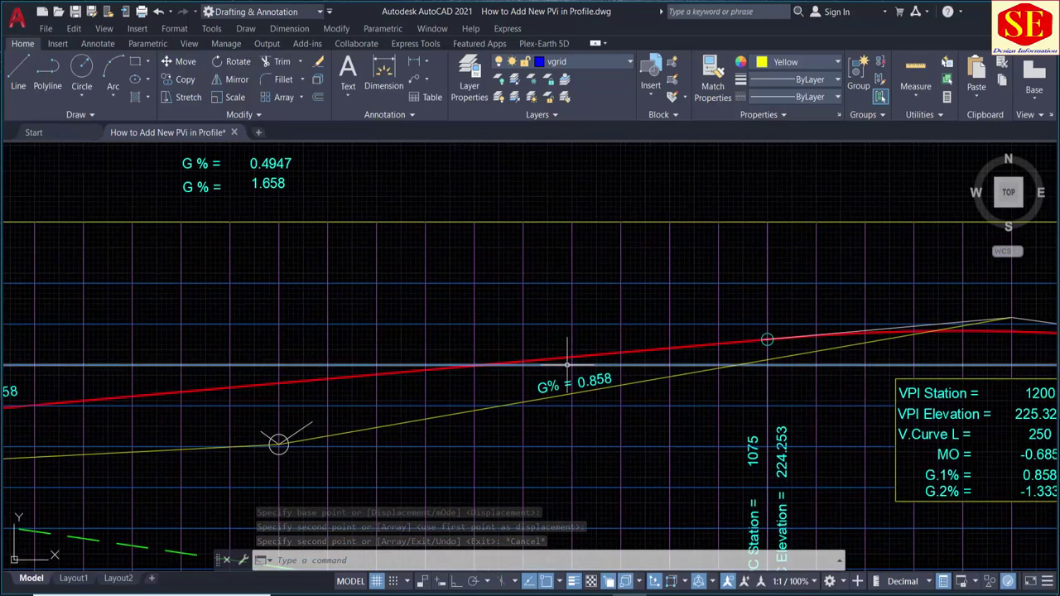
{"action": "scroll", "coordinate": [567, 363], "scroll_direction": "up", "scroll_amount": 2}
{"action": "double_click", "coordinate": [598, 395]}
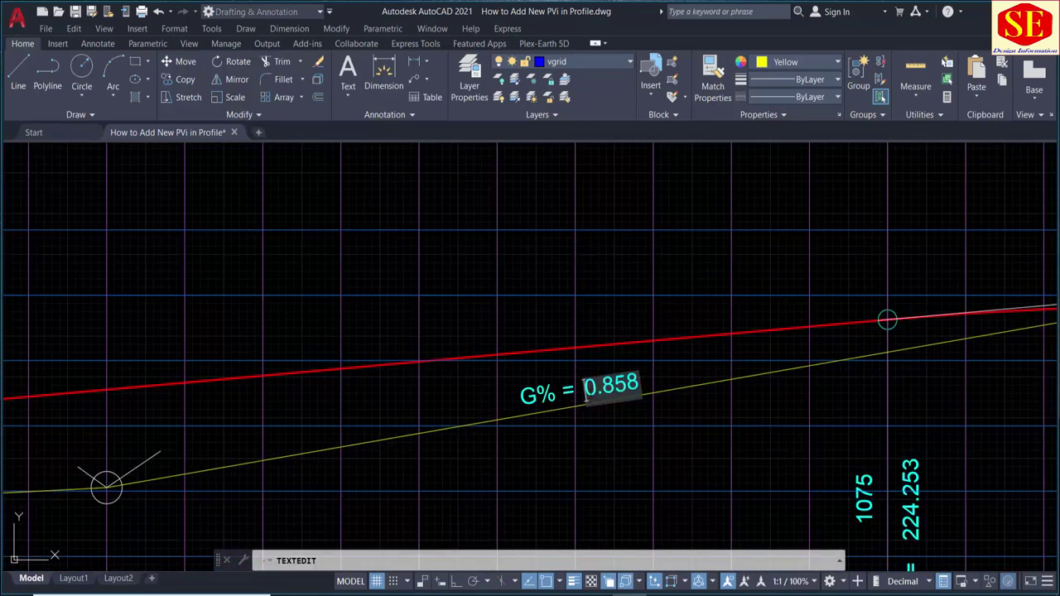
{"action": "type", "text": "1.65"}
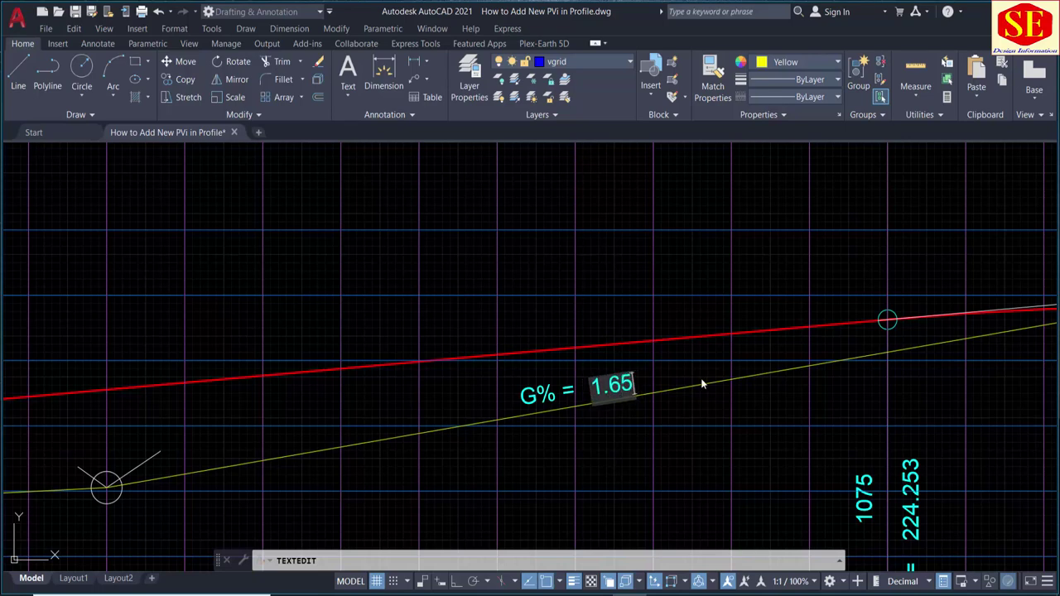
{"action": "type", "text": "8"}
{"action": "scroll", "coordinate": [701, 378], "scroll_direction": "down", "scroll_amount": 4}
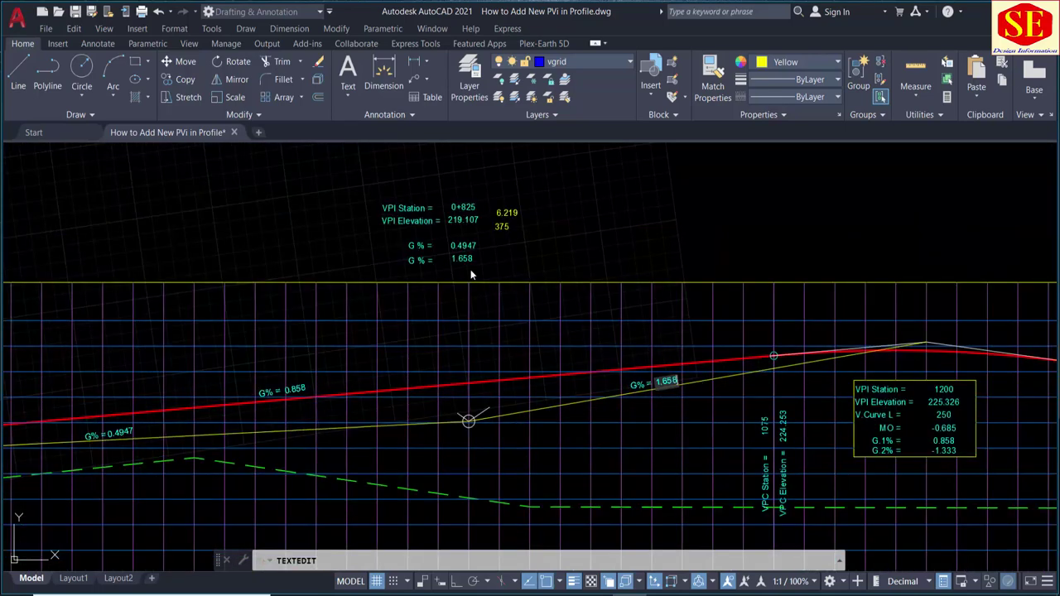
{"action": "scroll", "coordinate": [470, 273], "scroll_direction": "up", "scroll_amount": 3}
{"action": "scroll", "coordinate": [518, 262], "scroll_direction": "down", "scroll_amount": 2}
{"action": "left_click", "coordinate": [518, 261]}
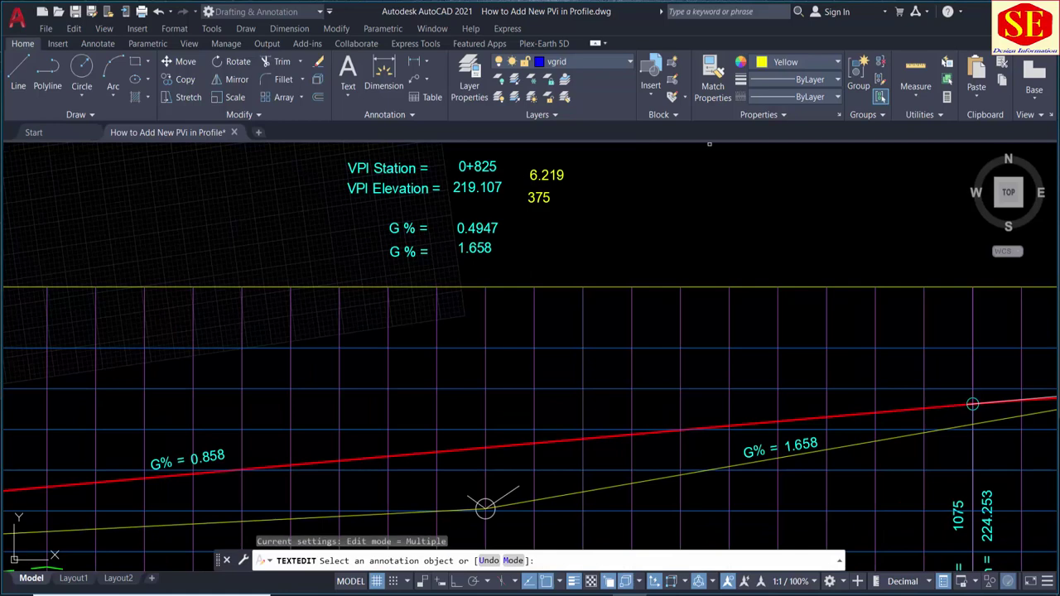
{"action": "scroll", "coordinate": [758, 181], "scroll_direction": "down", "scroll_amount": 4}
{"action": "scroll", "coordinate": [501, 330], "scroll_direction": "up", "scroll_amount": 5}
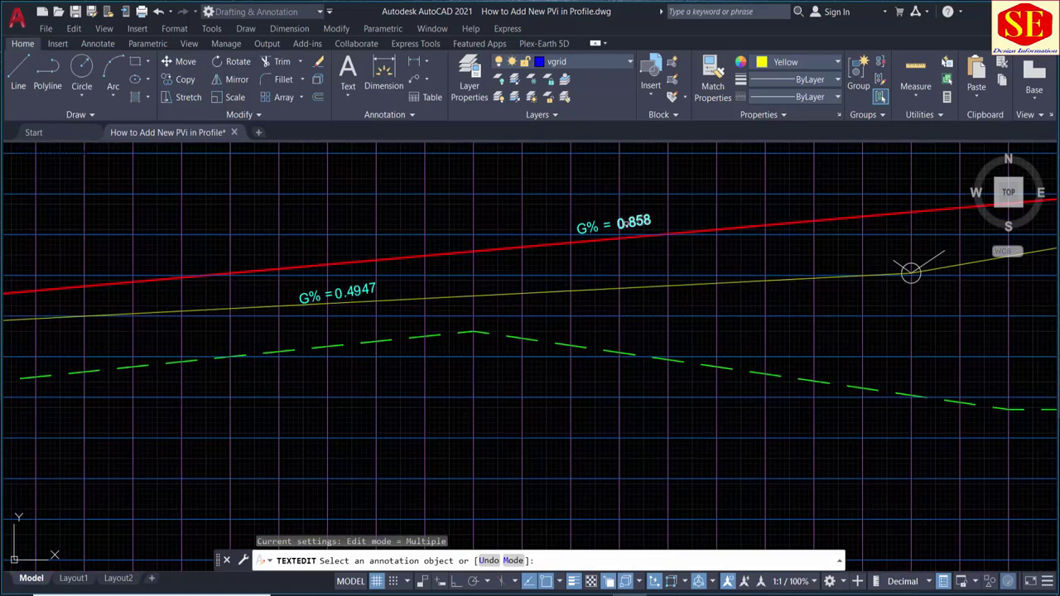
{"action": "middle_click_drag", "start_coordinate": [627, 222], "coordinate": [490, 307]}
{"action": "key", "text": "Escape"}
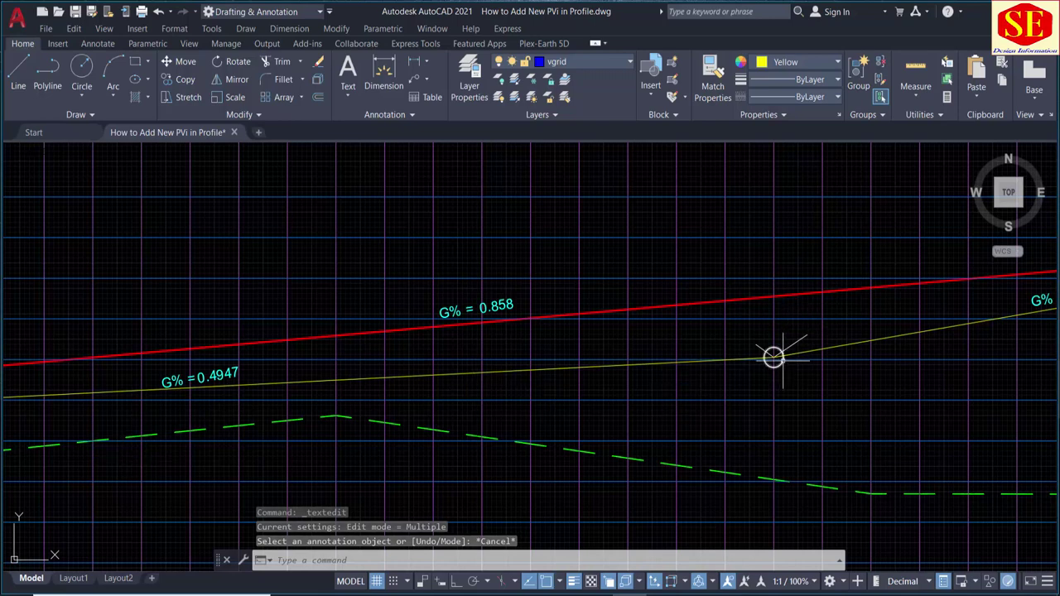
{"action": "scroll", "coordinate": [191, 390], "scroll_direction": "down", "scroll_amount": 3}
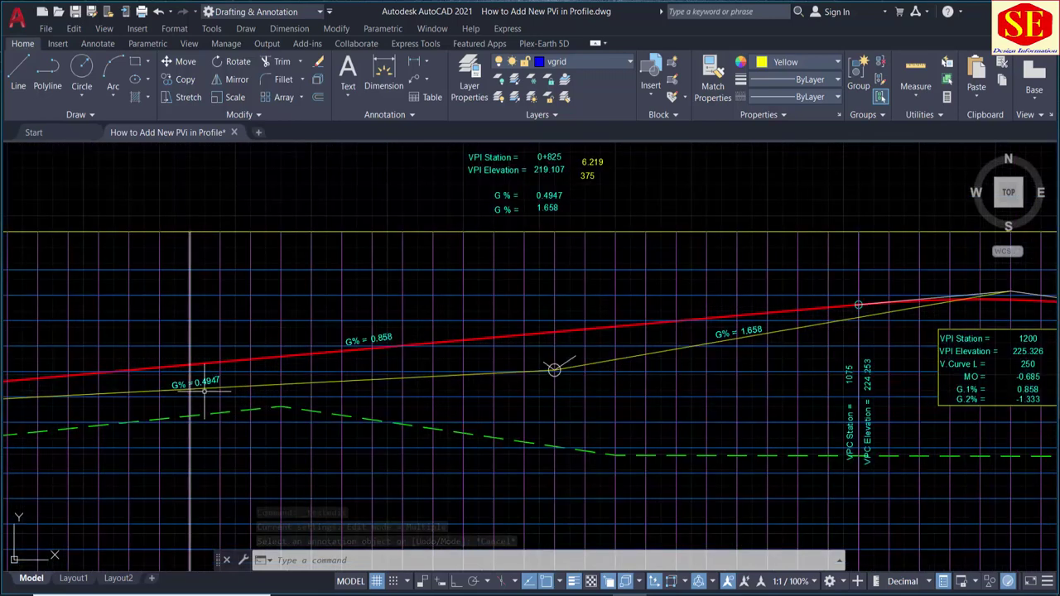
{"action": "scroll", "coordinate": [729, 332], "scroll_direction": "up", "scroll_amount": 3}
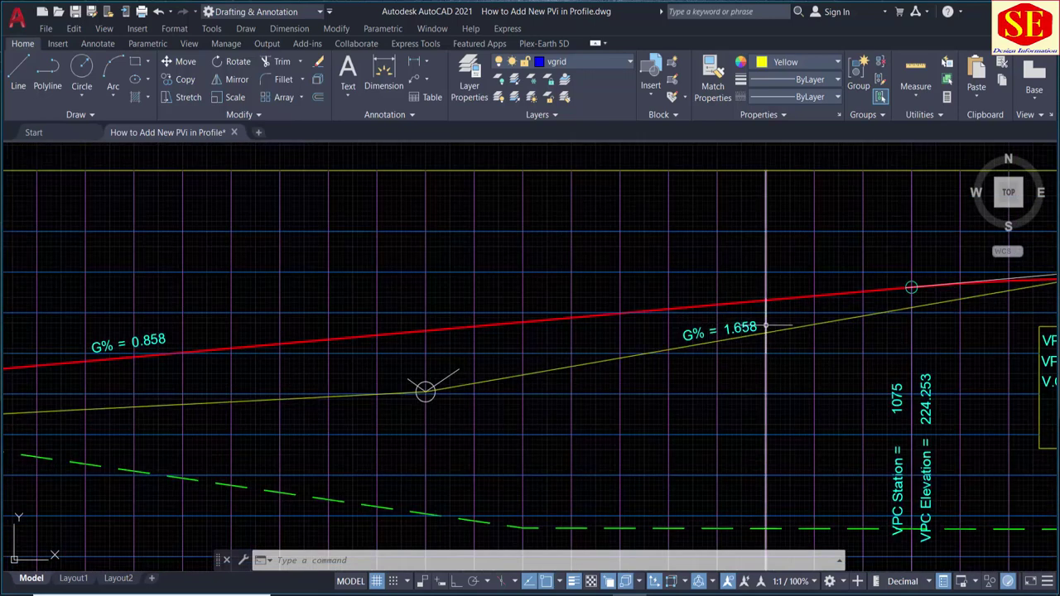
{"action": "scroll", "coordinate": [704, 323], "scroll_direction": "down", "scroll_amount": 2}
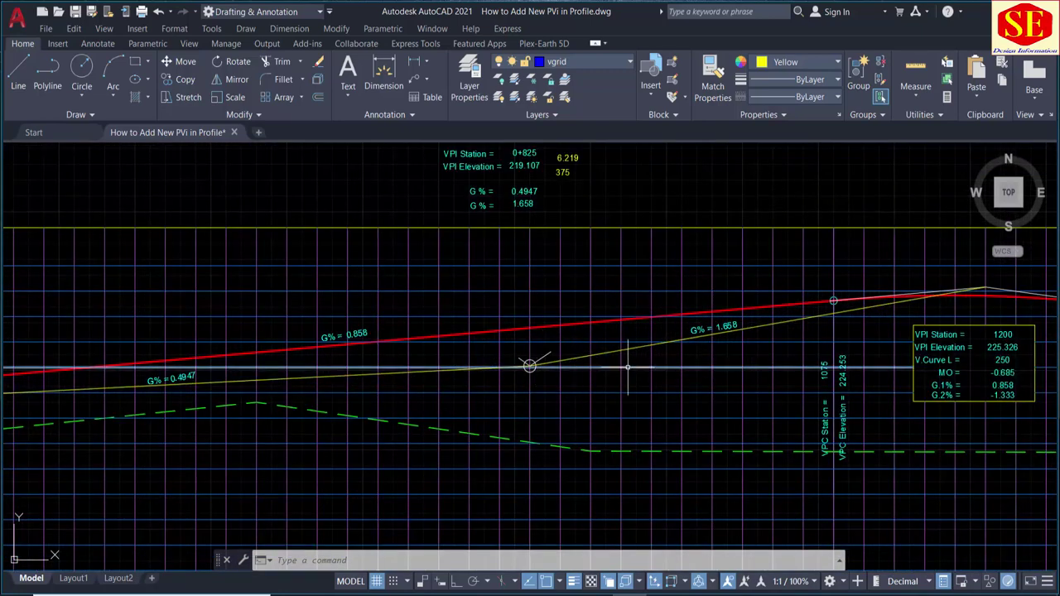
{"action": "middle_click_drag", "start_coordinate": [772, 375], "coordinate": [686, 389]}
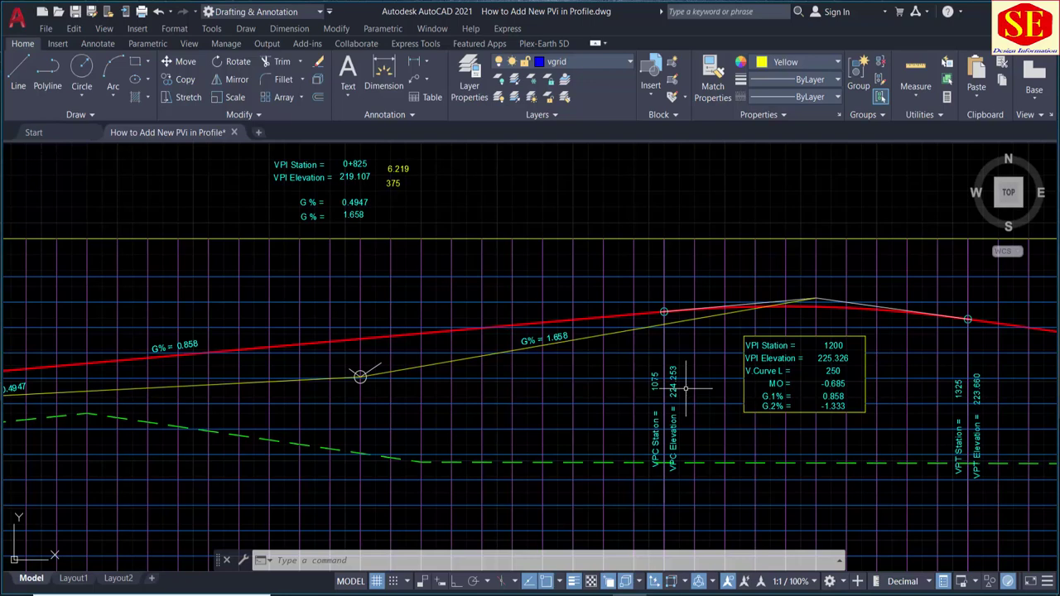
{"action": "scroll", "coordinate": [292, 366], "scroll_direction": "up", "scroll_amount": 2}
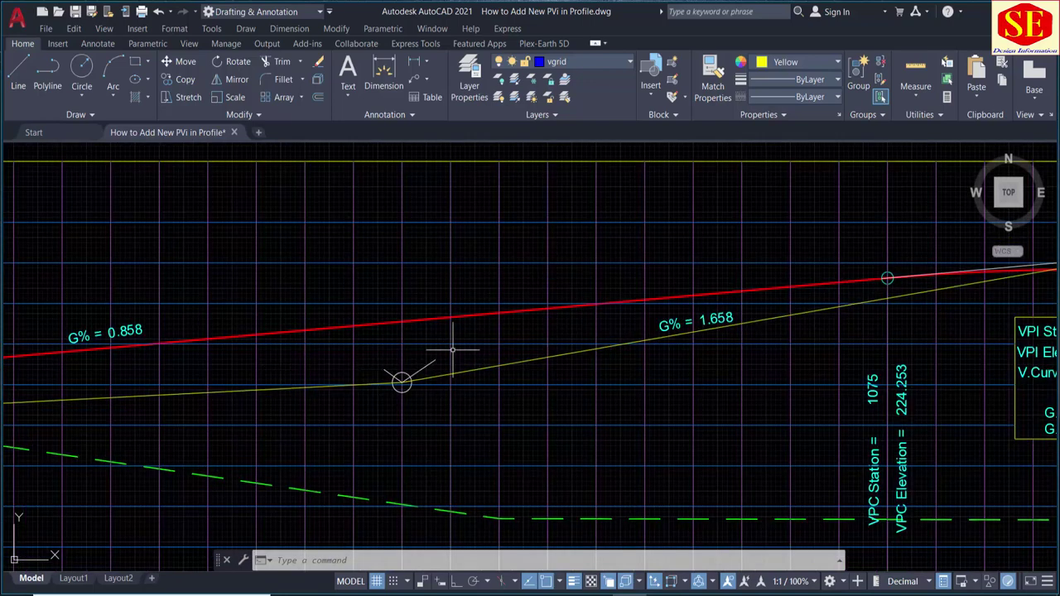
{"action": "scroll", "coordinate": [418, 360], "scroll_direction": "down", "scroll_amount": 2}
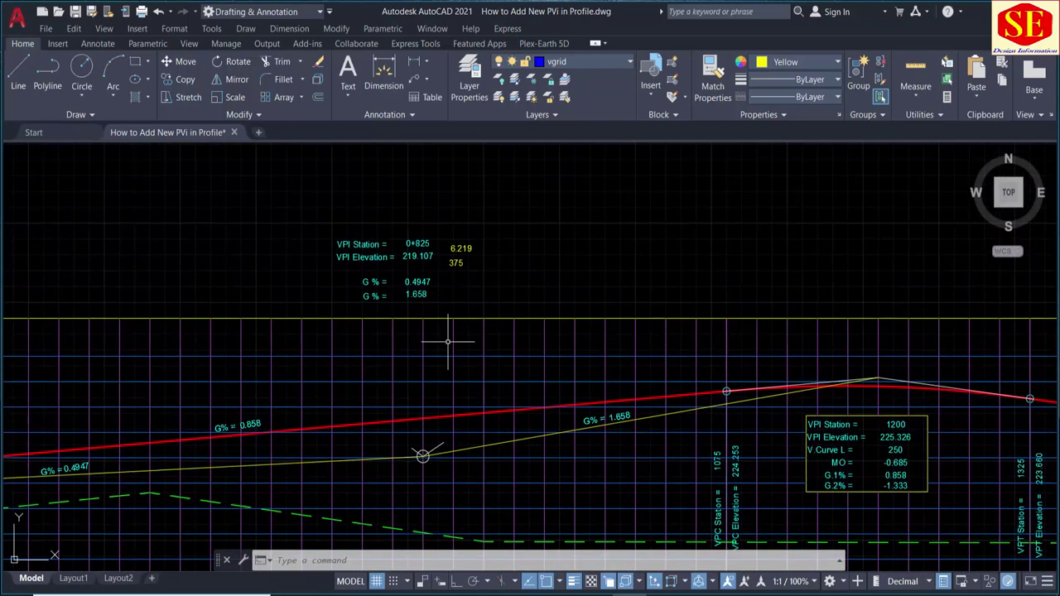
{"action": "type", "text": "c"}
- Copy the 0.4947 grade value to just above the first grade line
{"action": "key", "text": "Return"}
{"action": "scroll", "coordinate": [394, 284], "scroll_direction": "up", "scroll_amount": 2}
{"action": "left_click", "coordinate": [422, 274]}
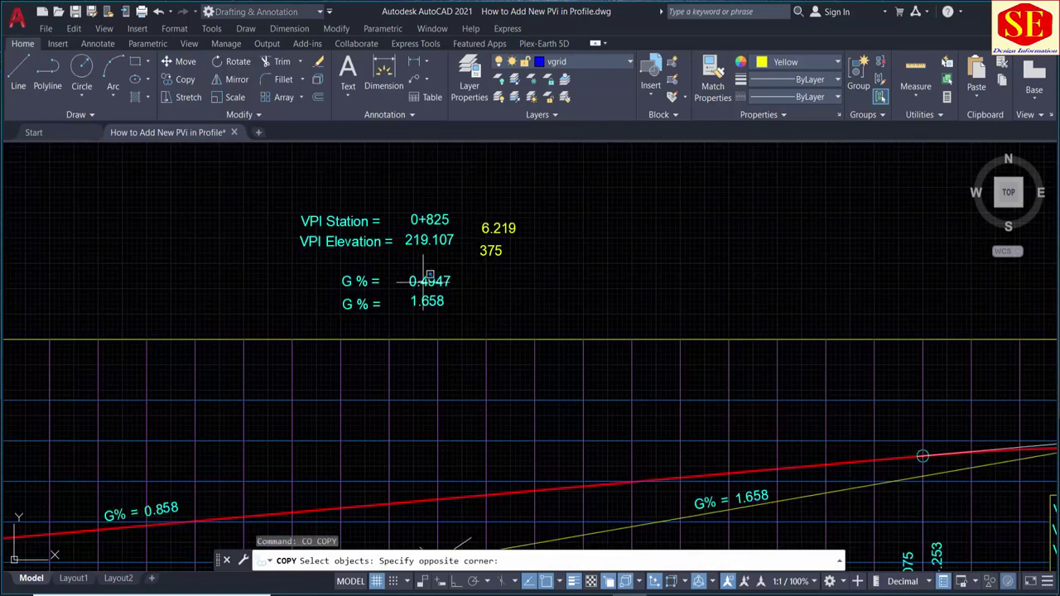
{"action": "left_click", "coordinate": [430, 279]}
{"action": "left_click", "coordinate": [430, 279]}
{"action": "key", "text": "Return"}
{"action": "left_click", "coordinate": [539, 296]}
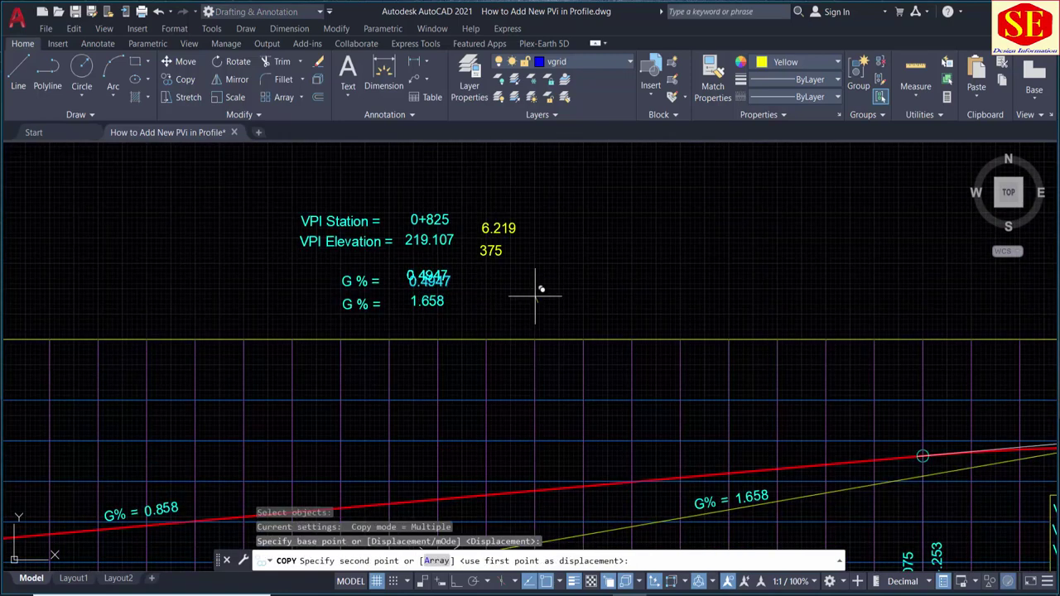
{"action": "left_click", "coordinate": [537, 282]}
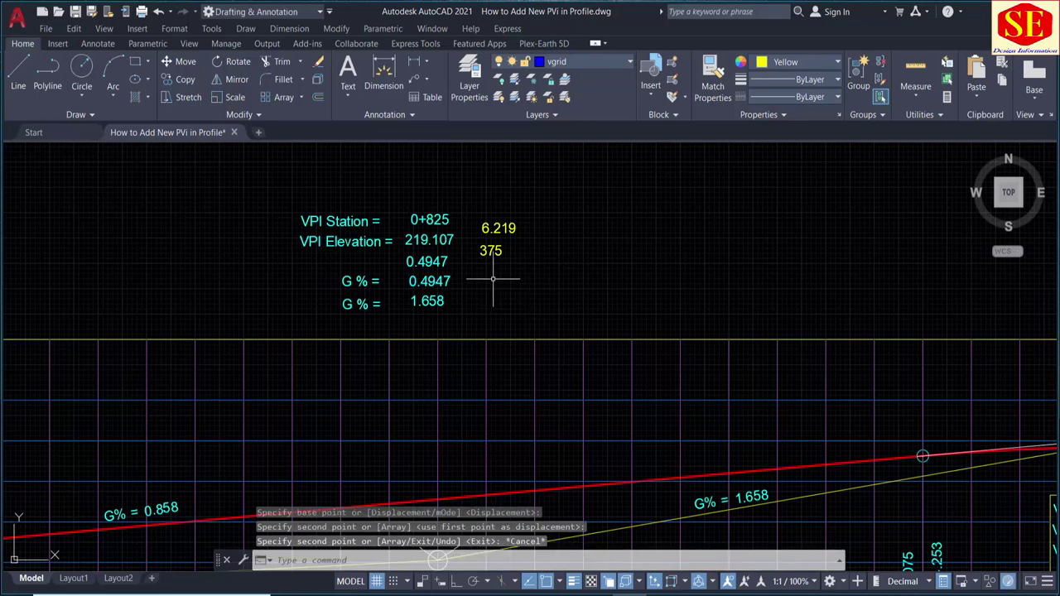
{"action": "key", "text": "Escape"}
- Change the copied value to the 150.00 curve length
{"action": "double_click", "coordinate": [439, 263]}
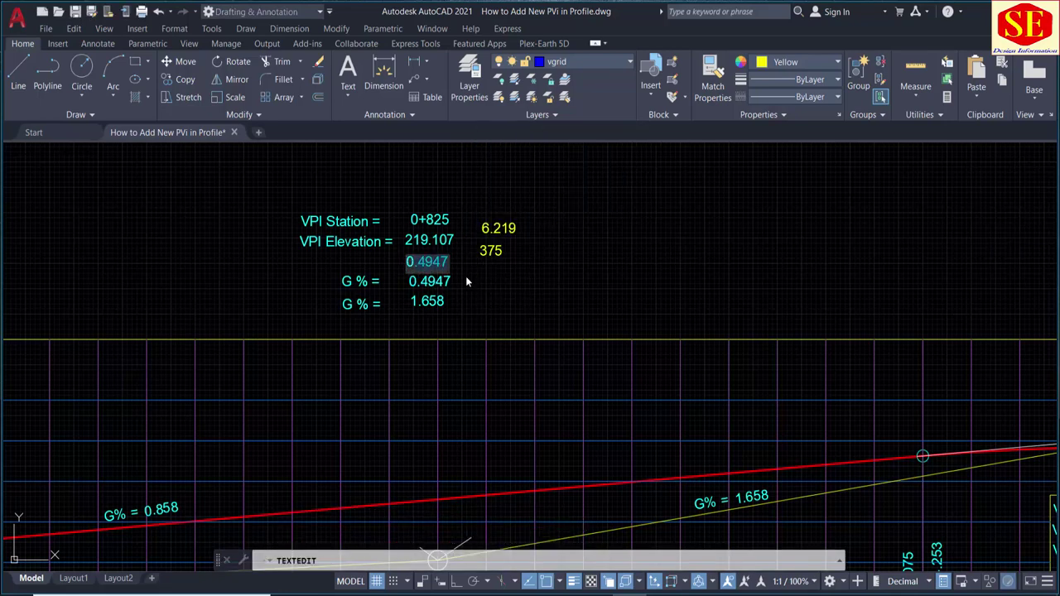
{"action": "key", "text": "BackSpace"}
{"action": "type", "text": "1"}
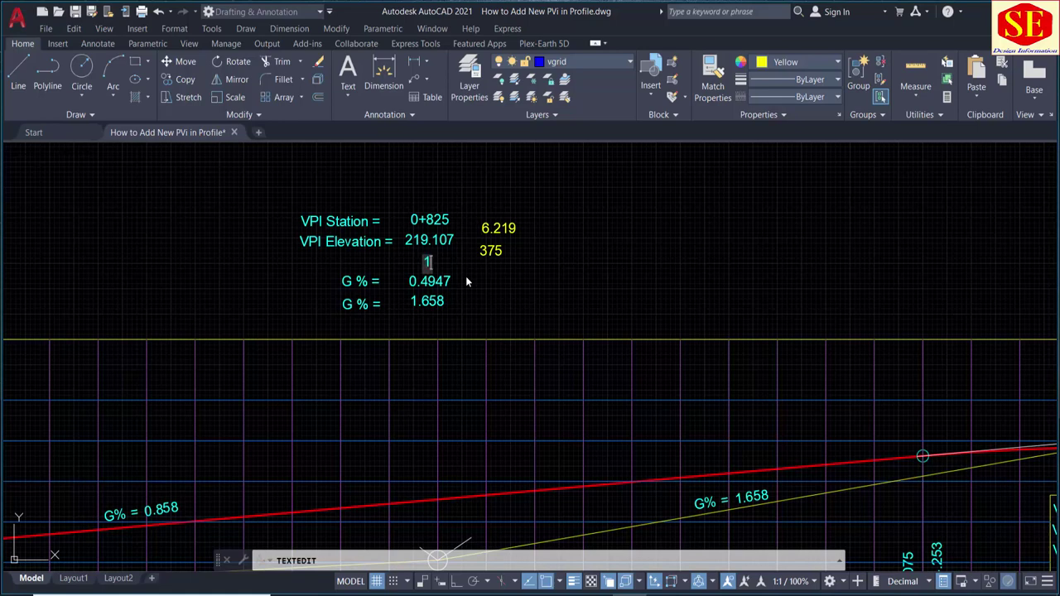
{"action": "type", "text": "50.00"}
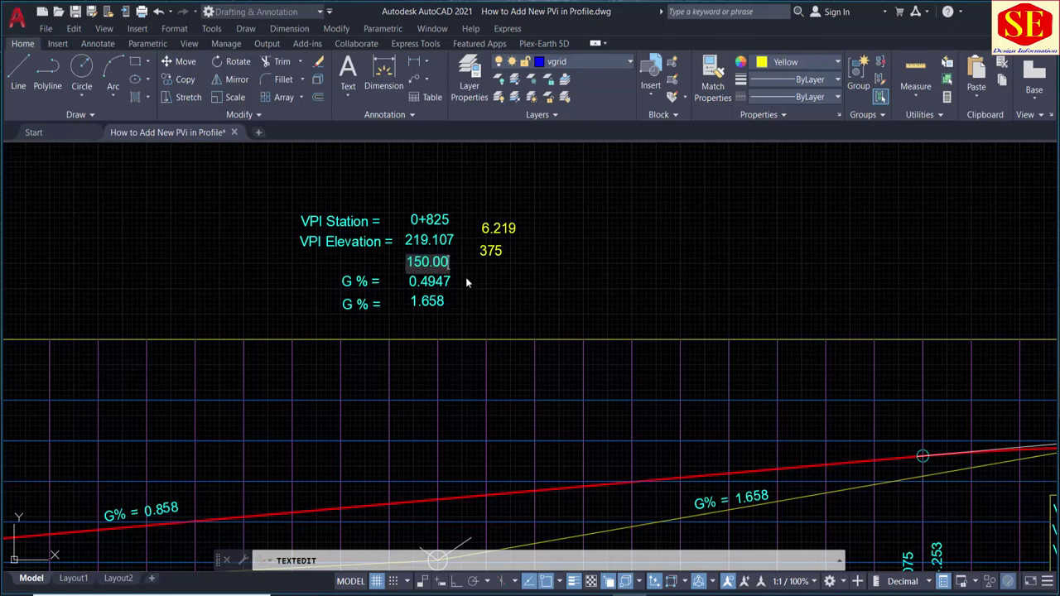
{"action": "key", "text": "Return"}
{"action": "scroll", "coordinate": [470, 278], "scroll_direction": "down", "scroll_amount": 2}
{"action": "key", "text": "Escape"}
- Copy the V.Curve L = label from the 1200 table beside 150.00
{"action": "type", "text": "co"}
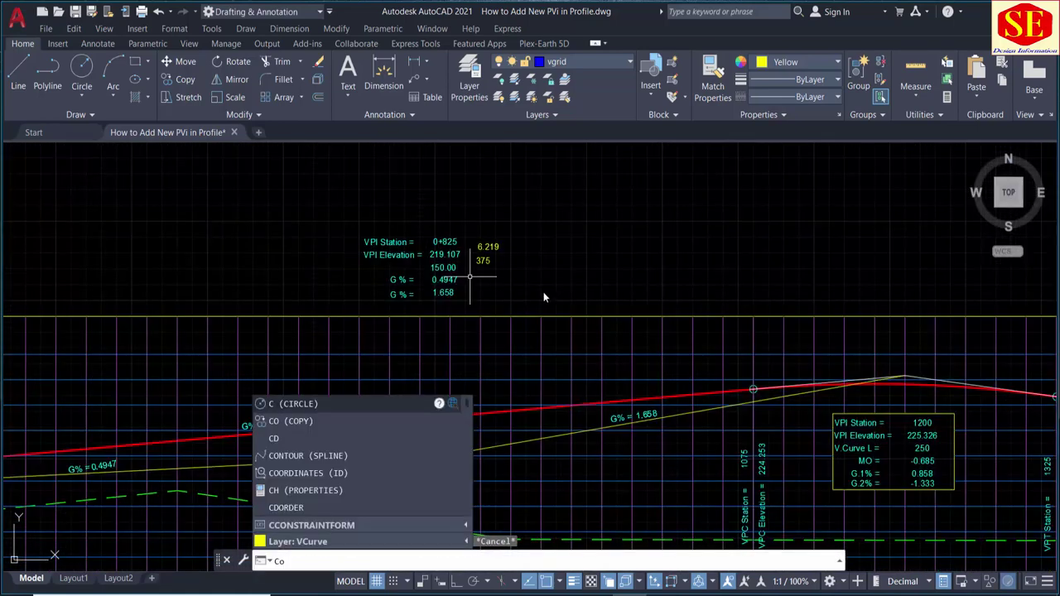
{"action": "key", "text": "Return"}
{"action": "scroll", "coordinate": [839, 451], "scroll_direction": "up", "scroll_amount": 2}
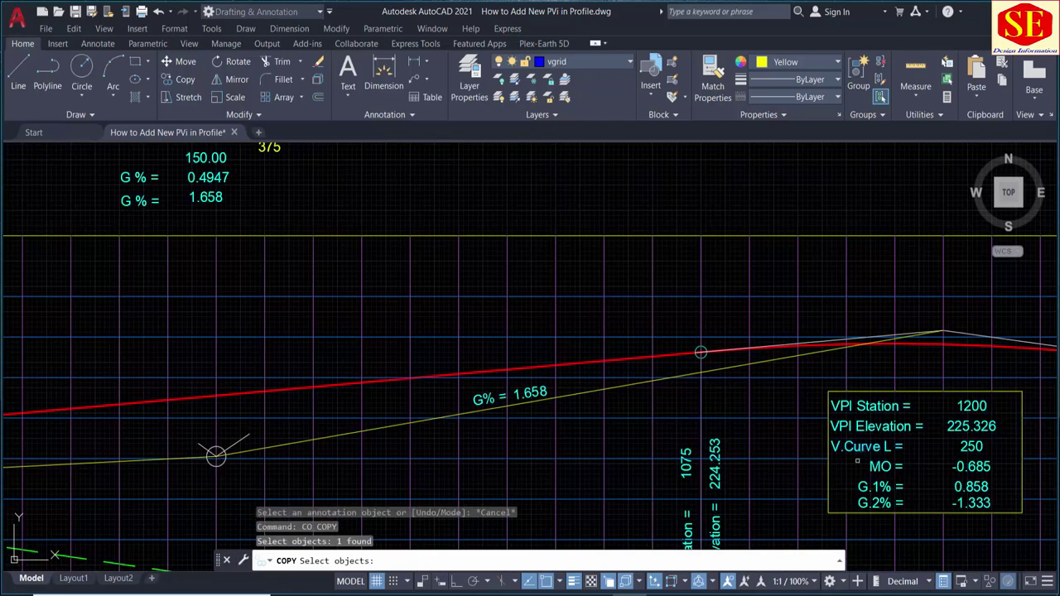
{"action": "key", "text": "Return"}
{"action": "left_click", "coordinate": [215, 455]}
{"action": "scroll", "coordinate": [215, 455], "scroll_direction": "down", "scroll_amount": 2}
{"action": "scroll", "coordinate": [398, 274], "scroll_direction": "up", "scroll_amount": 3}
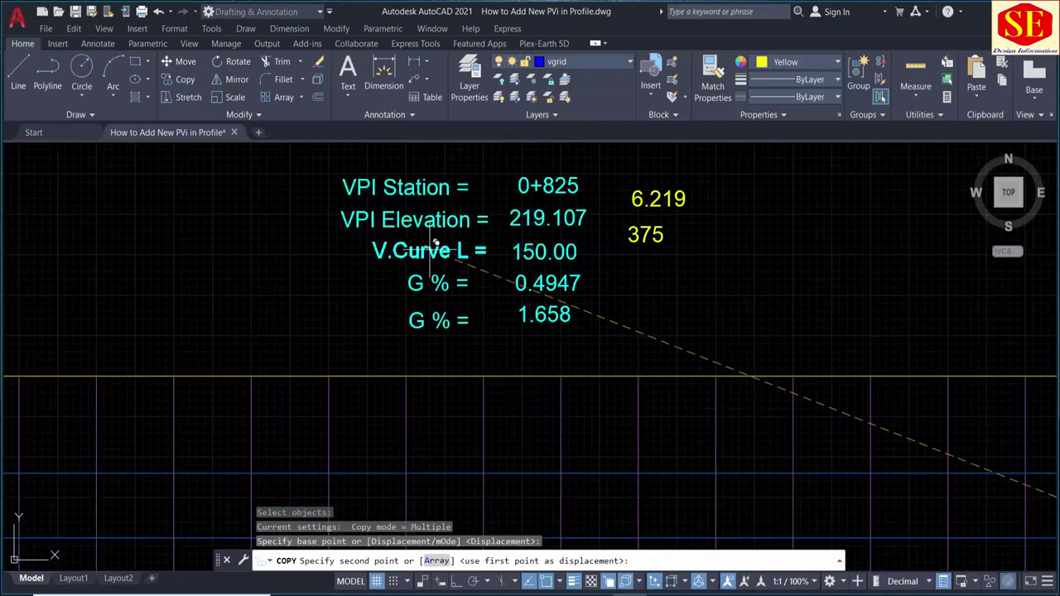
{"action": "left_click", "coordinate": [430, 242]}
{"action": "key", "text": "Escape"}
{"action": "scroll", "coordinate": [448, 237], "scroll_direction": "down", "scroll_amount": 2}
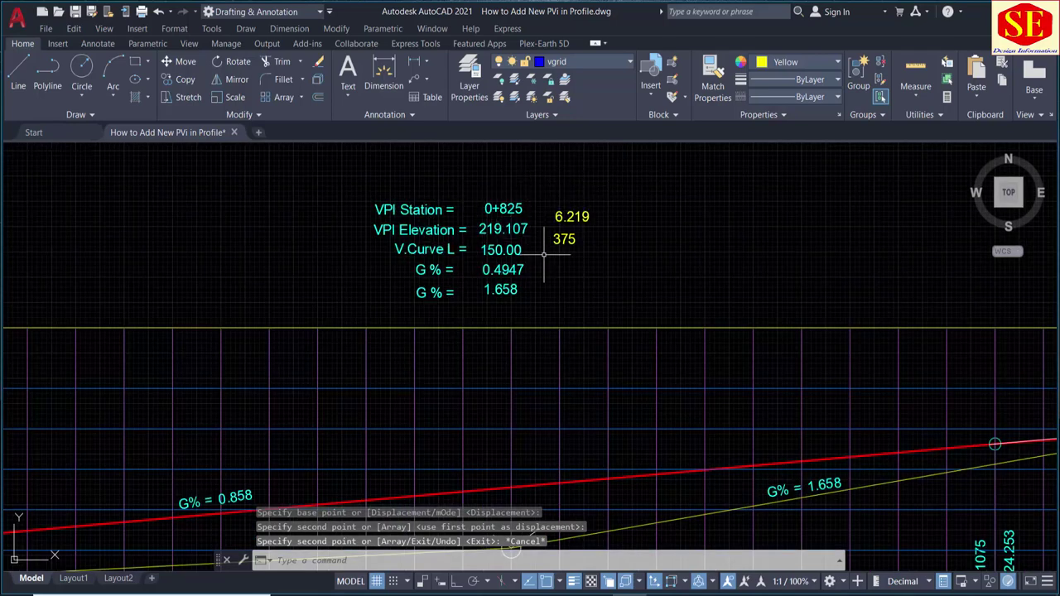
- Window-select the 6.219 and 375 working notes and erase them
{"action": "left_click", "coordinate": [616, 183]}
{"action": "left_click", "coordinate": [571, 259]}
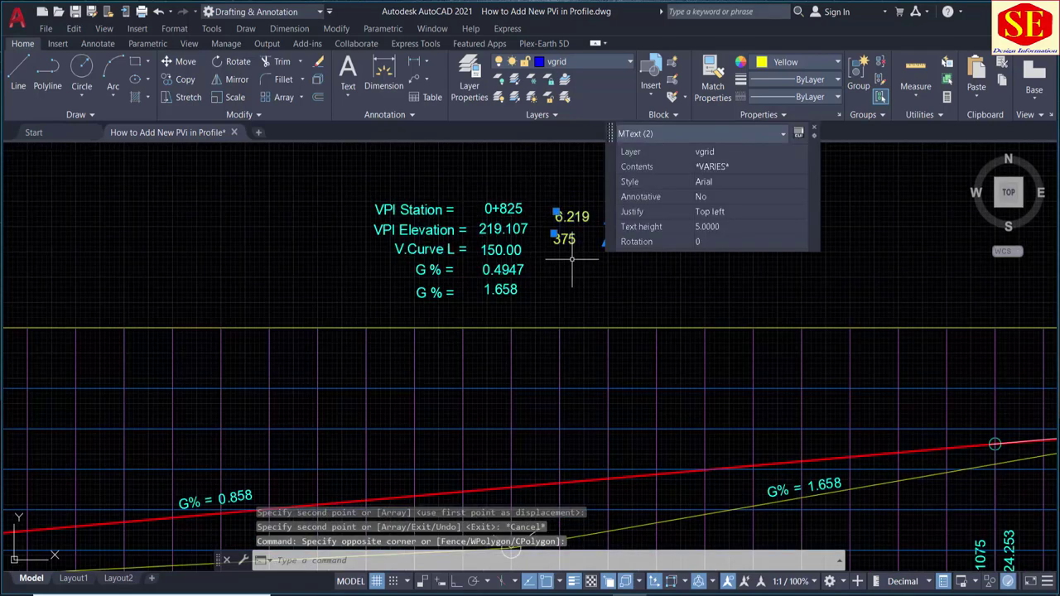
{"action": "type", "text": "e"}
{"action": "key", "text": "Return"}
{"action": "scroll", "coordinate": [568, 249], "scroll_direction": "down", "scroll_amount": 2}
{"action": "scroll", "coordinate": [521, 219], "scroll_direction": "up", "scroll_amount": 2}
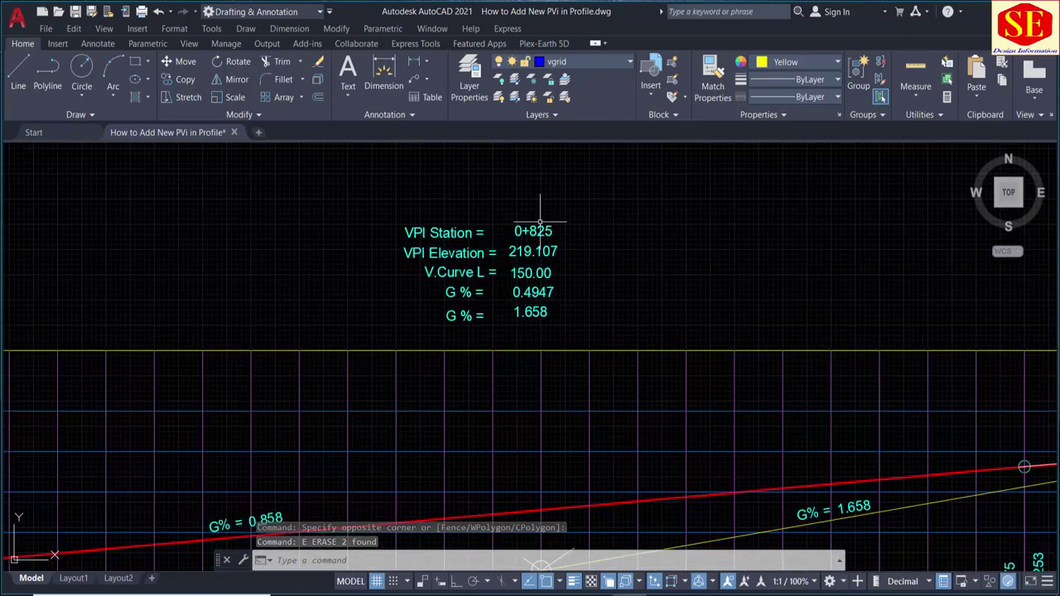
{"action": "scroll", "coordinate": [549, 274], "scroll_direction": "down", "scroll_amount": 3}
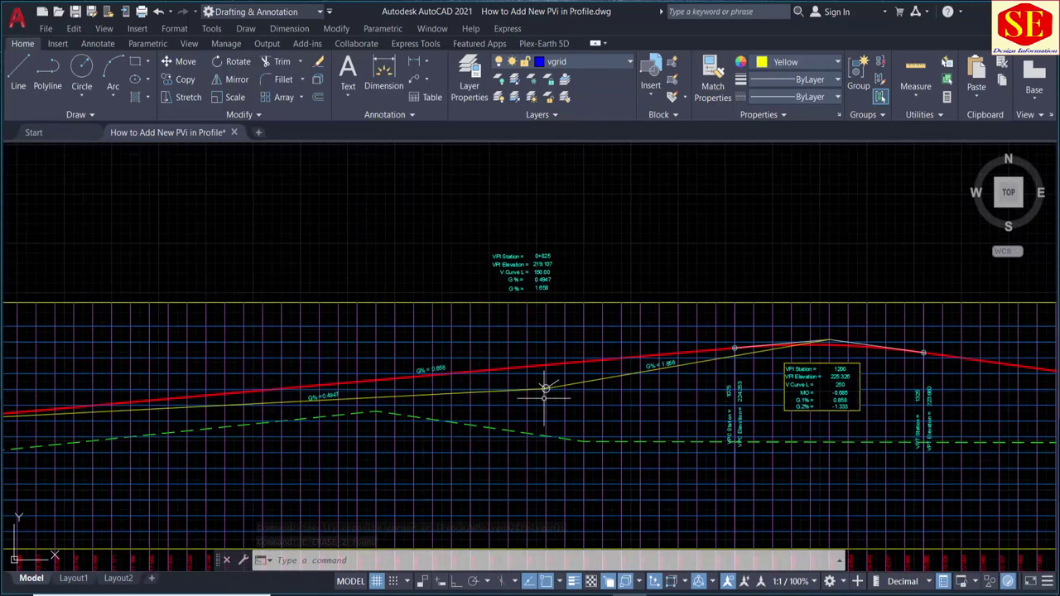
{"action": "scroll", "coordinate": [544, 386], "scroll_direction": "up", "scroll_amount": 4}
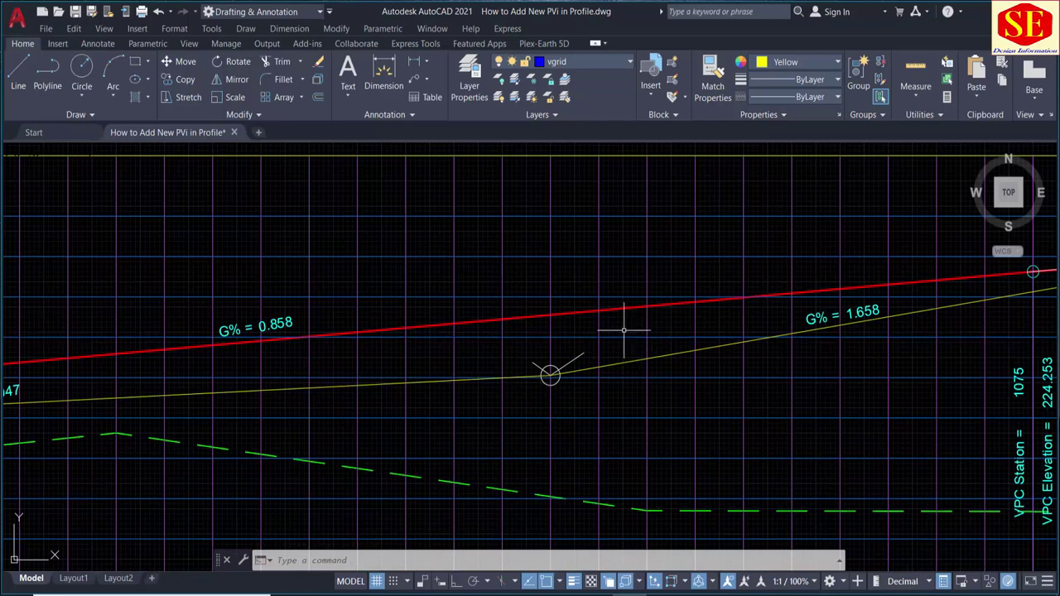
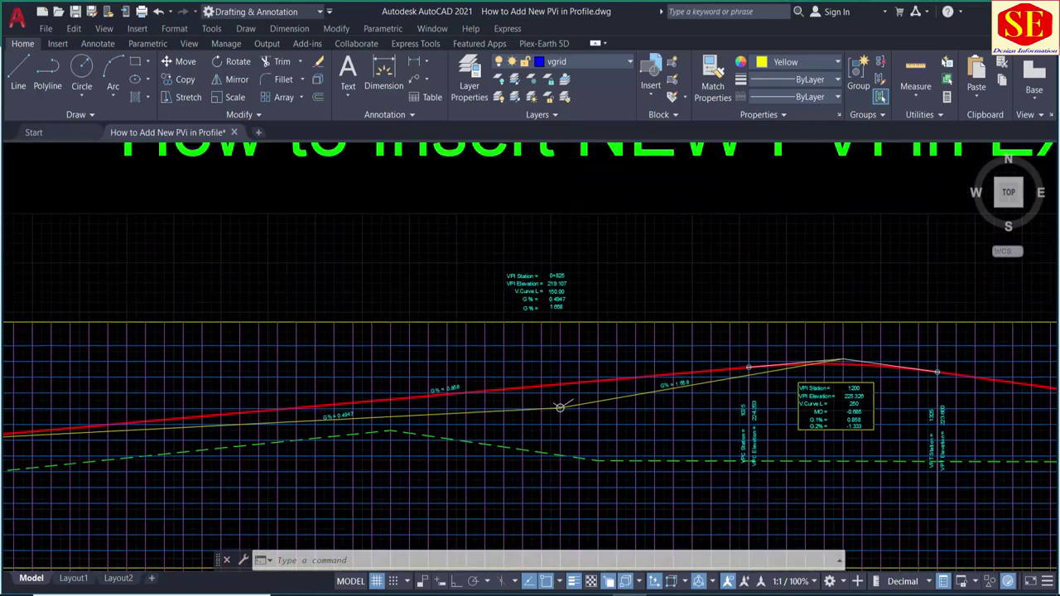
- Zoom in to inspect the profile's VPI data boxes, then switch to the Vertical Curves workbook
{"action": "scroll", "coordinate": [550, 302], "scroll_direction": "up", "scroll_amount": 2}
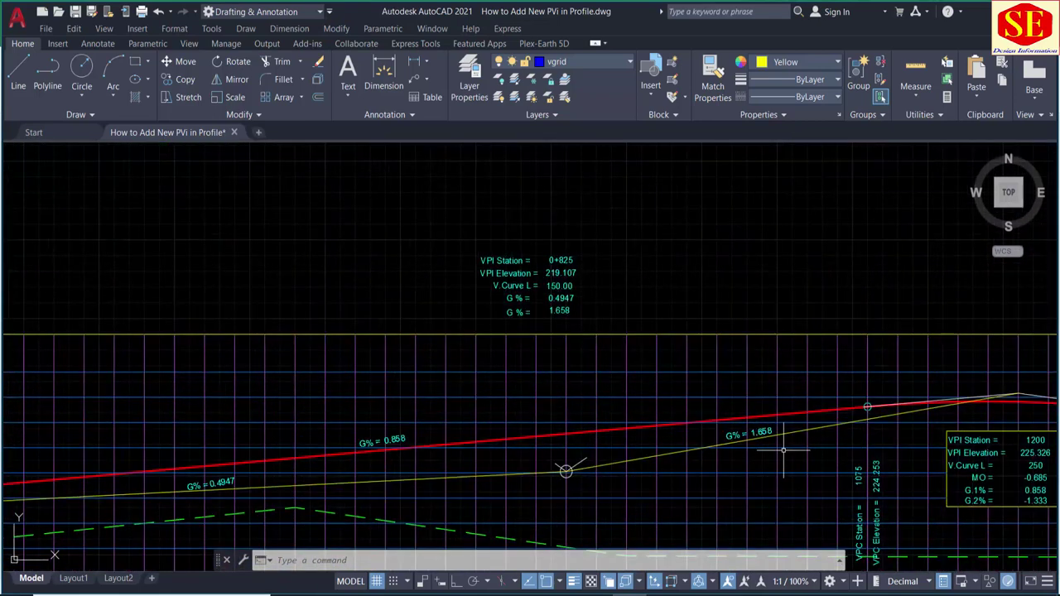
{"action": "left_click", "coordinate": [745, 398]}
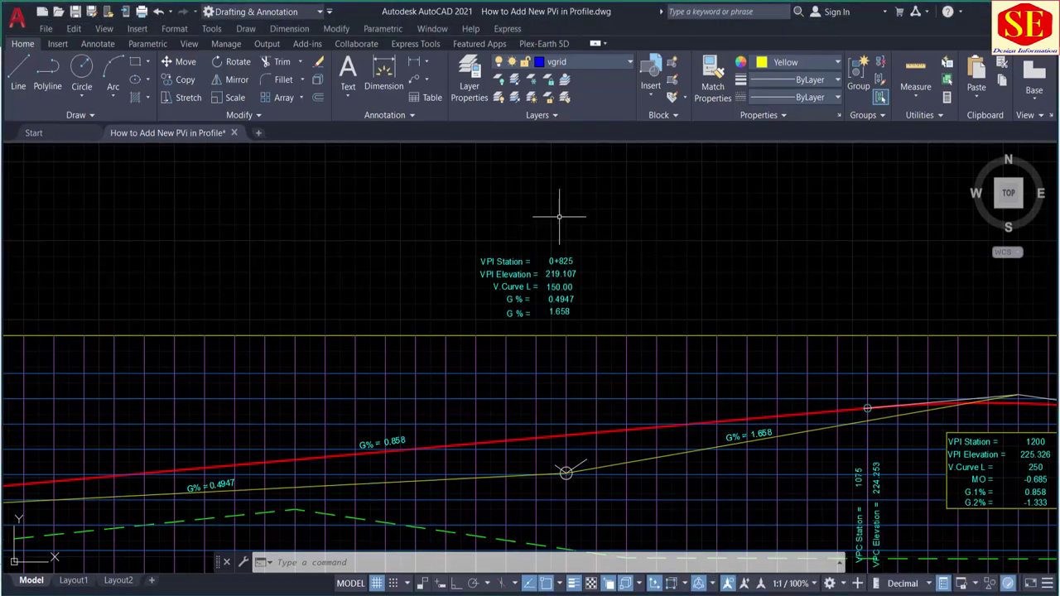
{"action": "scroll", "coordinate": [559, 217], "scroll_direction": "down", "scroll_amount": 2}
{"action": "scroll", "coordinate": [529, 376], "scroll_direction": "up", "scroll_amount": 2}
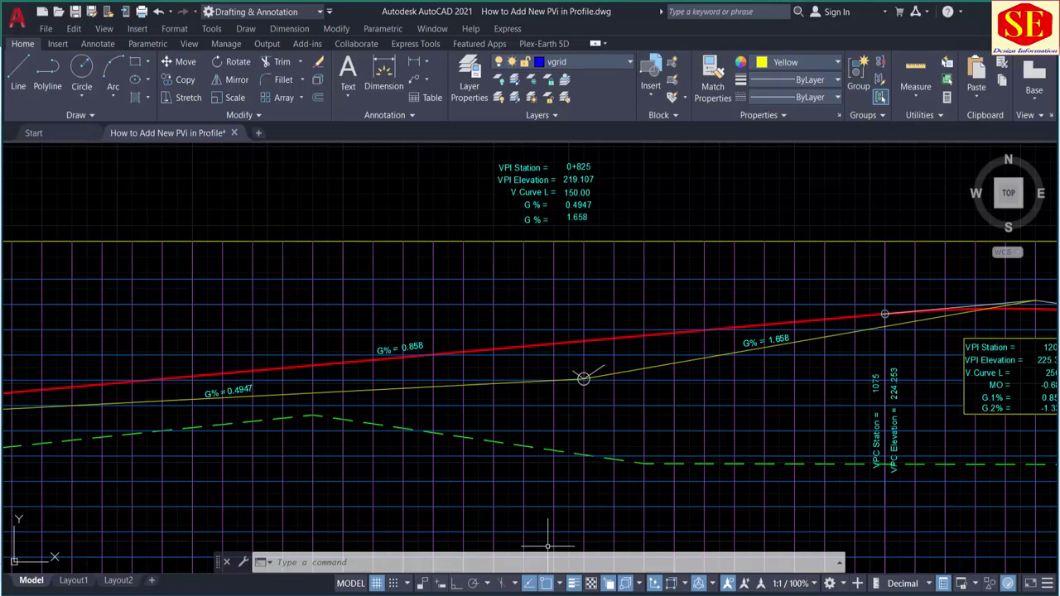
{"action": "key", "text": "alt+Tab"}
- Shrink and reposition the Excel window over the drawing, then maximize it again
{"action": "left_click", "coordinate": [1012, 10]}
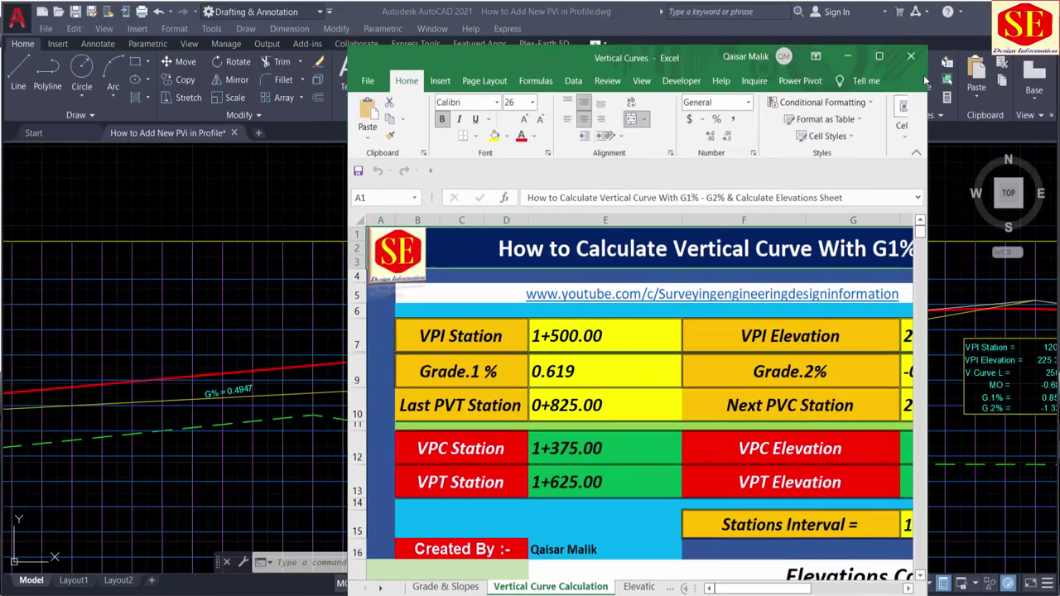
{"action": "left_click_drag", "start_coordinate": [702, 65], "coordinate": [309, 86]}
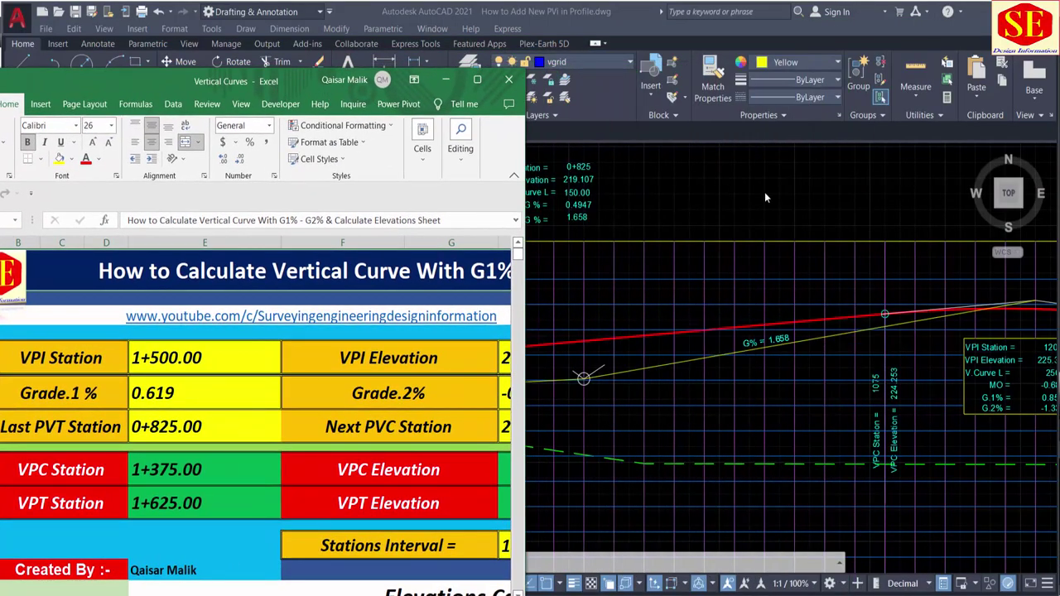
{"action": "scroll", "coordinate": [571, 172], "scroll_direction": "down", "scroll_amount": 2}
{"action": "scroll", "coordinate": [571, 172], "scroll_direction": "up", "scroll_amount": 5}
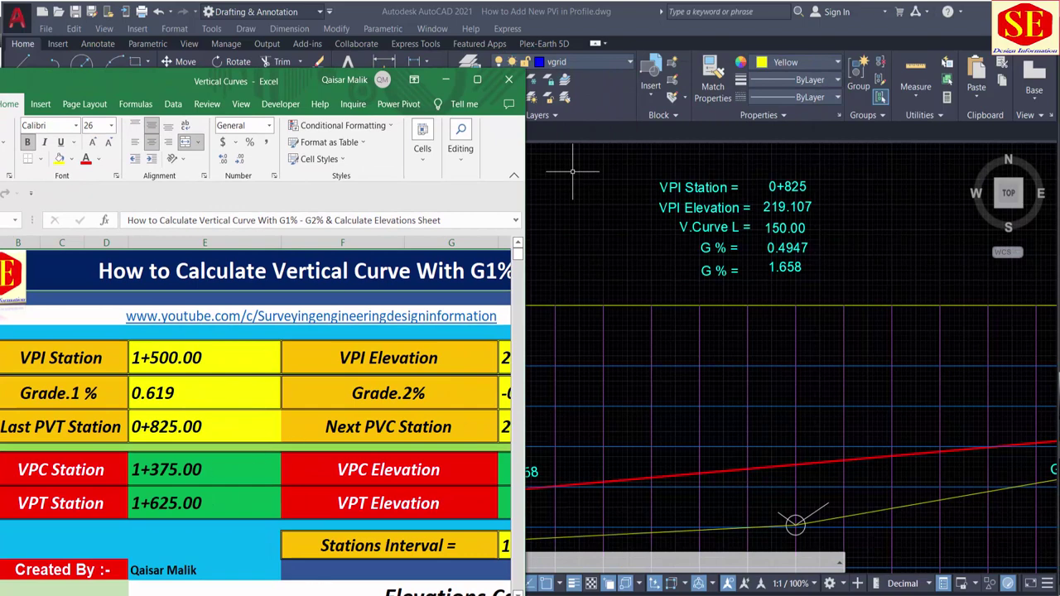
{"action": "left_click_drag", "start_coordinate": [236, 80], "coordinate": [269, 29]}
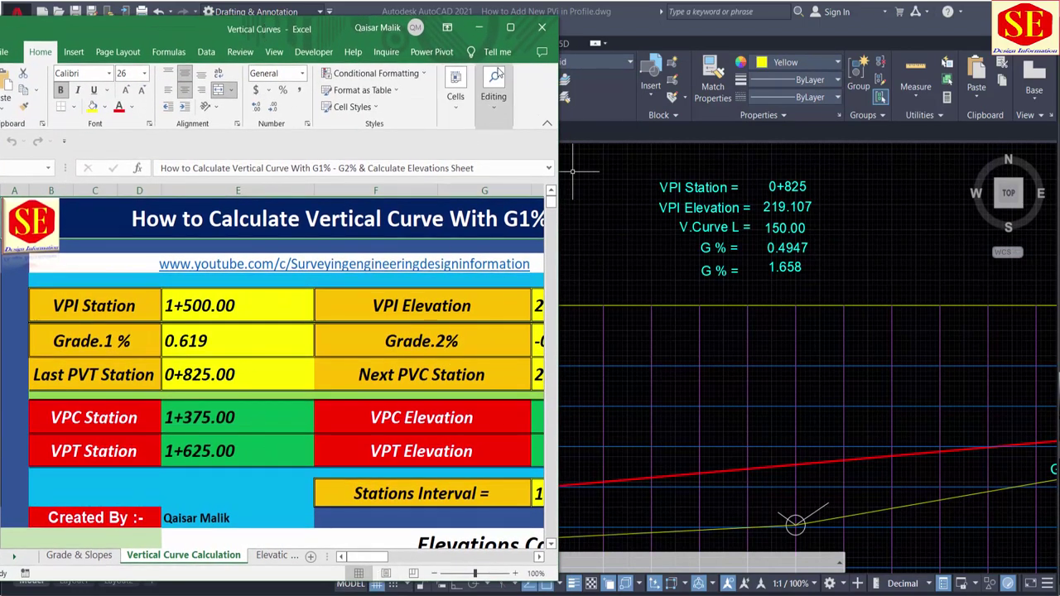
{"action": "left_click", "coordinate": [510, 27]}
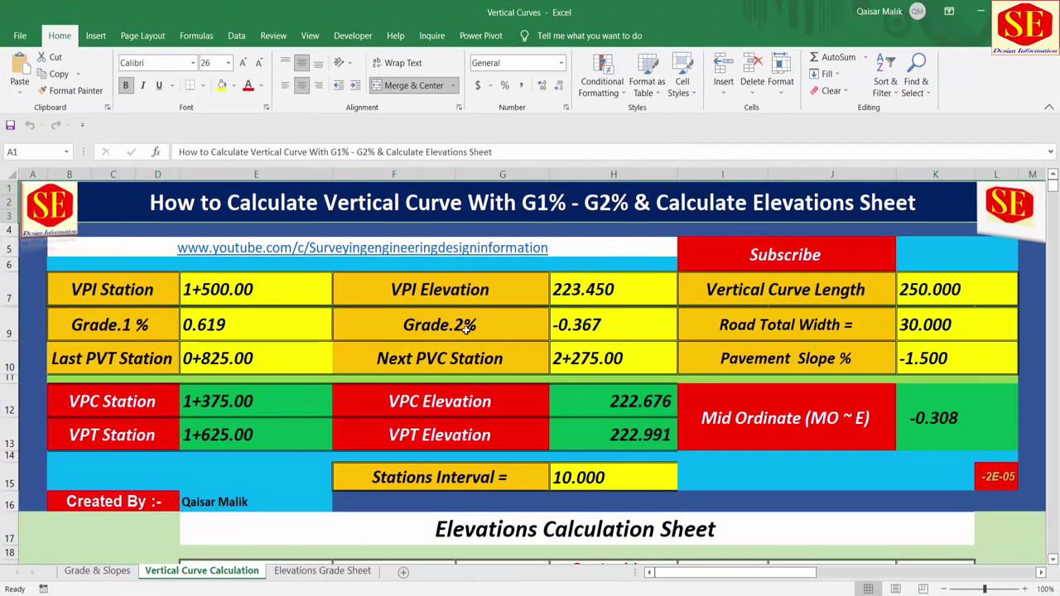
- Review the input values in E7, E9, E10, H7, H9, H10, K7, K9 and K10
{"action": "left_click", "coordinate": [200, 305]}
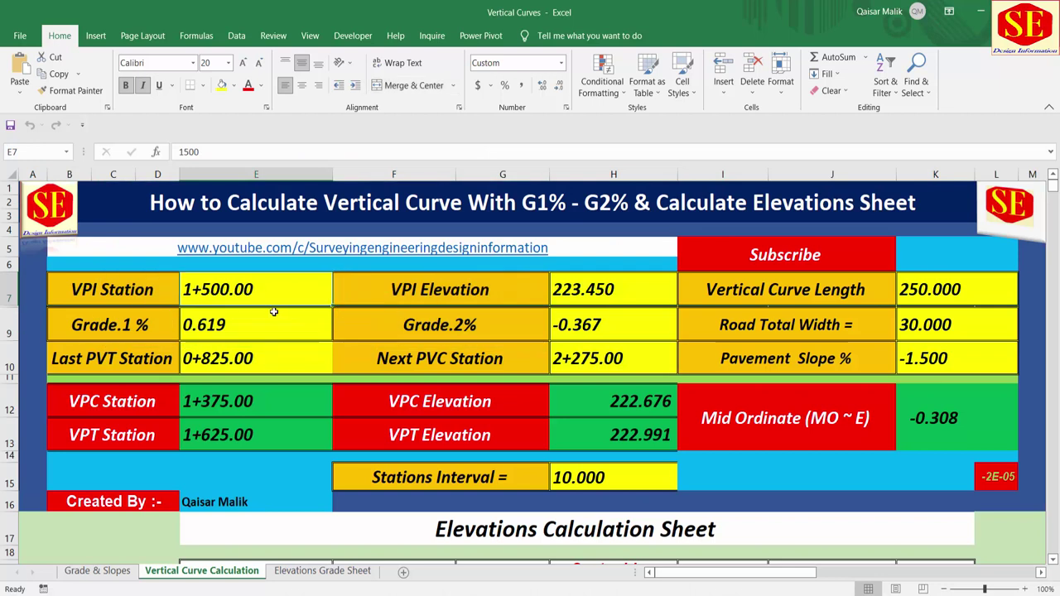
{"action": "left_click", "coordinate": [248, 325]}
{"action": "left_click", "coordinate": [248, 358]}
{"action": "left_click", "coordinate": [579, 289]}
{"action": "left_click", "coordinate": [580, 325]}
{"action": "left_click", "coordinate": [580, 358]}
{"action": "left_click", "coordinate": [932, 289]}
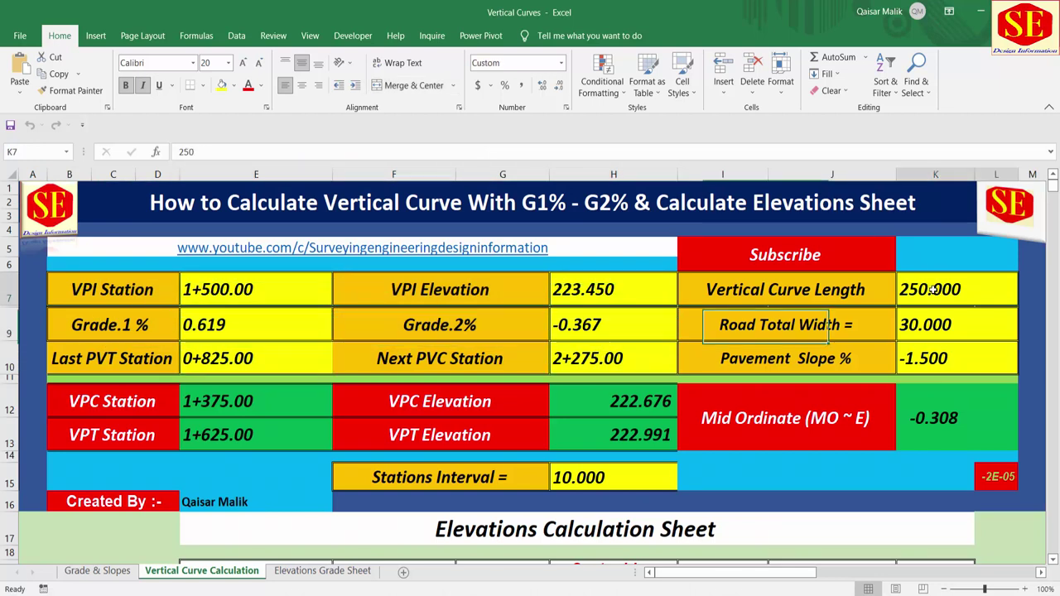
{"action": "left_click", "coordinate": [934, 325]}
{"action": "left_click", "coordinate": [938, 356]}
{"action": "left_click", "coordinate": [318, 292]}
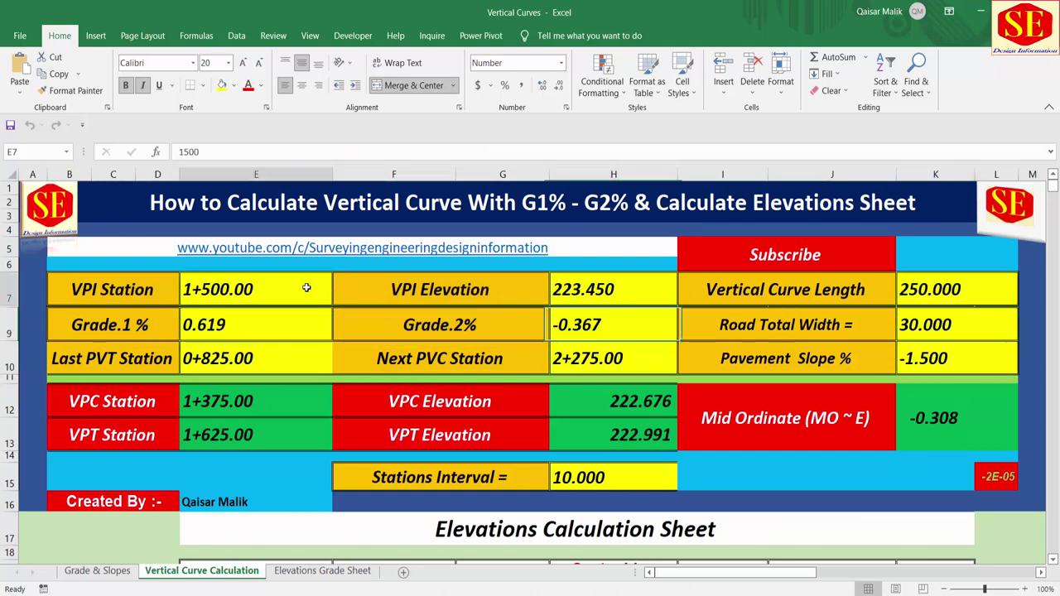
- Clear the VPI Station, Grade.1 % and Last PVT Station inputs in E7, E9 and E10
{"action": "key", "text": "Delete"}
{"action": "left_click", "coordinate": [273, 335]}
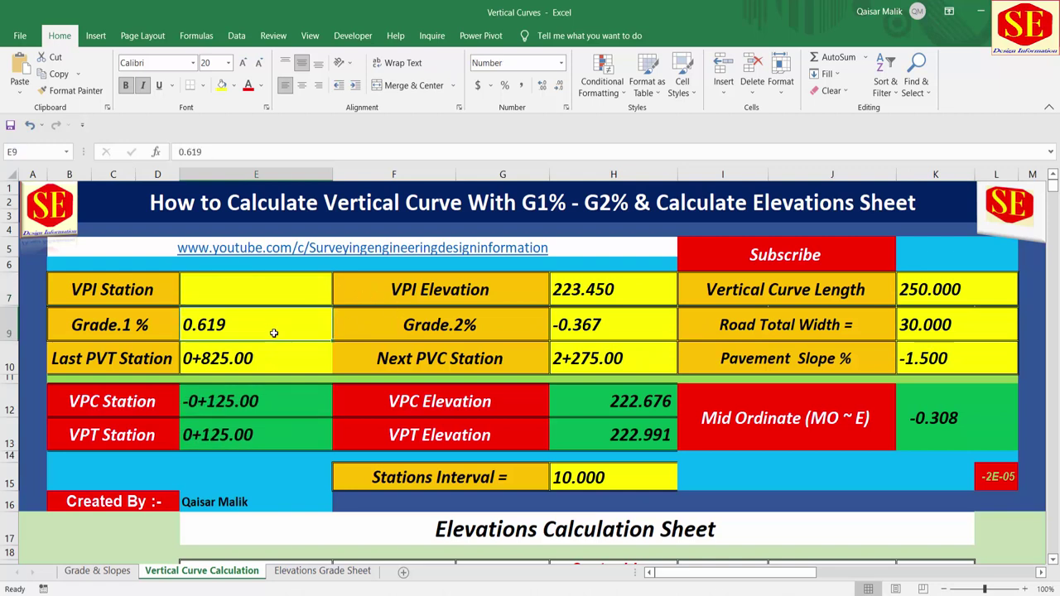
{"action": "key", "text": "Delete"}
{"action": "left_click", "coordinate": [276, 365]}
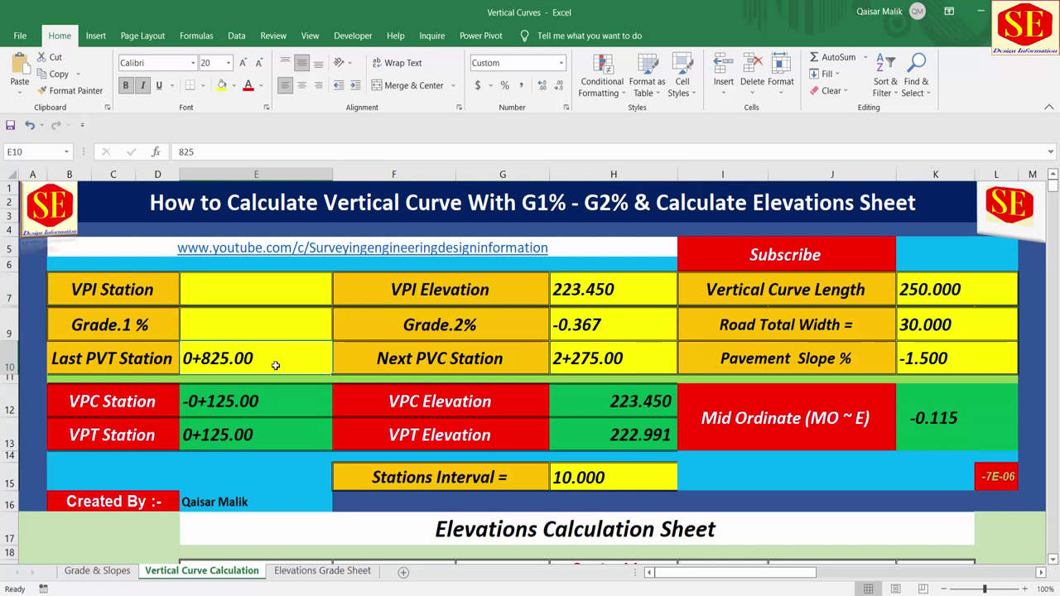
{"action": "key", "text": "Delete"}
- Clear the VPI Elevation, Grade.2%, Next PVC Station inputs and the K7:K10 length, width and slope values
{"action": "left_click", "coordinate": [614, 291]}
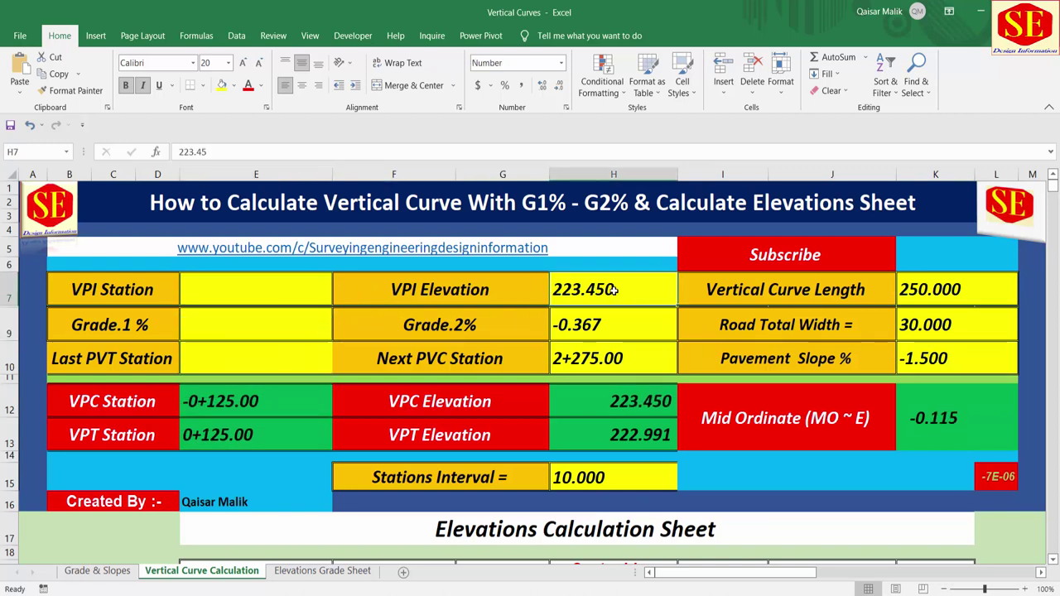
{"action": "key", "text": "Delete"}
{"action": "left_click", "coordinate": [607, 326]}
{"action": "key", "text": "Delete"}
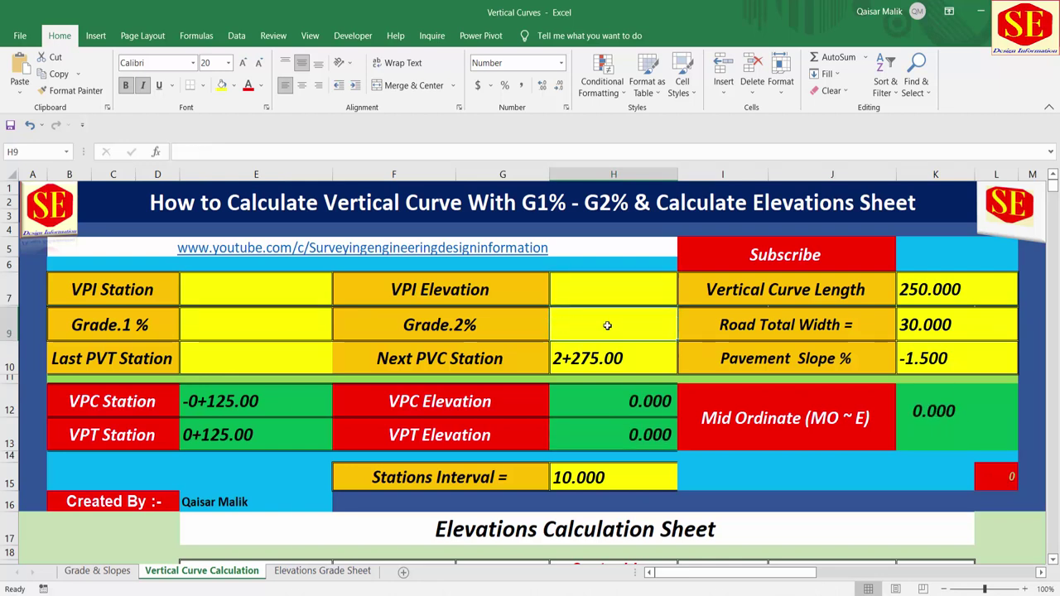
{"action": "left_click", "coordinate": [591, 356]}
{"action": "key", "text": "Delete"}
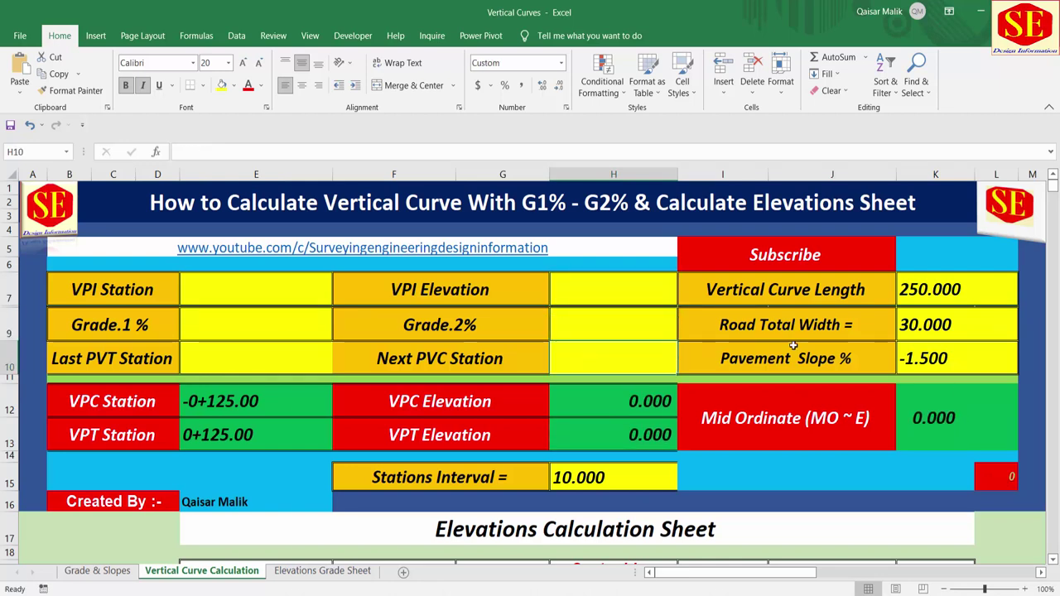
{"action": "left_click_drag", "start_coordinate": [939, 305], "coordinate": [942, 348]}
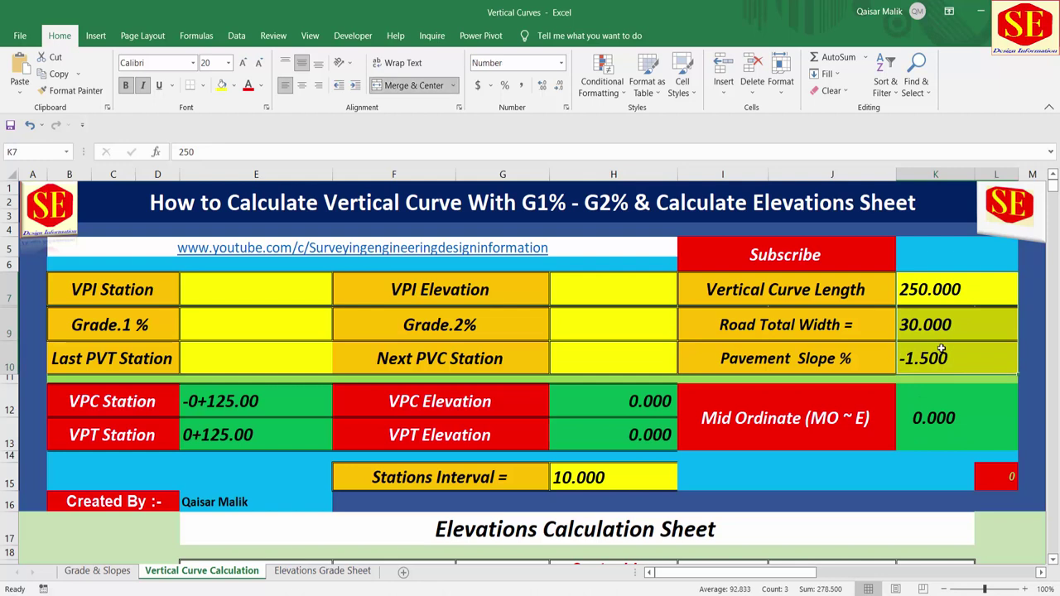
{"action": "key", "text": "Delete"}
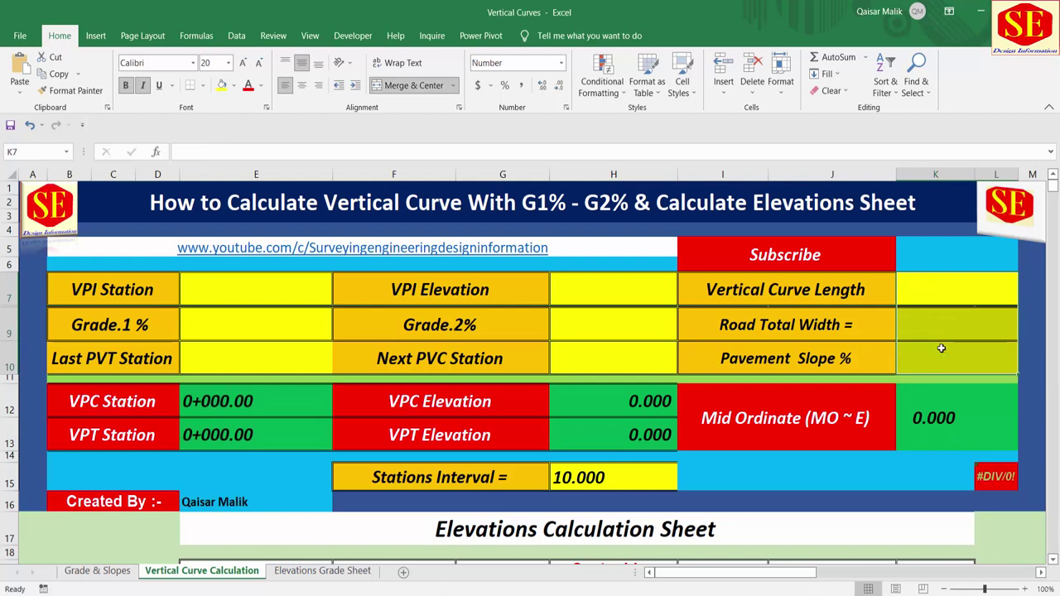
- Verify that the VPI Station, Elevation, Curve Length and Grade inputs are now empty
{"action": "left_click", "coordinate": [268, 289]}
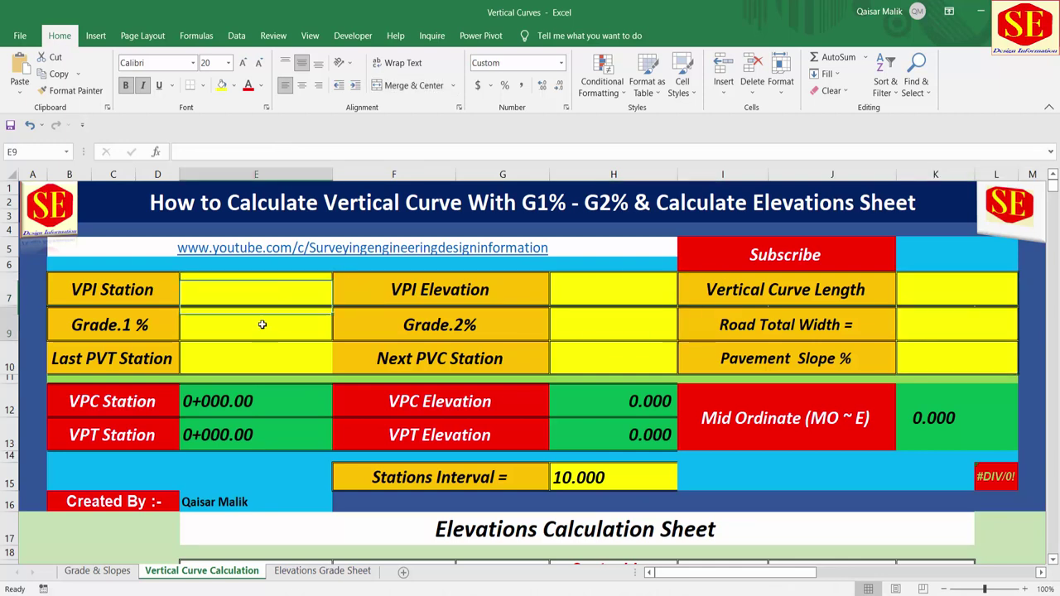
{"action": "left_click", "coordinate": [268, 351]}
{"action": "left_click", "coordinate": [86, 286]}
{"action": "left_click", "coordinate": [474, 286]}
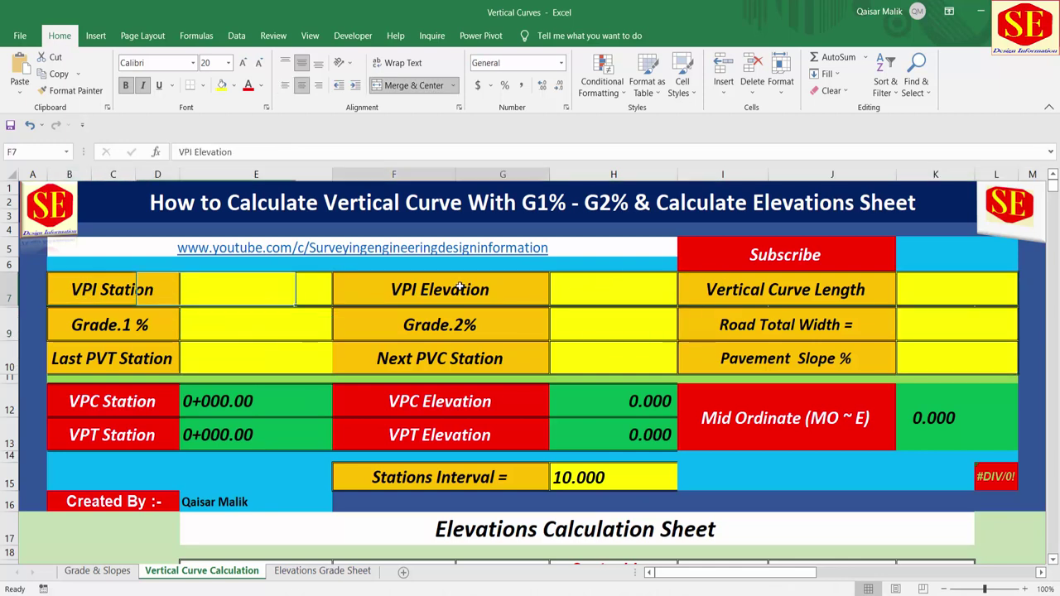
{"action": "left_click", "coordinate": [789, 290]}
{"action": "left_click", "coordinate": [976, 290]}
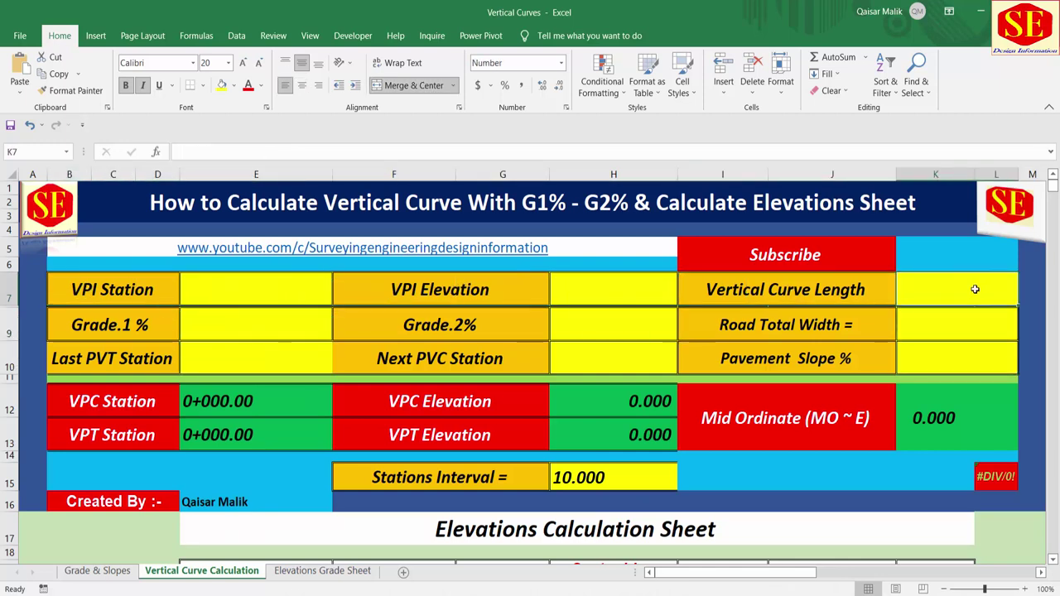
{"action": "left_click", "coordinate": [128, 325]}
{"action": "left_click", "coordinate": [446, 335]}
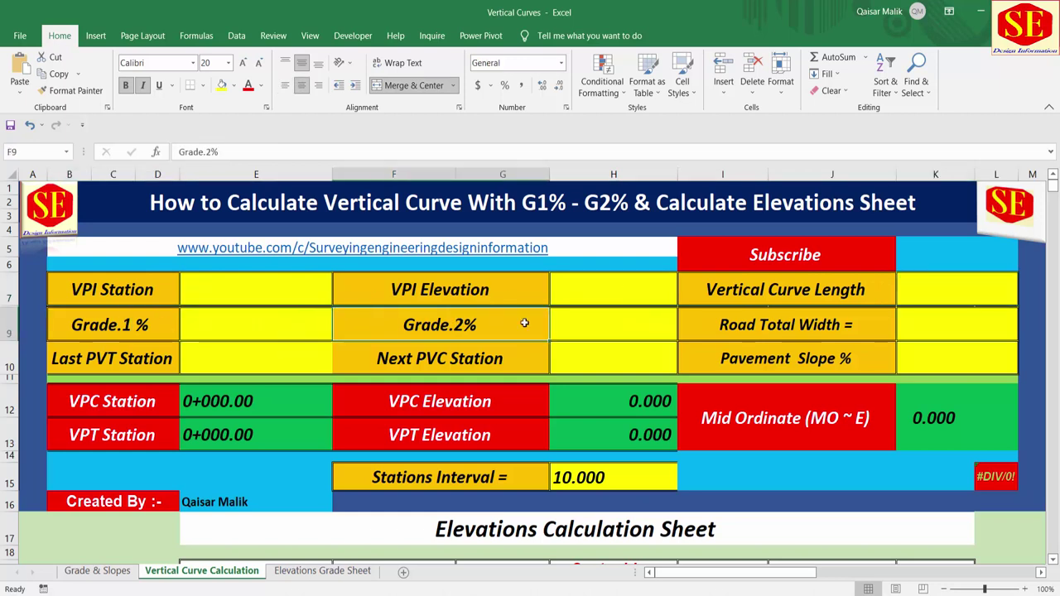
{"action": "left_click", "coordinate": [784, 330]}
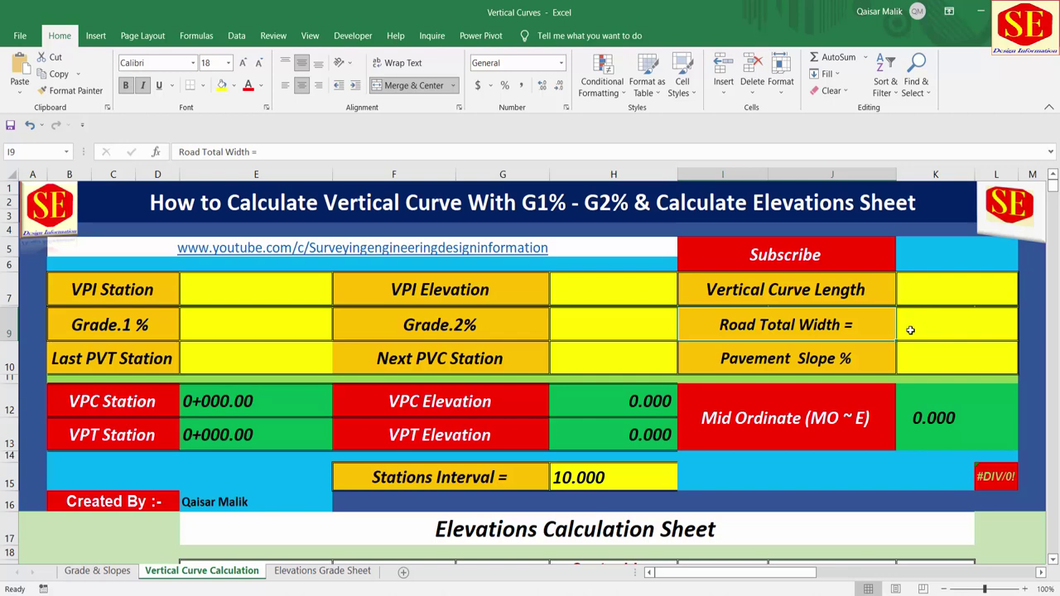
{"action": "scroll", "coordinate": [554, 326], "scroll_direction": "down", "scroll_amount": 5}
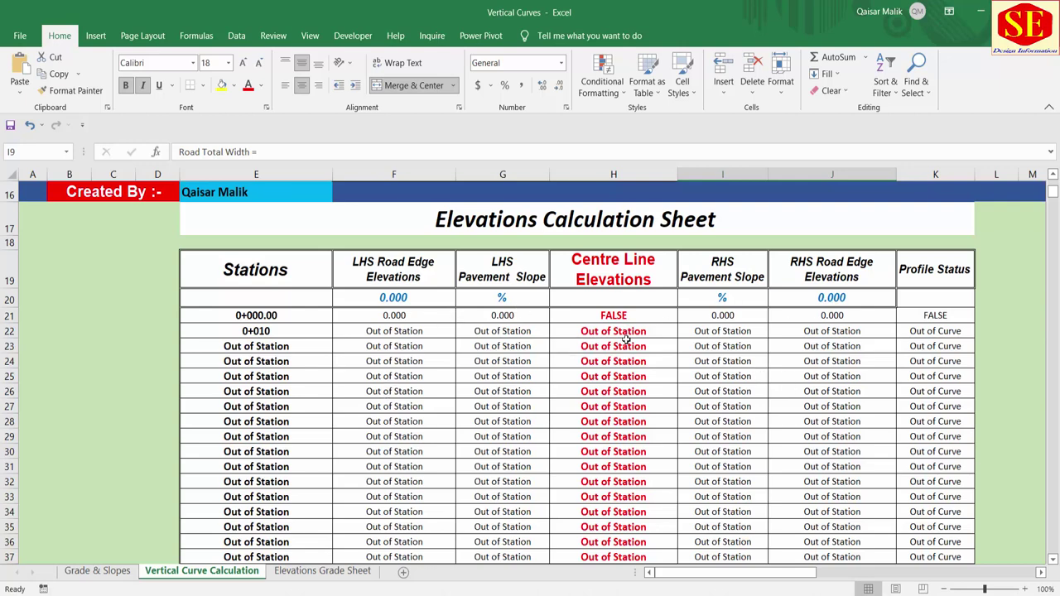
{"action": "left_click_drag", "start_coordinate": [624, 282], "coordinate": [616, 577]}
{"action": "scroll", "coordinate": [591, 375], "scroll_direction": "up", "scroll_amount": 4}
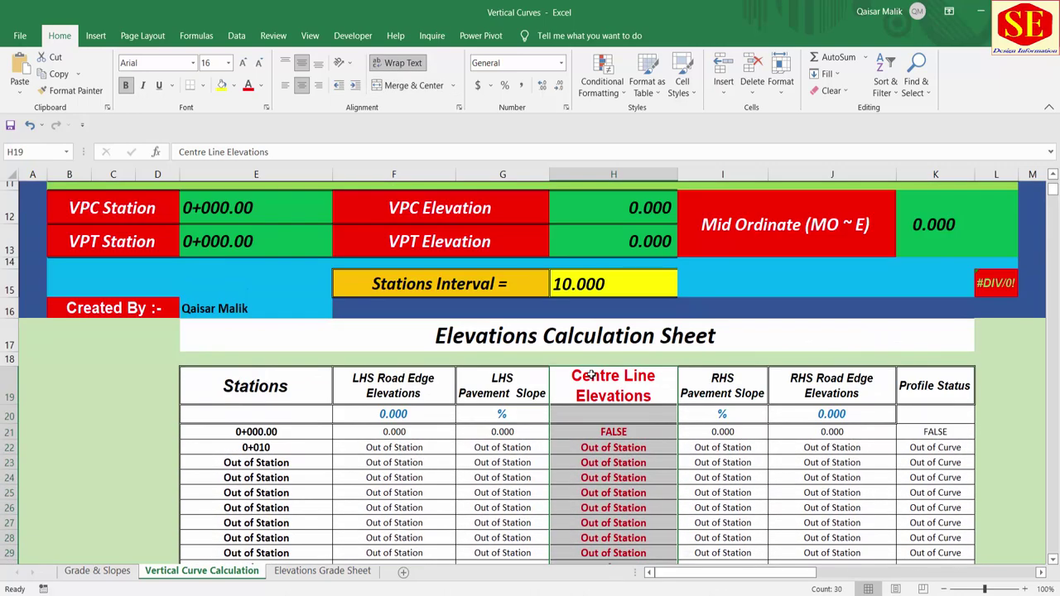
{"action": "scroll", "coordinate": [590, 375], "scroll_direction": "up", "scroll_amount": 2}
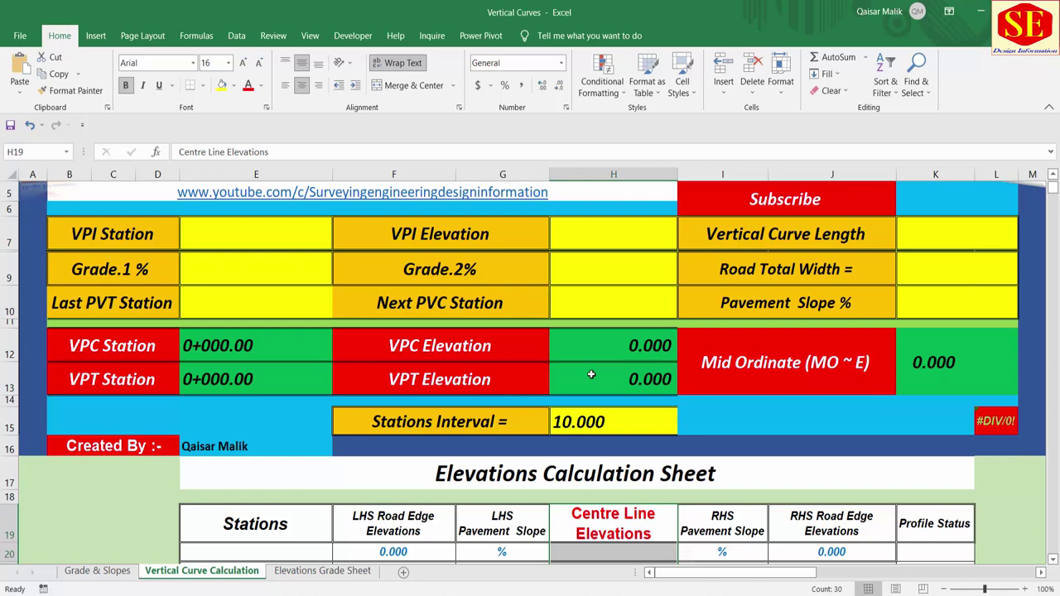
{"action": "scroll", "coordinate": [591, 375], "scroll_direction": "up", "scroll_amount": 2}
- Enter 825 as the VPI Station
{"action": "left_click", "coordinate": [274, 289]}
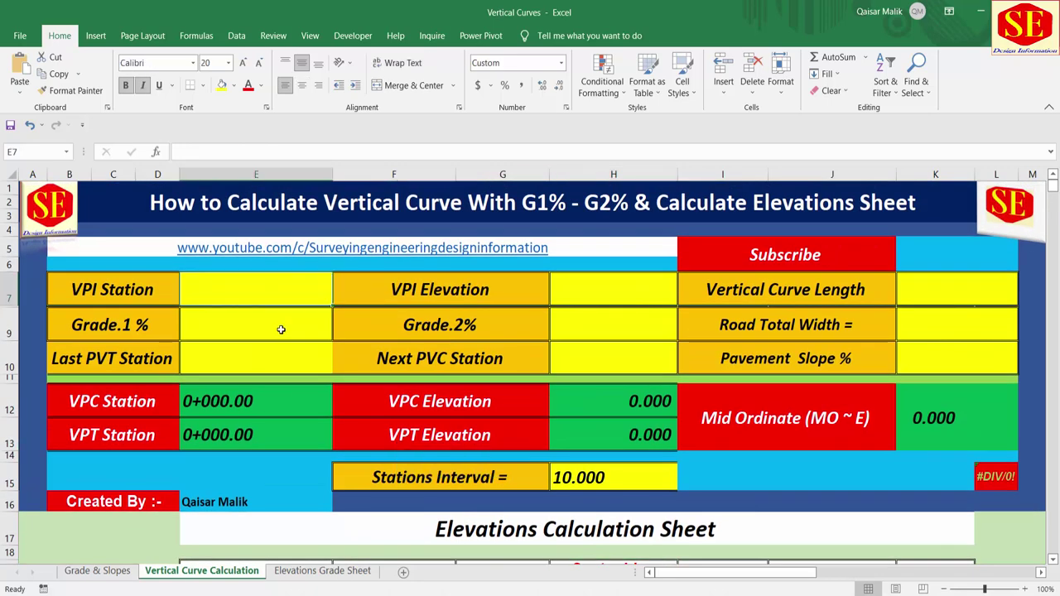
{"action": "key", "text": "Down"}
{"action": "key", "text": "Down"}
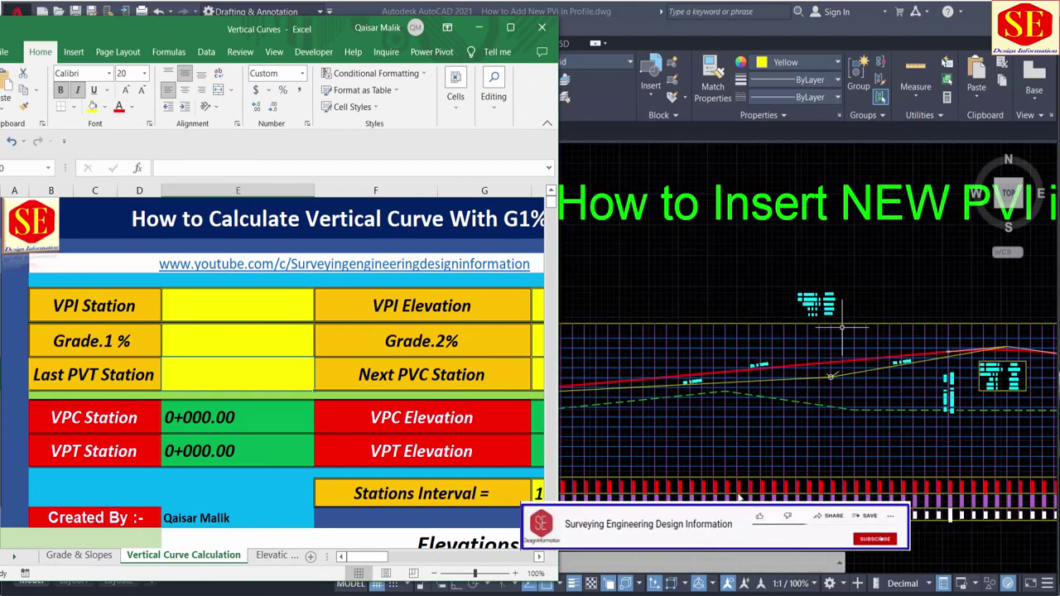
{"action": "scroll", "coordinate": [817, 290], "scroll_direction": "up", "scroll_amount": 5}
{"action": "scroll", "coordinate": [820, 294], "scroll_direction": "up", "scroll_amount": 3}
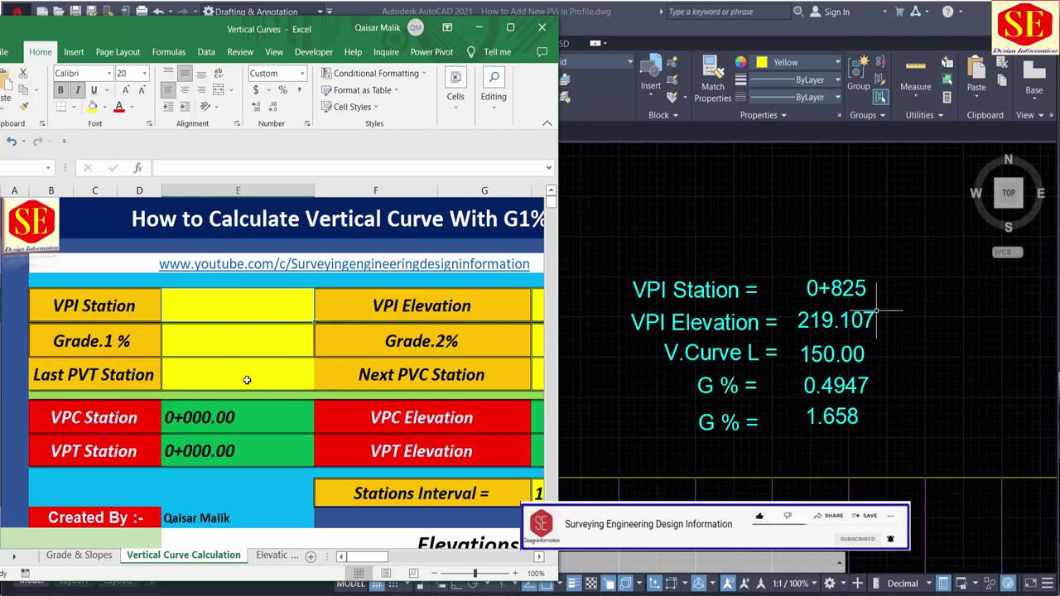
{"action": "type", "text": "825"}
{"action": "key", "text": "Return"}
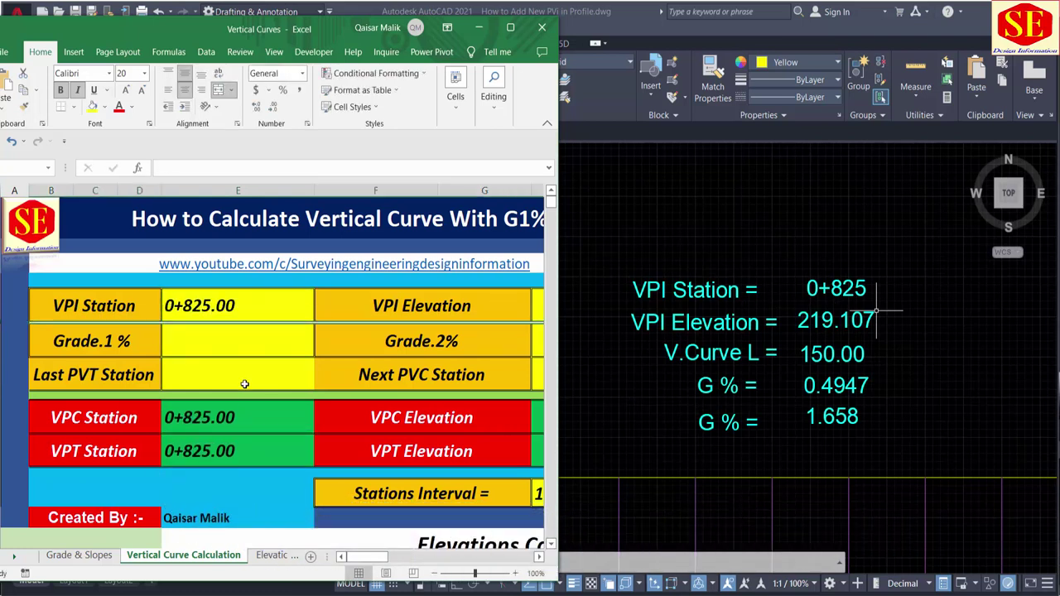
{"action": "left_click_drag", "start_coordinate": [357, 560], "coordinate": [369, 560]}
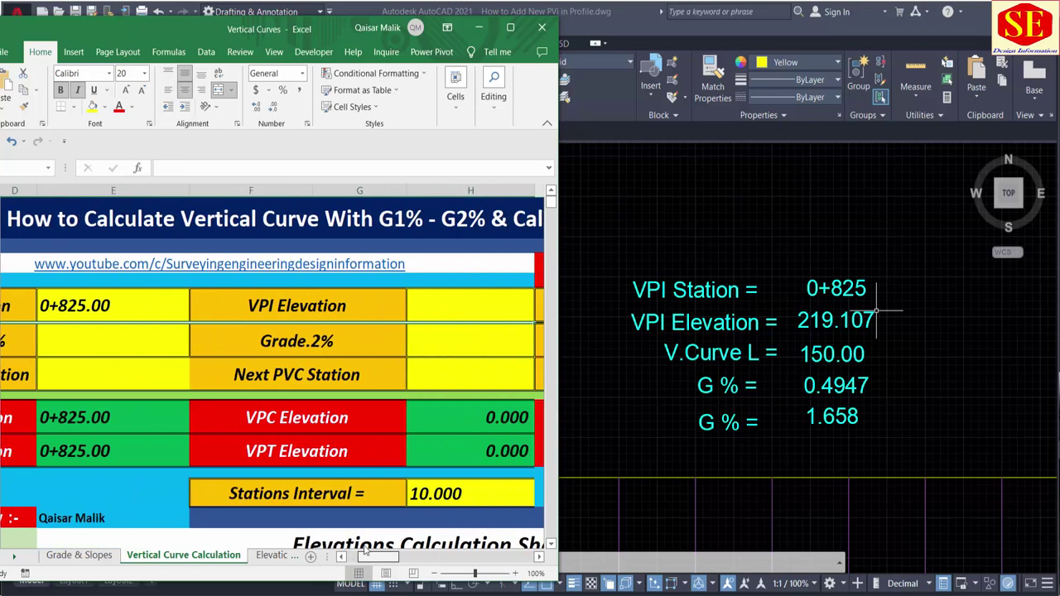
- Enter VPI Elevation 219.109 and Vertical Curve Length 150
{"action": "left_click", "coordinate": [314, 304]}
{"action": "left_click", "coordinate": [509, 299]}
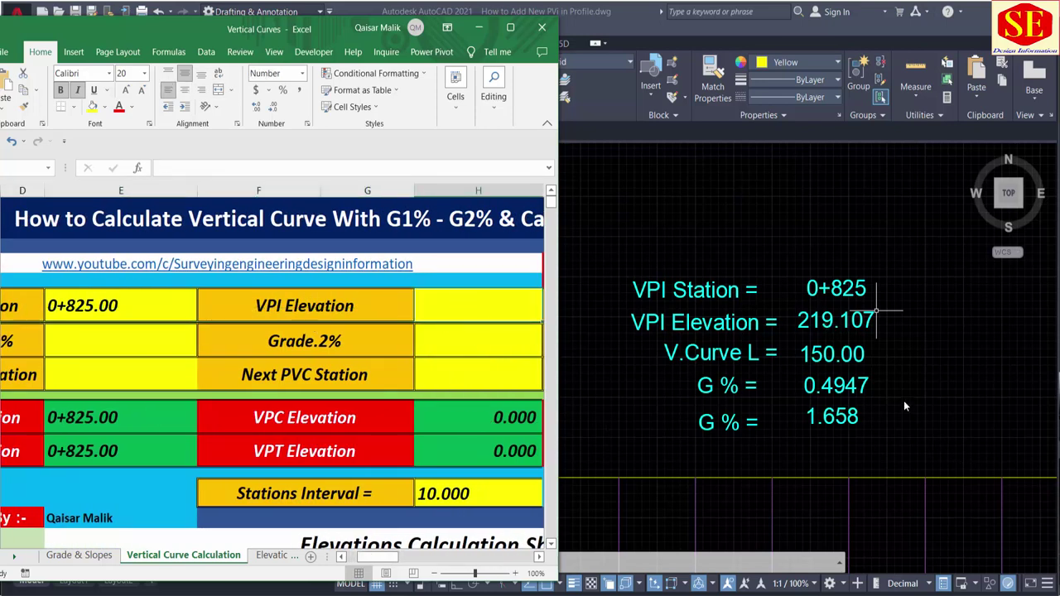
{"action": "type", "text": "219"}
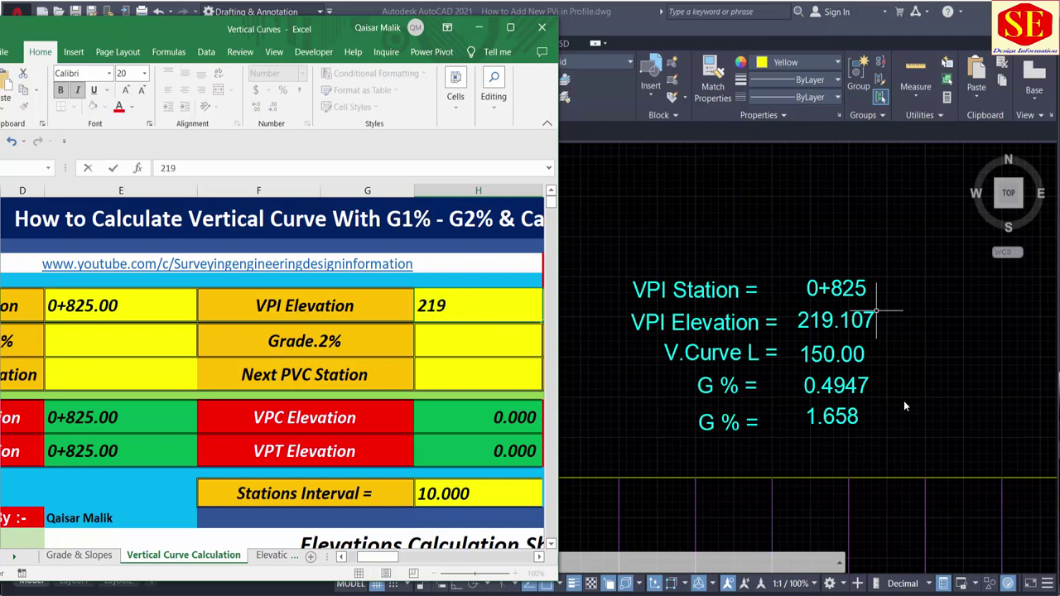
{"action": "type", "text": ".109"}
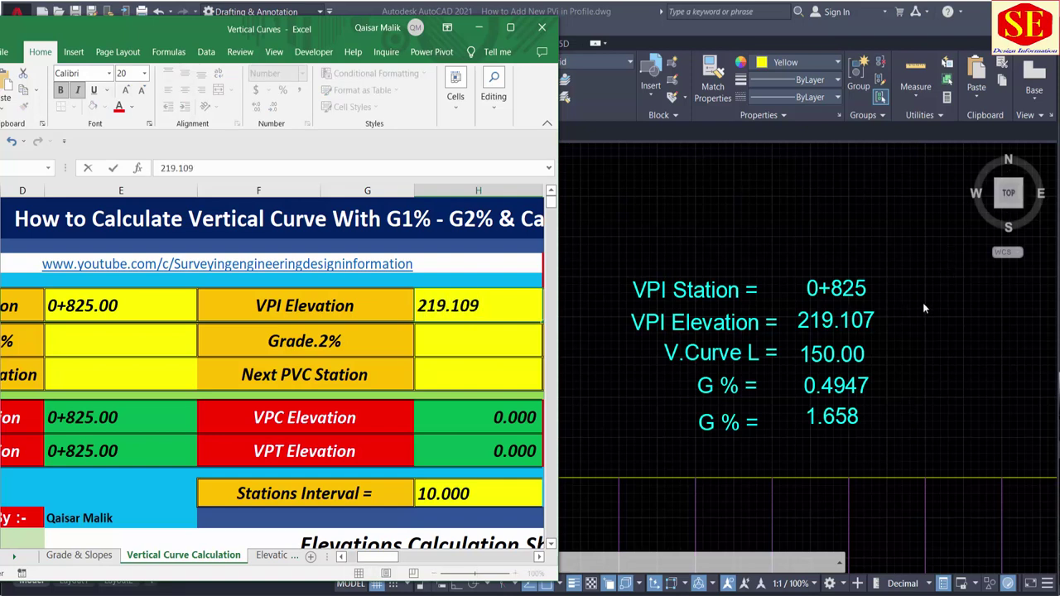
{"action": "left_click", "coordinate": [467, 323]}
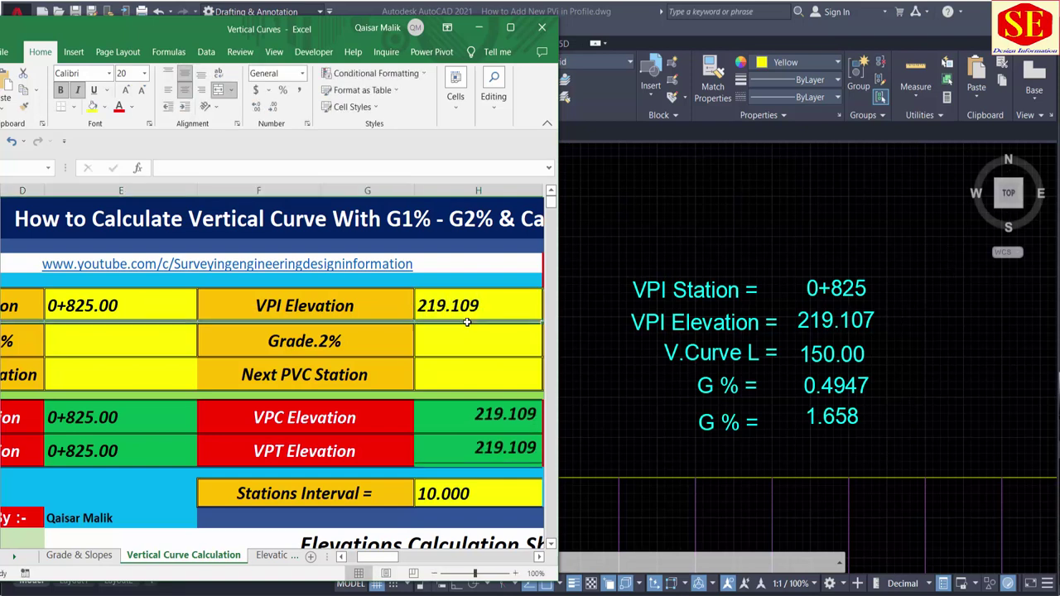
{"action": "left_click_drag", "start_coordinate": [377, 557], "coordinate": [398, 561]}
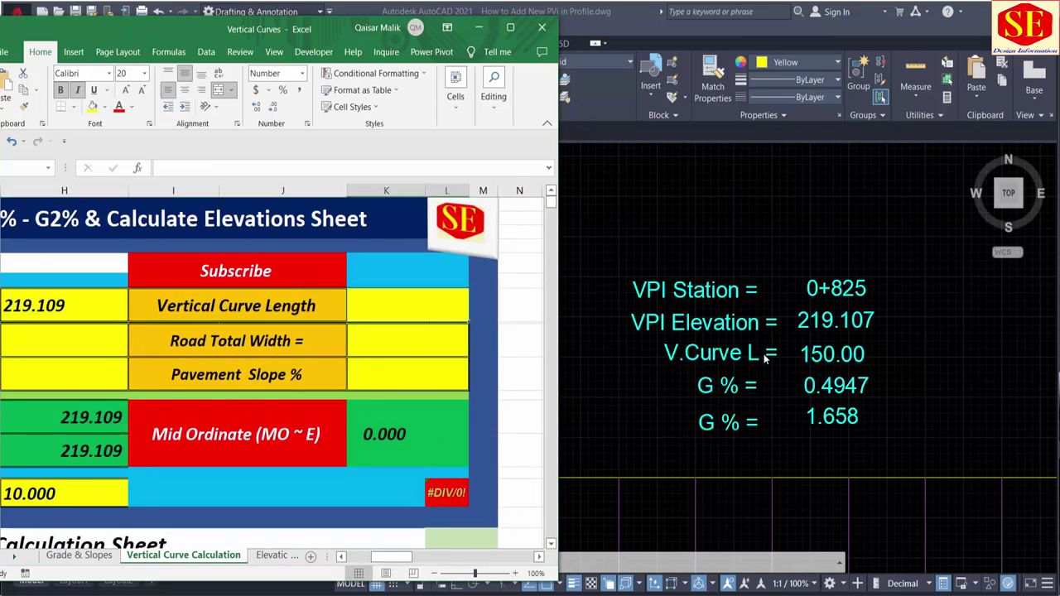
{"action": "type", "text": "150"}
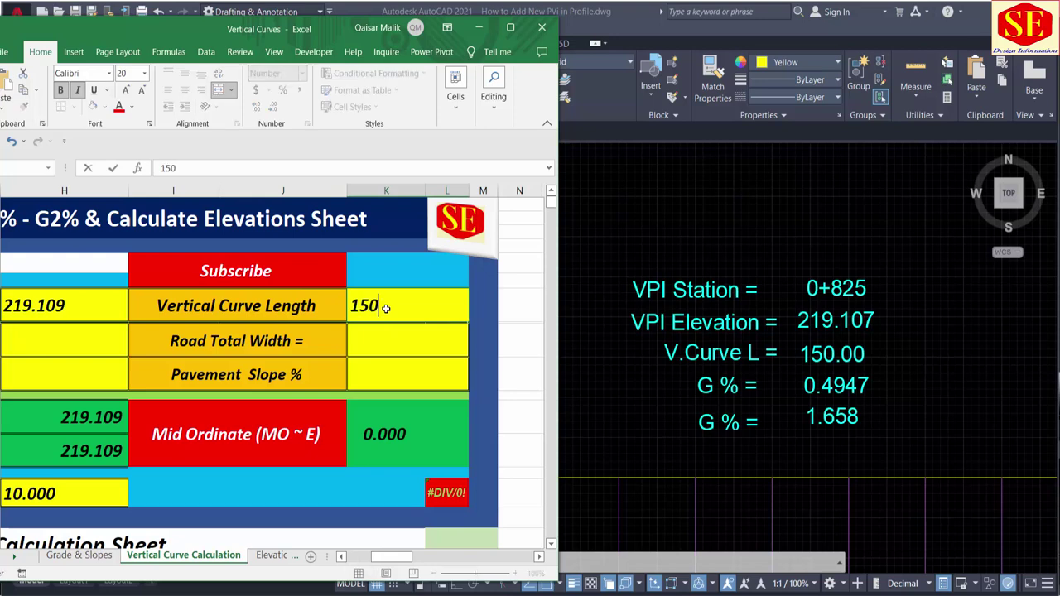
{"action": "key", "text": "Return"}
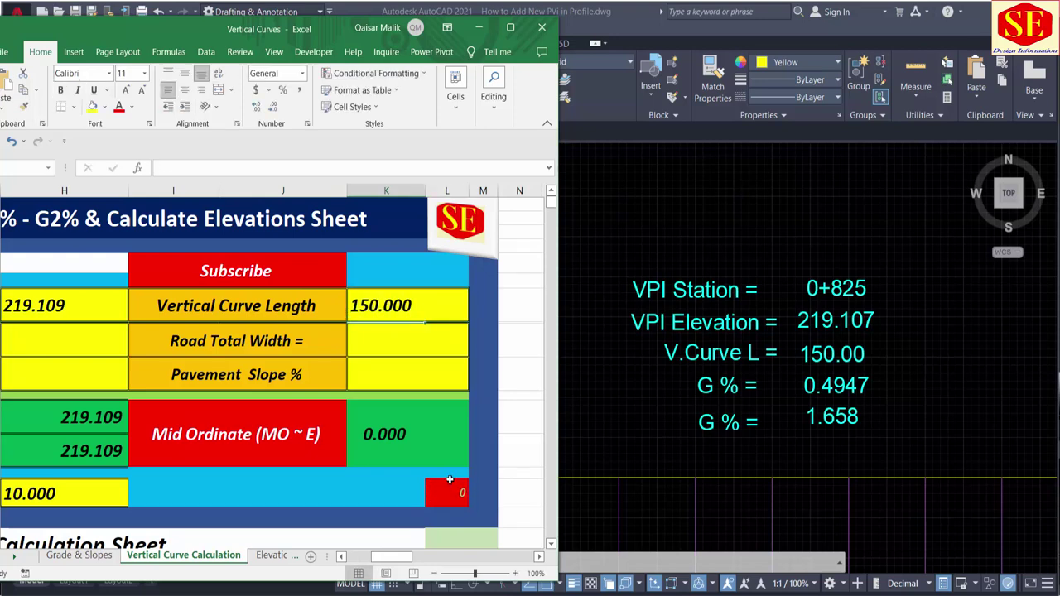
{"action": "left_click_drag", "start_coordinate": [392, 556], "coordinate": [368, 556]}
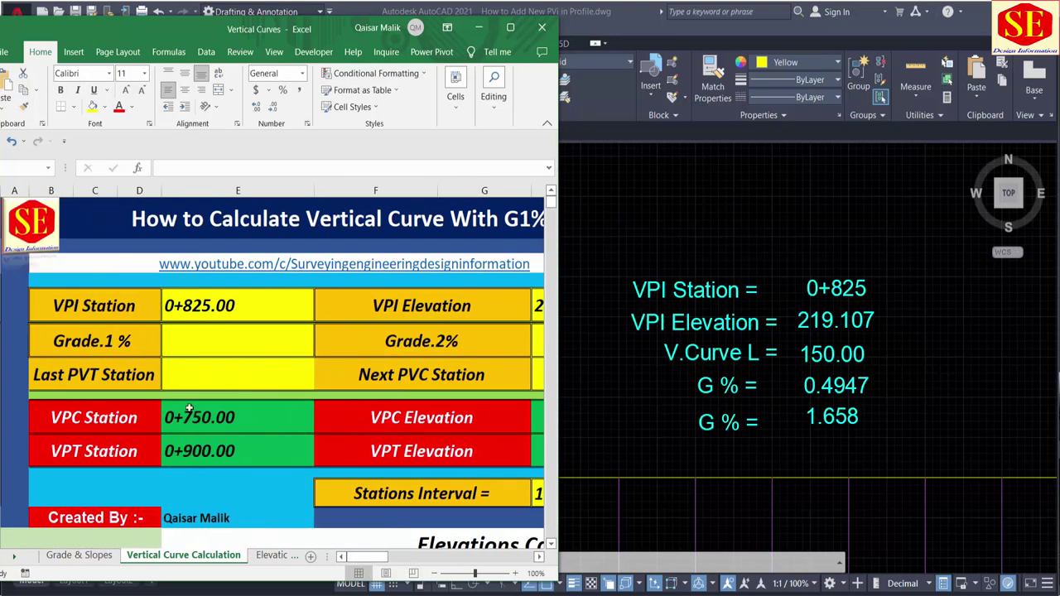
- Enter grades of 0.4947 for Grade.1 % and 1.658 for Grade.2%
{"action": "left_click", "coordinate": [99, 342]}
{"action": "left_click", "coordinate": [213, 344]}
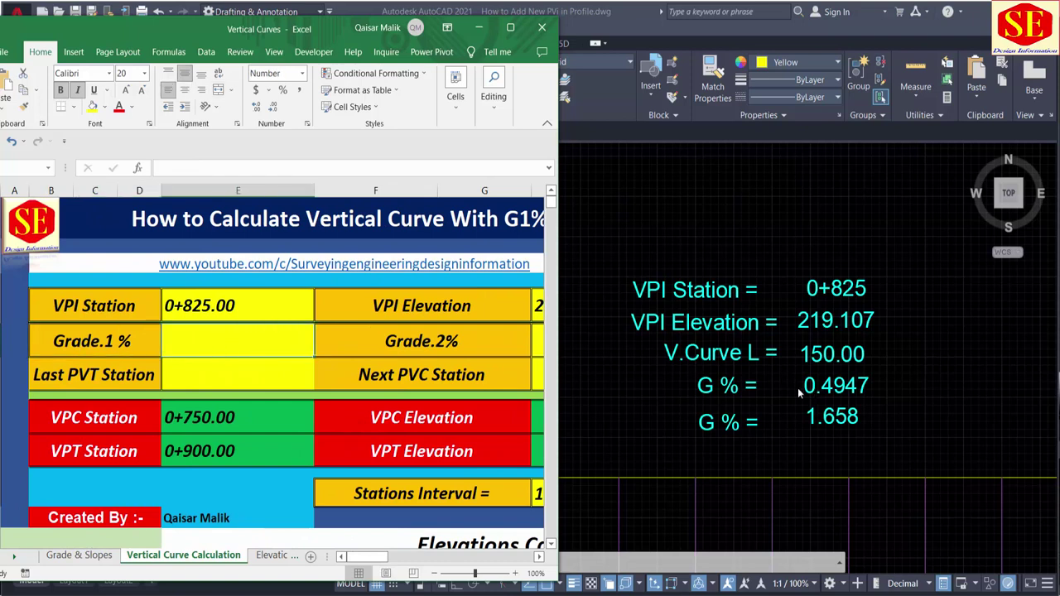
{"action": "type", "text": "."}
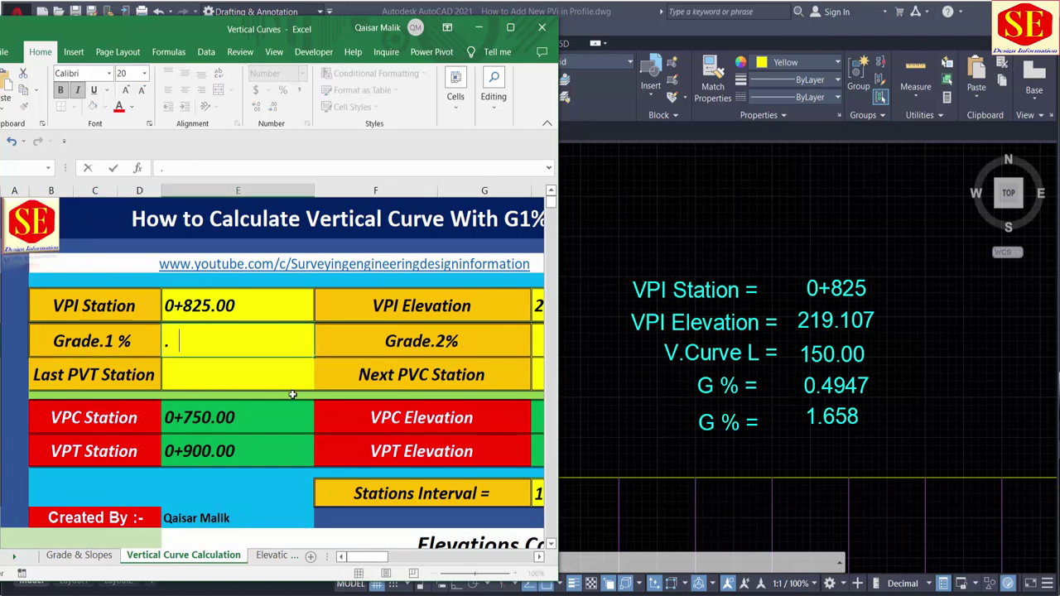
{"action": "type", "text": "495"}
{"action": "key", "text": "Return"}
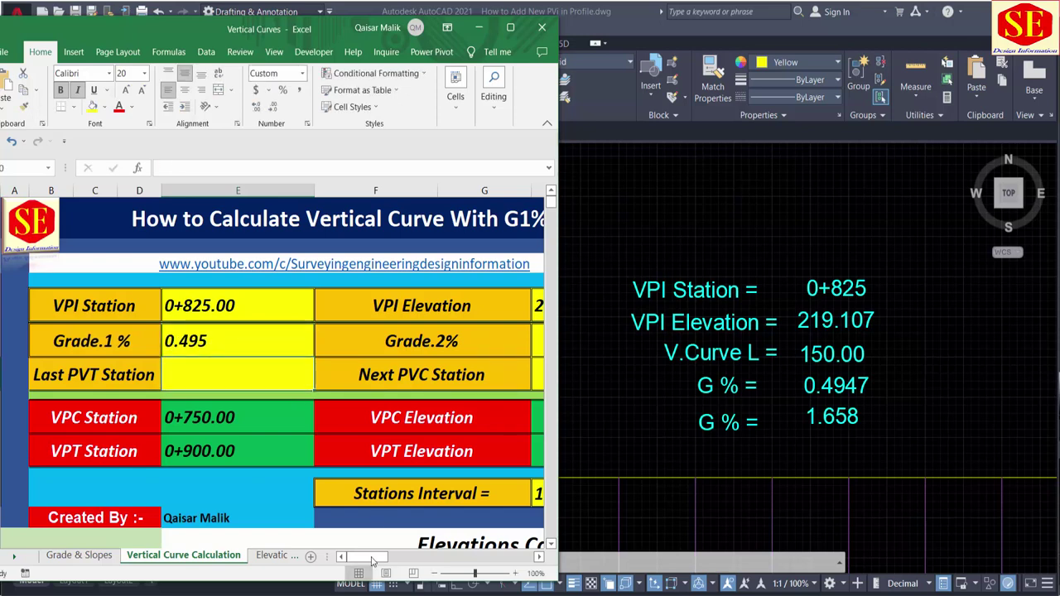
{"action": "left_click_drag", "start_coordinate": [372, 560], "coordinate": [389, 560]}
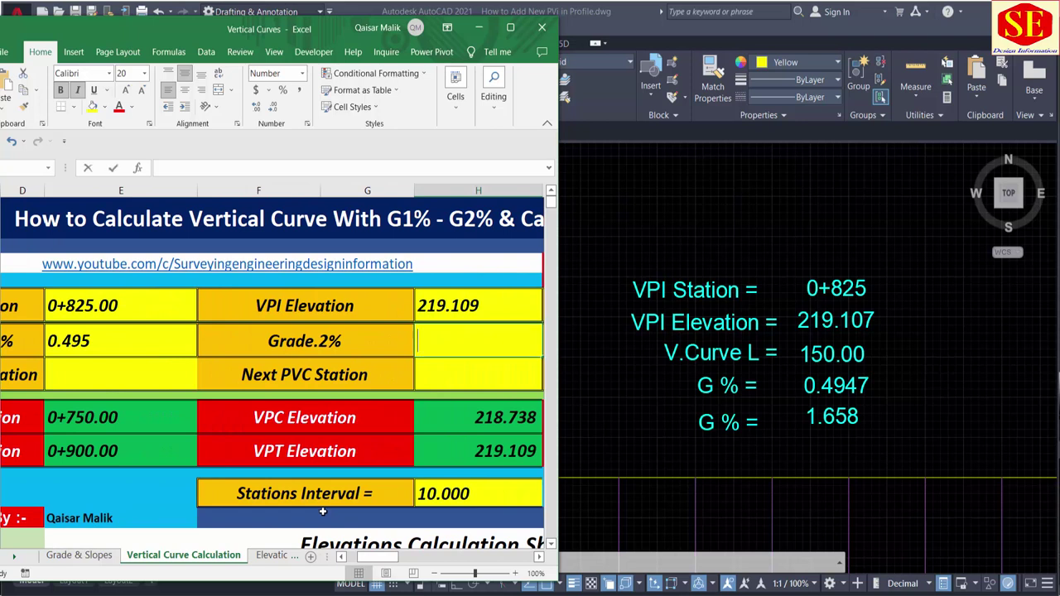
{"action": "type", "text": "1.658"}
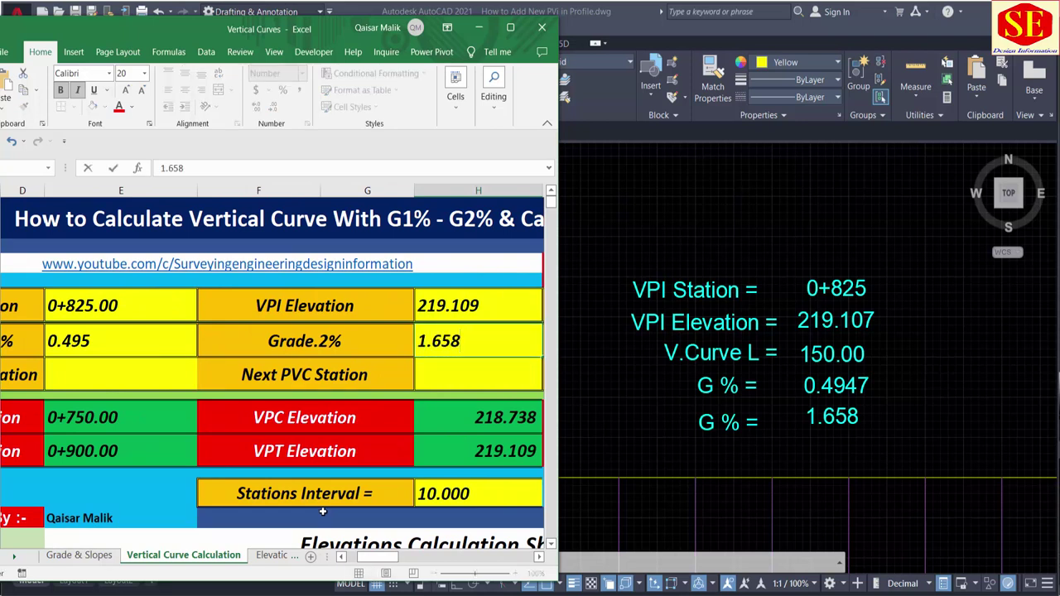
{"action": "key", "text": "Return"}
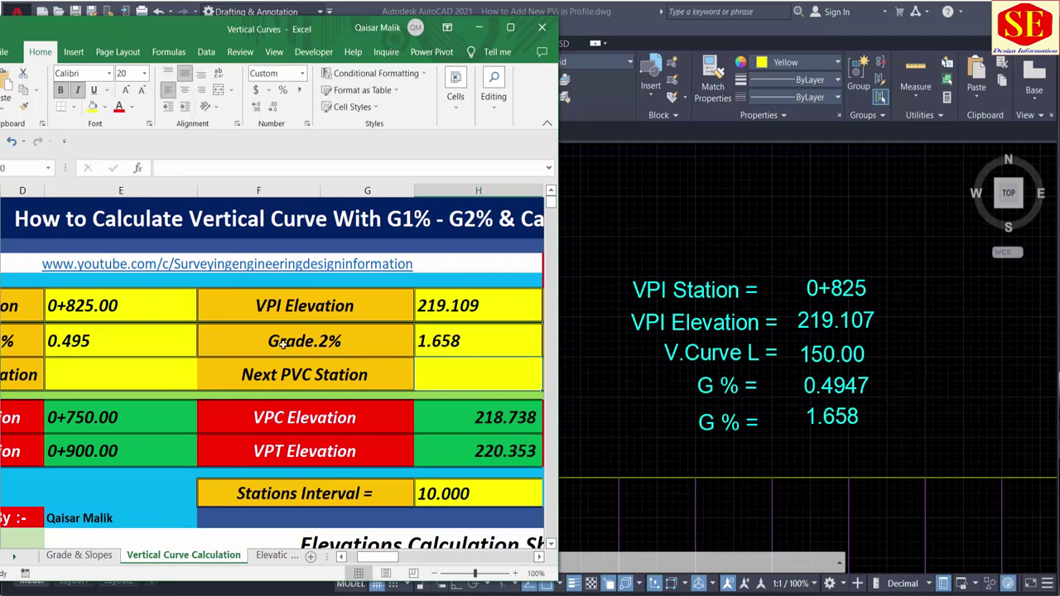
{"action": "left_click", "coordinate": [510, 28]}
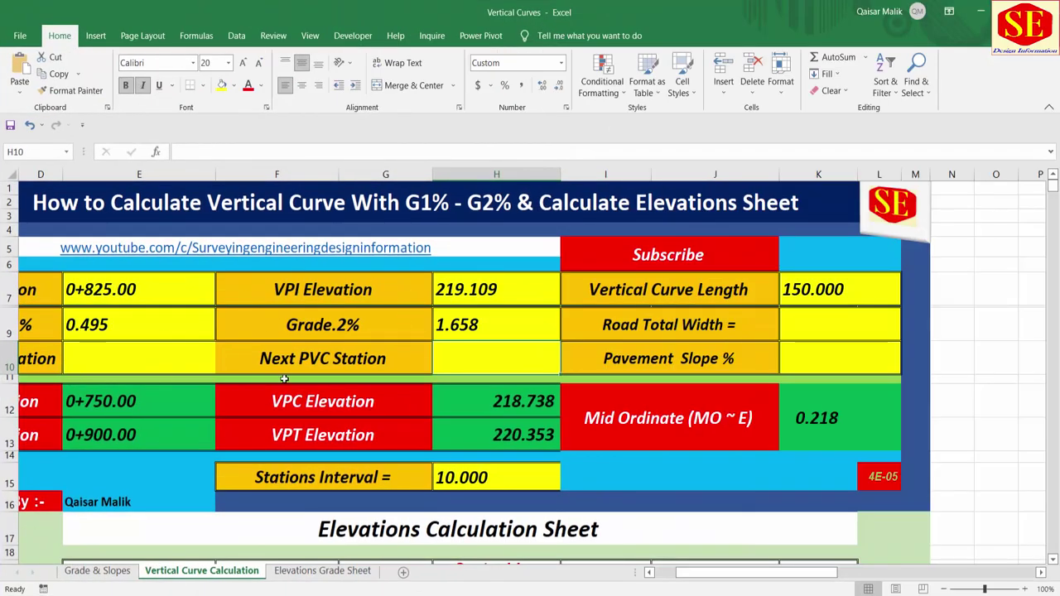
- Check the profile start in AutoCAD, then enter 0 so Last PVT Station reads 0+000.00
{"action": "scroll", "coordinate": [745, 572], "scroll_direction": "left", "scroll_amount": 2}
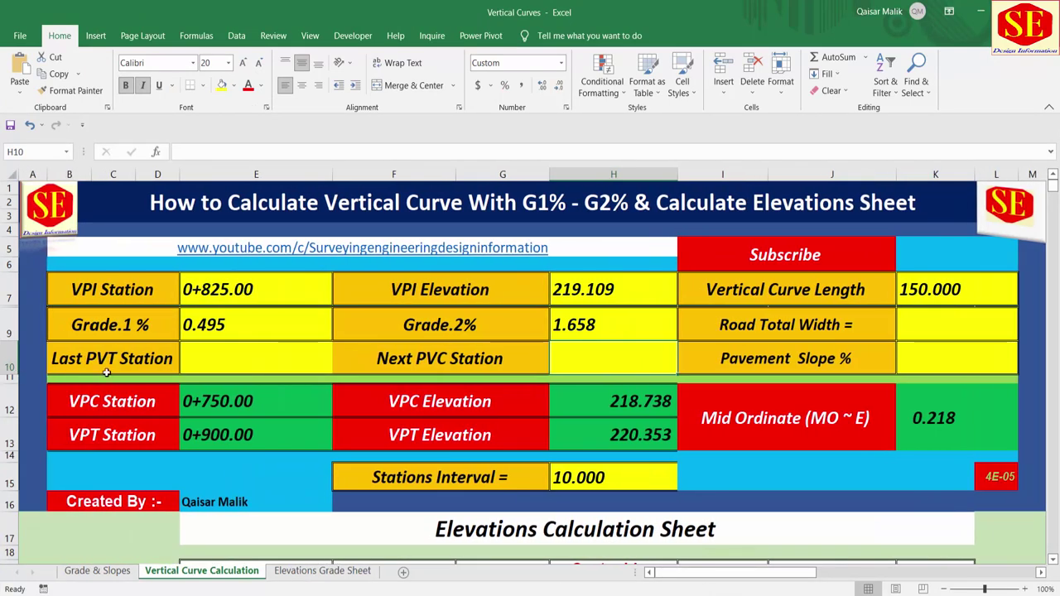
{"action": "left_click", "coordinate": [241, 362]}
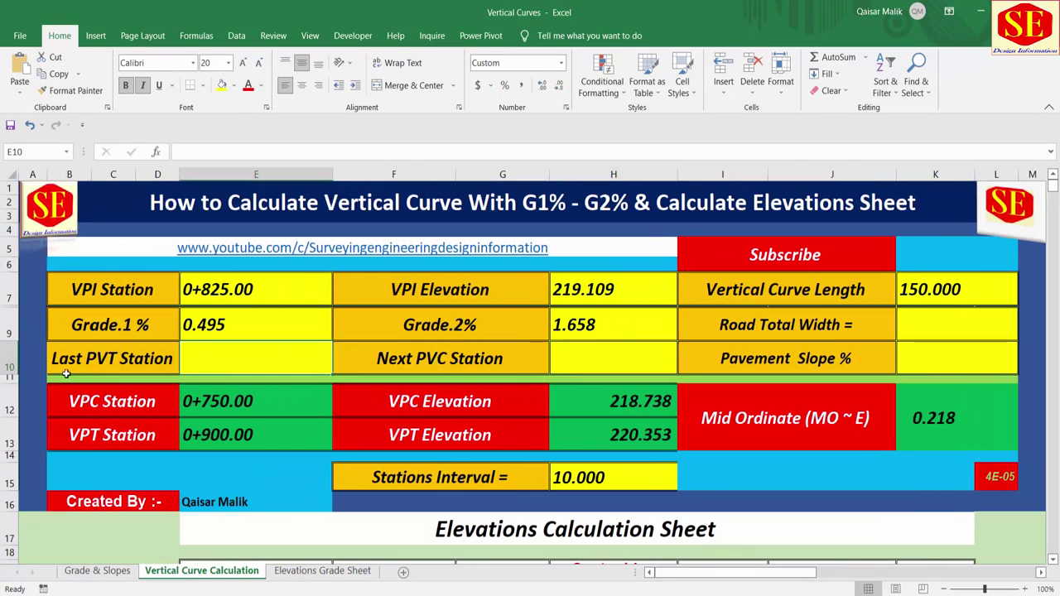
{"action": "scroll", "coordinate": [66, 374], "scroll_direction": "down", "scroll_amount": 1}
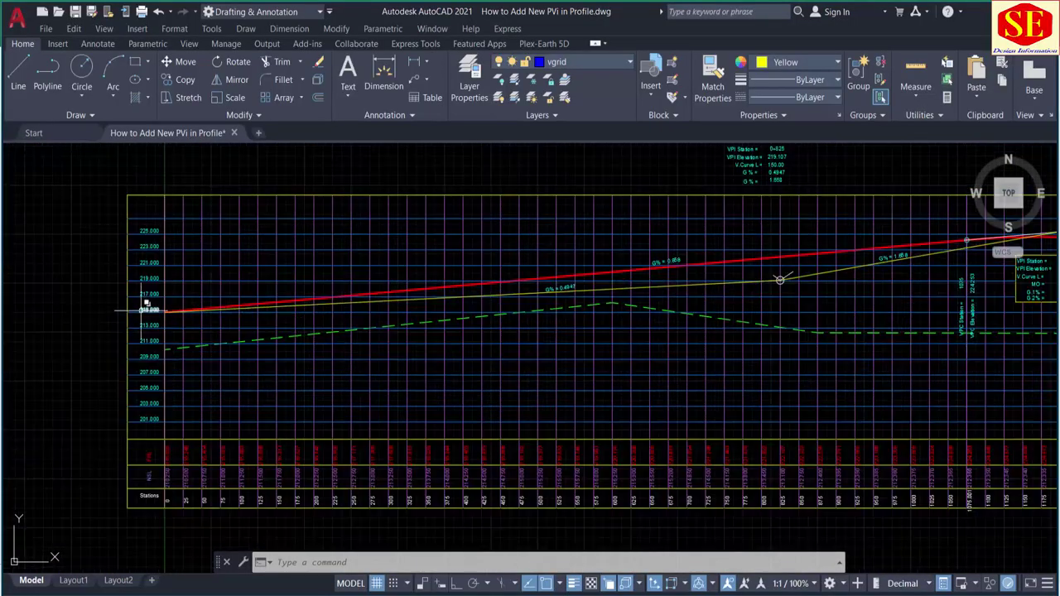
{"action": "scroll", "coordinate": [146, 309], "scroll_direction": "up", "scroll_amount": 2}
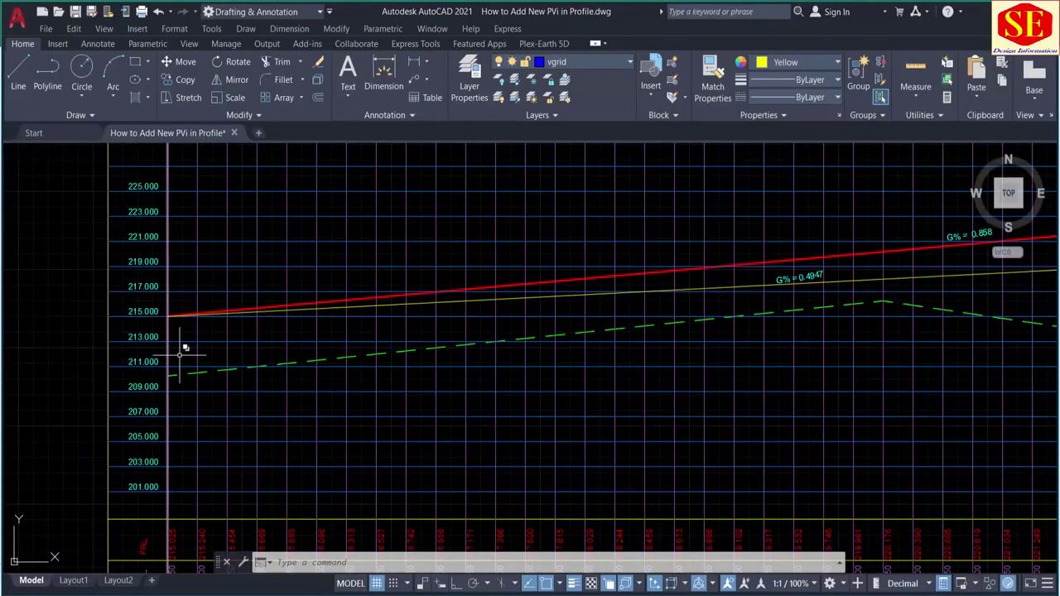
{"action": "left_click", "coordinate": [178, 313]}
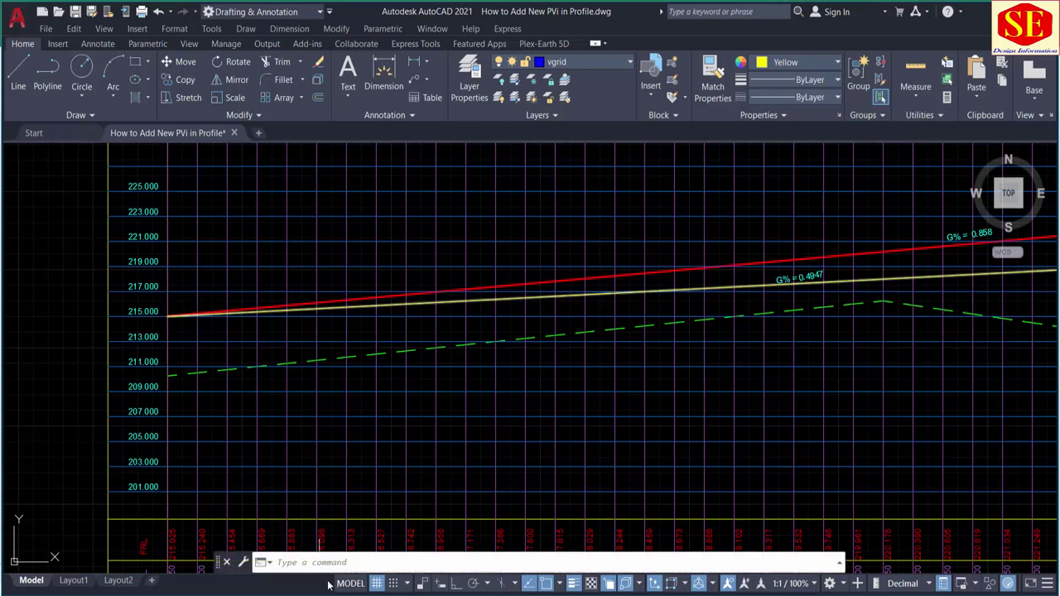
{"action": "key", "text": "Escape"}
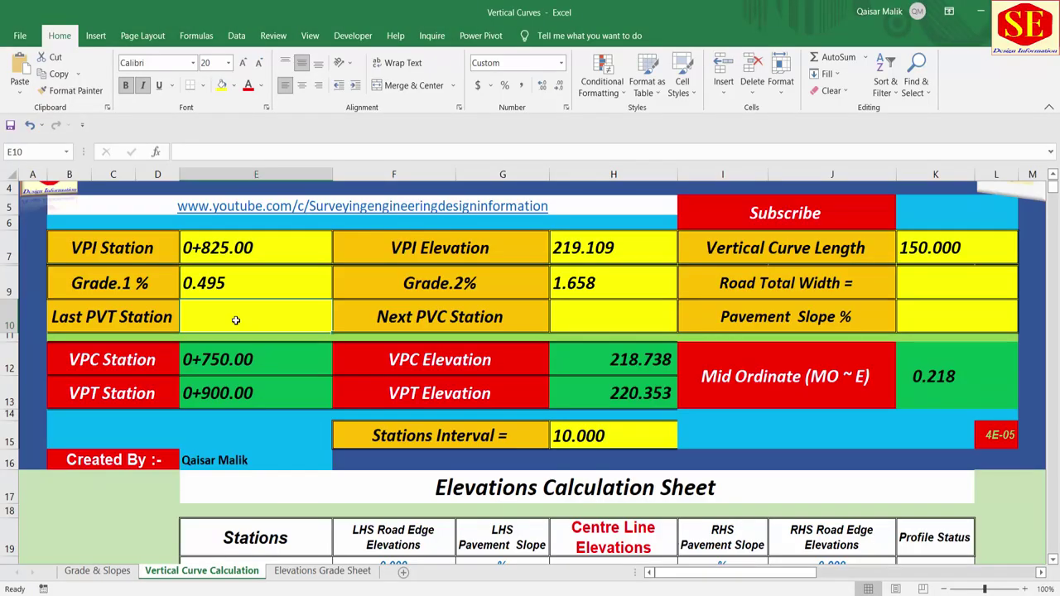
{"action": "type", "text": "0"}
{"action": "key", "text": "Return"}
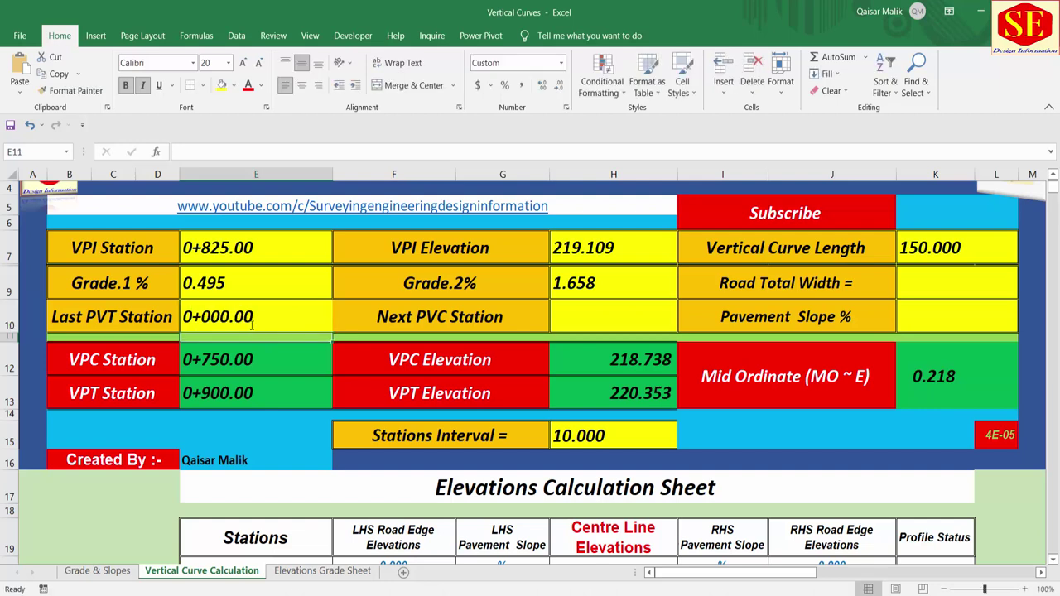
{"action": "left_click", "coordinate": [259, 310]}
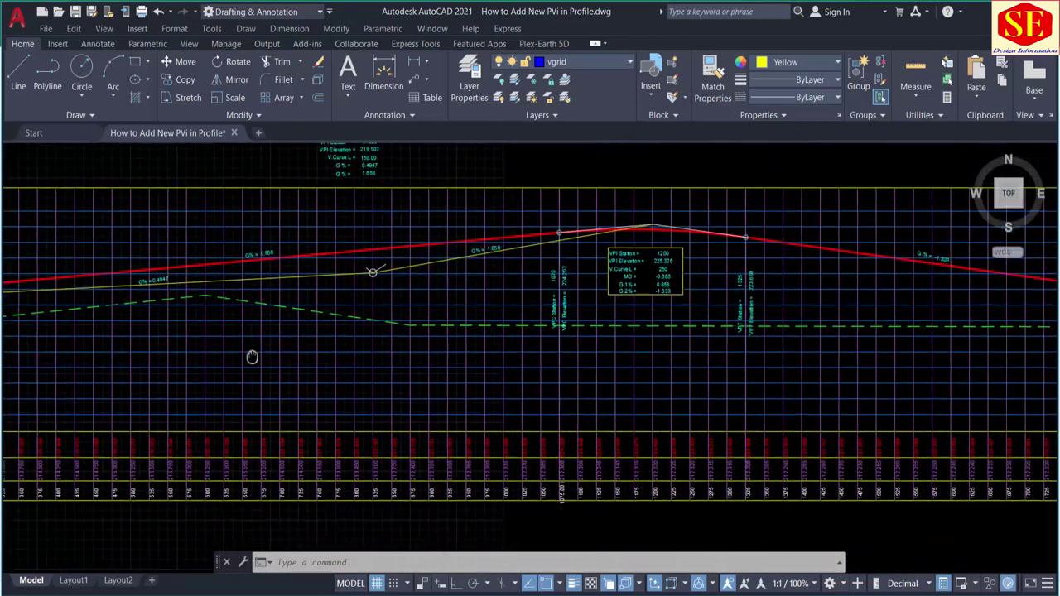
{"action": "middle_click_drag", "start_coordinate": [801, 262], "coordinate": [397, 237]}
{"action": "middle_click_drag", "start_coordinate": [947, 308], "coordinate": [816, 218]}
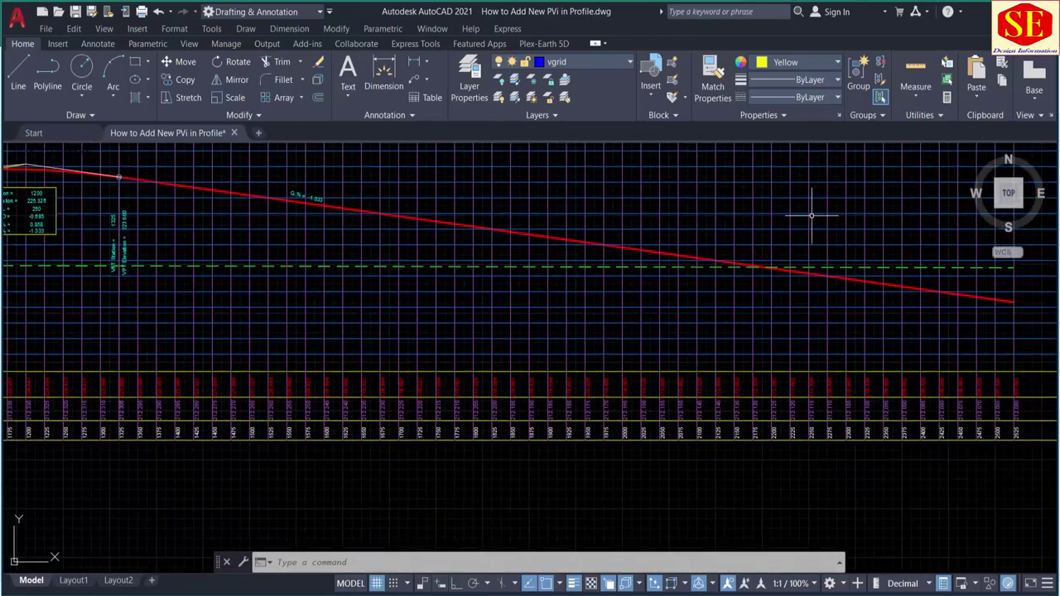
{"action": "middle_click_drag", "start_coordinate": [62, 202], "coordinate": [184, 210]}
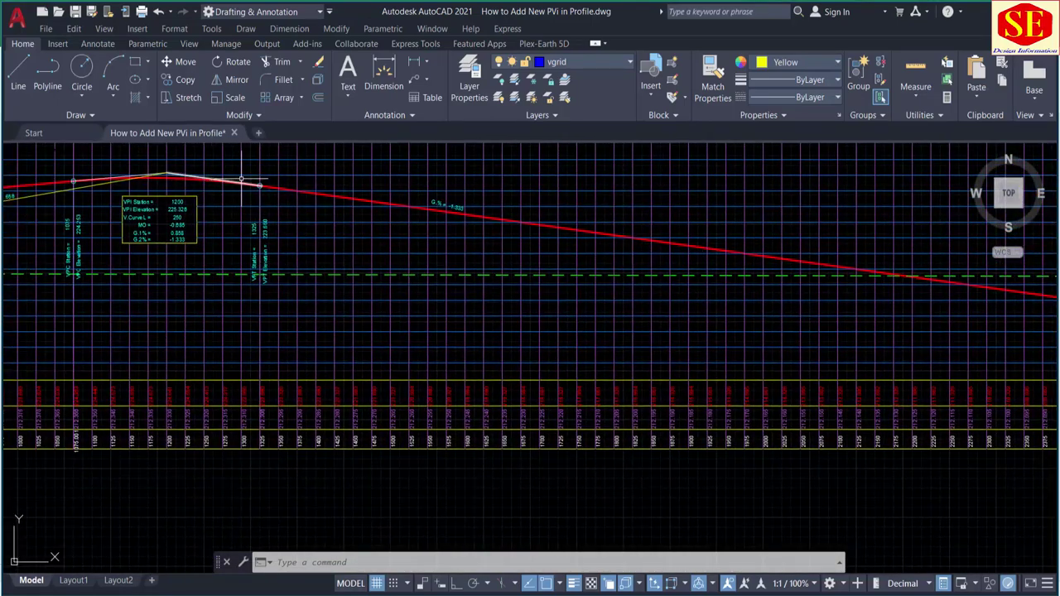
{"action": "scroll", "coordinate": [264, 232], "scroll_direction": "up", "scroll_amount": 3}
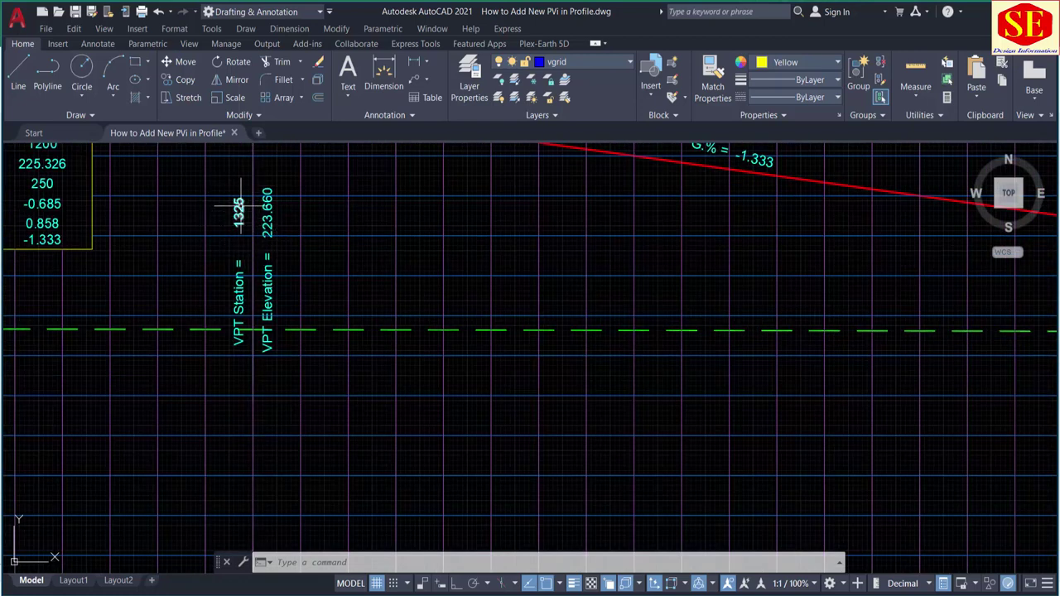
{"action": "scroll", "coordinate": [235, 207], "scroll_direction": "down", "scroll_amount": 4}
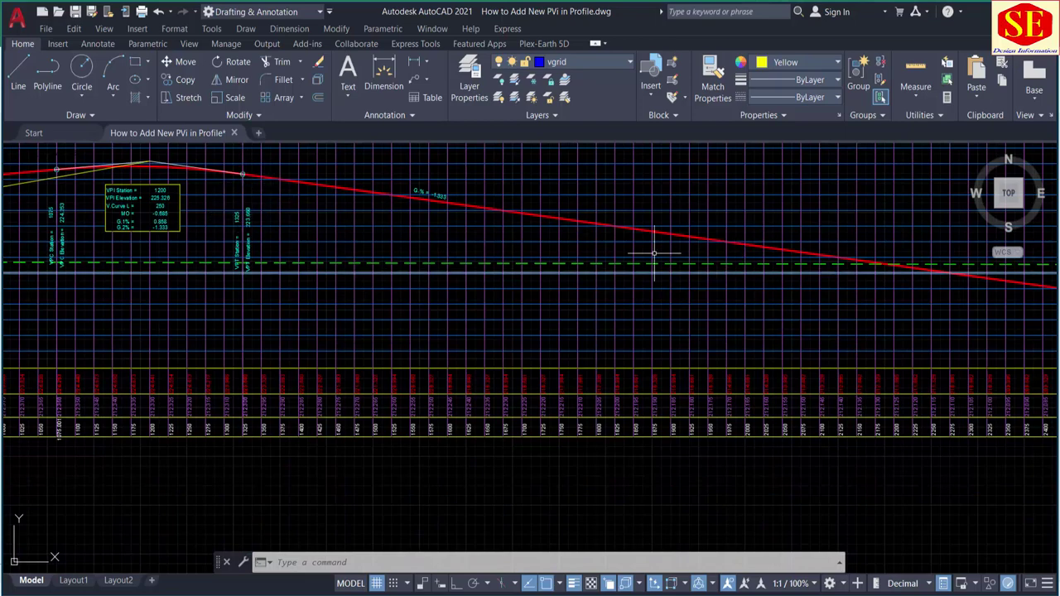
{"action": "middle_click_drag", "start_coordinate": [224, 271], "coordinate": [985, 293]}
{"action": "scroll", "coordinate": [636, 229], "scroll_direction": "up", "scroll_amount": 2}
{"action": "scroll", "coordinate": [635, 229], "scroll_direction": "down", "scroll_amount": 2}
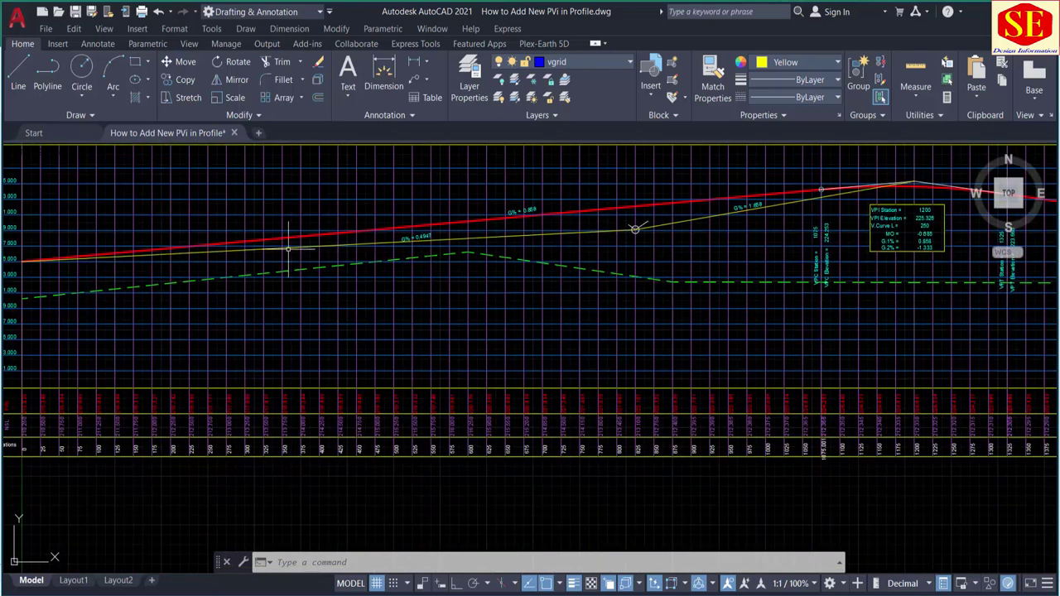
{"action": "middle_click_drag", "start_coordinate": [39, 274], "coordinate": [300, 272]}
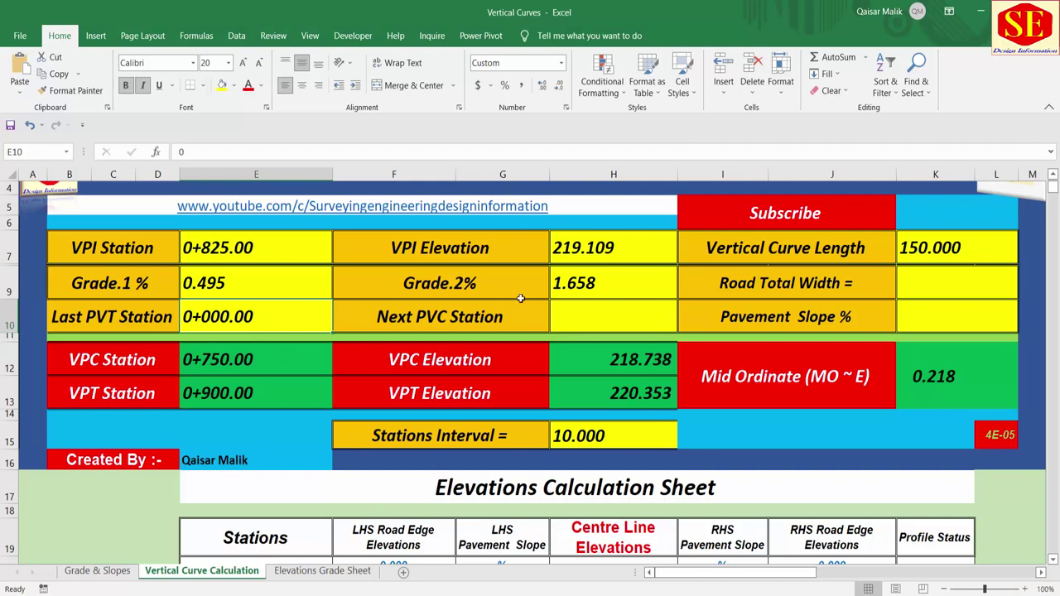
- Enter 1075 in H10 so Next PVC Station reads 1+075.00, then recheck the station values
{"action": "left_click", "coordinate": [520, 318]}
{"action": "left_click", "coordinate": [594, 319]}
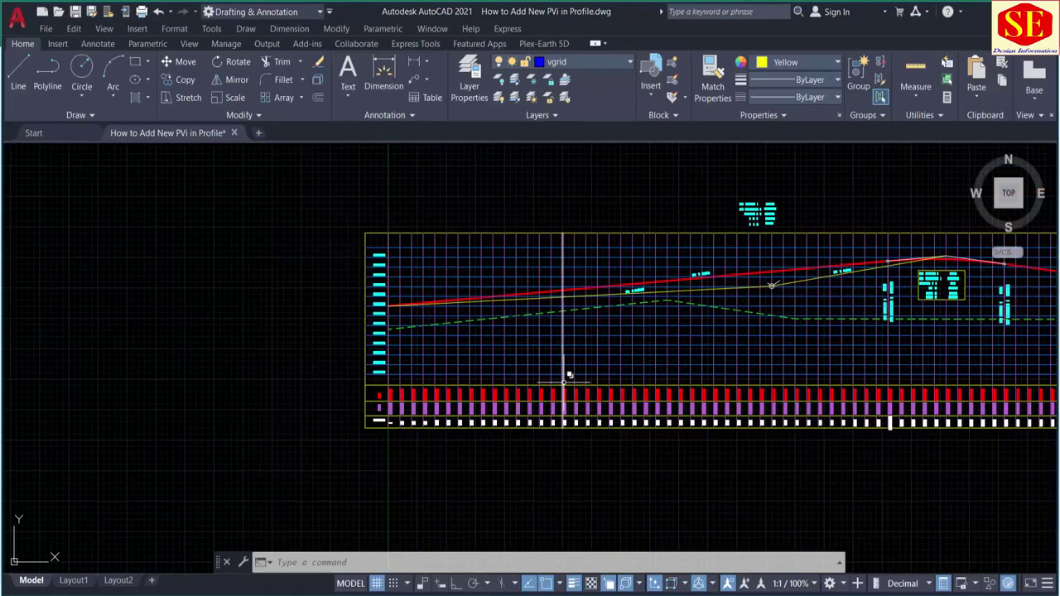
{"action": "scroll", "coordinate": [657, 284], "scroll_direction": "up", "scroll_amount": 2}
{"action": "scroll", "coordinate": [726, 293], "scroll_direction": "up", "scroll_amount": 3}
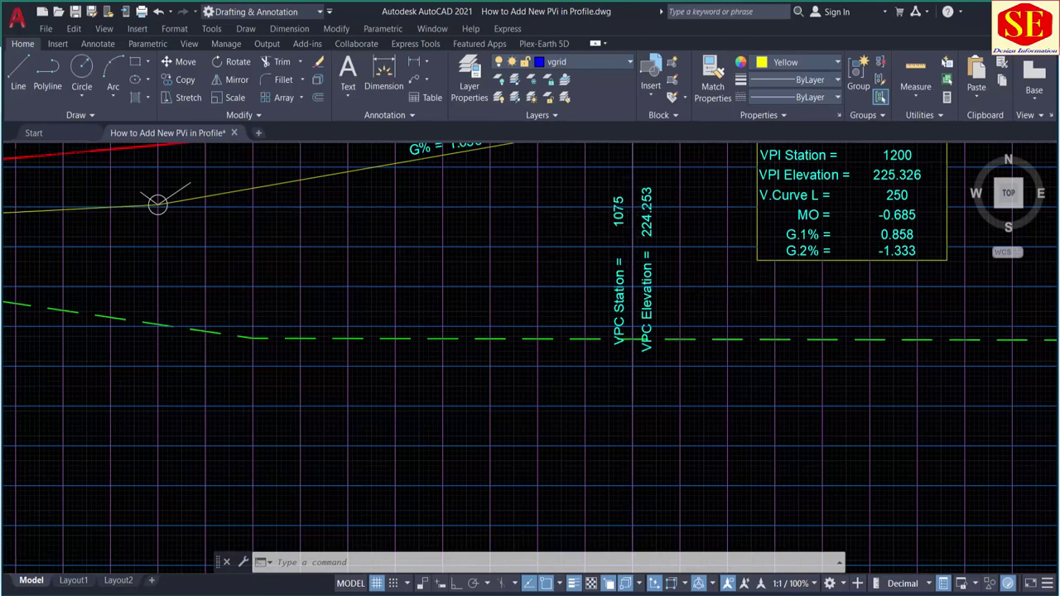
{"action": "scroll", "coordinate": [620, 206], "scroll_direction": "down", "scroll_amount": 2}
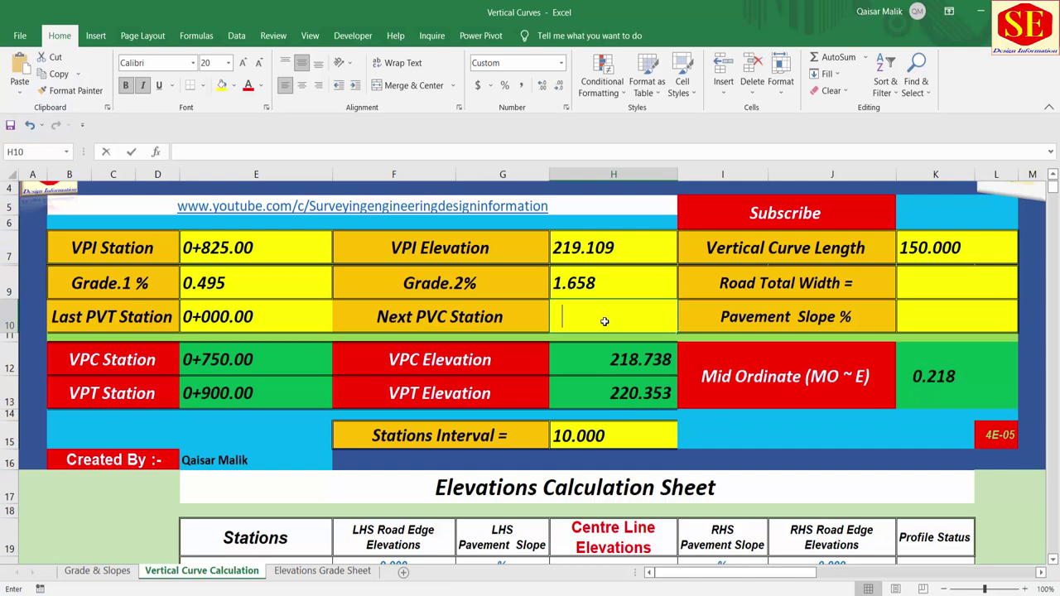
{"action": "type", "text": "1075"}
{"action": "key", "text": "Return"}
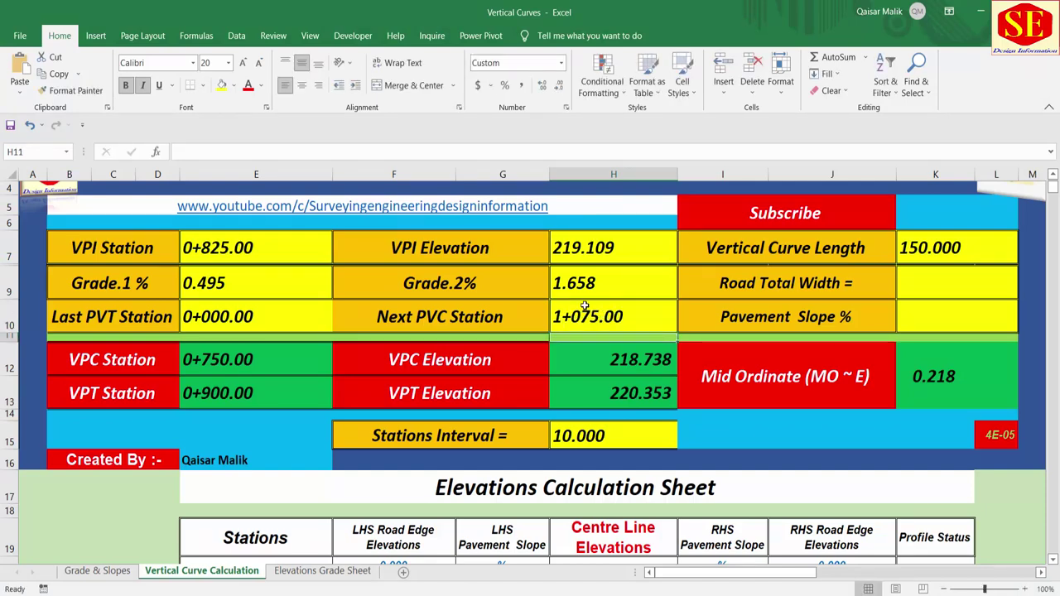
{"action": "left_click", "coordinate": [585, 307]}
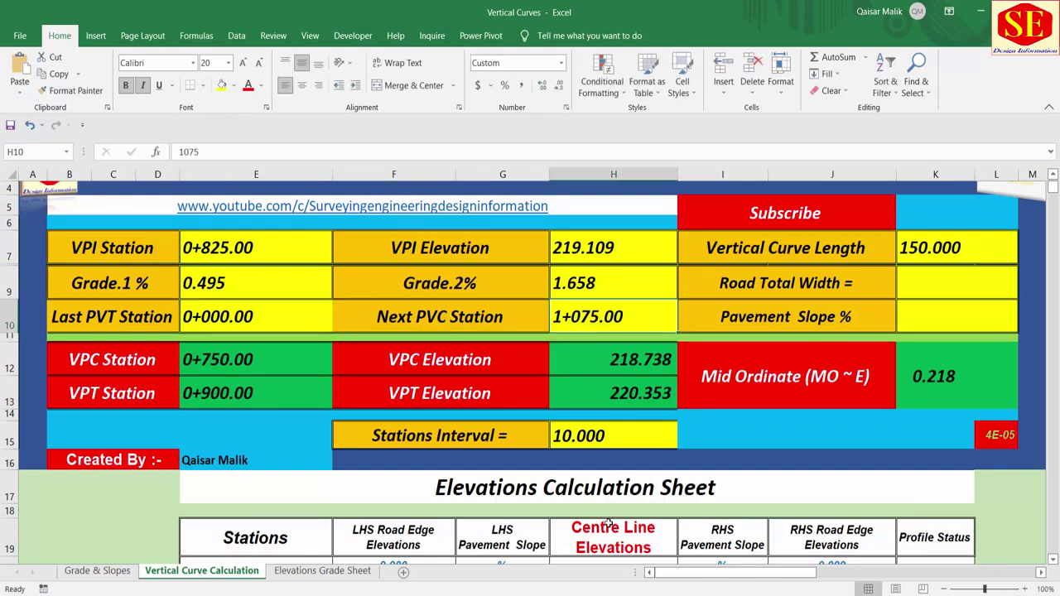
{"action": "left_click", "coordinate": [243, 315]}
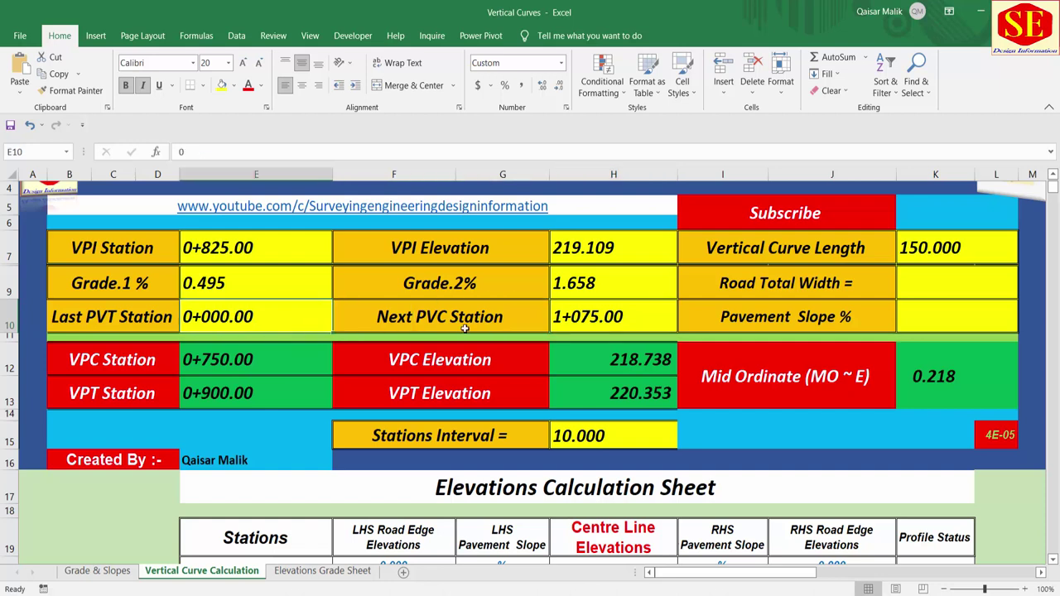
{"action": "left_click", "coordinate": [635, 310]}
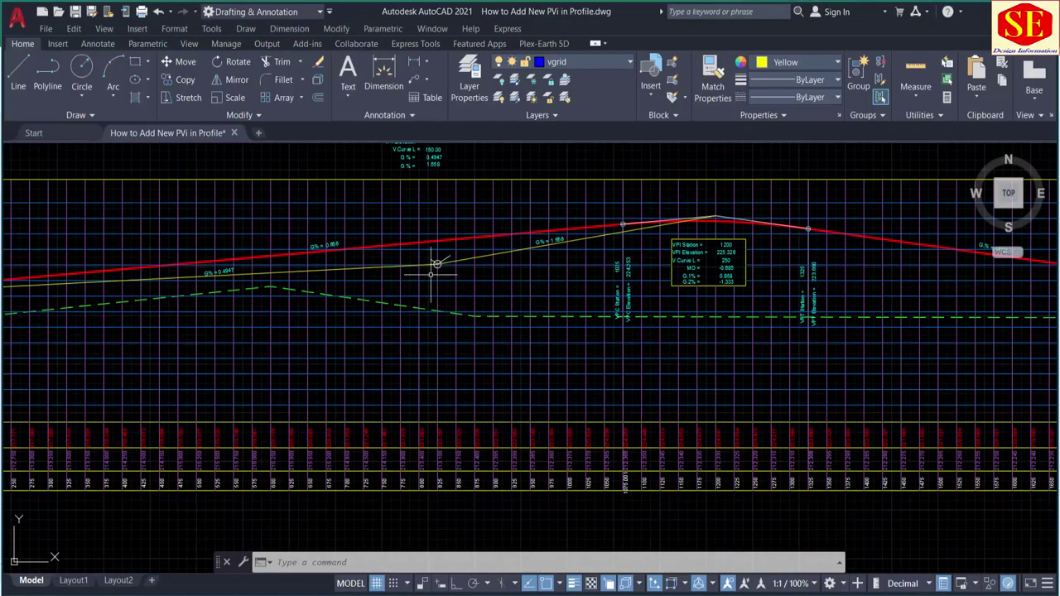
{"action": "scroll", "coordinate": [592, 231], "scroll_direction": "up", "scroll_amount": 2}
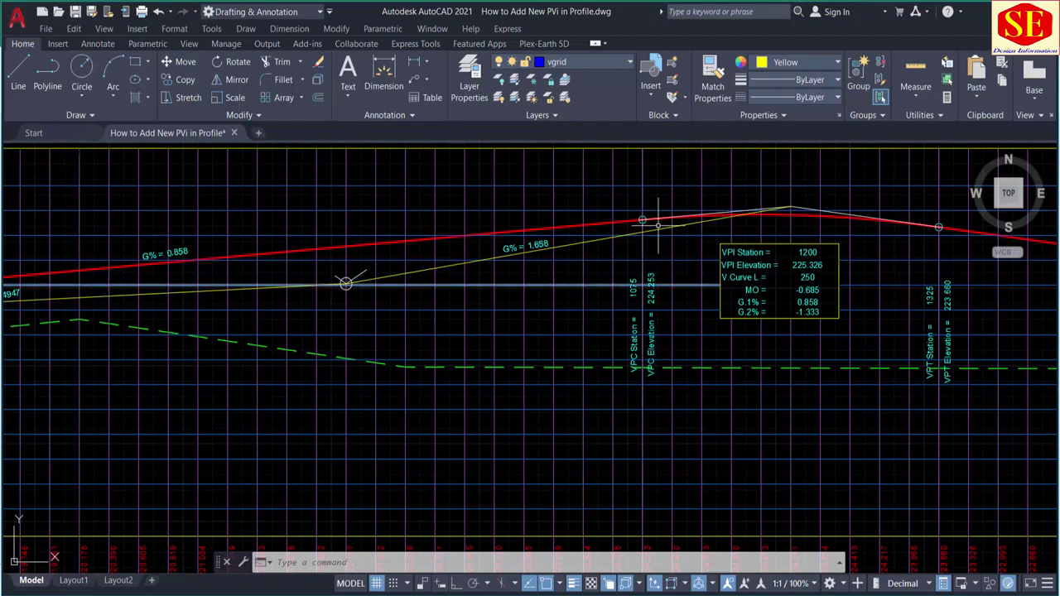
{"action": "mouse_move", "coordinate": [271, 373]}
{"action": "middle_mouse_down"}
{"action": "mouse_move", "coordinate": [372, 360]}
{"action": "mouse_move", "coordinate": [710, 354]}
{"action": "middle_mouse_up"}
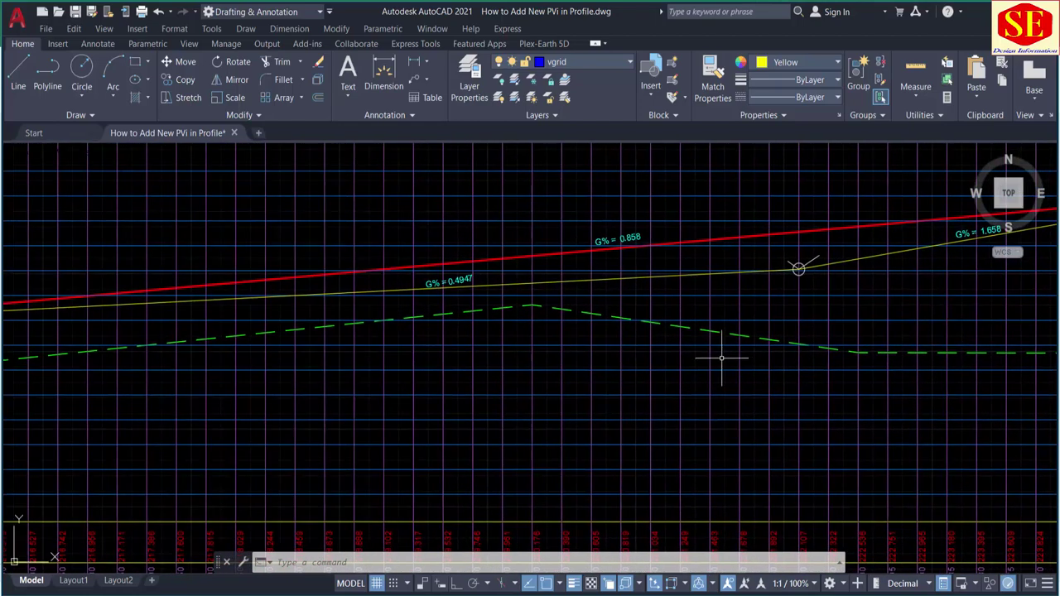
{"action": "scroll", "coordinate": [237, 390], "scroll_direction": "down", "scroll_amount": 2}
{"action": "scroll", "coordinate": [289, 385], "scroll_direction": "down", "scroll_amount": 2}
{"action": "middle_click_drag", "start_coordinate": [156, 337], "coordinate": [300, 324]}
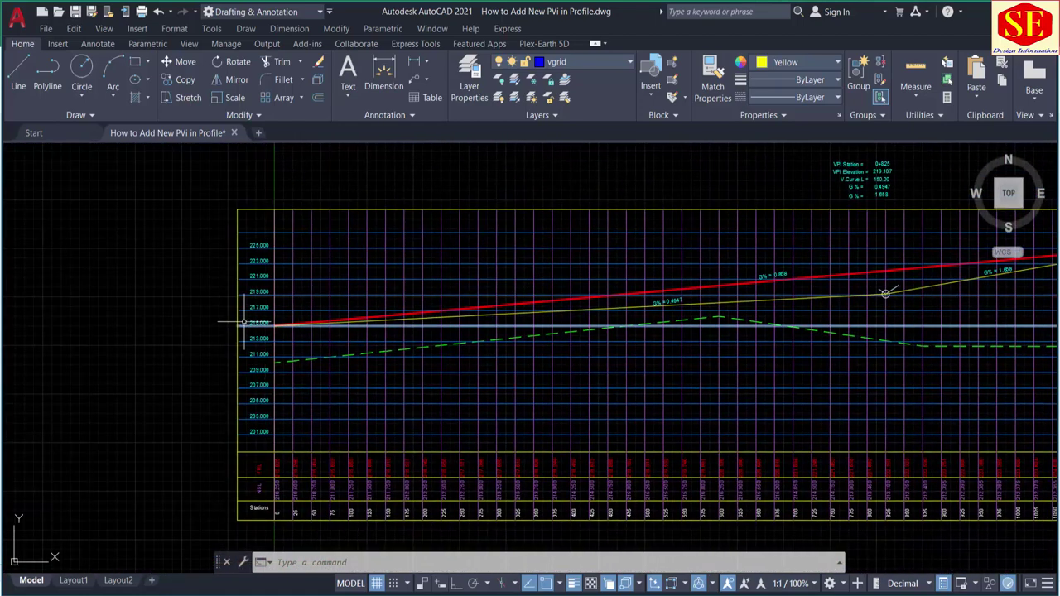
{"action": "scroll", "coordinate": [249, 336], "scroll_direction": "up", "scroll_amount": 2}
{"action": "scroll", "coordinate": [253, 365], "scroll_direction": "down", "scroll_amount": 2}
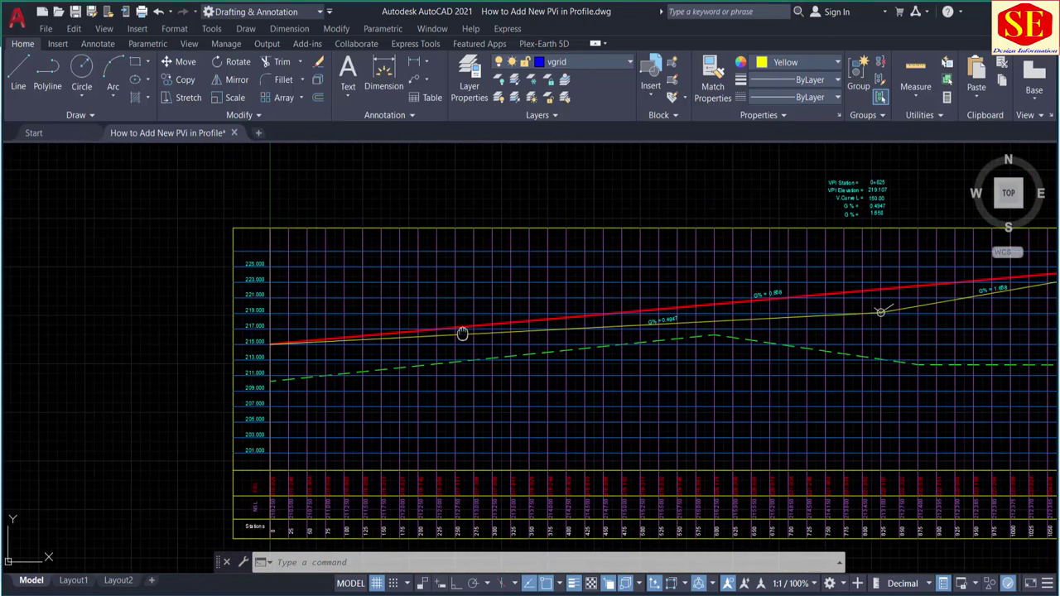
{"action": "scroll", "coordinate": [461, 333], "scroll_direction": "up", "scroll_amount": 2}
{"action": "middle_click_drag", "start_coordinate": [1027, 347], "coordinate": [603, 355]}
{"action": "scroll", "coordinate": [691, 303], "scroll_direction": "up", "scroll_amount": 1}
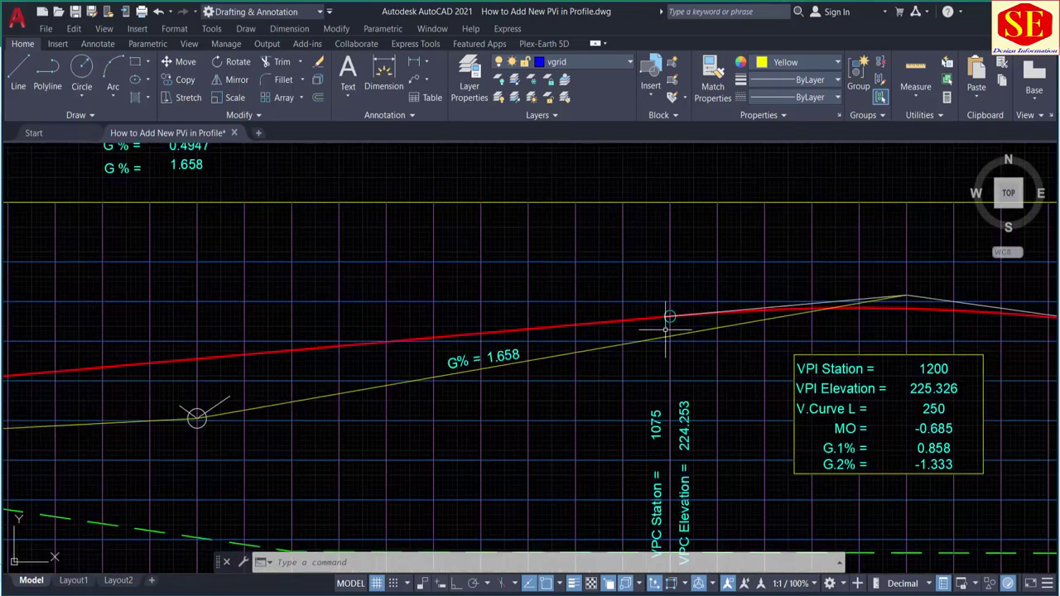
{"action": "scroll", "coordinate": [678, 365], "scroll_direction": "up", "scroll_amount": 1}
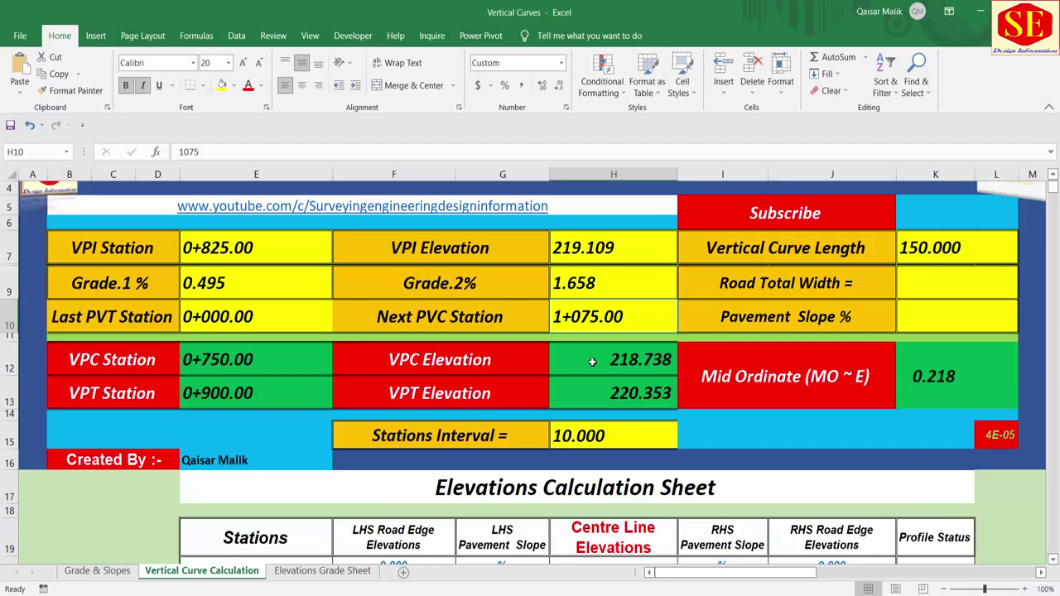
- Replace the Stations Interval value with 25
{"action": "scroll", "coordinate": [582, 285], "scroll_direction": "down", "scroll_amount": 2}
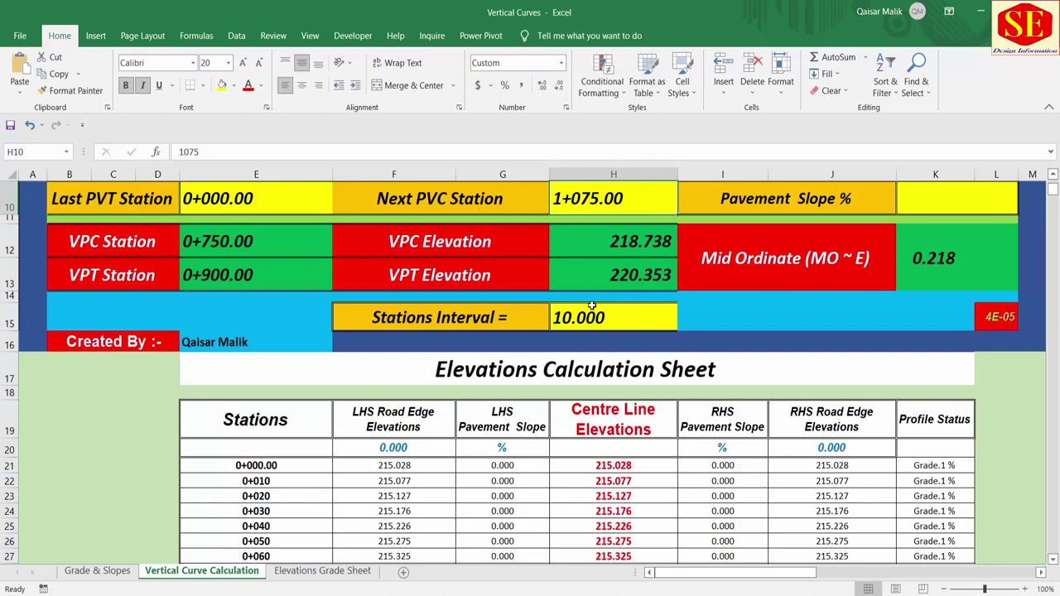
{"action": "left_click", "coordinate": [577, 318]}
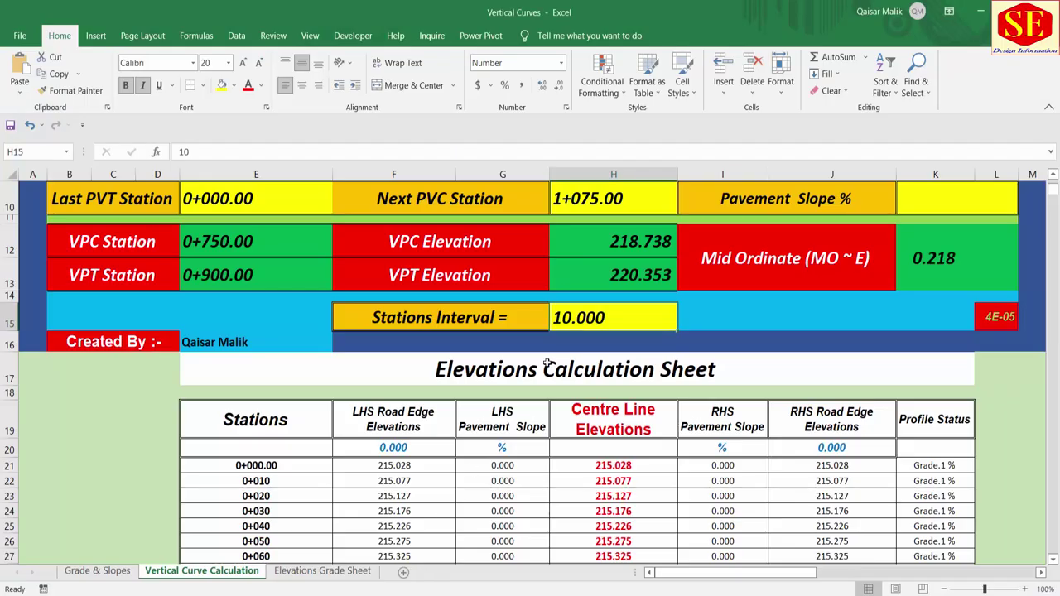
{"action": "key", "text": "BackSpace"}
{"action": "key", "text": "BackSpace"}
{"action": "type", "text": "25"}
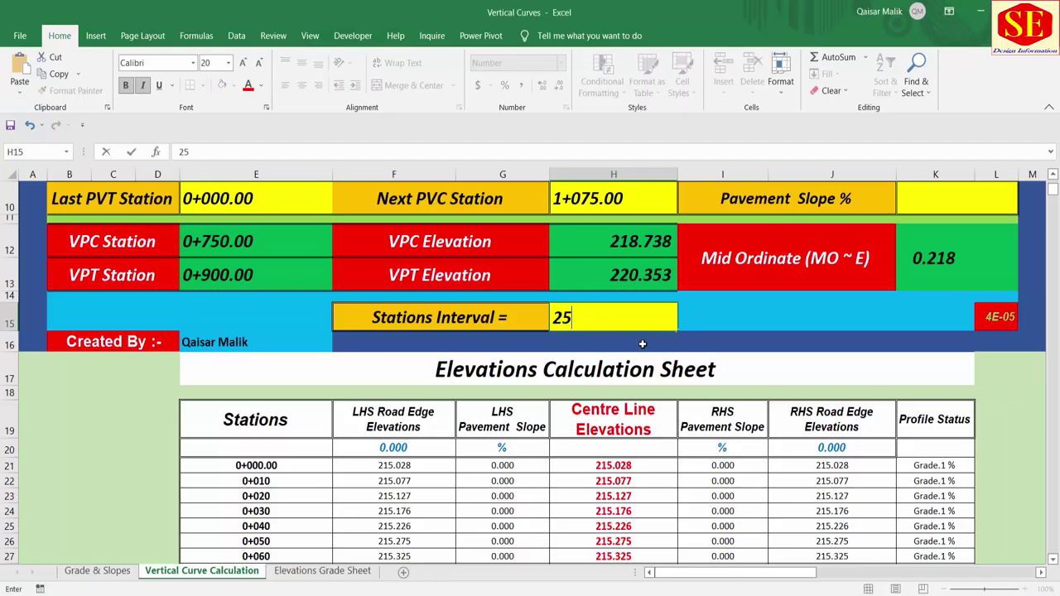
{"action": "key", "text": "Return"}
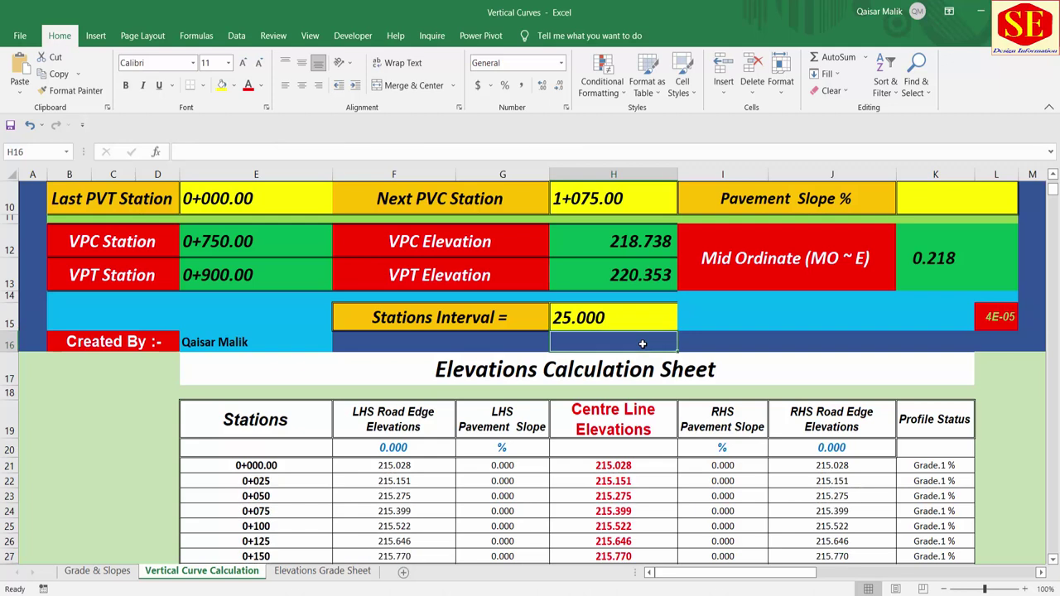
{"action": "left_click", "coordinate": [553, 325]}
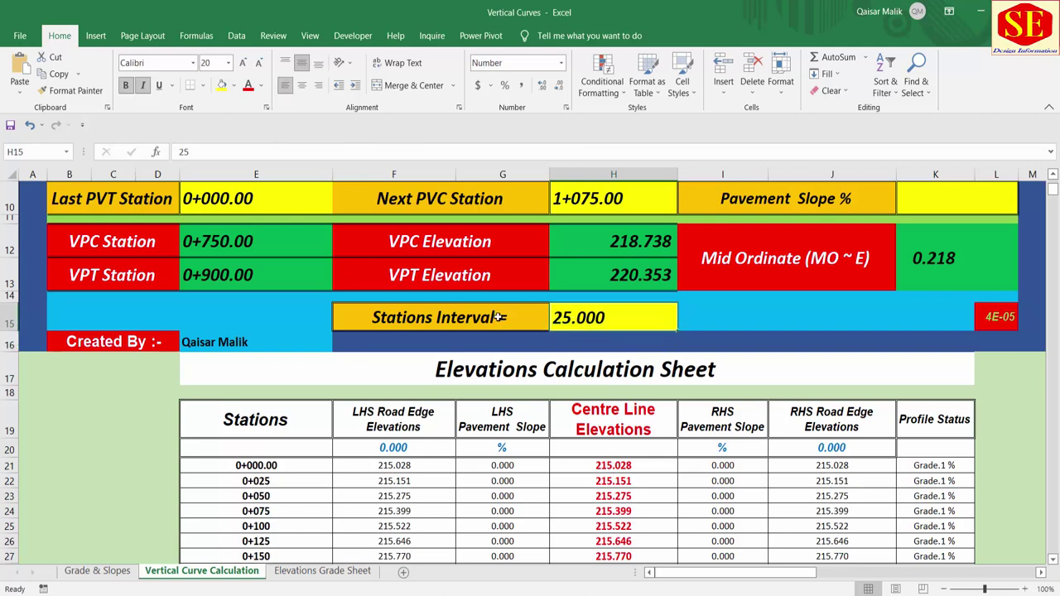
- Review the VPC/VPT station and elevation formulas and the Mid Ordinate formula
{"action": "left_click", "coordinate": [802, 246]}
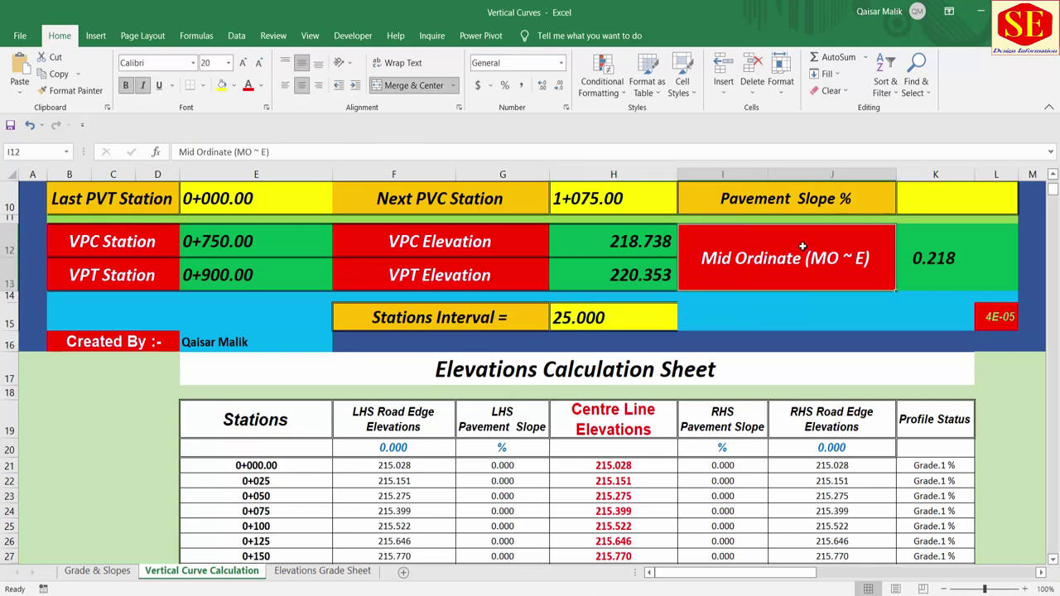
{"action": "left_click", "coordinate": [107, 242]}
{"action": "left_click", "coordinate": [231, 240]}
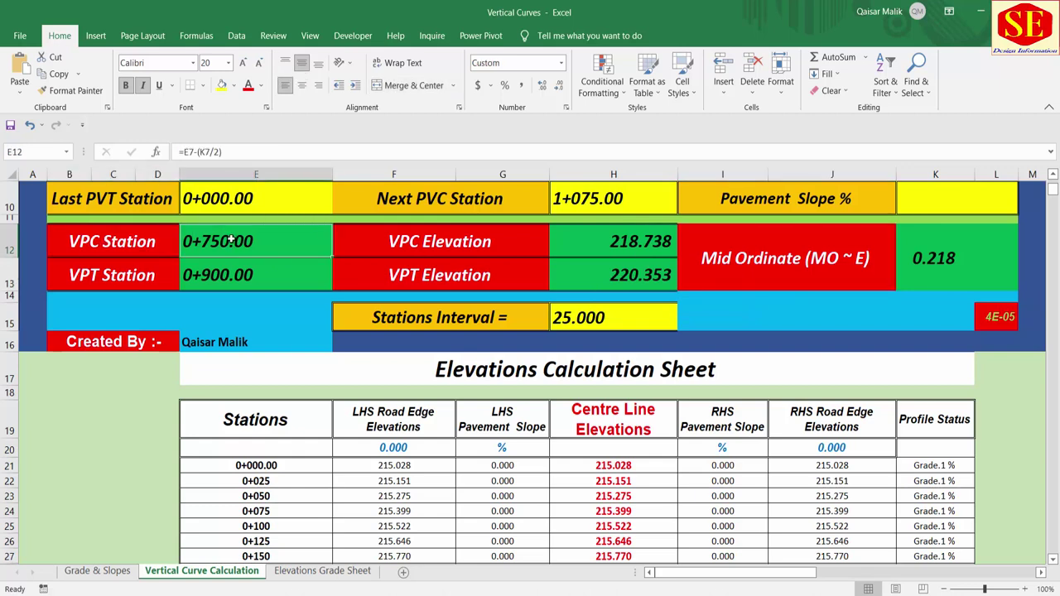
{"action": "left_click", "coordinate": [592, 241]}
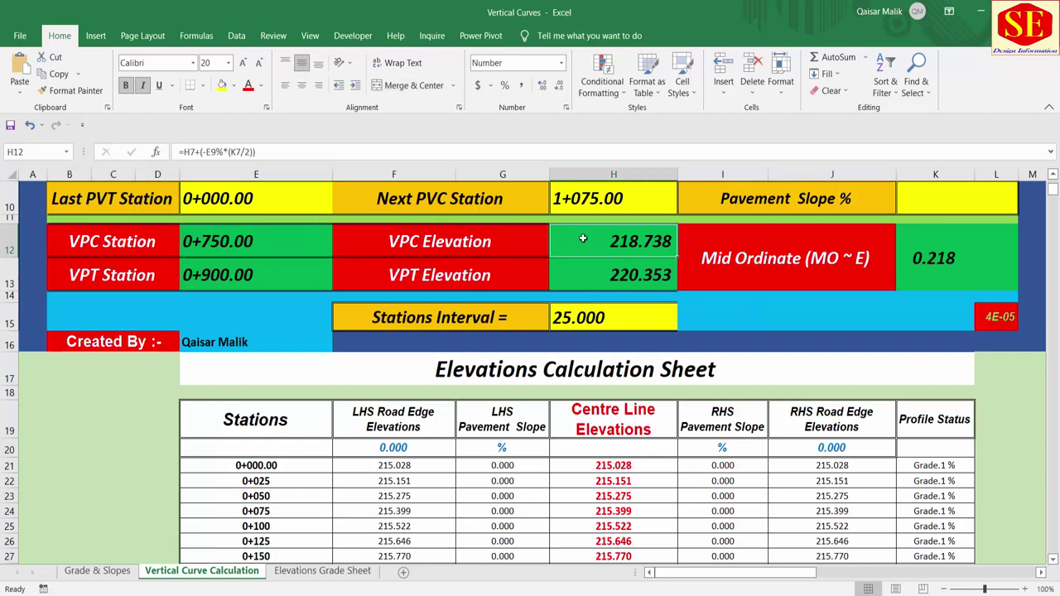
{"action": "left_click", "coordinate": [136, 277]}
{"action": "left_click", "coordinate": [216, 269]}
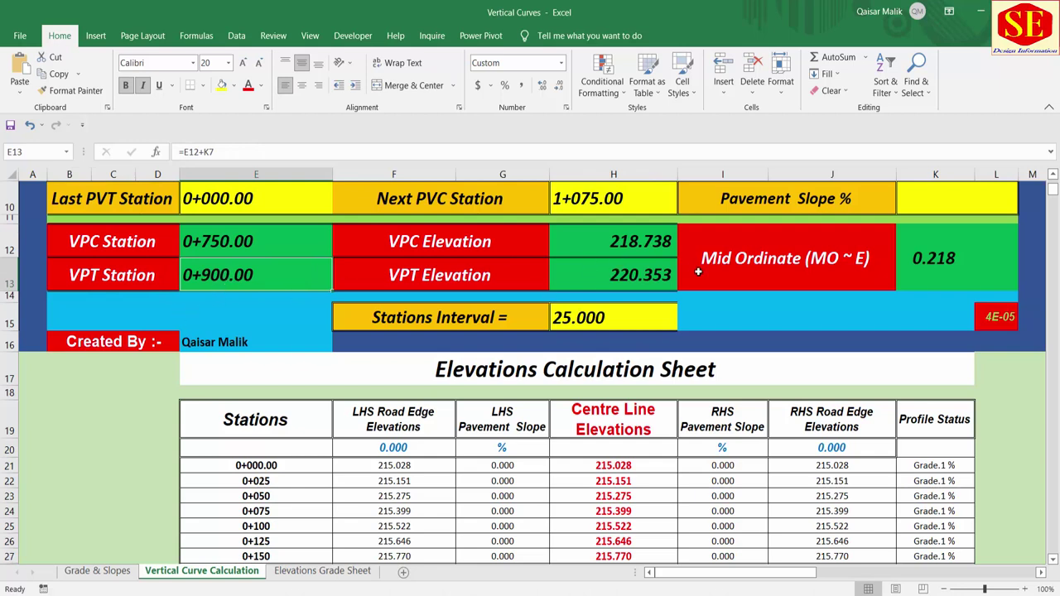
{"action": "left_click", "coordinate": [644, 249]}
{"action": "left_click", "coordinate": [635, 266]}
{"action": "key", "text": "Right"}
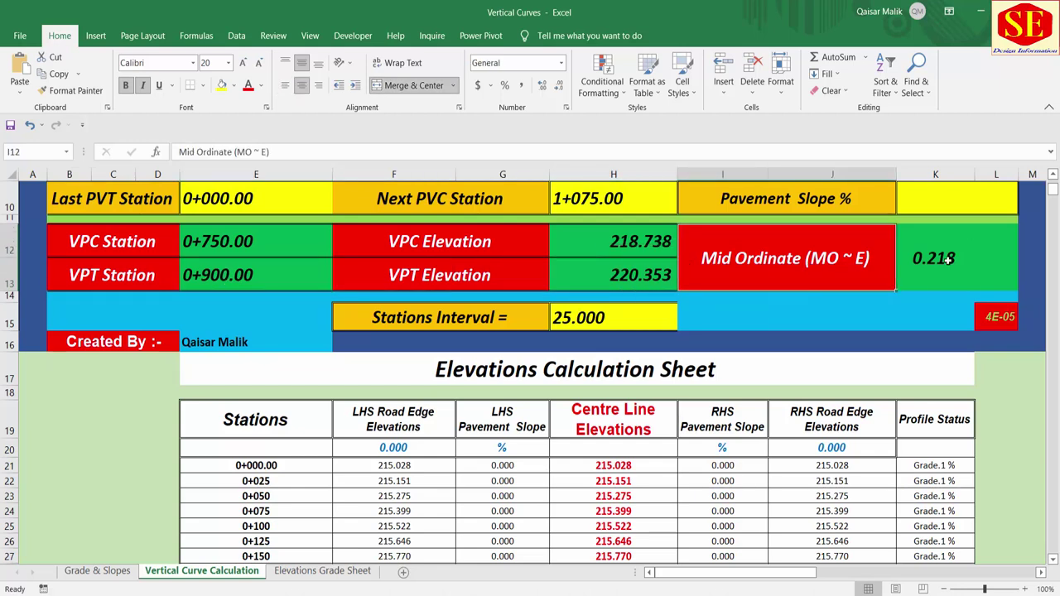
{"action": "left_click", "coordinate": [950, 260]}
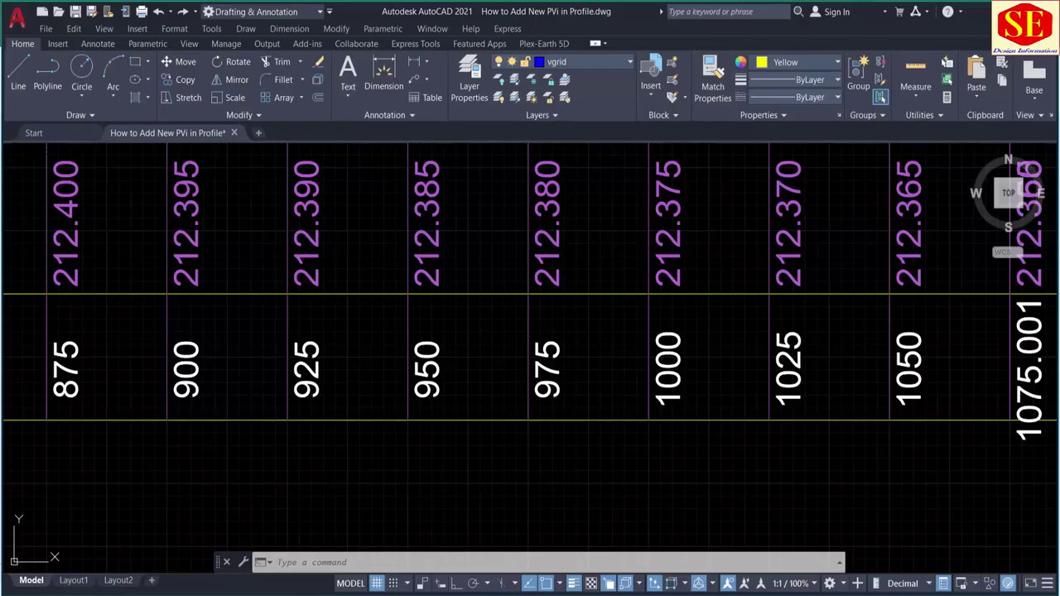
- Pan to the 0+825 VPI data text and start moving it, then cancel the move
{"action": "scroll", "coordinate": [483, 373], "scroll_direction": "down", "scroll_amount": 5}
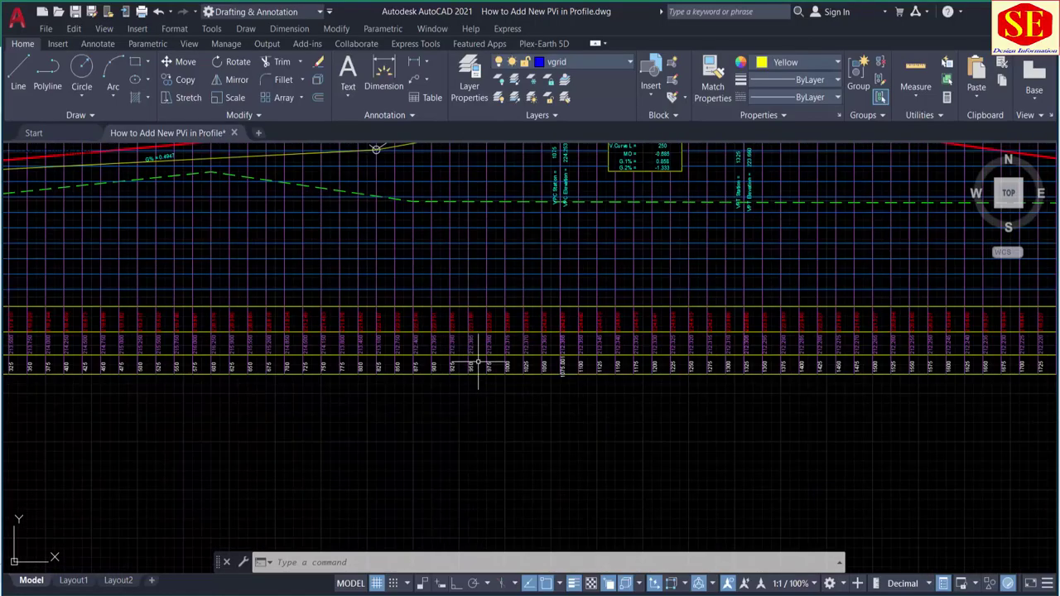
{"action": "middle_click_drag", "start_coordinate": [507, 254], "coordinate": [507, 345]}
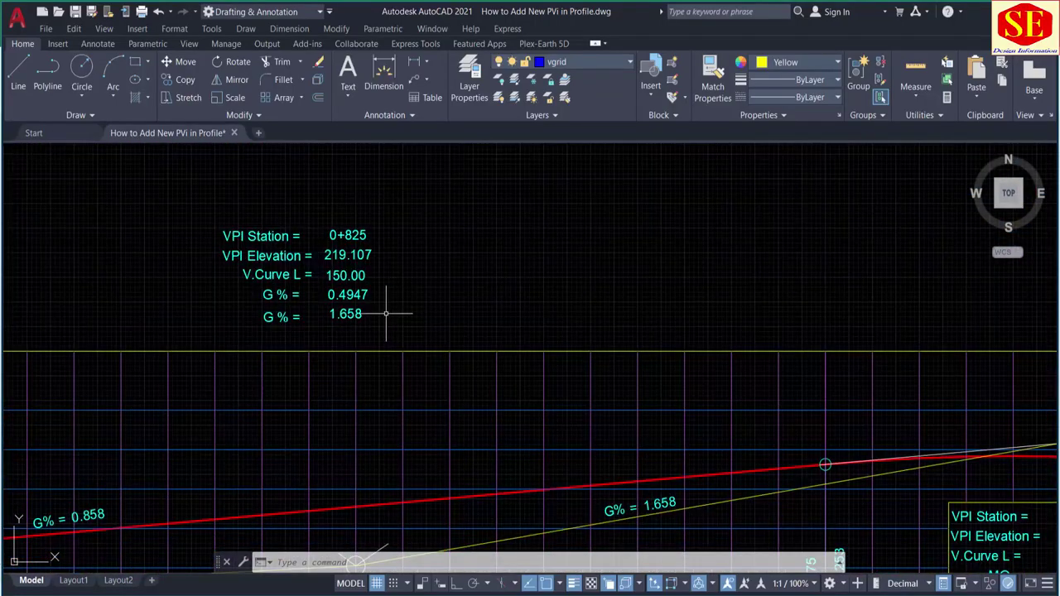
{"action": "type", "text": "m"}
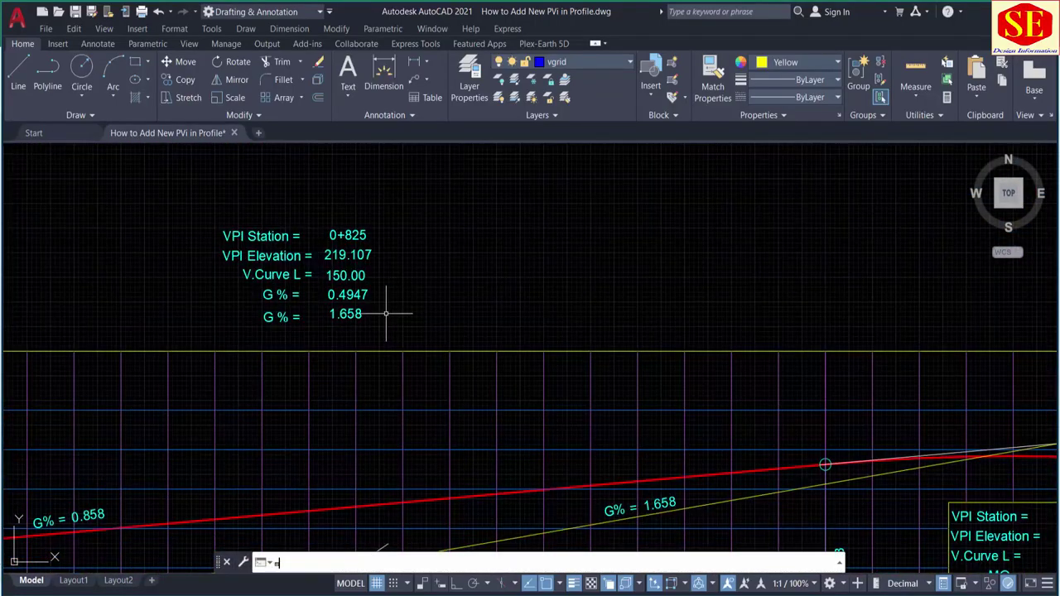
{"action": "key", "text": "Return"}
{"action": "left_click", "coordinate": [404, 214]}
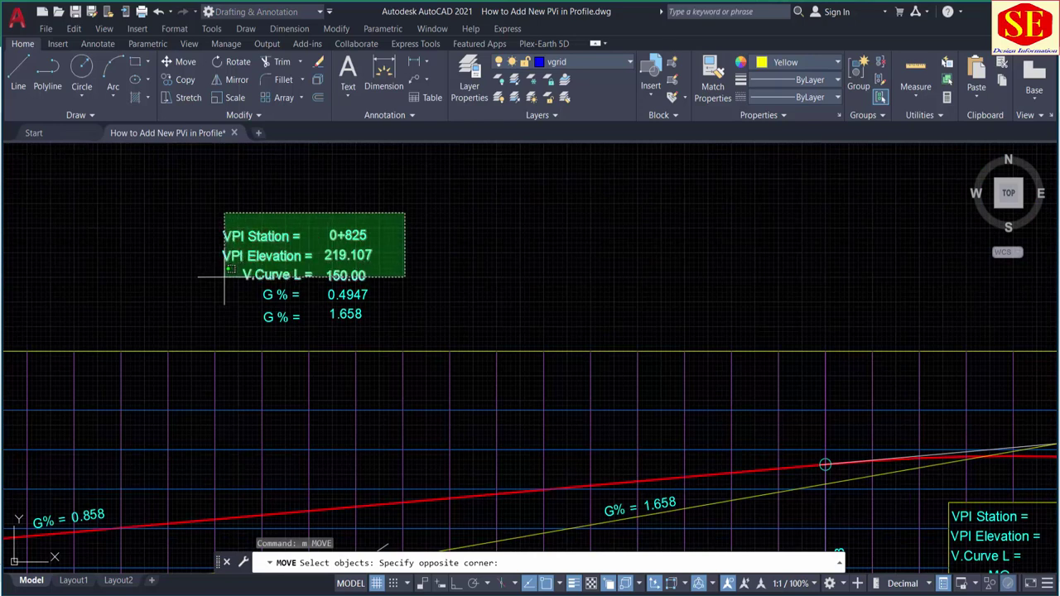
{"action": "left_click", "coordinate": [199, 305]}
{"action": "key", "text": "Return"}
{"action": "left_click", "coordinate": [414, 277]}
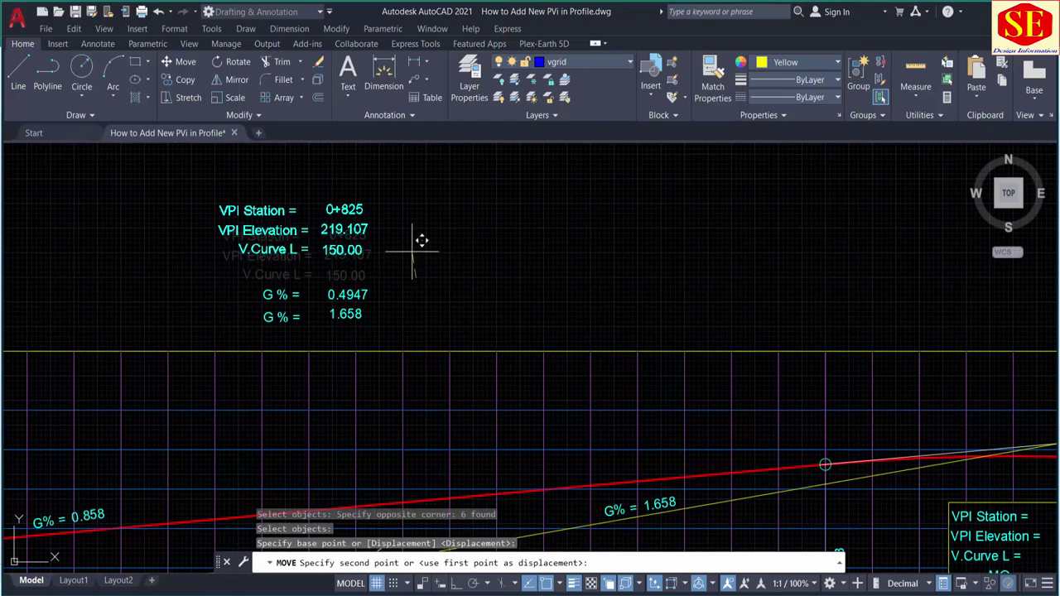
{"action": "key", "text": "Escape"}
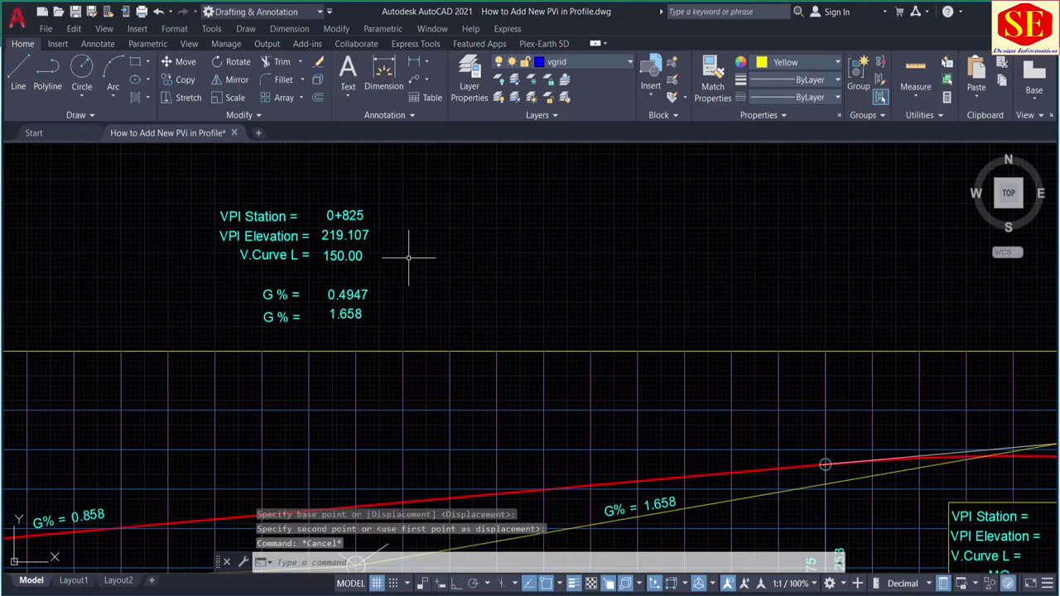
- Copy the 'G % = 0.4947' line to a new row below V.Curve L
{"action": "type", "text": "co"}
{"action": "key", "text": "Return"}
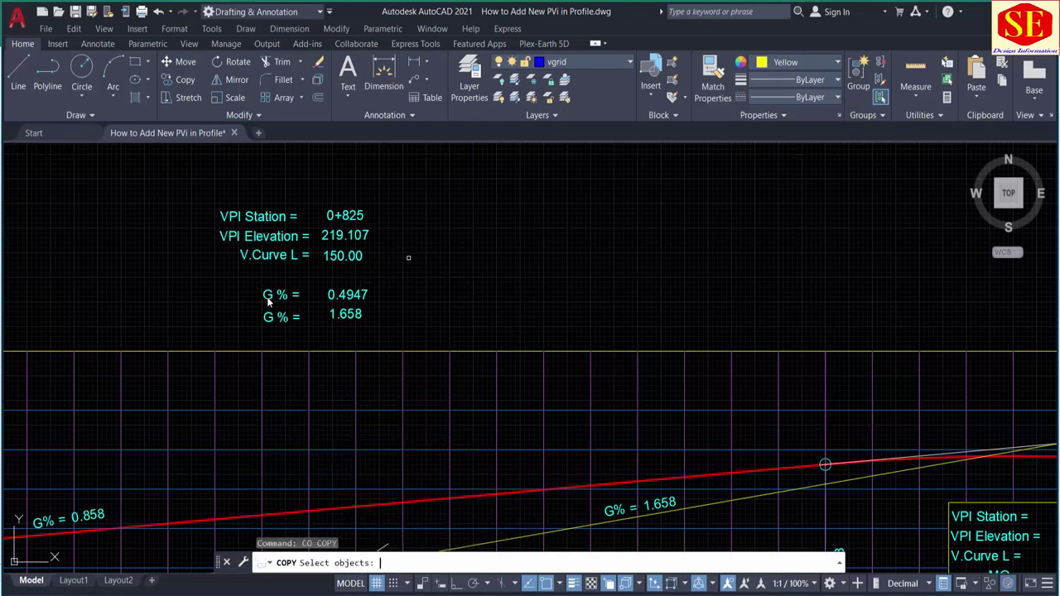
{"action": "left_click", "coordinate": [267, 299]}
{"action": "left_click", "coordinate": [338, 291]}
{"action": "key", "text": "Return"}
{"action": "left_click", "coordinate": [456, 289]}
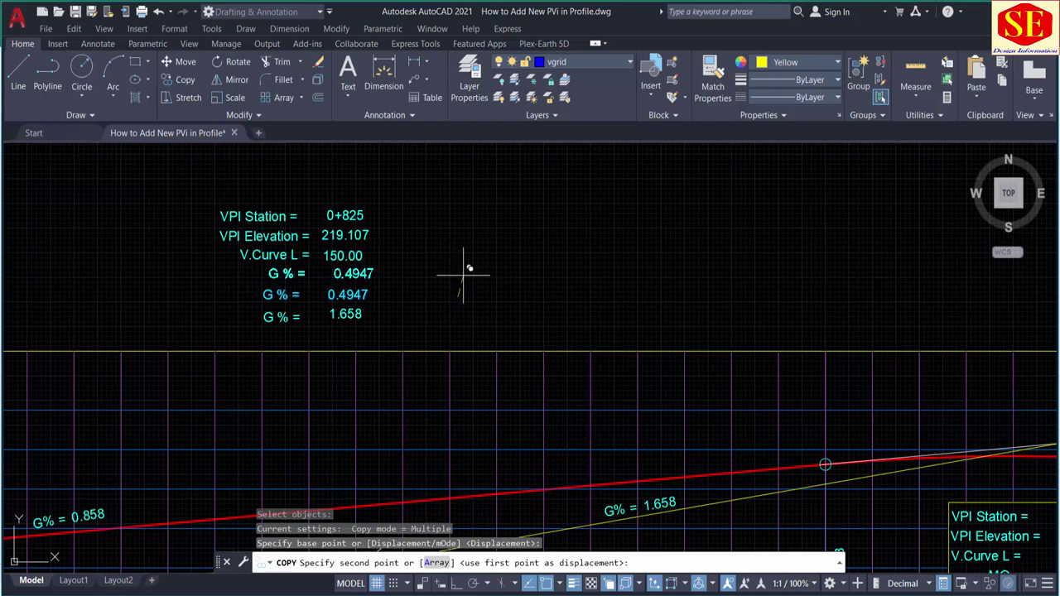
{"action": "left_click", "coordinate": [464, 275]}
{"action": "key", "text": "Escape"}
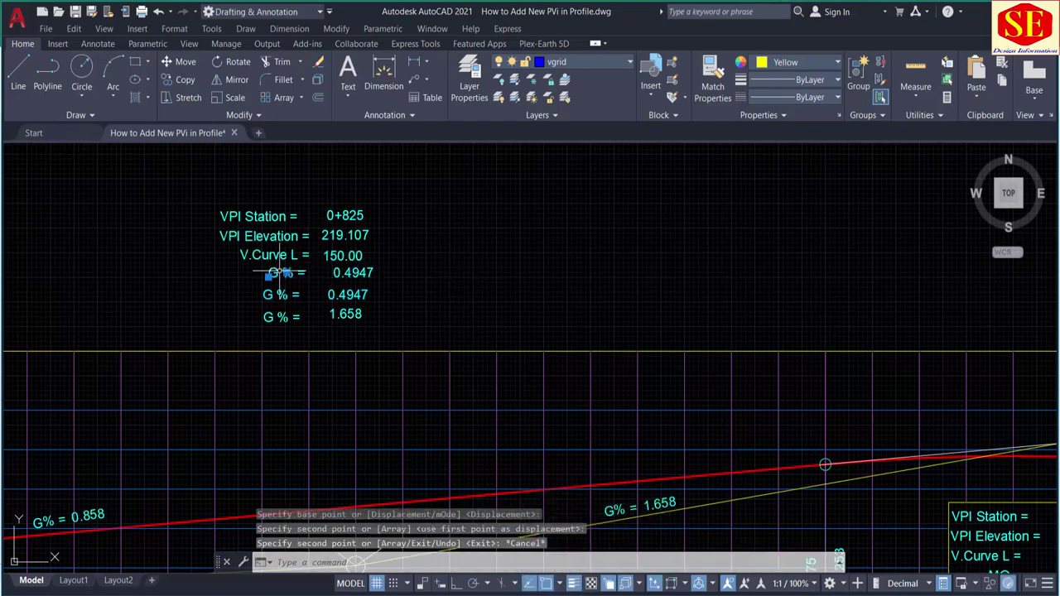
- Change the copied label from 'G % =' to 'MO=' and begin editing its value
{"action": "double_click", "coordinate": [290, 274]}
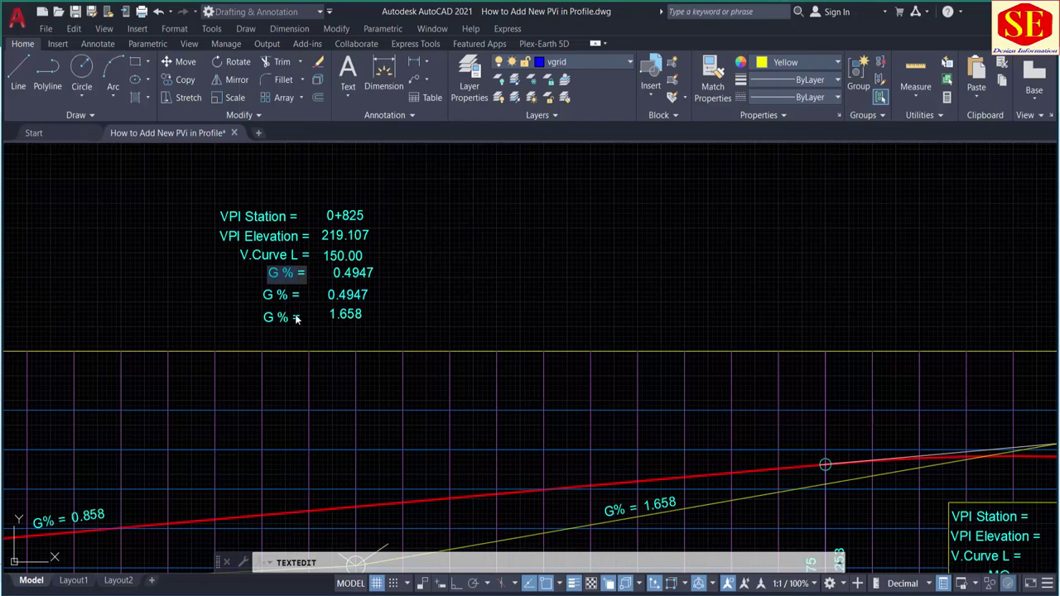
{"action": "type", "text": "M=O="}
{"action": "left_click", "coordinate": [458, 369]}
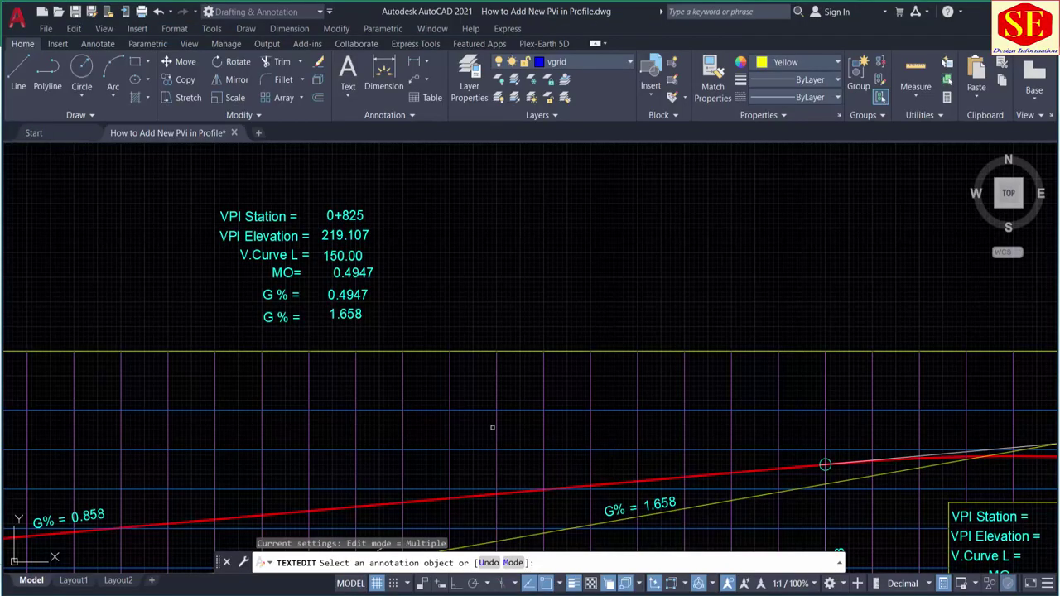
{"action": "left_click", "coordinate": [335, 272]}
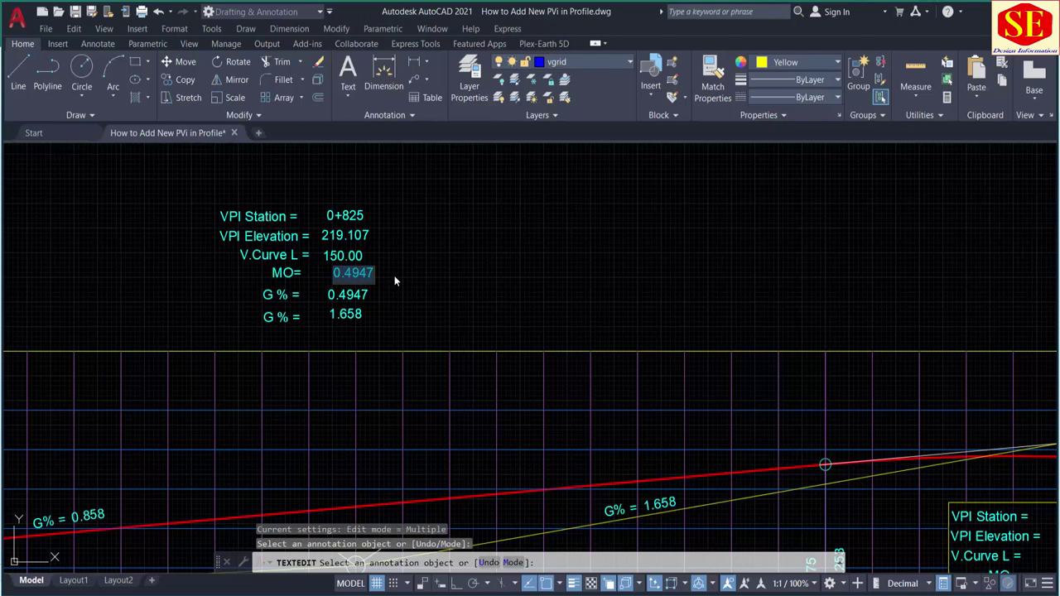
- Set the MO value to 0.218 and finish editing the annotation text
{"action": "type", "text": "0.218"}
{"action": "key", "text": "Return"}
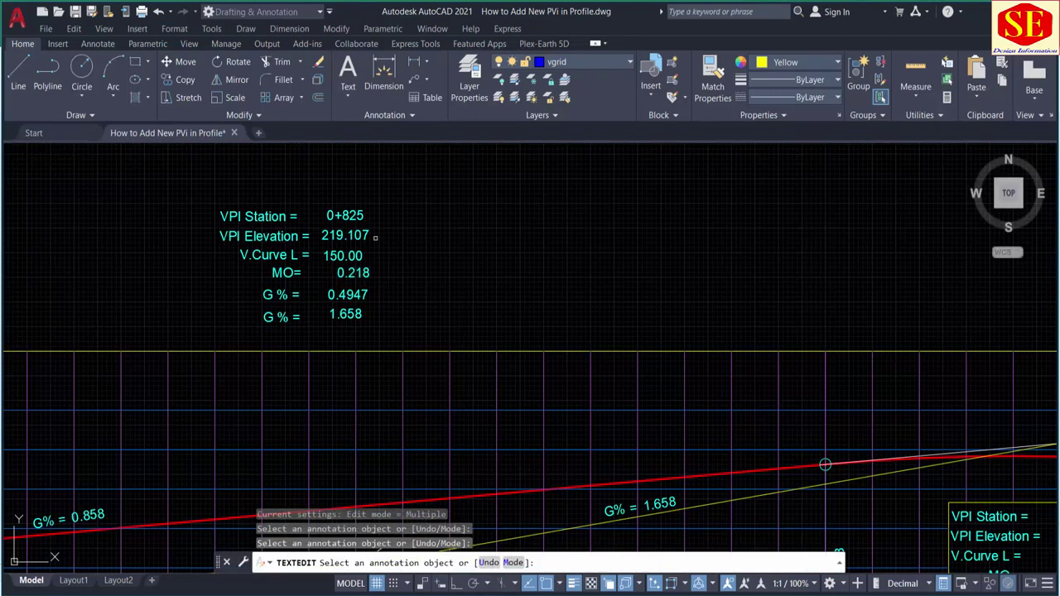
{"action": "scroll", "coordinate": [375, 237], "scroll_direction": "down", "scroll_amount": 2}
{"action": "scroll", "coordinate": [511, 269], "scroll_direction": "up", "scroll_amount": 2}
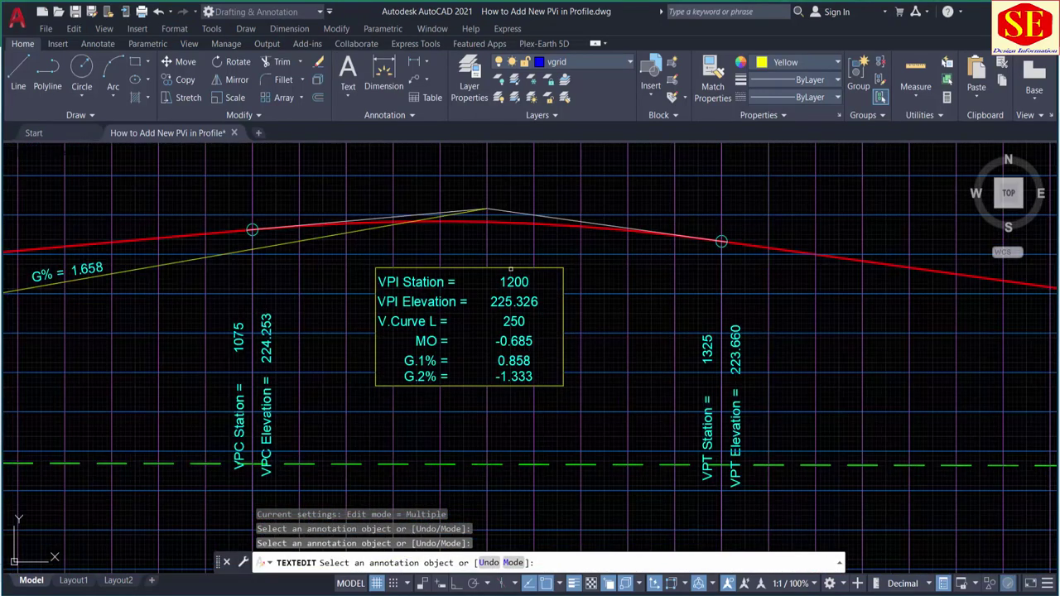
{"action": "scroll", "coordinate": [541, 358], "scroll_direction": "down", "scroll_amount": 2}
{"action": "middle_click_drag", "start_coordinate": [373, 319], "coordinate": [558, 350]}
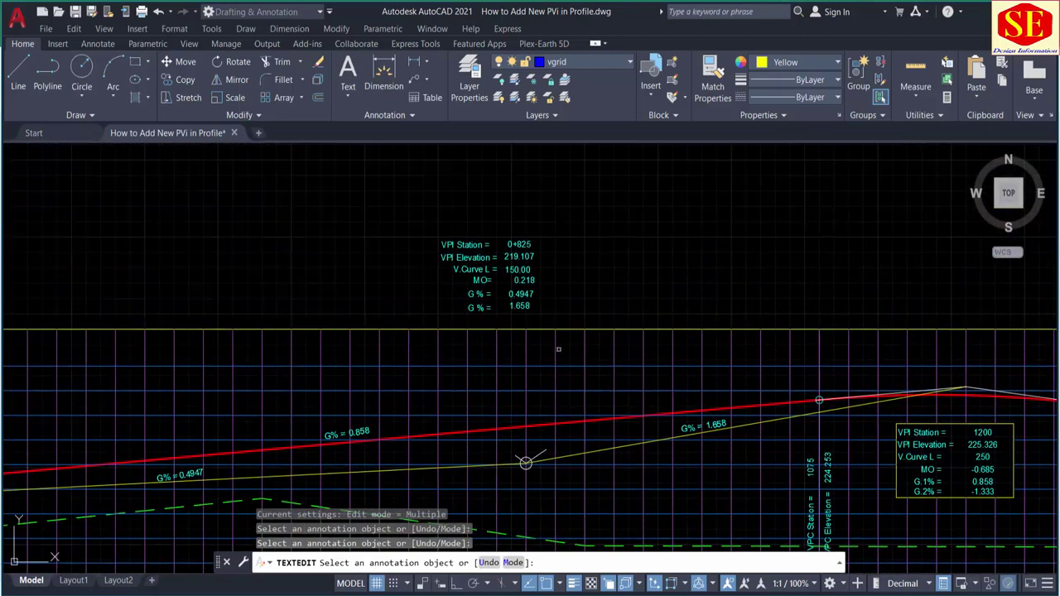
{"action": "scroll", "coordinate": [499, 293], "scroll_direction": "up", "scroll_amount": 3}
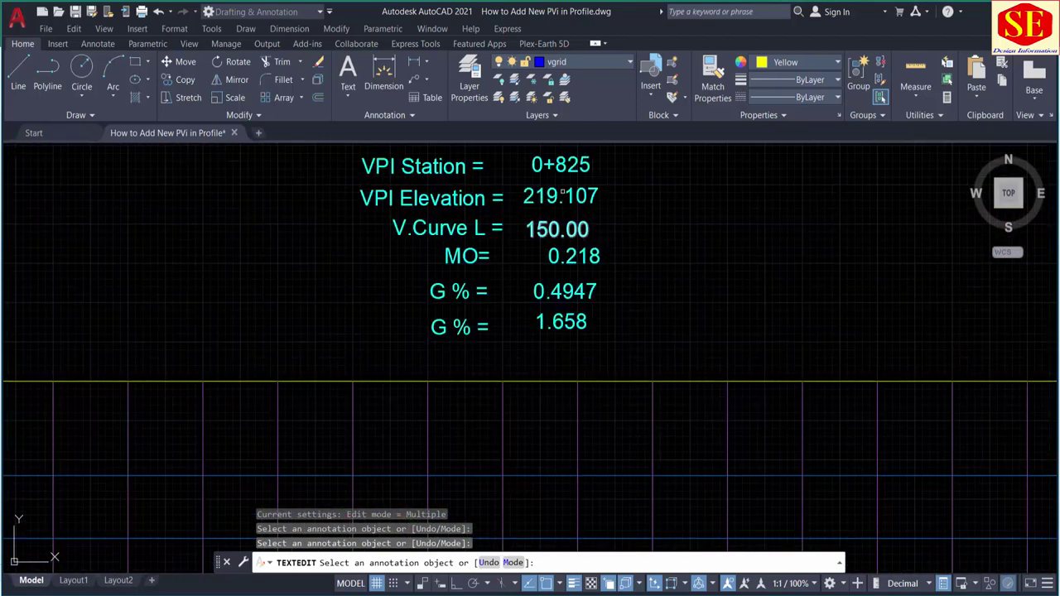
{"action": "scroll", "coordinate": [568, 426], "scroll_direction": "down", "scroll_amount": 3}
{"action": "scroll", "coordinate": [451, 447], "scroll_direction": "down", "scroll_amount": 1}
{"action": "key", "text": "Escape"}
- Regenerate the drawing and draw a rectangle enclosing the 0+825 VPI data block
{"action": "type", "text": "RE"}
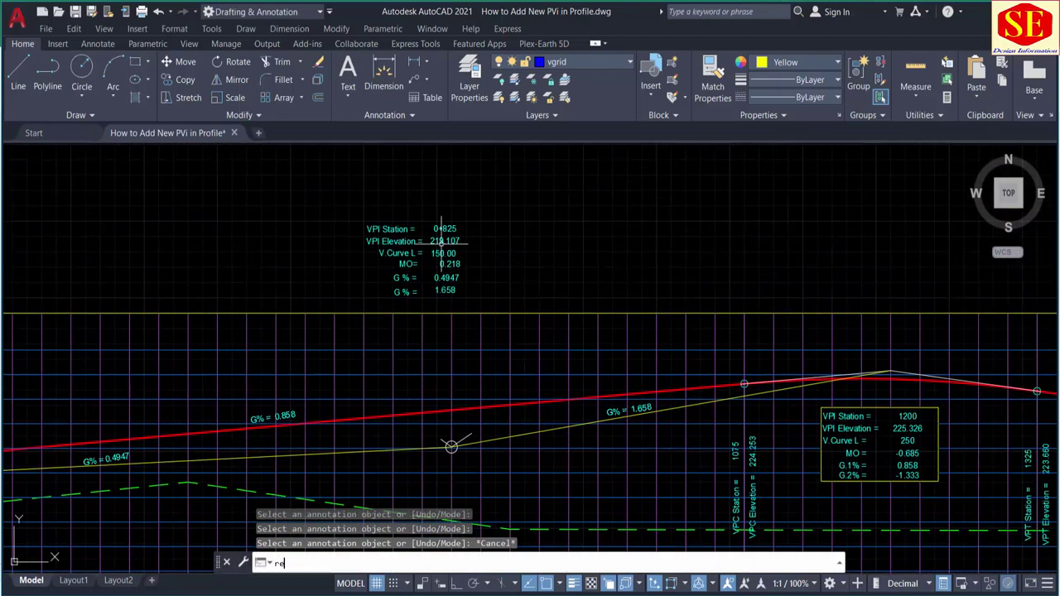
{"action": "key", "text": "Return"}
{"action": "key", "text": "Escape"}
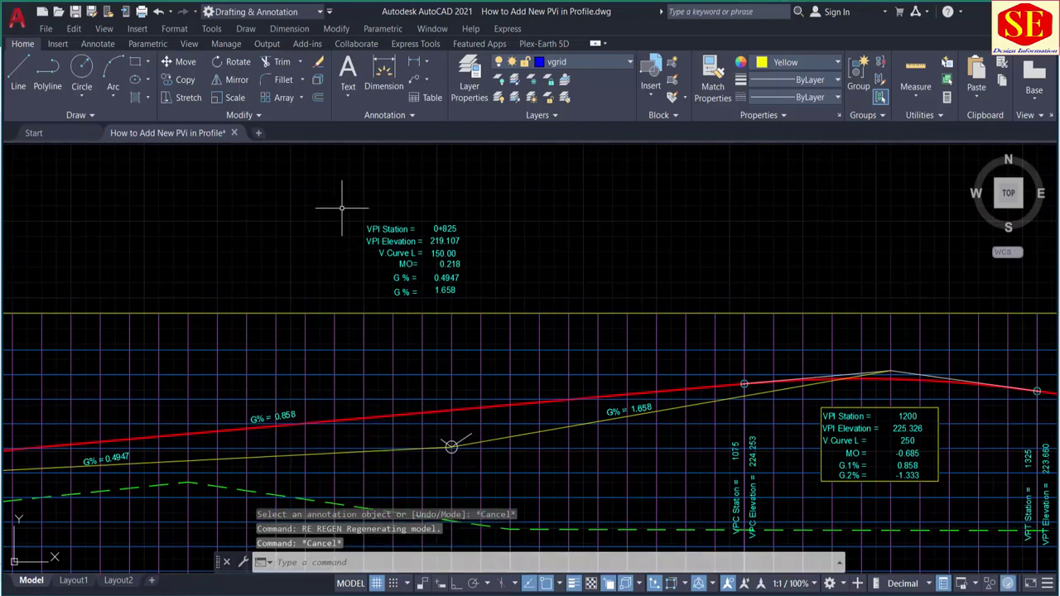
{"action": "type", "text": "c"}
{"action": "key", "text": "Return"}
{"action": "left_click", "coordinate": [349, 210]}
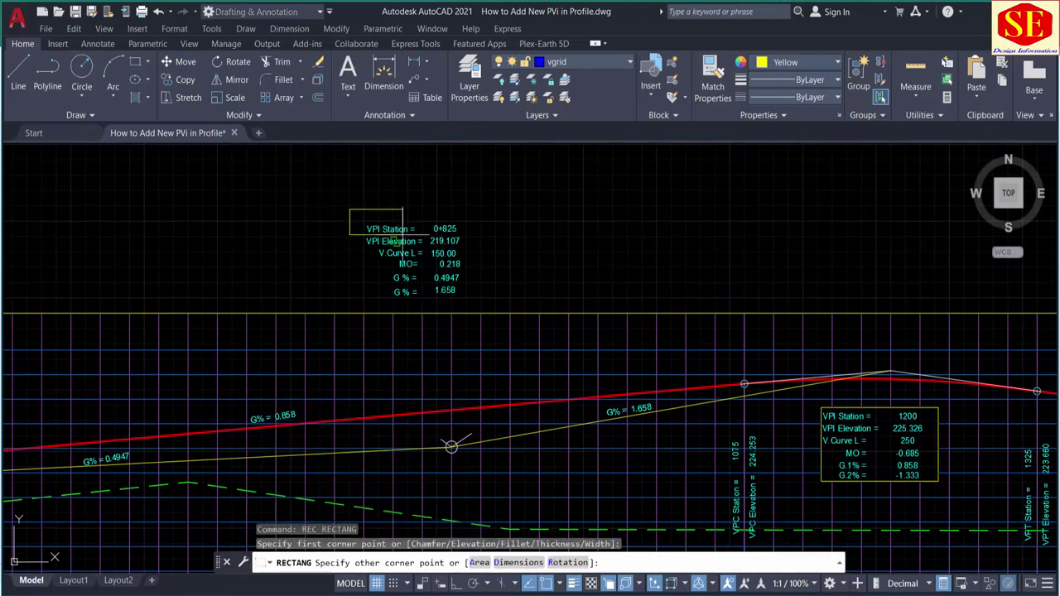
{"action": "left_click", "coordinate": [473, 301]}
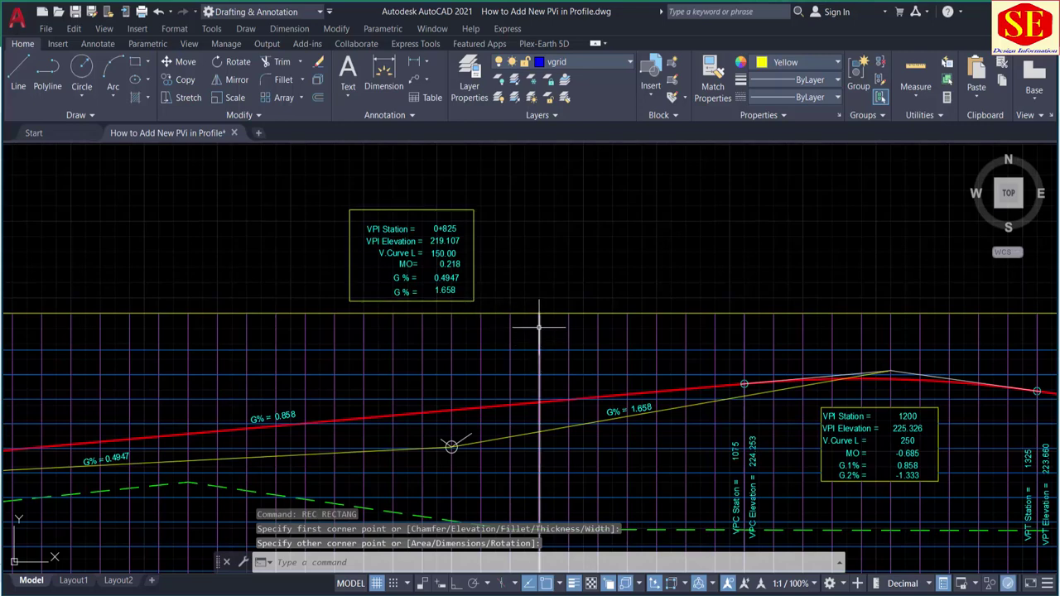
{"action": "middle_click_drag", "start_coordinate": [472, 271], "coordinate": [464, 251]}
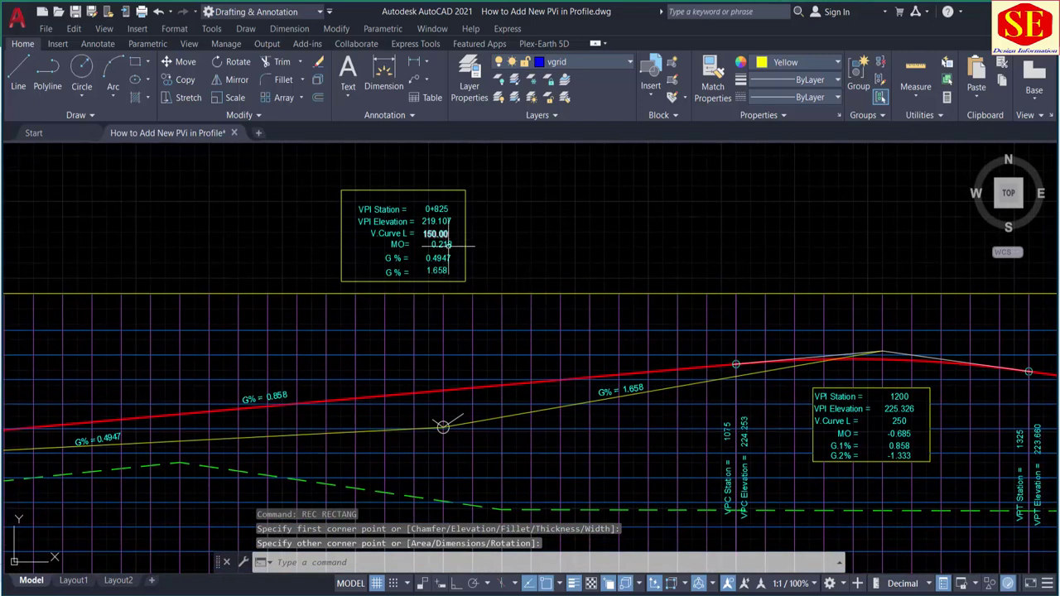
{"action": "middle_click_drag", "start_coordinate": [451, 475], "coordinate": [464, 409]}
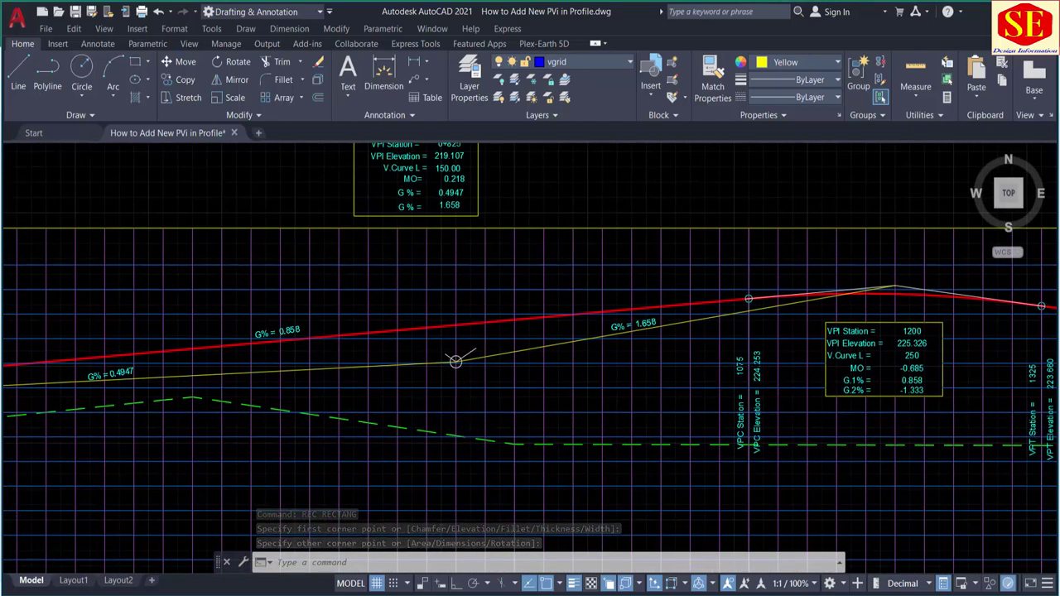
- Window-select the 43 red FRL elevation labels for stations 0 to 1050 and erase them with E
{"action": "scroll", "coordinate": [463, 409], "scroll_direction": "down", "scroll_amount": 2}
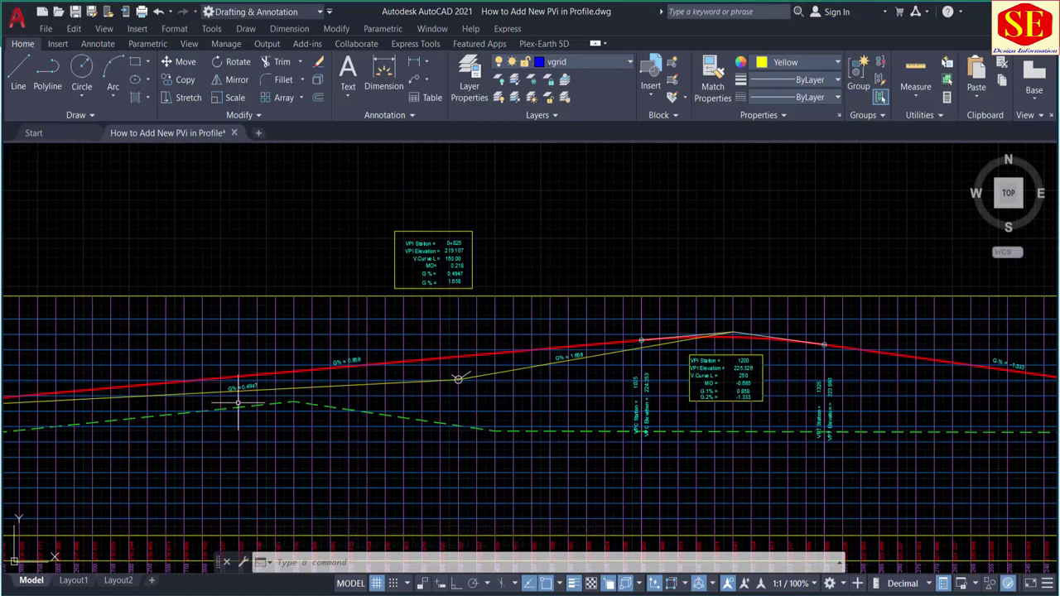
{"action": "scroll", "coordinate": [468, 331], "scroll_direction": "up", "scroll_amount": 2}
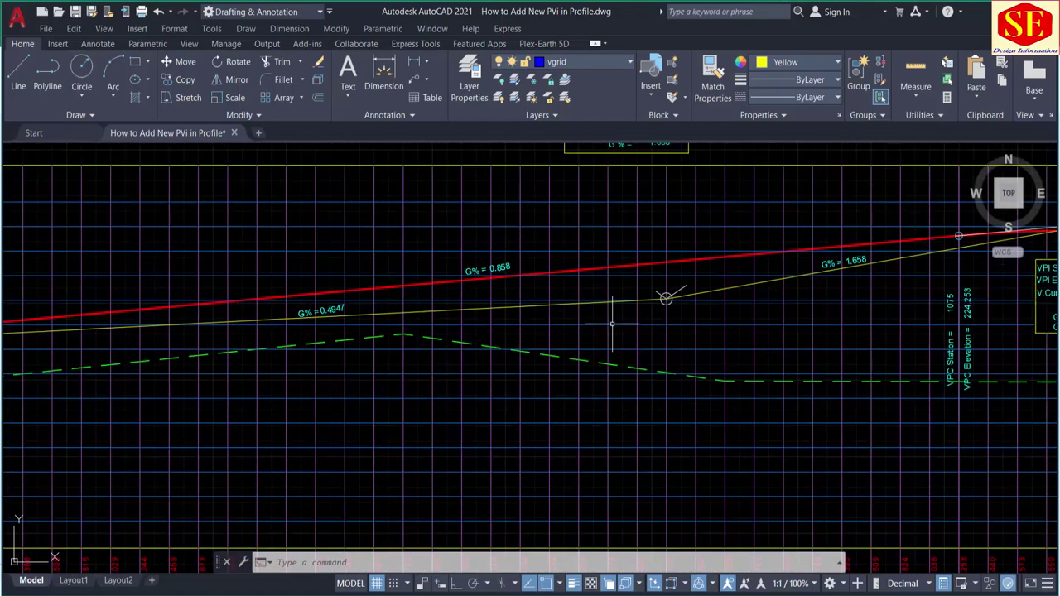
{"action": "scroll", "coordinate": [669, 295], "scroll_direction": "down", "scroll_amount": 3}
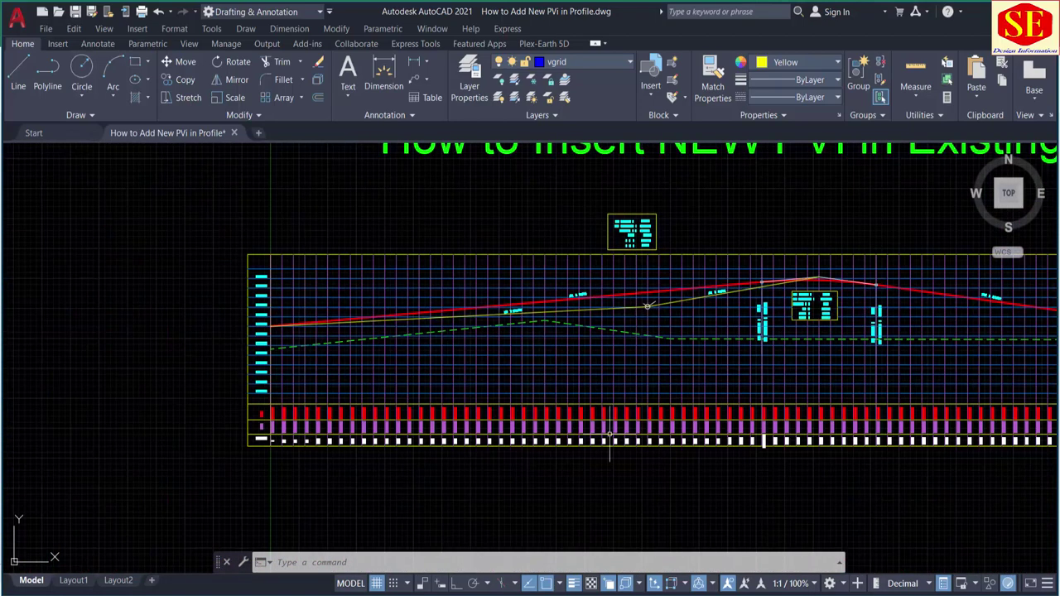
{"action": "scroll", "coordinate": [223, 364], "scroll_direction": "up", "scroll_amount": 3}
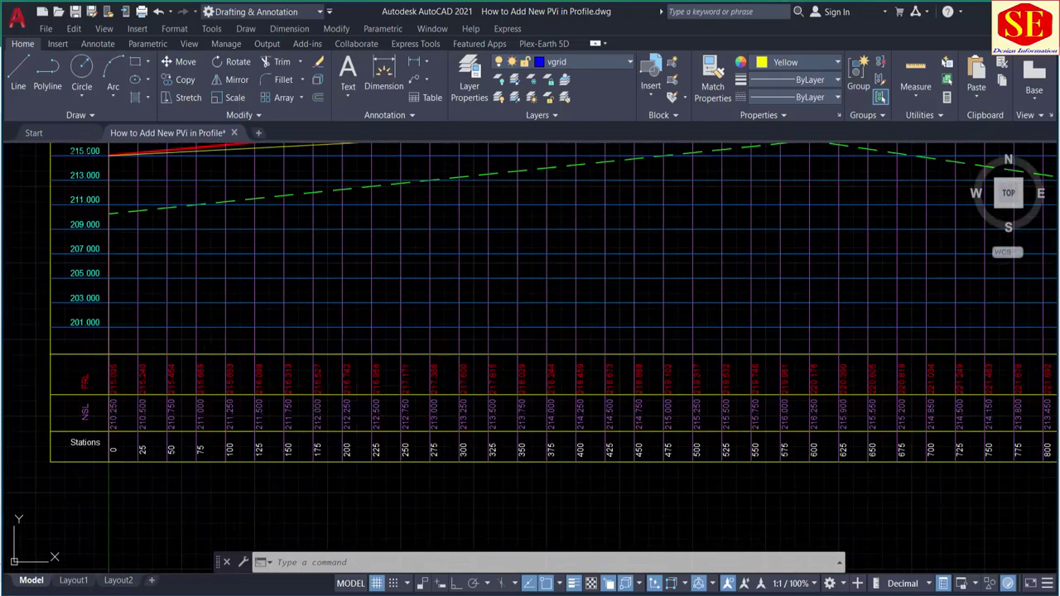
{"action": "left_click", "coordinate": [112, 377]}
{"action": "left_click", "coordinate": [94, 364]}
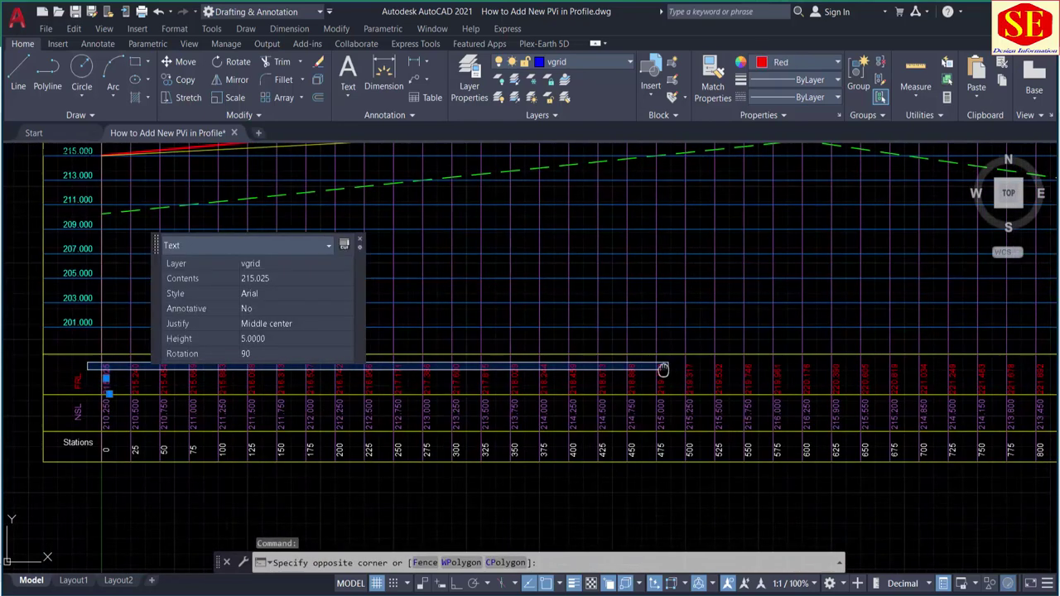
{"action": "middle_click_drag", "start_coordinate": [664, 368], "coordinate": [417, 402]}
{"action": "mouse_move", "coordinate": [894, 402]}
{"action": "middle_mouse_down"}
{"action": "mouse_move", "coordinate": [724, 473]}
{"action": "mouse_move", "coordinate": [666, 478]}
{"action": "middle_mouse_up"}
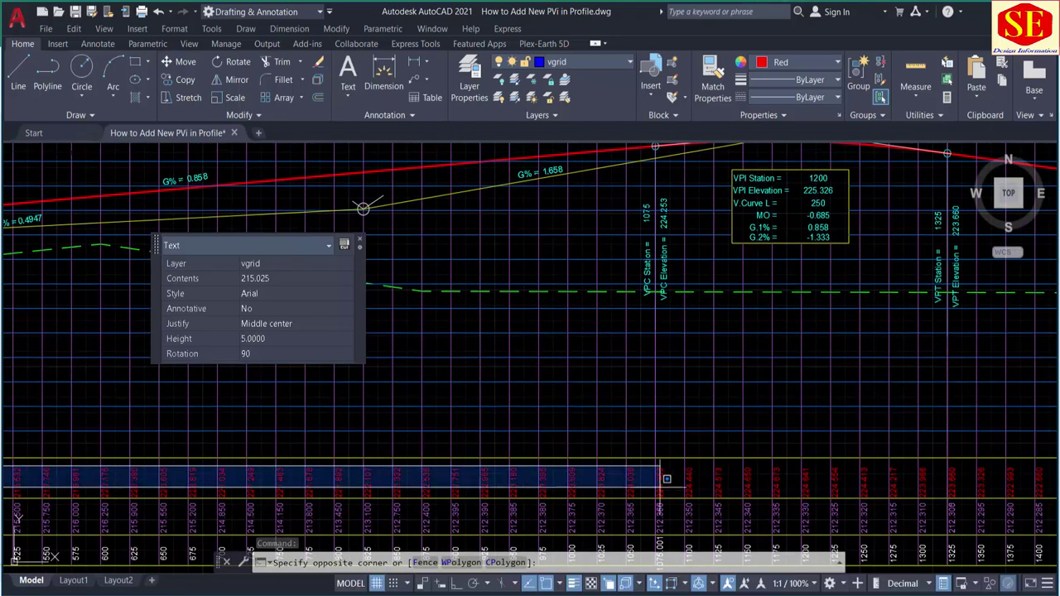
{"action": "left_click", "coordinate": [667, 479]}
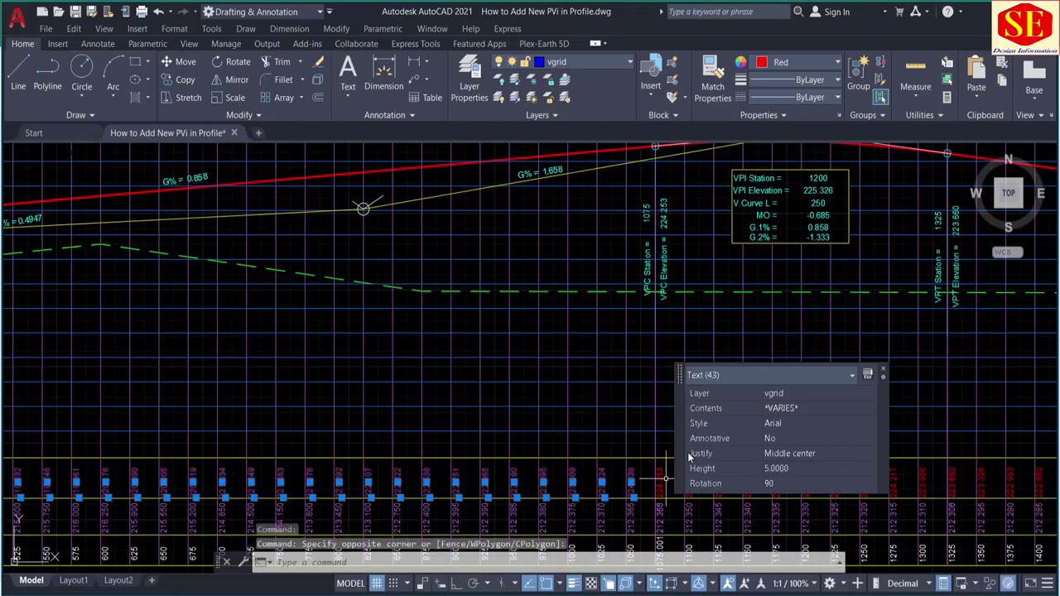
{"action": "type", "text": "e"}
{"action": "key", "text": "Return"}
{"action": "middle_click_drag", "start_coordinate": [40, 496], "coordinate": [424, 400]}
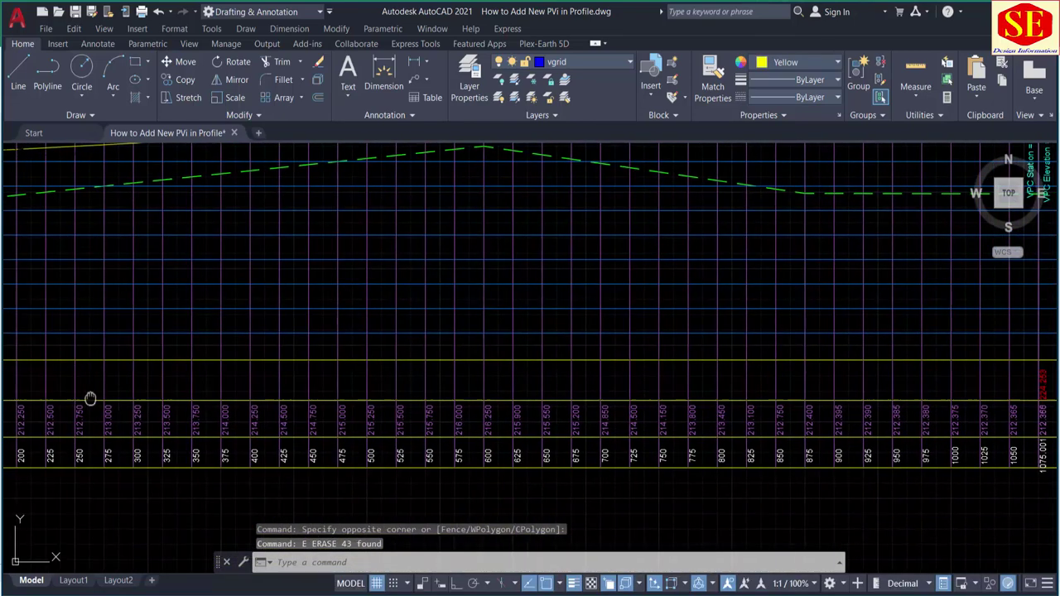
{"action": "middle_click_drag", "start_coordinate": [90, 398], "coordinate": [276, 403]}
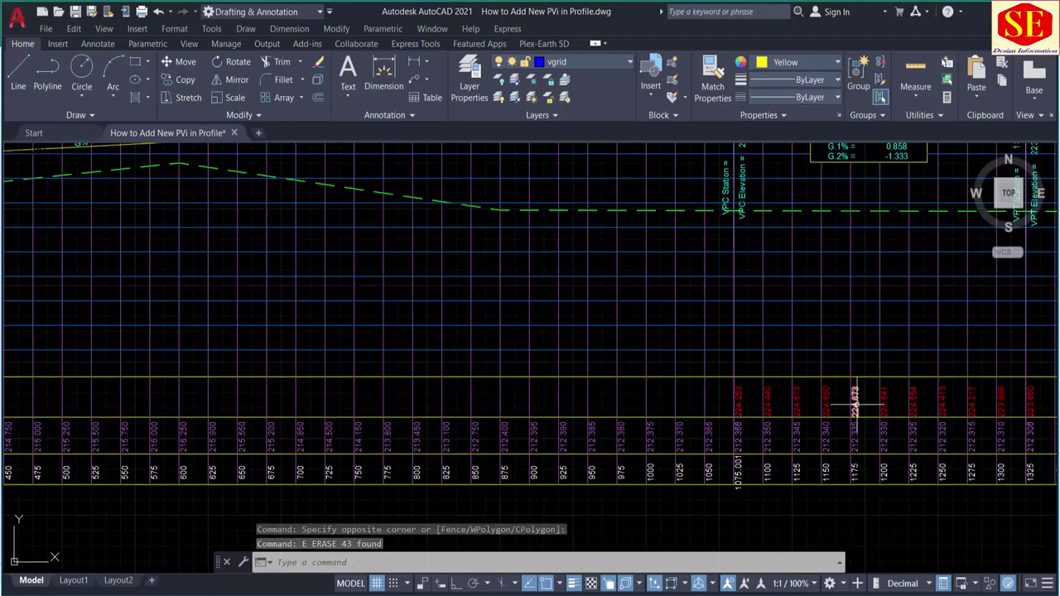
{"action": "mouse_move", "coordinate": [855, 403]}
{"action": "middle_mouse_down"}
{"action": "mouse_move", "coordinate": [641, 426]}
{"action": "mouse_move", "coordinate": [613, 265]}
{"action": "mouse_move", "coordinate": [660, 306]}
{"action": "middle_mouse_up"}
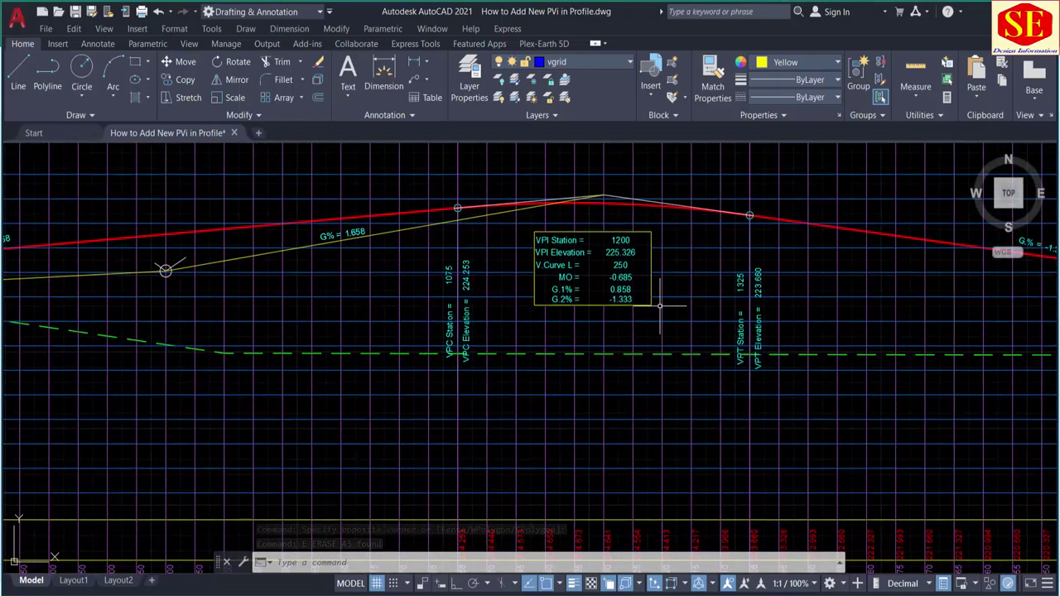
{"action": "middle_click_drag", "start_coordinate": [514, 392], "coordinate": [613, 297]}
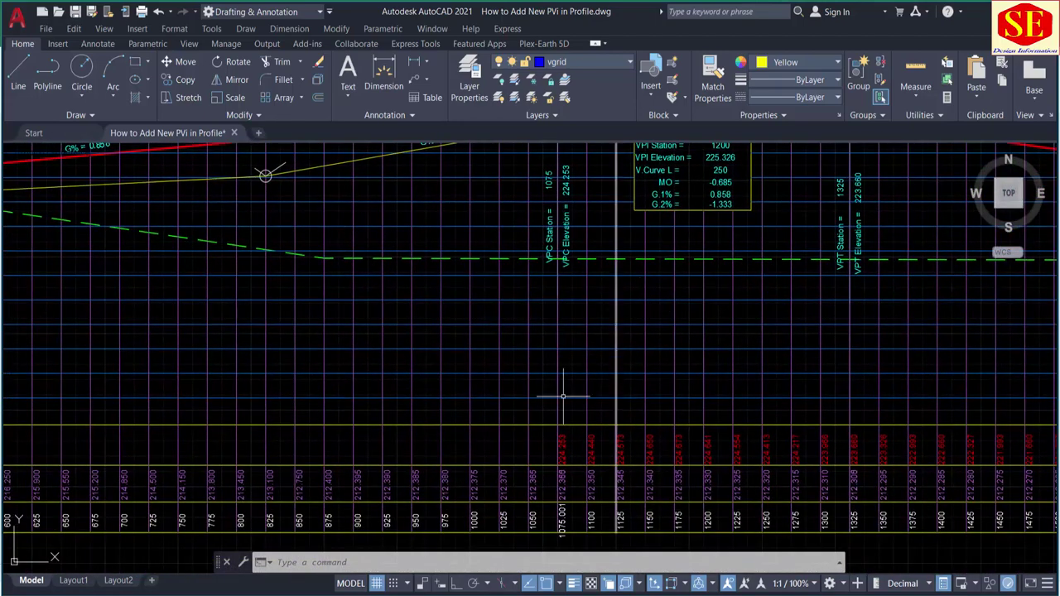
{"action": "scroll", "coordinate": [563, 397], "scroll_direction": "down", "scroll_amount": 2}
{"action": "middle_click_drag", "start_coordinate": [225, 417], "coordinate": [331, 430]}
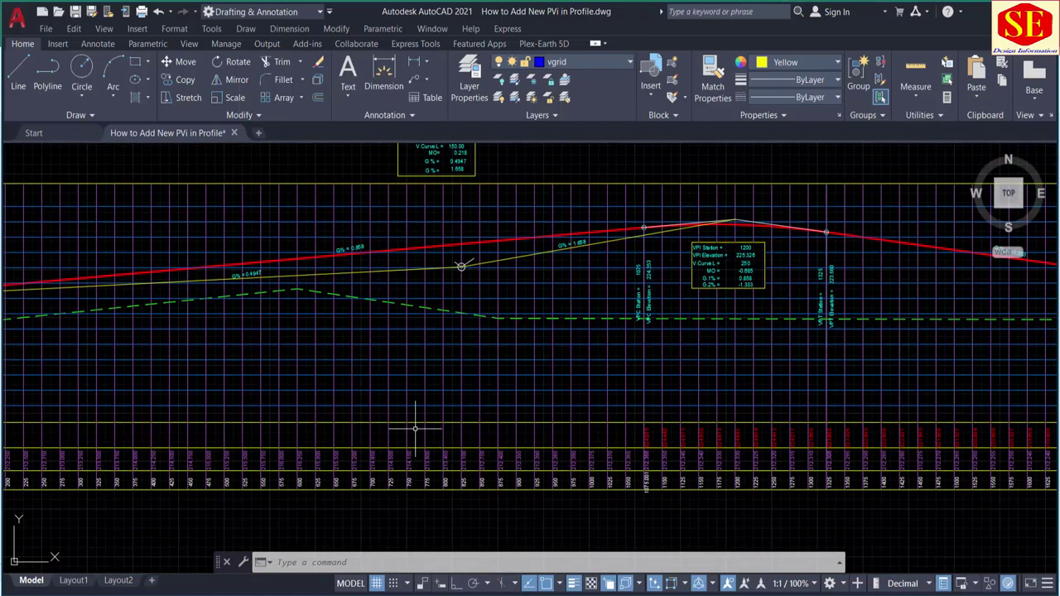
{"action": "middle_click_drag", "start_coordinate": [443, 228], "coordinate": [442, 284]}
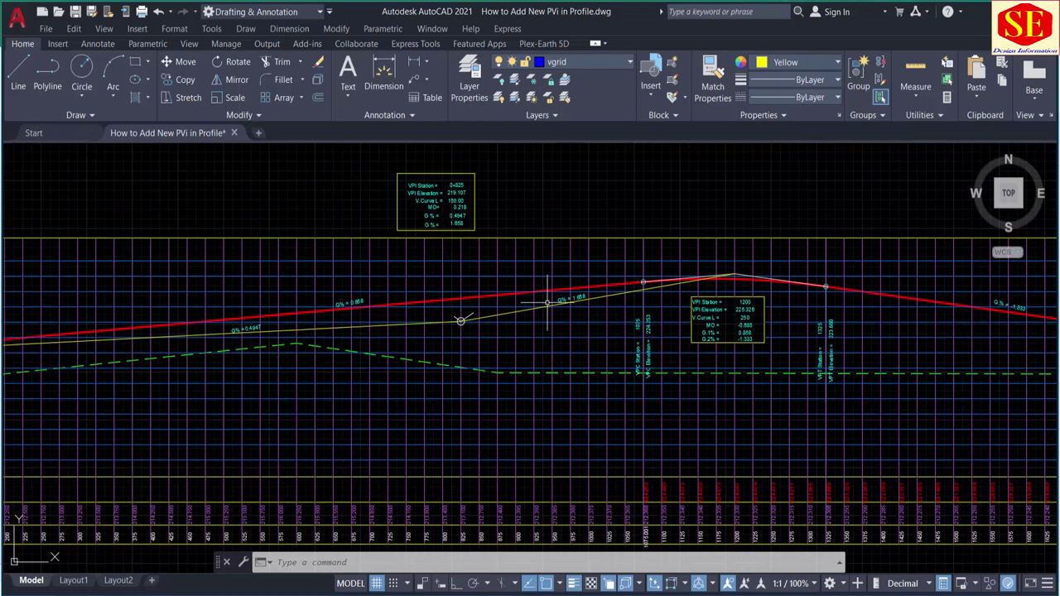
{"action": "middle_click_drag", "start_coordinate": [294, 334], "coordinate": [497, 336]}
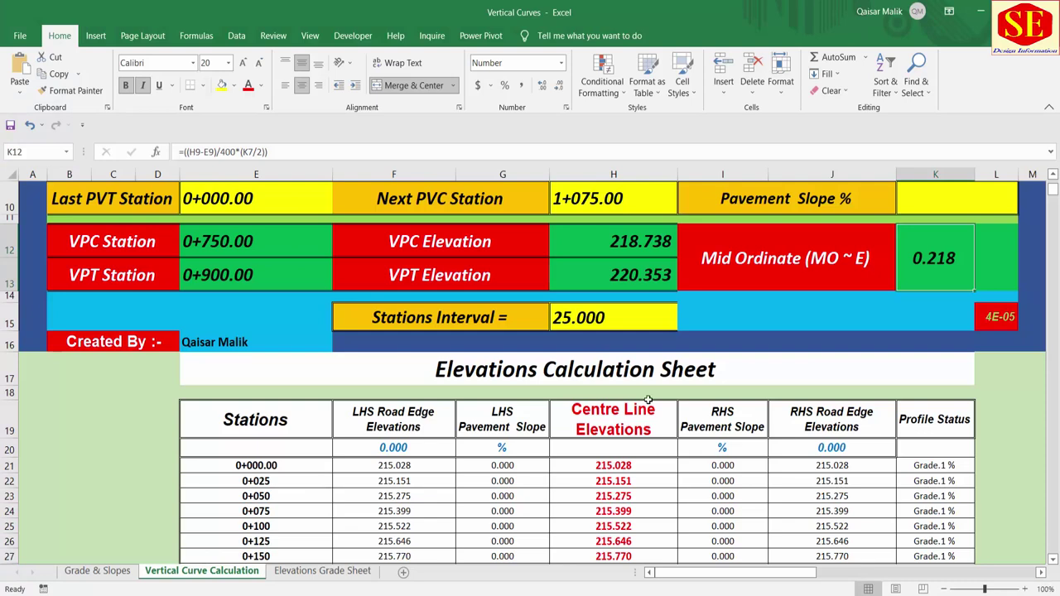
{"action": "scroll", "coordinate": [647, 400], "scroll_direction": "down", "scroll_amount": 3}
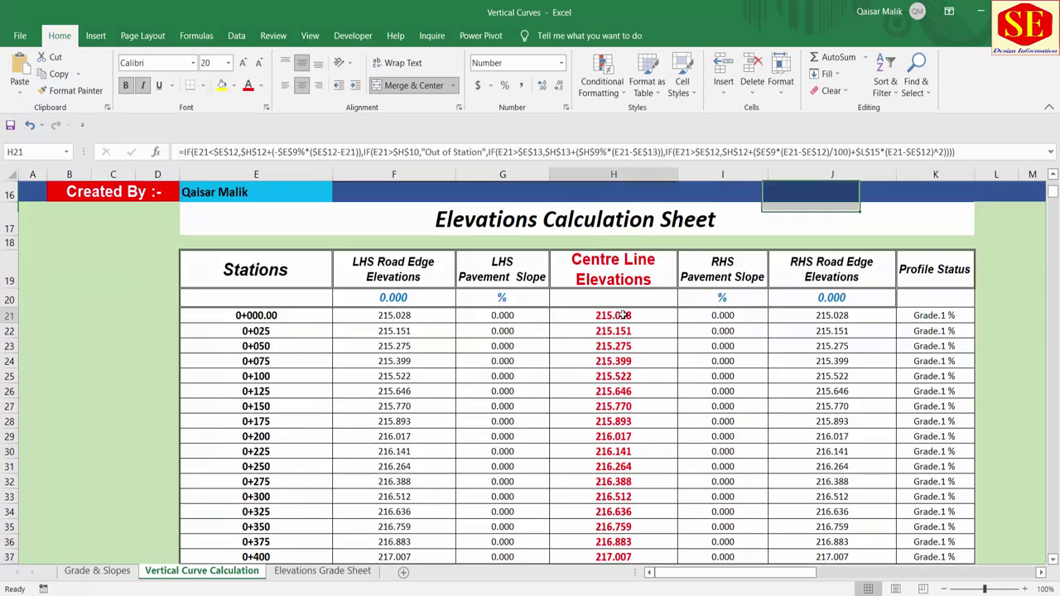
- Set the road total width to 10 and the pavement slope to -2.5
{"action": "key", "text": "Down"}
{"action": "key", "text": "Down"}
{"action": "key", "text": "Down"}
{"action": "key", "text": "Down"}
{"action": "key", "text": "Down"}
{"action": "key", "text": "Down"}
{"action": "key", "text": "Down"}
{"action": "key", "text": "Down"}
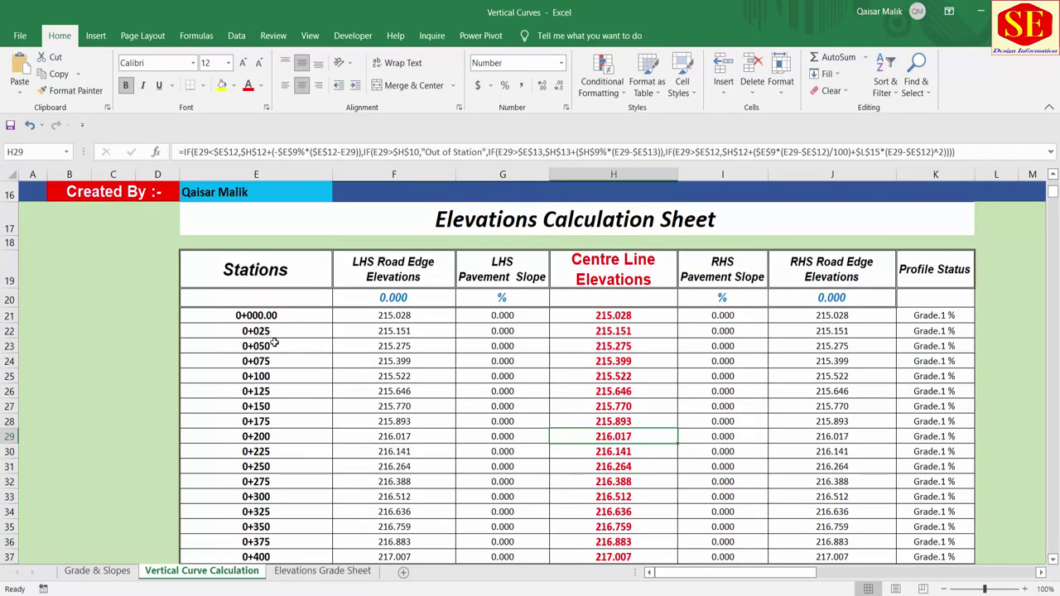
{"action": "scroll", "coordinate": [278, 424], "scroll_direction": "down", "scroll_amount": 1}
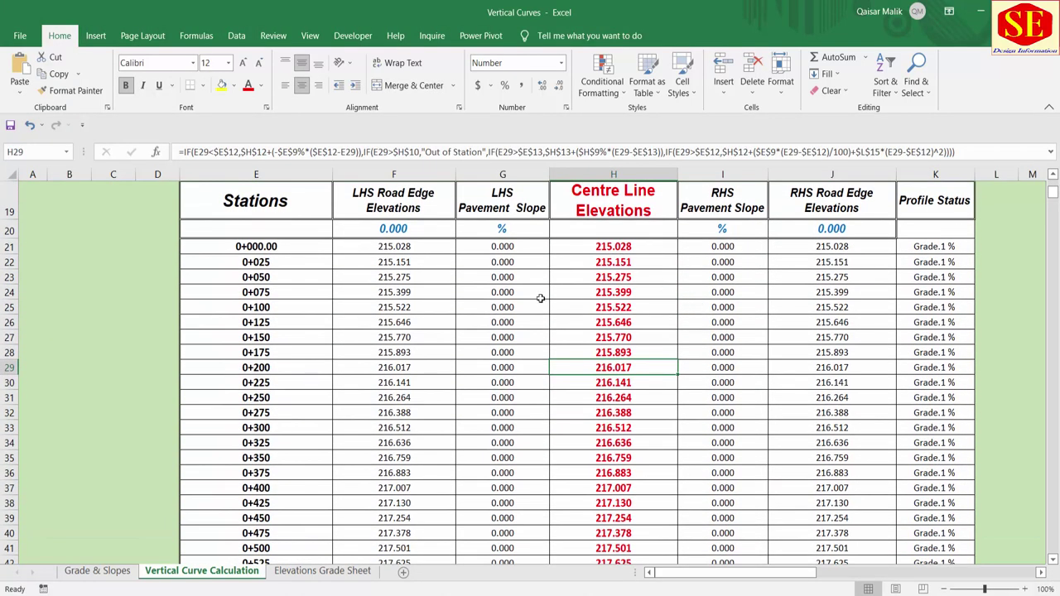
{"action": "scroll", "coordinate": [540, 298], "scroll_direction": "up", "scroll_amount": 3}
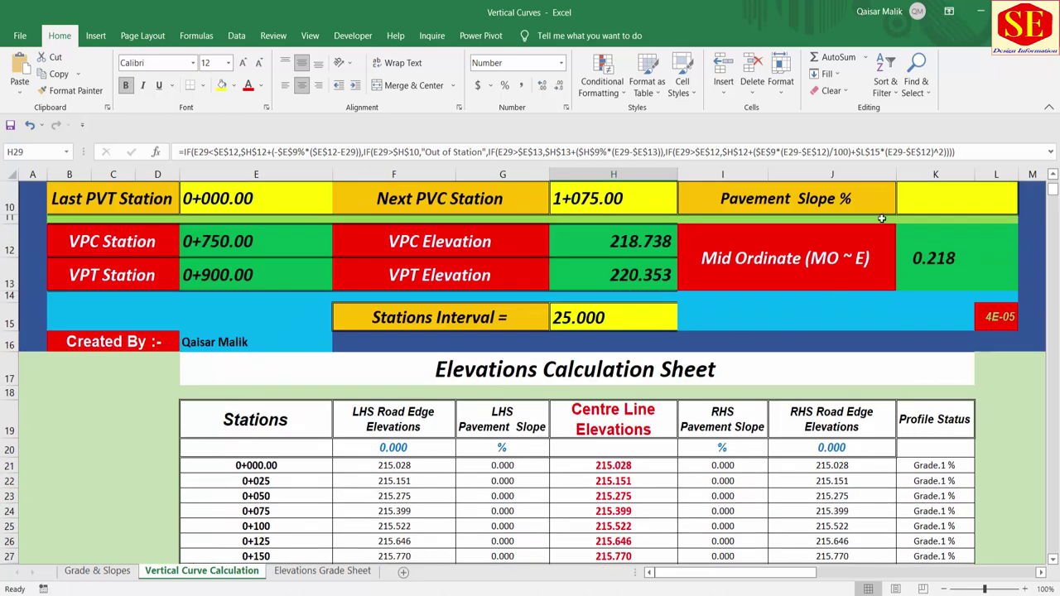
{"action": "scroll", "coordinate": [828, 213], "scroll_direction": "up", "scroll_amount": 1}
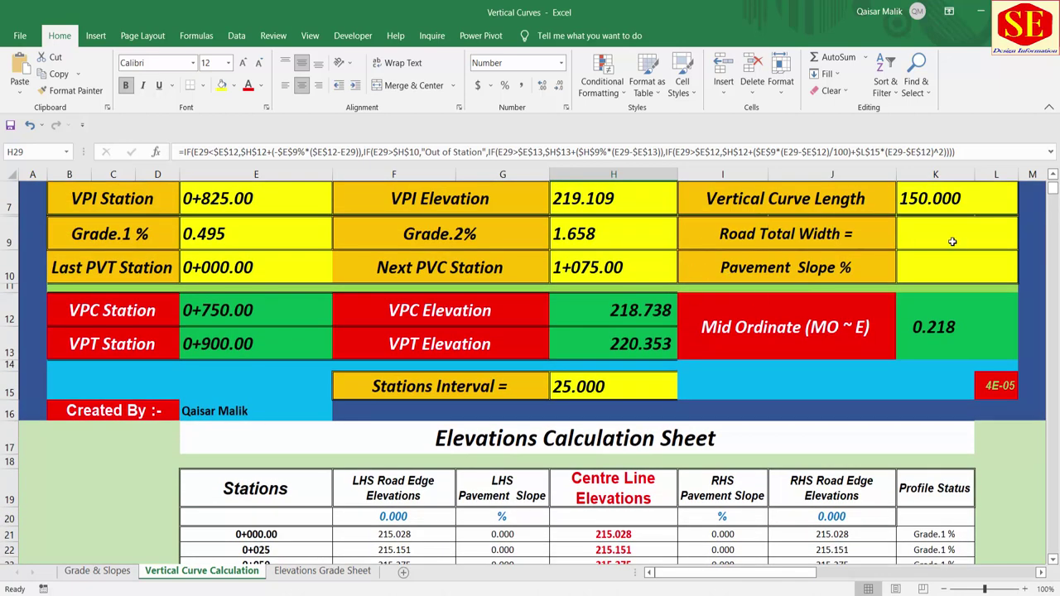
{"action": "left_click", "coordinate": [952, 241]}
{"action": "type", "text": "10"}
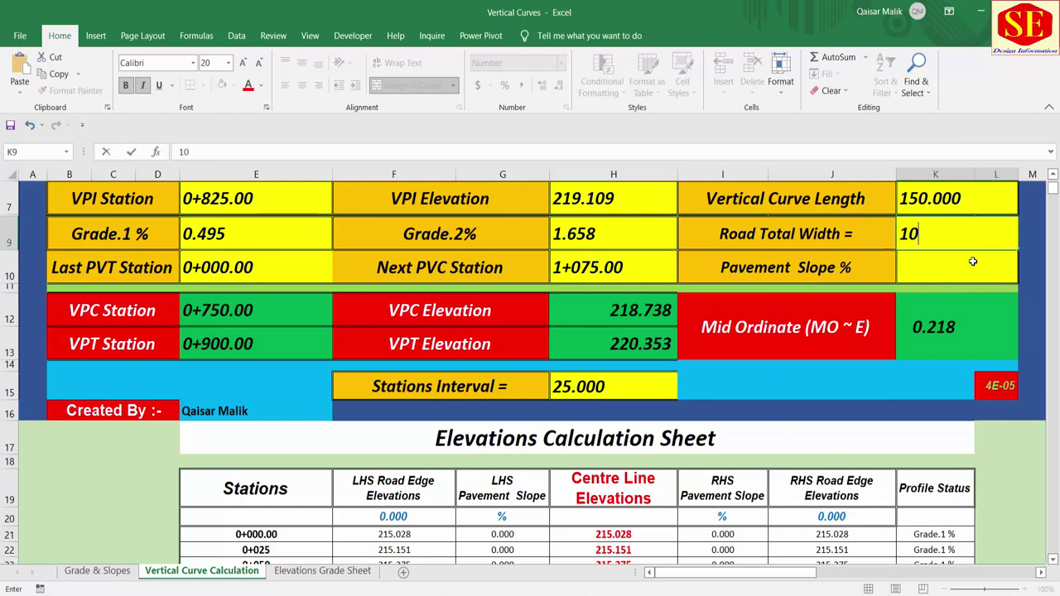
{"action": "key", "text": "Return"}
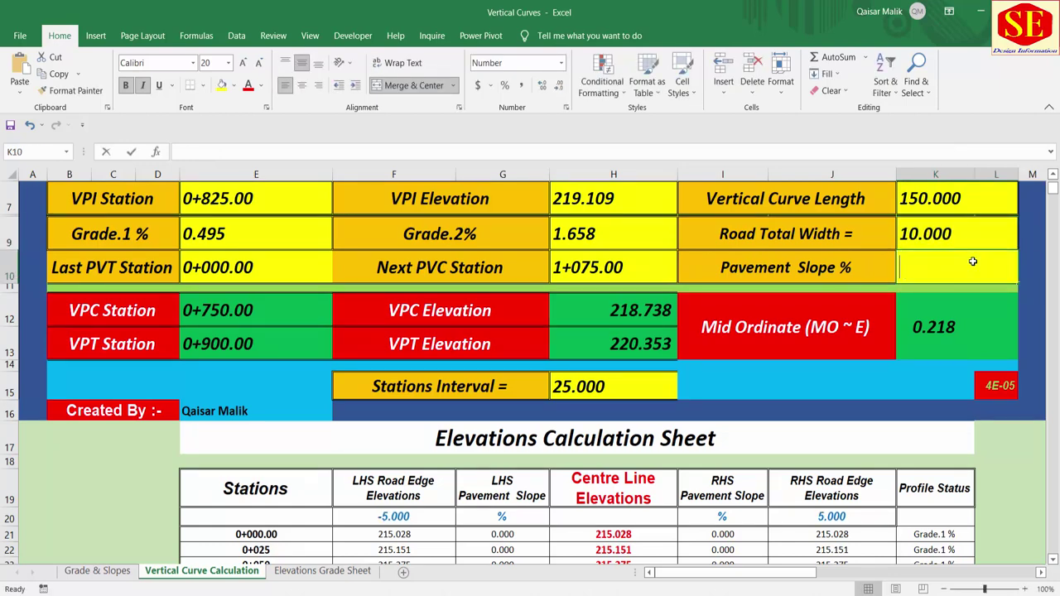
{"action": "type", "text": "-2.5"}
{"action": "key", "text": "Return"}
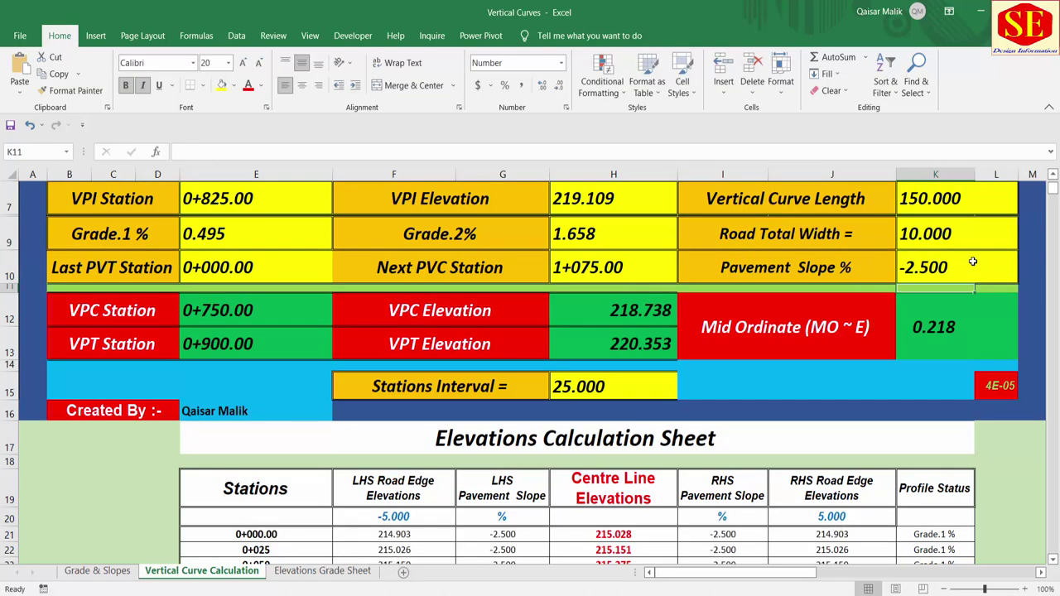
- Select the empty cell N21 beside the elevation table
{"action": "scroll", "coordinate": [737, 287], "scroll_direction": "down", "scroll_amount": 2}
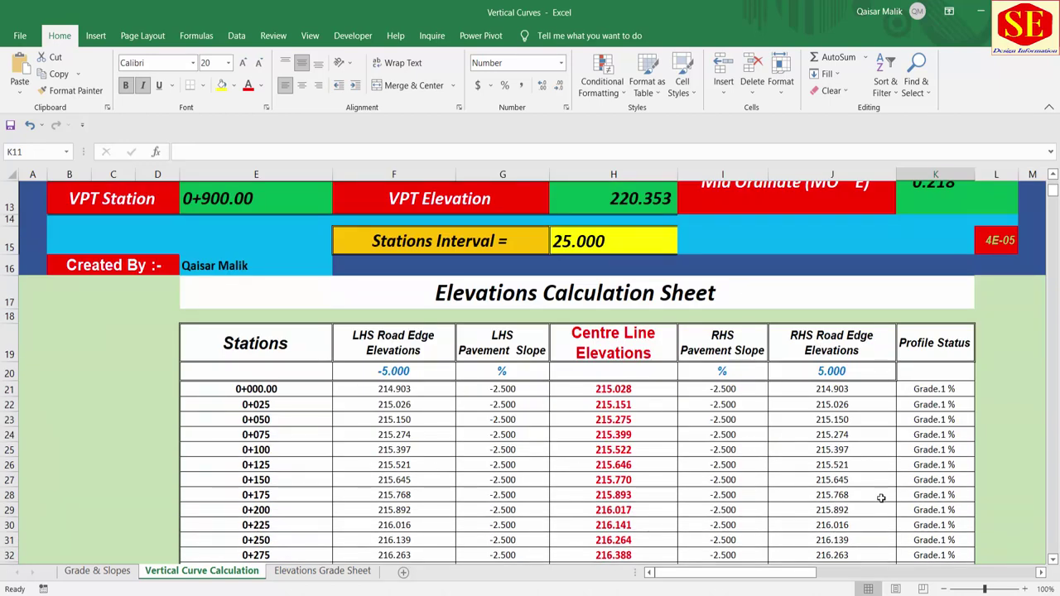
{"action": "scroll", "coordinate": [600, 372], "scroll_direction": "down", "scroll_amount": 1}
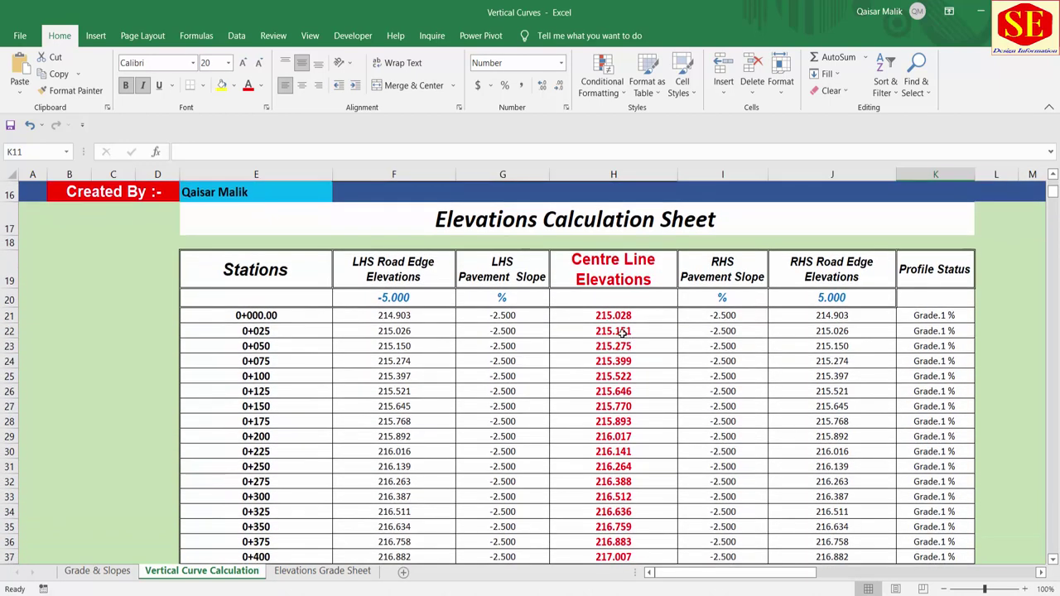
{"action": "left_click_drag", "start_coordinate": [615, 313], "coordinate": [598, 542]}
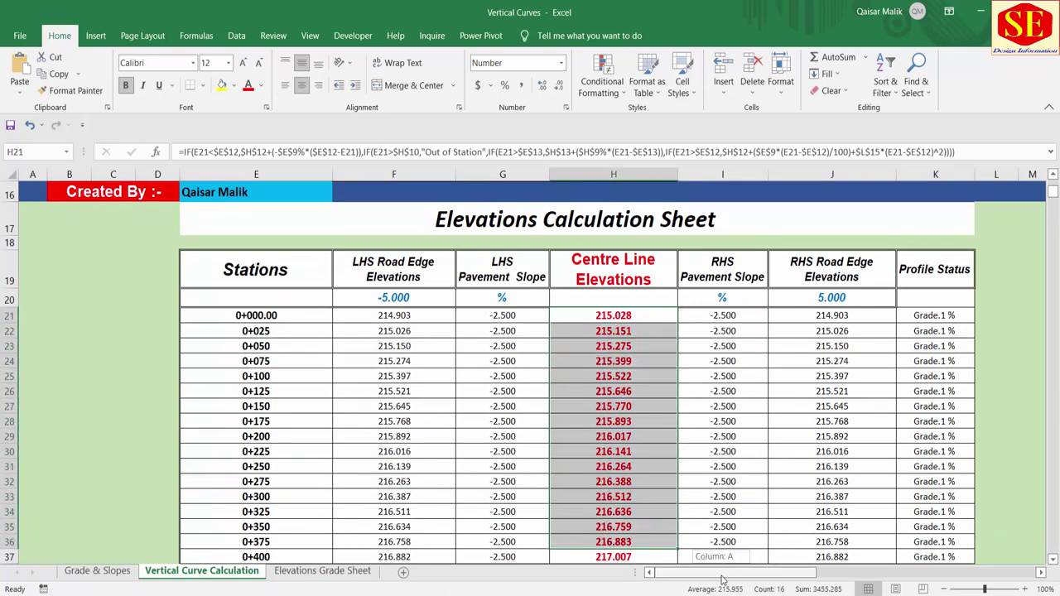
{"action": "mouse_move", "coordinate": [719, 584]}
{"action": "left_mouse_down"}
{"action": "mouse_move", "coordinate": [762, 586]}
{"action": "mouse_move", "coordinate": [749, 366]}
{"action": "left_mouse_up"}
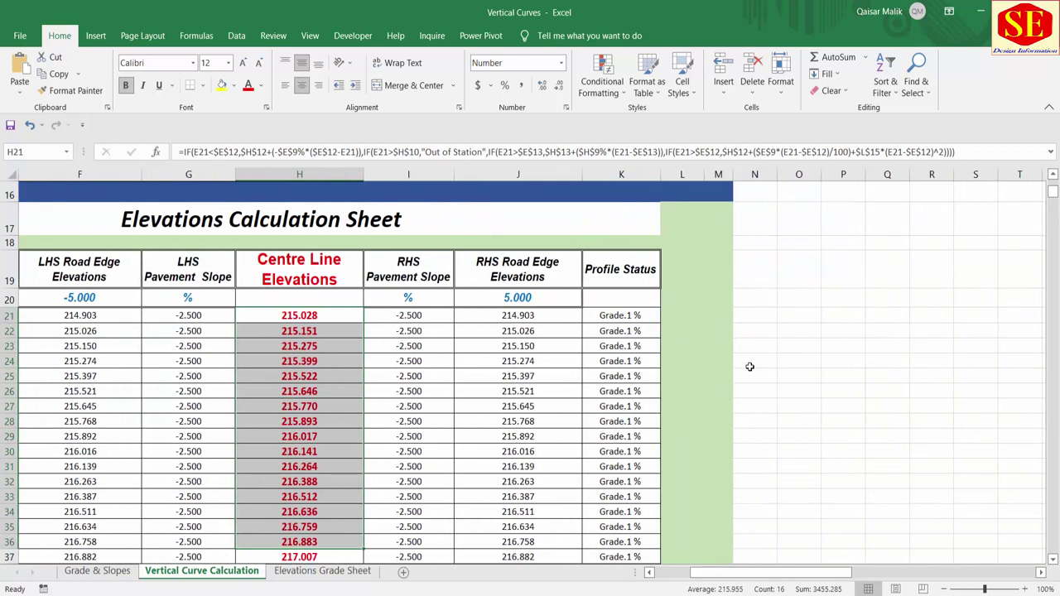
{"action": "left_click", "coordinate": [762, 319]}
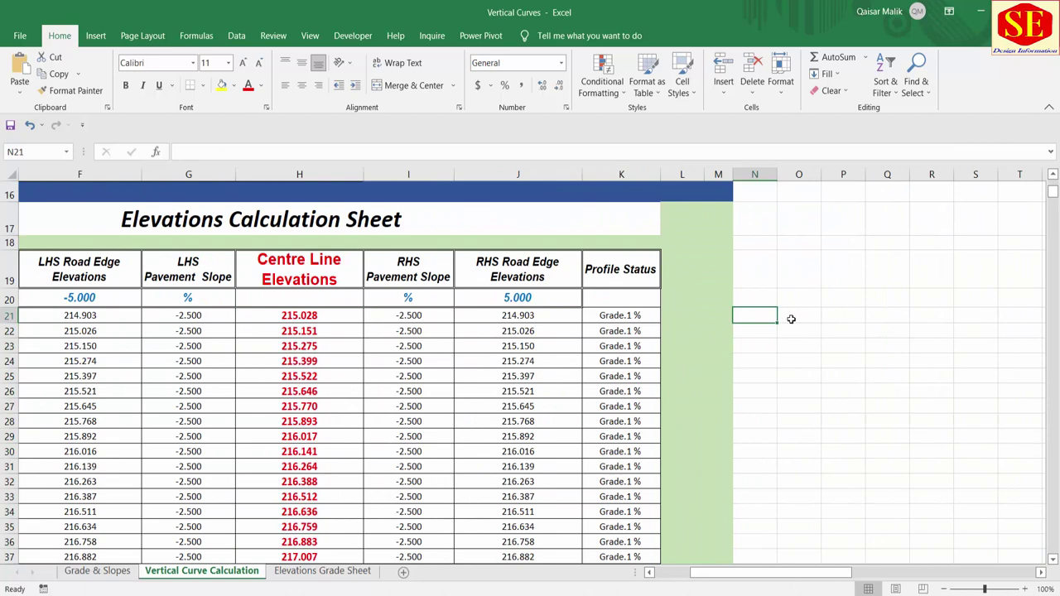
- In N21, build the formula =E21&","&H21 joining station 0+000.00 with its centre-line elevation
{"action": "type", "text": "="}
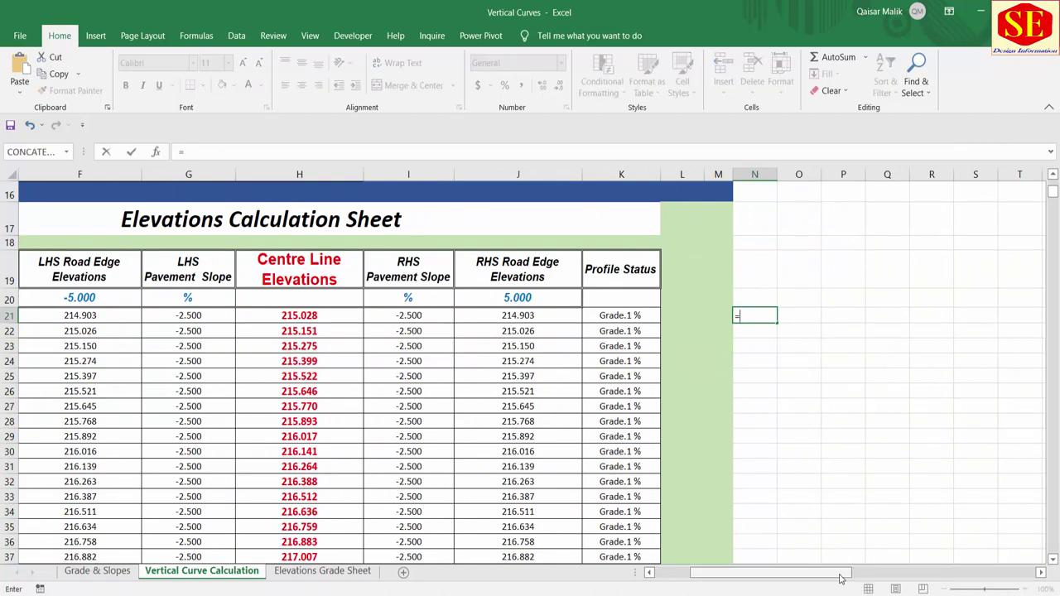
{"action": "left_click_drag", "start_coordinate": [867, 571], "coordinate": [861, 572]}
{"action": "left_click", "coordinate": [112, 317]}
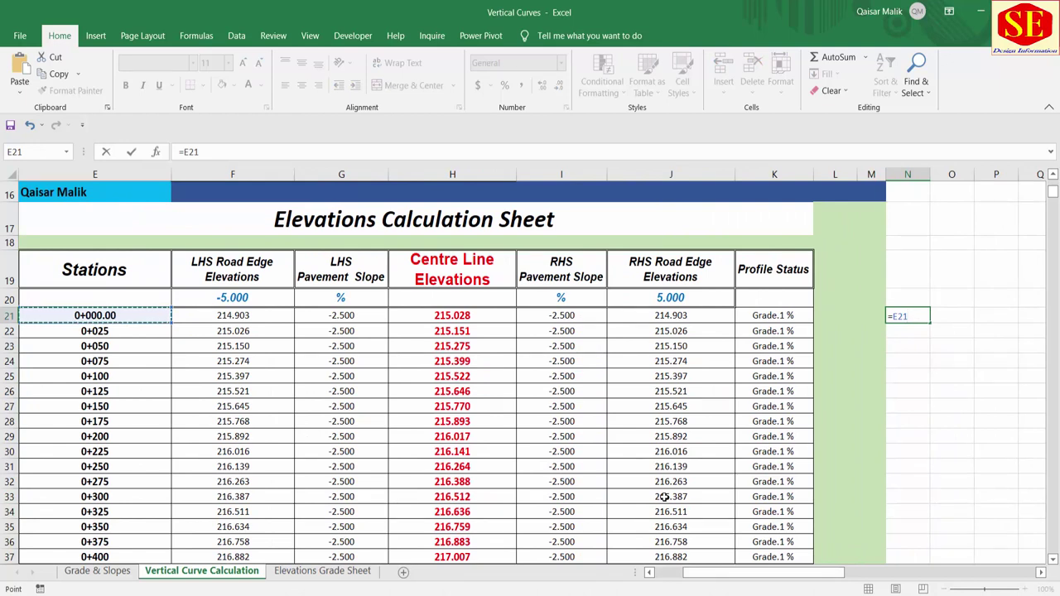
{"action": "type", "text": "&\",\"&"}
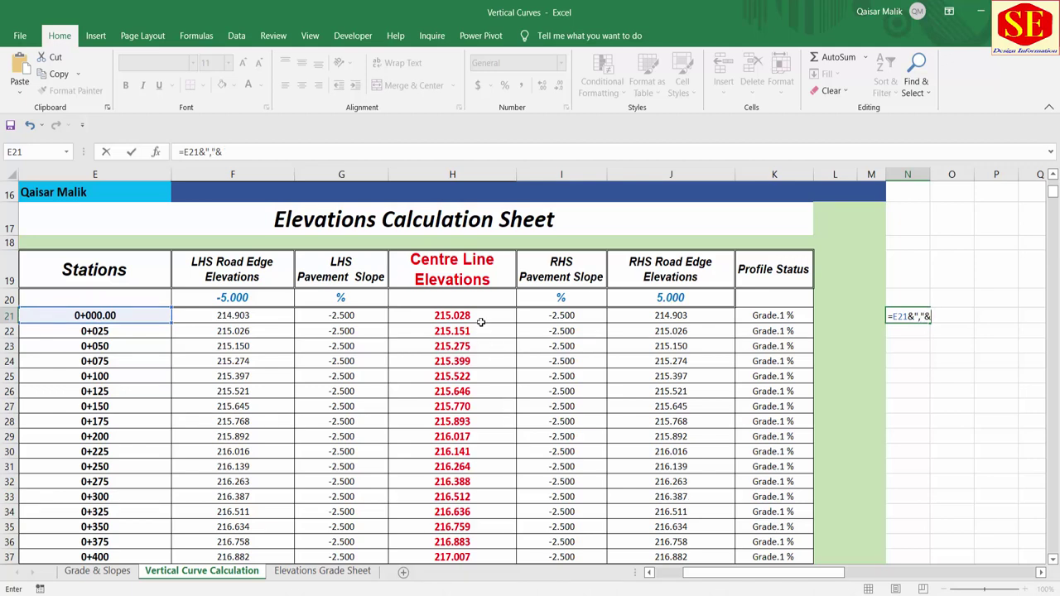
{"action": "left_click", "coordinate": [480, 322]}
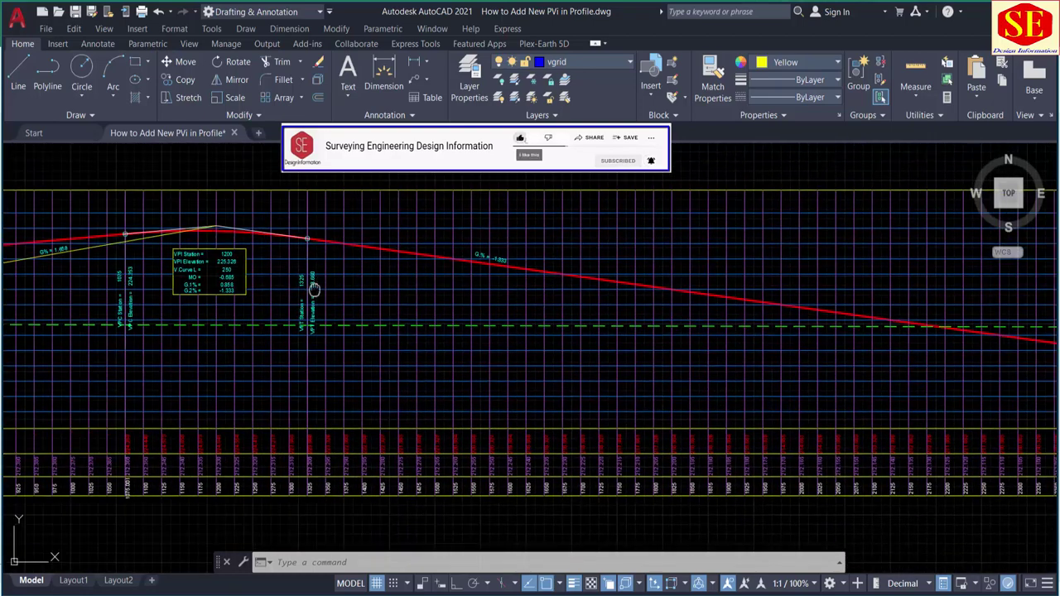
{"action": "middle_click_drag", "start_coordinate": [309, 284], "coordinate": [584, 292]}
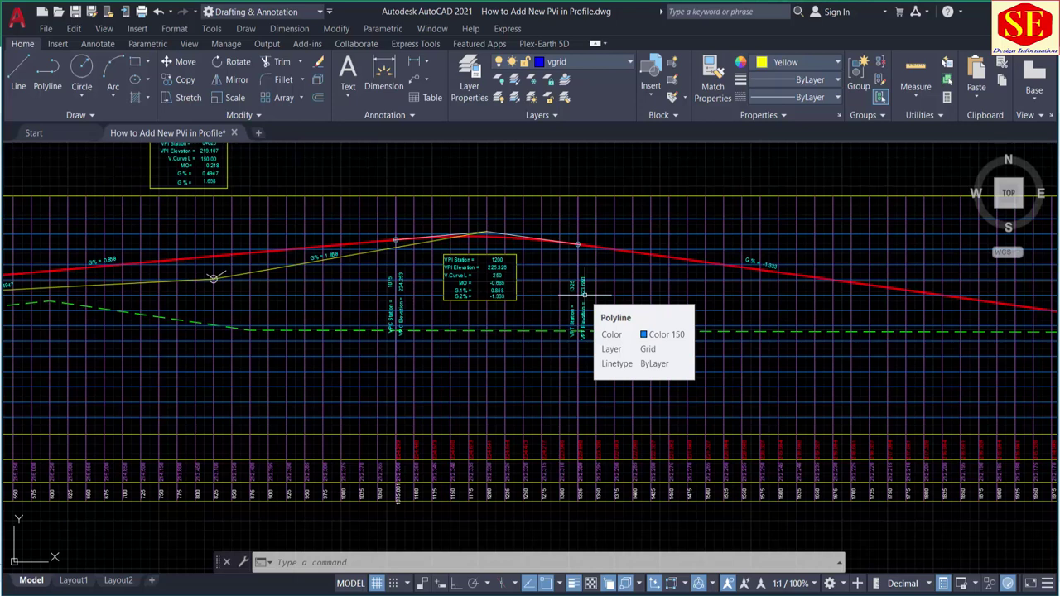
{"action": "mouse_move", "coordinate": [402, 272]}
{"action": "middle_mouse_down"}
{"action": "mouse_move", "coordinate": [442, 295]}
{"action": "mouse_move", "coordinate": [532, 306]}
{"action": "middle_mouse_up"}
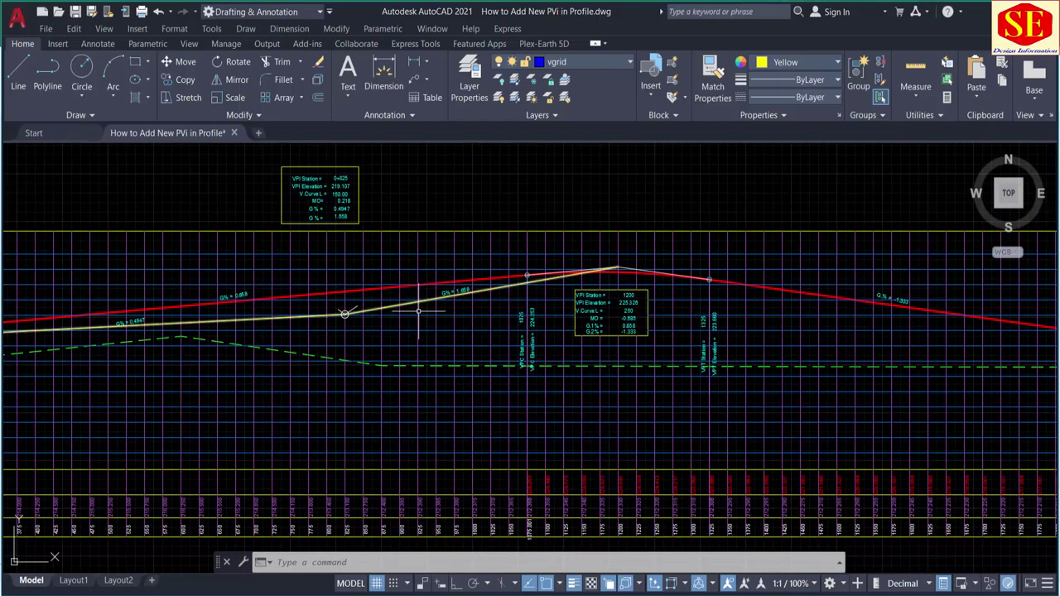
{"action": "scroll", "coordinate": [317, 362], "scroll_direction": "up", "scroll_amount": 2}
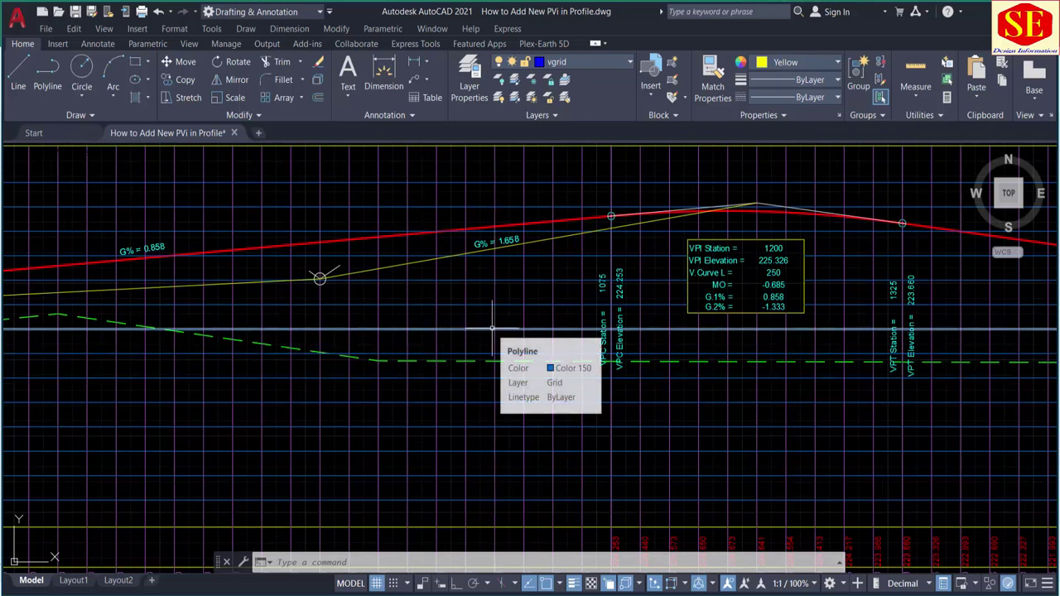
{"action": "mouse_move", "coordinate": [492, 328]}
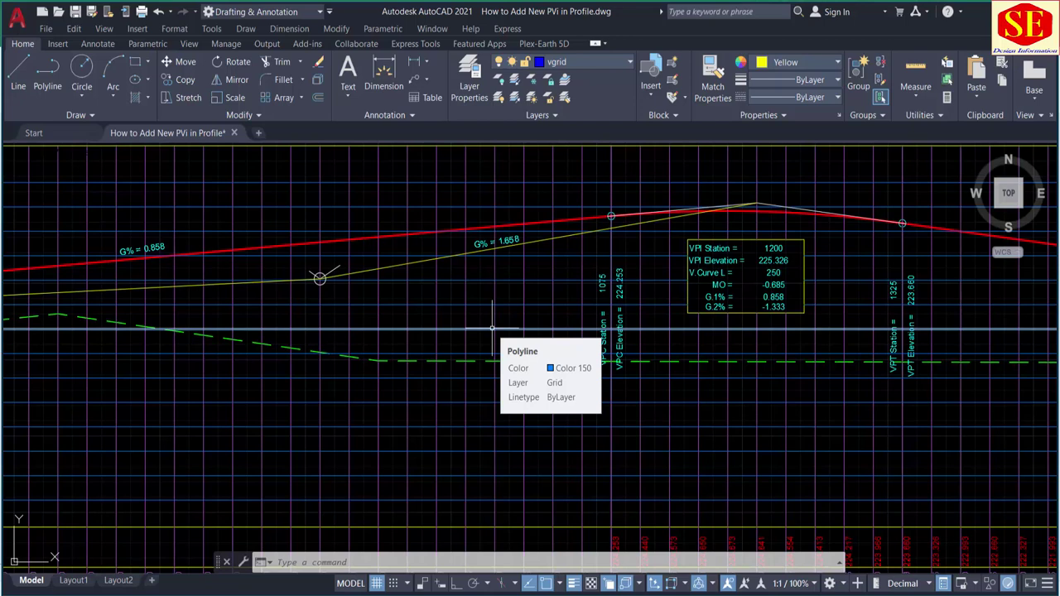
{"action": "scroll", "coordinate": [494, 328], "scroll_direction": "down", "scroll_amount": 2}
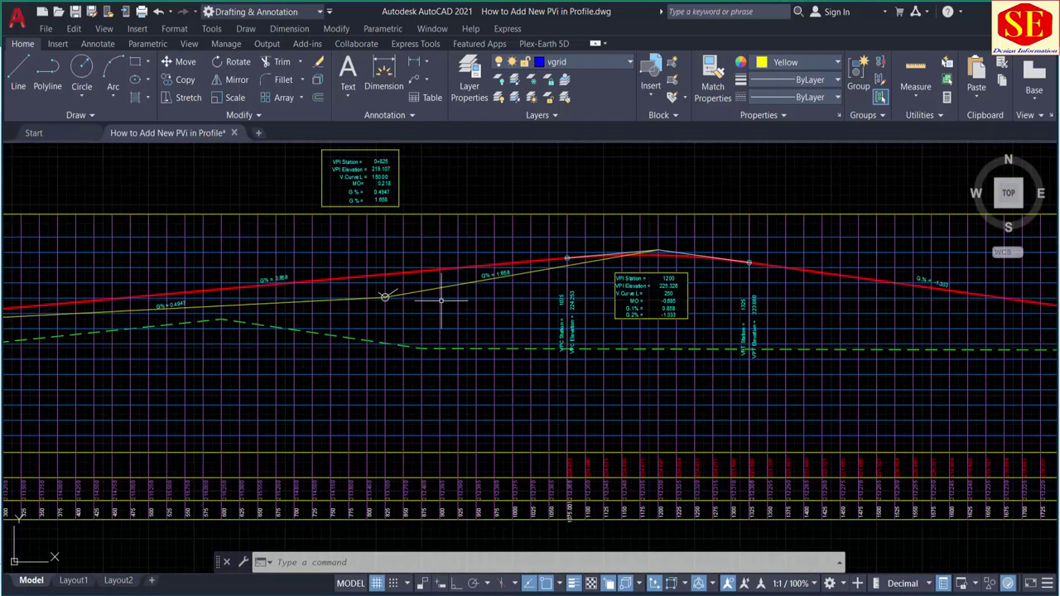
{"action": "scroll", "coordinate": [442, 301], "scroll_direction": "up", "scroll_amount": 2}
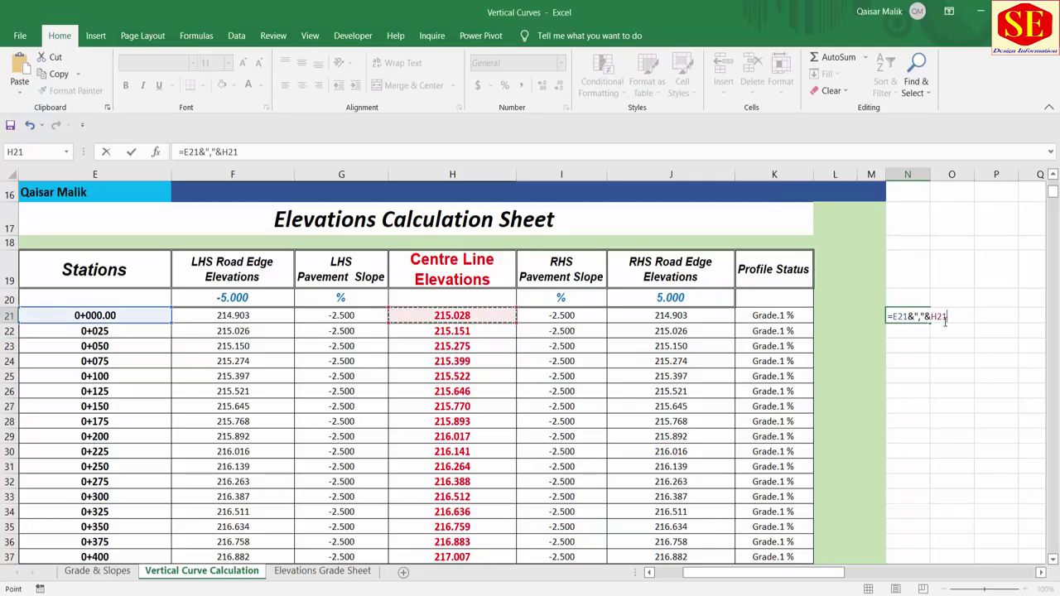
- Finish the N21 formula with elevation times 10, widen column N and fill it down
{"action": "type", "text": "*"}
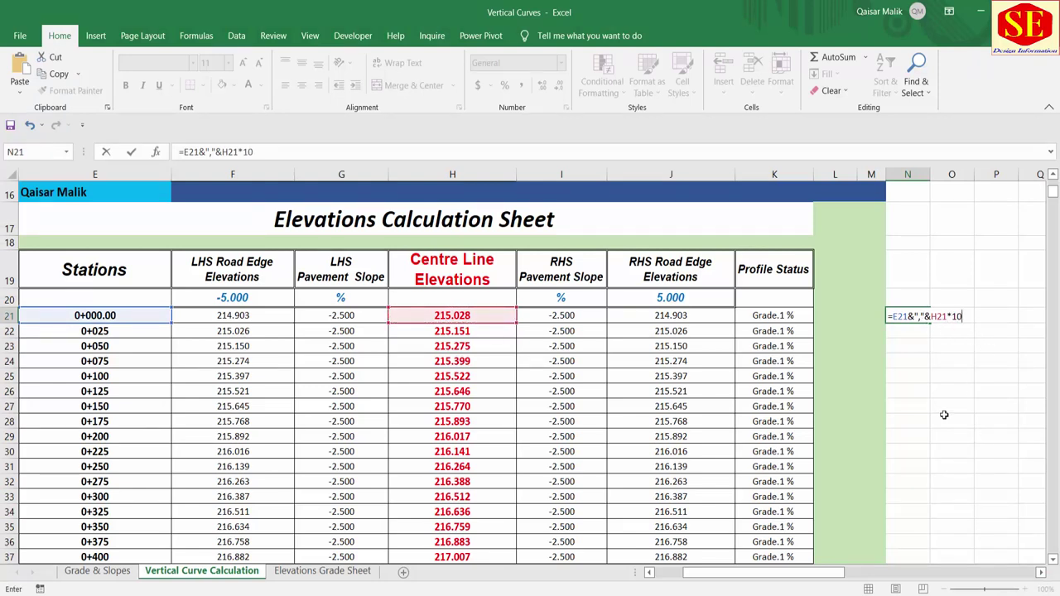
{"action": "key", "text": "Return"}
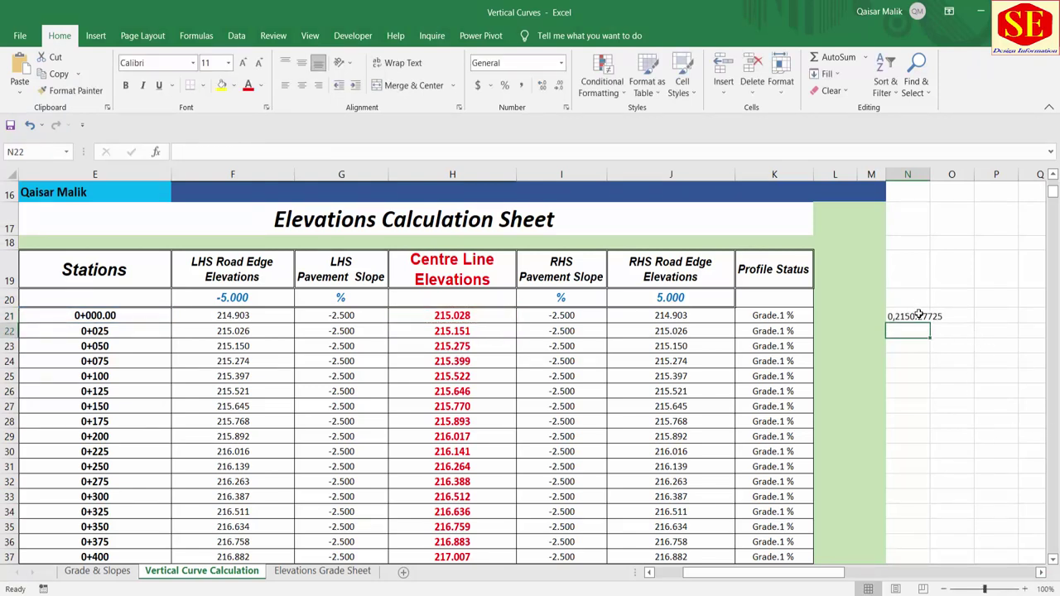
{"action": "double_click", "coordinate": [918, 316]}
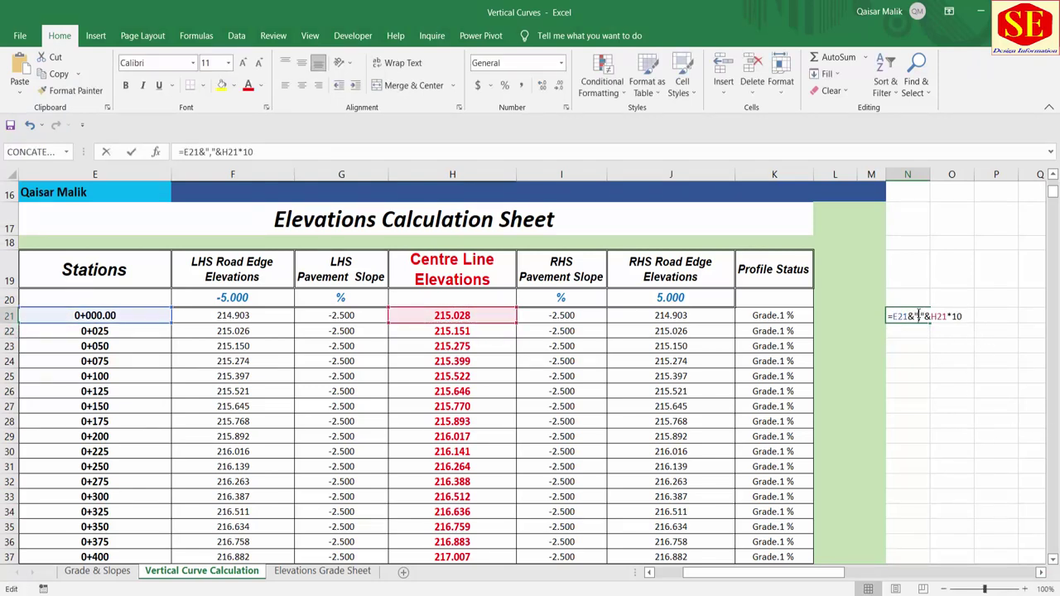
{"action": "key", "text": "Escape"}
{"action": "double_click", "coordinate": [930, 174]}
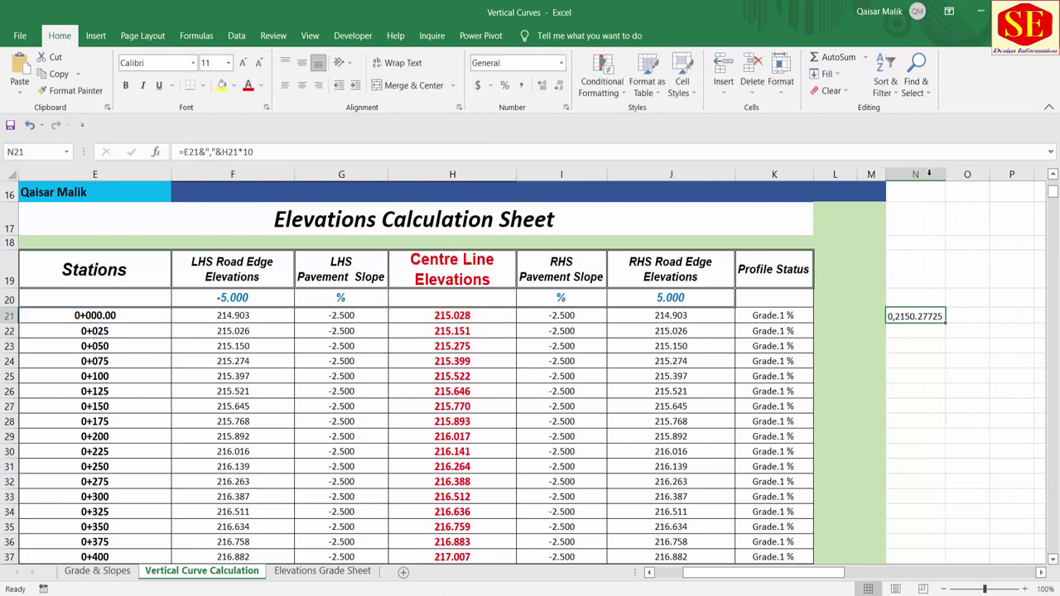
{"action": "mouse_move", "coordinate": [951, 327]}
{"action": "left_mouse_down"}
{"action": "mouse_move", "coordinate": [949, 523]}
{"action": "mouse_move", "coordinate": [935, 447]}
{"action": "mouse_move", "coordinate": [937, 498]}
{"action": "left_mouse_up"}
- Check the copied formula in the last station row, N64
{"action": "left_click", "coordinate": [109, 491]}
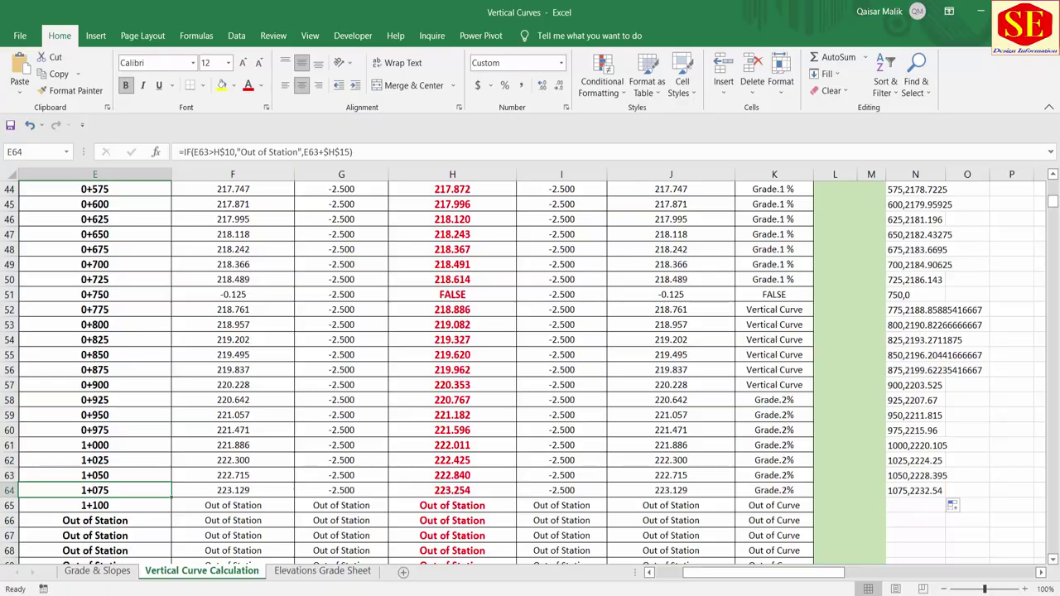
{"action": "scroll", "coordinate": [623, 243], "scroll_direction": "up", "scroll_amount": 3}
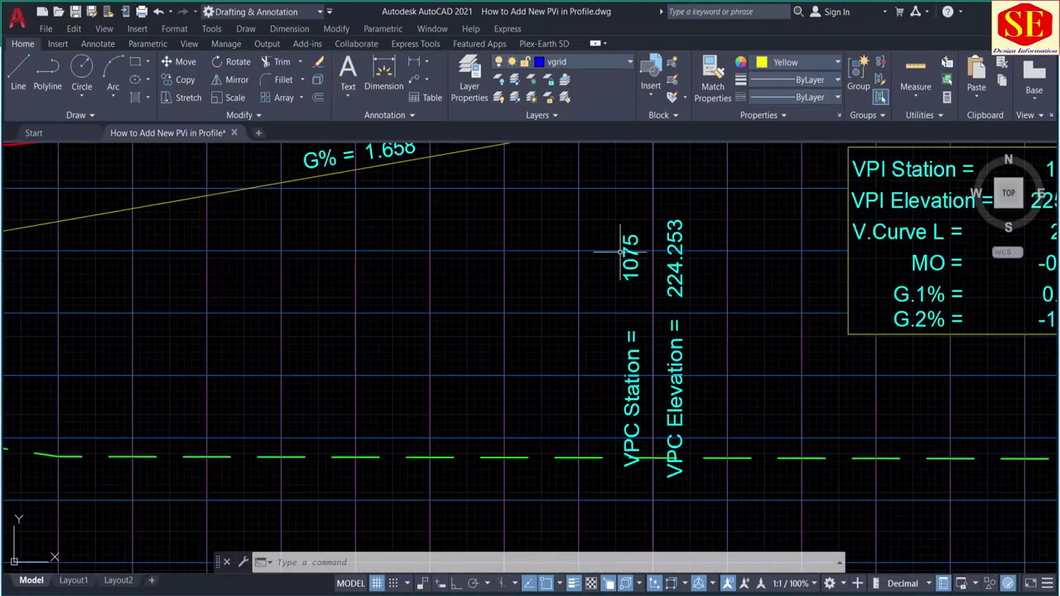
{"action": "key", "text": "alt+Tab"}
{"action": "scroll", "coordinate": [148, 479], "scroll_direction": "down", "scroll_amount": 1}
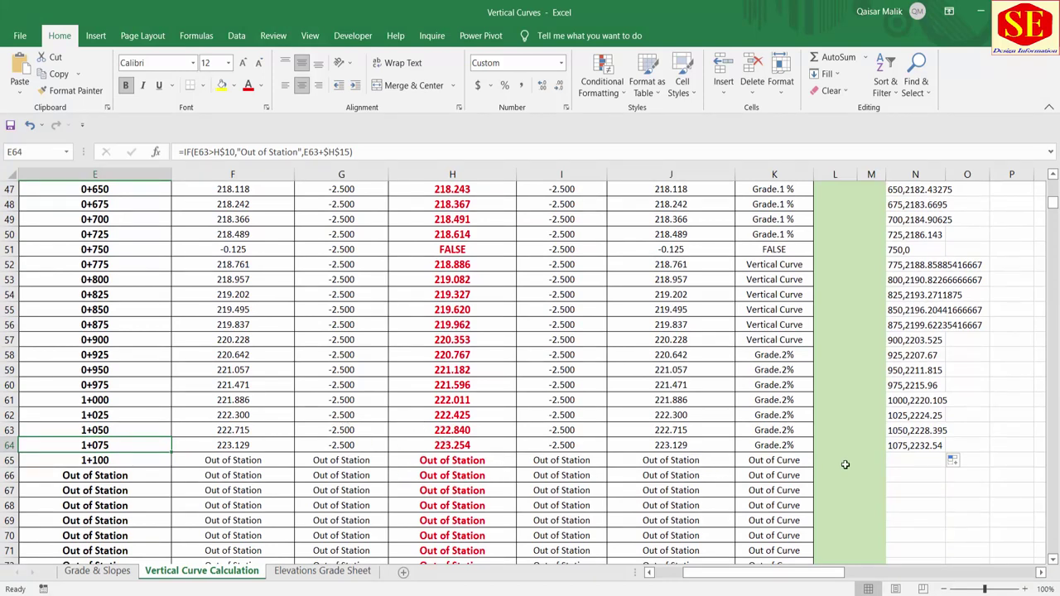
{"action": "left_click", "coordinate": [925, 449]}
{"action": "scroll", "coordinate": [929, 431], "scroll_direction": "up", "scroll_amount": 4}
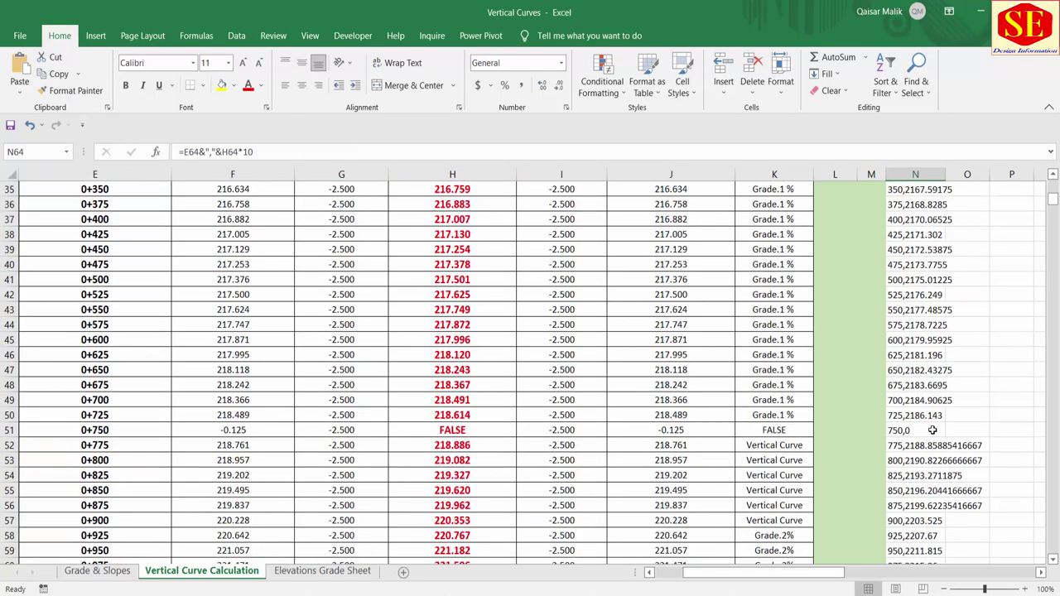
{"action": "scroll", "coordinate": [927, 373], "scroll_direction": "up", "scroll_amount": 2}
{"action": "scroll", "coordinate": [921, 298], "scroll_direction": "up", "scroll_amount": 3}
- Copy the station,elevation pairs in N21:N64
{"action": "left_click_drag", "start_coordinate": [895, 208], "coordinate": [928, 575]}
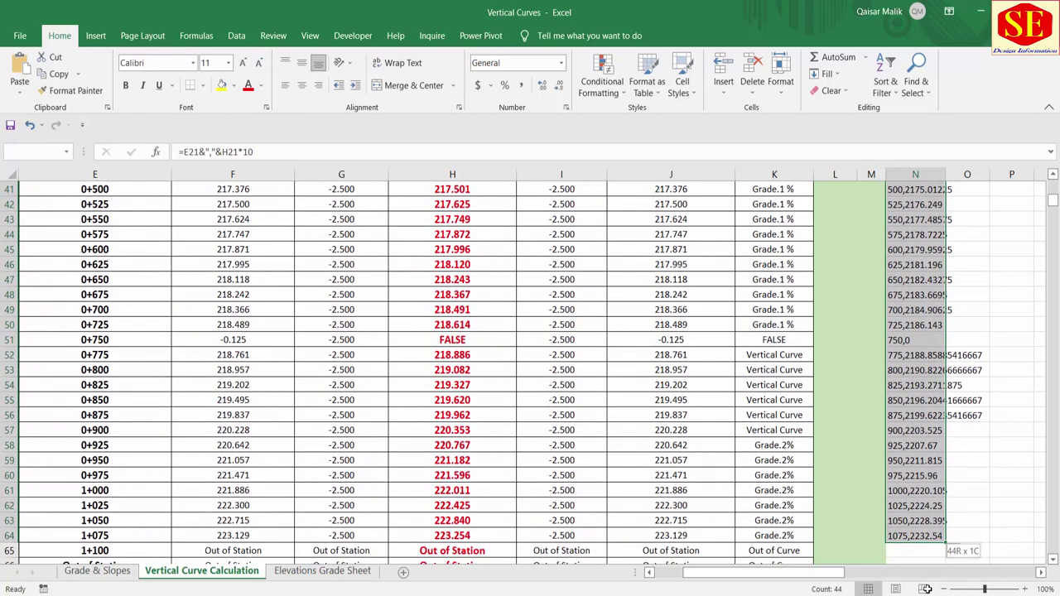
{"action": "left_click_drag", "start_coordinate": [928, 576], "coordinate": [924, 537]}
{"action": "right_click", "coordinate": [915, 474]}
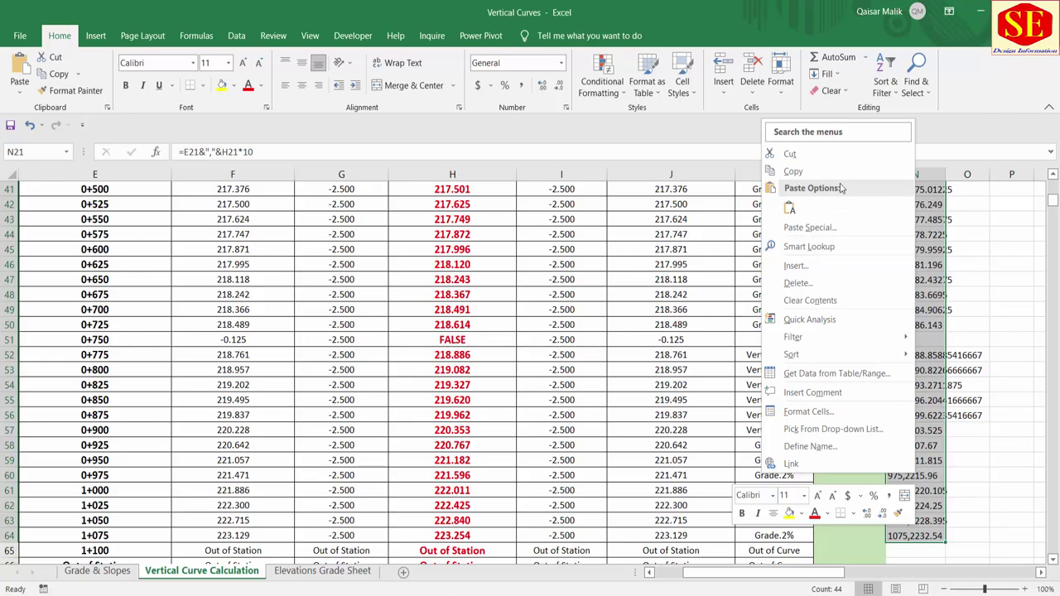
{"action": "left_click", "coordinate": [791, 171]}
{"action": "scroll", "coordinate": [911, 373], "scroll_direction": "up", "scroll_amount": 10}
- Set the current object colour to Magenta and lineweight to 0.30 mm
{"action": "scroll", "coordinate": [533, 277], "scroll_direction": "down", "scroll_amount": 2}
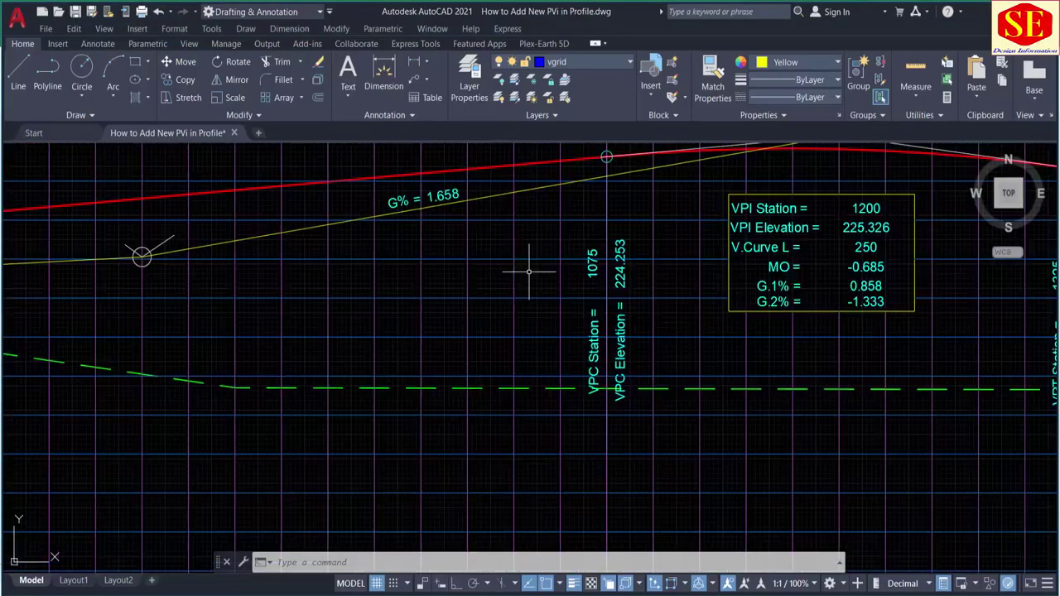
{"action": "scroll", "coordinate": [532, 277], "scroll_direction": "down", "scroll_amount": 2}
{"action": "scroll", "coordinate": [538, 274], "scroll_direction": "down", "scroll_amount": 2}
{"action": "middle_click_drag", "start_coordinate": [538, 274], "coordinate": [822, 310]}
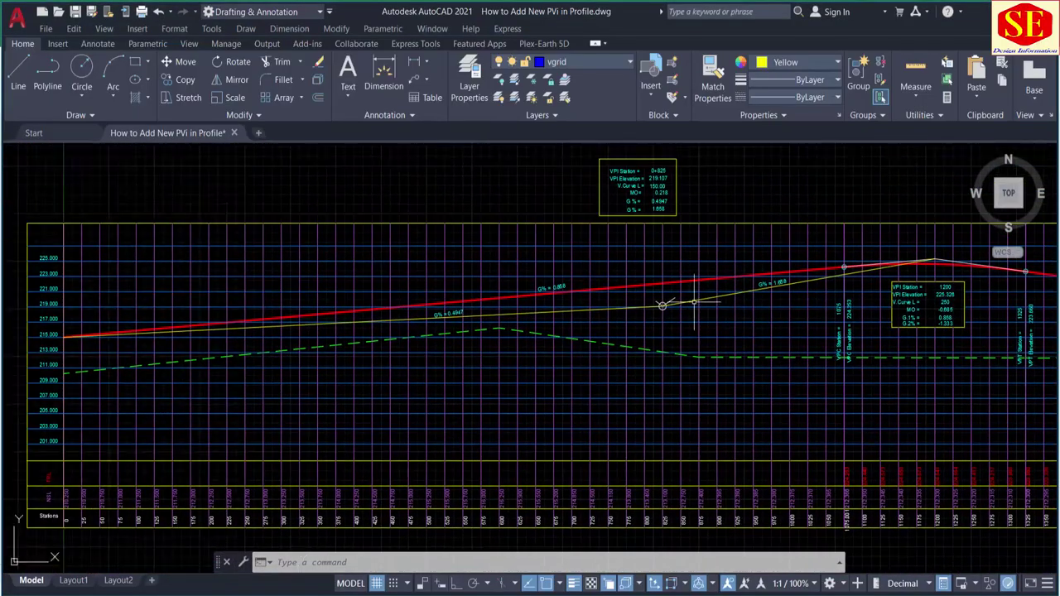
{"action": "left_click", "coordinate": [805, 63]}
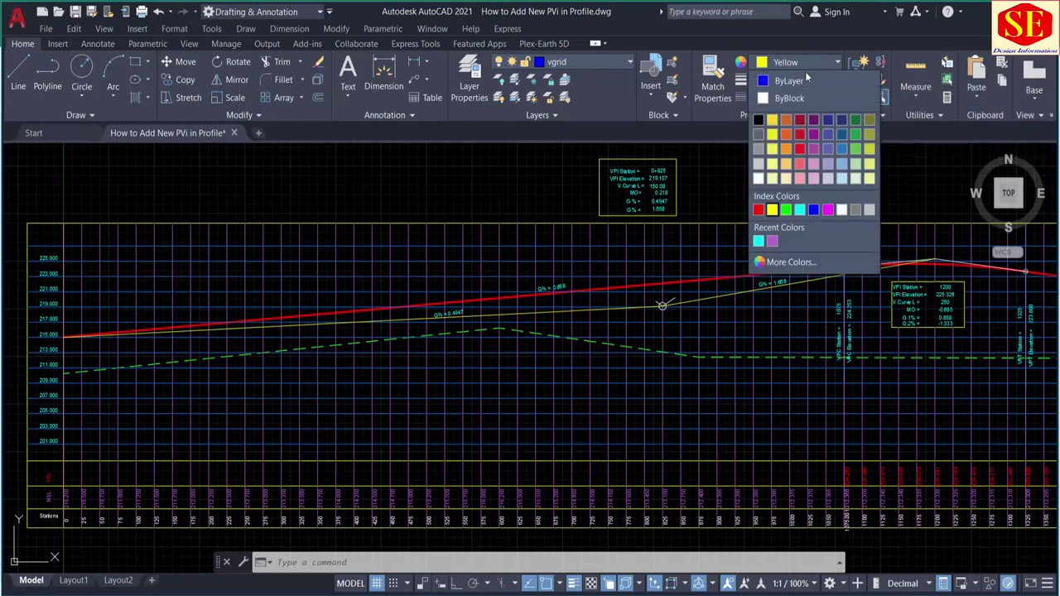
{"action": "left_click", "coordinate": [827, 209]}
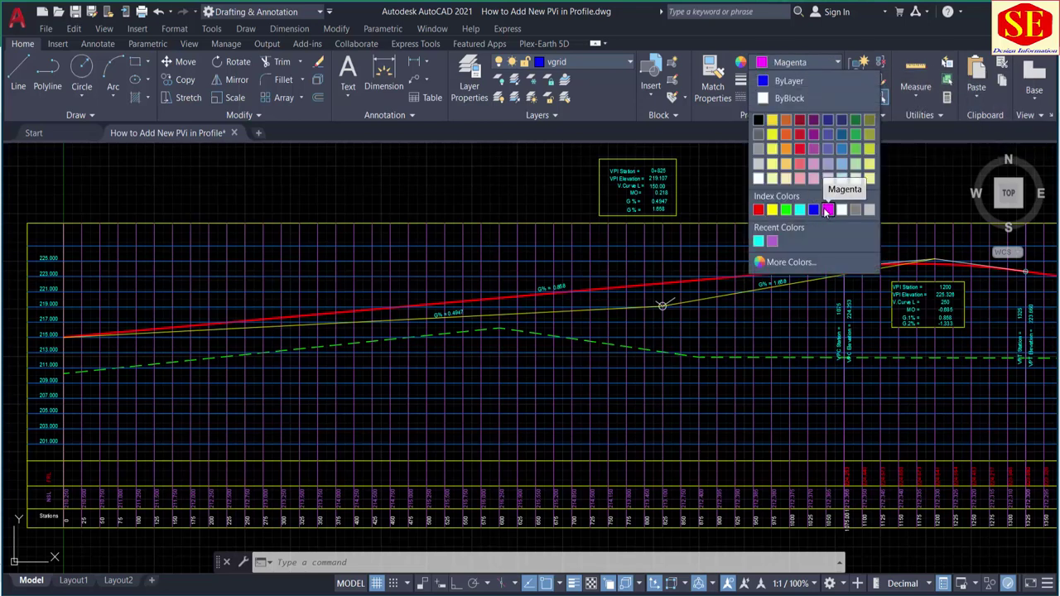
{"action": "left_click", "coordinate": [800, 81]}
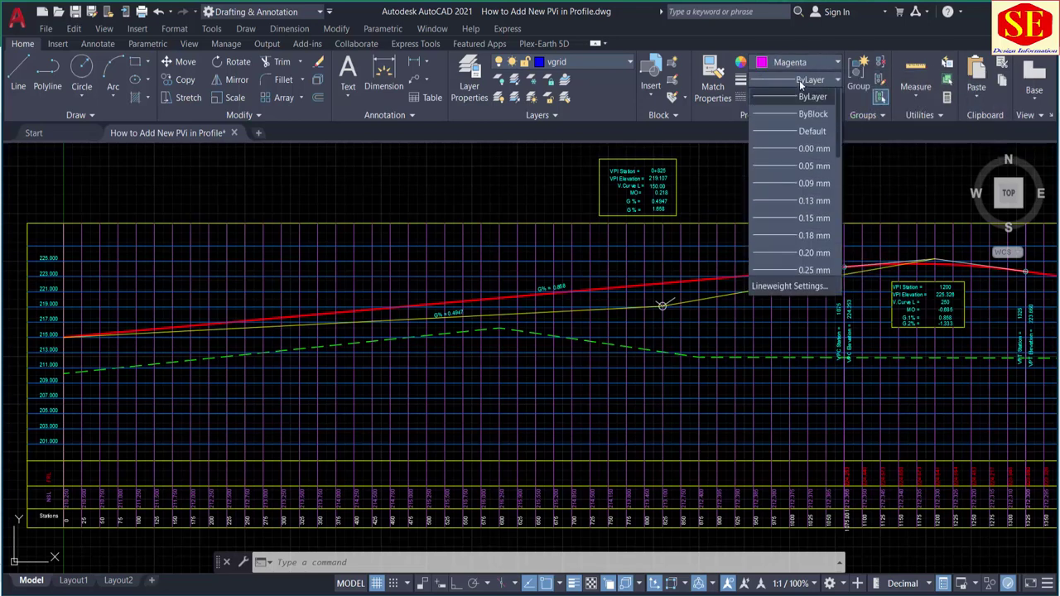
{"action": "left_click", "coordinate": [802, 236]}
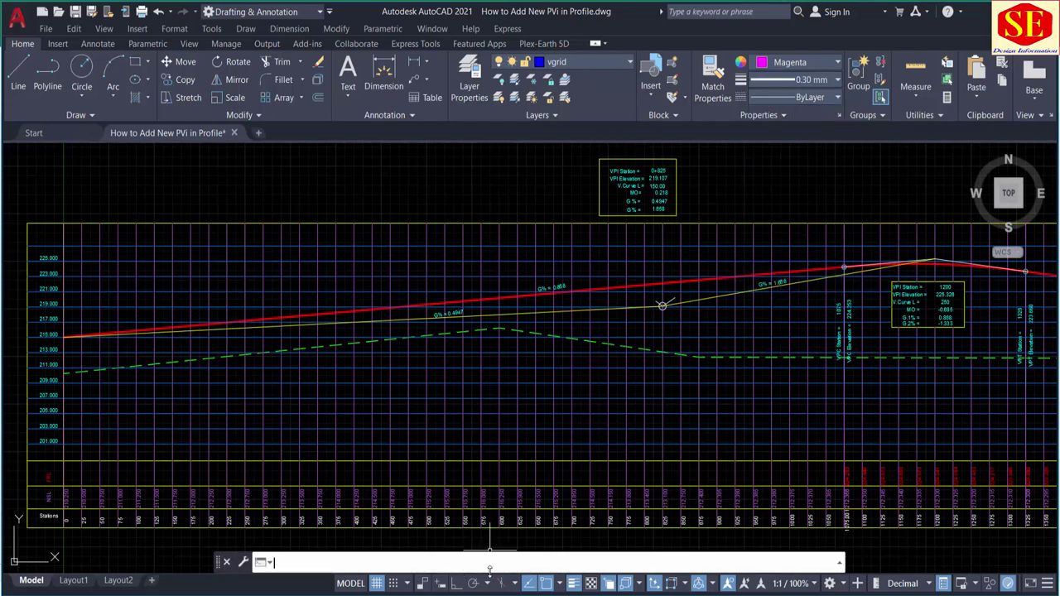
{"action": "left_click", "coordinate": [548, 563]}
- Draw a polyline by pasting the station,elevation coordinates, ending at 1075,2232.54
{"action": "type", "text": "pl"}
{"action": "key", "text": "Return"}
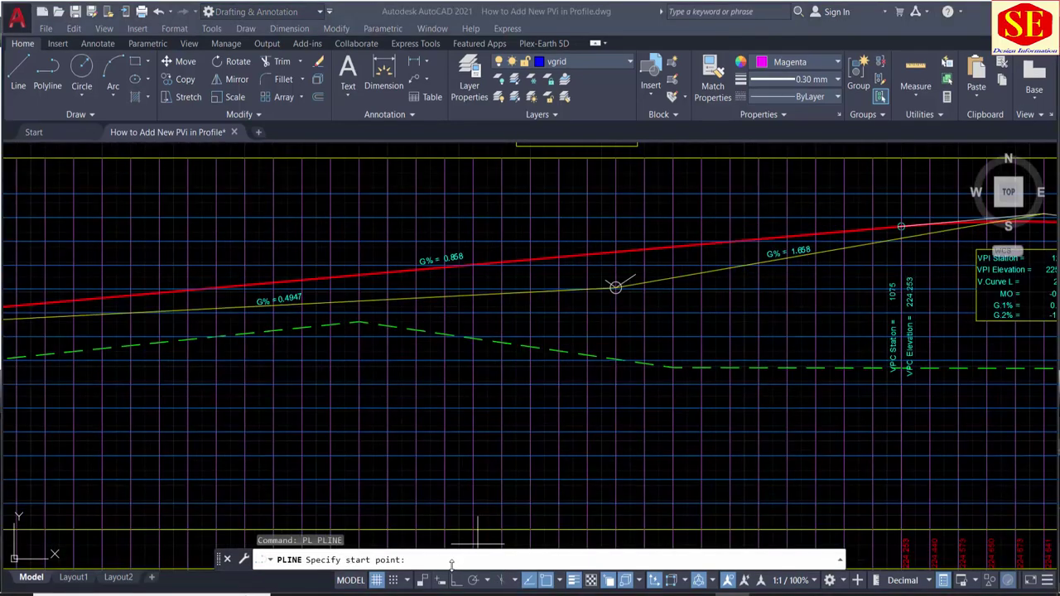
{"action": "scroll", "coordinate": [501, 584], "scroll_direction": "up", "scroll_amount": 2}
{"action": "right_click", "coordinate": [432, 559]}
{"action": "left_click", "coordinate": [473, 504]}
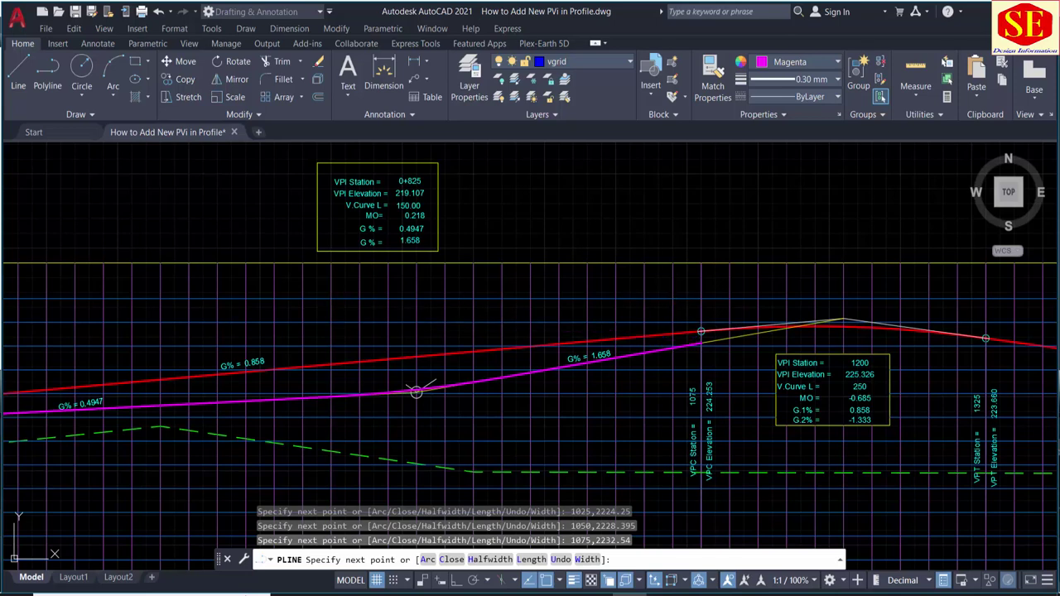
{"action": "key", "text": "Escape"}
{"action": "scroll", "coordinate": [406, 385], "scroll_direction": "up", "scroll_amount": 3}
{"action": "left_click", "coordinate": [407, 389]}
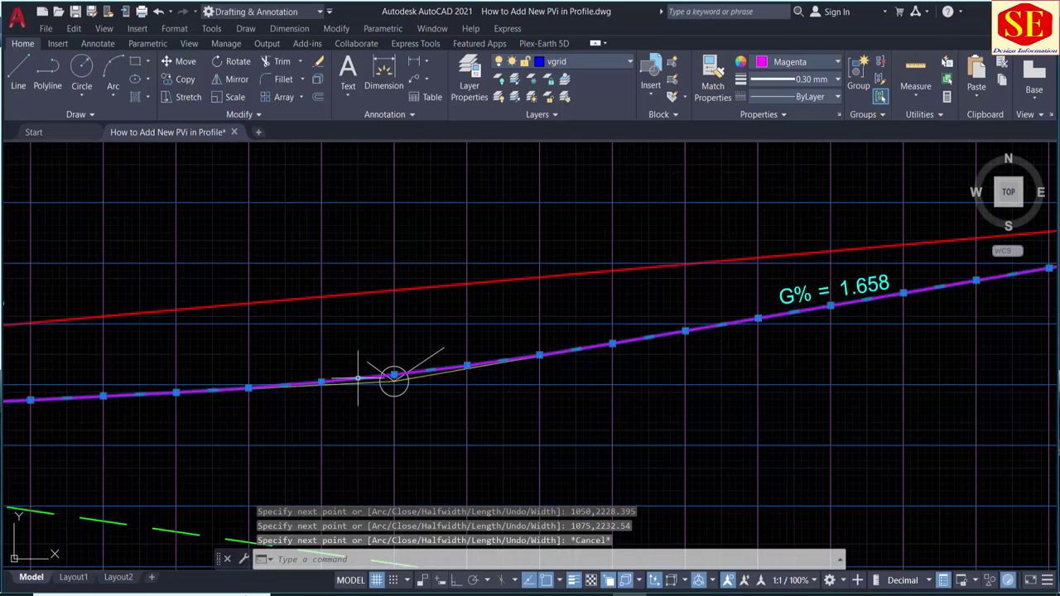
{"action": "scroll", "coordinate": [672, 398], "scroll_direction": "down", "scroll_amount": 2}
{"action": "scroll", "coordinate": [673, 399], "scroll_direction": "down", "scroll_amount": 2}
- Clear the polyline selection and pan to the first VPI
{"action": "scroll", "coordinate": [343, 461], "scroll_direction": "up", "scroll_amount": 1}
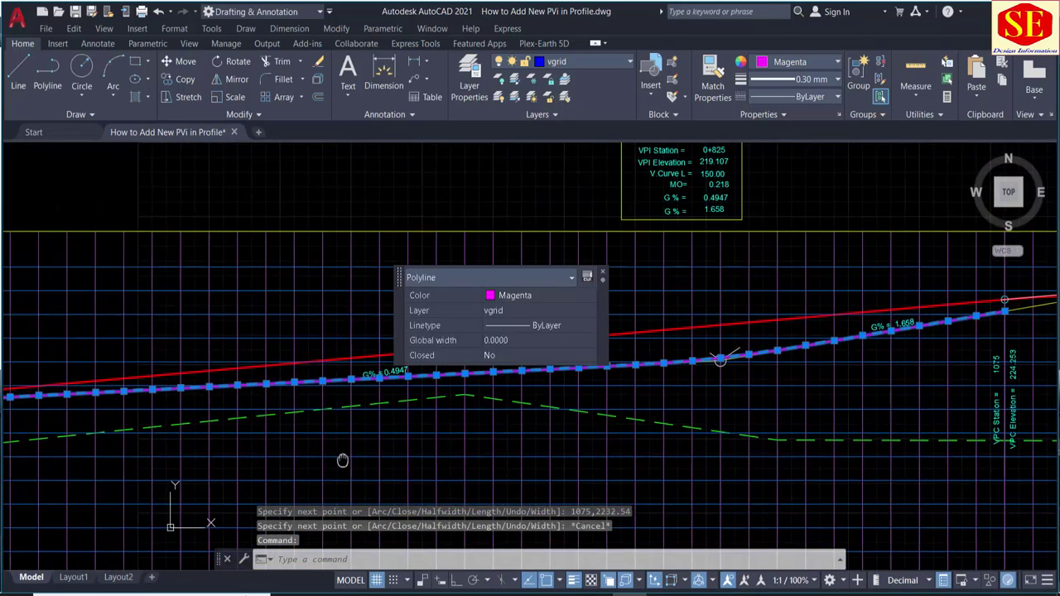
{"action": "middle_click_drag", "start_coordinate": [343, 461], "coordinate": [669, 433]}
{"action": "mouse_move", "coordinate": [400, 382]}
{"action": "middle_mouse_down"}
{"action": "mouse_move", "coordinate": [525, 371]}
{"action": "mouse_move", "coordinate": [535, 386]}
{"action": "mouse_move", "coordinate": [175, 454]}
{"action": "mouse_move", "coordinate": [74, 515]}
{"action": "middle_mouse_up"}
{"action": "scroll", "coordinate": [261, 439], "scroll_direction": "up", "scroll_amount": 4}
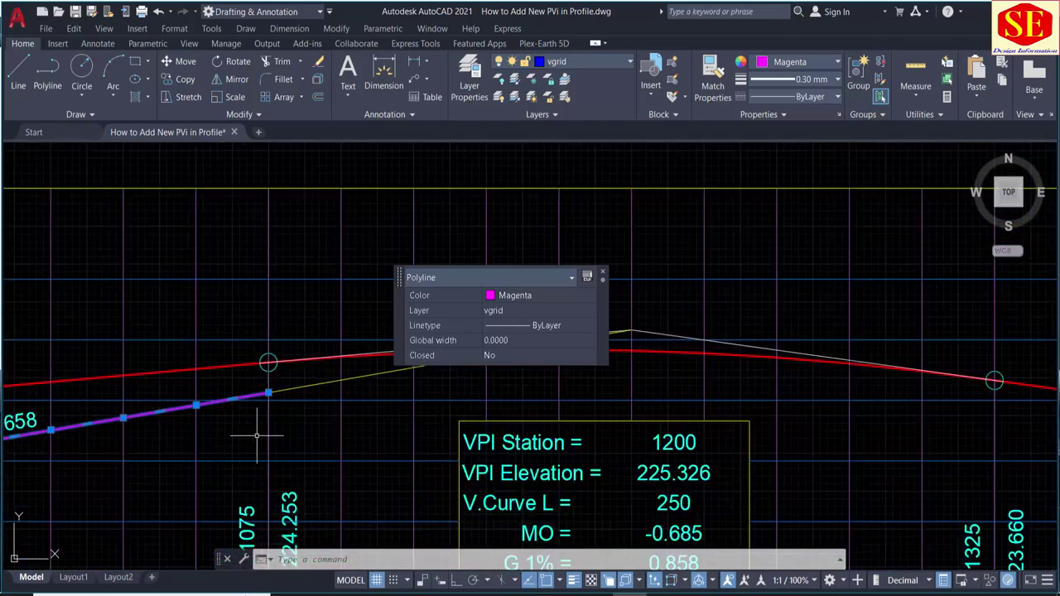
{"action": "key", "text": "Escape"}
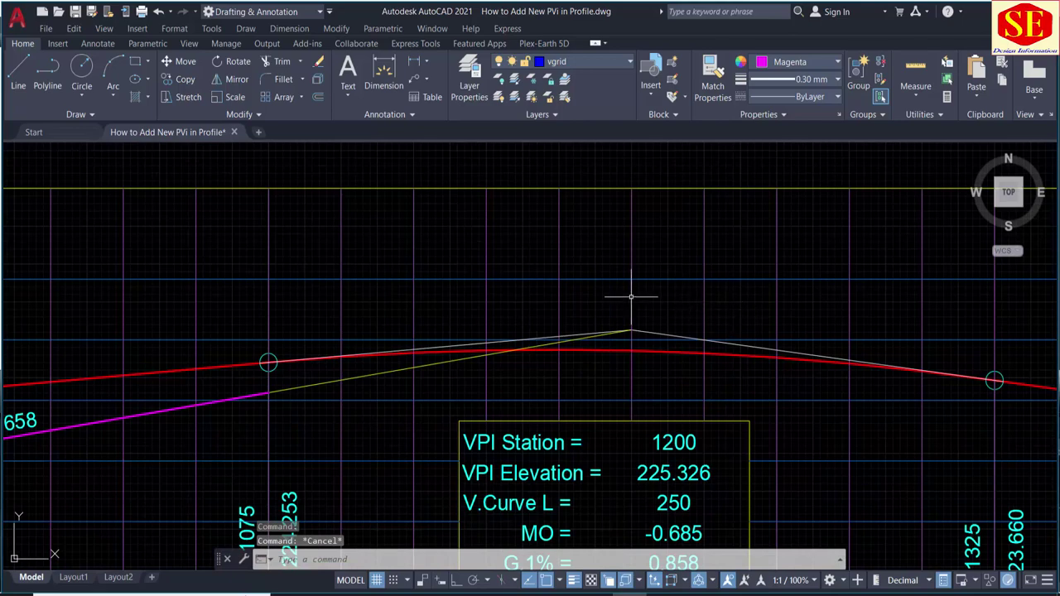
{"action": "scroll", "coordinate": [632, 298], "scroll_direction": "down", "scroll_amount": 2}
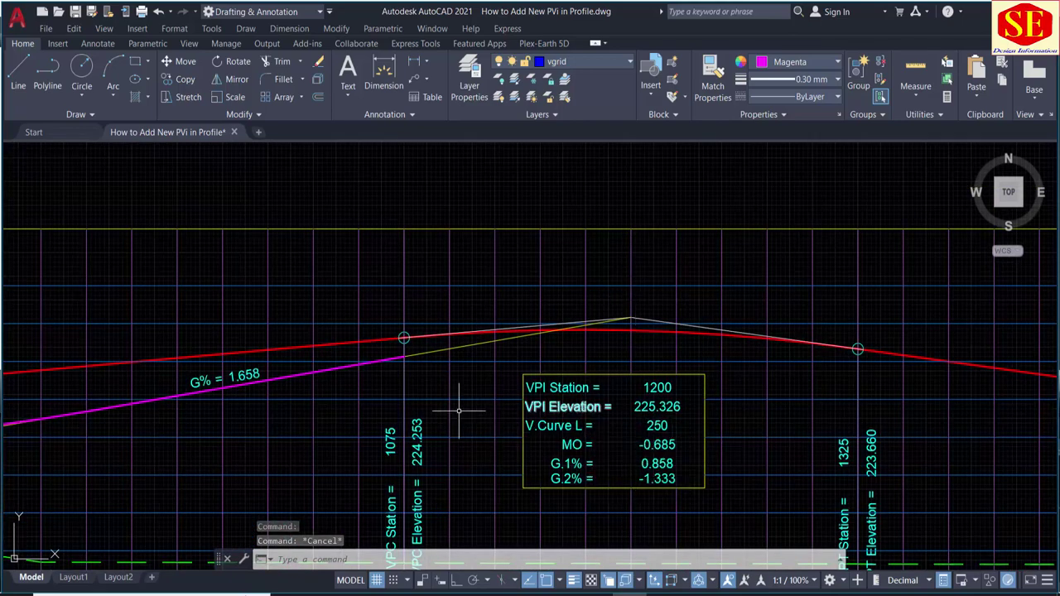
{"action": "mouse_move", "coordinate": [458, 409]}
{"action": "middle_mouse_down"}
{"action": "mouse_move", "coordinate": [705, 343]}
{"action": "mouse_move", "coordinate": [836, 328]}
{"action": "middle_mouse_up"}
{"action": "scroll", "coordinate": [499, 329], "scroll_direction": "down", "scroll_amount": 2}
{"action": "scroll", "coordinate": [386, 319], "scroll_direction": "up", "scroll_amount": 3}
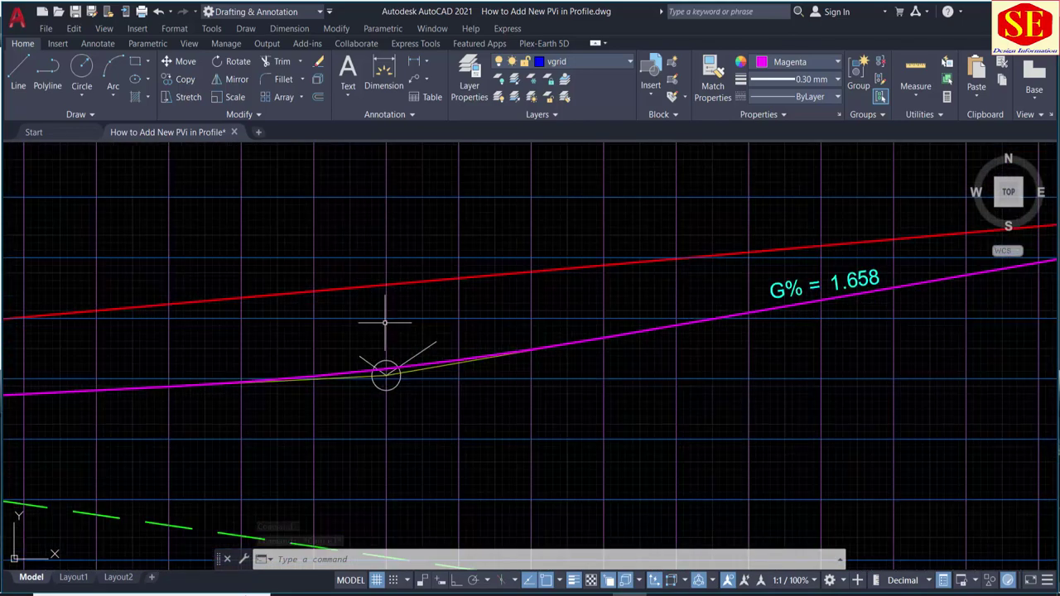
- Erase the two short leftover polylines at the first VPI
{"action": "left_click", "coordinate": [424, 350]}
{"action": "type", "text": "e"}
{"action": "key", "text": "Return"}
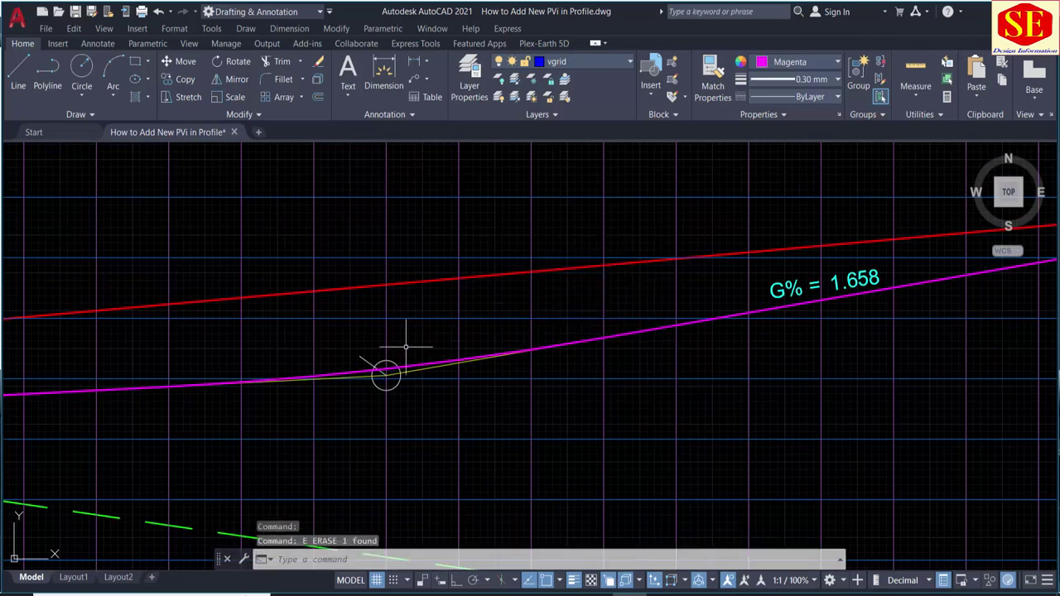
{"action": "left_click", "coordinate": [367, 359]}
{"action": "key", "text": "Return"}
{"action": "scroll", "coordinate": [381, 369], "scroll_direction": "up", "scroll_amount": 4}
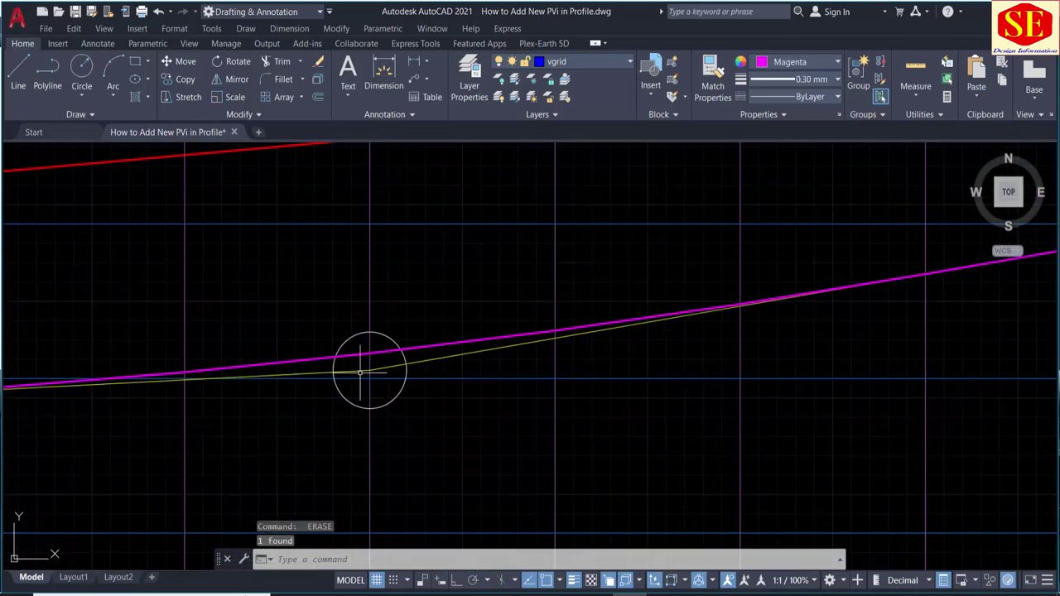
{"action": "scroll", "coordinate": [367, 367], "scroll_direction": "down", "scroll_amount": 6}
{"action": "scroll", "coordinate": [411, 354], "scroll_direction": "down", "scroll_amount": 2}
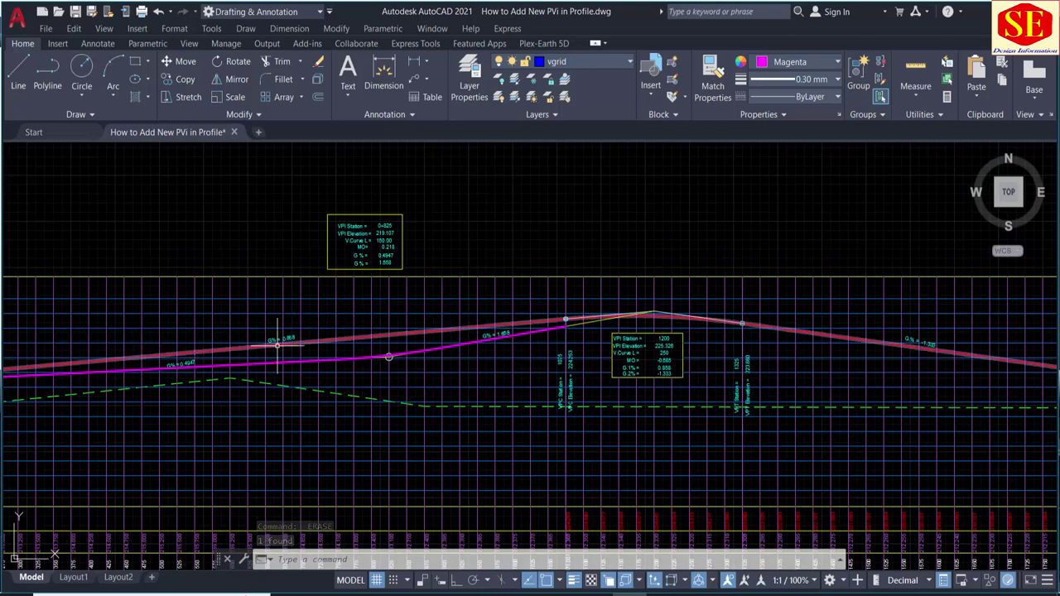
{"action": "scroll", "coordinate": [526, 364], "scroll_direction": "up", "scroll_amount": 2}
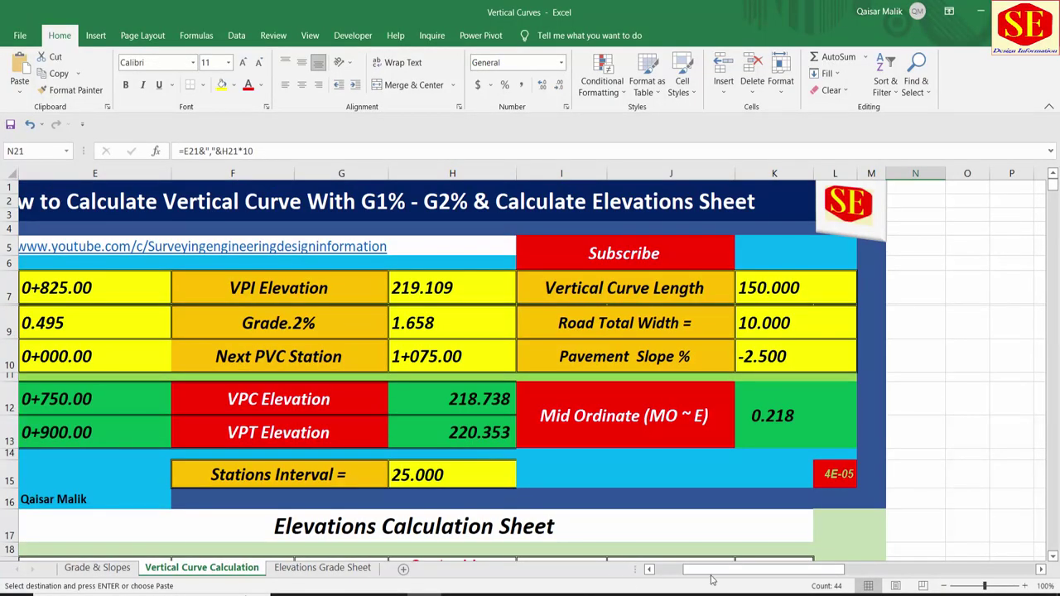
- Review Last PVT Station, Next PVC Station 1+075.00, and the VPC and VPT station formulas
{"action": "left_click_drag", "start_coordinate": [711, 578], "coordinate": [676, 584]}
{"action": "left_click", "coordinate": [240, 363]}
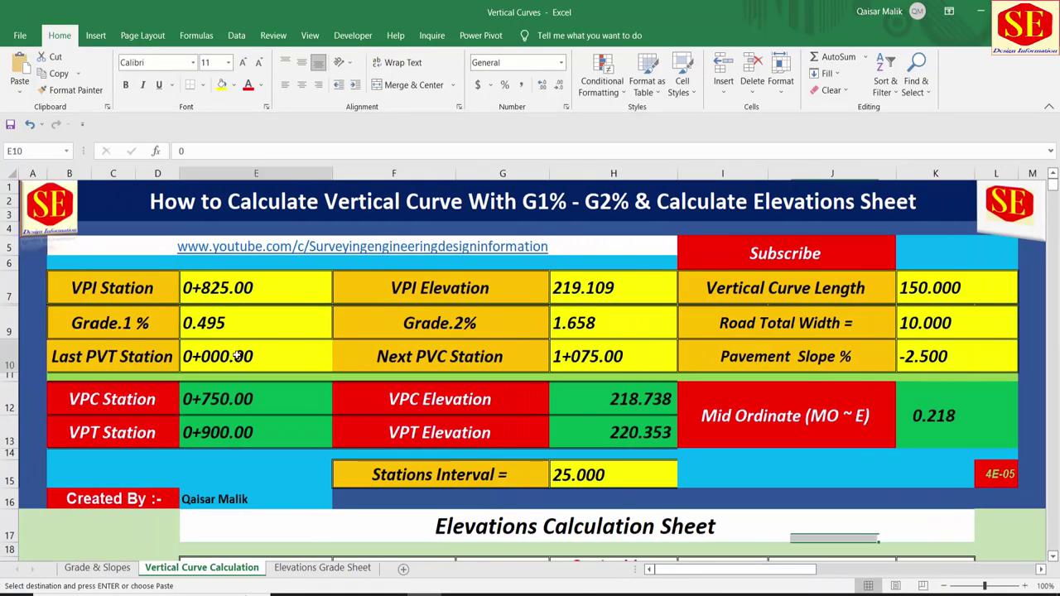
{"action": "left_click", "coordinate": [606, 361]}
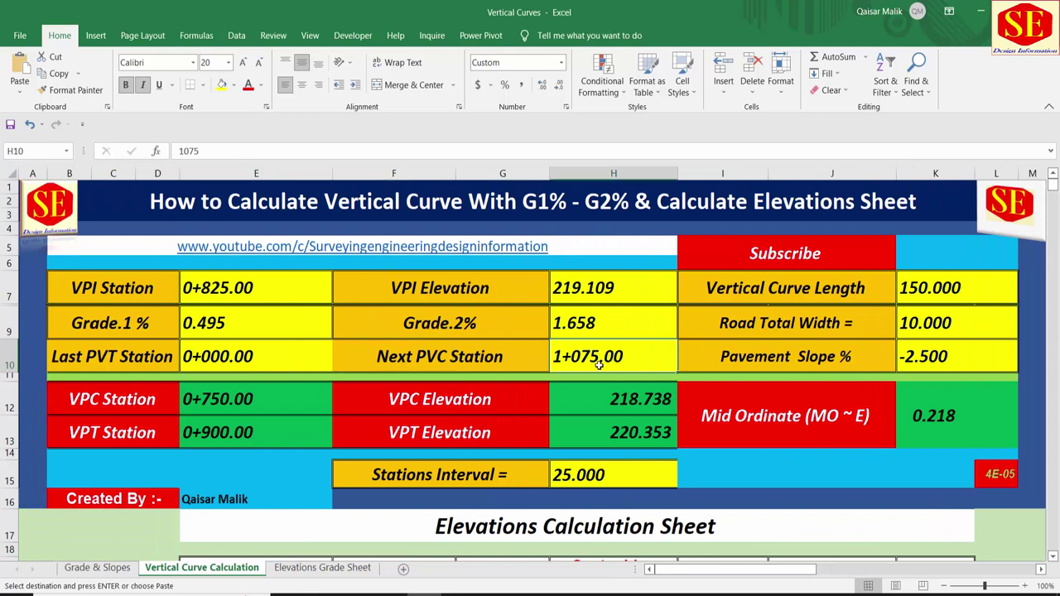
{"action": "left_click", "coordinate": [219, 411]}
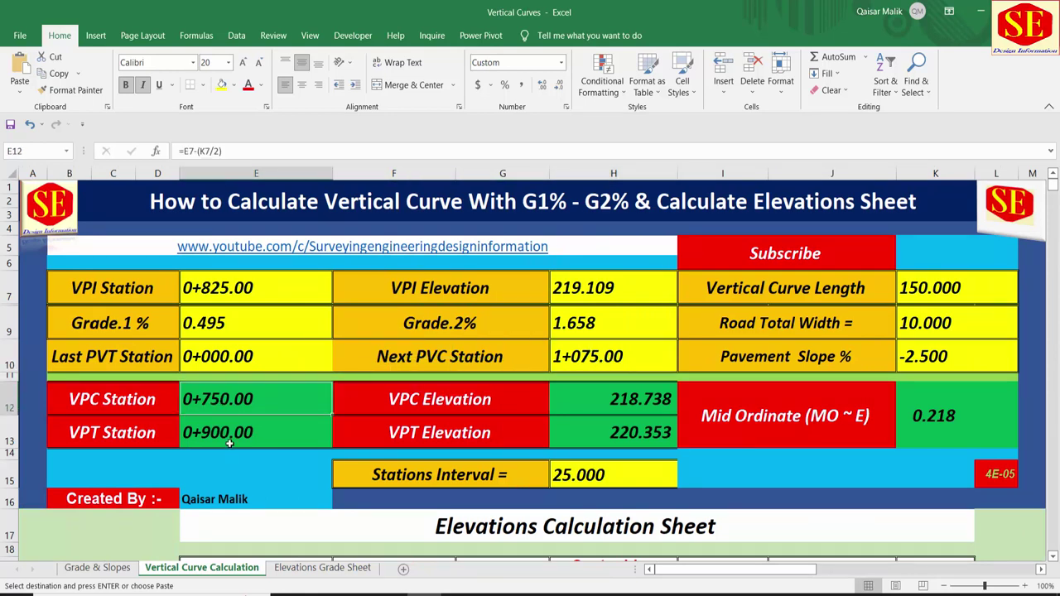
{"action": "left_click", "coordinate": [231, 441]}
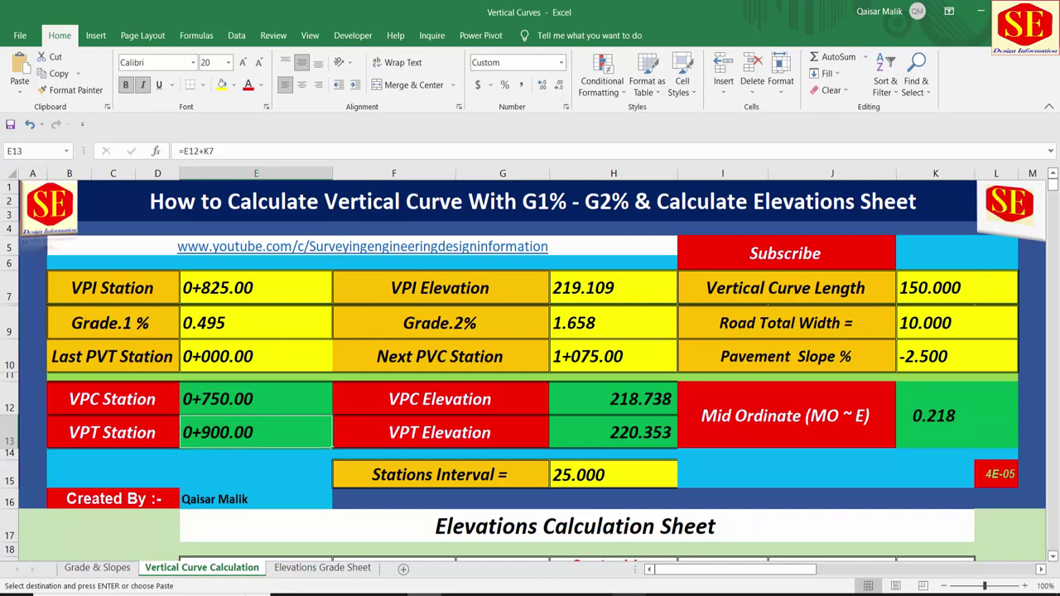
{"action": "scroll", "coordinate": [612, 413], "scroll_direction": "up", "scroll_amount": 3}
{"action": "scroll", "coordinate": [603, 375], "scroll_direction": "up", "scroll_amount": 2}
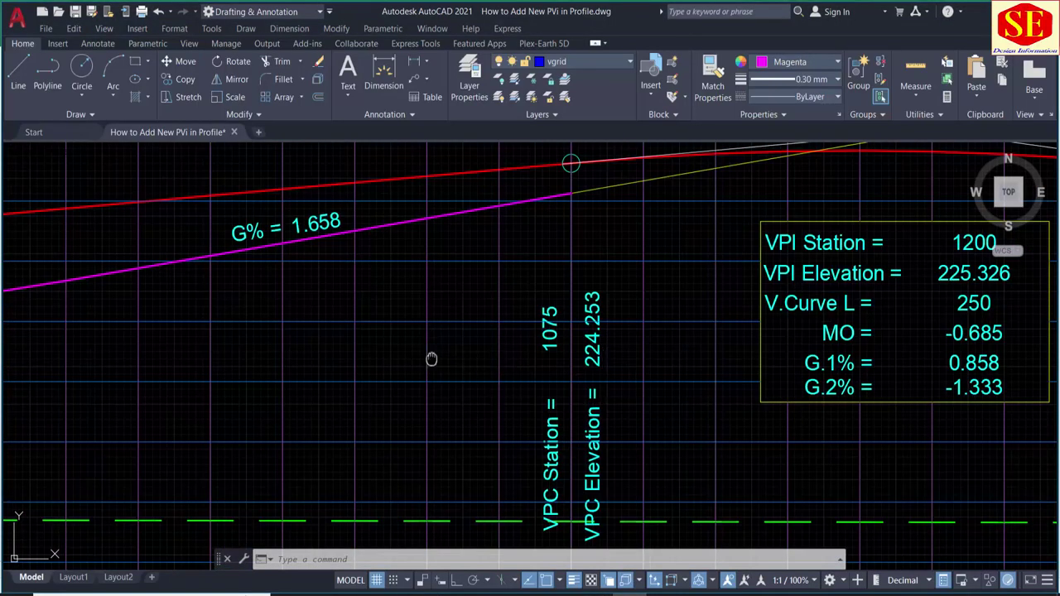
- Draw a vertical line from the magenta grade line down to the ground line
{"action": "middle_click_drag", "start_coordinate": [432, 359], "coordinate": [672, 314]}
{"action": "scroll", "coordinate": [671, 311], "scroll_direction": "down", "scroll_amount": 2}
{"action": "scroll", "coordinate": [672, 307], "scroll_direction": "down", "scroll_amount": 4}
{"action": "scroll", "coordinate": [615, 522], "scroll_direction": "up", "scroll_amount": 6}
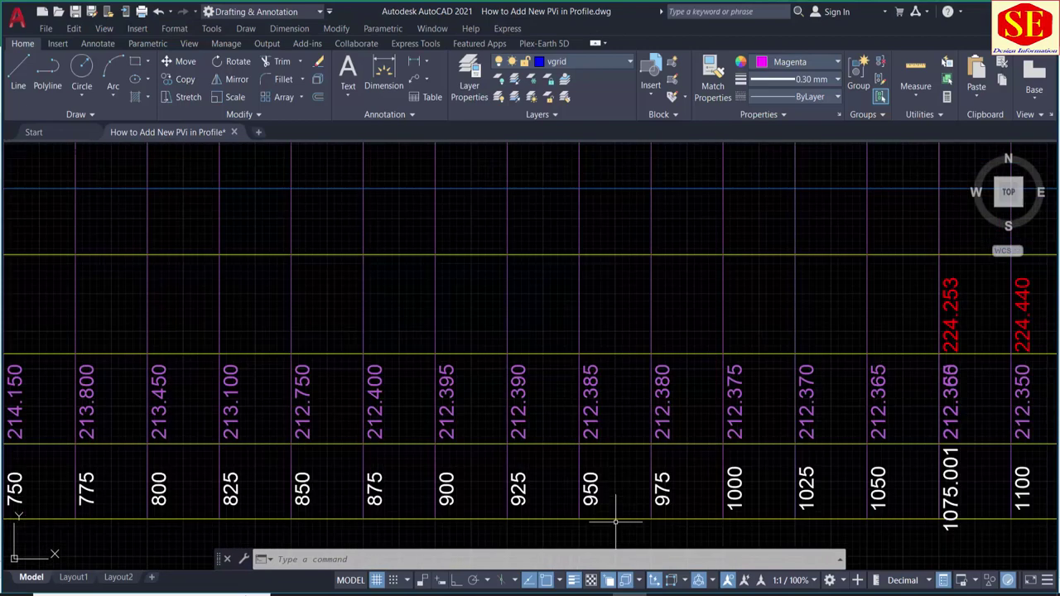
{"action": "type", "text": "l"}
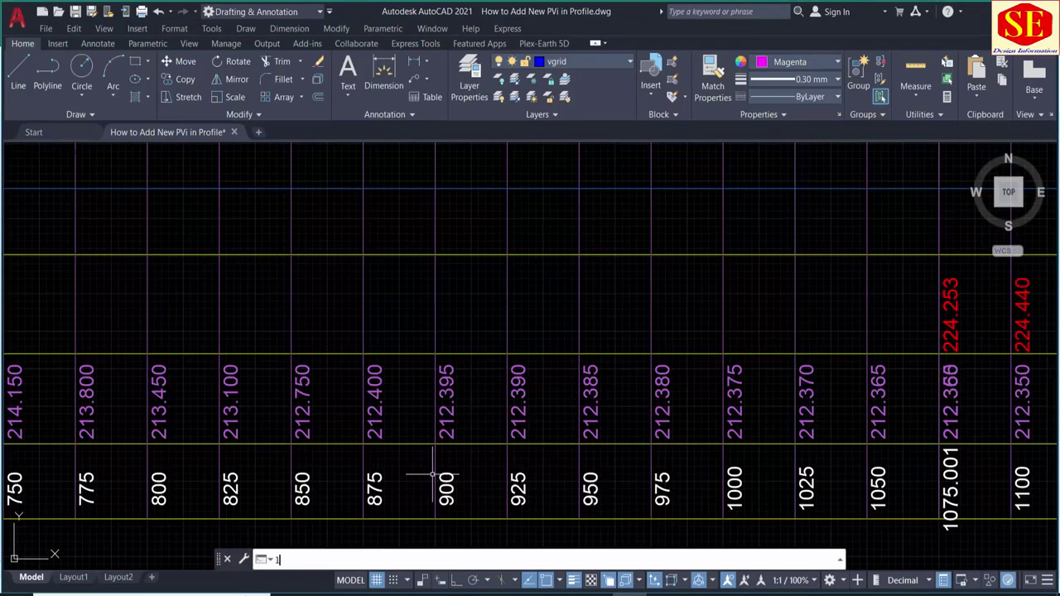
{"action": "key", "text": "Return"}
{"action": "scroll", "coordinate": [439, 463], "scroll_direction": "down", "scroll_amount": 3}
{"action": "scroll", "coordinate": [445, 439], "scroll_direction": "up", "scroll_amount": 2}
{"action": "scroll", "coordinate": [450, 307], "scroll_direction": "up", "scroll_amount": 1}
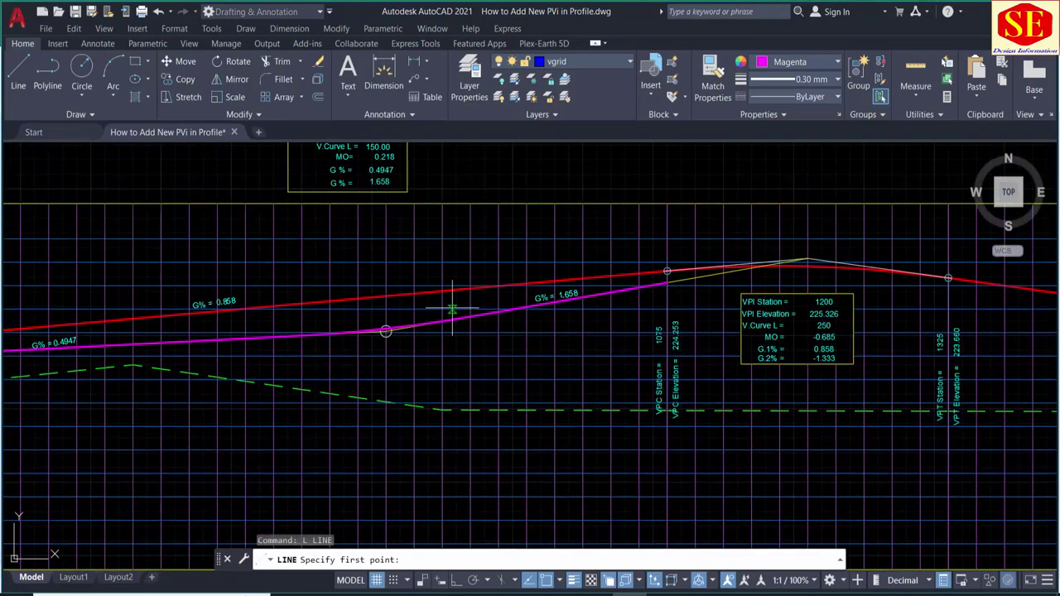
{"action": "scroll", "coordinate": [468, 314], "scroll_direction": "up", "scroll_amount": 2}
{"action": "left_click", "coordinate": [480, 325]}
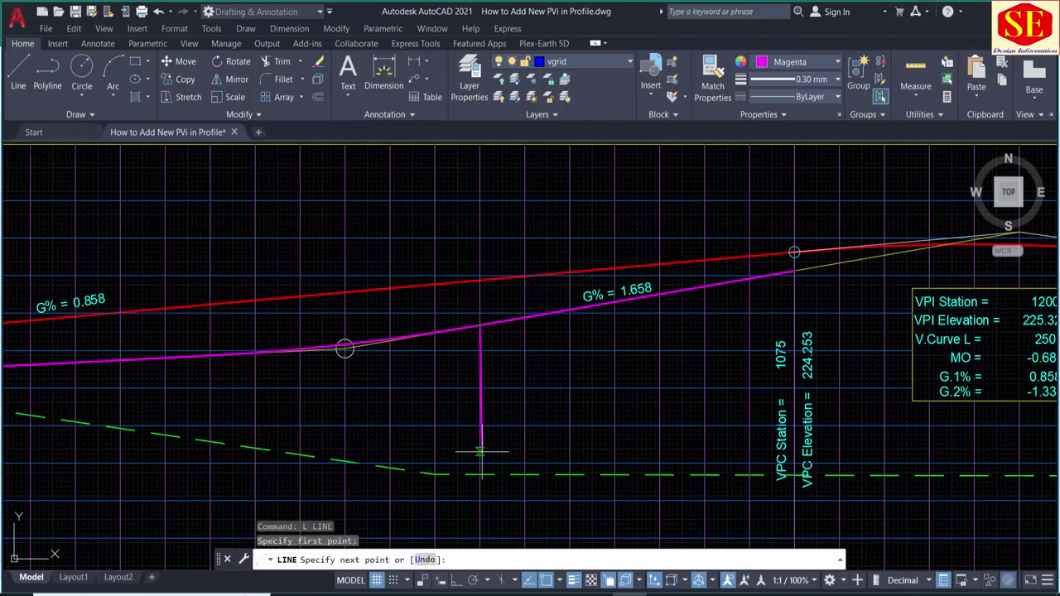
{"action": "scroll", "coordinate": [474, 500], "scroll_direction": "down", "scroll_amount": 2}
{"action": "left_click", "coordinate": [492, 389]}
{"action": "key", "text": "Escape"}
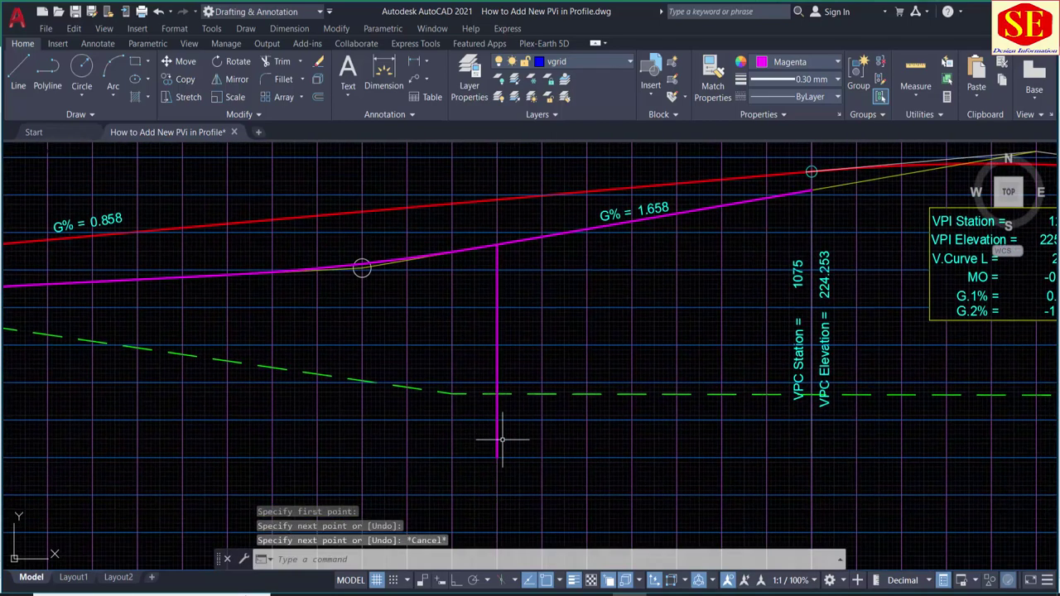
- Check the E12 VPC Station formula, then draw another vertical line below the magenta grade
{"action": "scroll", "coordinate": [510, 296], "scroll_direction": "down", "scroll_amount": 2}
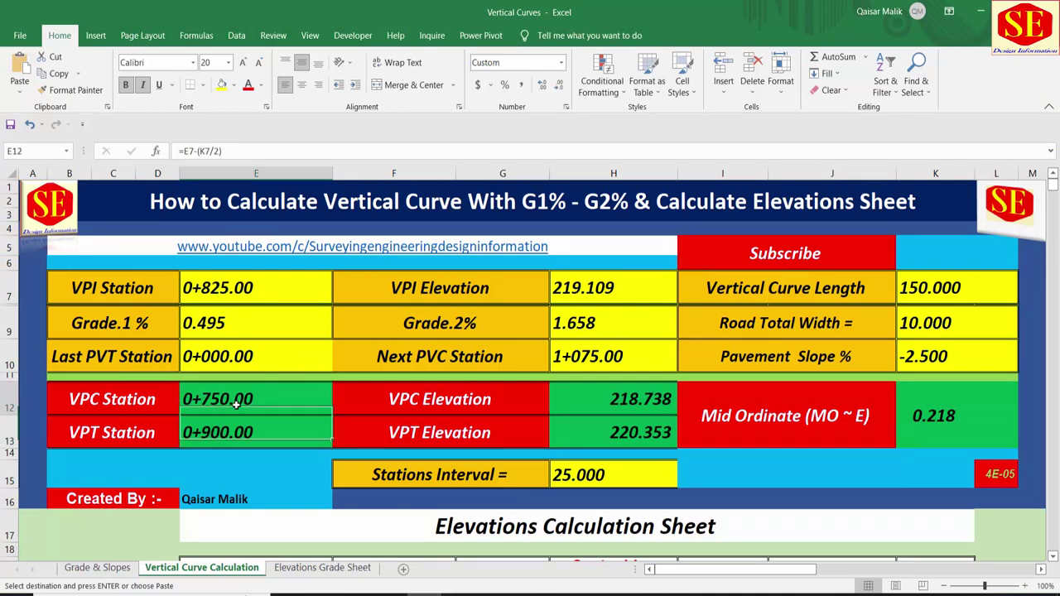
{"action": "left_click", "coordinate": [251, 405]}
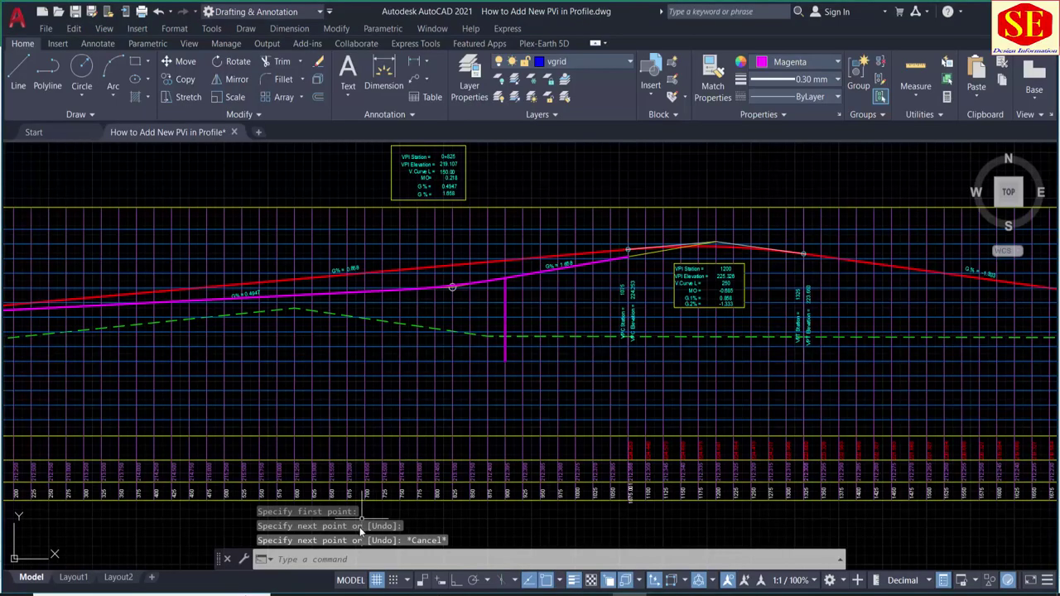
{"action": "scroll", "coordinate": [383, 469], "scroll_direction": "up", "scroll_amount": 5}
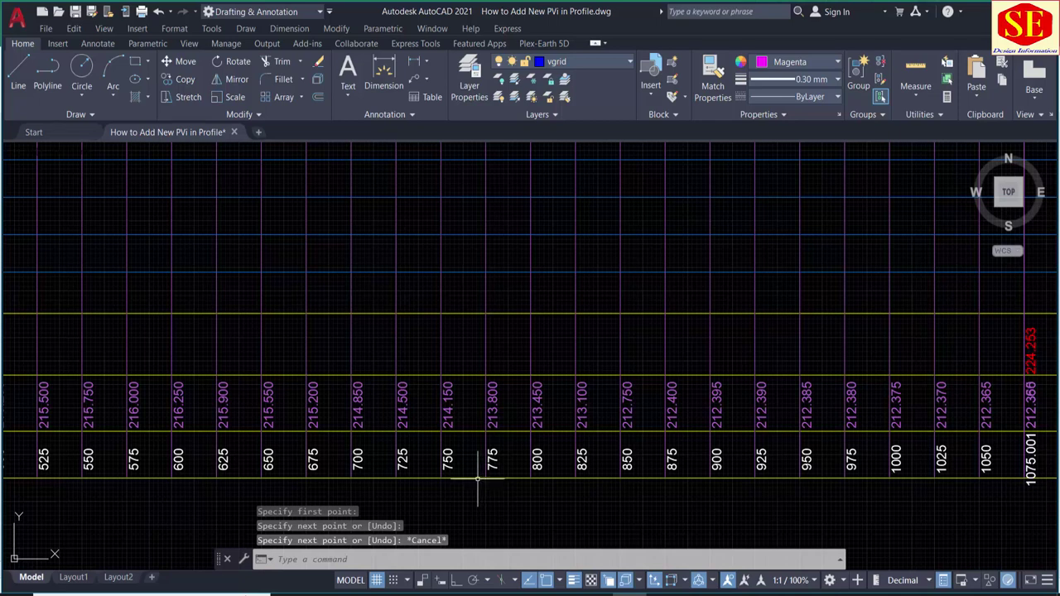
{"action": "type", "text": "l"}
{"action": "key", "text": "Return"}
{"action": "middle_click_drag", "start_coordinate": [433, 279], "coordinate": [436, 508]}
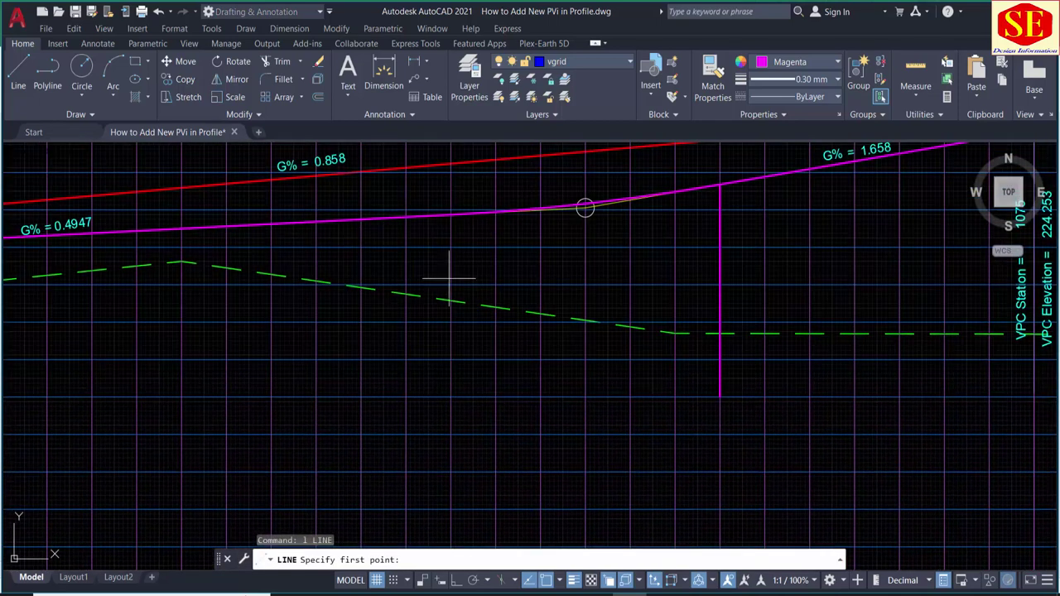
{"action": "left_click", "coordinate": [451, 214]}
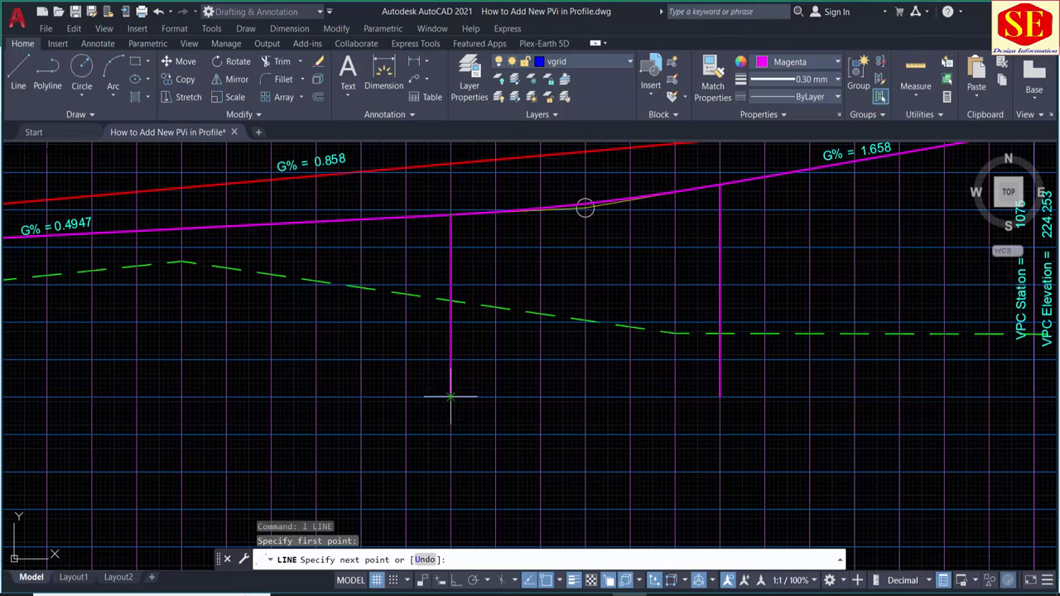
{"action": "left_click", "coordinate": [451, 396]}
{"action": "key", "text": "Escape"}
{"action": "scroll", "coordinate": [467, 372], "scroll_direction": "down", "scroll_amount": 2}
{"action": "scroll", "coordinate": [462, 381], "scroll_direction": "down", "scroll_amount": 1}
{"action": "type", "text": "co"}
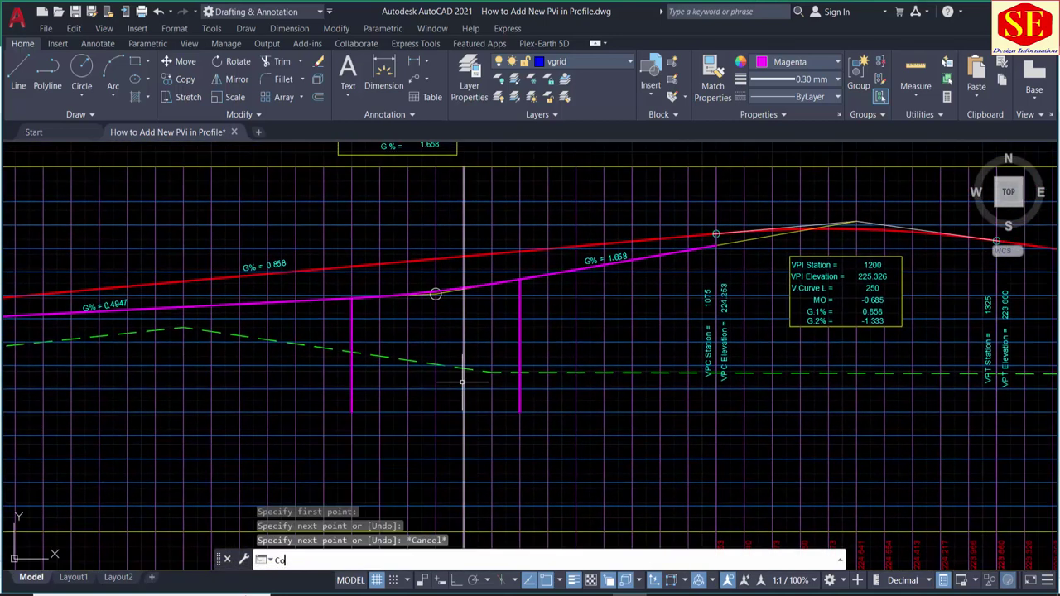
- Copy the VPC 1075 station and 224.253 elevation labels onto the new VPC line
{"action": "key", "text": "Return"}
{"action": "scroll", "coordinate": [674, 322], "scroll_direction": "up", "scroll_amount": 2}
{"action": "left_click", "coordinate": [723, 289]}
{"action": "left_click", "coordinate": [750, 302]}
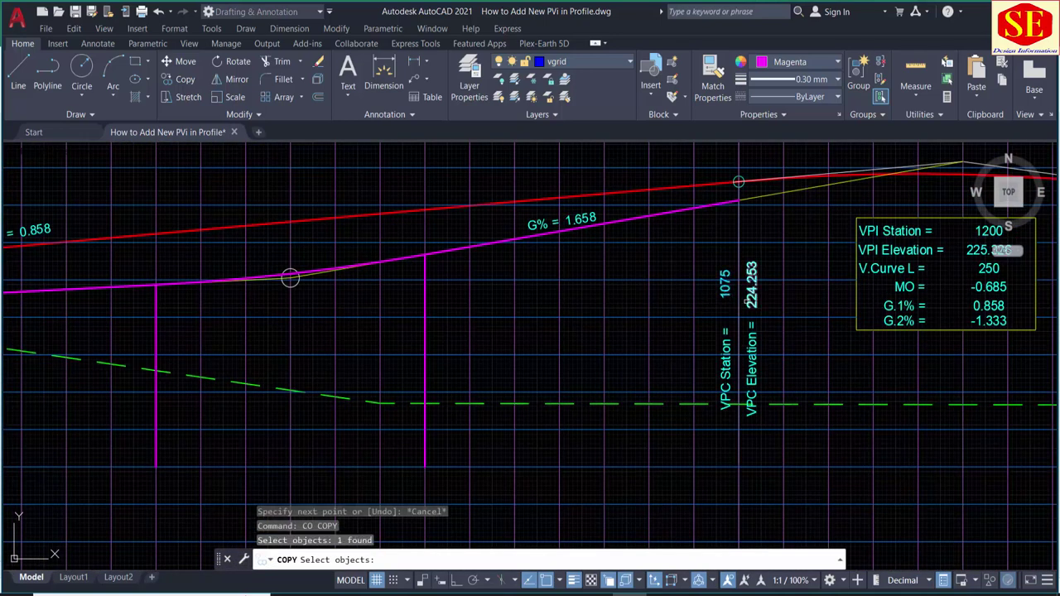
{"action": "left_click", "coordinate": [725, 333]}
{"action": "left_click", "coordinate": [751, 340]}
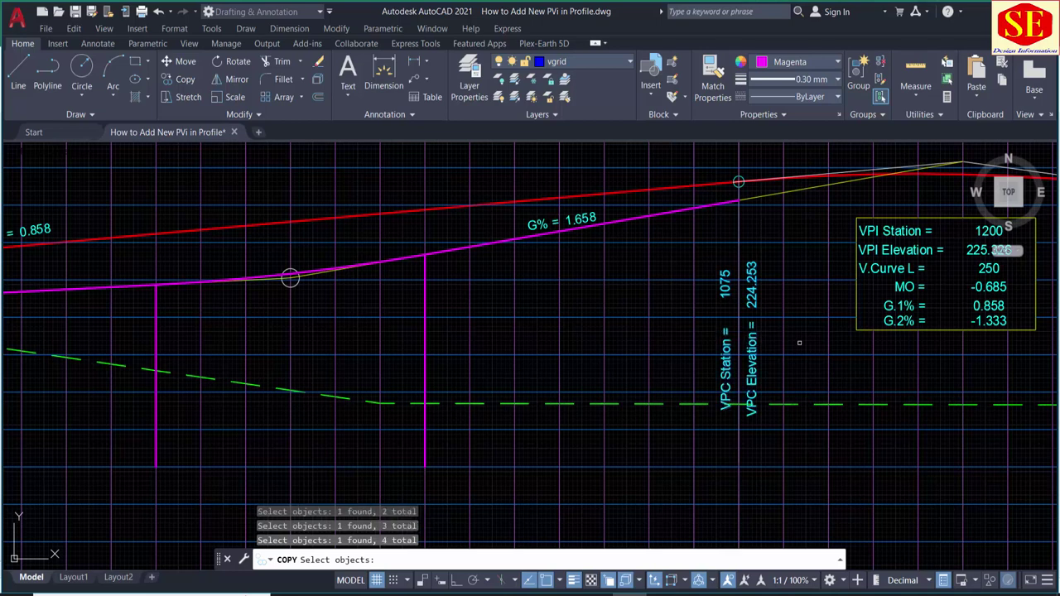
{"action": "key", "text": "Return"}
{"action": "left_click", "coordinate": [791, 342]}
{"action": "scroll", "coordinate": [497, 364], "scroll_direction": "down", "scroll_amount": 2}
{"action": "scroll", "coordinate": [426, 364], "scroll_direction": "up", "scroll_amount": 2}
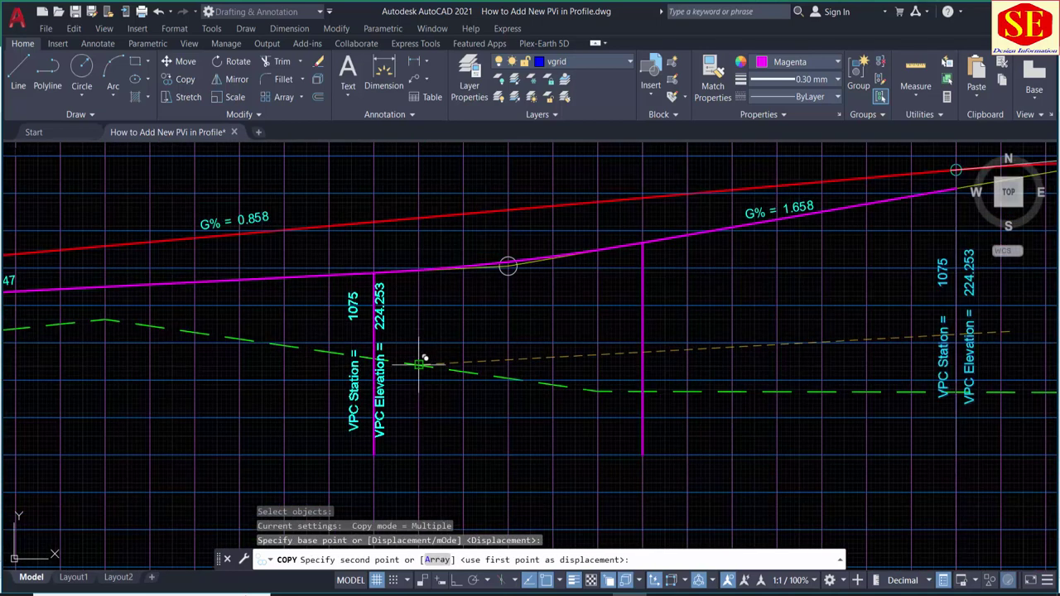
{"action": "left_click", "coordinate": [426, 362]}
{"action": "key", "text": "Escape"}
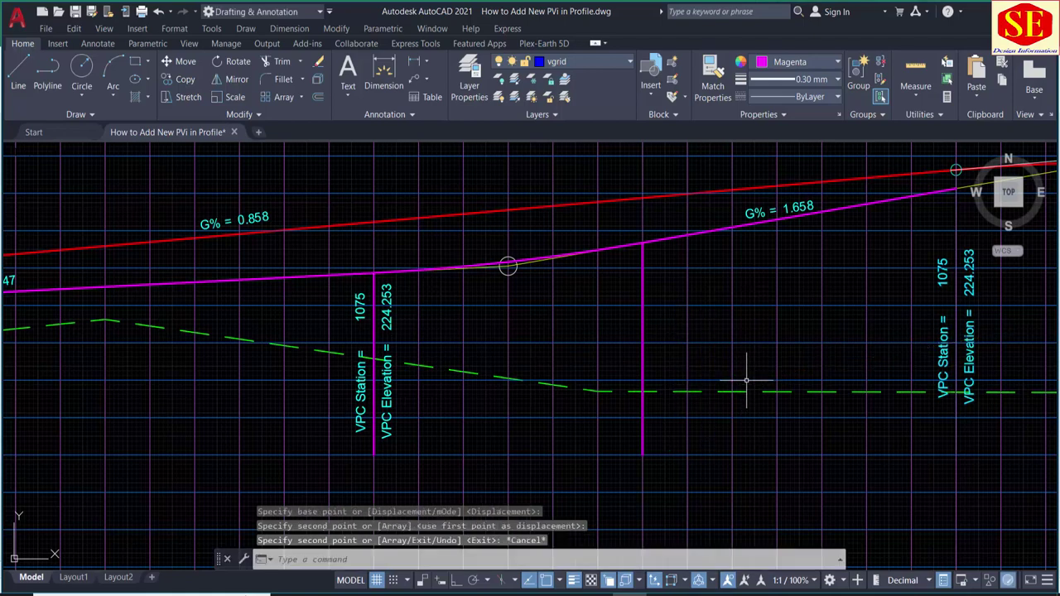
- Copy the VPT 1325 station and 223.660 elevation labels onto the new VPT line
{"action": "scroll", "coordinate": [862, 311], "scroll_direction": "down", "scroll_amount": 2}
{"action": "middle_click_drag", "start_coordinate": [862, 310], "coordinate": [687, 319]}
{"action": "scroll", "coordinate": [687, 320], "scroll_direction": "up", "scroll_amount": 4}
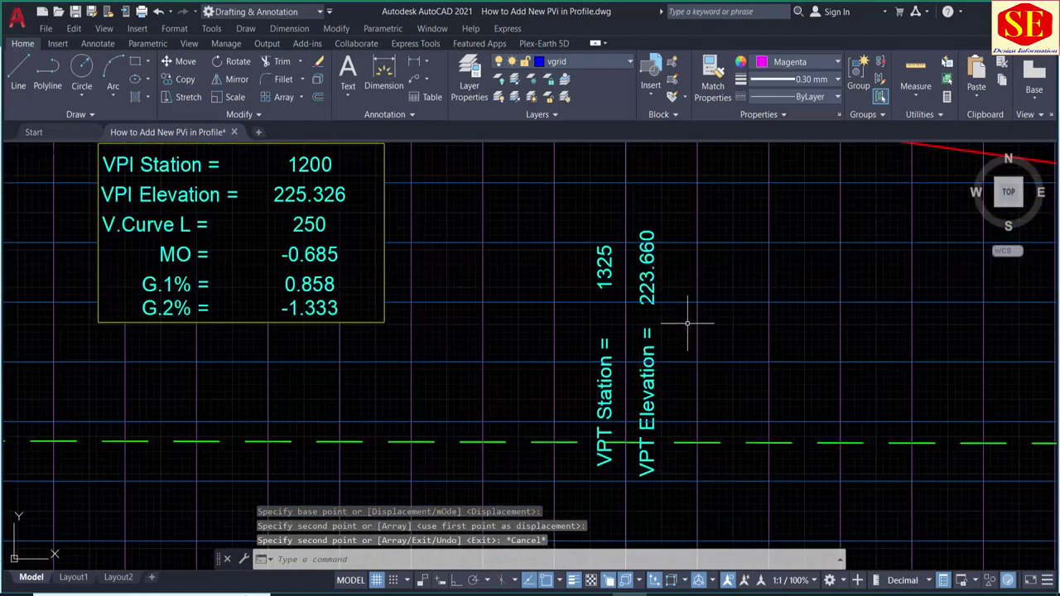
{"action": "scroll", "coordinate": [602, 273], "scroll_direction": "up", "scroll_amount": 1}
{"action": "key", "text": "Return"}
{"action": "left_click", "coordinate": [601, 274]}
{"action": "left_click", "coordinate": [647, 273]}
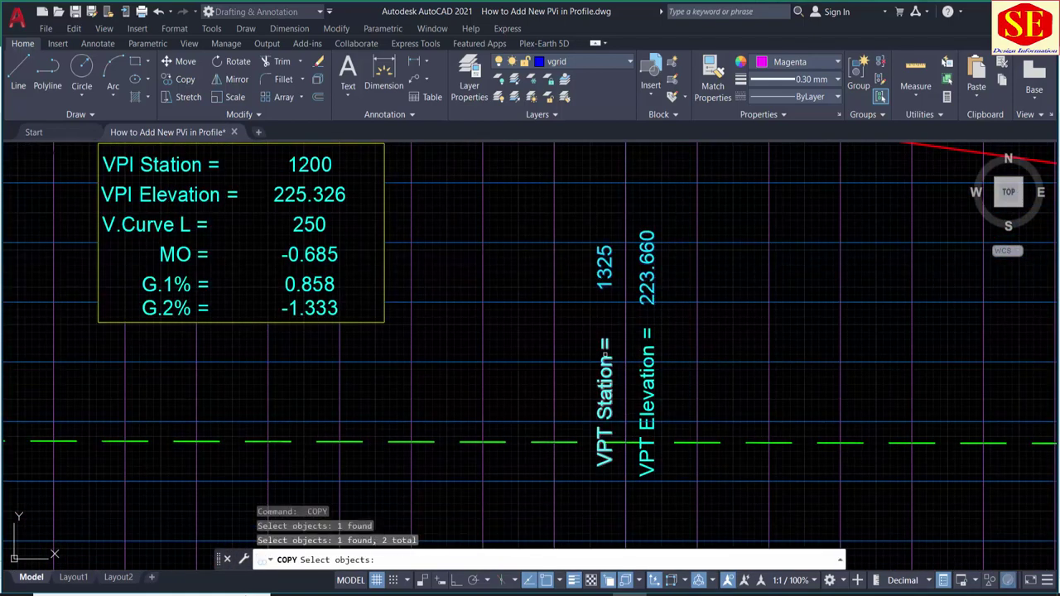
{"action": "left_click", "coordinate": [603, 354]}
{"action": "left_click", "coordinate": [649, 313]}
{"action": "left_click", "coordinate": [604, 364]}
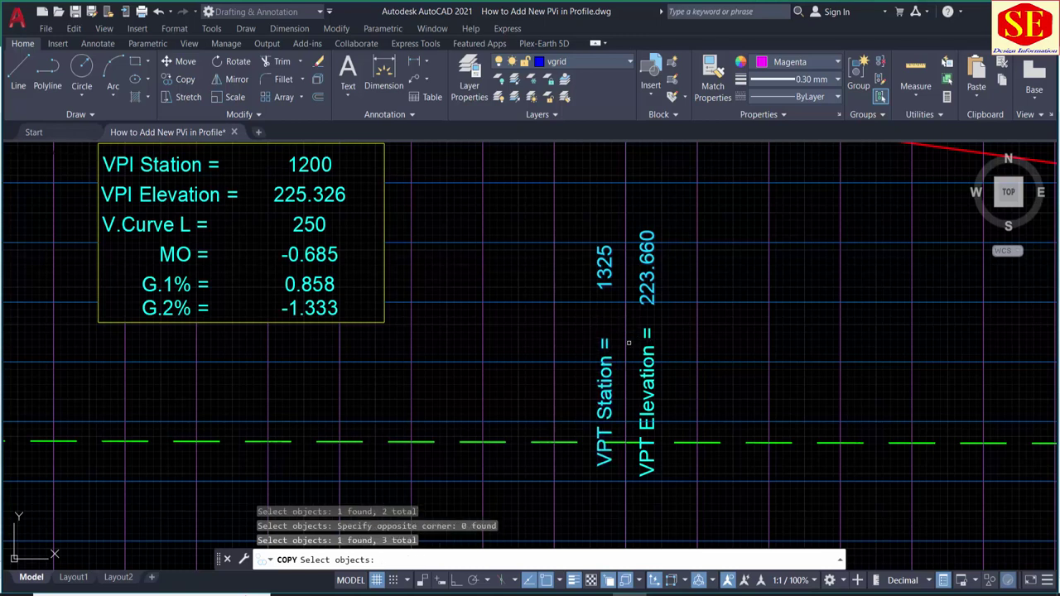
{"action": "left_click", "coordinate": [647, 364]}
{"action": "key", "text": "Return"}
{"action": "left_click", "coordinate": [702, 332]}
{"action": "scroll", "coordinate": [701, 332], "scroll_direction": "down", "scroll_amount": 2}
{"action": "scroll", "coordinate": [497, 314], "scroll_direction": "down", "scroll_amount": 1}
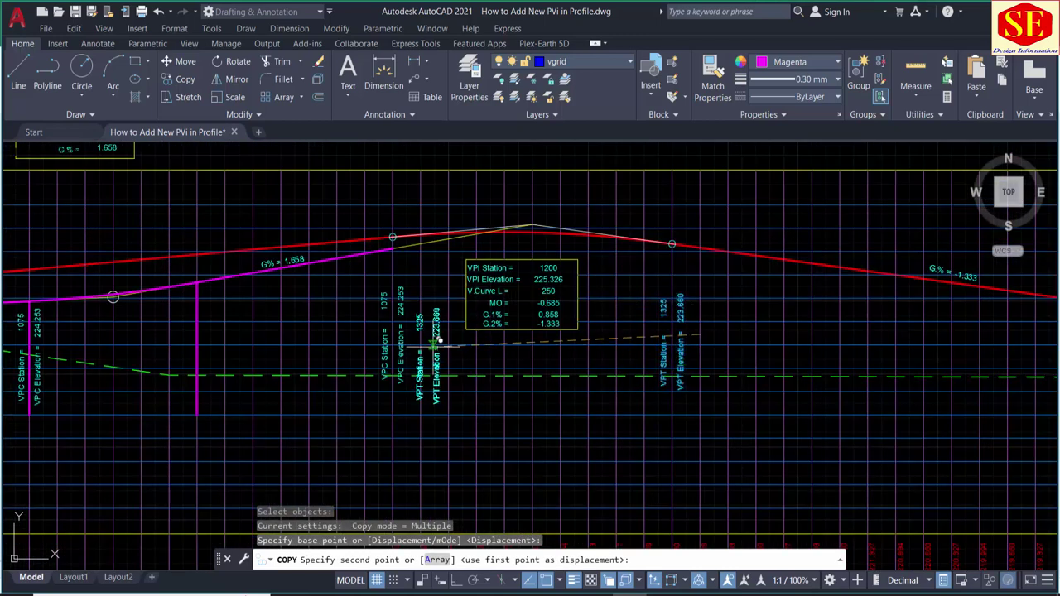
{"action": "scroll", "coordinate": [332, 217], "scroll_direction": "up", "scroll_amount": 2}
{"action": "scroll", "coordinate": [332, 216], "scroll_direction": "up", "scroll_amount": 2}
{"action": "left_click", "coordinate": [332, 216]}
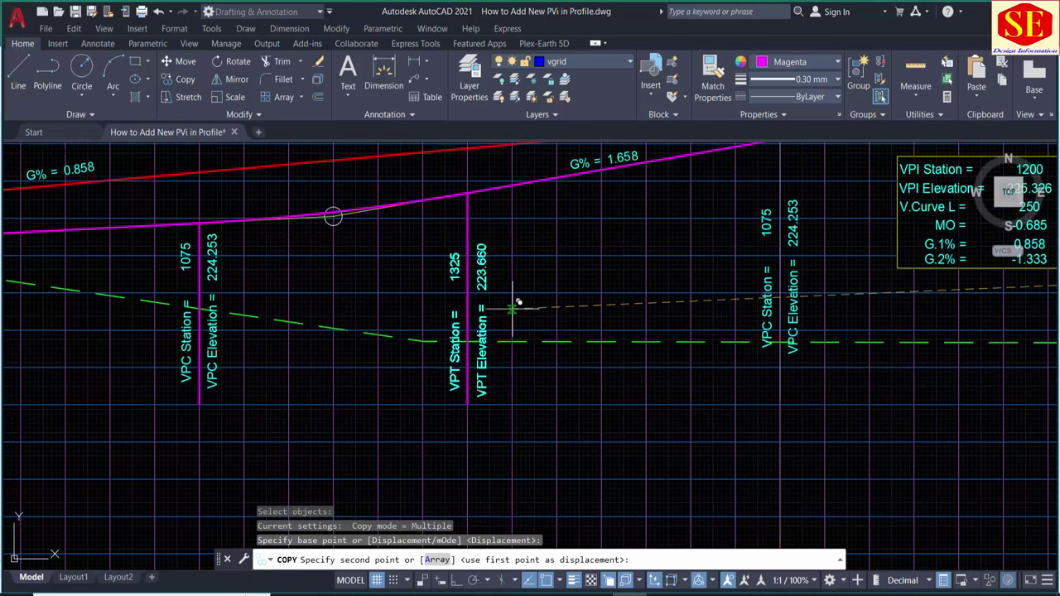
{"action": "key", "text": "Escape"}
{"action": "scroll", "coordinate": [171, 265], "scroll_direction": "down", "scroll_amount": 3}
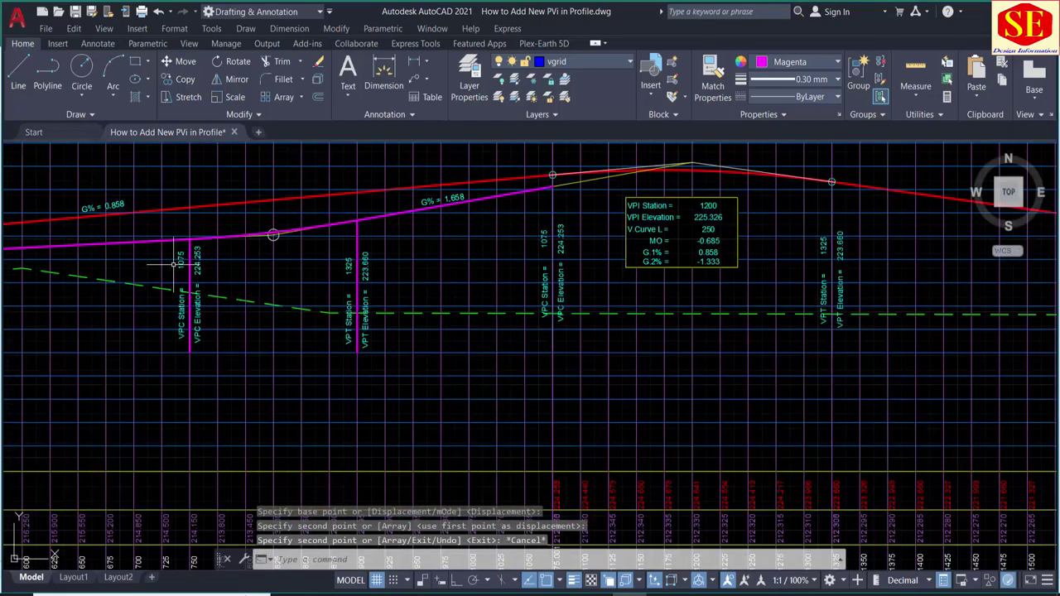
{"action": "scroll", "coordinate": [226, 478], "scroll_direction": "up", "scroll_amount": 3}
{"action": "scroll", "coordinate": [255, 381], "scroll_direction": "up", "scroll_amount": 2}
{"action": "scroll", "coordinate": [224, 403], "scroll_direction": "down", "scroll_amount": 2}
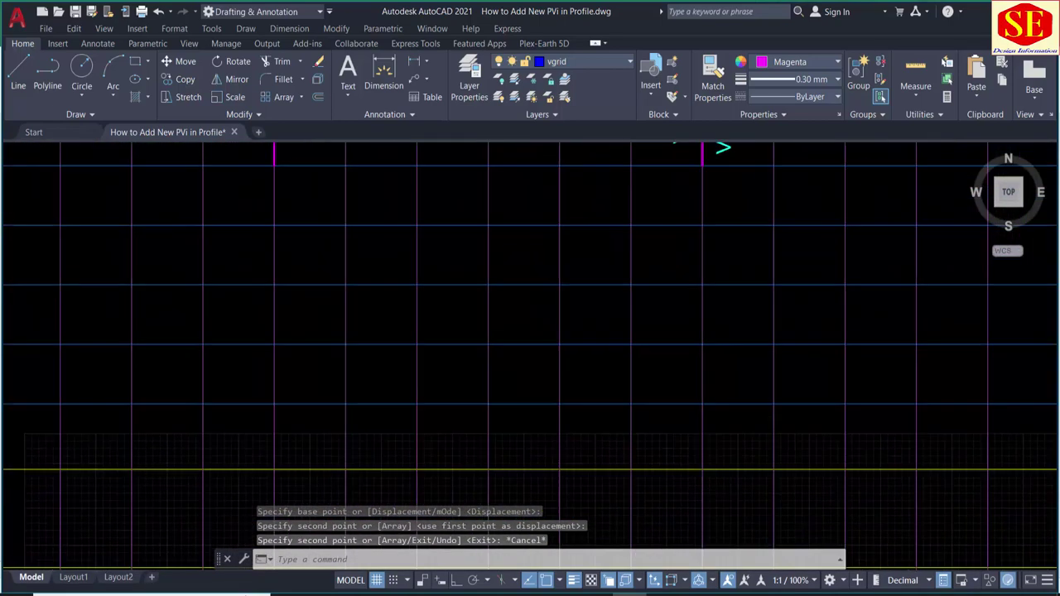
{"action": "middle_click_drag", "start_coordinate": [190, 173], "coordinate": [246, 328]}
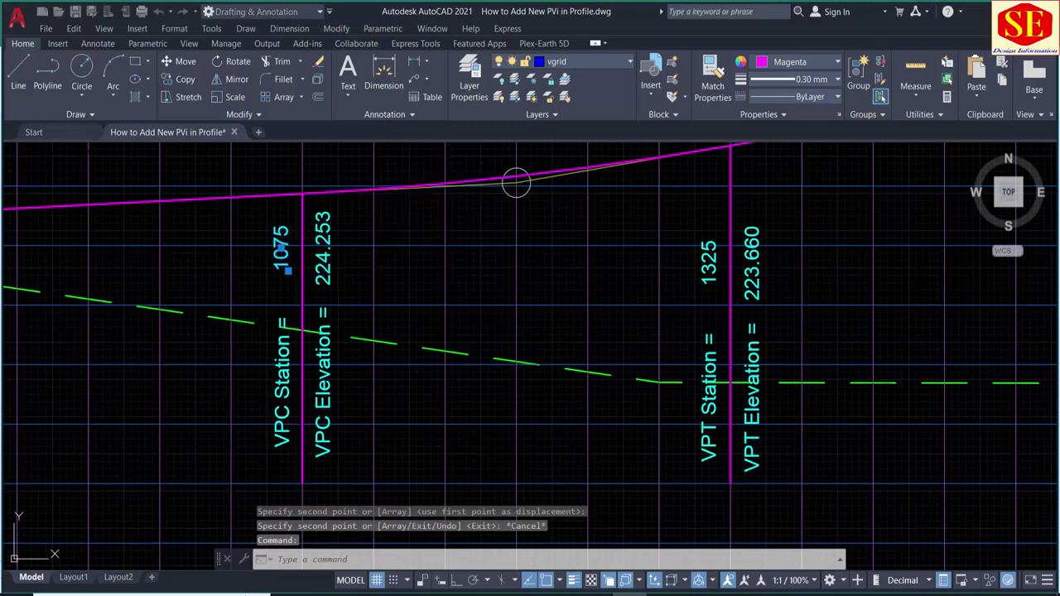
- Change the copied VPC station label from 1075 to 0+725
{"action": "double_click", "coordinate": [282, 247]}
{"action": "type", "text": "0+725"}
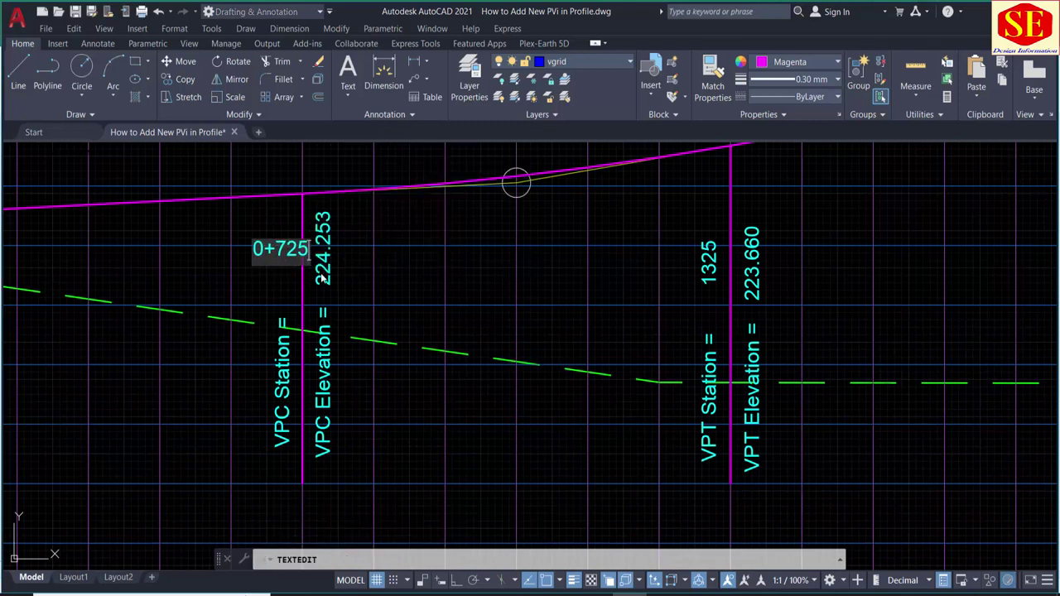
{"action": "left_click", "coordinate": [347, 279]}
{"action": "key", "text": "Escape"}
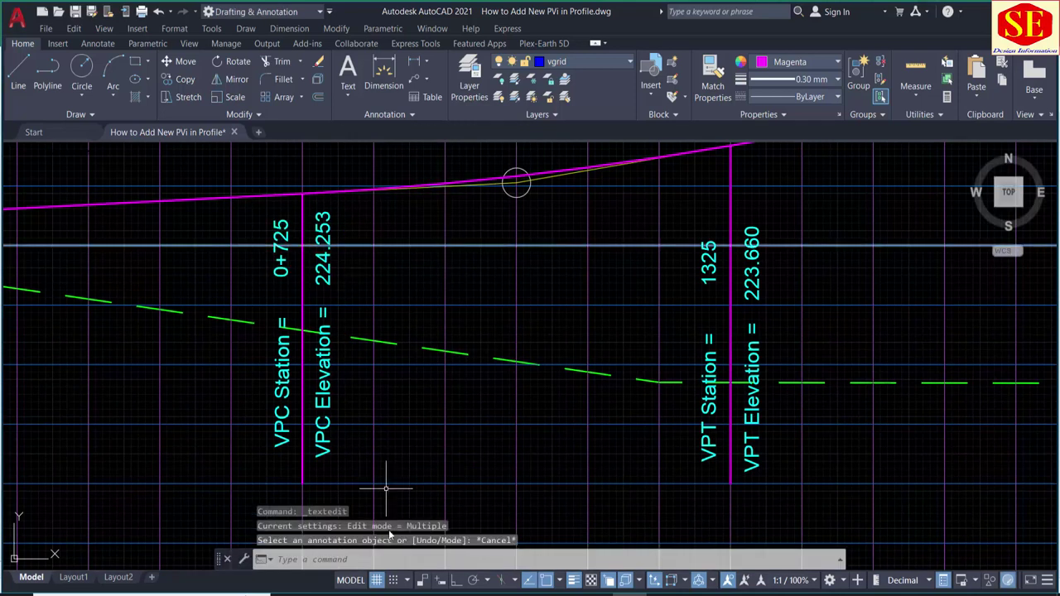
- Check Excel cell H12 and change the copied VPC elevation to 218.738
{"action": "key", "text": "alt+Tab"}
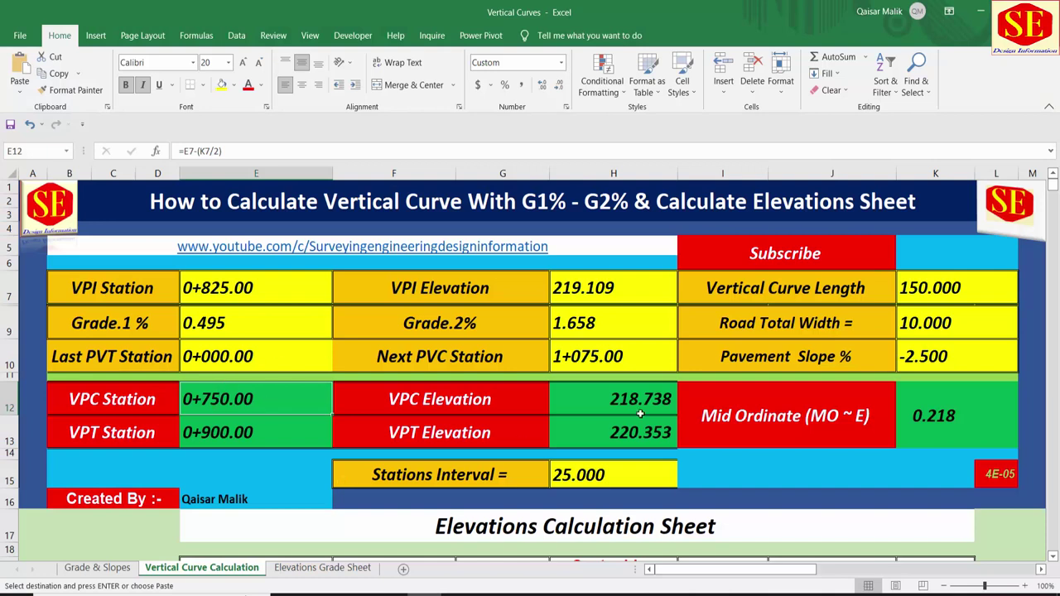
{"action": "left_click", "coordinate": [609, 409]}
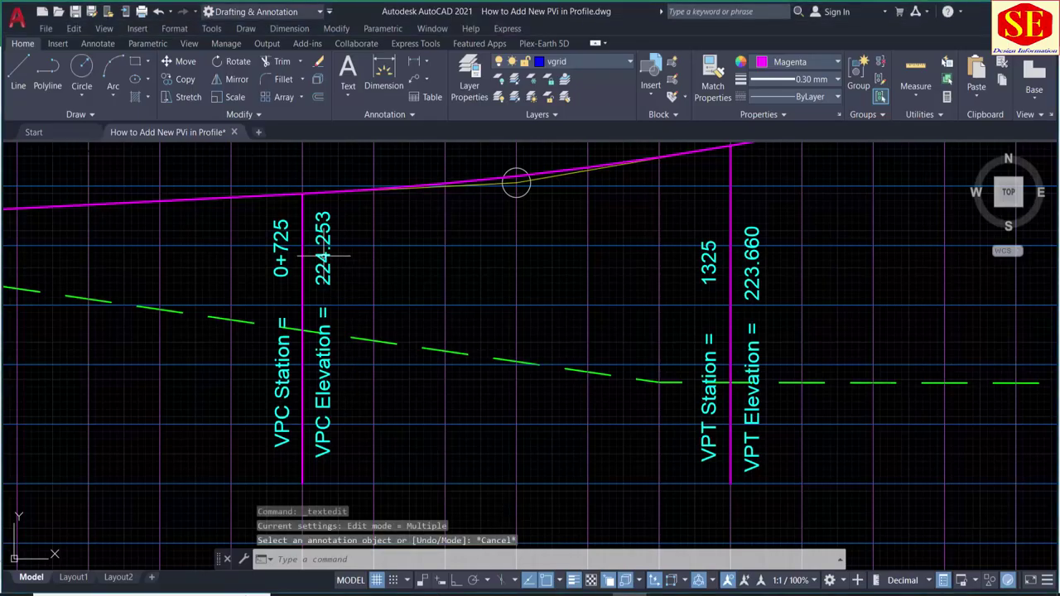
{"action": "left_click", "coordinate": [323, 255]}
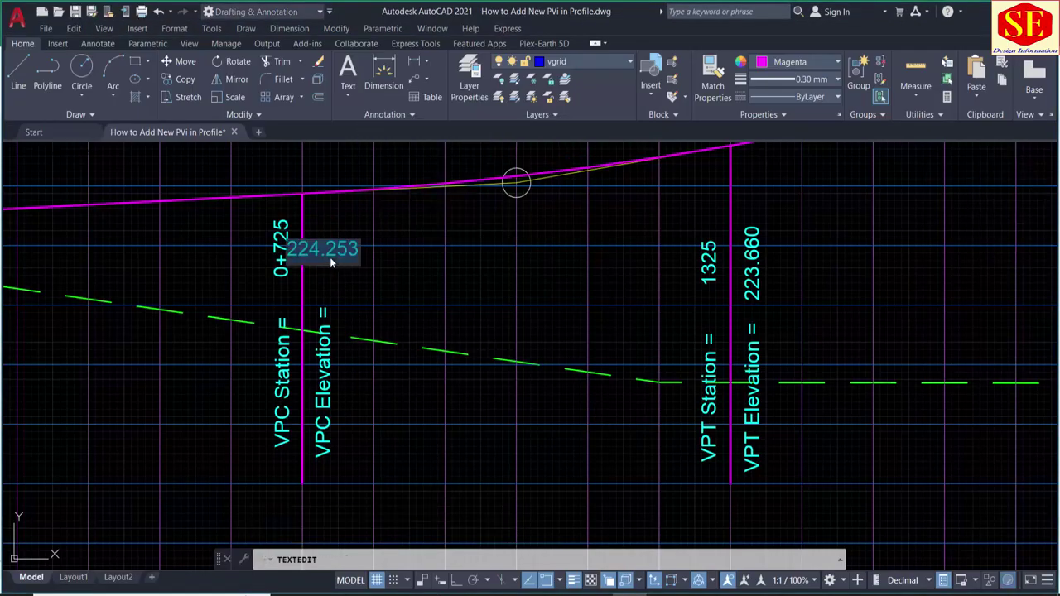
{"action": "type", "text": "218.7"}
{"action": "type", "text": "33"}
{"action": "key", "text": "alt+Tab"}
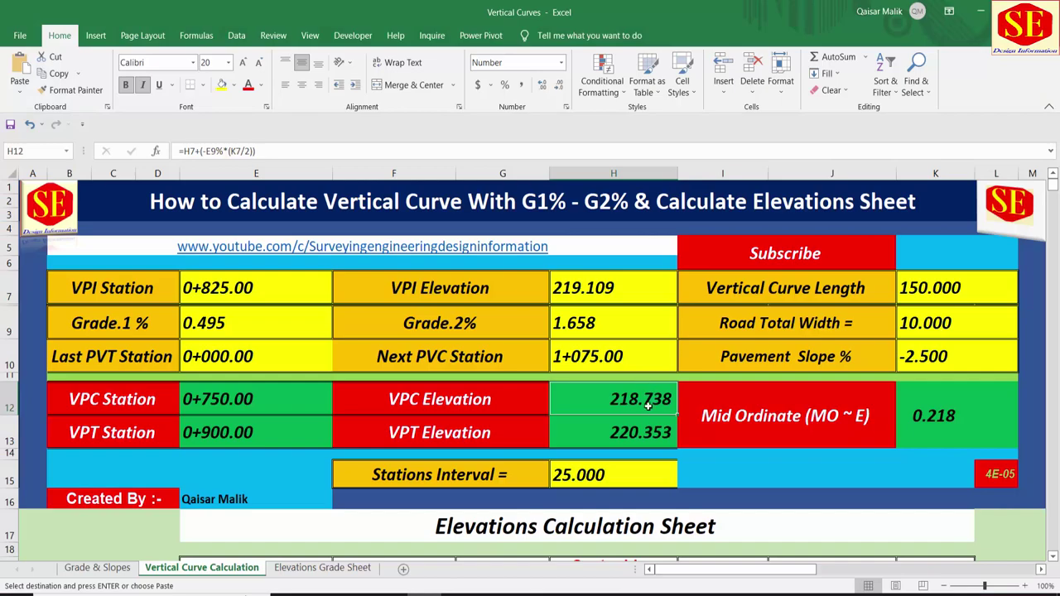
{"action": "key", "text": "alt+Tab"}
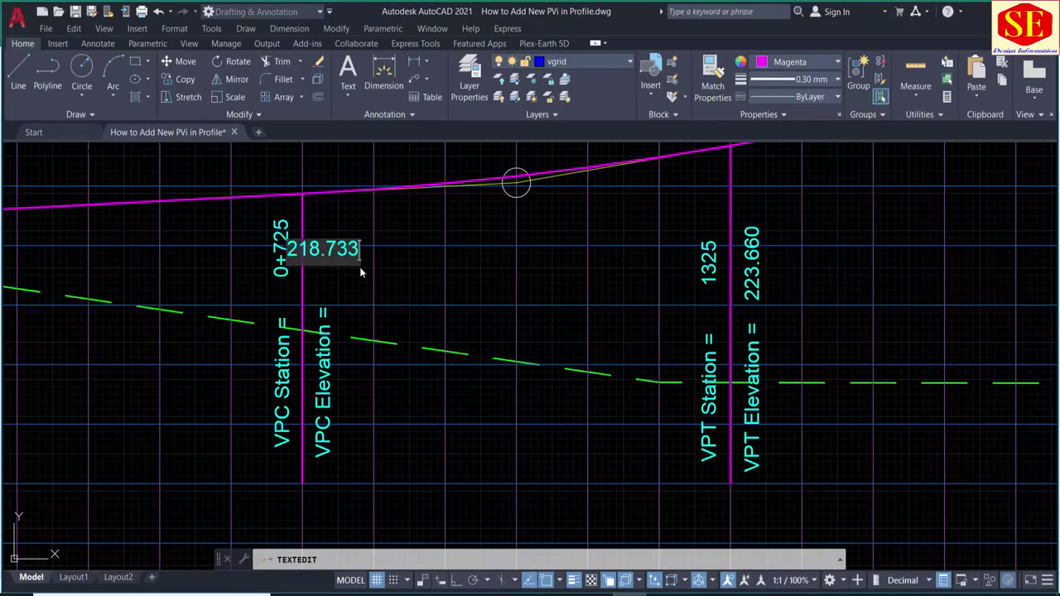
{"action": "key", "text": "BackSpace"}
{"action": "type", "text": "8"}
{"action": "left_click", "coordinate": [380, 307]}
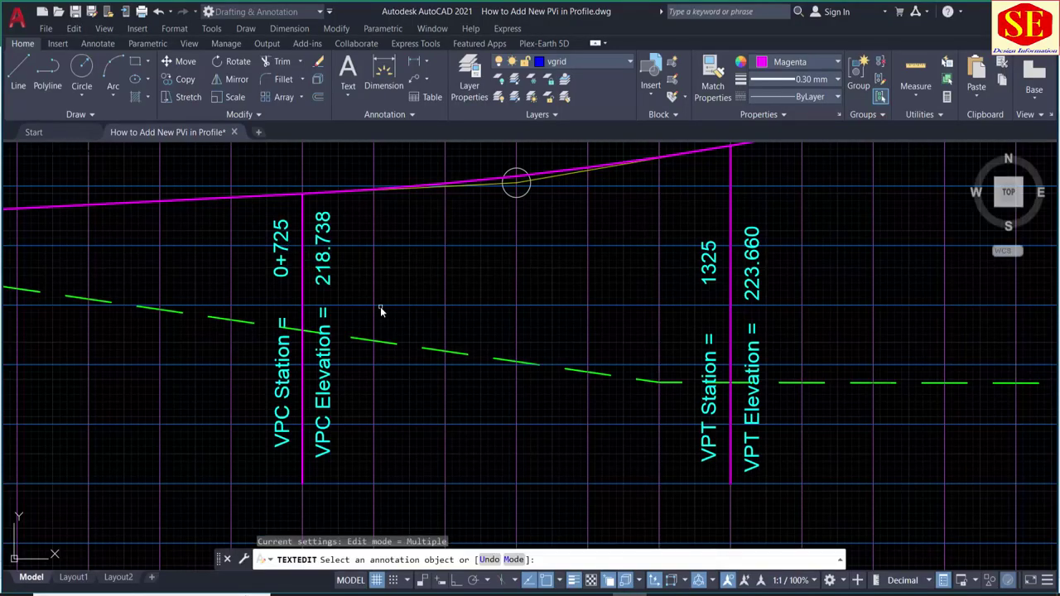
{"action": "key", "text": "Escape"}
- Change the copied VPT station label from 1325 to 0+900
{"action": "middle_click_drag", "start_coordinate": [693, 296], "coordinate": [437, 260]}
{"action": "scroll", "coordinate": [454, 260], "scroll_direction": "down", "scroll_amount": 4}
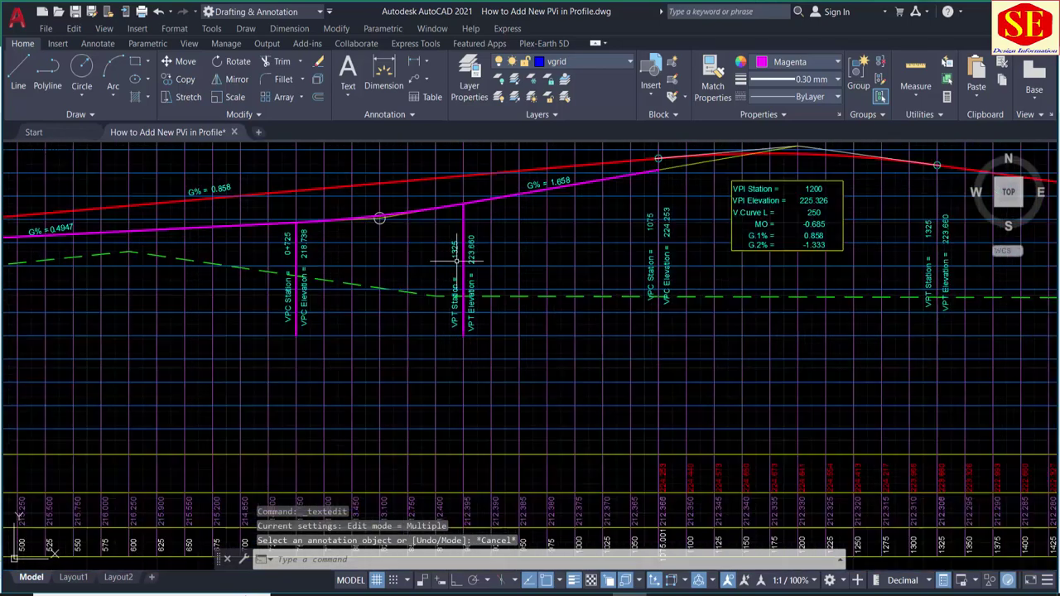
{"action": "scroll", "coordinate": [464, 464], "scroll_direction": "down", "scroll_amount": 2}
{"action": "scroll", "coordinate": [464, 433], "scroll_direction": "up", "scroll_amount": 5}
{"action": "middle_click_drag", "start_coordinate": [463, 433], "coordinate": [469, 376]}
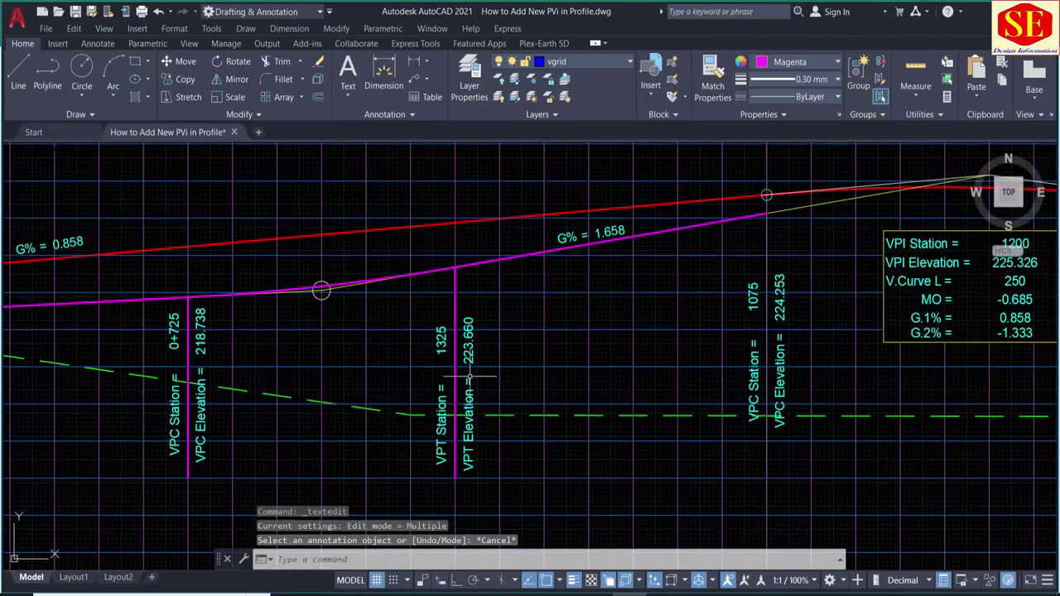
{"action": "scroll", "coordinate": [469, 377], "scroll_direction": "up", "scroll_amount": 2}
{"action": "left_click", "coordinate": [428, 324]}
{"action": "type", "text": "0"}
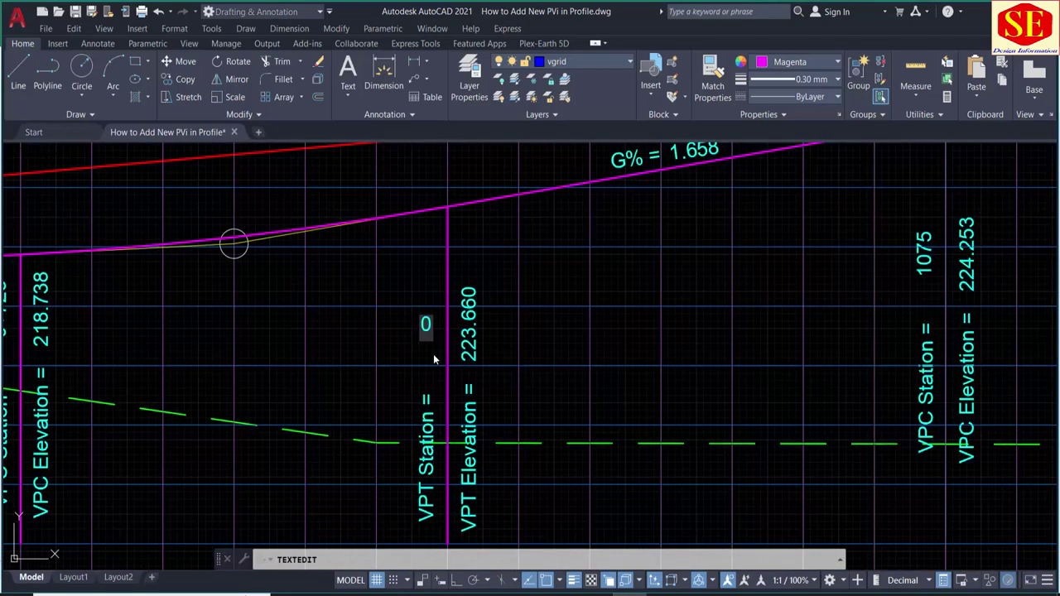
{"action": "type", "text": "+900"}
{"action": "key", "text": "Return"}
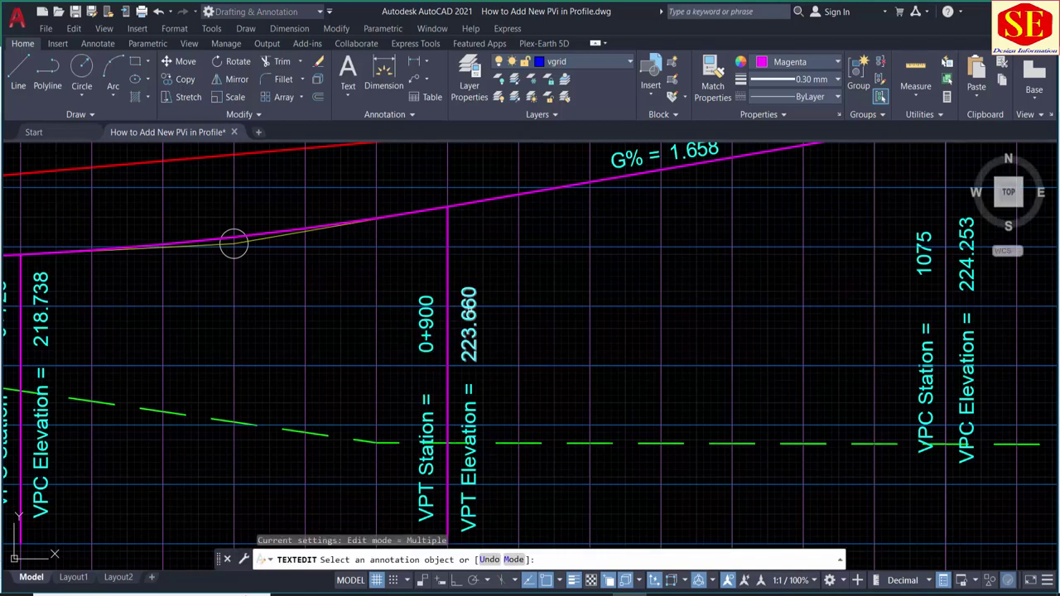
- Verify H13 in Excel, then change the VPT elevation from 223.660 to 220.353
{"action": "key", "text": "alt+Tab"}
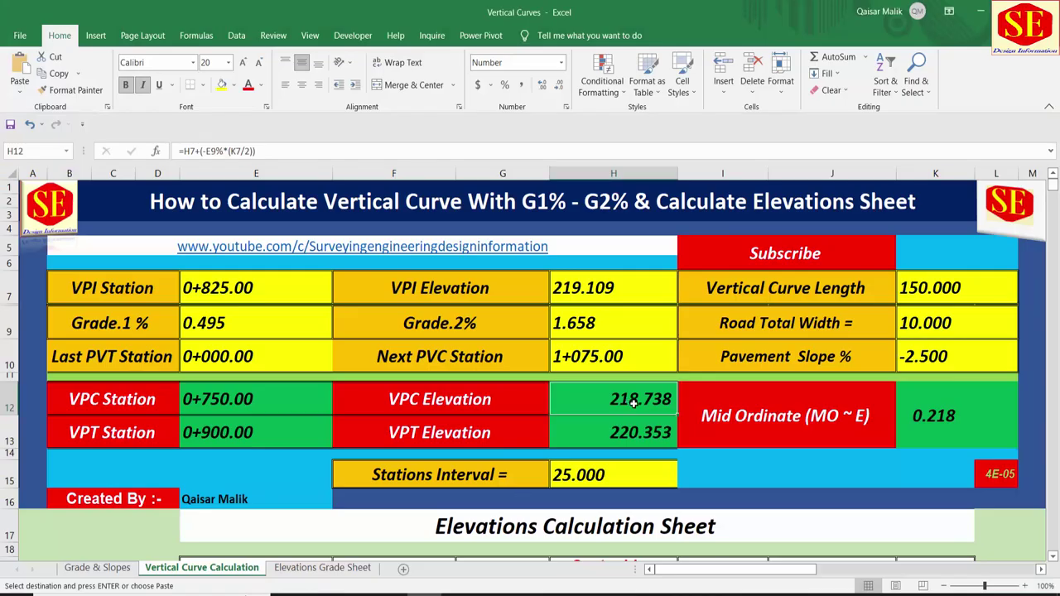
{"action": "left_click", "coordinate": [630, 437]}
{"action": "left_click", "coordinate": [236, 432]}
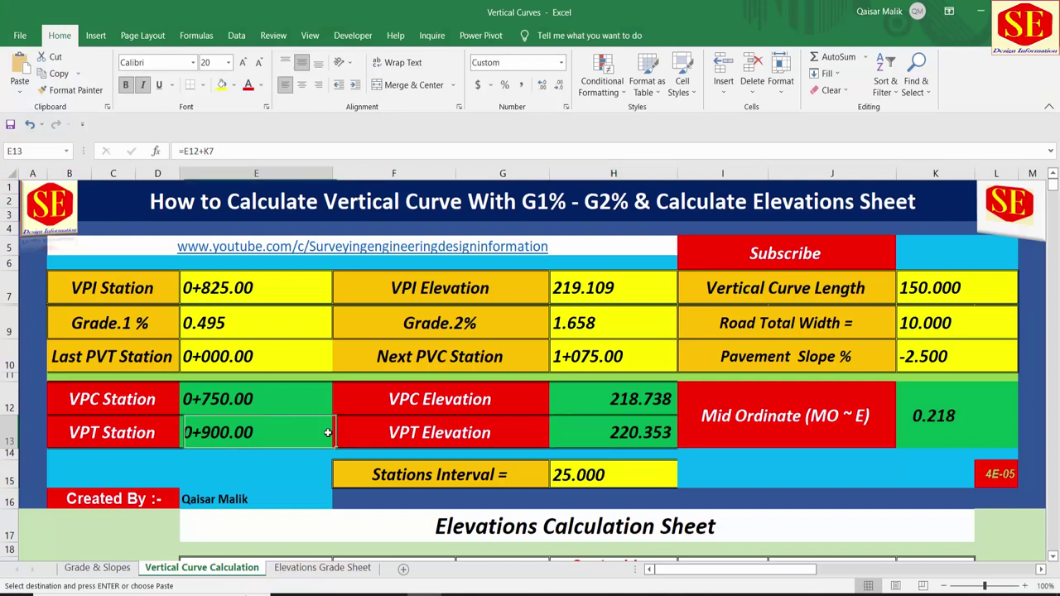
{"action": "left_click", "coordinate": [619, 443]}
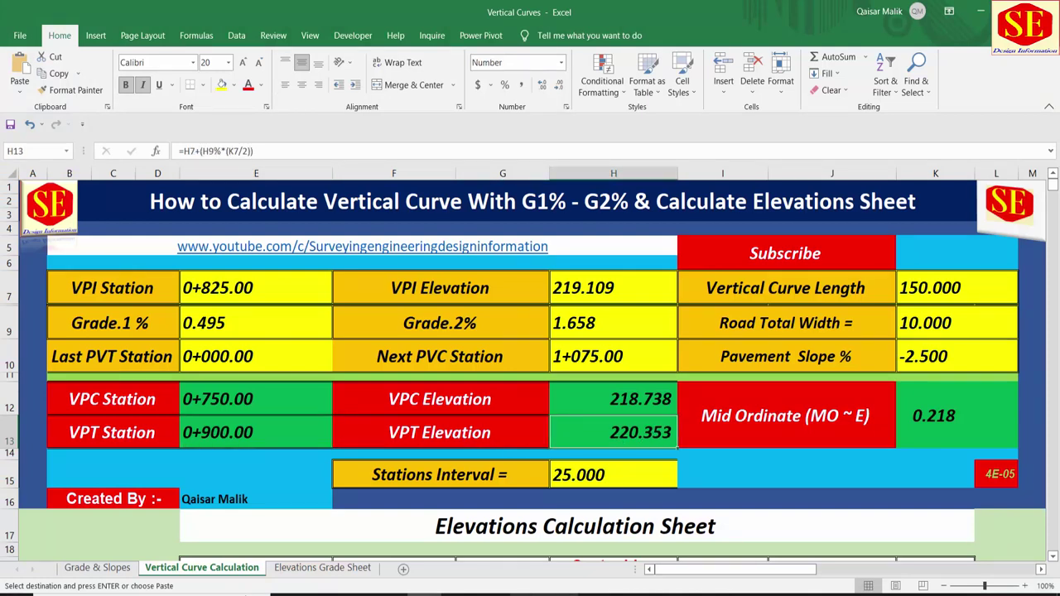
{"action": "key", "text": "alt+Tab"}
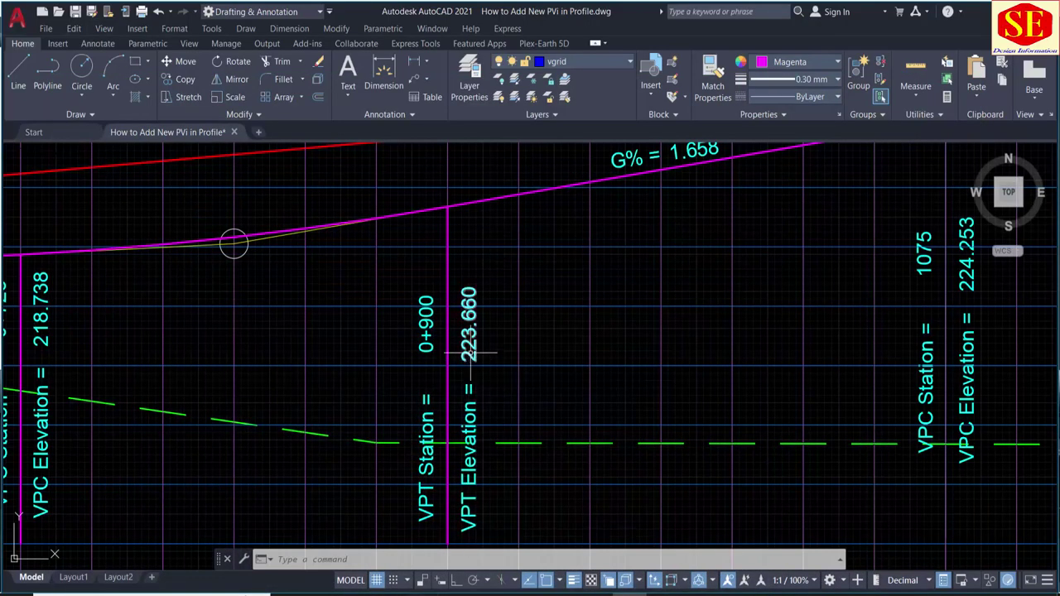
{"action": "left_click", "coordinate": [468, 327]}
{"action": "double_click", "coordinate": [470, 341]}
{"action": "type", "text": "20."}
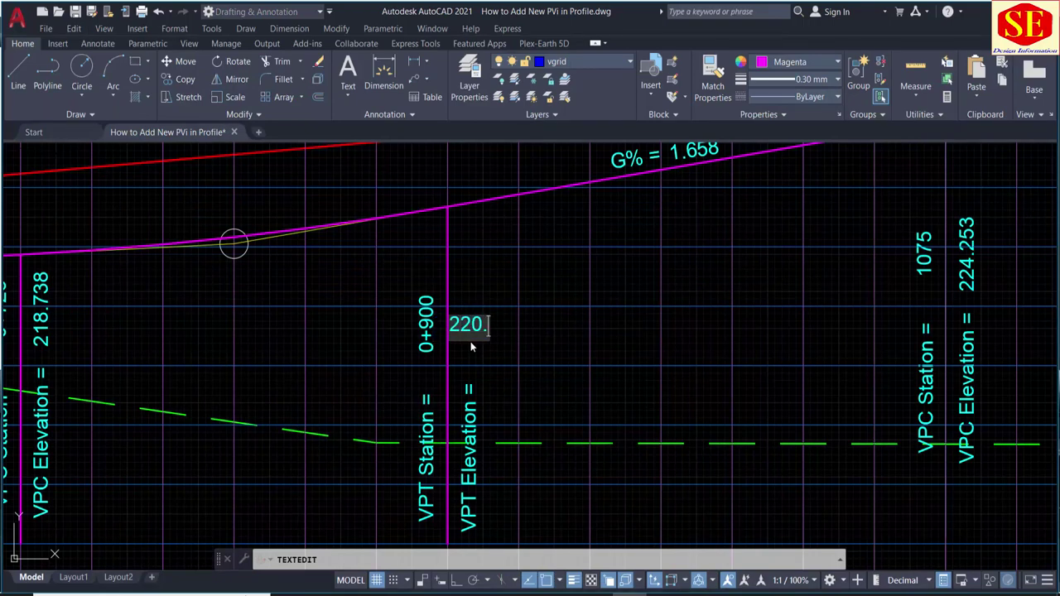
{"action": "type", "text": "353"}
{"action": "left_click", "coordinate": [692, 306]}
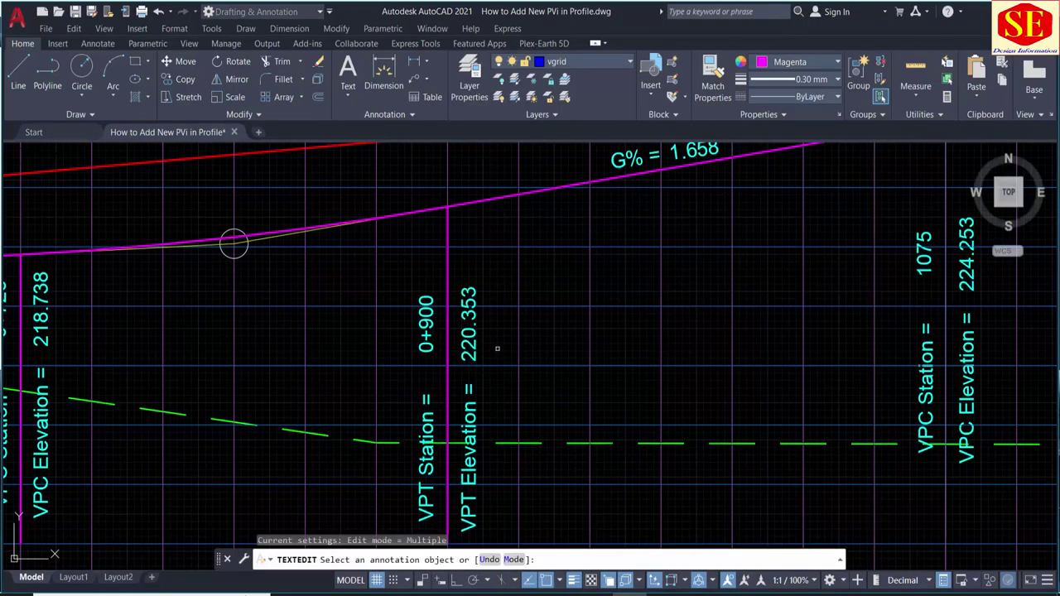
{"action": "scroll", "coordinate": [497, 349], "scroll_direction": "down", "scroll_amount": 5}
{"action": "key", "text": "Escape"}
{"action": "middle_click_drag", "start_coordinate": [350, 213], "coordinate": [407, 292]}
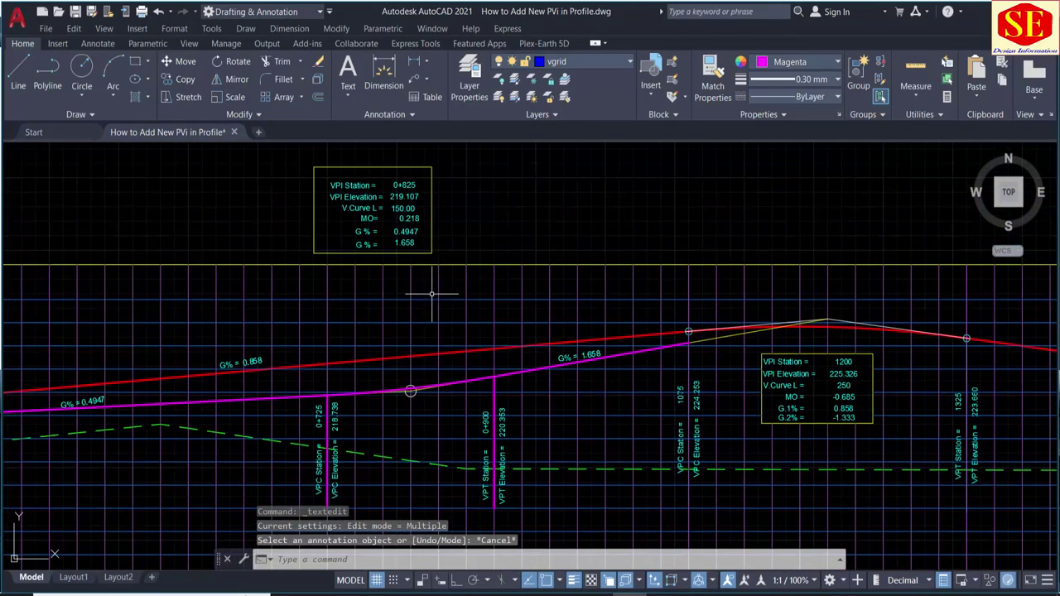
- Erase the yellow frame around the VPI data
{"action": "type", "text": "m"}
{"action": "key", "text": "Return"}
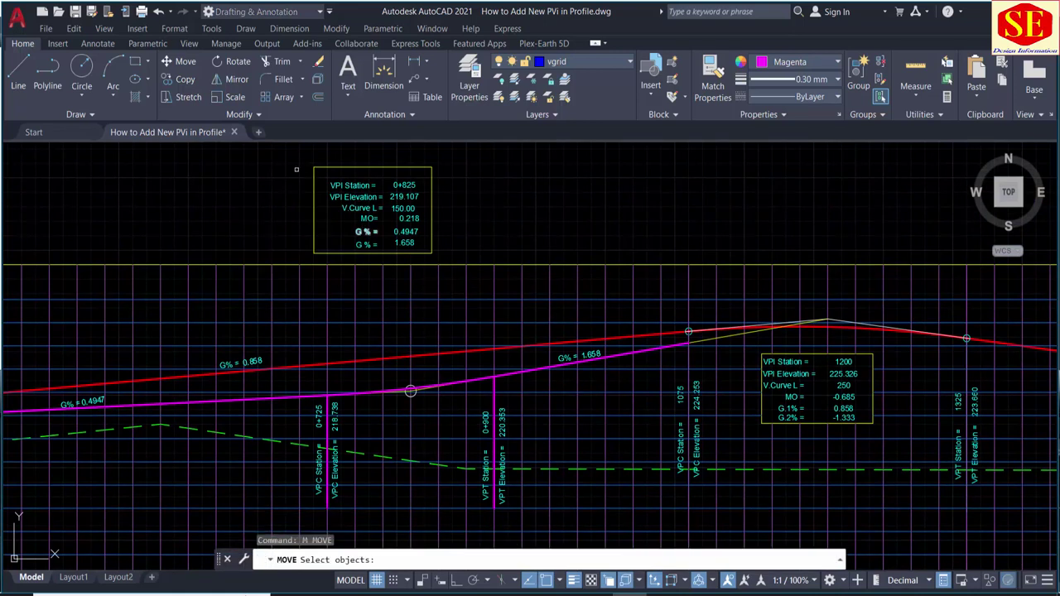
{"action": "key", "text": "Escape"}
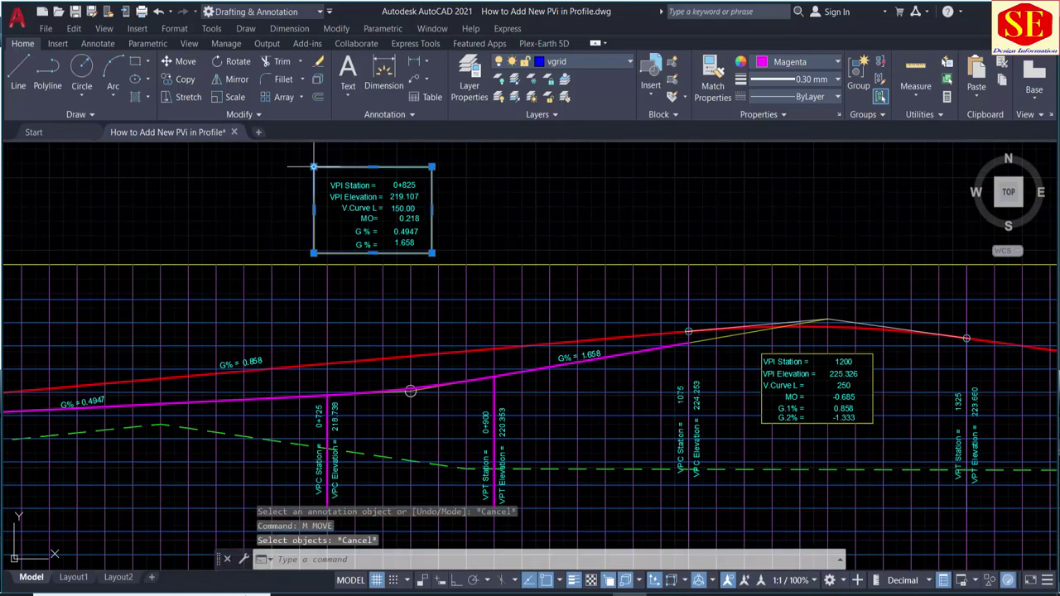
{"action": "left_click", "coordinate": [314, 173]}
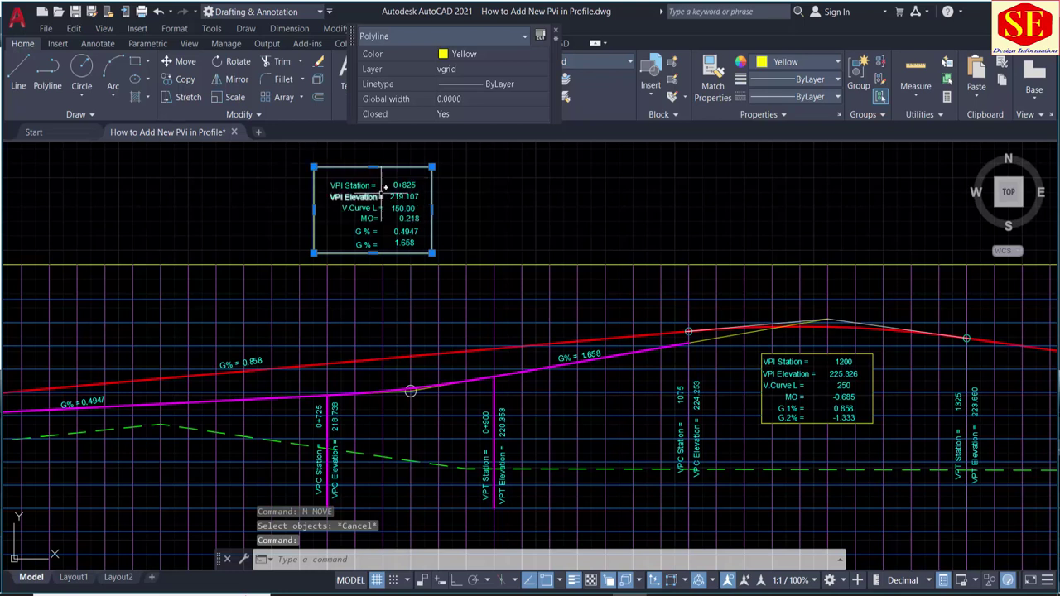
{"action": "key", "text": "Escape"}
{"action": "left_click", "coordinate": [347, 167]}
{"action": "type", "text": "e"}
{"action": "key", "text": "Return"}
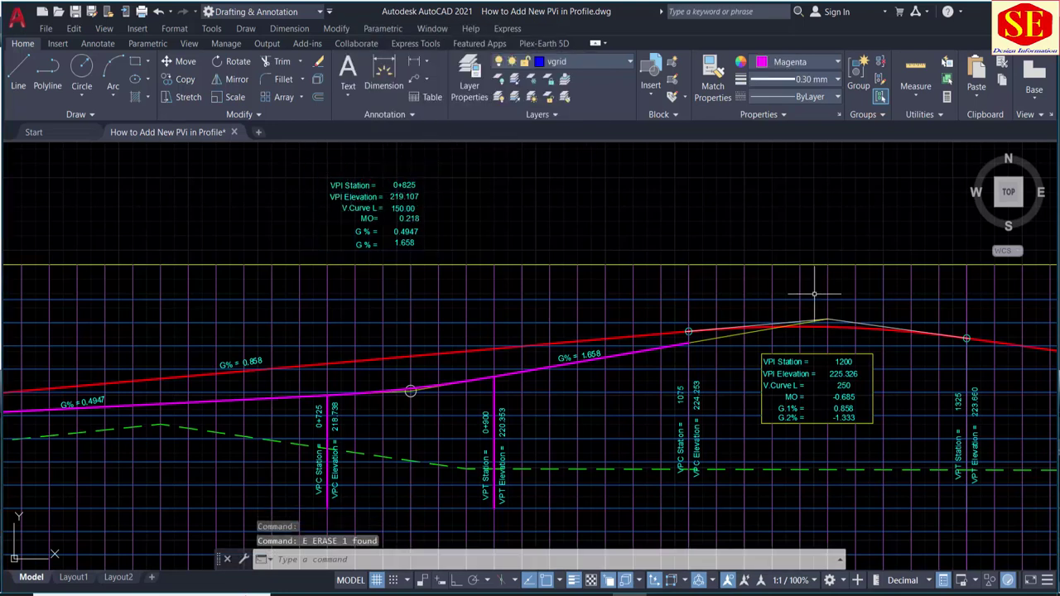
- Copy the VPI data block to a new location
{"action": "type", "text": "o"}
{"action": "key", "text": "Return"}
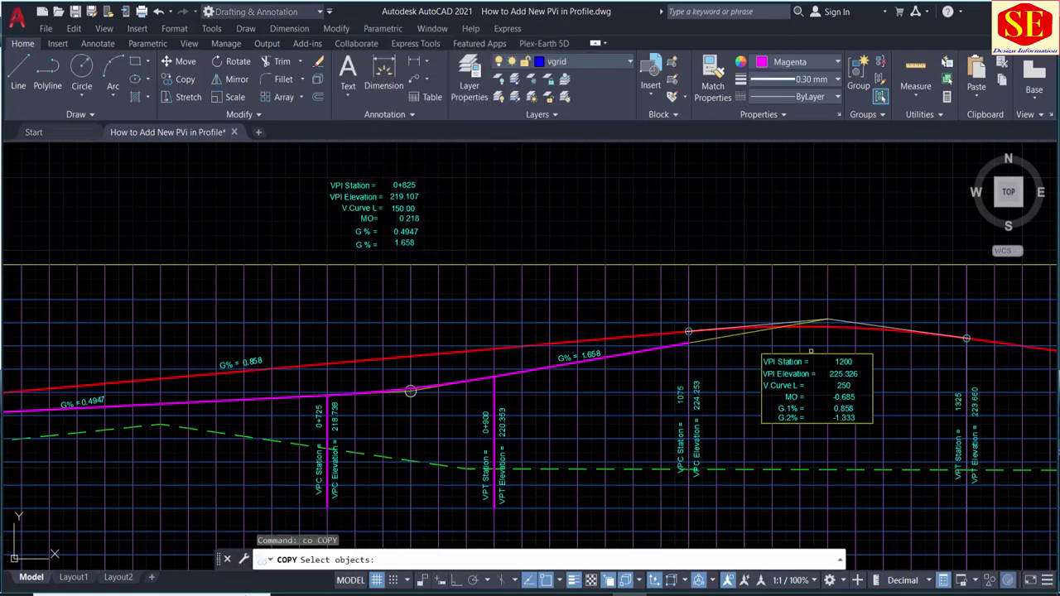
{"action": "left_click", "coordinate": [810, 351]}
{"action": "key", "text": "Return"}
{"action": "left_click", "coordinate": [773, 350]}
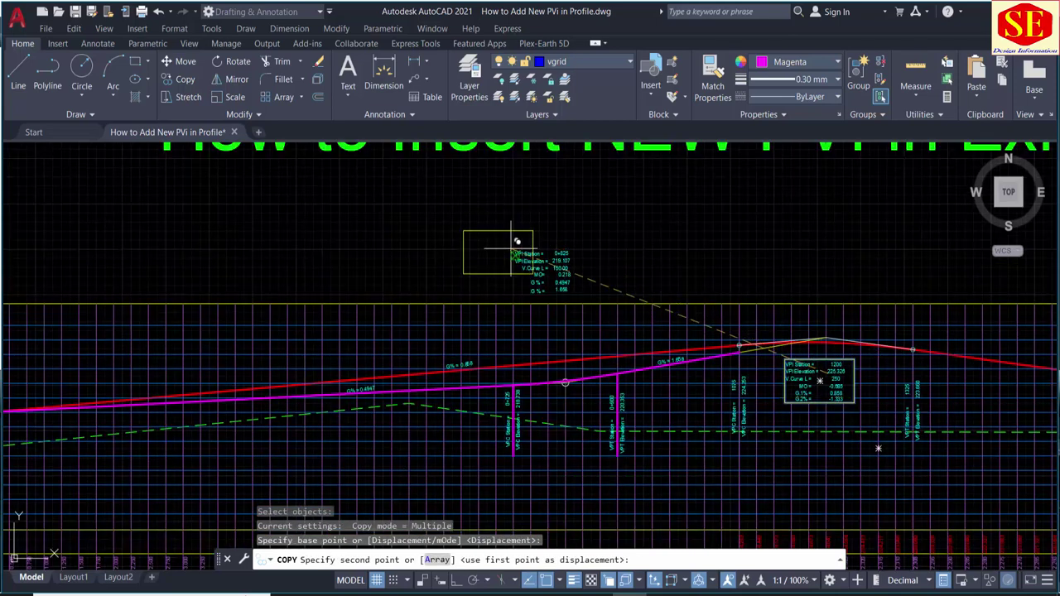
{"action": "scroll", "coordinate": [513, 237], "scroll_direction": "up", "scroll_amount": 2}
{"action": "scroll", "coordinate": [583, 263], "scroll_direction": "up", "scroll_amount": 2}
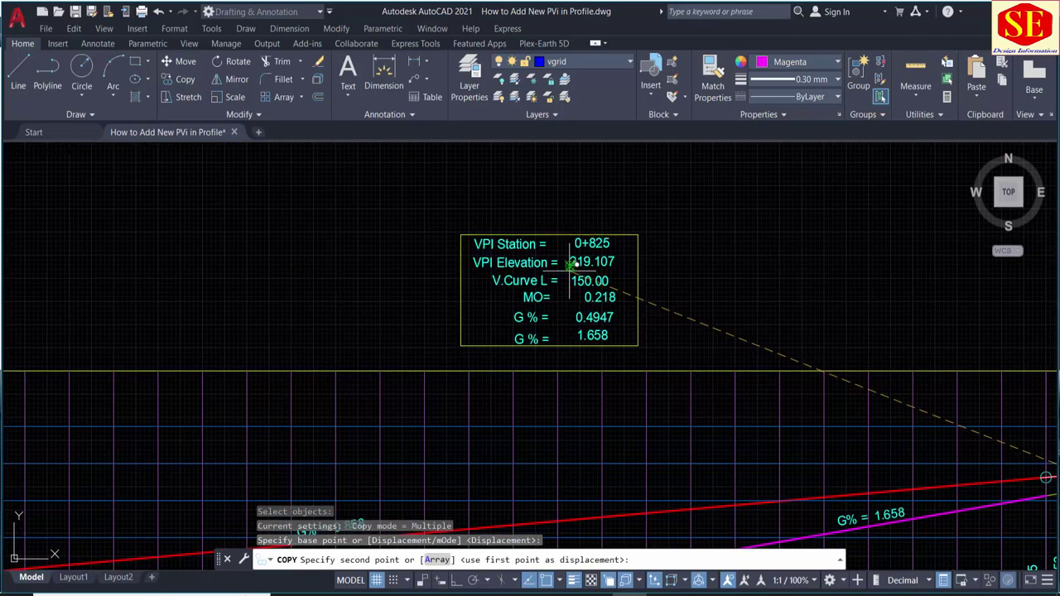
{"action": "left_click", "coordinate": [572, 259]}
{"action": "key", "text": "Escape"}
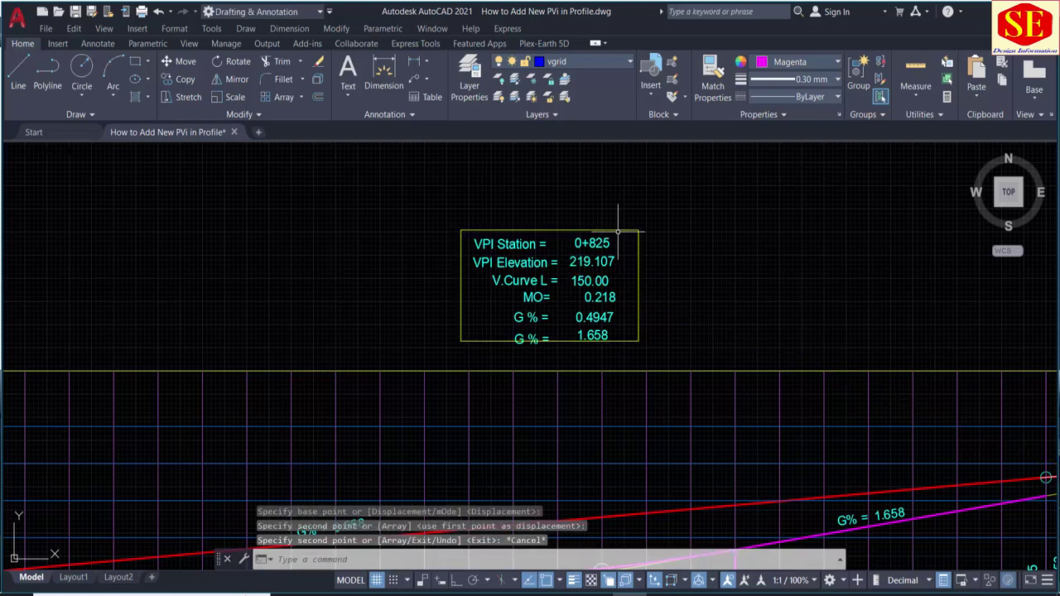
- Move the 13-object 0+825 VPI data box below the profile between the VPC and VPT lines
{"action": "type", "text": "c"}
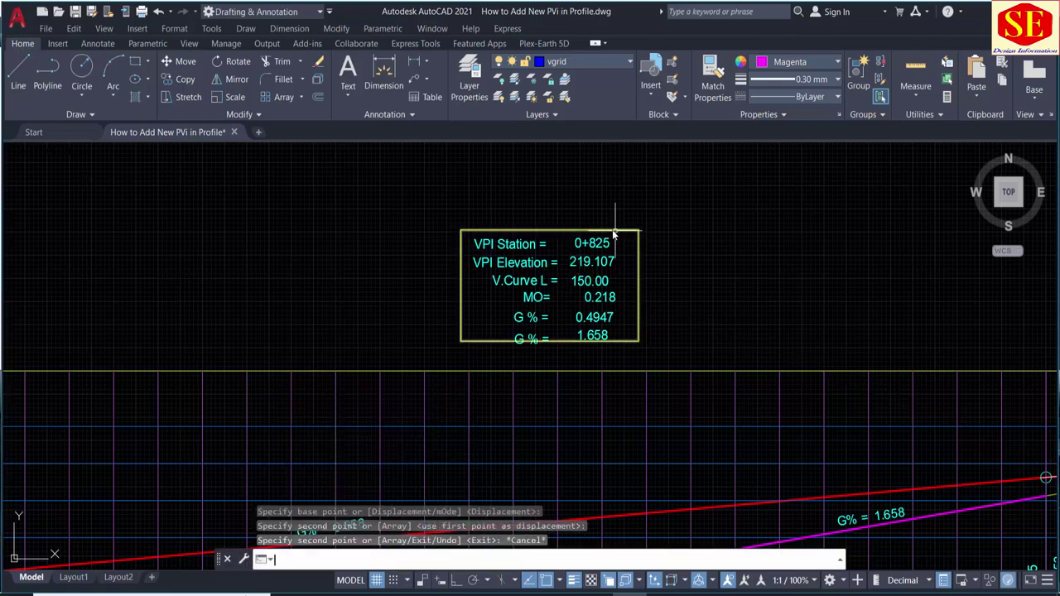
{"action": "type", "text": "m"}
{"action": "key", "text": "Return"}
{"action": "left_click", "coordinate": [429, 195]}
{"action": "left_click", "coordinate": [676, 358]}
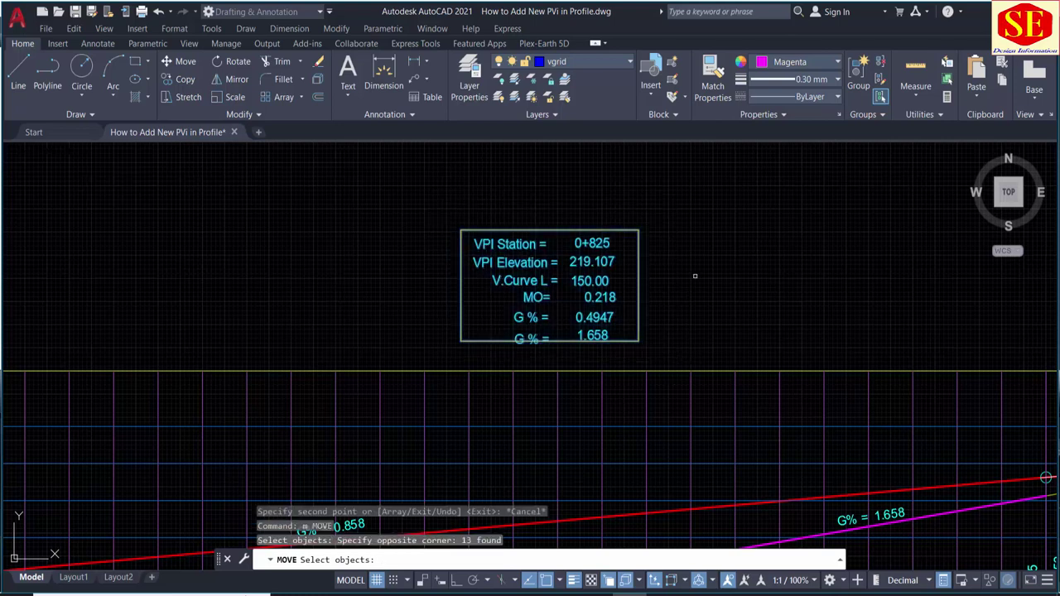
{"action": "key", "text": "Return"}
{"action": "scroll", "coordinate": [703, 249], "scroll_direction": "down", "scroll_amount": 2}
{"action": "left_click", "coordinate": [703, 265]}
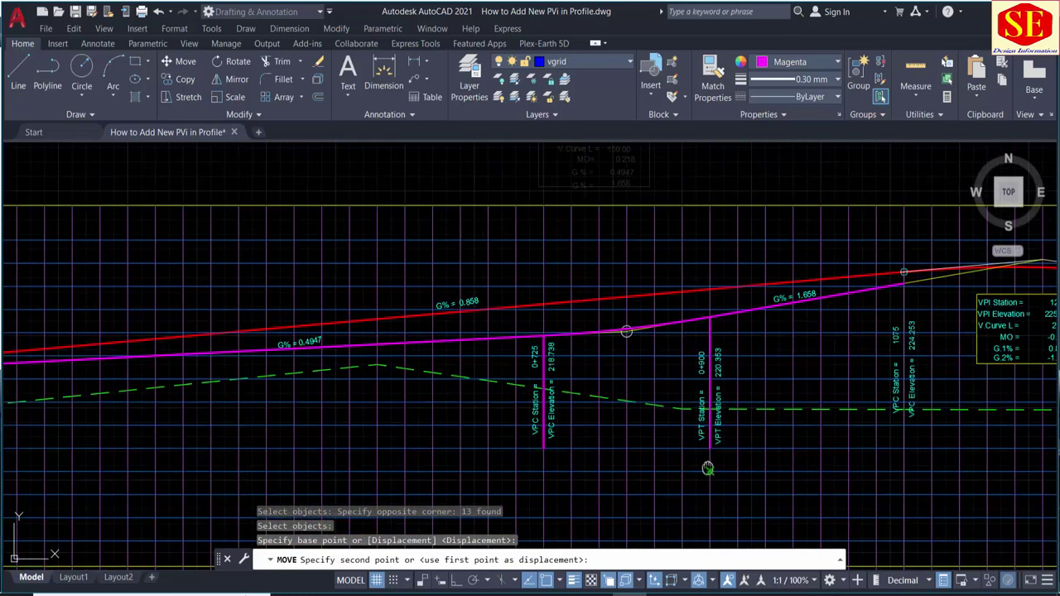
{"action": "middle_click_drag", "start_coordinate": [707, 469], "coordinate": [707, 373]}
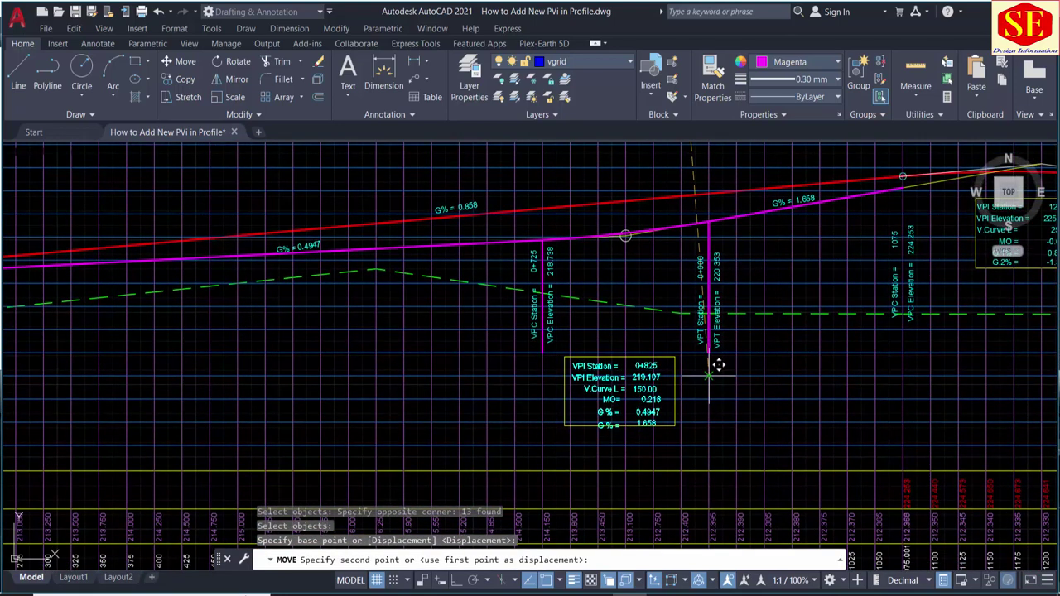
{"action": "key", "text": "Escape"}
{"action": "scroll", "coordinate": [630, 242], "scroll_direction": "down", "scroll_amount": 3}
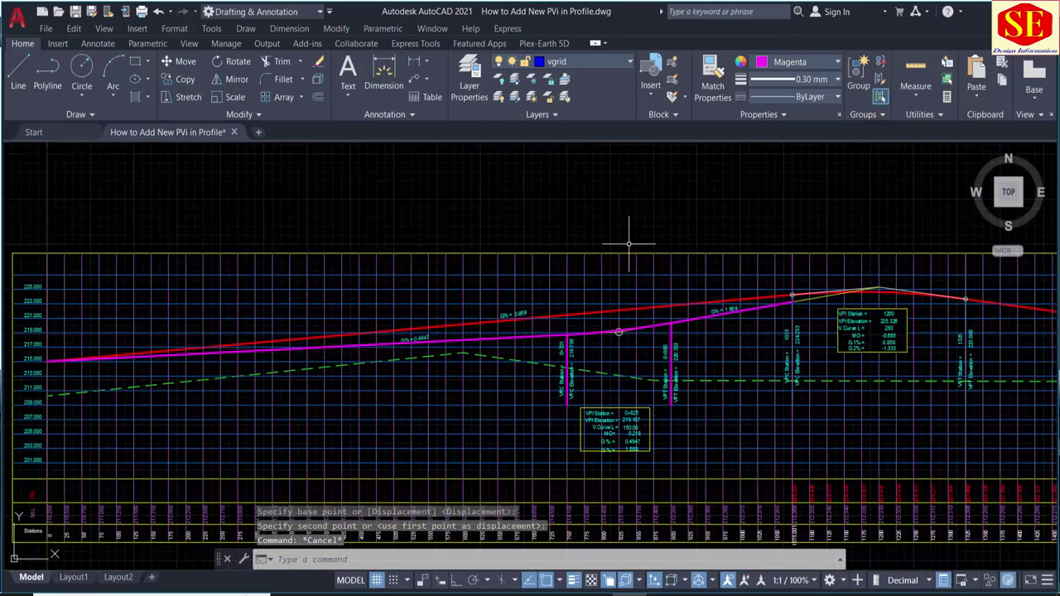
{"action": "scroll", "coordinate": [628, 439], "scroll_direction": "up", "scroll_amount": 4}
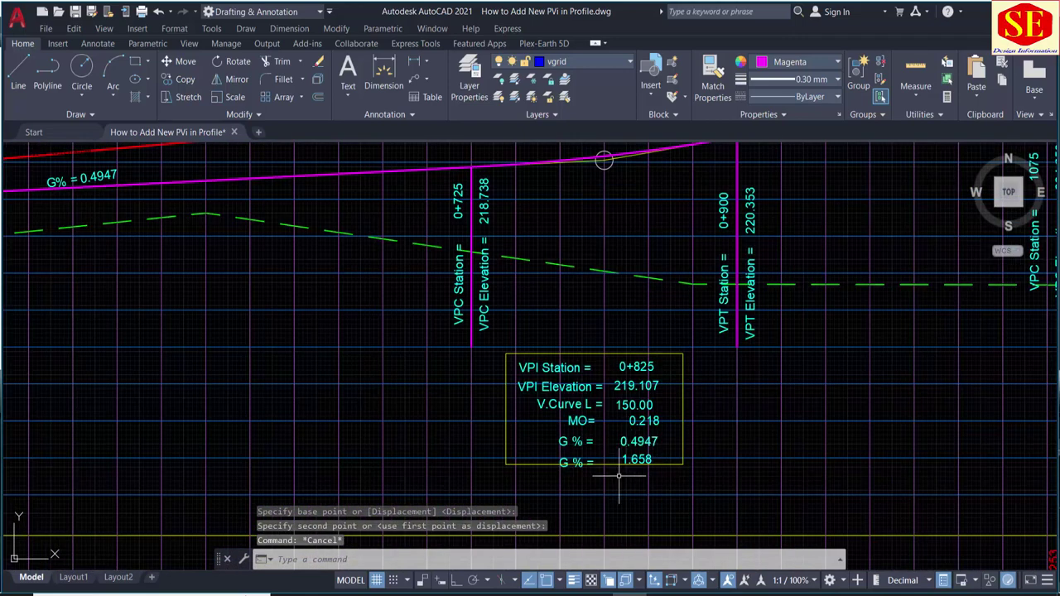
{"action": "scroll", "coordinate": [618, 476], "scroll_direction": "up", "scroll_amount": 2}
- Shift the VPI data box frame slightly right and down
{"action": "type", "text": "m"}
{"action": "key", "text": "Return"}
{"action": "left_click", "coordinate": [605, 279]}
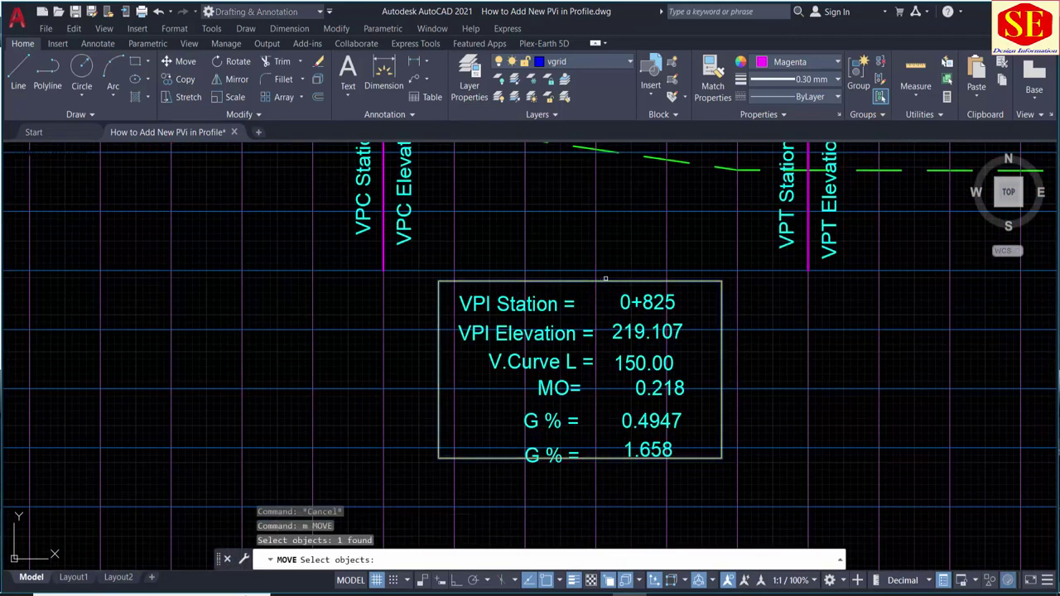
{"action": "key", "text": "Return"}
{"action": "left_click", "coordinate": [630, 239]}
{"action": "left_click", "coordinate": [625, 249]}
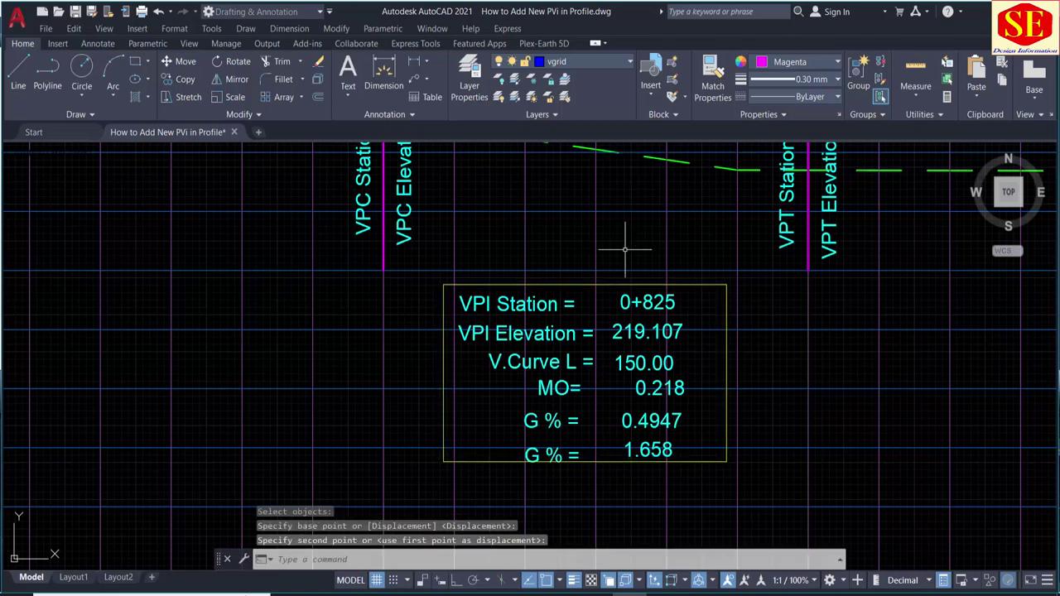
{"action": "key", "text": "Escape"}
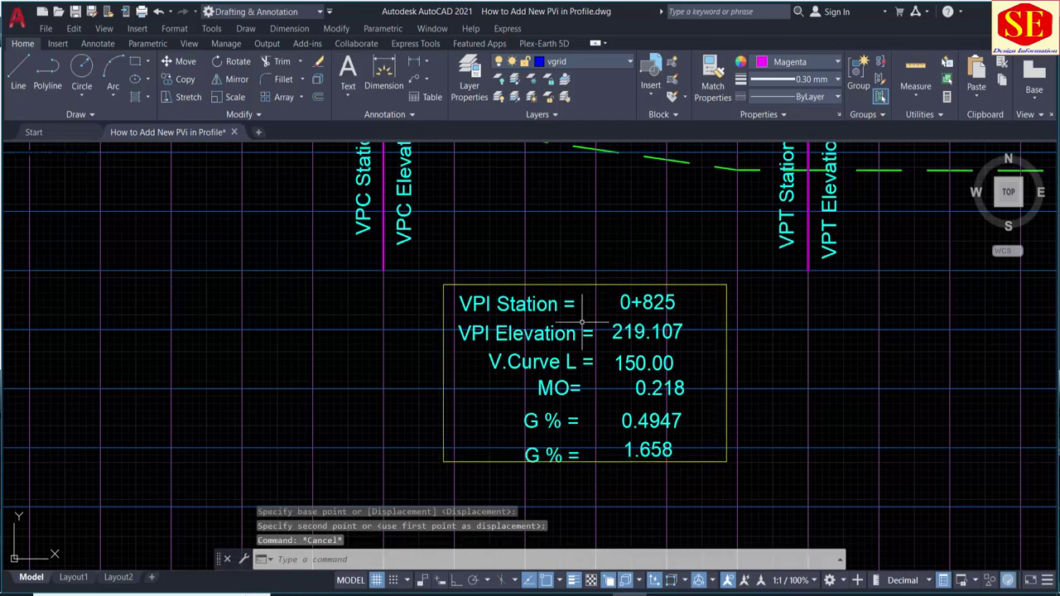
{"action": "middle_click_drag", "start_coordinate": [582, 321], "coordinate": [577, 299]}
{"action": "type", "text": "EXt"}
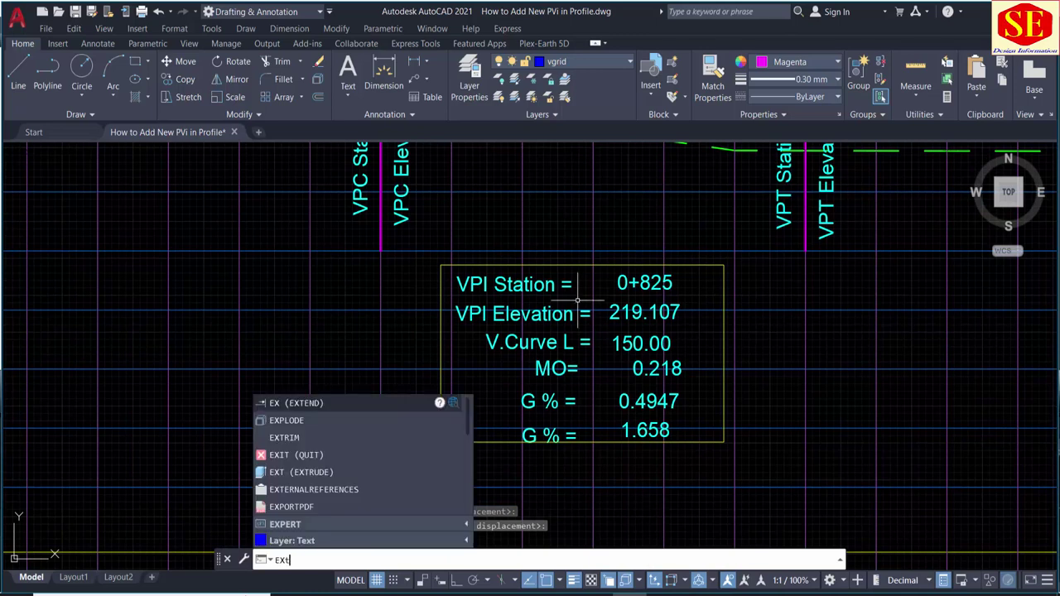
- Trim the grid lines crossing the 0+825 VPI box, using its frame as the cutting edge
{"action": "type", "text": "rim"}
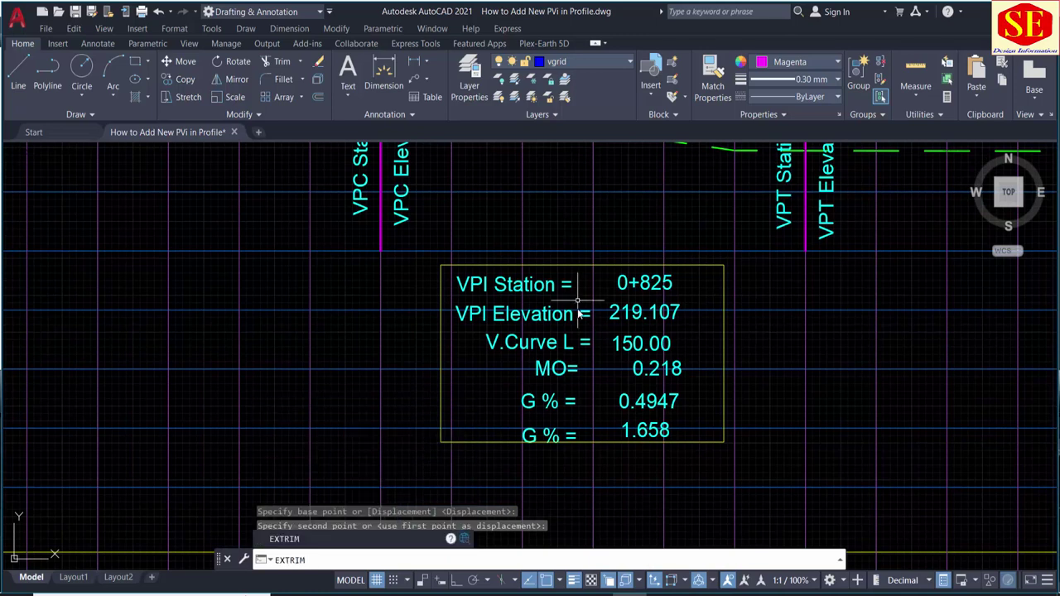
{"action": "key", "text": "Return"}
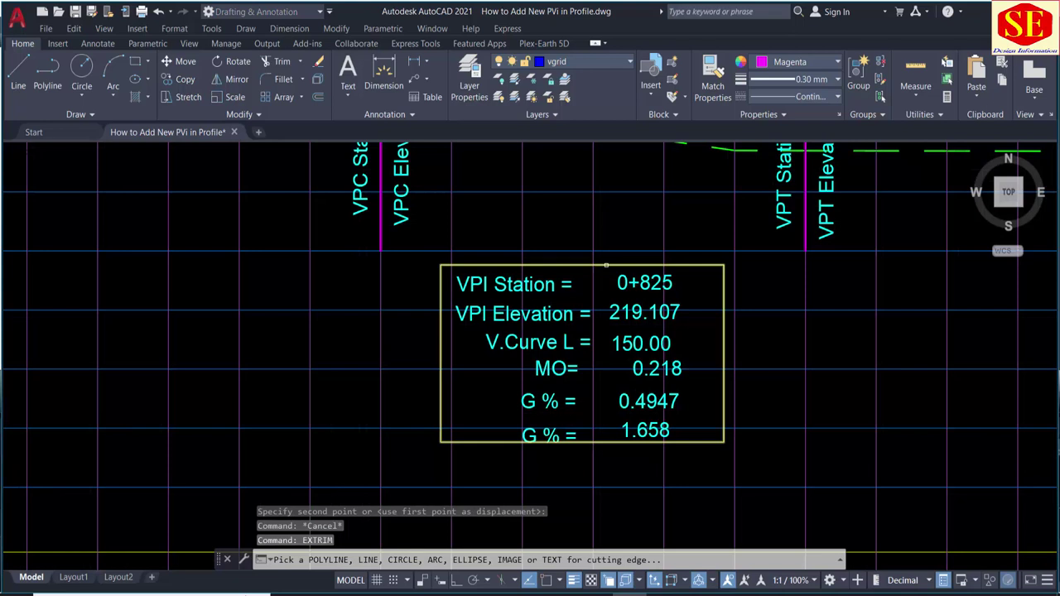
{"action": "left_click", "coordinate": [606, 265]}
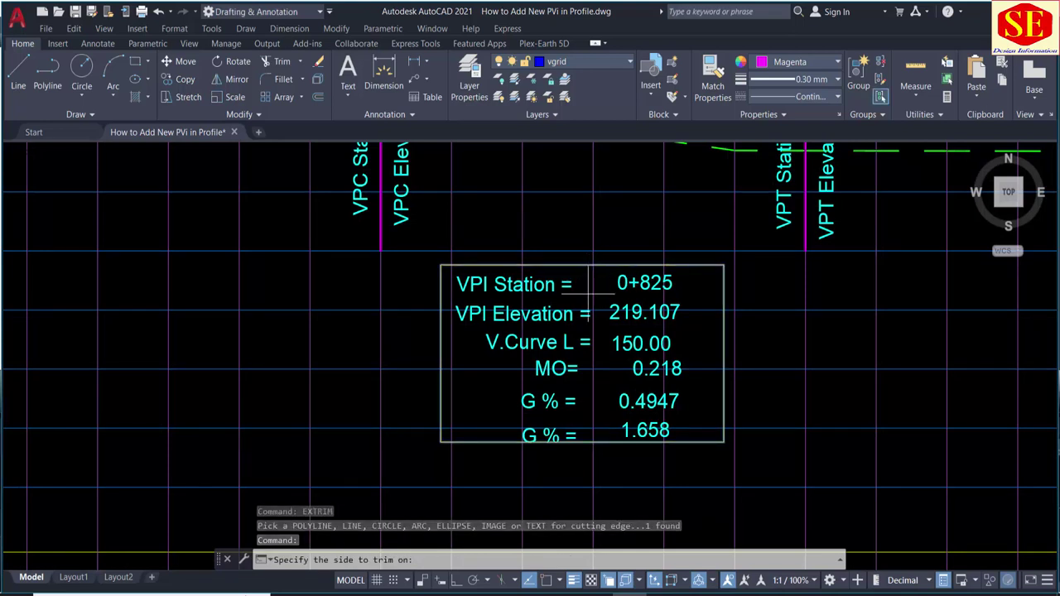
{"action": "scroll", "coordinate": [631, 351], "scroll_direction": "up", "scroll_amount": 3}
{"action": "scroll", "coordinate": [605, 348], "scroll_direction": "down", "scroll_amount": 4}
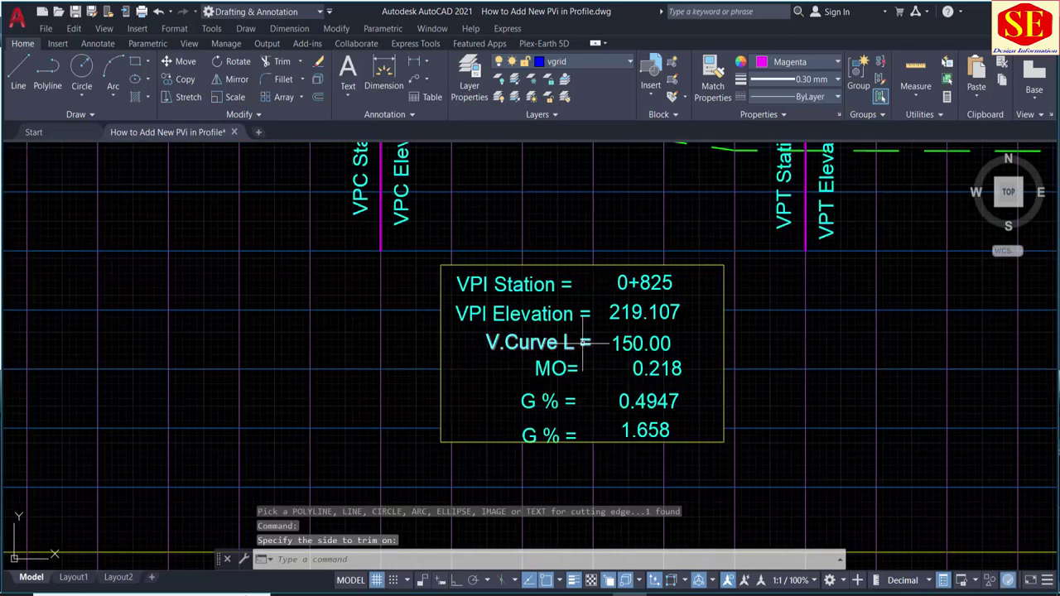
{"action": "scroll", "coordinate": [604, 347], "scroll_direction": "down", "scroll_amount": 1}
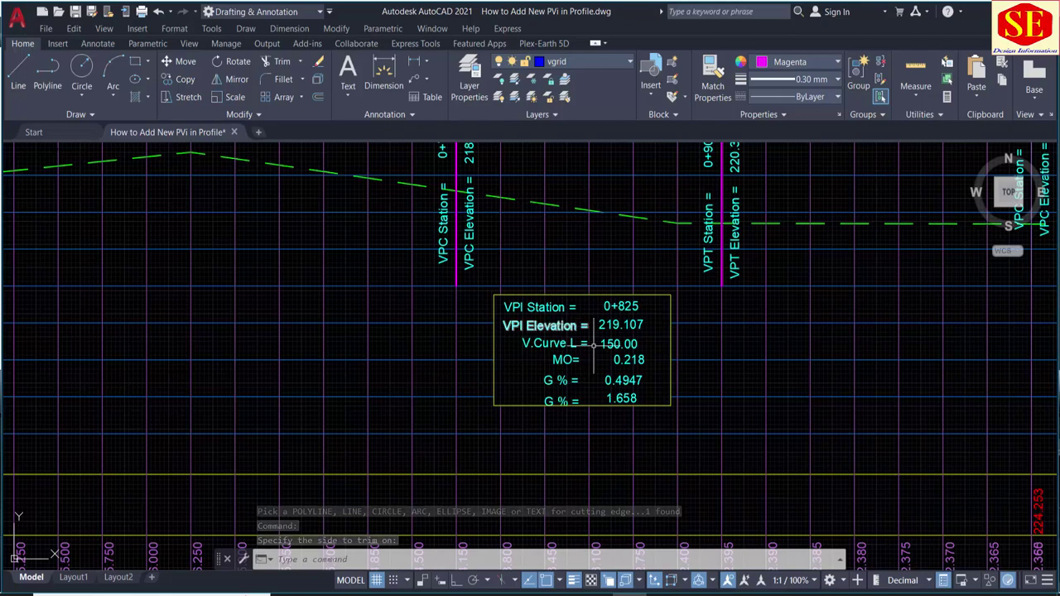
{"action": "scroll", "coordinate": [573, 330], "scroll_direction": "down", "scroll_amount": 2}
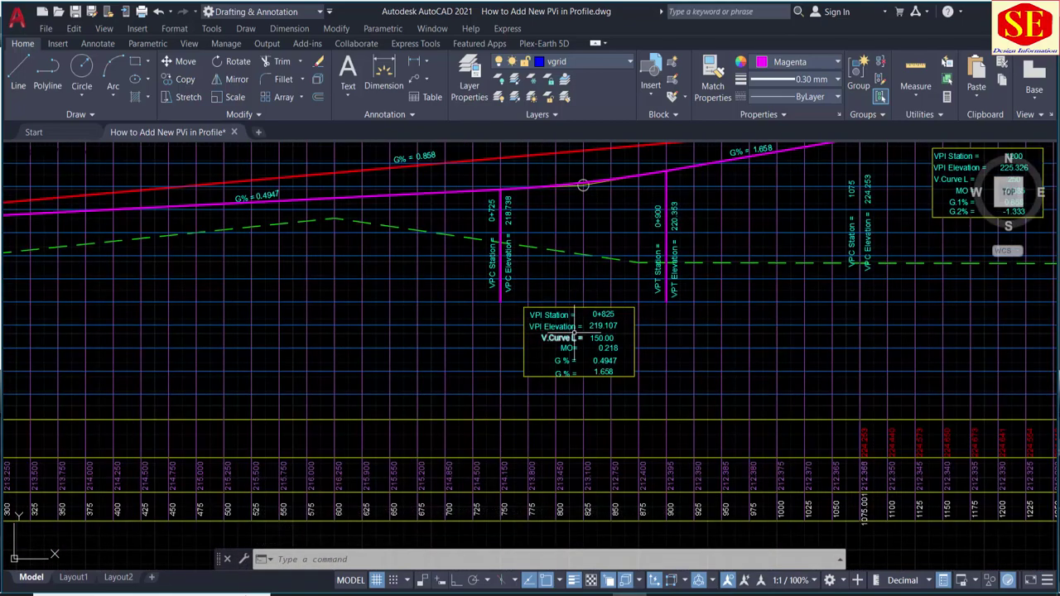
{"action": "middle_click_drag", "start_coordinate": [583, 313], "coordinate": [427, 381]}
{"action": "scroll", "coordinate": [428, 380], "scroll_direction": "up", "scroll_amount": 2}
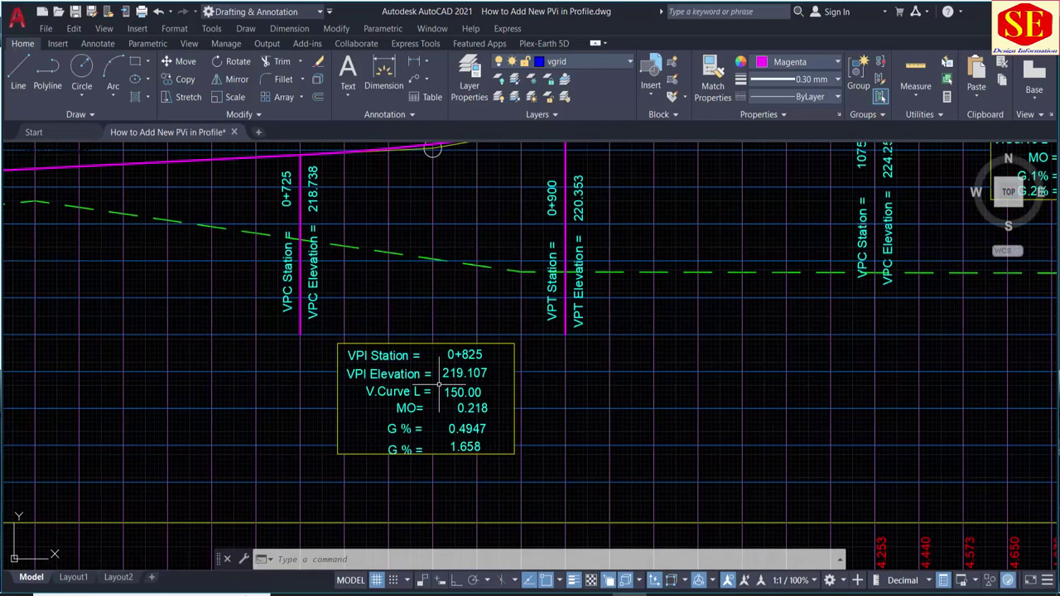
{"action": "scroll", "coordinate": [439, 384], "scroll_direction": "down", "scroll_amount": 3}
{"action": "middle_click_drag", "start_coordinate": [445, 314], "coordinate": [447, 388]}
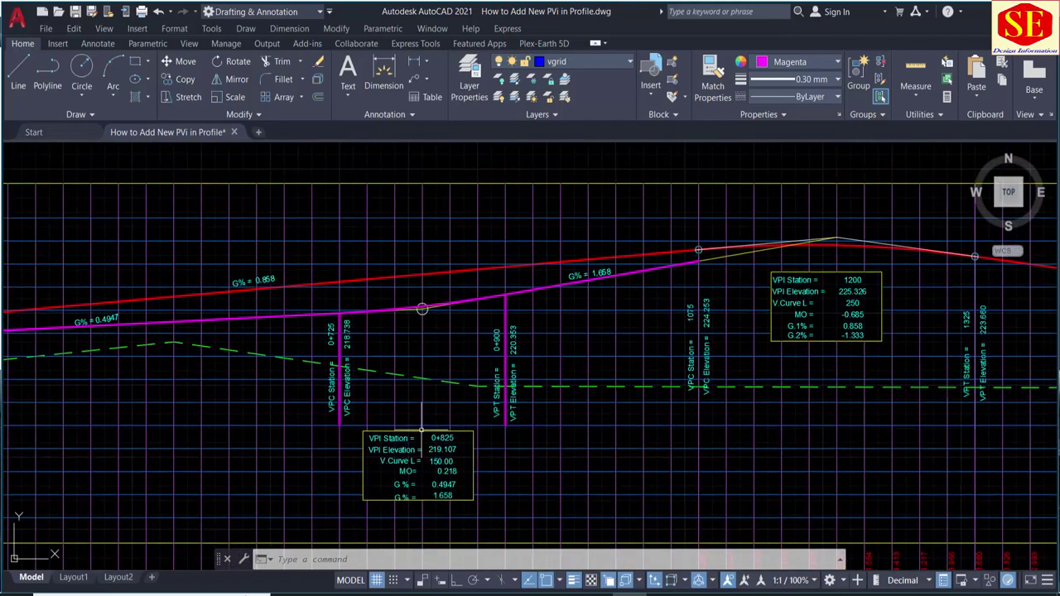
- Pan and zoom to inspect the VPI 1200 curve box, VPT 1325 labels and -1.333 grade
{"action": "middle_click_drag", "start_coordinate": [779, 292], "coordinate": [331, 331]}
{"action": "scroll", "coordinate": [480, 331], "scroll_direction": "up", "scroll_amount": 2}
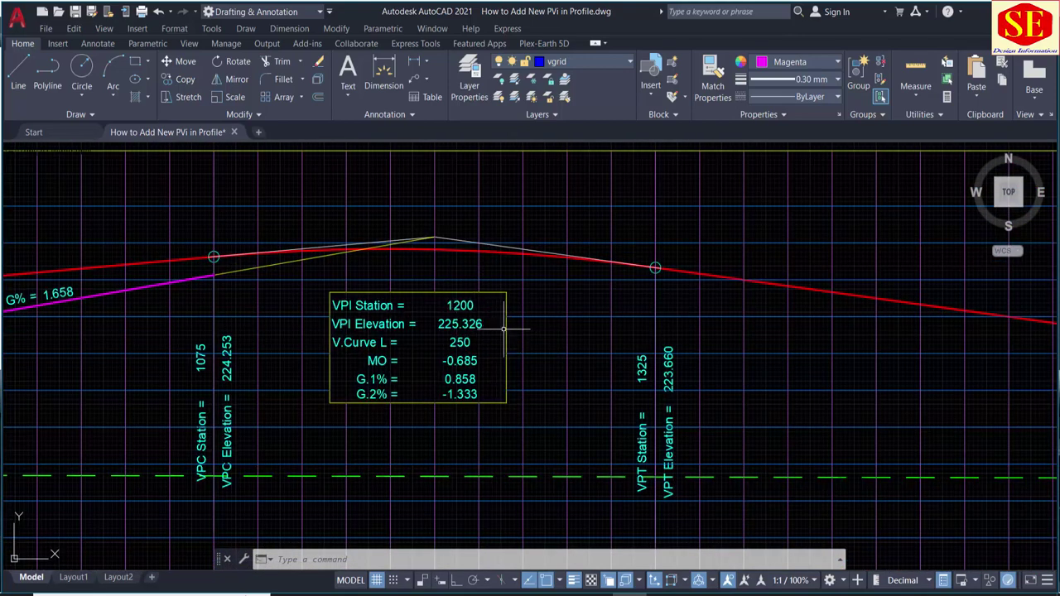
{"action": "scroll", "coordinate": [493, 238], "scroll_direction": "down", "scroll_amount": 2}
{"action": "scroll", "coordinate": [328, 265], "scroll_direction": "up", "scroll_amount": 2}
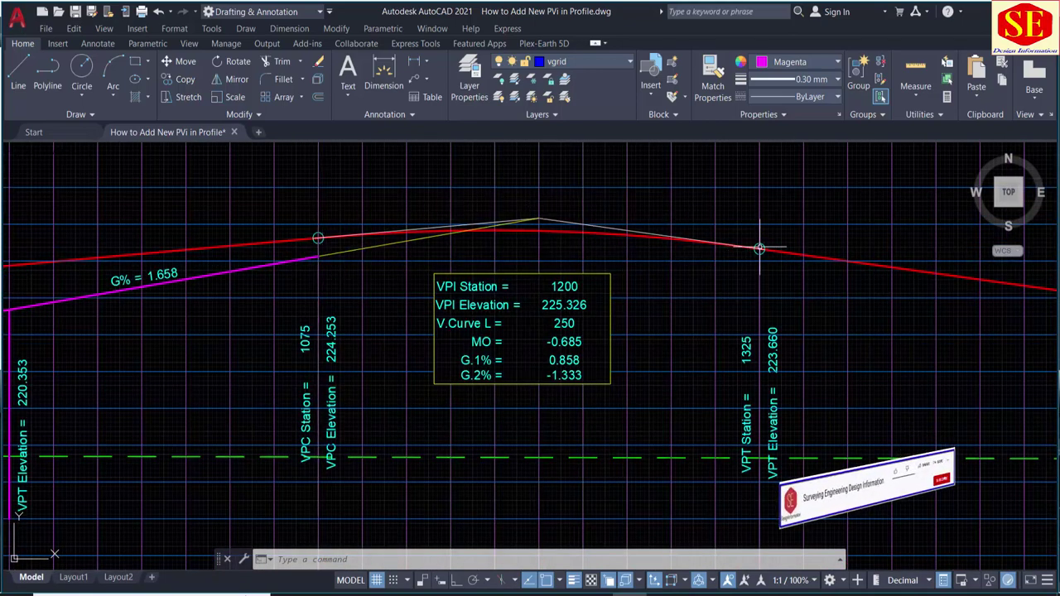
{"action": "middle_click_drag", "start_coordinate": [687, 447], "coordinate": [325, 358]}
{"action": "scroll", "coordinate": [837, 319], "scroll_direction": "down", "scroll_amount": 3}
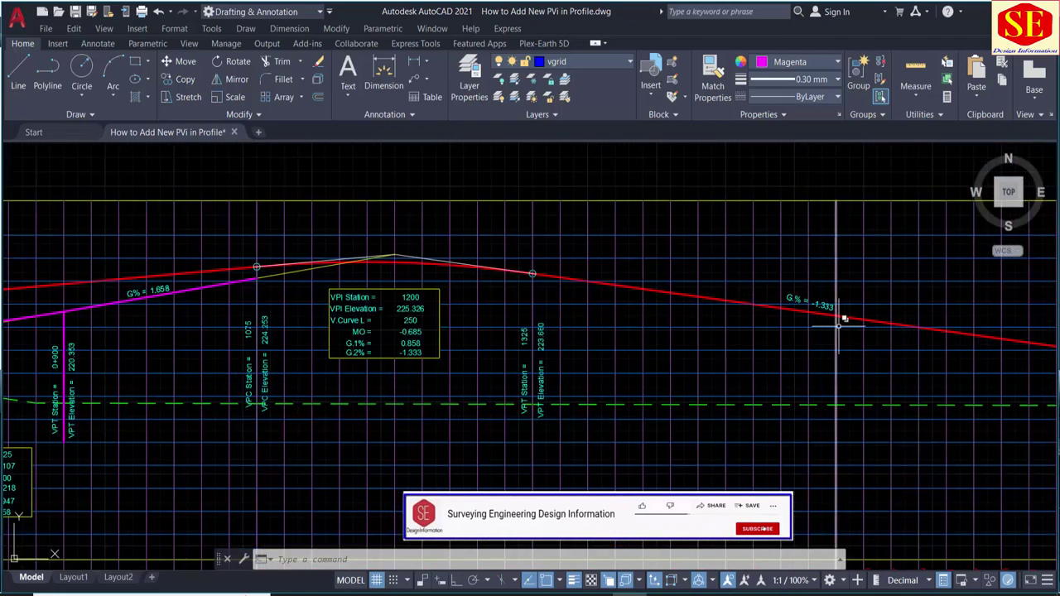
{"action": "scroll", "coordinate": [734, 328], "scroll_direction": "up", "scroll_amount": 1}
{"action": "scroll", "coordinate": [585, 303], "scroll_direction": "up", "scroll_amount": 2}
{"action": "scroll", "coordinate": [548, 242], "scroll_direction": "up", "scroll_amount": 2}
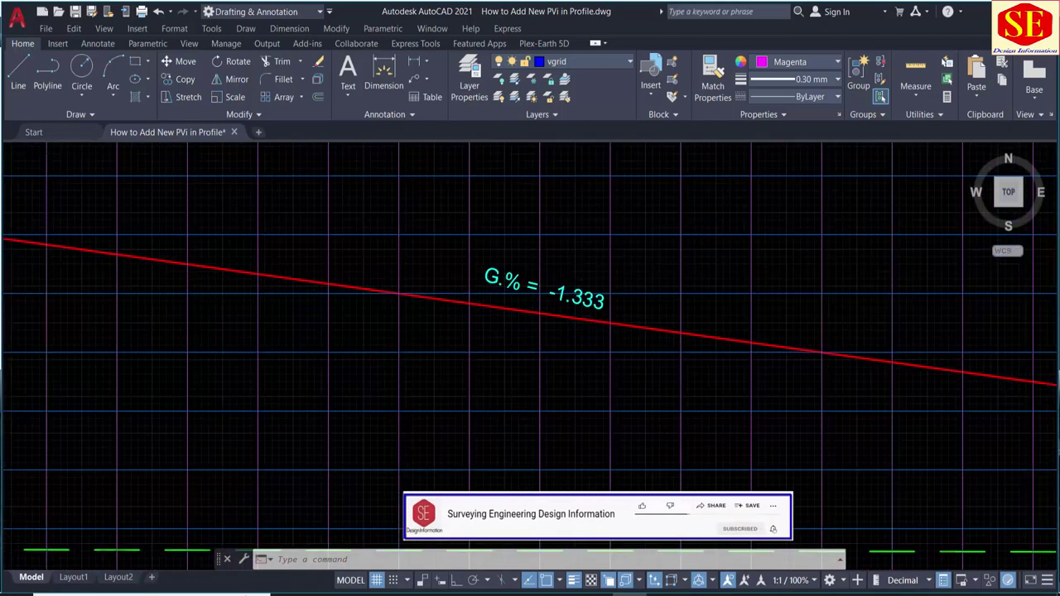
{"action": "scroll", "coordinate": [548, 242], "scroll_direction": "down", "scroll_amount": 3}
{"action": "middle_click_drag", "start_coordinate": [103, 304], "coordinate": [493, 327]}
{"action": "scroll", "coordinate": [492, 328], "scroll_direction": "up", "scroll_amount": 2}
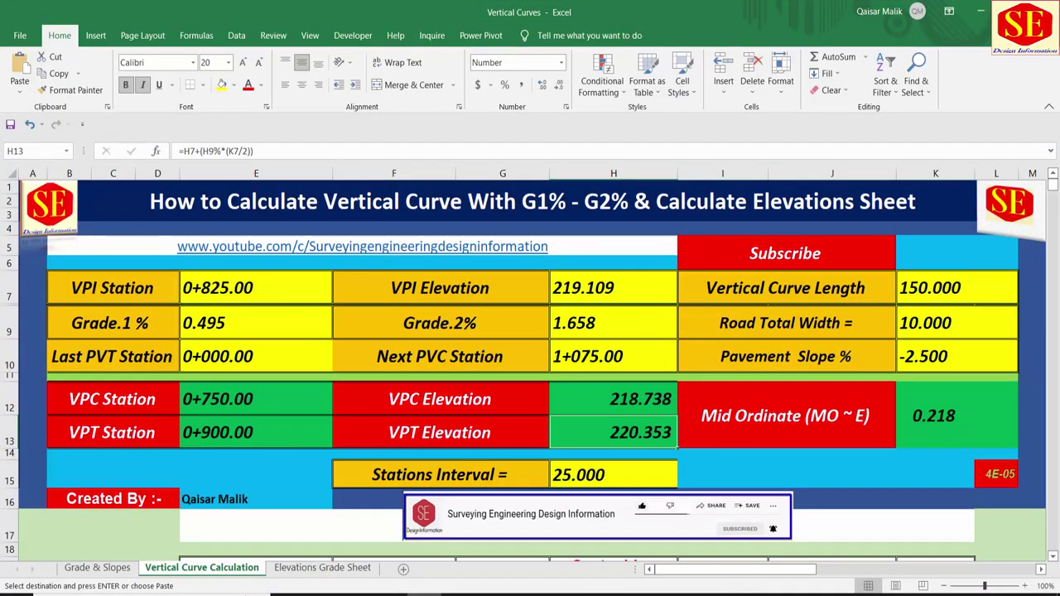
- Enter VPI station 1+200.00 and VPI elevation 225.326 in the workbook
{"action": "scroll", "coordinate": [848, 363], "scroll_direction": "down", "scroll_amount": 2}
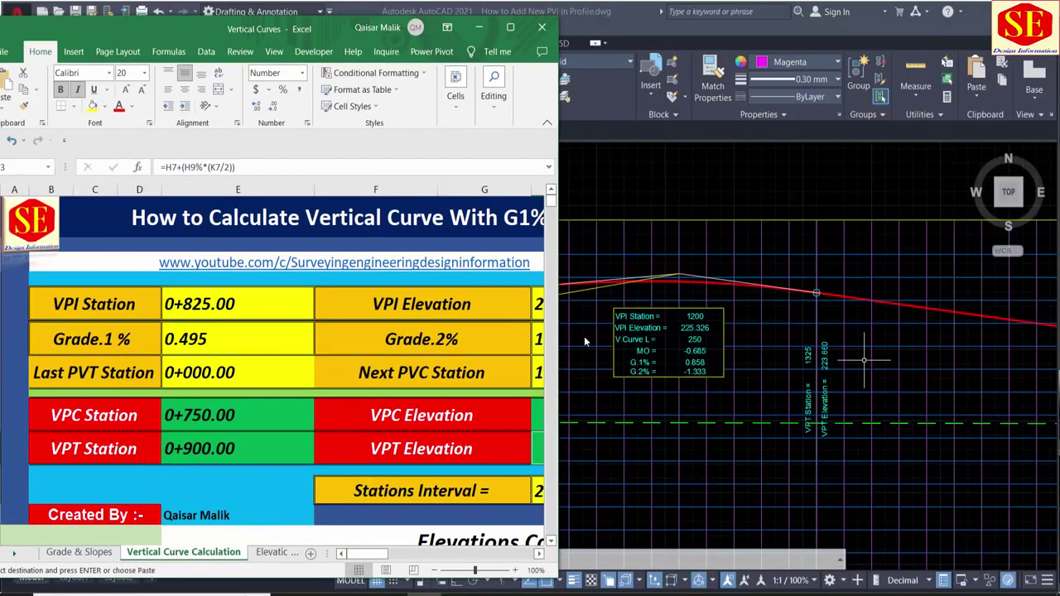
{"action": "scroll", "coordinate": [594, 321], "scroll_direction": "up", "scroll_amount": 4}
{"action": "left_click", "coordinate": [253, 319]}
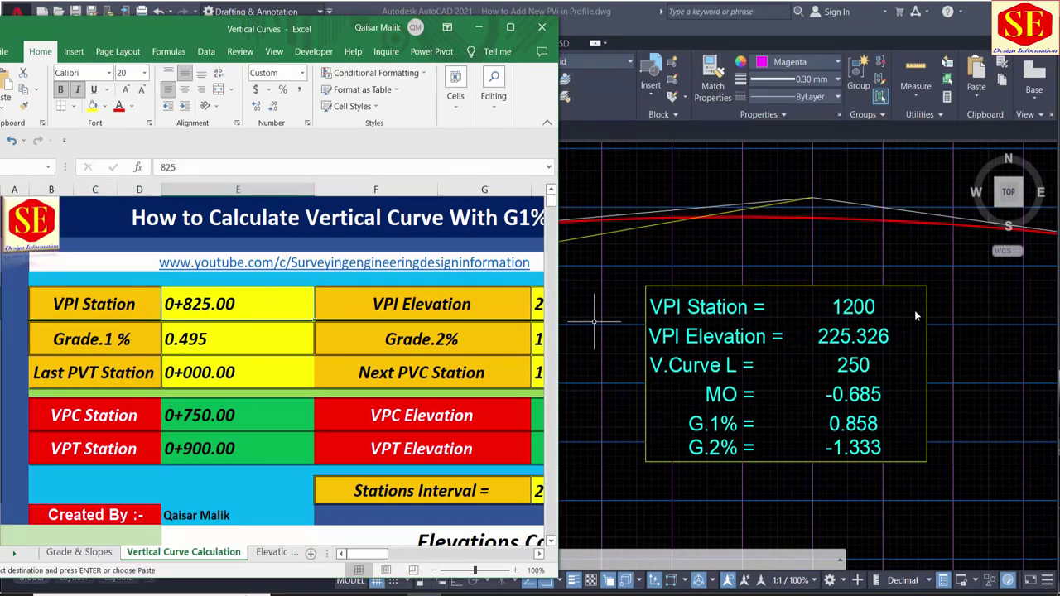
{"action": "type", "text": "12"}
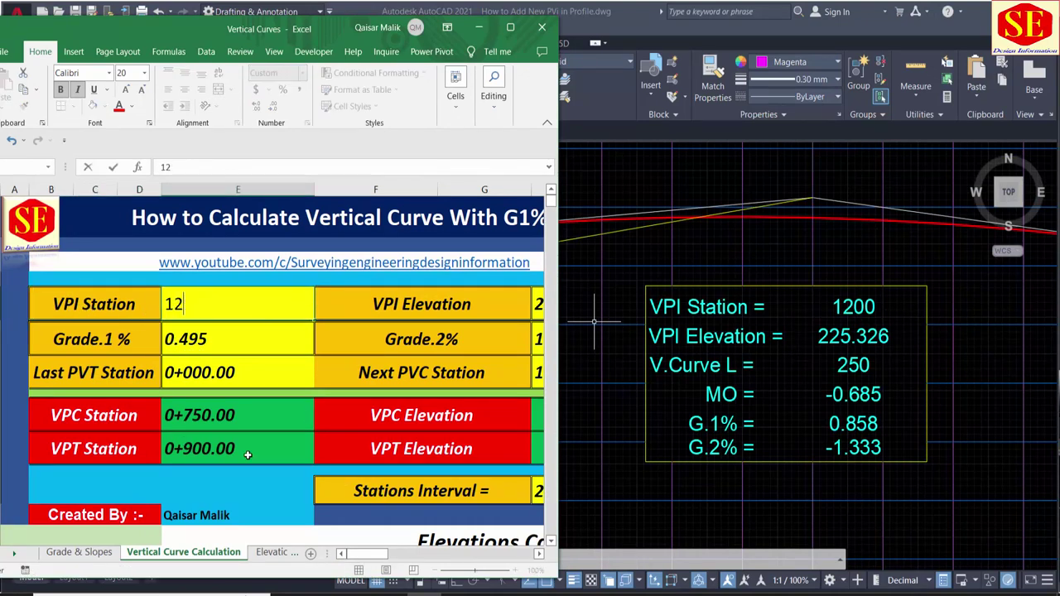
{"action": "key", "text": "Return"}
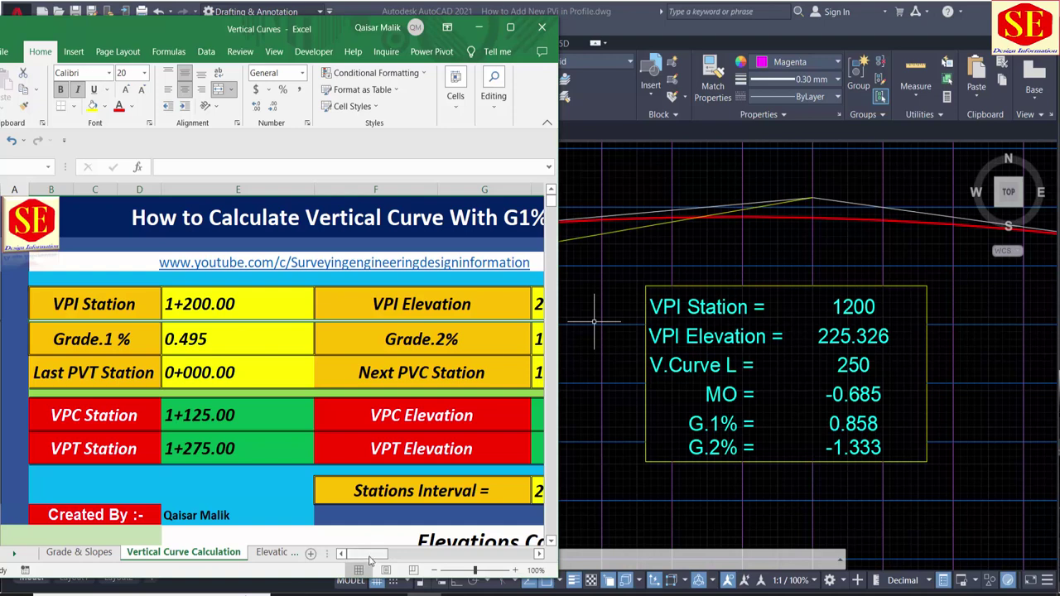
{"action": "left_click_drag", "start_coordinate": [370, 561], "coordinate": [391, 561]}
{"action": "left_click", "coordinate": [478, 304]}
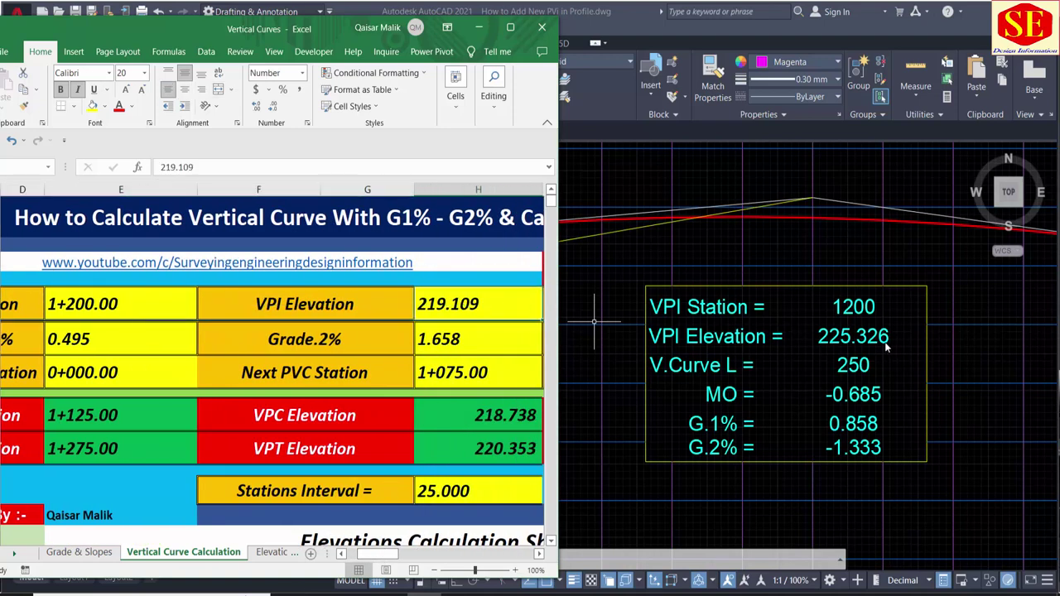
{"action": "type", "text": "225.326"}
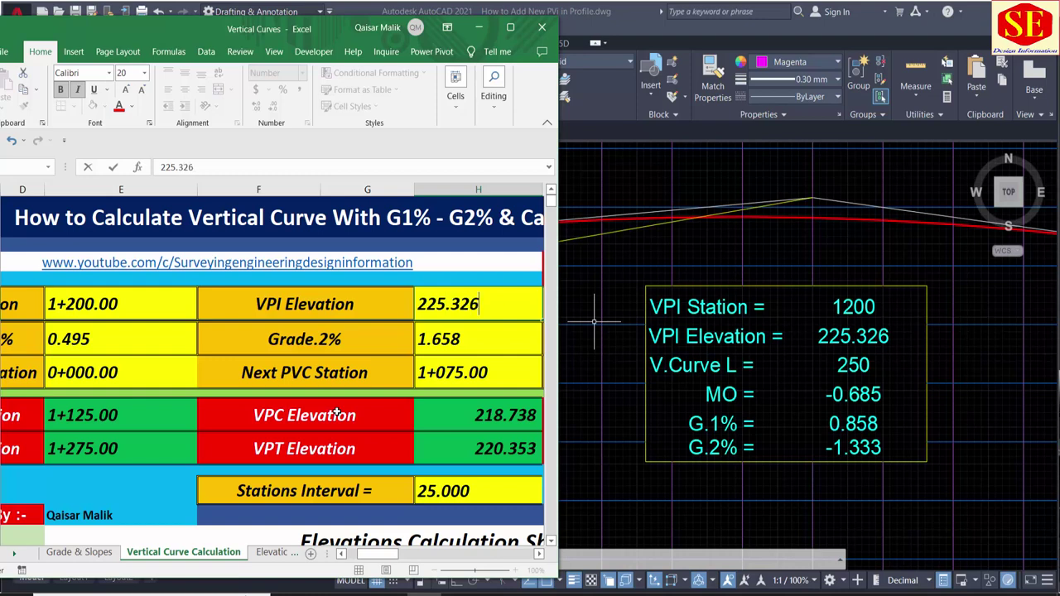
{"action": "key", "text": "Return"}
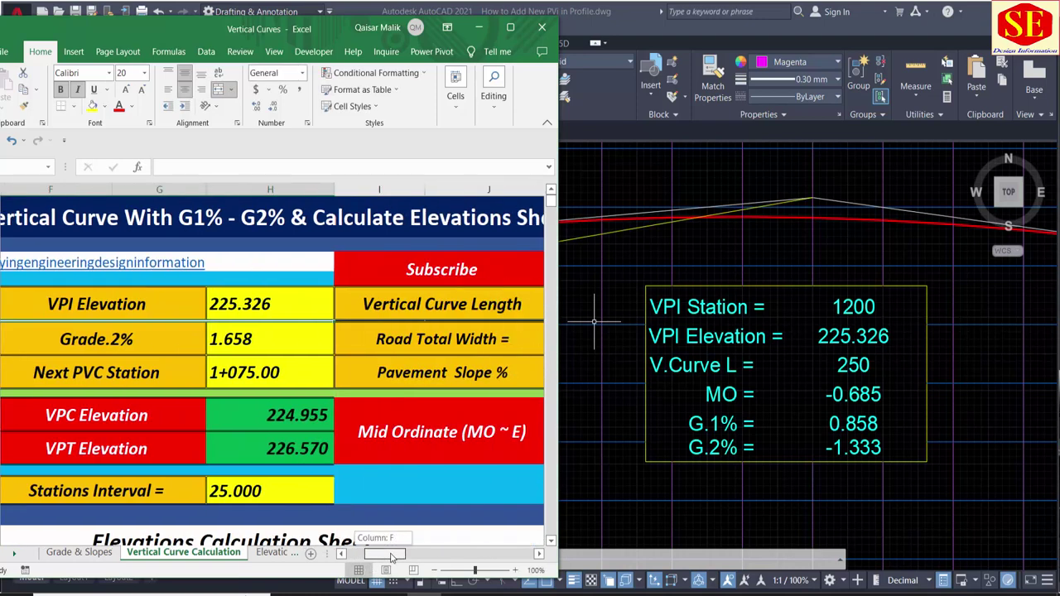
{"action": "left_click_drag", "start_coordinate": [377, 553], "coordinate": [391, 553]}
- Set the vertical curve length to 250, then check the grades in the drawing
{"action": "left_click", "coordinate": [405, 315]}
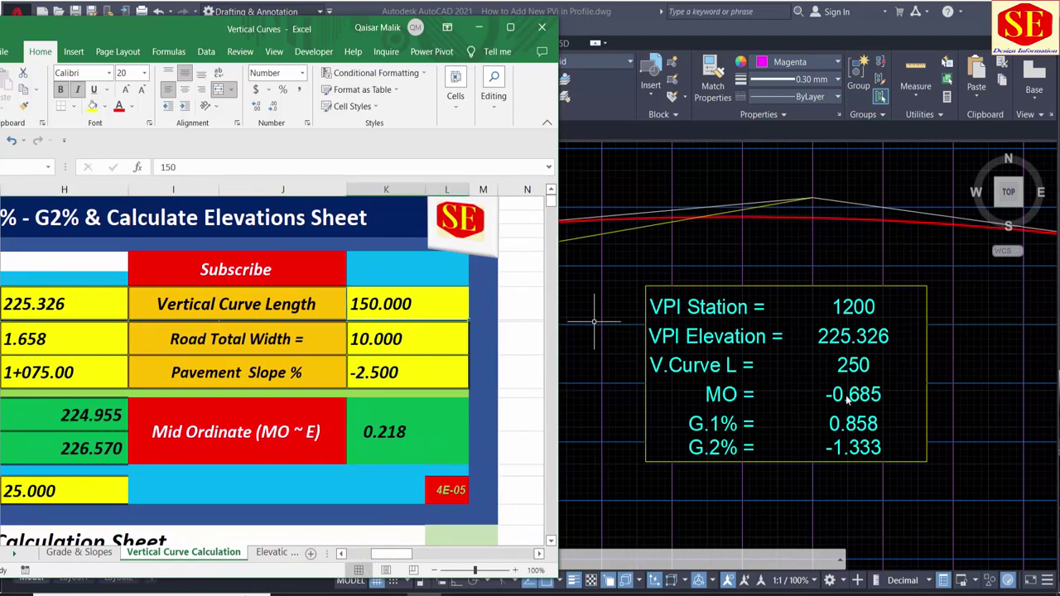
{"action": "type", "text": "250"}
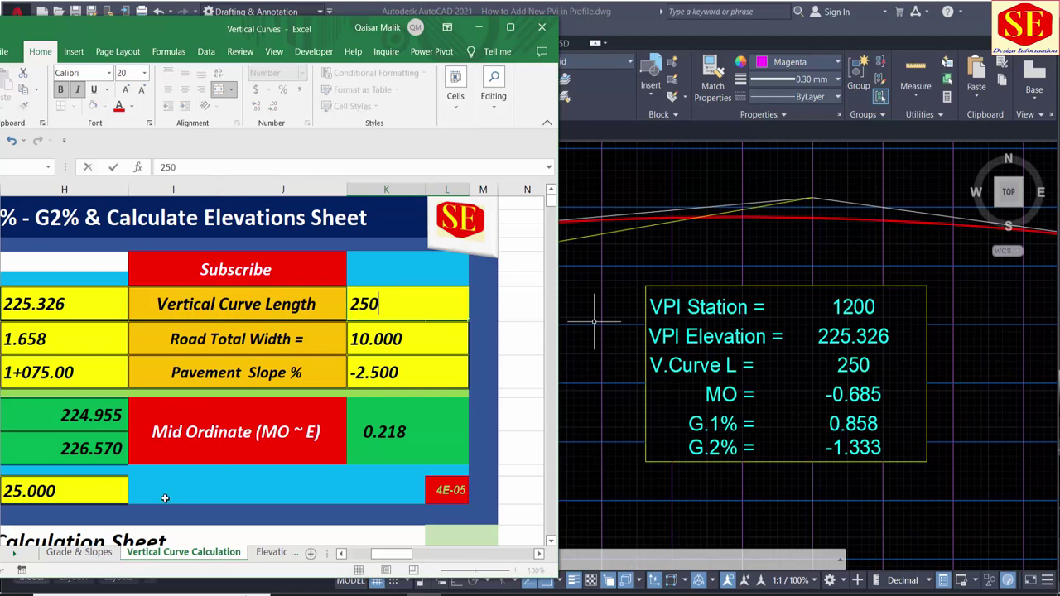
{"action": "key", "text": "Return"}
{"action": "left_click_drag", "start_coordinate": [377, 557], "coordinate": [358, 562]}
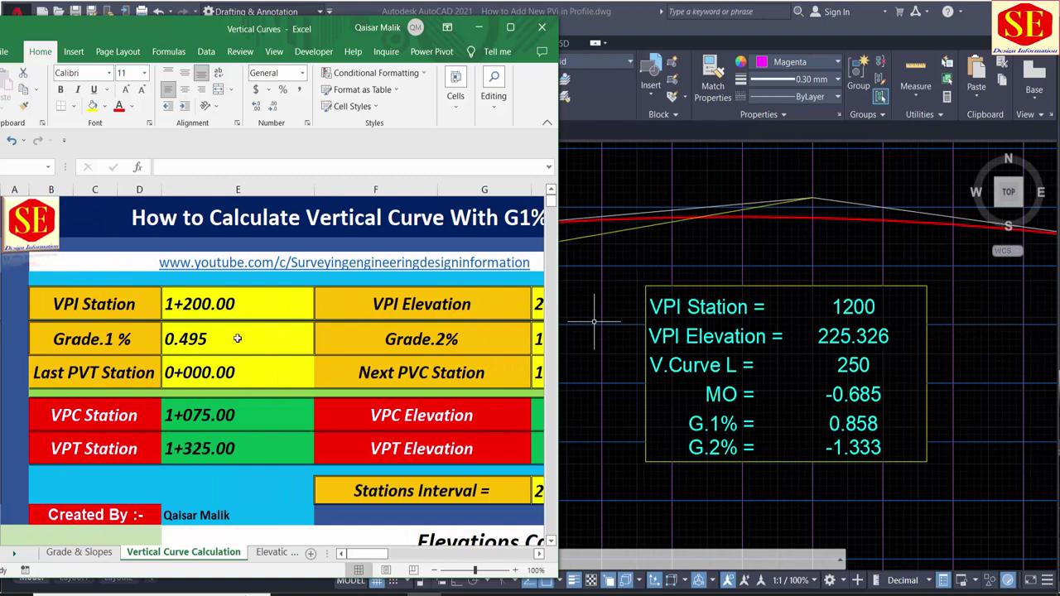
{"action": "left_click", "coordinate": [249, 347]}
{"action": "left_click", "coordinate": [704, 195]}
- Back in the Vertical Curves workbook, set Grade.1 % to 1.658
{"action": "scroll", "coordinate": [563, 249], "scroll_direction": "down", "scroll_amount": 2}
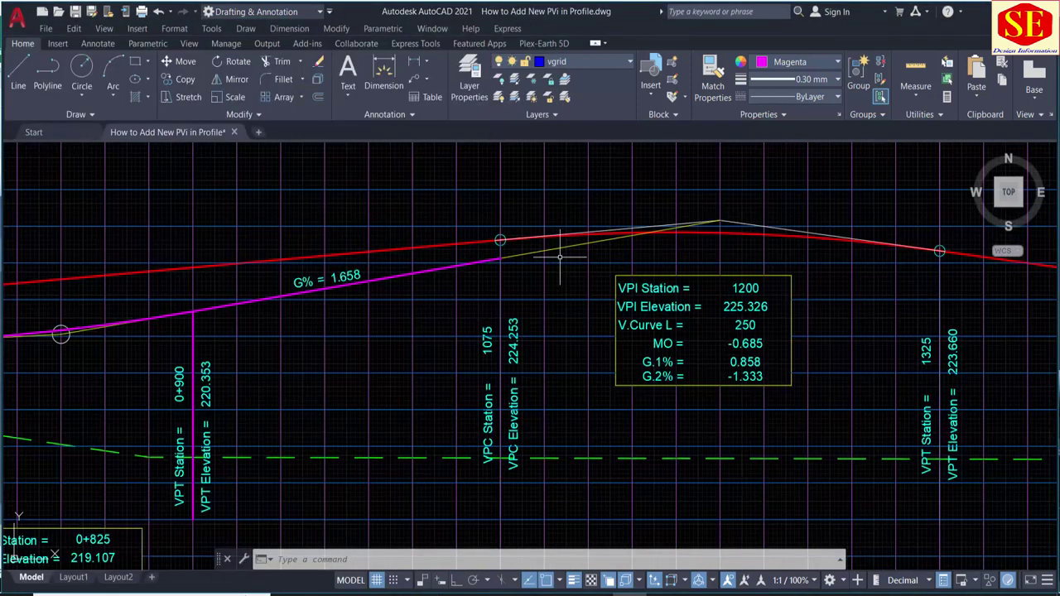
{"action": "scroll", "coordinate": [340, 277], "scroll_direction": "up", "scroll_amount": 5}
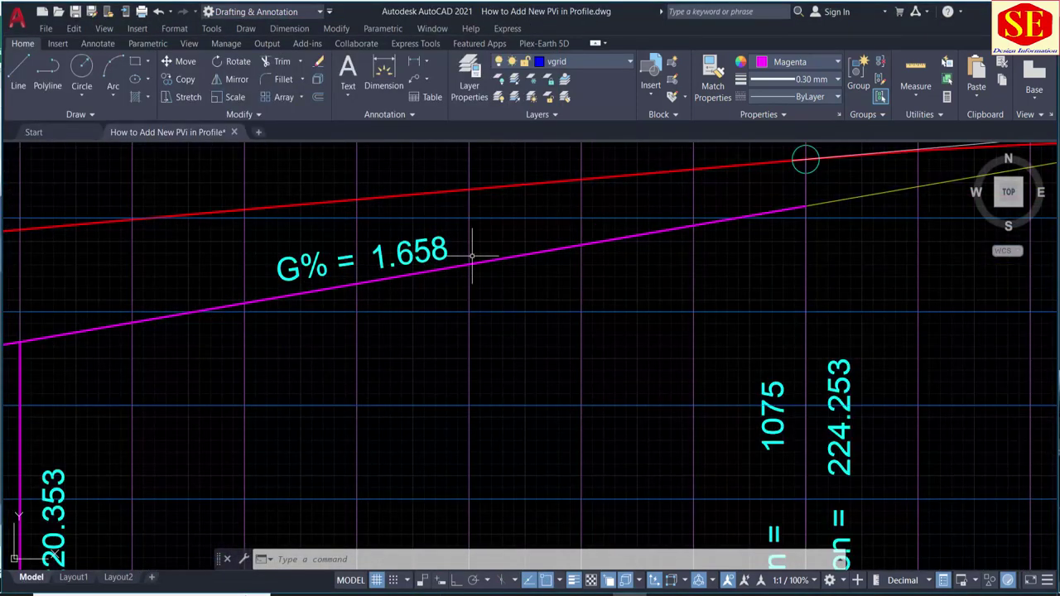
{"action": "left_click", "coordinate": [428, 594]}
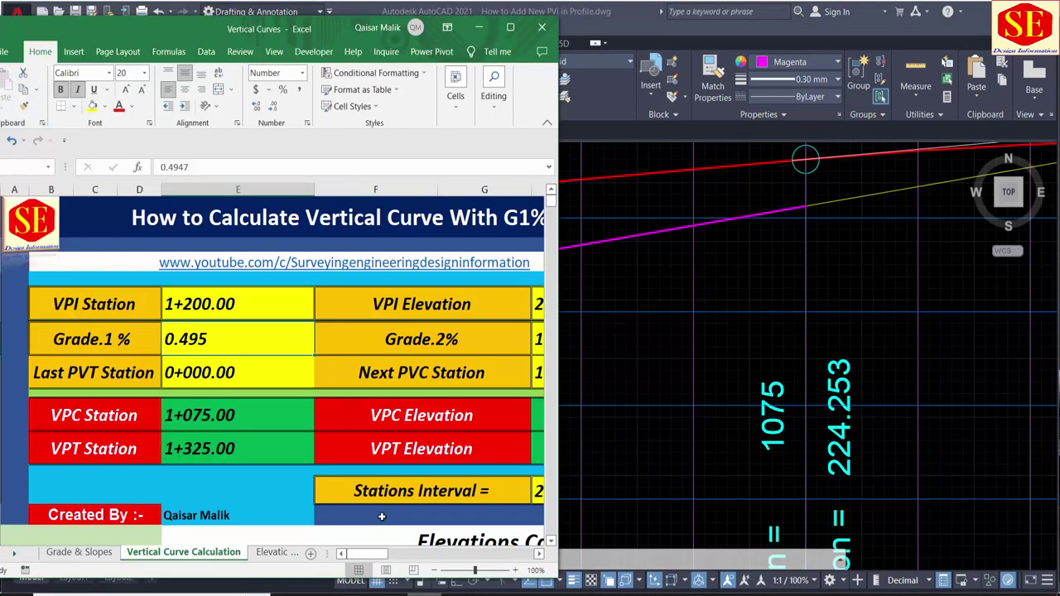
{"action": "double_click", "coordinate": [233, 347]}
{"action": "type", "text": "1.658"}
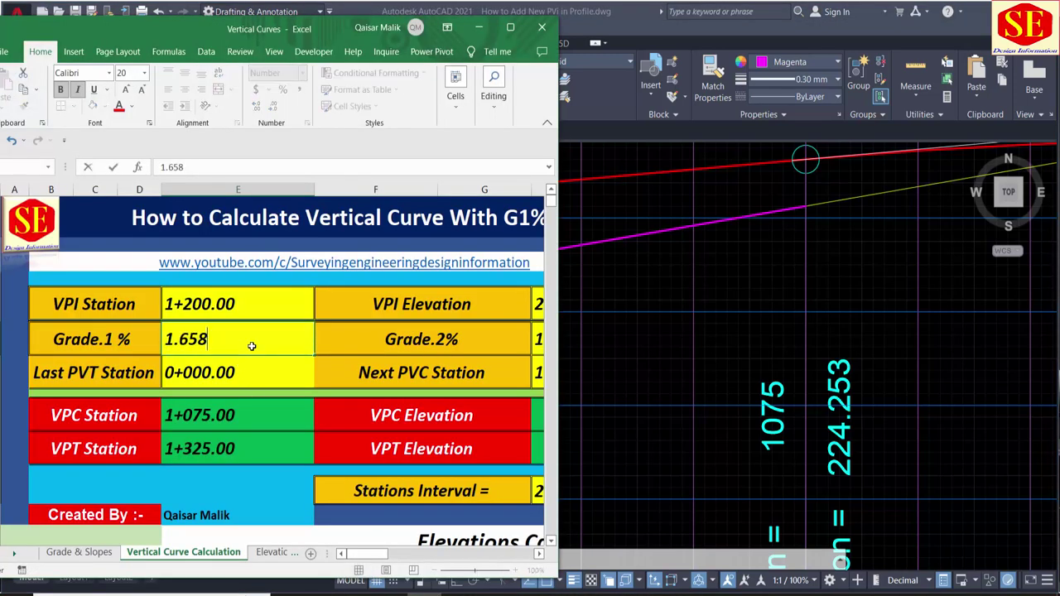
{"action": "key", "text": "Return"}
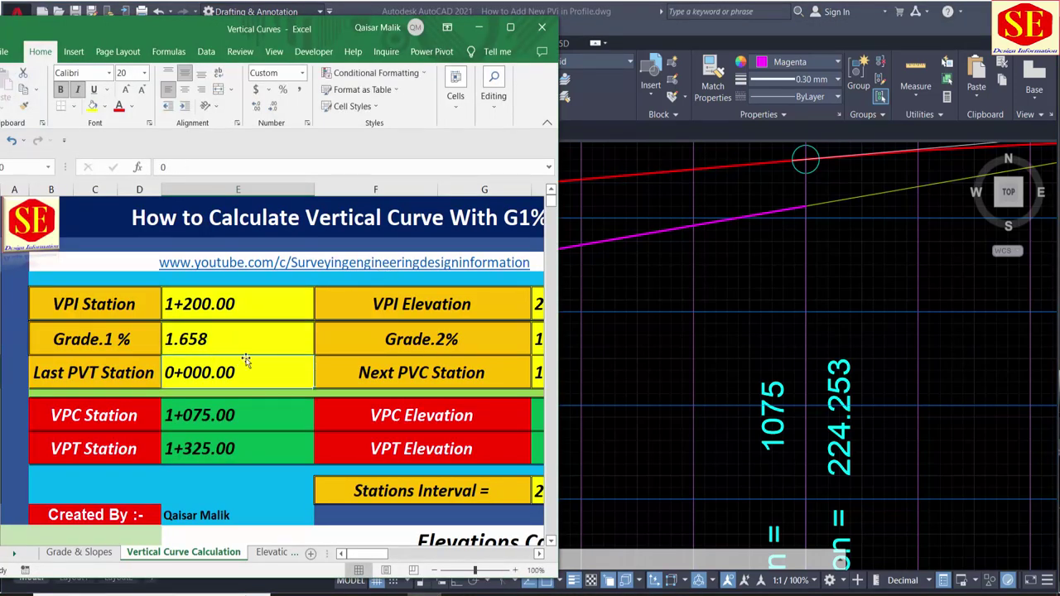
{"action": "left_click_drag", "start_coordinate": [368, 555], "coordinate": [382, 555]}
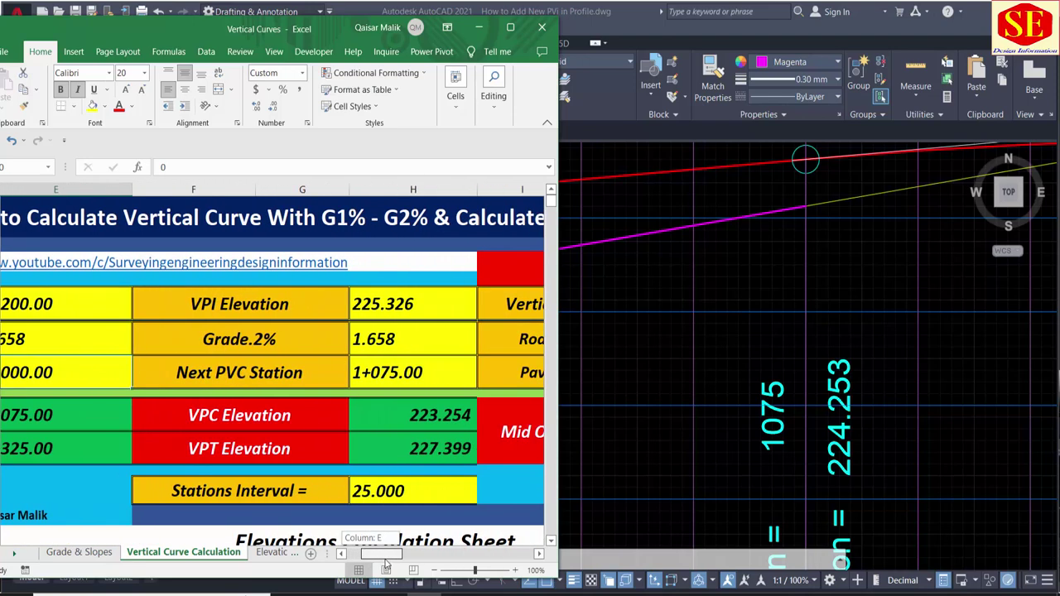
- Set Grade.2% to -1.333 and maximize the workbook window
{"action": "left_click", "coordinate": [397, 341]}
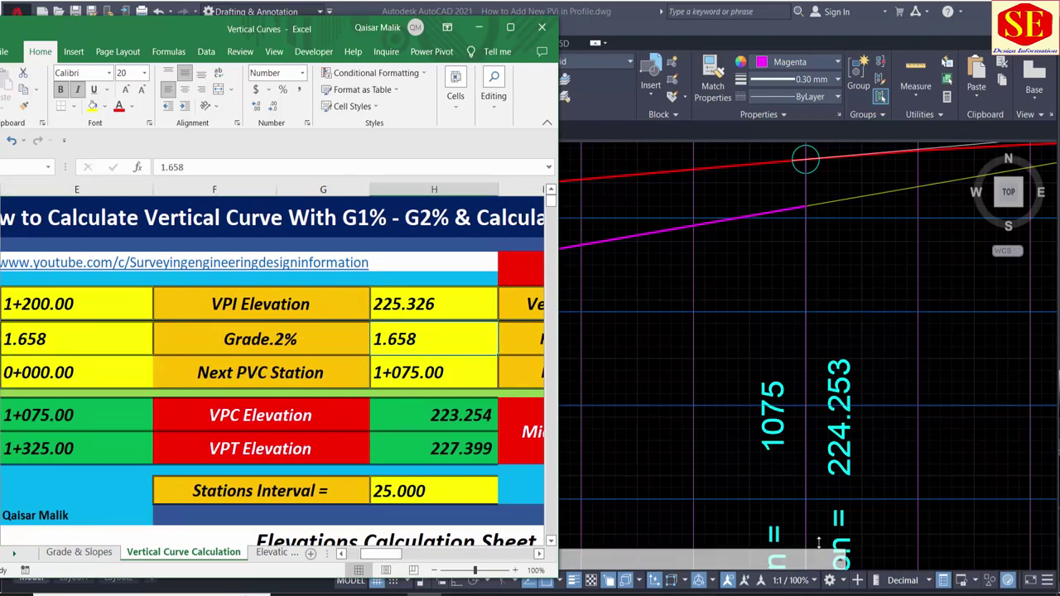
{"action": "scroll", "coordinate": [781, 390], "scroll_direction": "down", "scroll_amount": 5}
{"action": "scroll", "coordinate": [828, 397], "scroll_direction": "down", "scroll_amount": 3}
{"action": "scroll", "coordinate": [895, 332], "scroll_direction": "up", "scroll_amount": 5}
{"action": "scroll", "coordinate": [895, 331], "scroll_direction": "up", "scroll_amount": 3}
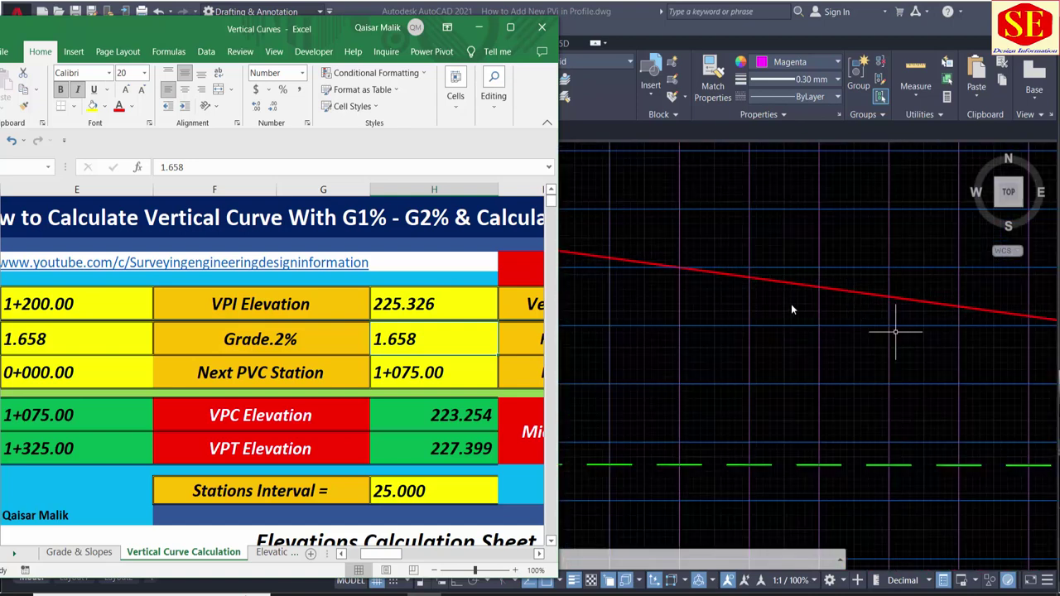
{"action": "scroll", "coordinate": [791, 309], "scroll_direction": "down", "scroll_amount": 3}
{"action": "scroll", "coordinate": [759, 300], "scroll_direction": "up", "scroll_amount": 4}
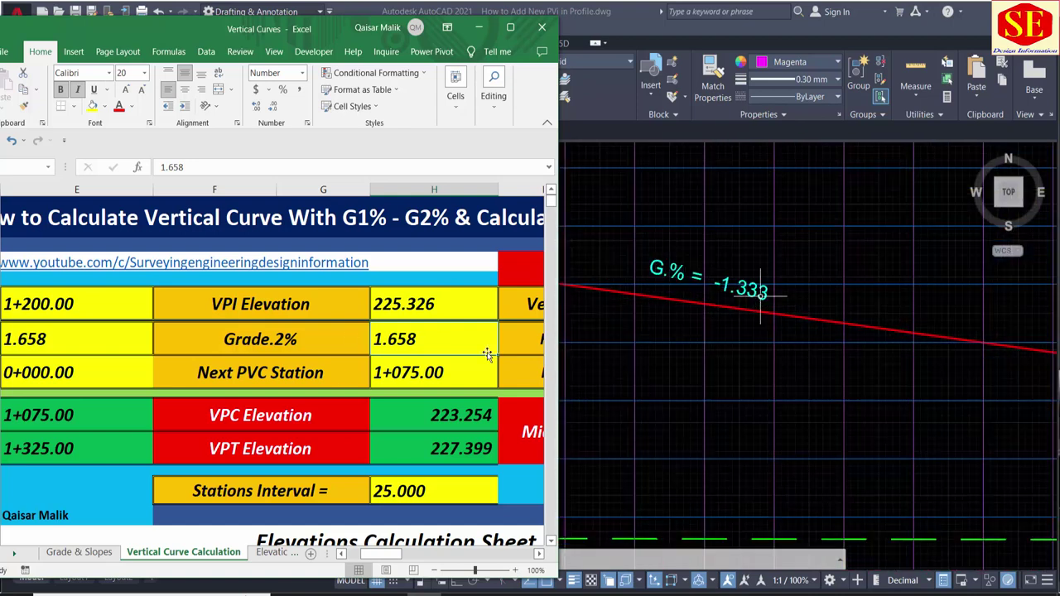
{"action": "type", "text": "-1.333"}
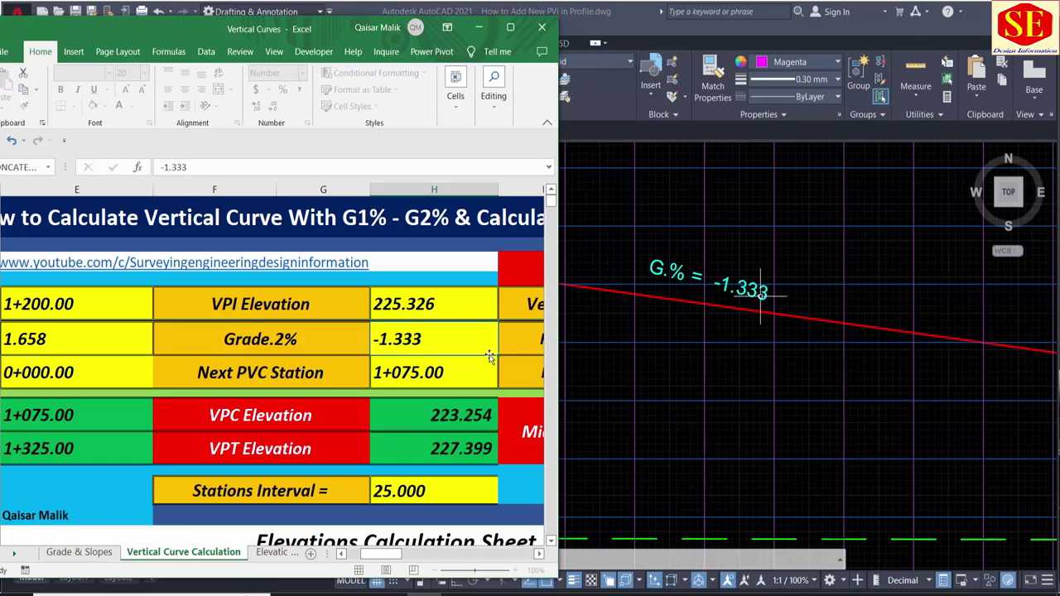
{"action": "key", "text": "Return"}
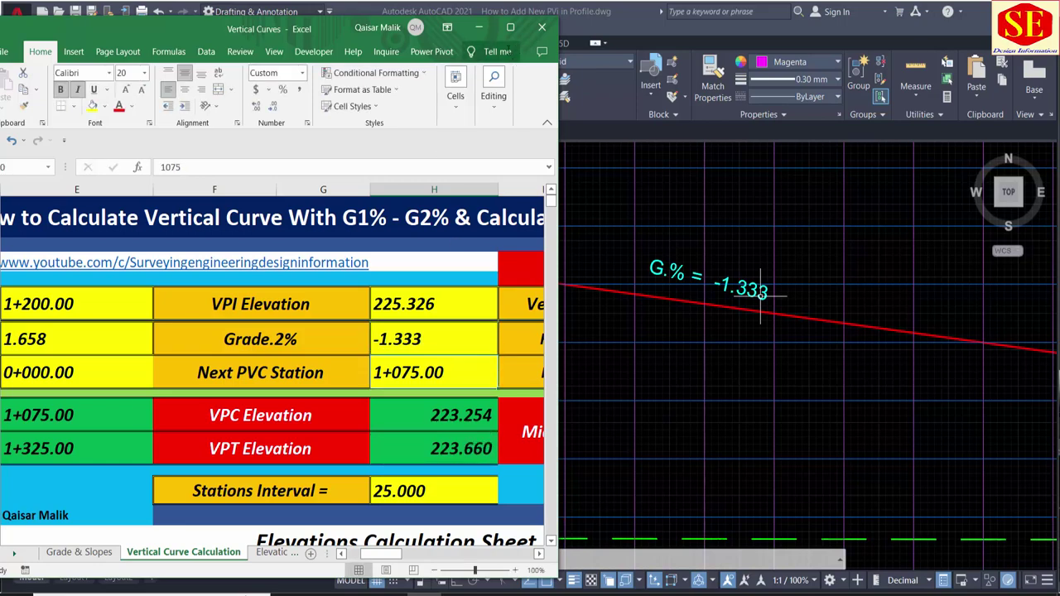
{"action": "left_click_drag", "start_coordinate": [452, 31], "coordinate": [515, 43]}
{"action": "left_click", "coordinate": [513, 41]}
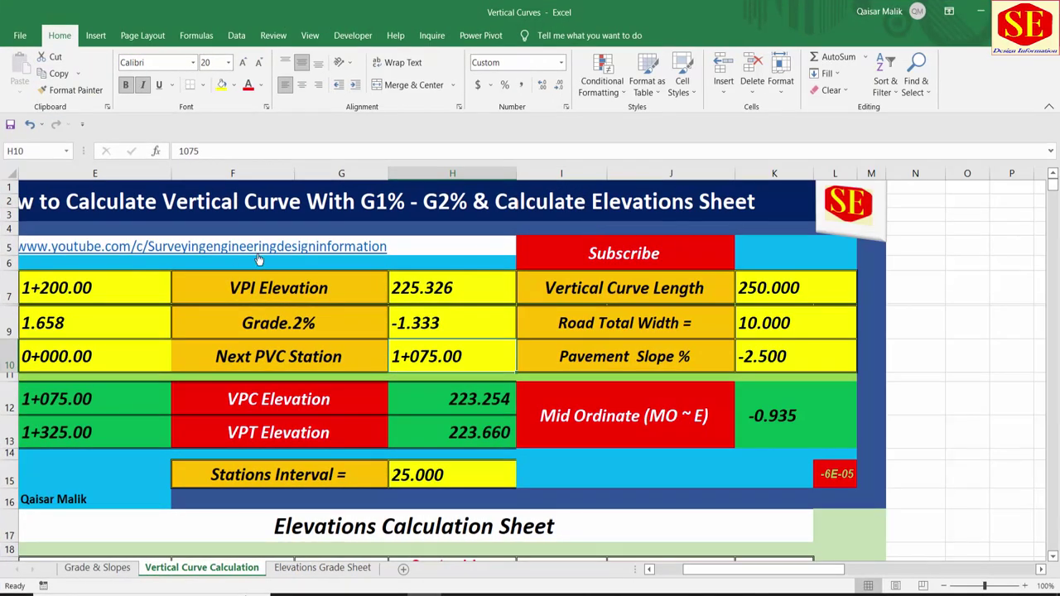
- Compare the workbook's VPC Station calculation with the VPC label (1075) in the AutoCAD profile
{"action": "scroll", "coordinate": [440, 315], "scroll_direction": "down", "scroll_amount": 1}
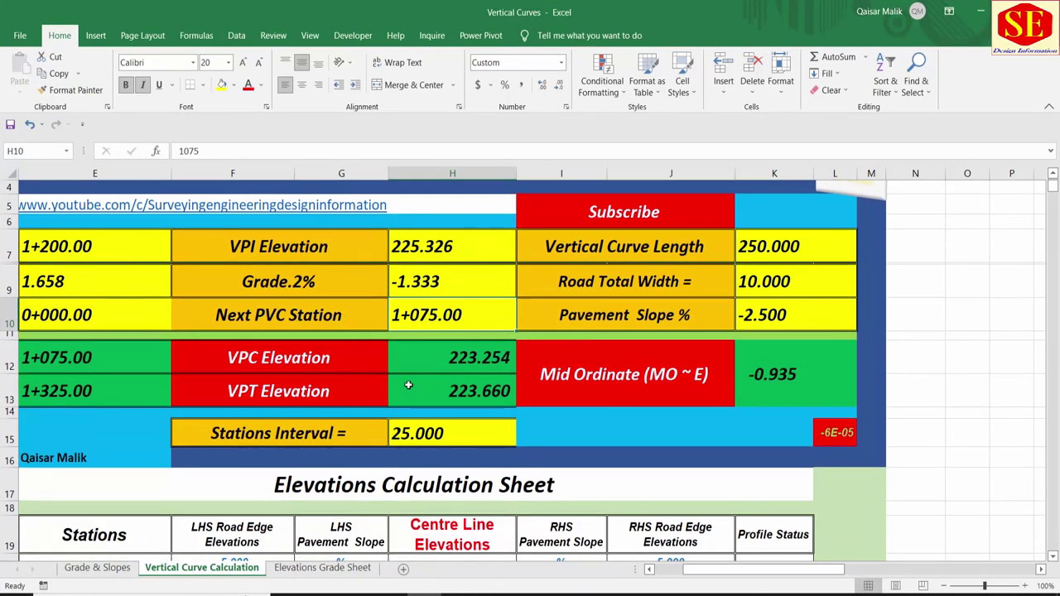
{"action": "left_click_drag", "start_coordinate": [700, 569], "coordinate": [670, 569]}
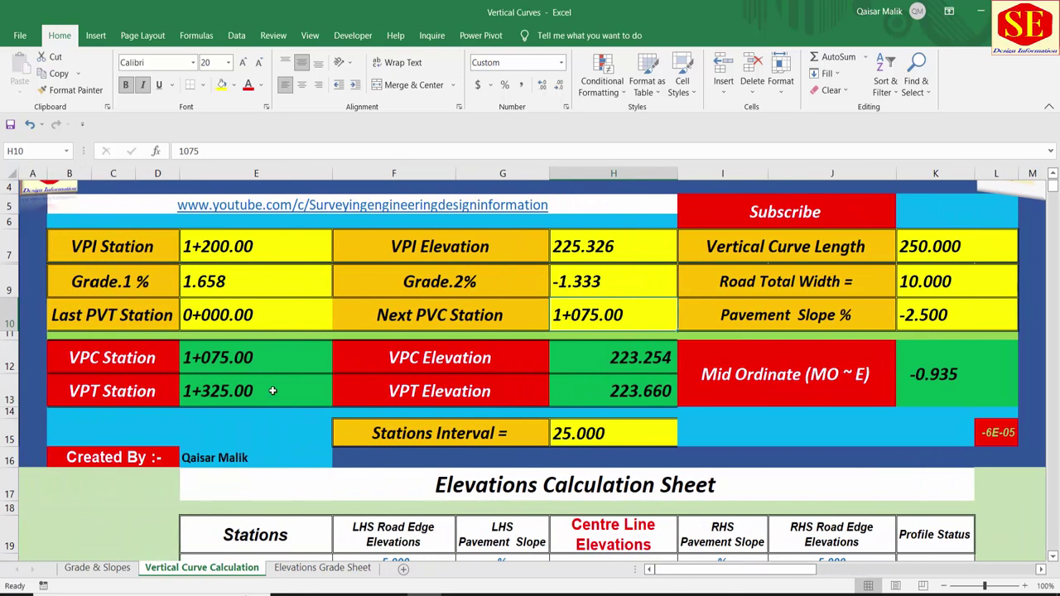
{"action": "left_click", "coordinate": [216, 362]}
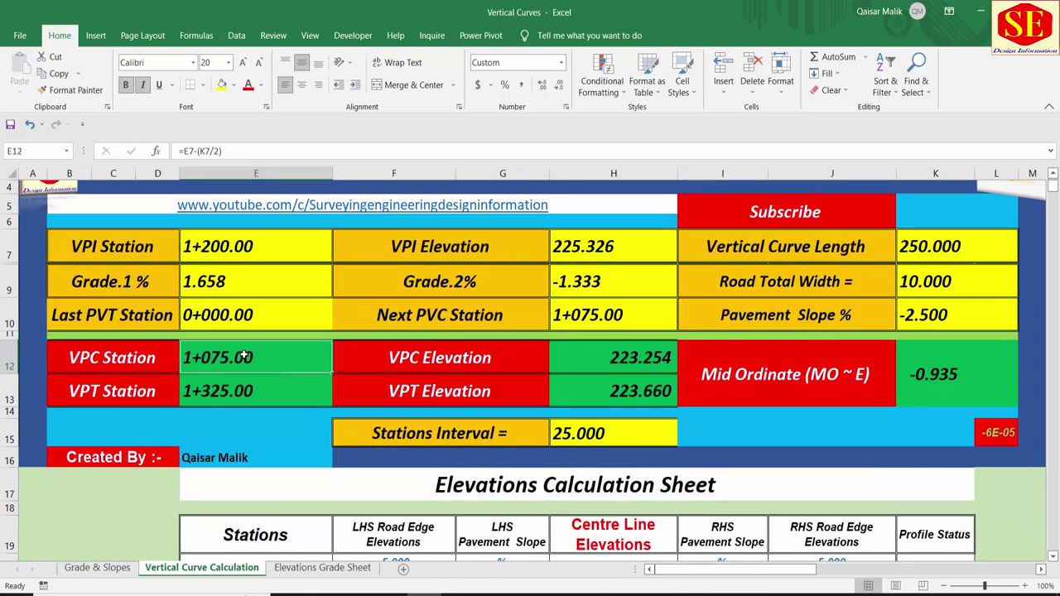
{"action": "left_click", "coordinate": [195, 315]}
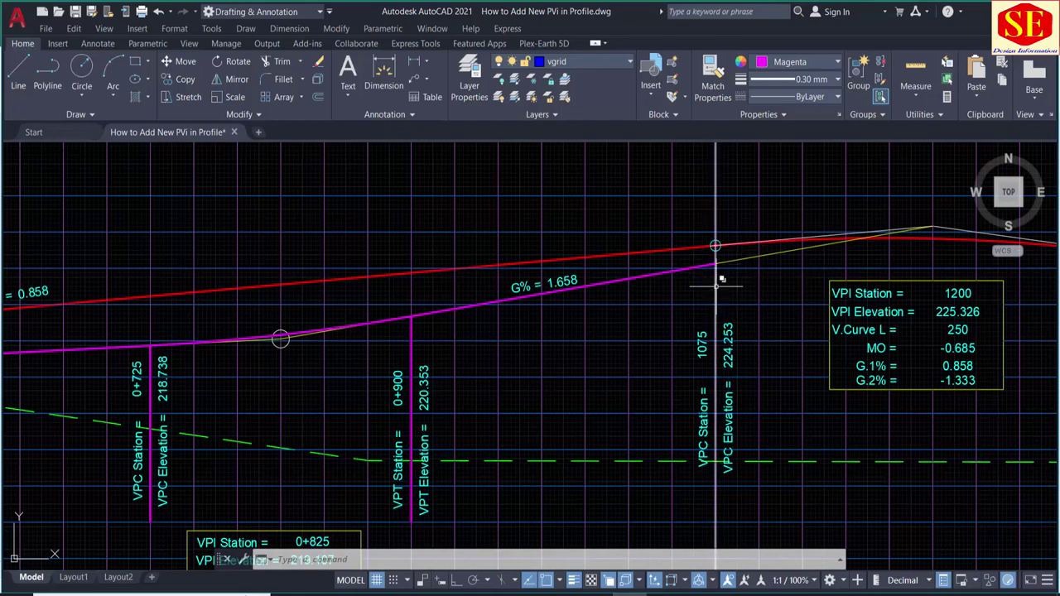
{"action": "scroll", "coordinate": [389, 439], "scroll_direction": "up", "scroll_amount": 2}
{"action": "scroll", "coordinate": [381, 427], "scroll_direction": "down", "scroll_amount": 3}
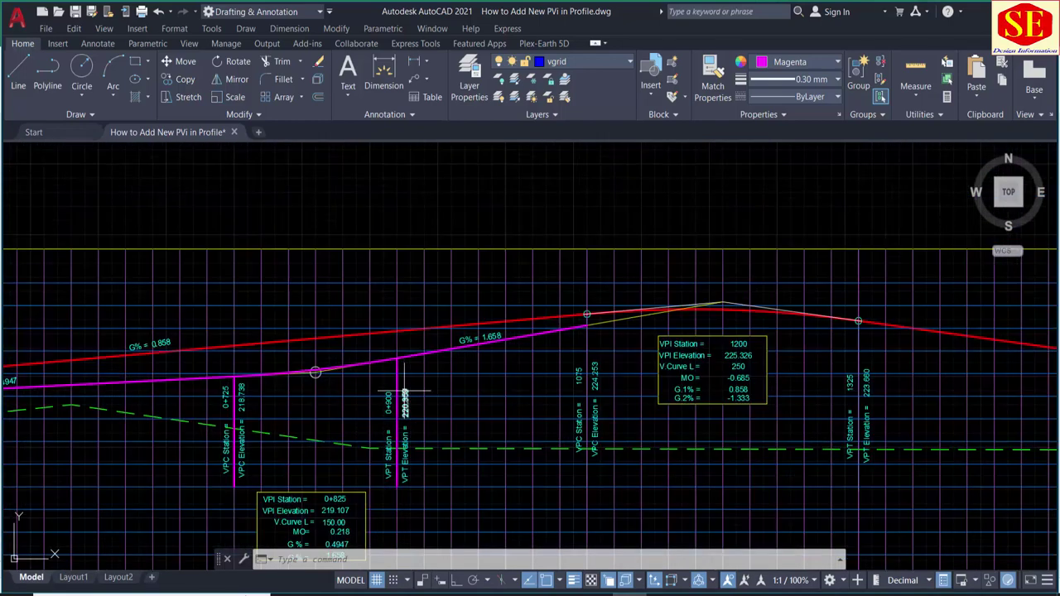
{"action": "scroll", "coordinate": [385, 414], "scroll_direction": "up", "scroll_amount": 3}
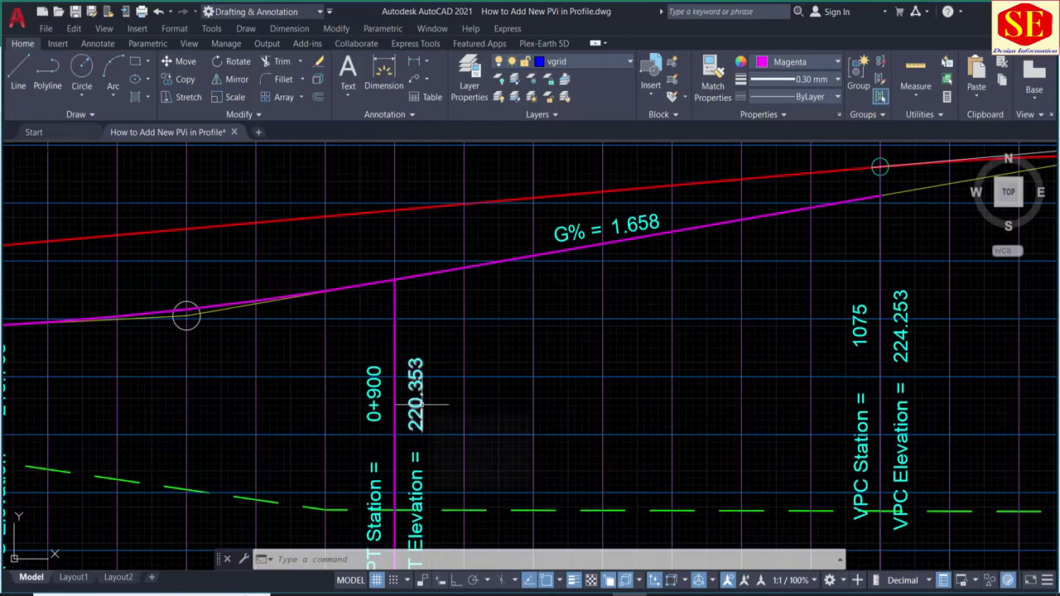
{"action": "scroll", "coordinate": [423, 406], "scroll_direction": "down", "scroll_amount": 2}
{"action": "middle_click_drag", "start_coordinate": [571, 382], "coordinate": [461, 383]}
{"action": "scroll", "coordinate": [593, 319], "scroll_direction": "up", "scroll_amount": 2}
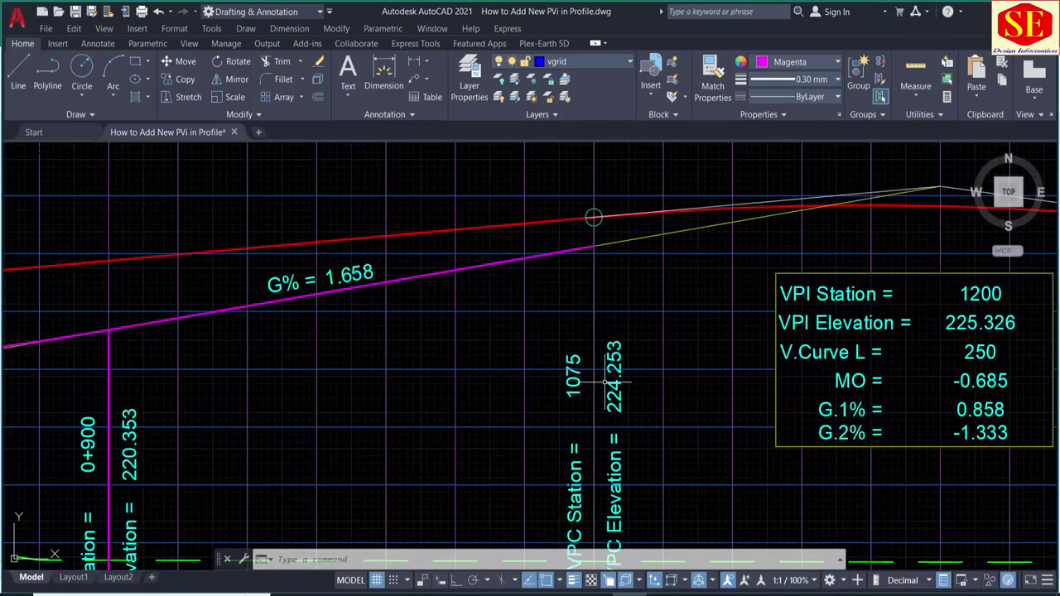
{"action": "scroll", "coordinate": [580, 389], "scroll_direction": "up", "scroll_amount": 2}
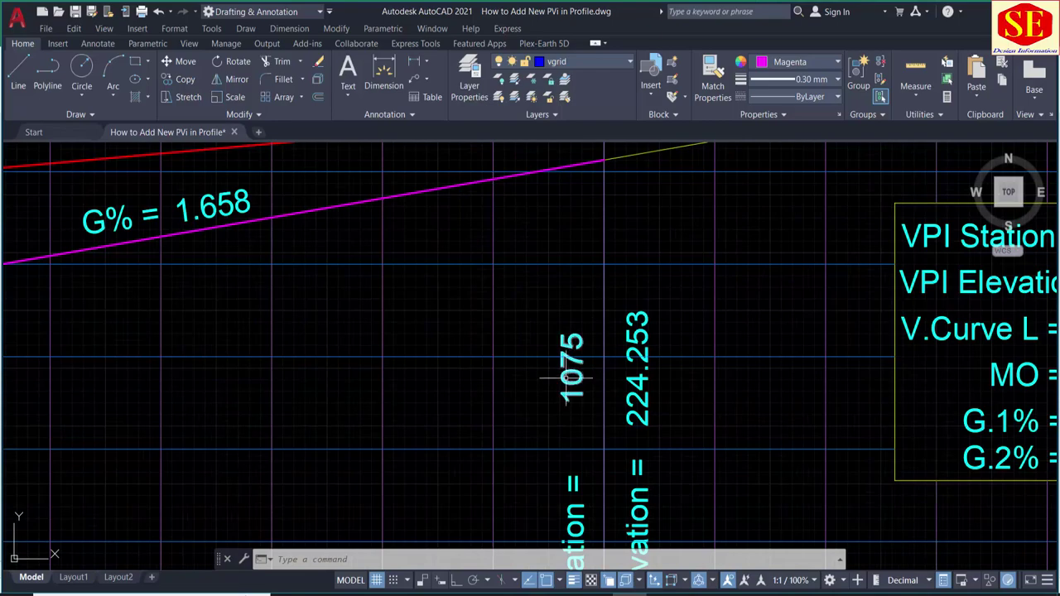
- Enter 1+075 as the Last PVT Station and move to Next PVC Station
{"action": "left_click", "coordinate": [403, 588]}
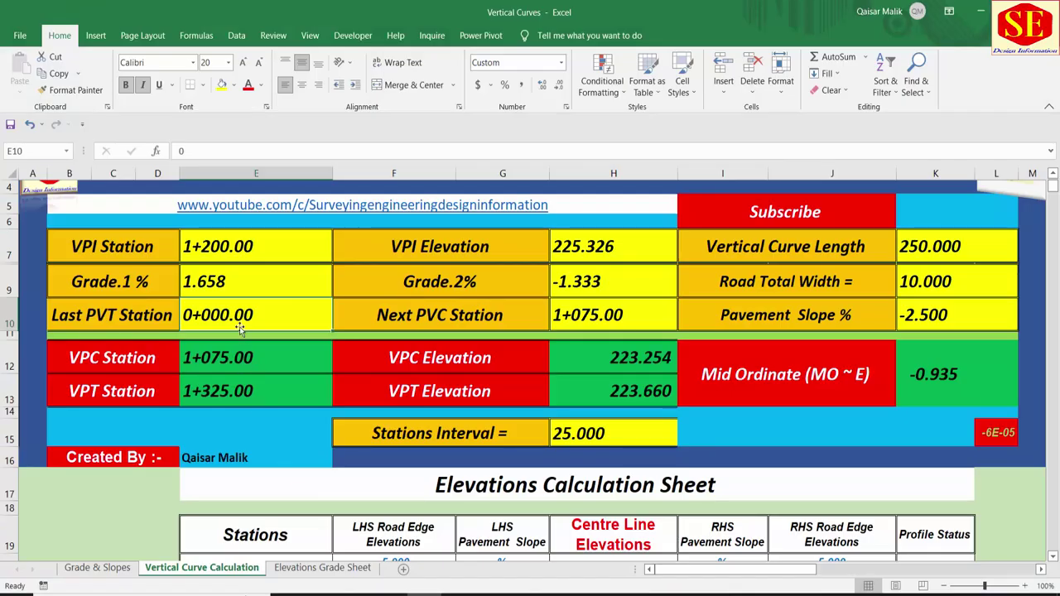
{"action": "type", "text": "1+0"}
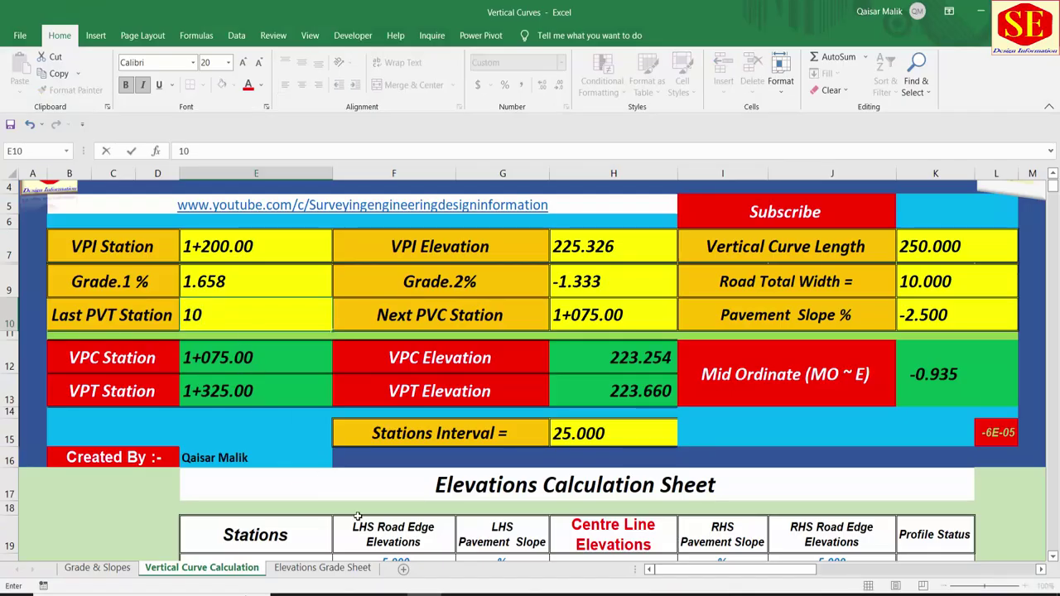
{"action": "type", "text": "75"}
{"action": "key", "text": "Return"}
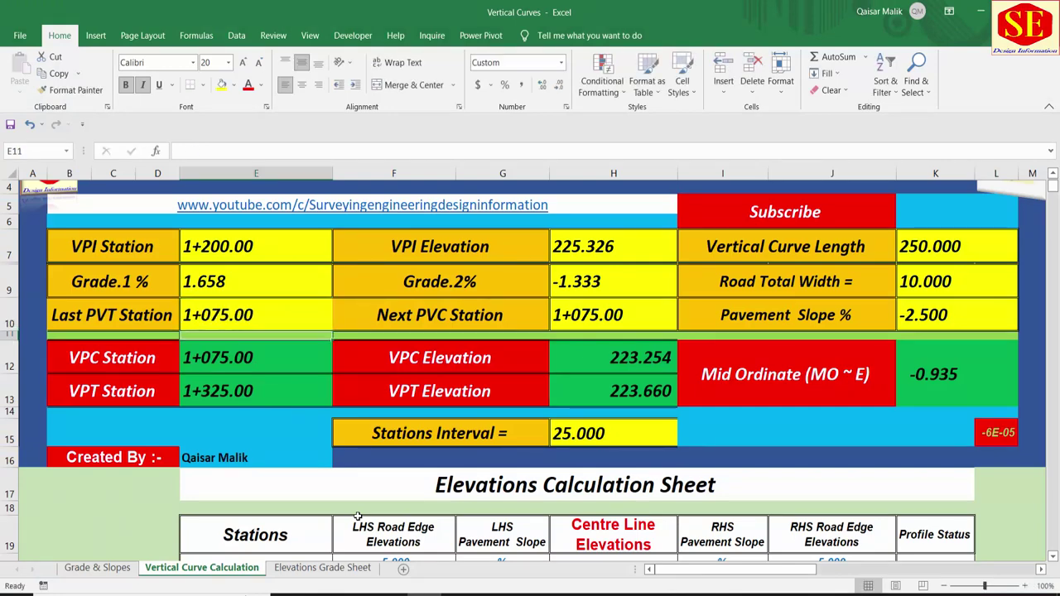
{"action": "key", "text": "Up"}
{"action": "key", "text": "Right"}
{"action": "key", "text": "Right"}
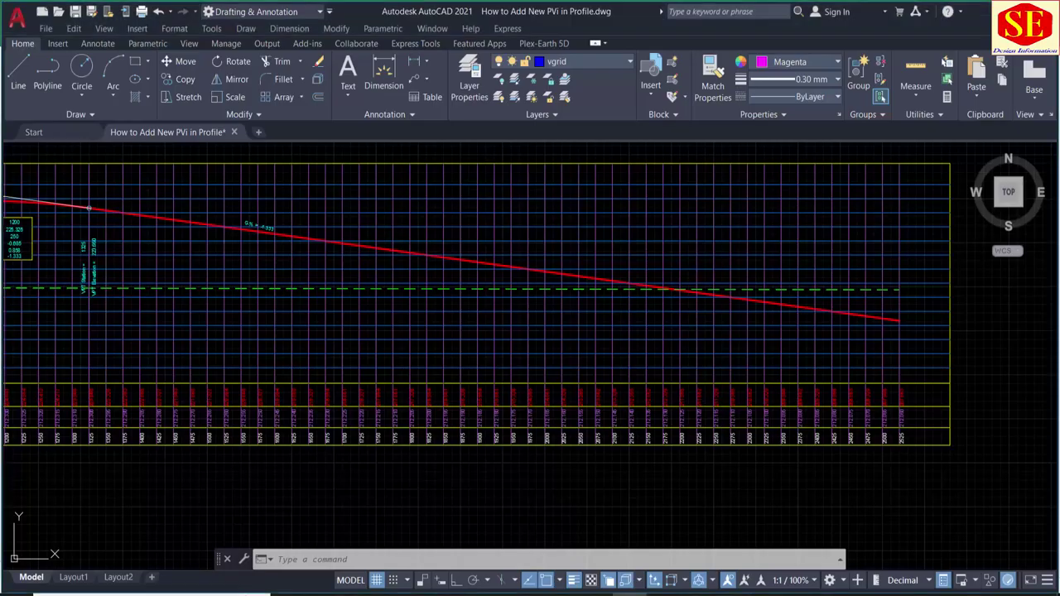
- Pan and zoom along the AutoCAD profile to read its end station, 2525
{"action": "scroll", "coordinate": [405, 293], "scroll_direction": "down", "scroll_amount": 3}
{"action": "scroll", "coordinate": [427, 244], "scroll_direction": "up", "scroll_amount": 3}
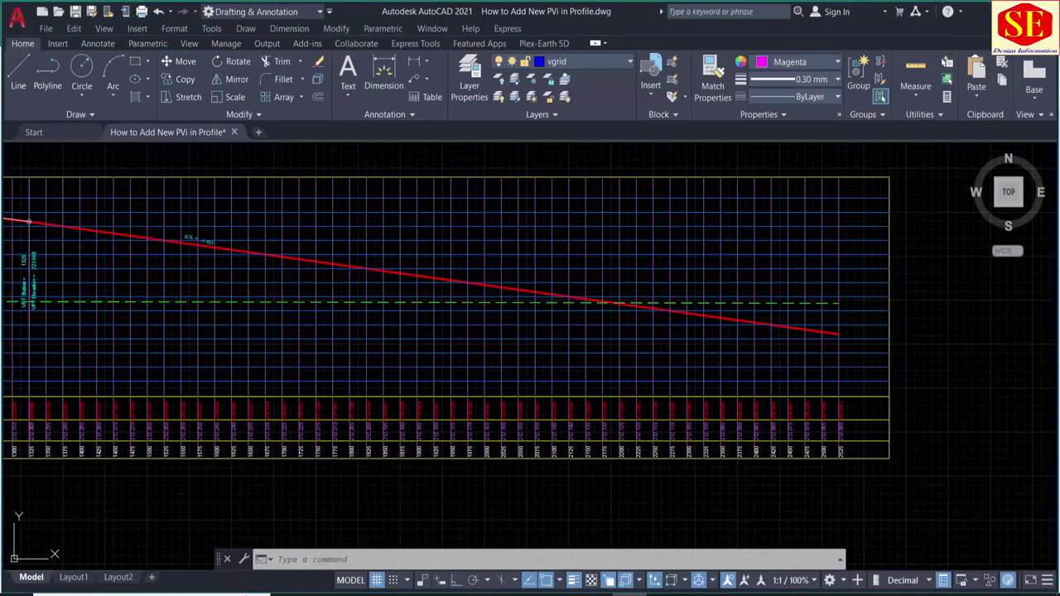
{"action": "middle_click_drag", "start_coordinate": [204, 190], "coordinate": [367, 237]}
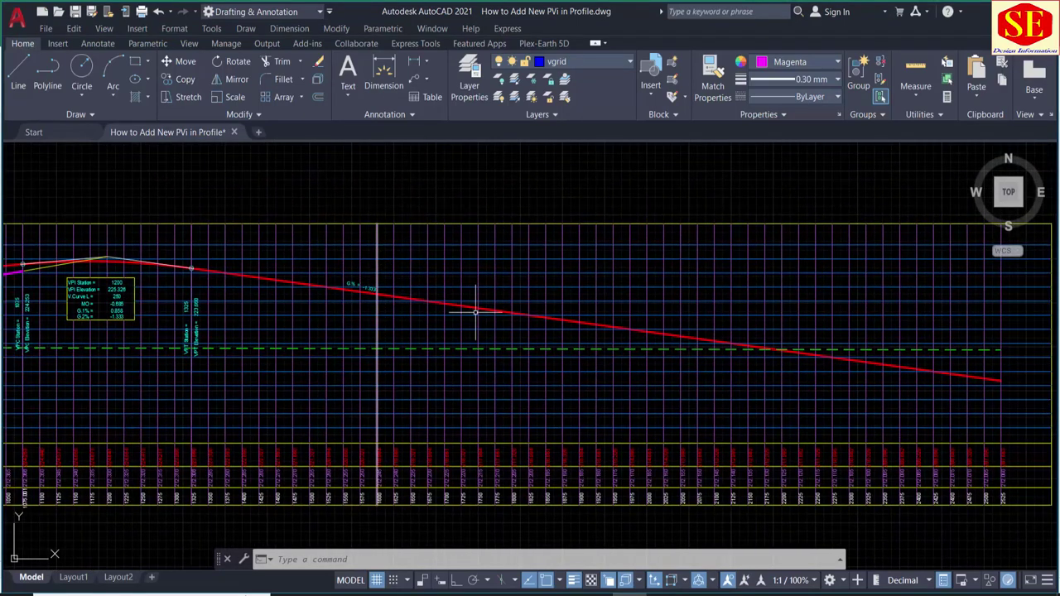
{"action": "scroll", "coordinate": [303, 303], "scroll_direction": "up", "scroll_amount": 2}
{"action": "scroll", "coordinate": [281, 314], "scroll_direction": "up", "scroll_amount": 3}
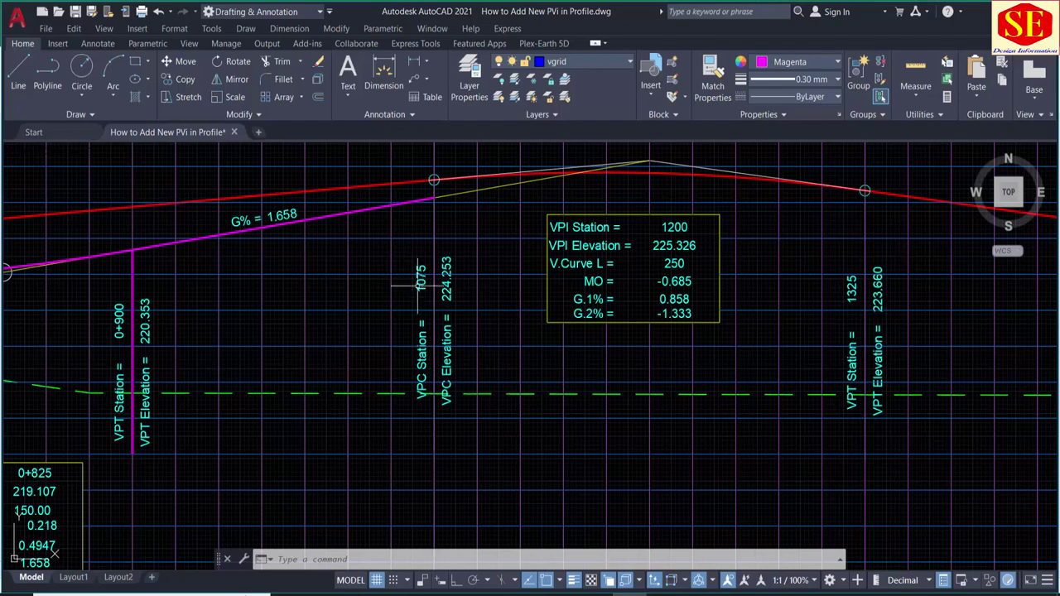
{"action": "scroll", "coordinate": [419, 281], "scroll_direction": "down", "scroll_amount": 2}
{"action": "middle_click_drag", "start_coordinate": [663, 384], "coordinate": [568, 394]}
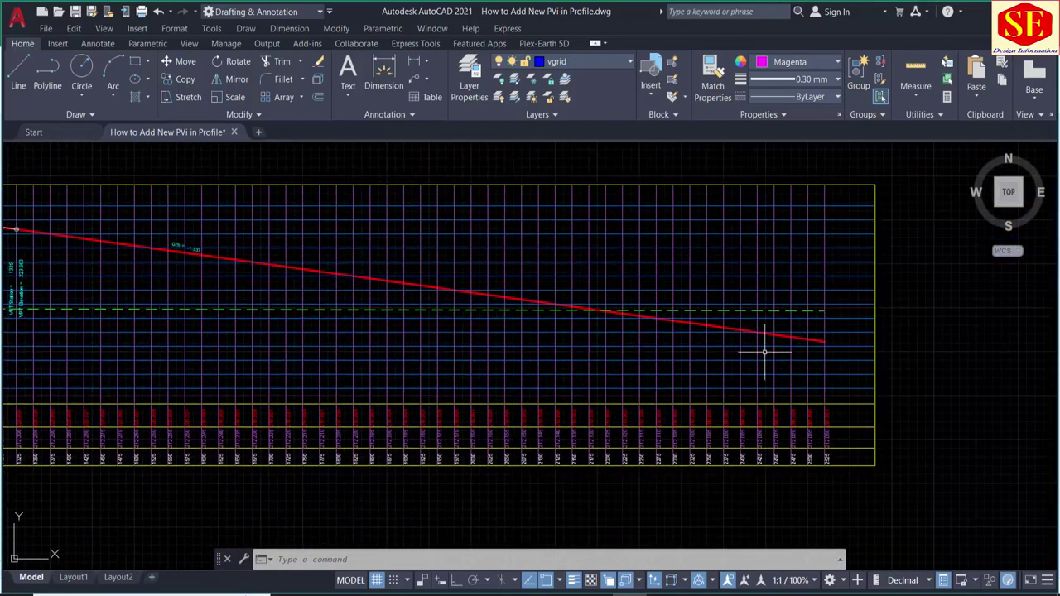
{"action": "scroll", "coordinate": [836, 539], "scroll_direction": "up", "scroll_amount": 4}
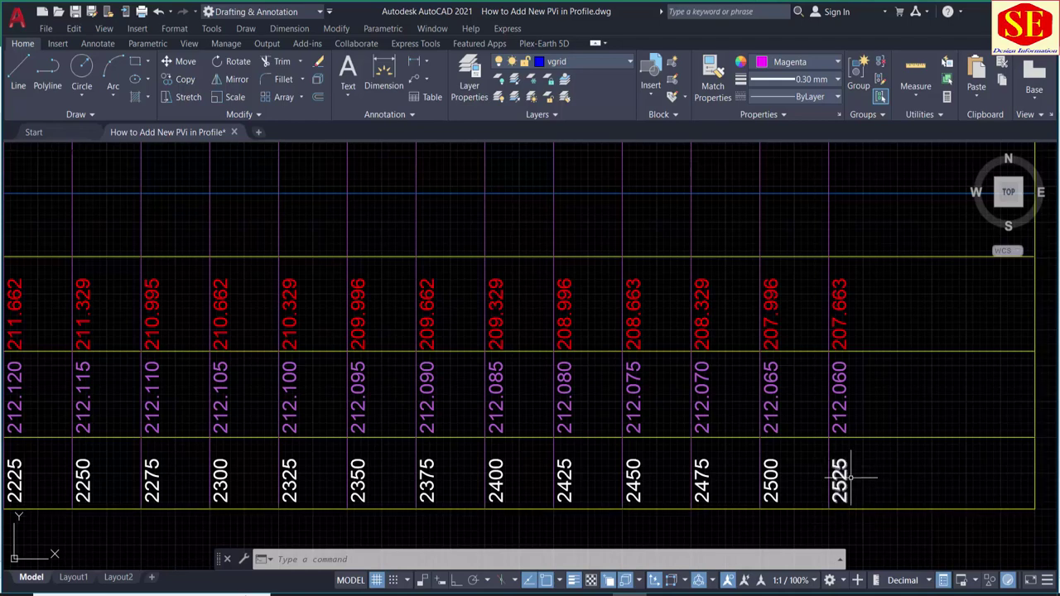
- Enter 2+525 as Next PVC Station, then review the Pavement Slope and mid-ordinate cells
{"action": "left_click", "coordinate": [424, 594]}
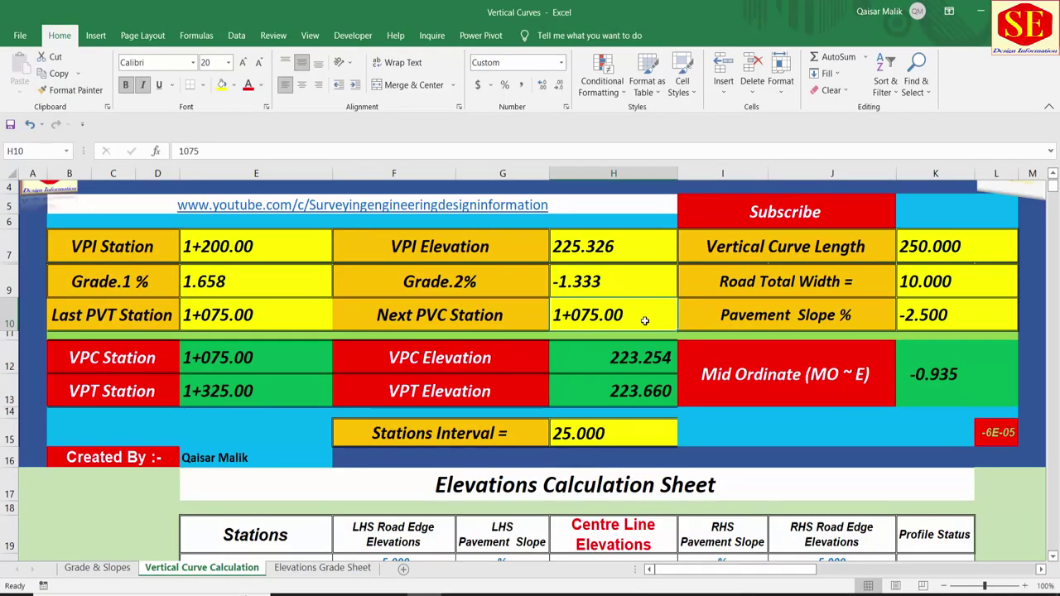
{"action": "type", "text": "2"}
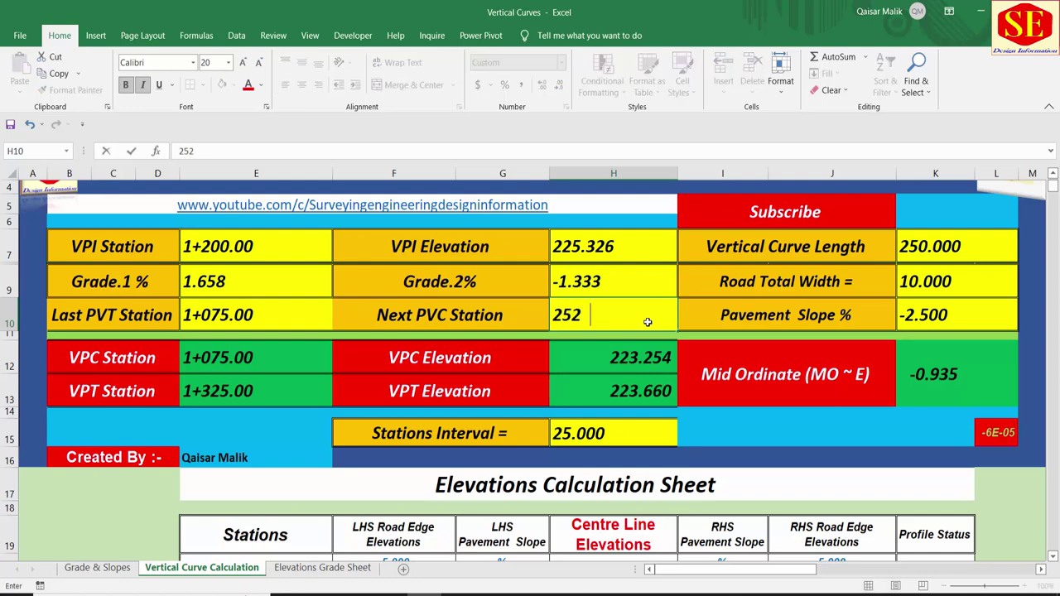
{"action": "type", "text": "+525"}
{"action": "key", "text": "Return"}
{"action": "scroll", "coordinate": [7, 423], "scroll_direction": "down", "scroll_amount": 1}
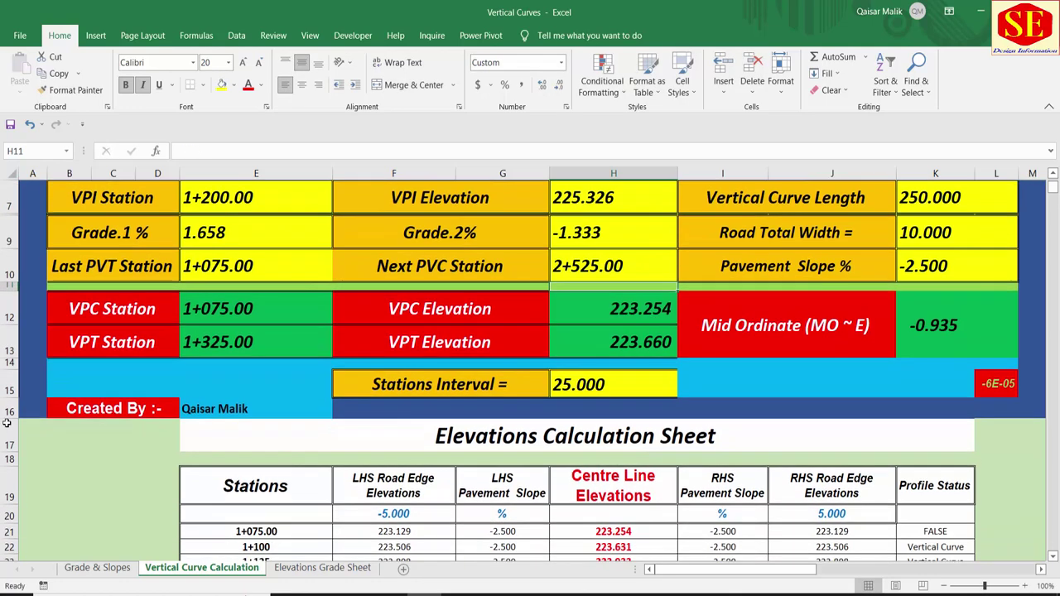
{"action": "left_click", "coordinate": [943, 265]}
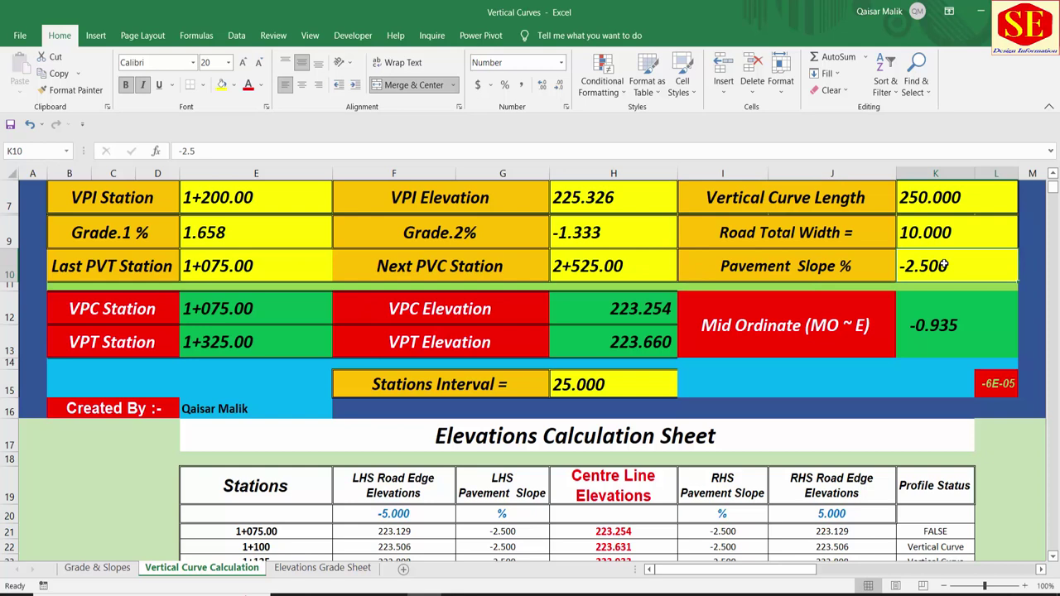
{"action": "left_click", "coordinate": [929, 328]}
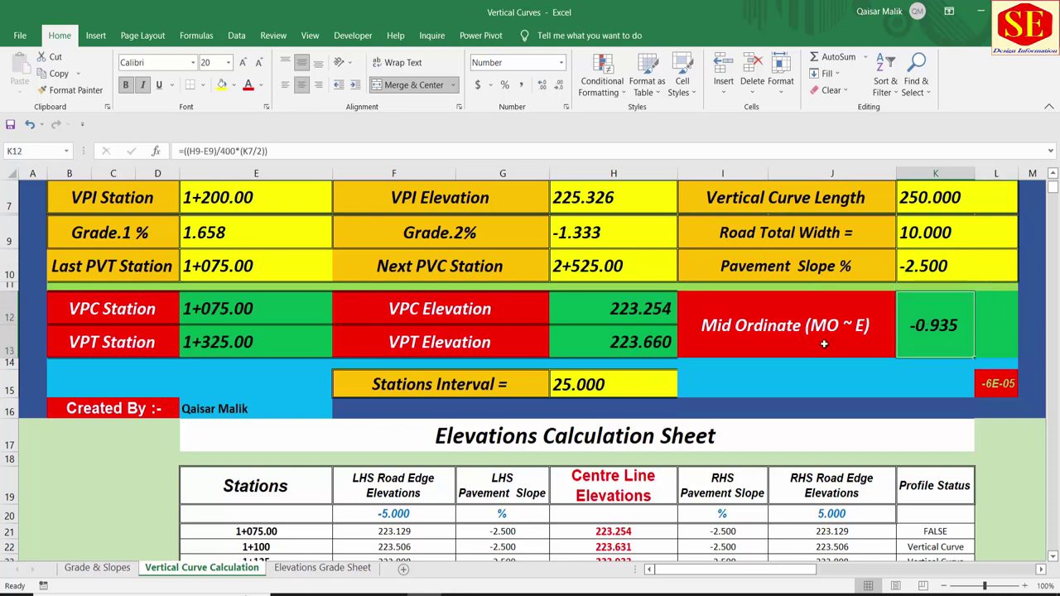
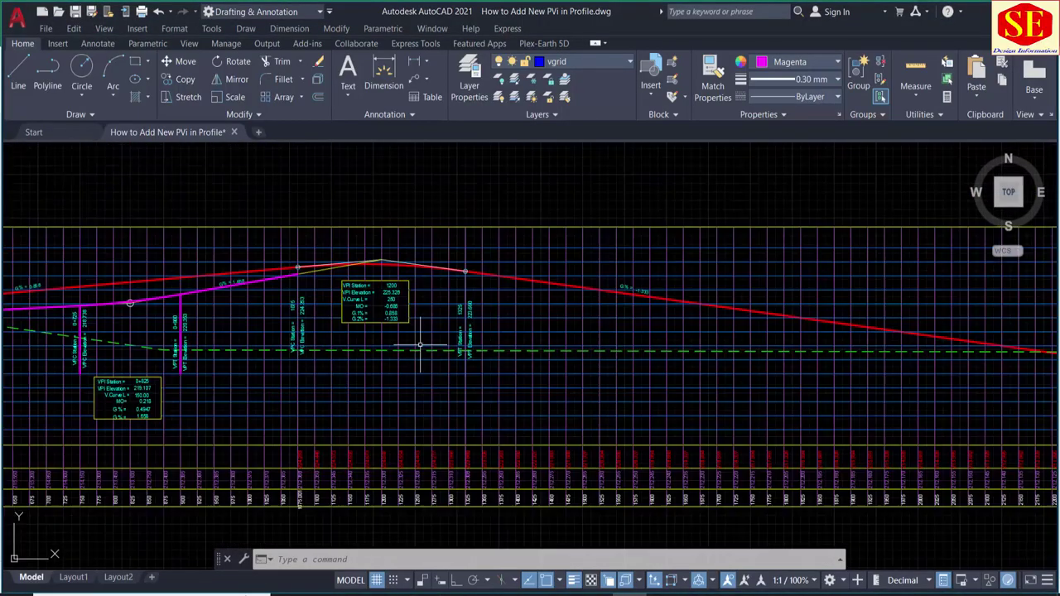
- Zoom to the VPI 1200 label box and check the mid ordinate in the Excel workbook
{"action": "scroll", "coordinate": [419, 346], "scroll_direction": "up", "scroll_amount": 3}
{"action": "scroll", "coordinate": [407, 331], "scroll_direction": "up", "scroll_amount": 3}
{"action": "middle_click_drag", "start_coordinate": [348, 240], "coordinate": [406, 299]}
{"action": "scroll", "coordinate": [386, 302], "scroll_direction": "up", "scroll_amount": 2}
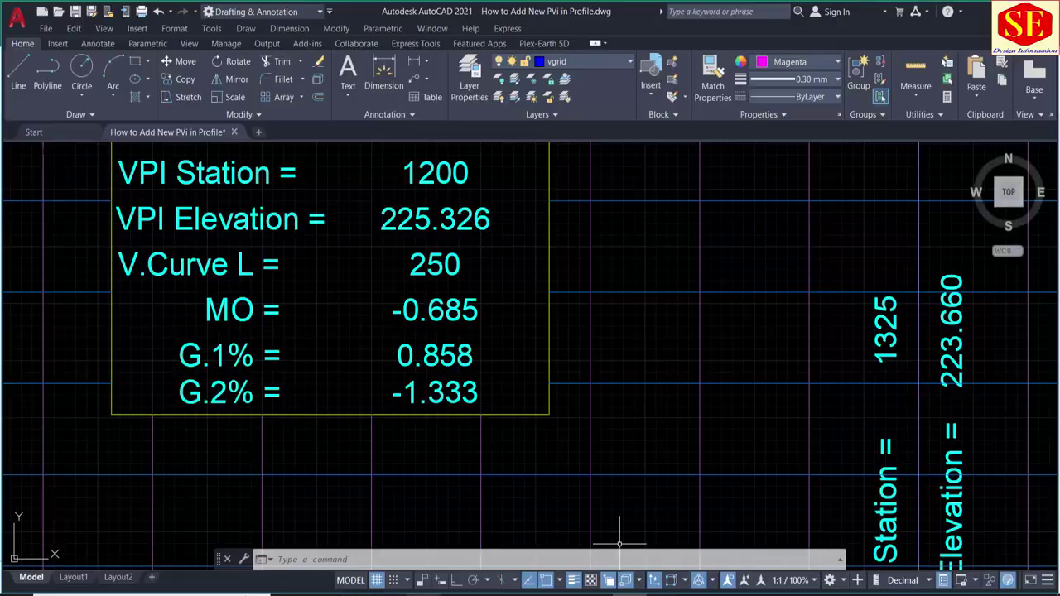
{"action": "key", "text": "alt+Tab"}
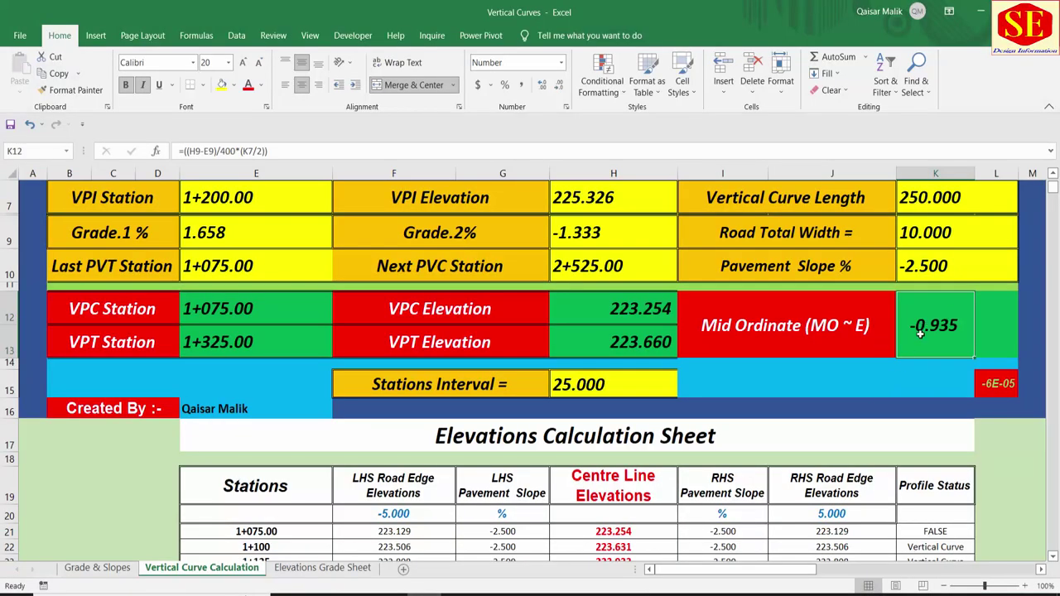
{"action": "key", "text": "alt+Tab"}
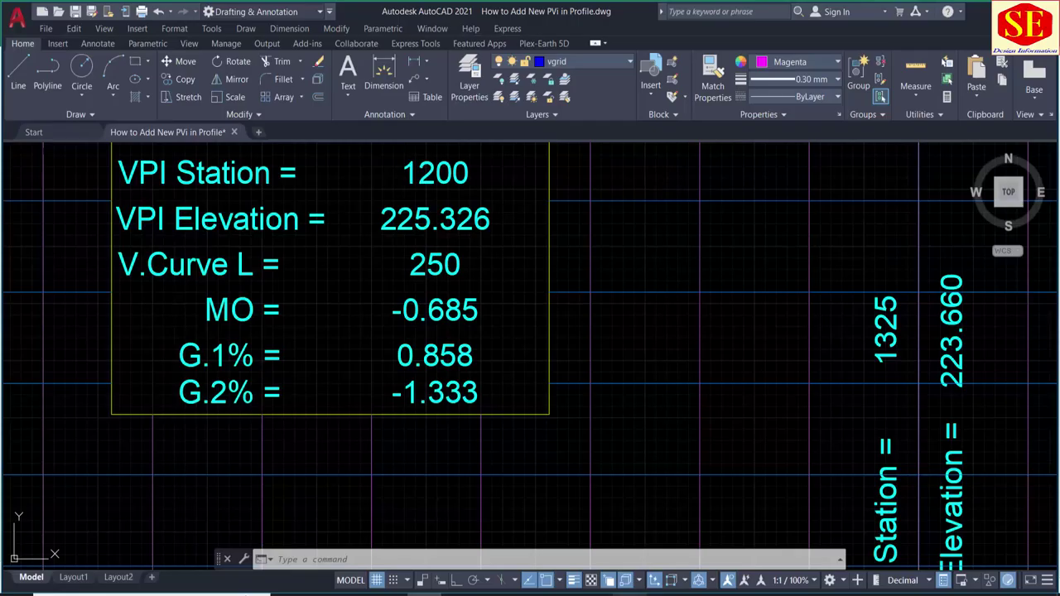
- Change the MO value in the label box from -0.685 to -0.935
{"action": "double_click", "coordinate": [443, 308]}
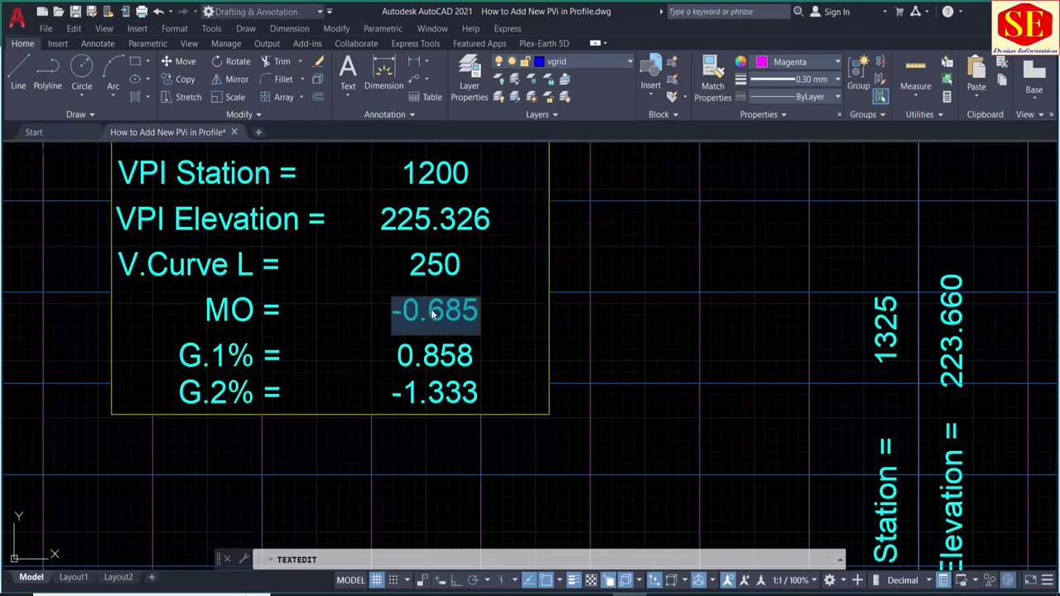
{"action": "left_click", "coordinate": [420, 319]}
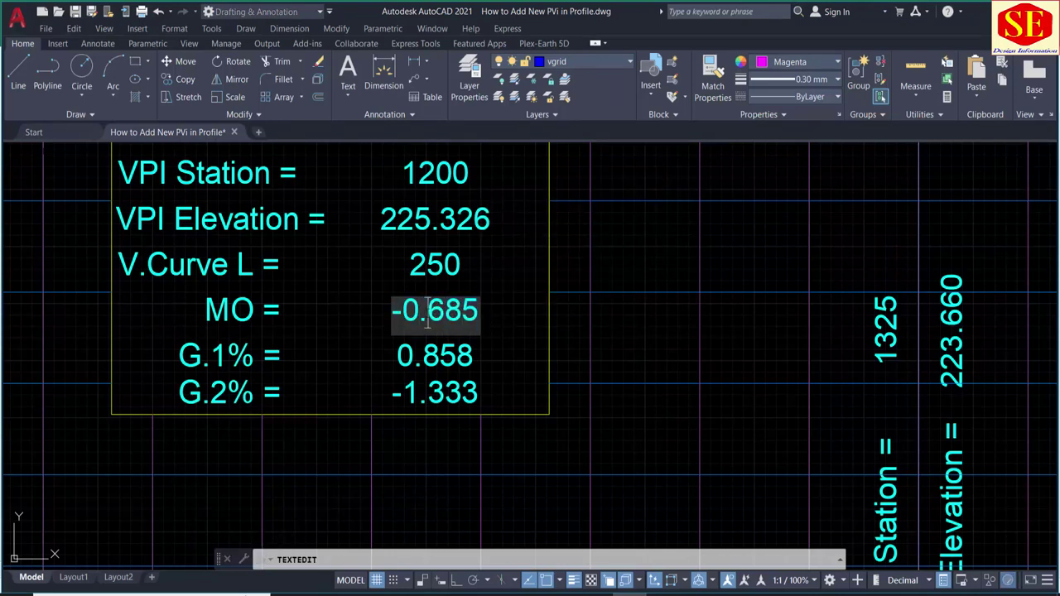
{"action": "left_click_drag", "start_coordinate": [427, 322], "coordinate": [479, 322]}
{"action": "type", "text": "935"}
{"action": "left_click", "coordinate": [683, 310]}
{"action": "scroll", "coordinate": [460, 321], "scroll_direction": "down", "scroll_amount": 2}
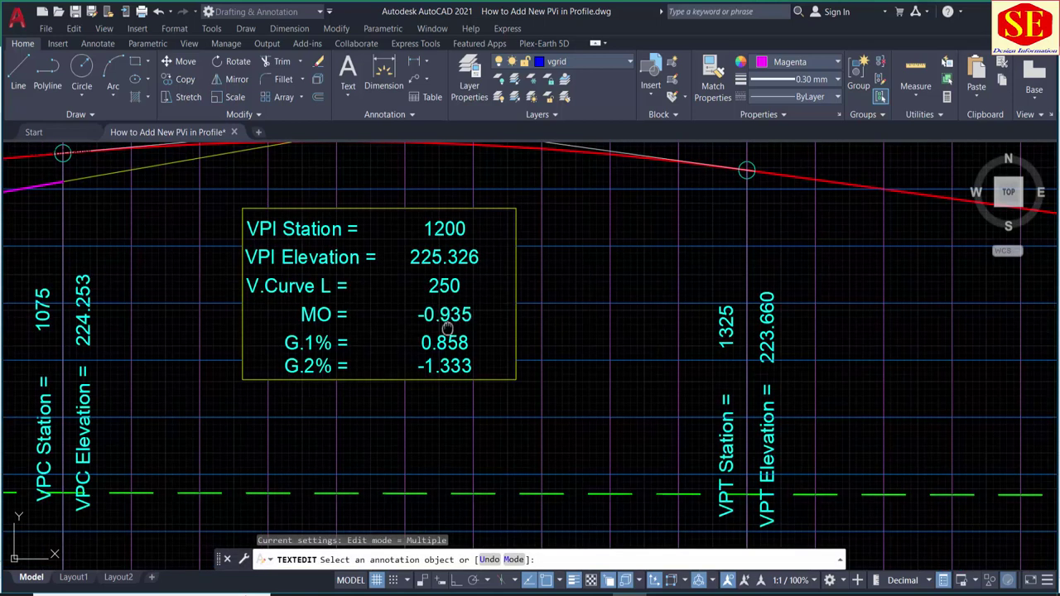
{"action": "mouse_move", "coordinate": [447, 329]}
{"action": "middle_mouse_down"}
{"action": "mouse_move", "coordinate": [687, 364]}
{"action": "mouse_move", "coordinate": [888, 362]}
{"action": "middle_mouse_up"}
{"action": "scroll", "coordinate": [700, 374], "scroll_direction": "up", "scroll_amount": 2}
{"action": "scroll", "coordinate": [701, 366], "scroll_direction": "down", "scroll_amount": 2}
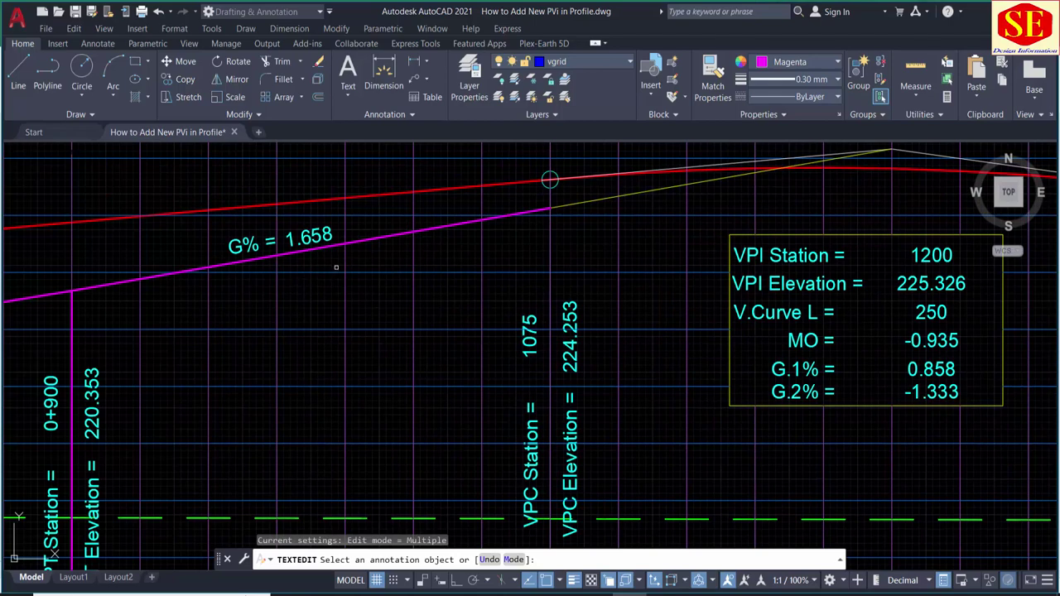
{"action": "scroll", "coordinate": [295, 245], "scroll_direction": "up", "scroll_amount": 1}
- Replace the G.1% value 0.858 with 1.658
{"action": "scroll", "coordinate": [273, 265], "scroll_direction": "down", "scroll_amount": 5}
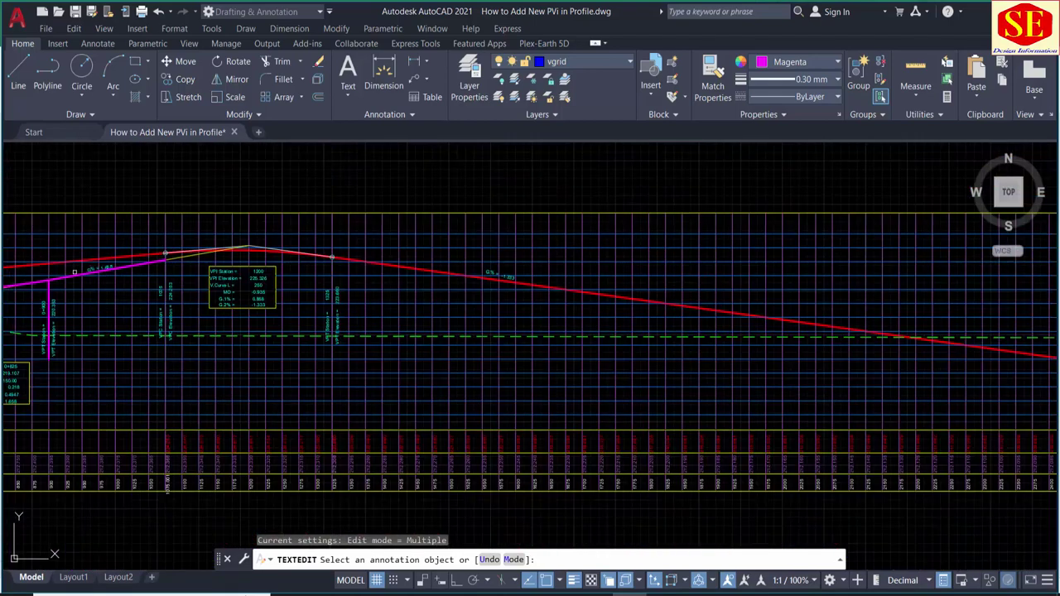
{"action": "scroll", "coordinate": [248, 274], "scroll_direction": "up", "scroll_amount": 2}
{"action": "scroll", "coordinate": [277, 283], "scroll_direction": "up", "scroll_amount": 5}
{"action": "left_click", "coordinate": [383, 311]}
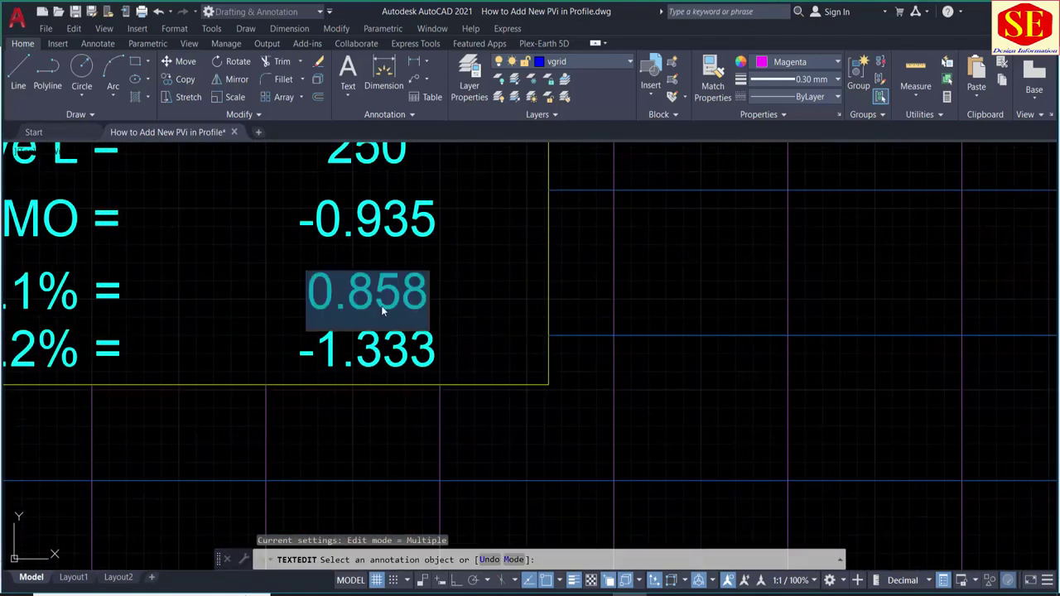
{"action": "type", "text": "1"}
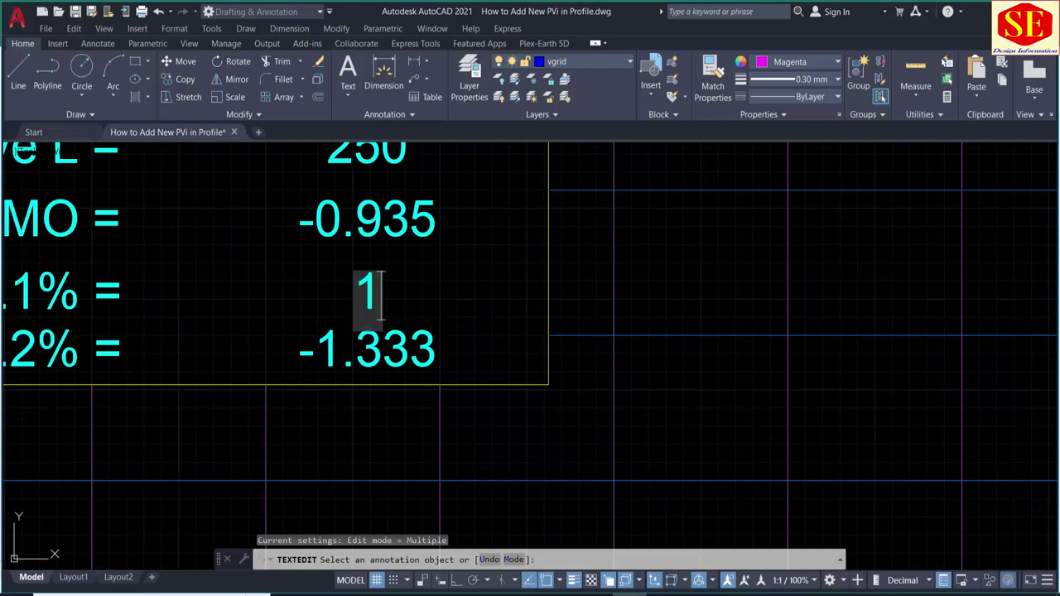
{"action": "left_click", "coordinate": [569, 320]}
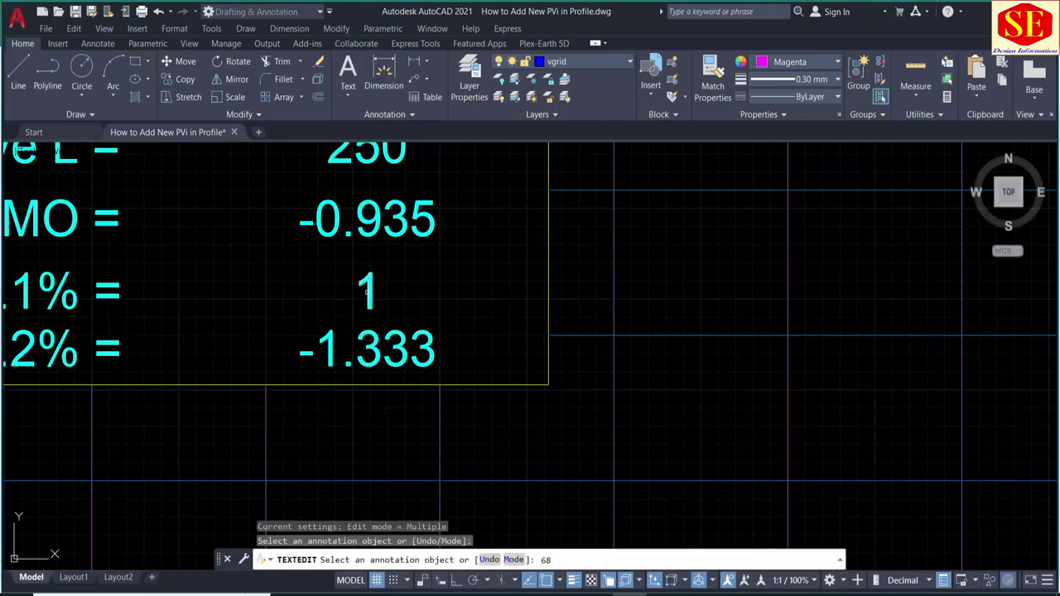
{"action": "left_click", "coordinate": [374, 294]}
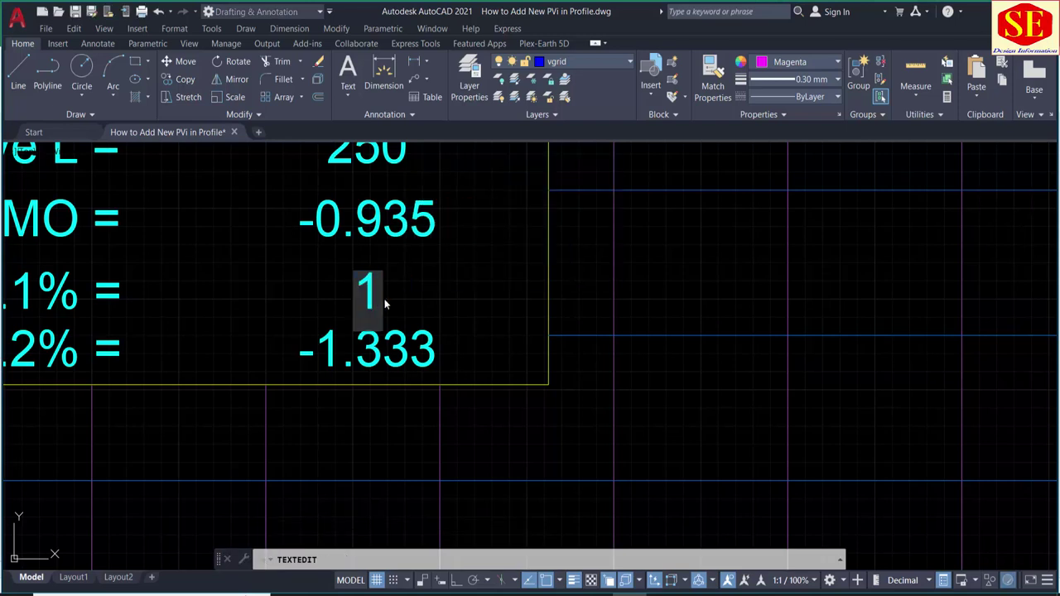
{"action": "type", "text": "1.658"}
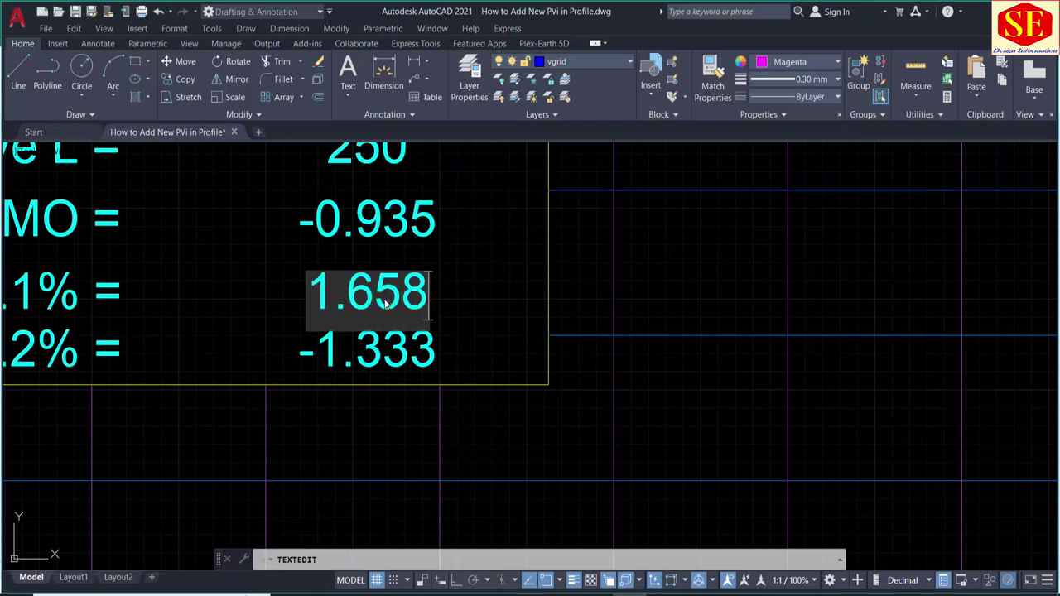
{"action": "key", "text": "Return"}
- Review the whole profile and the VPC labels, then end text editing
{"action": "scroll", "coordinate": [492, 285], "scroll_direction": "down", "scroll_amount": 4}
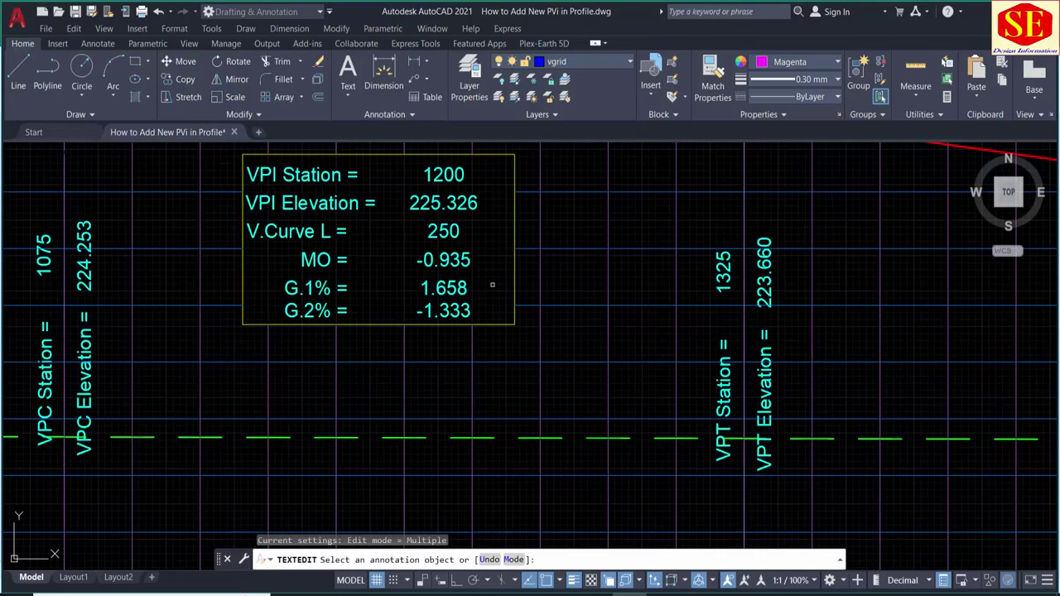
{"action": "middle_click_drag", "start_coordinate": [699, 329], "coordinate": [406, 171]}
{"action": "scroll", "coordinate": [398, 199], "scroll_direction": "down", "scroll_amount": 3}
{"action": "scroll", "coordinate": [861, 273], "scroll_direction": "up", "scroll_amount": 2}
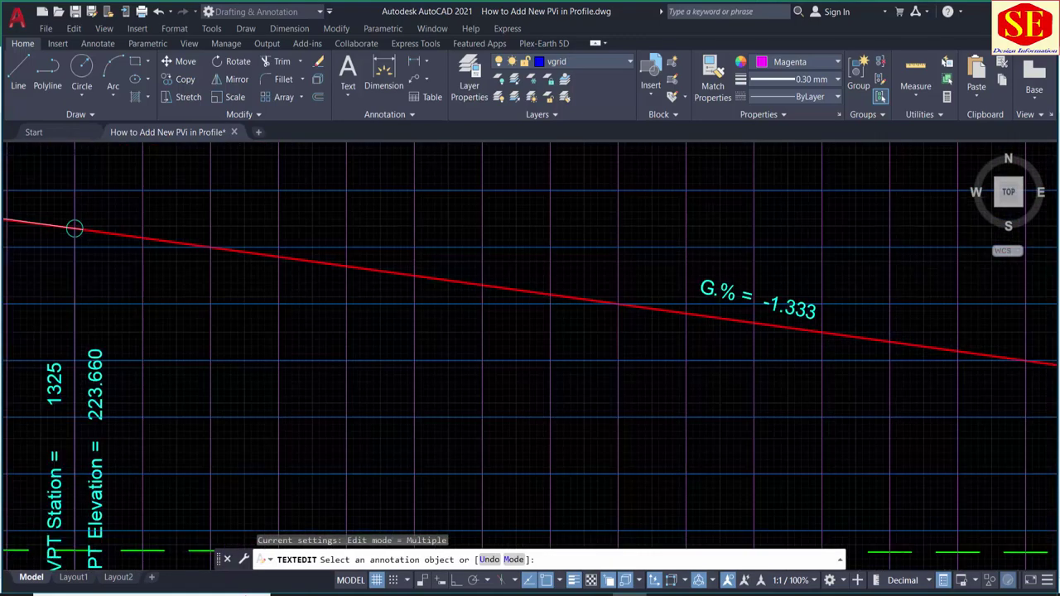
{"action": "scroll", "coordinate": [878, 264], "scroll_direction": "down", "scroll_amount": 3}
{"action": "scroll", "coordinate": [514, 305], "scroll_direction": "up", "scroll_amount": 3}
{"action": "scroll", "coordinate": [472, 274], "scroll_direction": "up", "scroll_amount": 1}
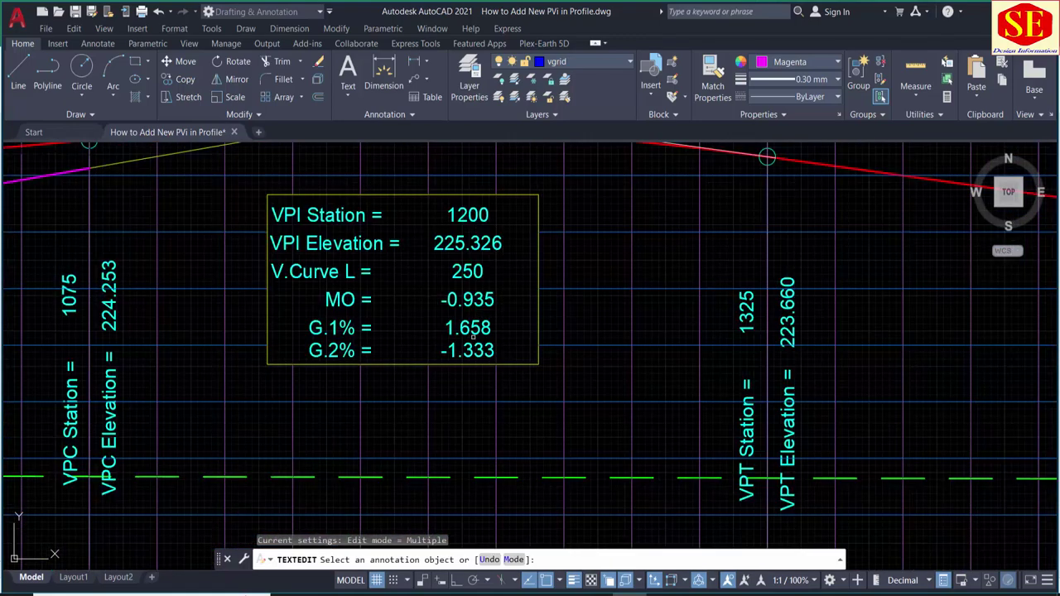
{"action": "scroll", "coordinate": [470, 335], "scroll_direction": "down", "scroll_amount": 2}
{"action": "scroll", "coordinate": [488, 328], "scroll_direction": "down", "scroll_amount": 5}
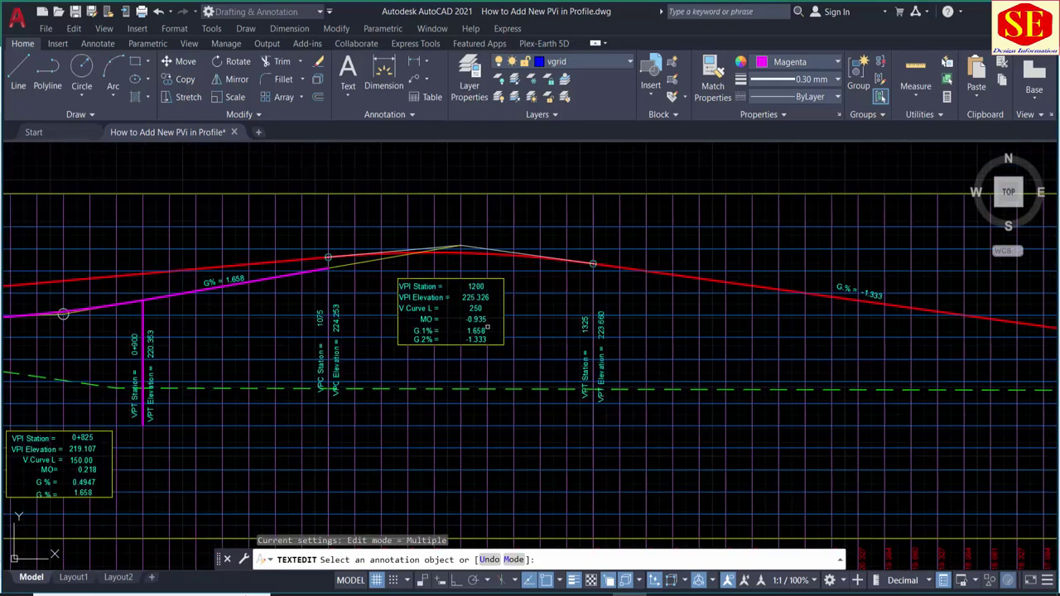
{"action": "scroll", "coordinate": [509, 294], "scroll_direction": "up", "scroll_amount": 5}
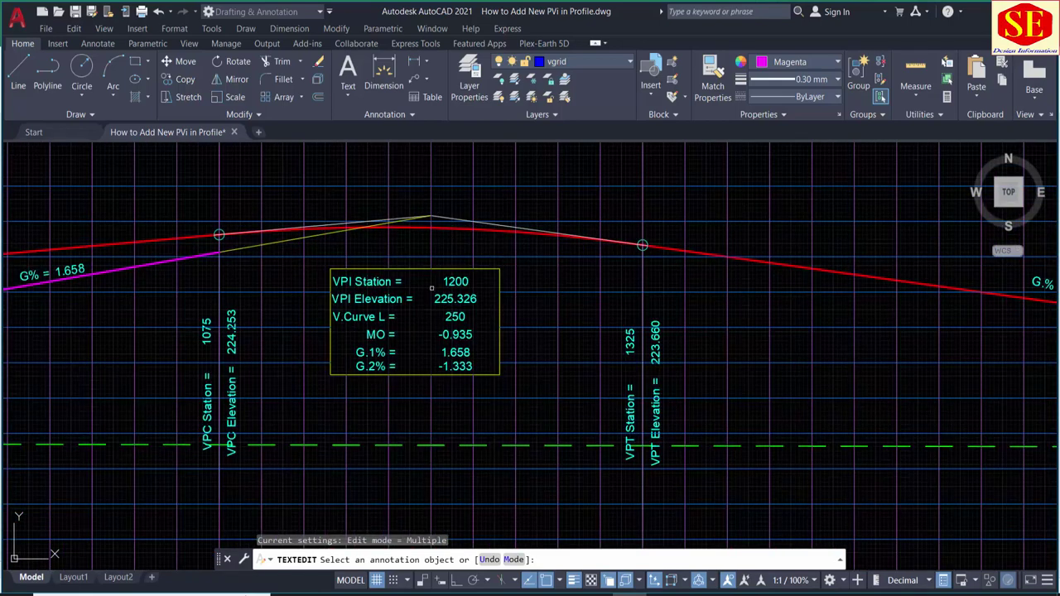
{"action": "middle_click_drag", "start_coordinate": [447, 280], "coordinate": [649, 247]}
{"action": "scroll", "coordinate": [359, 285], "scroll_direction": "up", "scroll_amount": 2}
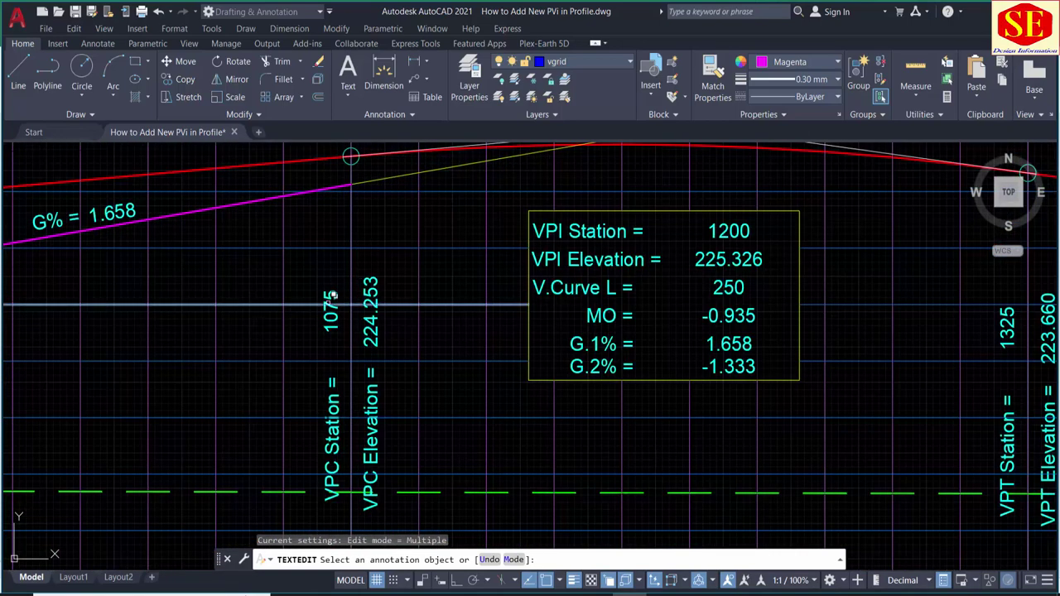
{"action": "key", "text": "Escape"}
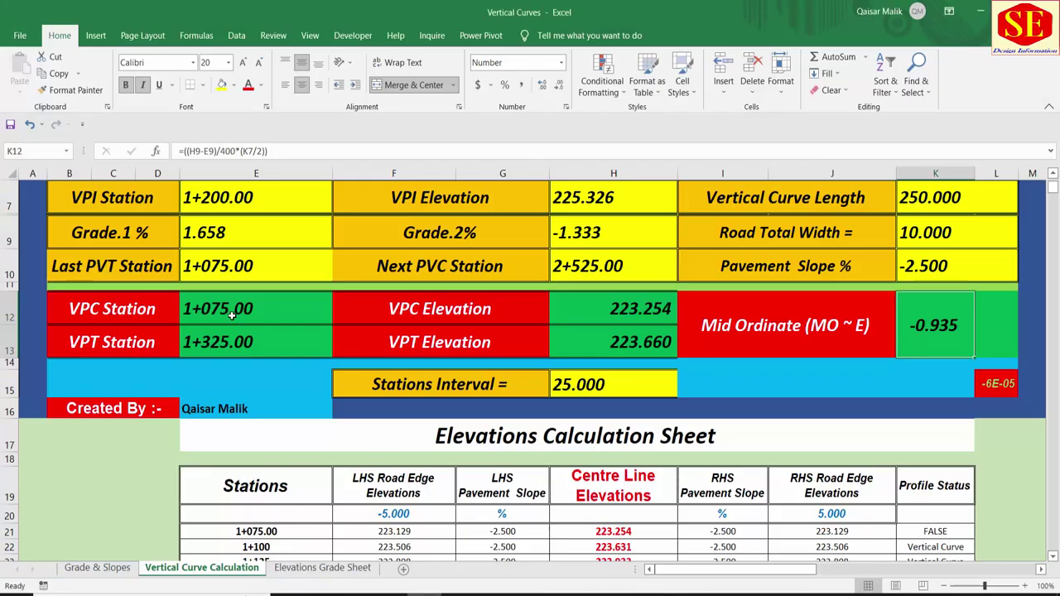
{"action": "left_click", "coordinate": [236, 314]}
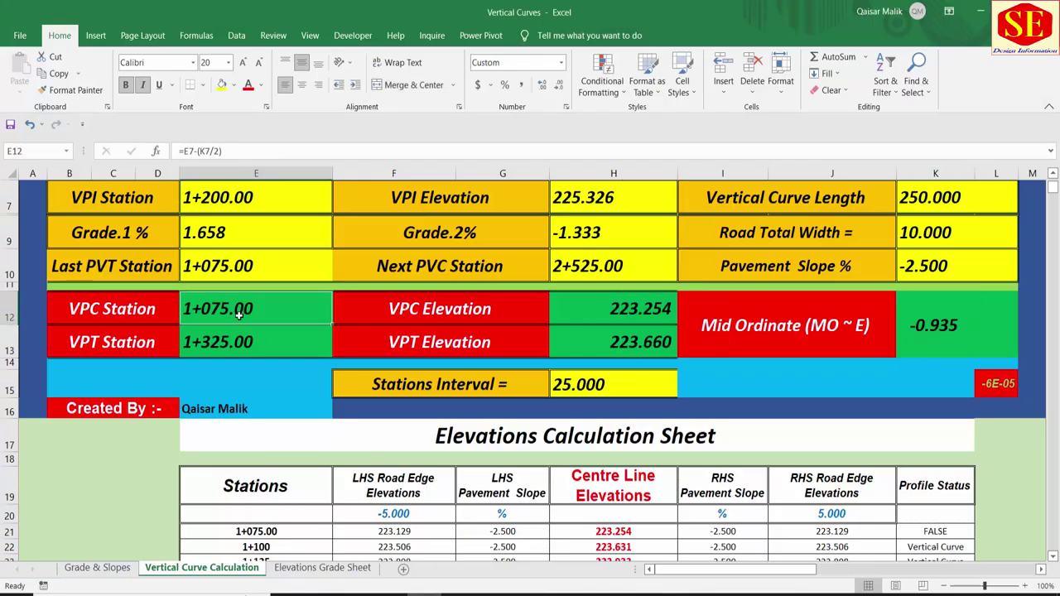
{"action": "left_click", "coordinate": [598, 310]}
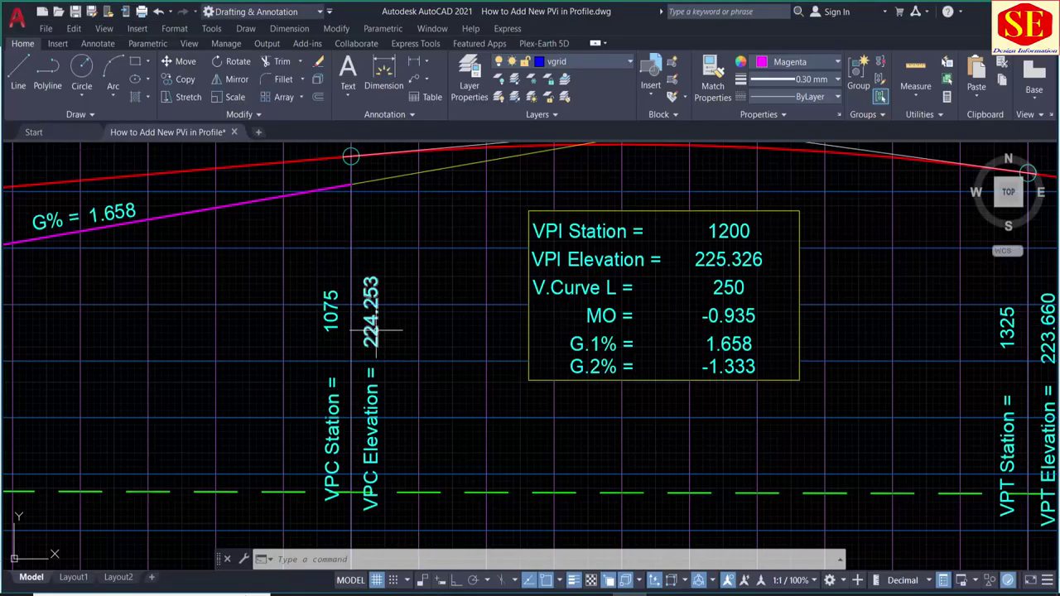
{"action": "scroll", "coordinate": [373, 327], "scroll_direction": "down", "scroll_amount": 2}
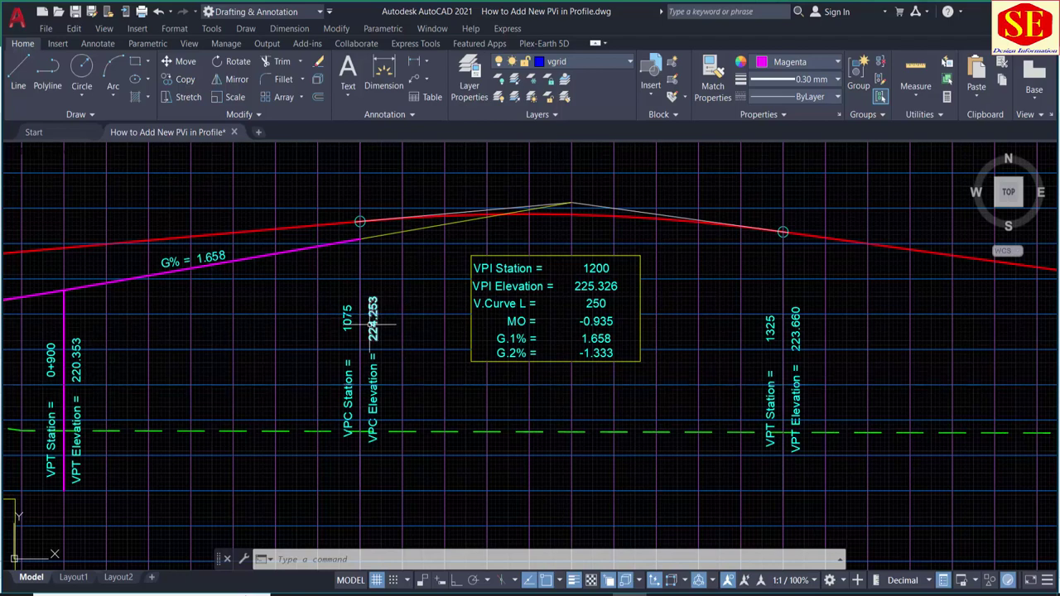
{"action": "scroll", "coordinate": [371, 305], "scroll_direction": "up", "scroll_amount": 2}
{"action": "mouse_move", "coordinate": [389, 319]}
{"action": "middle_mouse_down"}
{"action": "mouse_move", "coordinate": [104, 327]}
{"action": "mouse_move", "coordinate": [38, 344]}
{"action": "middle_mouse_up"}
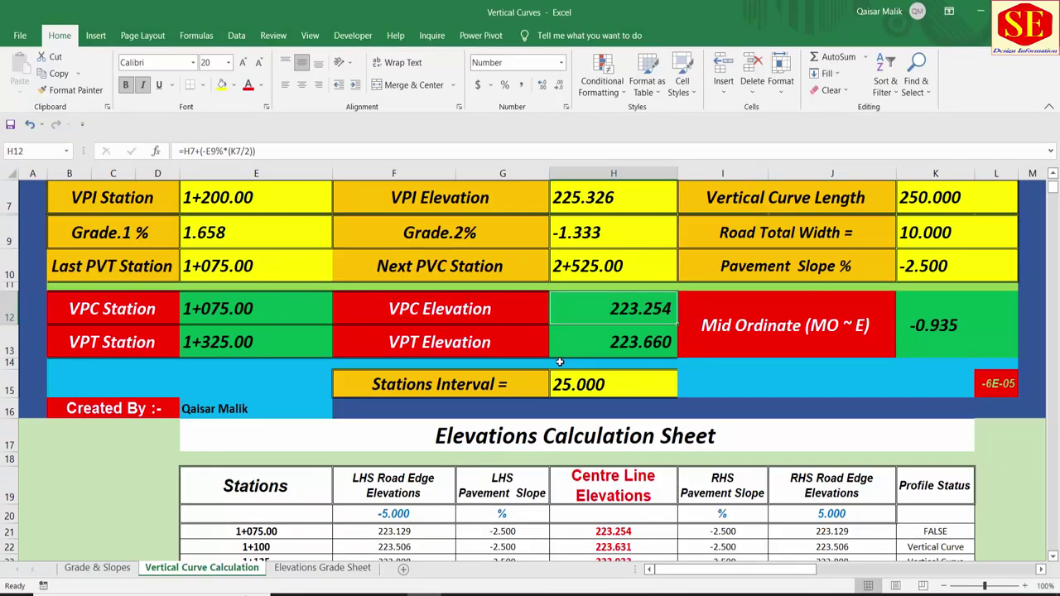
{"action": "left_click", "coordinate": [249, 345]}
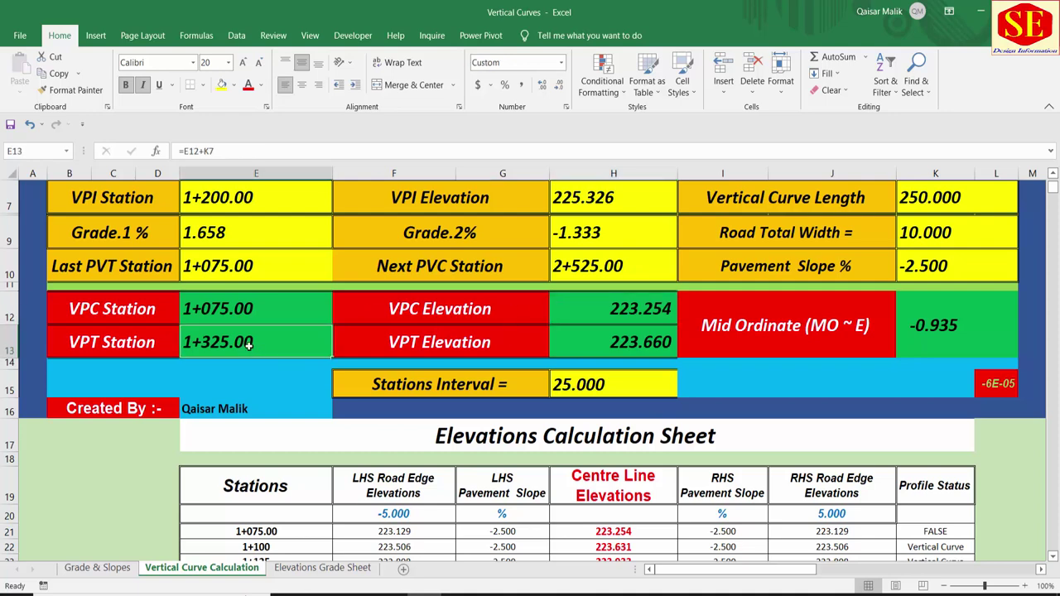
{"action": "left_click", "coordinate": [643, 341]}
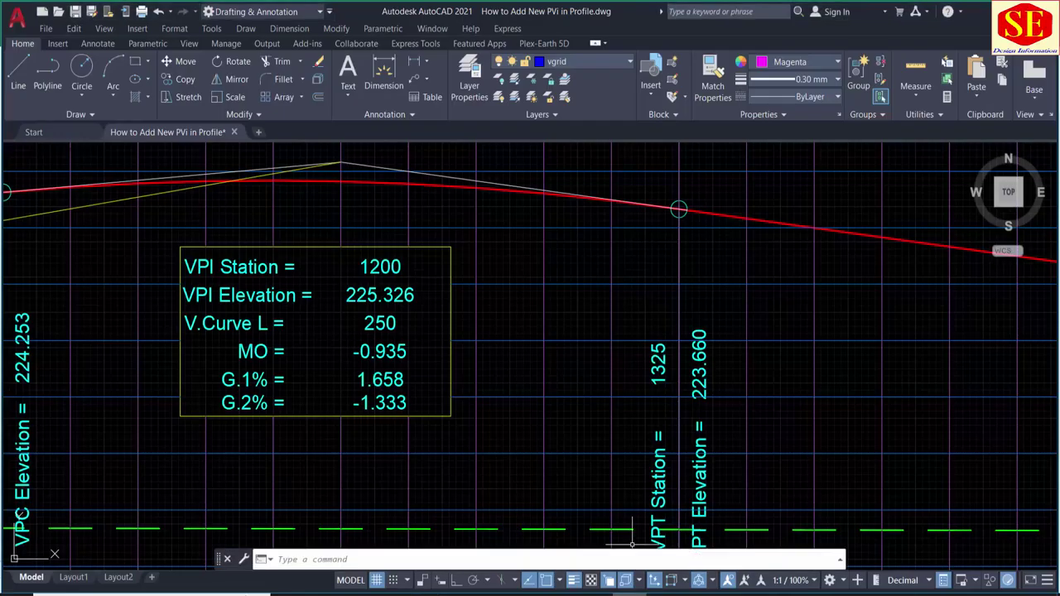
{"action": "scroll", "coordinate": [698, 354], "scroll_direction": "down", "scroll_amount": 5}
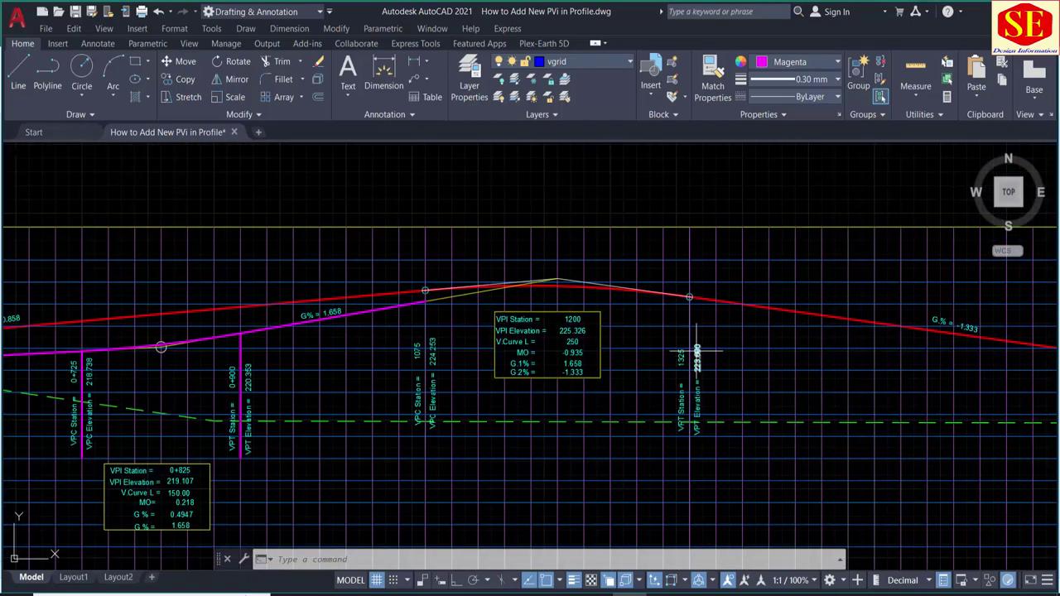
{"action": "scroll", "coordinate": [379, 398], "scroll_direction": "up", "scroll_amount": 2}
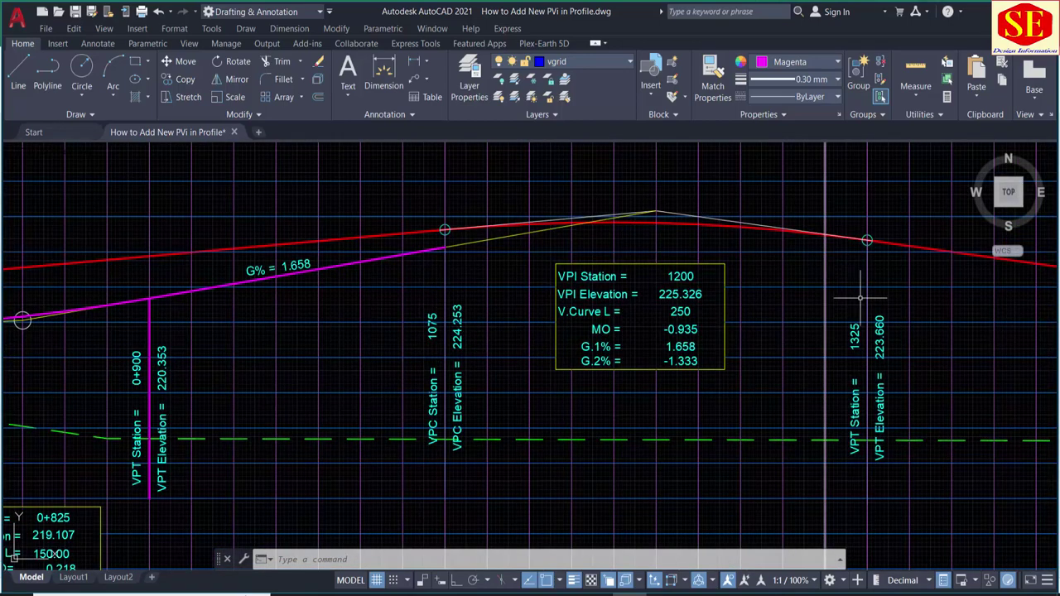
{"action": "scroll", "coordinate": [621, 327], "scroll_direction": "down", "scroll_amount": 4}
{"action": "scroll", "coordinate": [327, 356], "scroll_direction": "up", "scroll_amount": 3}
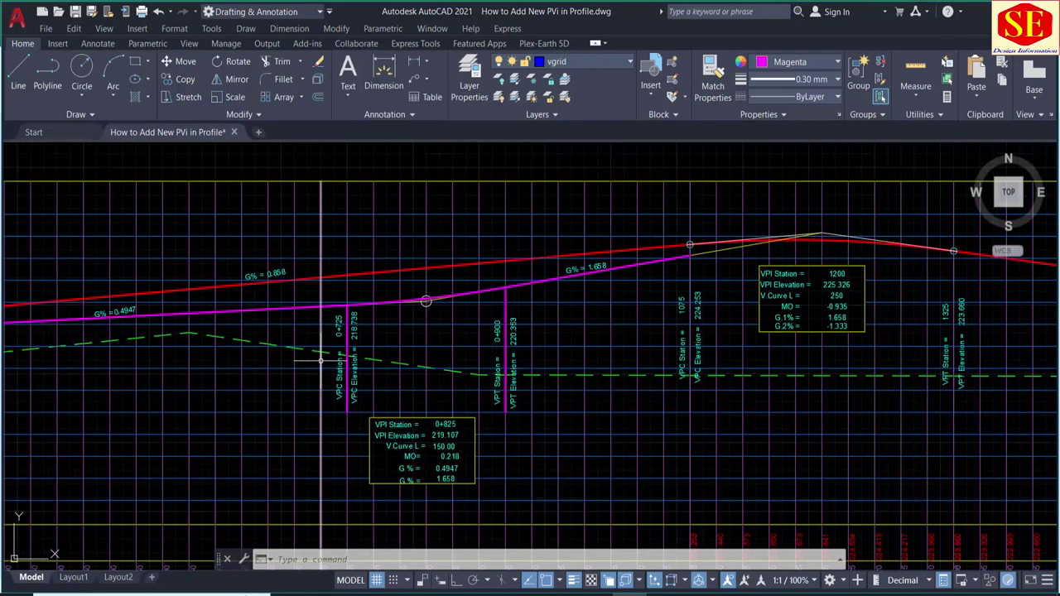
{"action": "scroll", "coordinate": [417, 410], "scroll_direction": "down", "scroll_amount": 5}
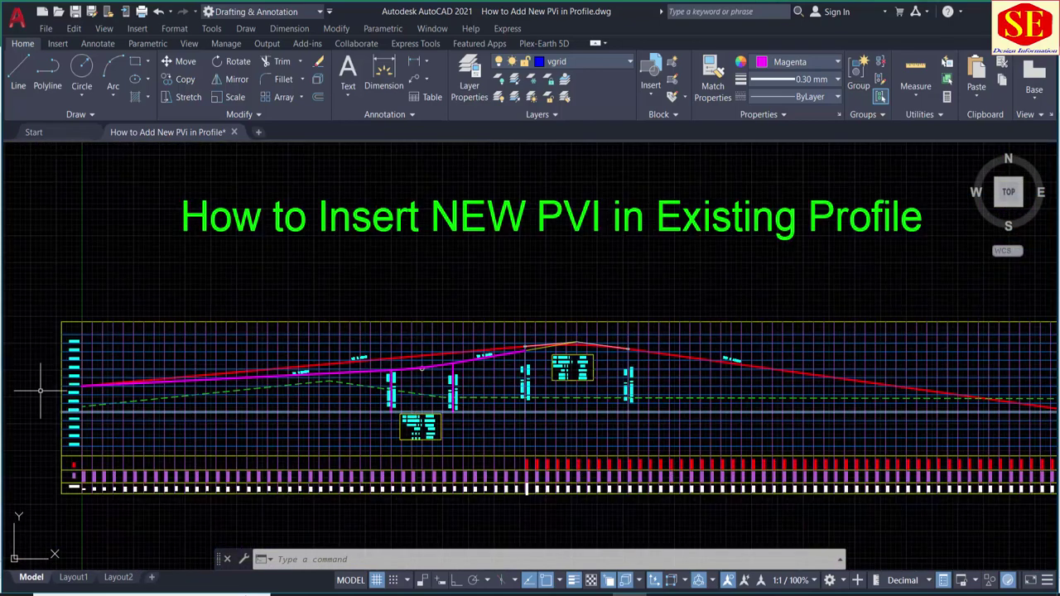
{"action": "scroll", "coordinate": [40, 387], "scroll_direction": "up", "scroll_amount": 4}
{"action": "scroll", "coordinate": [153, 383], "scroll_direction": "down", "scroll_amount": 1}
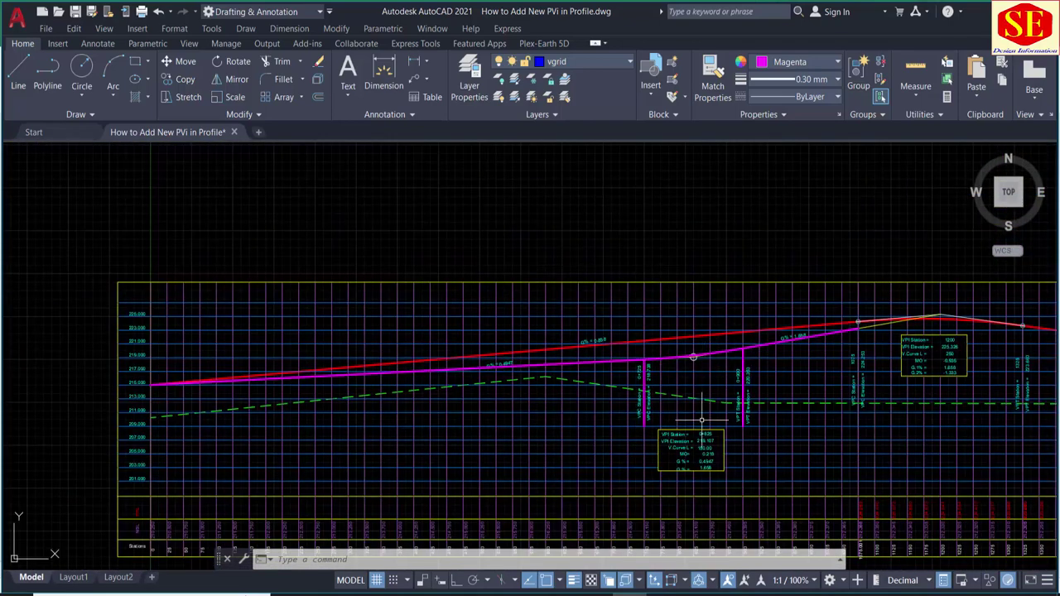
{"action": "scroll", "coordinate": [703, 425], "scroll_direction": "down", "scroll_amount": 1}
{"action": "scroll", "coordinate": [795, 381], "scroll_direction": "up", "scroll_amount": 3}
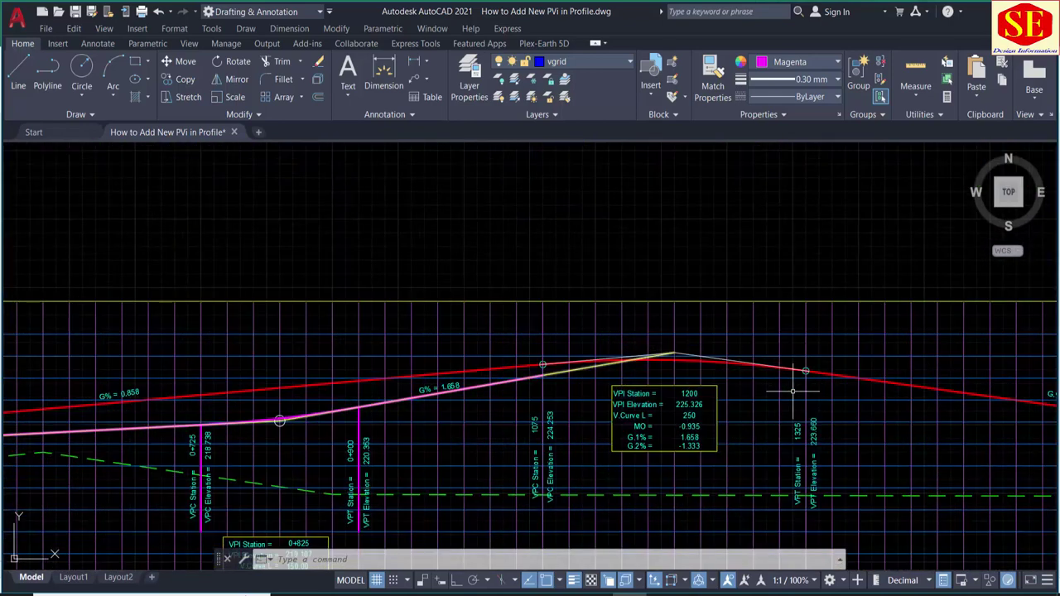
{"action": "scroll", "coordinate": [800, 381], "scroll_direction": "up", "scroll_amount": 4}
{"action": "scroll", "coordinate": [812, 352], "scroll_direction": "down", "scroll_amount": 2}
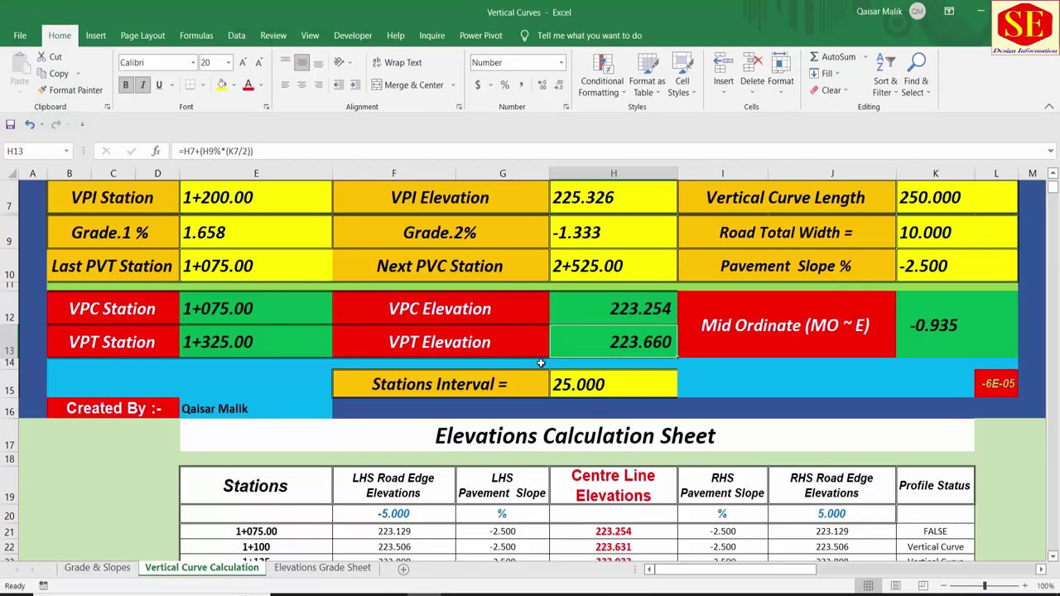
- Select N64's station,elevation formula (=E64&","&H64*10) and begin filling it down column N
{"action": "scroll", "coordinate": [770, 333], "scroll_direction": "down", "scroll_amount": 4}
{"action": "left_click", "coordinate": [999, 330]}
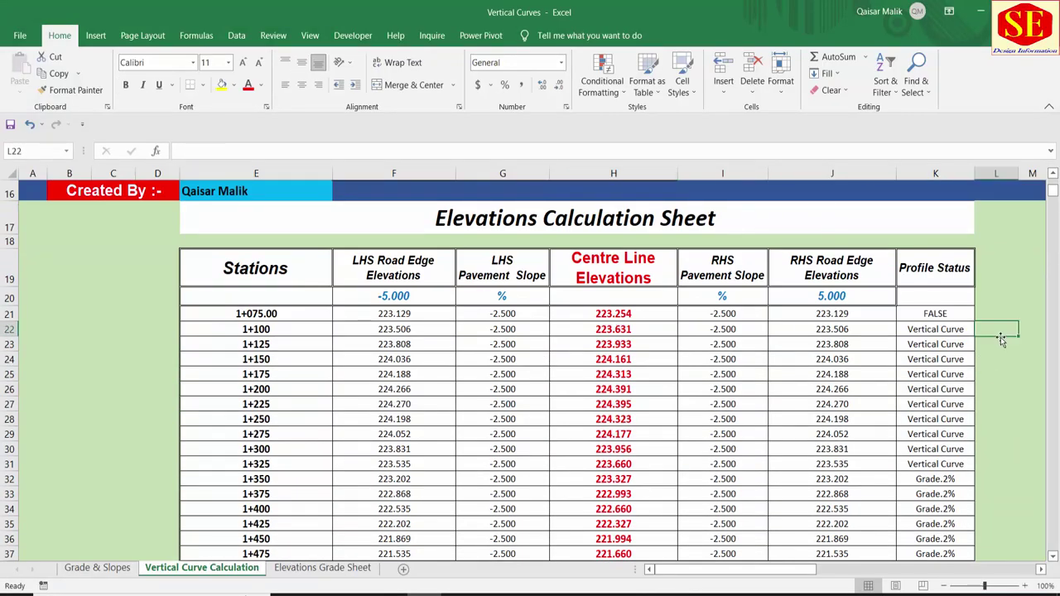
{"action": "left_click_drag", "start_coordinate": [792, 573], "coordinate": [842, 573]}
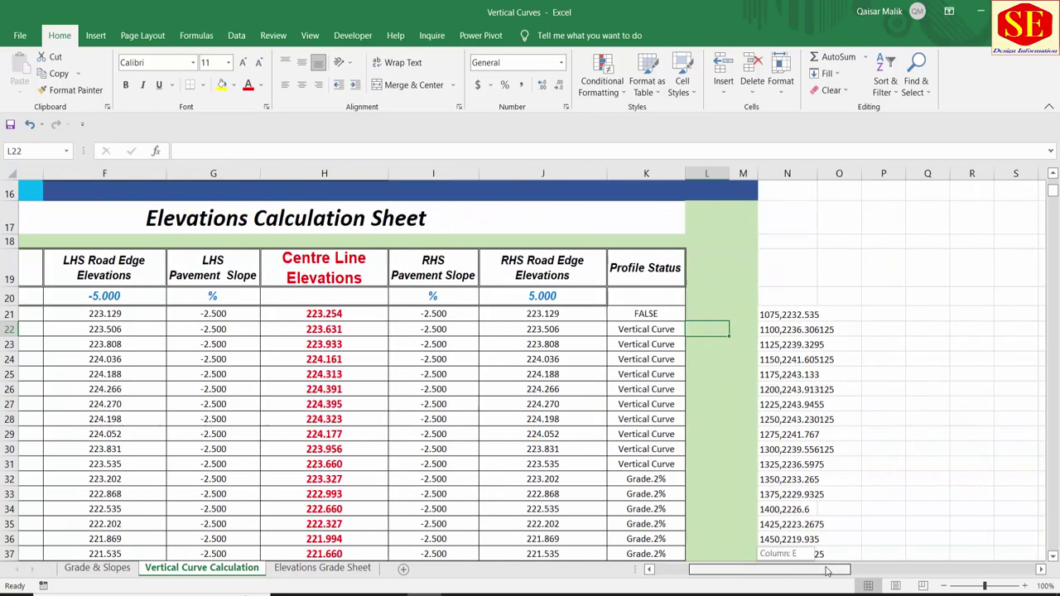
{"action": "scroll", "coordinate": [558, 346], "scroll_direction": "down", "scroll_amount": 4}
{"action": "scroll", "coordinate": [558, 346], "scroll_direction": "down", "scroll_amount": 7}
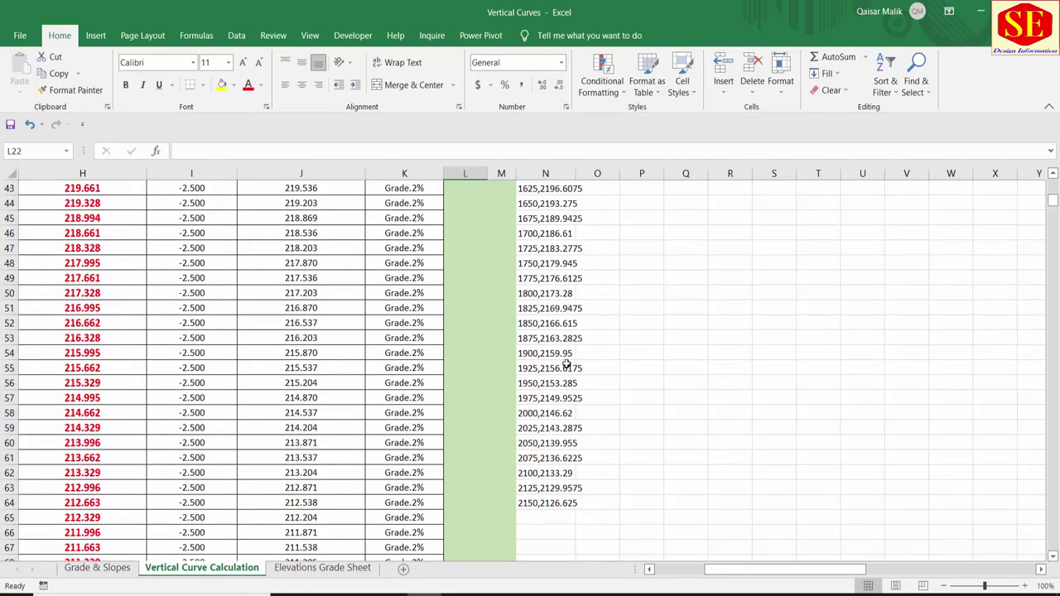
{"action": "left_click", "coordinate": [547, 412]}
{"action": "mouse_move", "coordinate": [576, 420]}
{"action": "left_mouse_down"}
{"action": "mouse_move", "coordinate": [571, 490]}
{"action": "mouse_move", "coordinate": [487, 149]}
{"action": "left_mouse_up"}
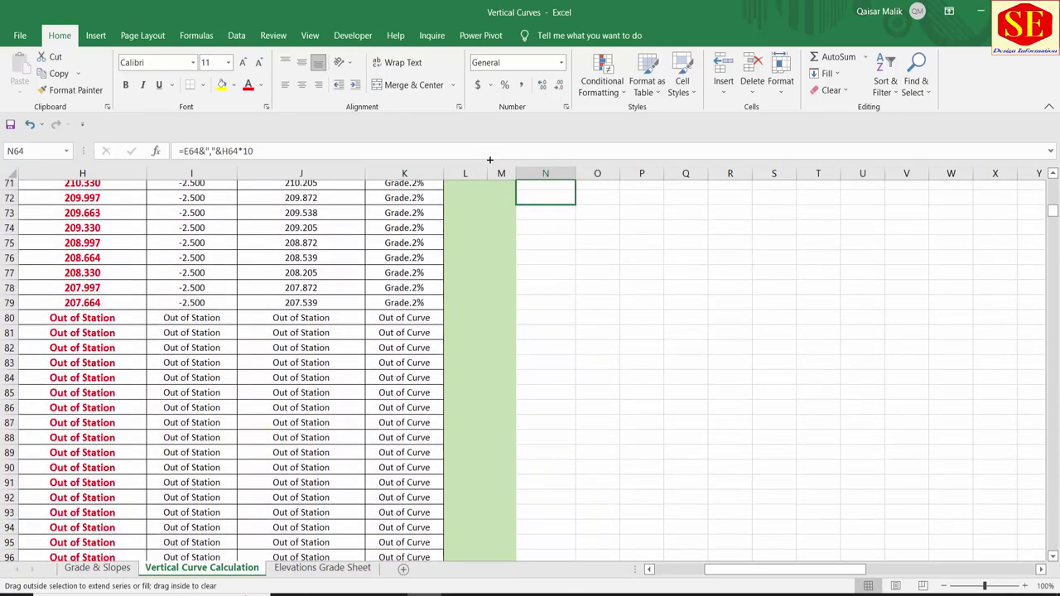
- Fill the coordinate formula down to row 79, reaching station 2525
{"action": "left_click_drag", "start_coordinate": [487, 149], "coordinate": [523, 294]}
{"action": "left_click_drag", "start_coordinate": [531, 339], "coordinate": [530, 339]}
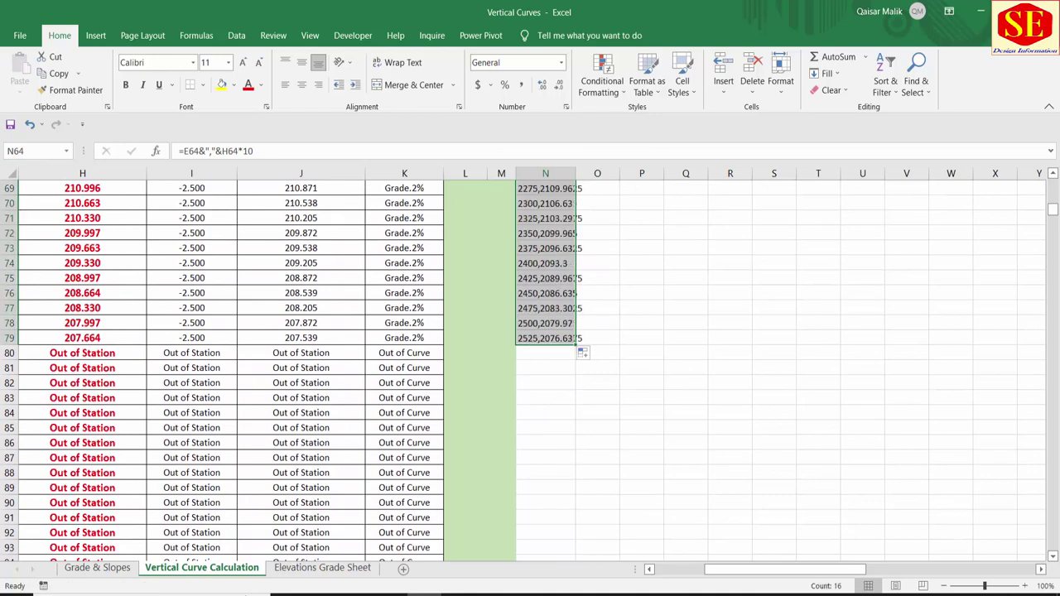
{"action": "left_click_drag", "start_coordinate": [729, 569], "coordinate": [679, 570]}
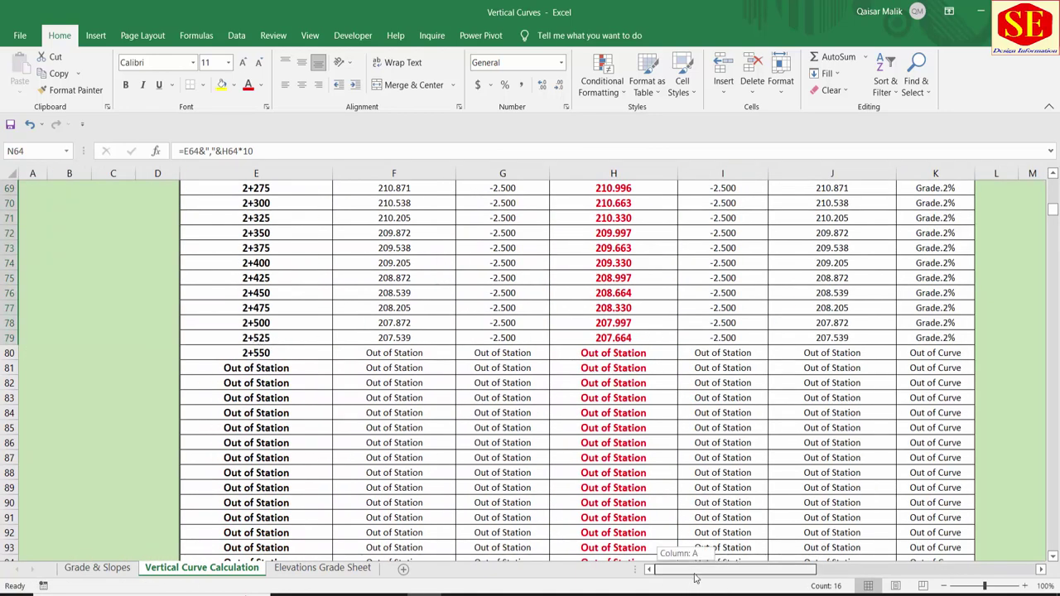
{"action": "left_click_drag", "start_coordinate": [663, 570], "coordinate": [712, 570]}
{"action": "scroll", "coordinate": [596, 398], "scroll_direction": "up", "scroll_amount": 6}
{"action": "scroll", "coordinate": [625, 414], "scroll_direction": "up", "scroll_amount": 6}
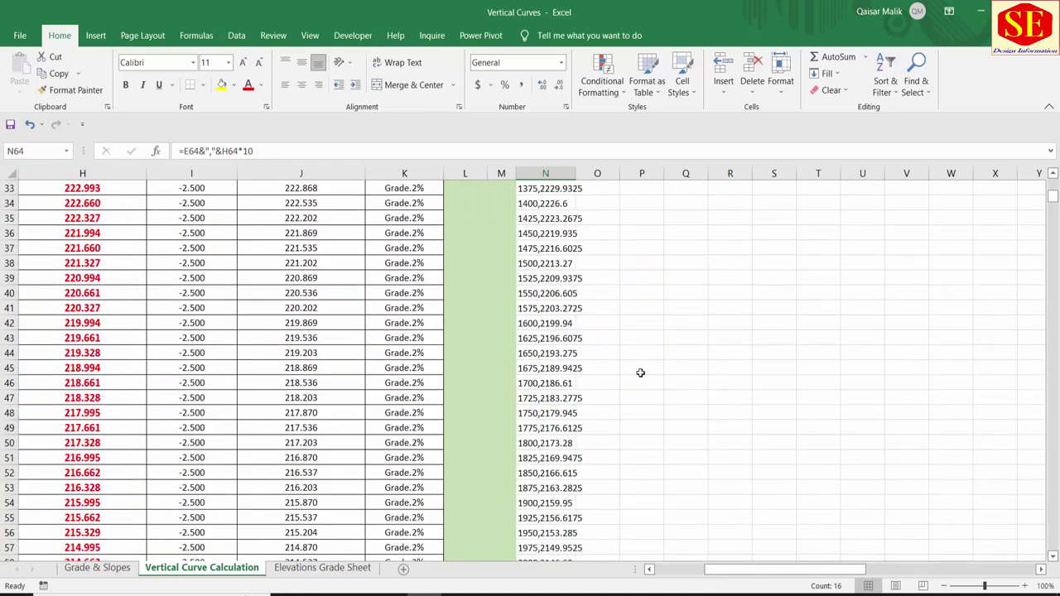
{"action": "scroll", "coordinate": [644, 348], "scroll_direction": "up", "scroll_amount": 7}
{"action": "scroll", "coordinate": [646, 322], "scroll_direction": "down", "scroll_amount": 2}
- Copy the coordinate list N21:N79 and return to AutoCAD
{"action": "left_click", "coordinate": [534, 258]}
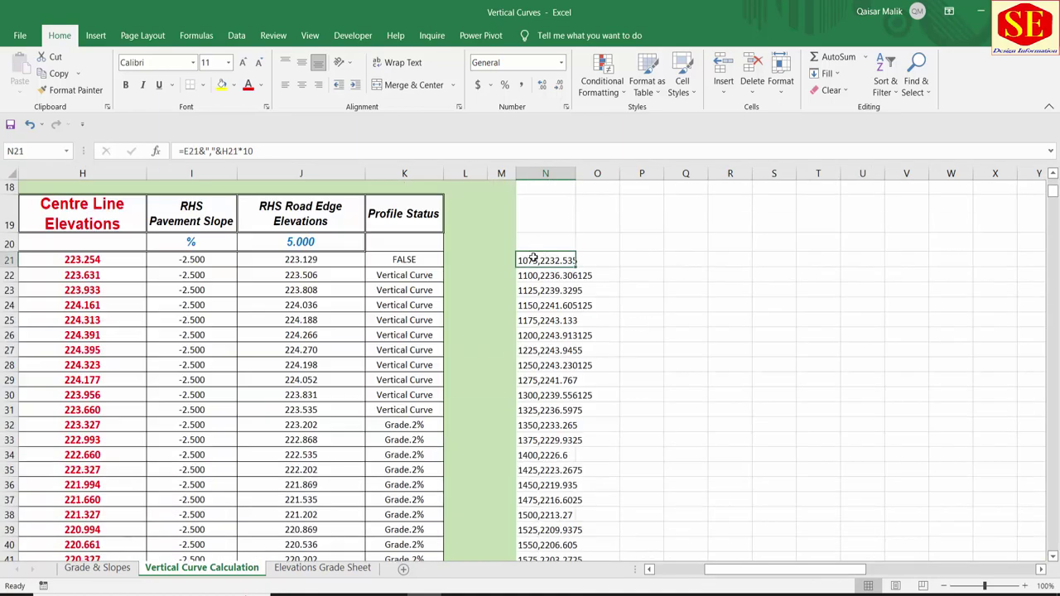
{"action": "left_click_drag", "start_coordinate": [528, 291], "coordinate": [572, 553]}
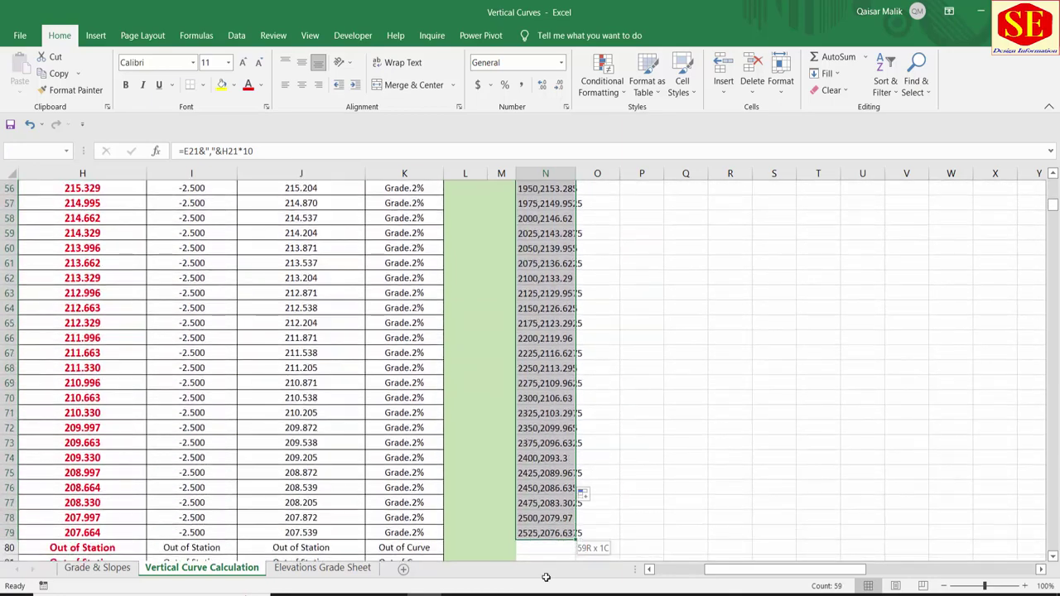
{"action": "right_click", "coordinate": [544, 518]}
{"action": "left_click", "coordinate": [620, 214]}
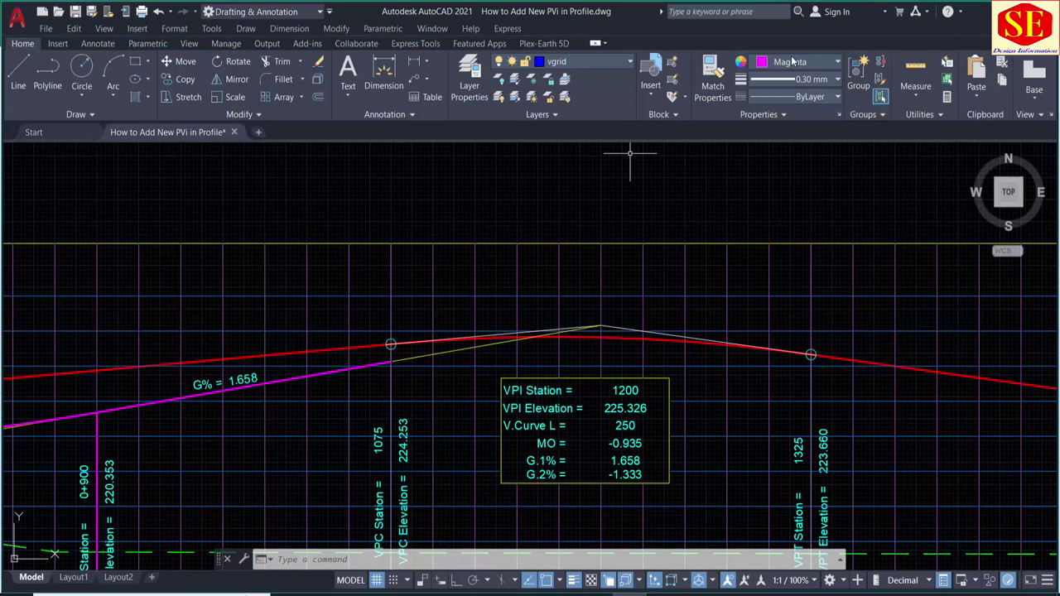
{"action": "left_click", "coordinate": [791, 62]}
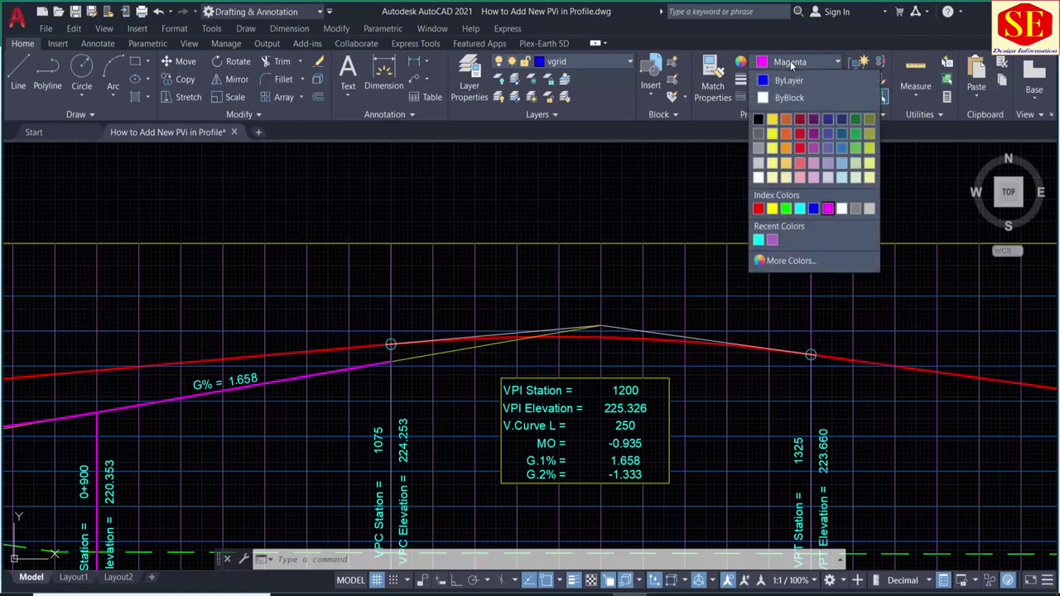
- Set the current colour to Cyan and draw a polyline from the pasted Excel coordinates
{"action": "left_click", "coordinate": [800, 209]}
{"action": "left_click", "coordinate": [466, 563]}
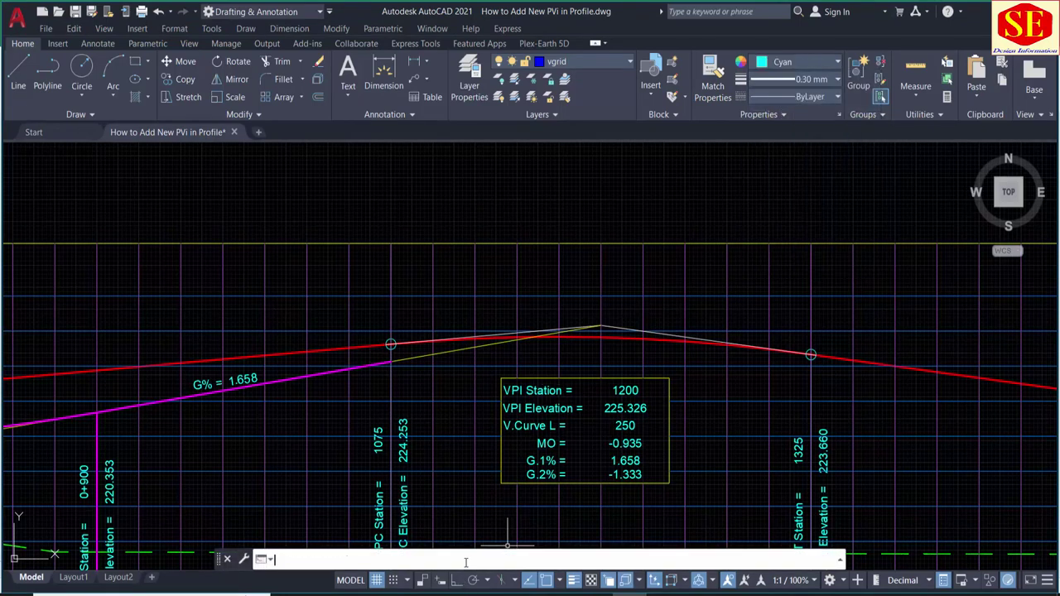
{"action": "type", "text": "pl"}
{"action": "key", "text": "Return"}
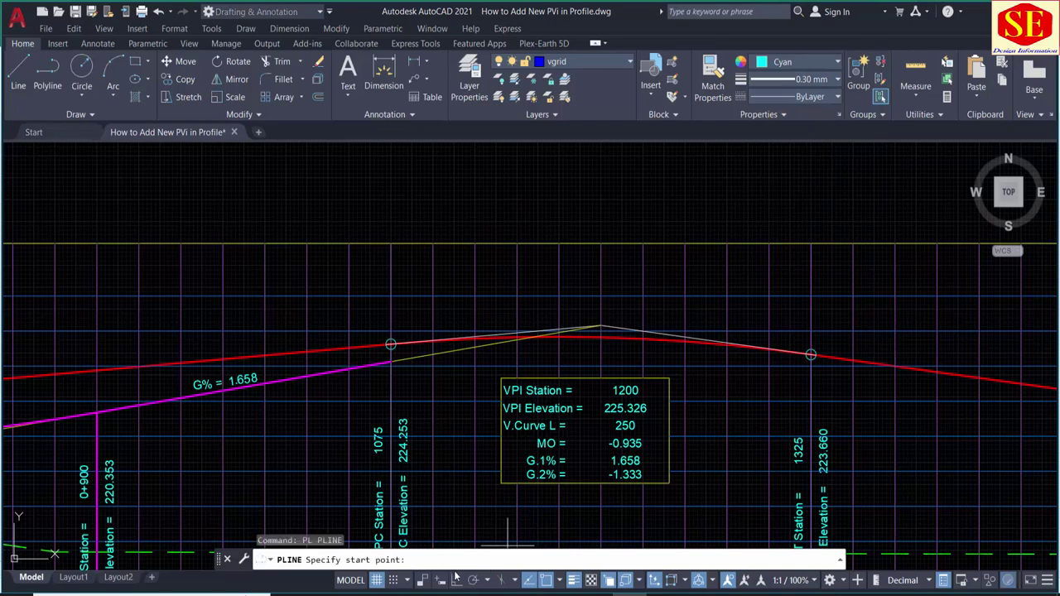
{"action": "right_click", "coordinate": [457, 563]}
{"action": "left_click", "coordinate": [489, 499]}
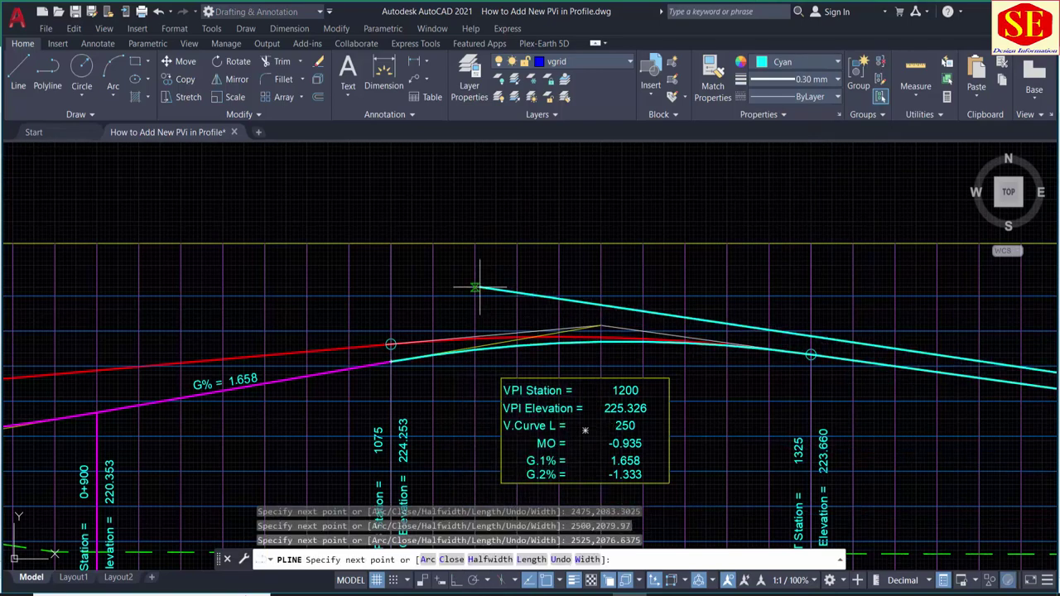
{"action": "scroll", "coordinate": [478, 288], "scroll_direction": "down", "scroll_amount": 3}
{"action": "middle_click_drag", "start_coordinate": [733, 289], "coordinate": [499, 264]}
{"action": "scroll", "coordinate": [500, 264], "scroll_direction": "down", "scroll_amount": 2}
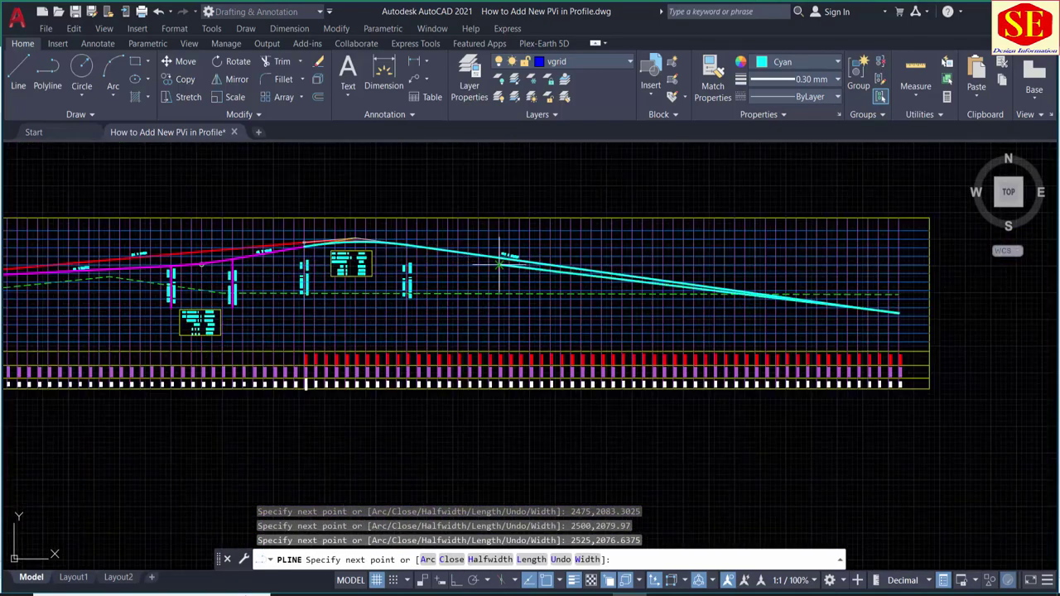
{"action": "scroll", "coordinate": [500, 264], "scroll_direction": "up", "scroll_amount": 3}
{"action": "key", "text": "Escape"}
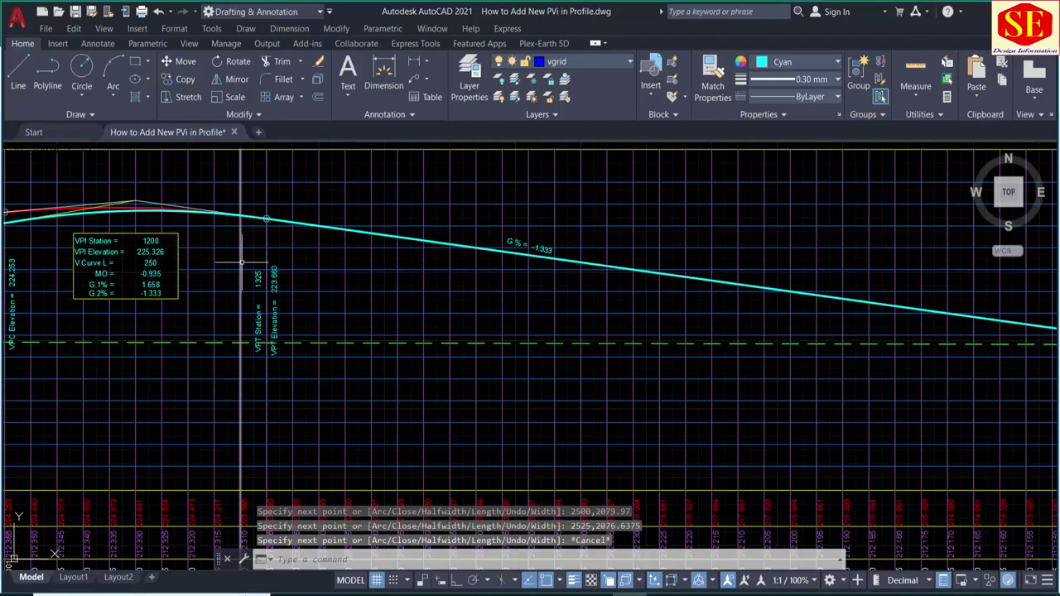
- Inspect the new curve from VPI 0+825 through the VPI 1200 crest to station 1325
{"action": "middle_click_drag", "start_coordinate": [242, 264], "coordinate": [638, 296]}
{"action": "scroll", "coordinate": [638, 295], "scroll_direction": "up", "scroll_amount": 4}
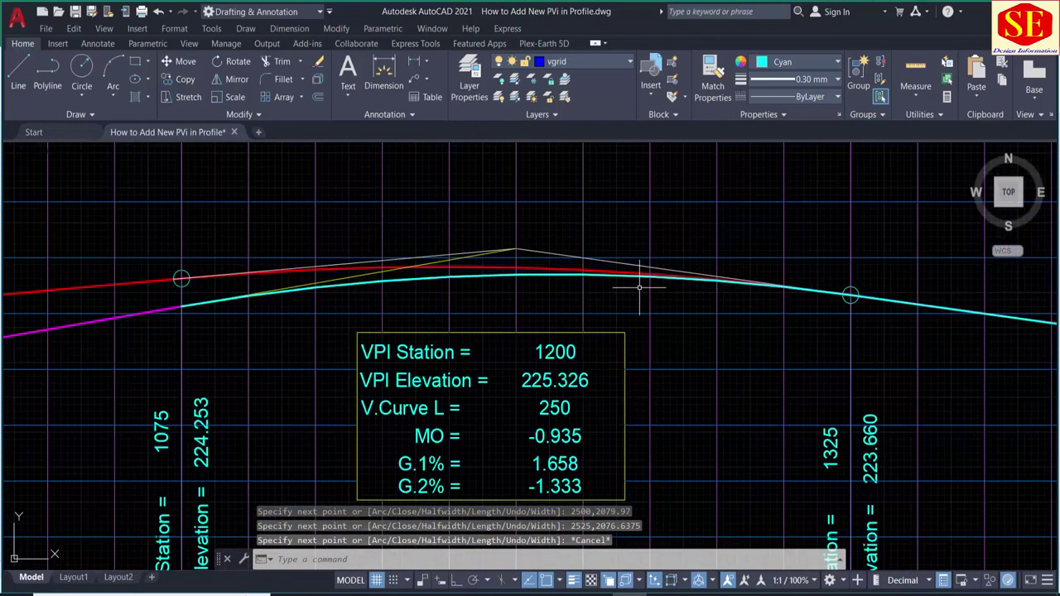
{"action": "scroll", "coordinate": [219, 300], "scroll_direction": "up", "scroll_amount": 2}
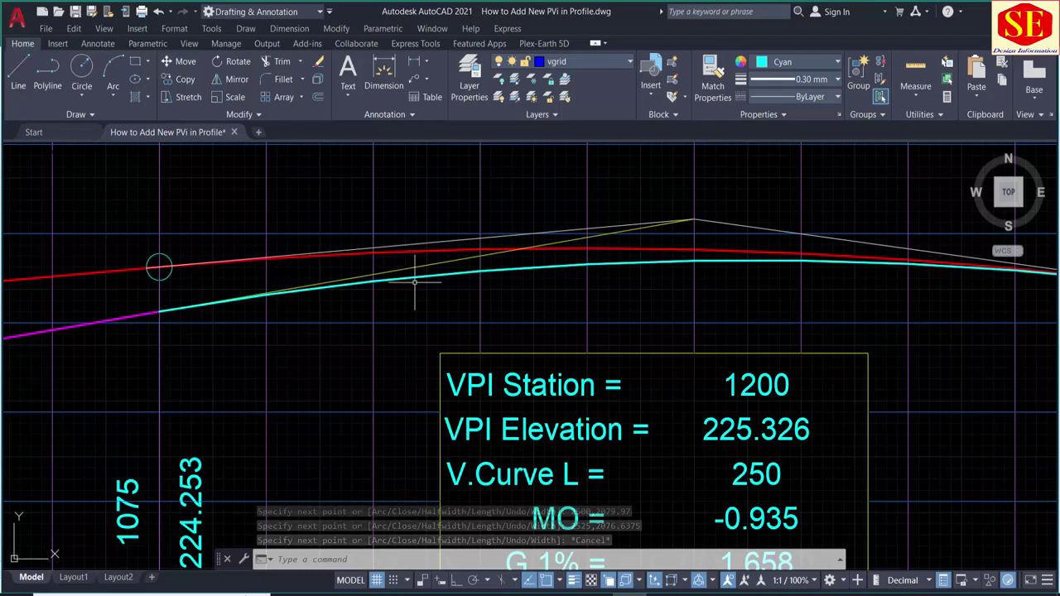
{"action": "middle_click_drag", "start_coordinate": [756, 236], "coordinate": [476, 240]}
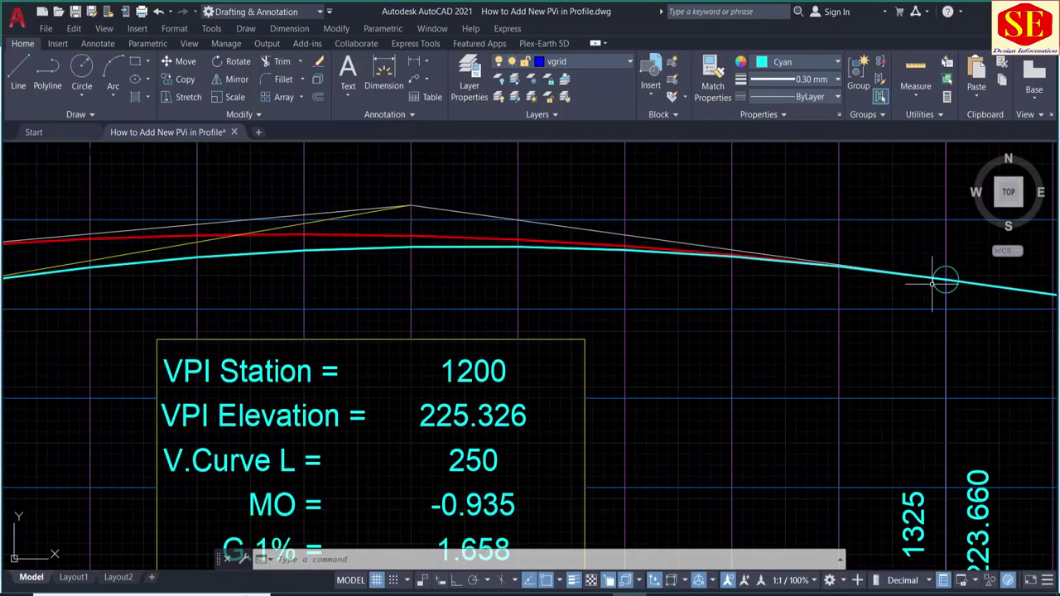
{"action": "middle_click_drag", "start_coordinate": [942, 279], "coordinate": [792, 277]}
{"action": "scroll", "coordinate": [791, 274], "scroll_direction": "down", "scroll_amount": 4}
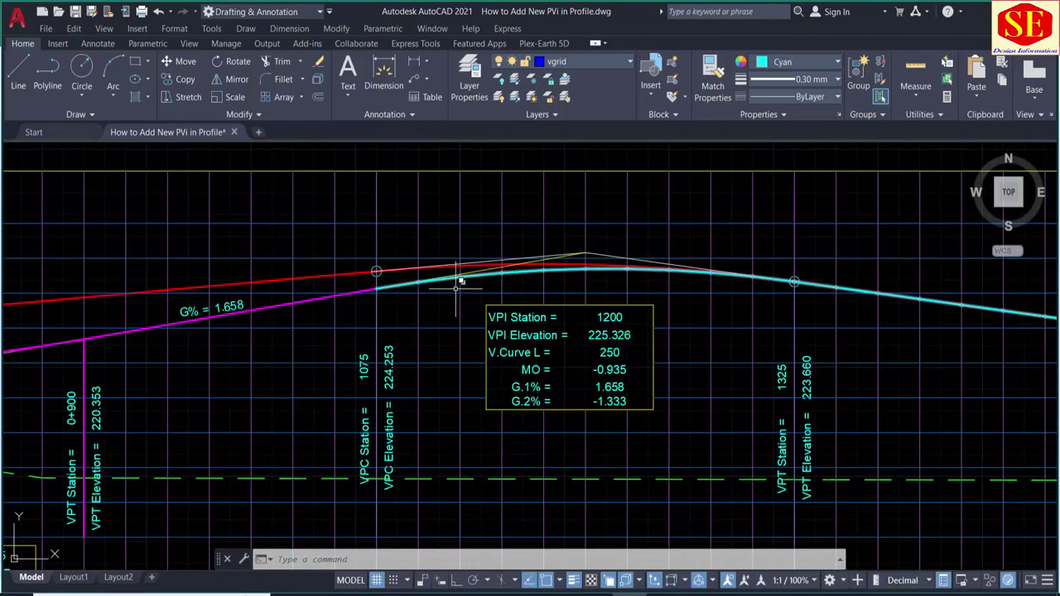
{"action": "middle_click_drag", "start_coordinate": [456, 286], "coordinate": [878, 229]}
{"action": "scroll", "coordinate": [613, 231], "scroll_direction": "down", "scroll_amount": 2}
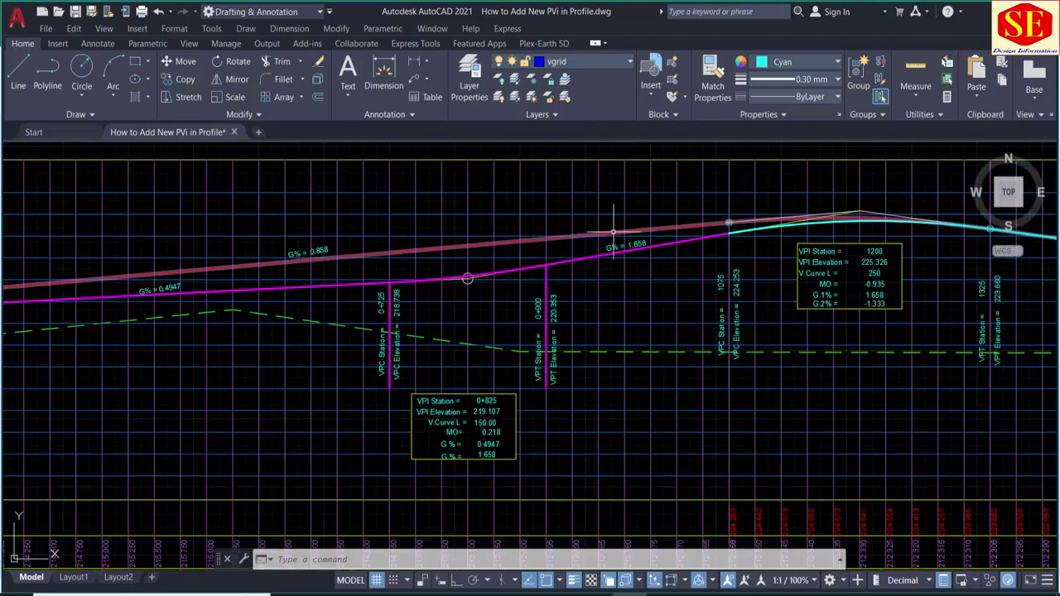
{"action": "middle_click_drag", "start_coordinate": [204, 277], "coordinate": [366, 237]}
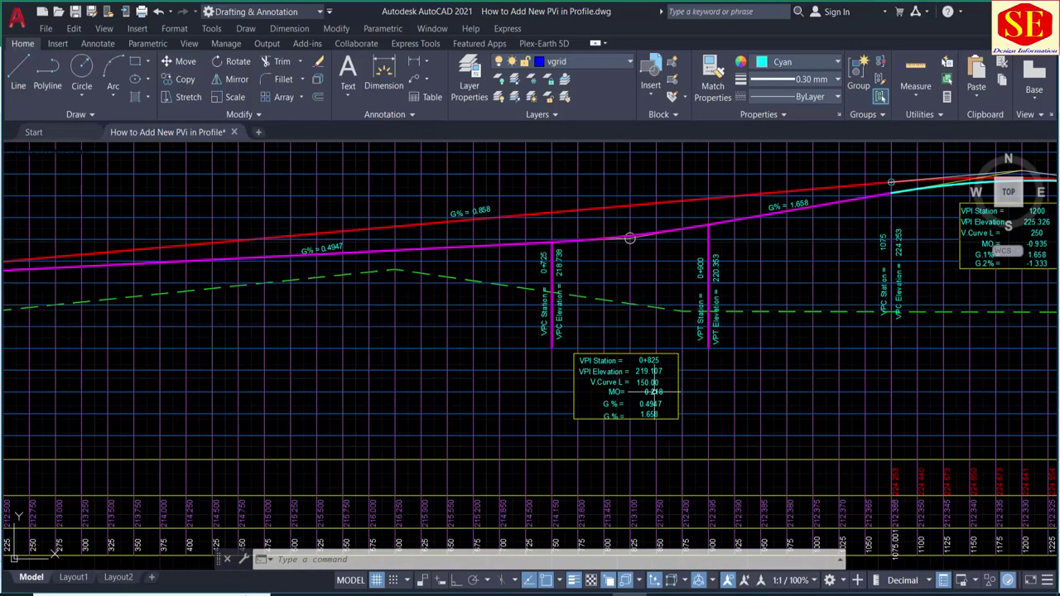
{"action": "middle_click_drag", "start_coordinate": [613, 352], "coordinate": [365, 384]}
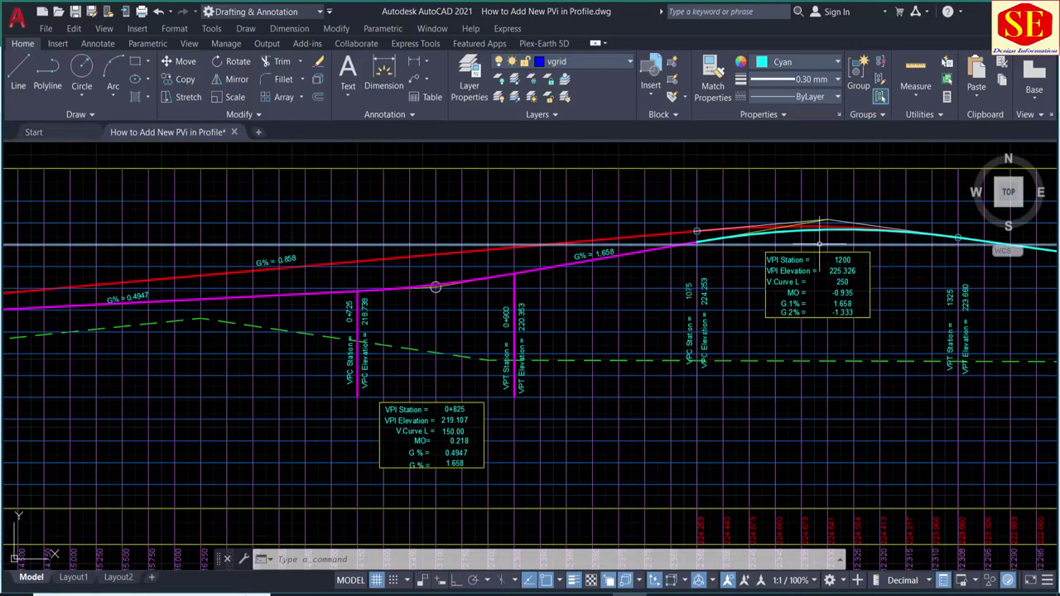
{"action": "middle_click_drag", "start_coordinate": [762, 230], "coordinate": [489, 263]}
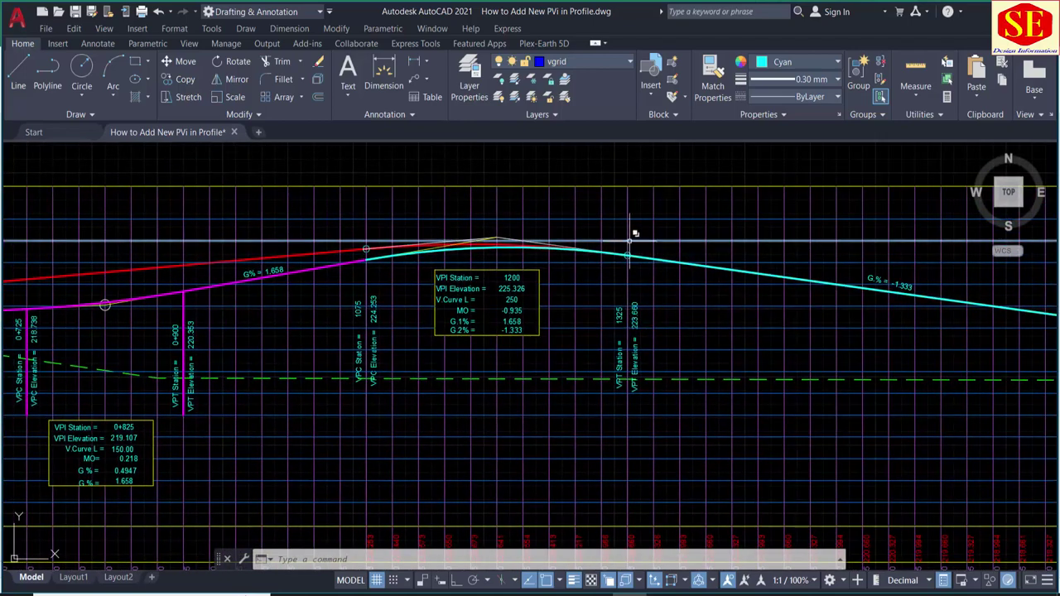
{"action": "scroll", "coordinate": [642, 307], "scroll_direction": "down", "scroll_amount": 2}
{"action": "scroll", "coordinate": [746, 327], "scroll_direction": "down", "scroll_amount": 1}
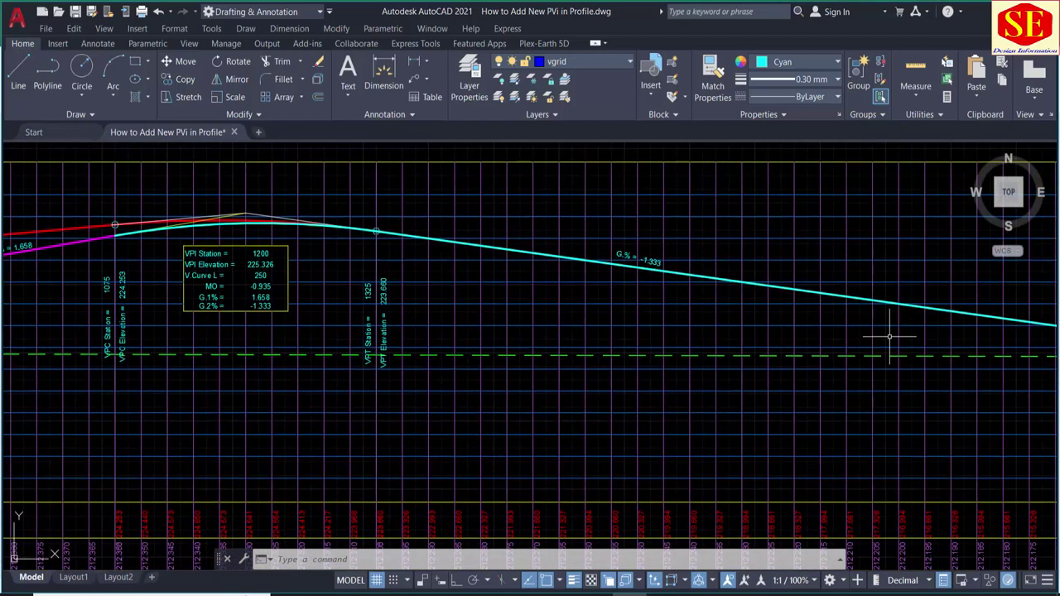
{"action": "scroll", "coordinate": [887, 338], "scroll_direction": "down", "scroll_amount": 1}
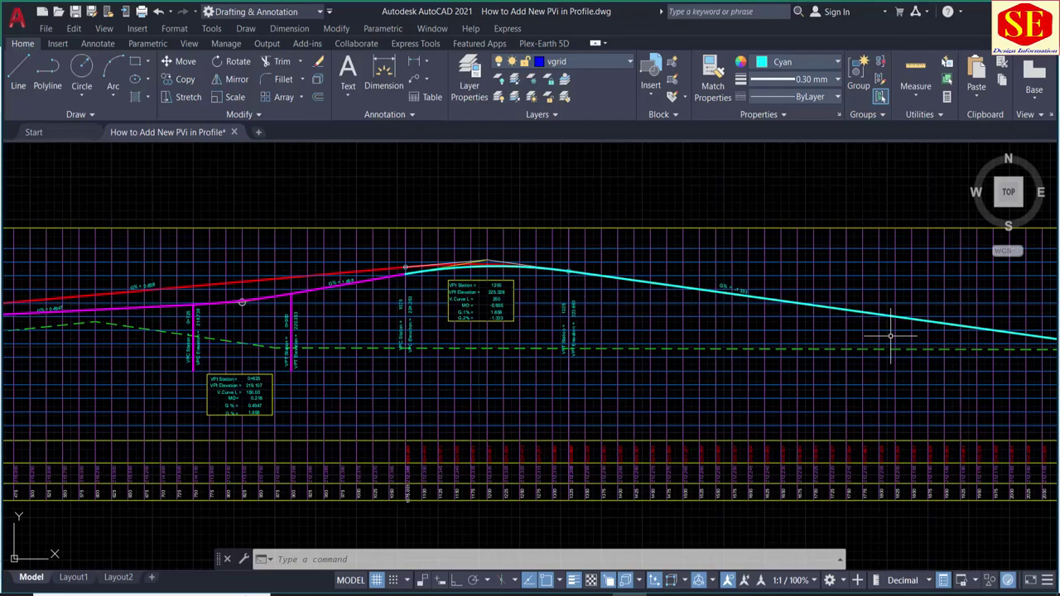
{"action": "key", "text": "Escape"}
- Window-select the 61 old FRL row texts and erase them with E
{"action": "scroll", "coordinate": [464, 347], "scroll_direction": "up", "scroll_amount": 1}
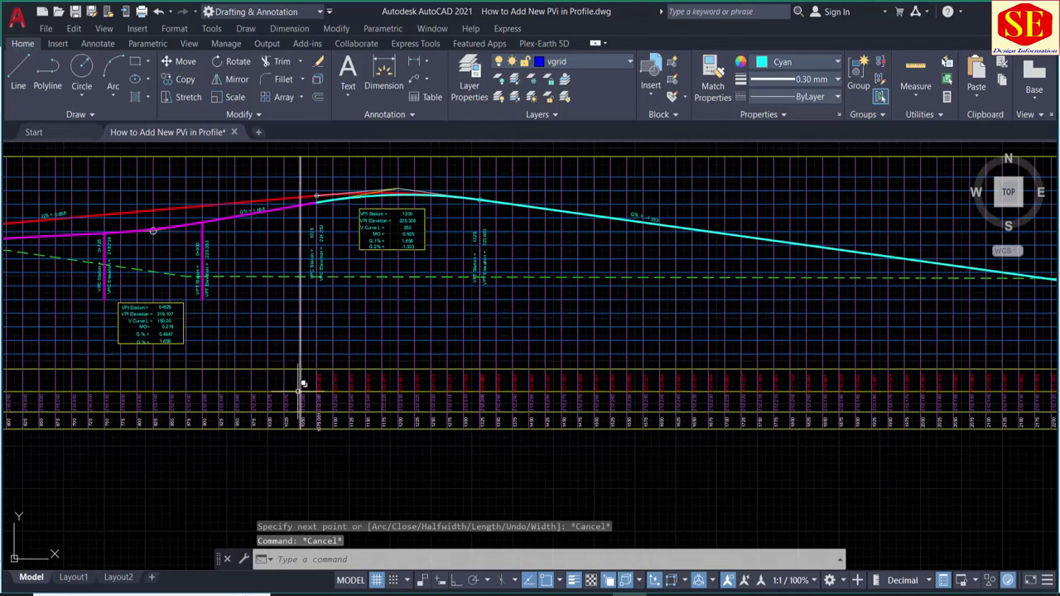
{"action": "scroll", "coordinate": [301, 352], "scroll_direction": "up", "scroll_amount": 1}
{"action": "left_click", "coordinate": [314, 351]}
{"action": "scroll", "coordinate": [497, 401], "scroll_direction": "down", "scroll_amount": 3}
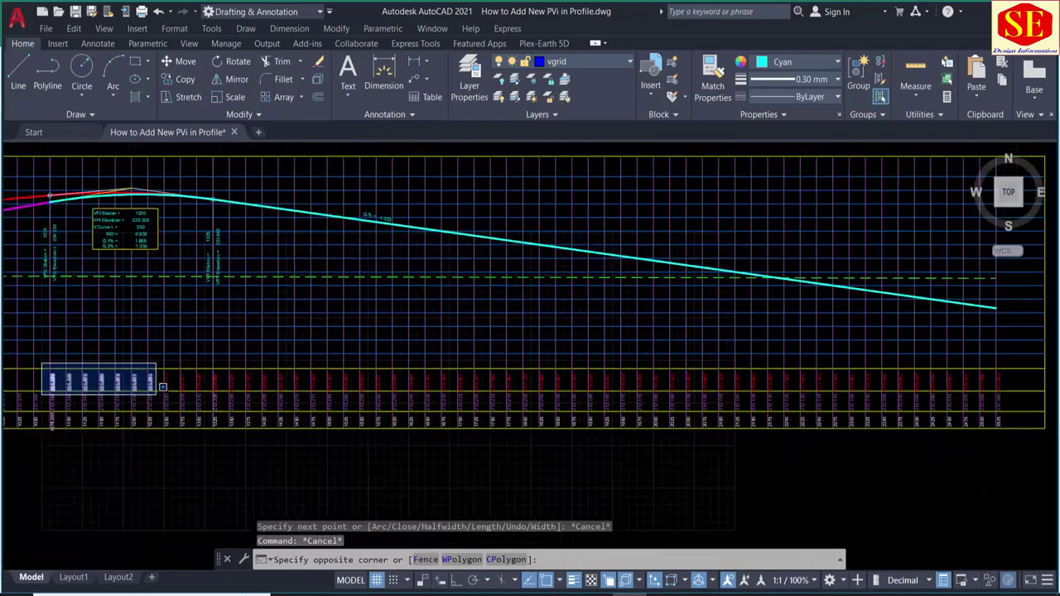
{"action": "scroll", "coordinate": [154, 379], "scroll_direction": "down", "scroll_amount": 1}
{"action": "scroll", "coordinate": [872, 388], "scroll_direction": "up", "scroll_amount": 2}
{"action": "left_click", "coordinate": [718, 390]}
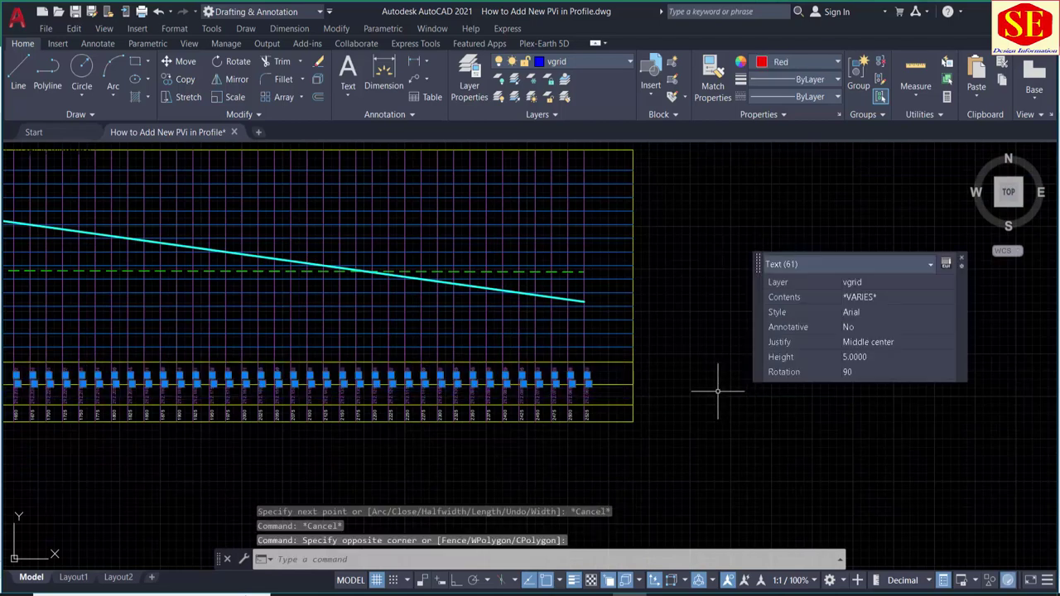
{"action": "type", "text": "e"}
{"action": "key", "text": "Return"}
{"action": "scroll", "coordinate": [374, 397], "scroll_direction": "down", "scroll_amount": 2}
{"action": "scroll", "coordinate": [328, 406], "scroll_direction": "up", "scroll_amount": 1}
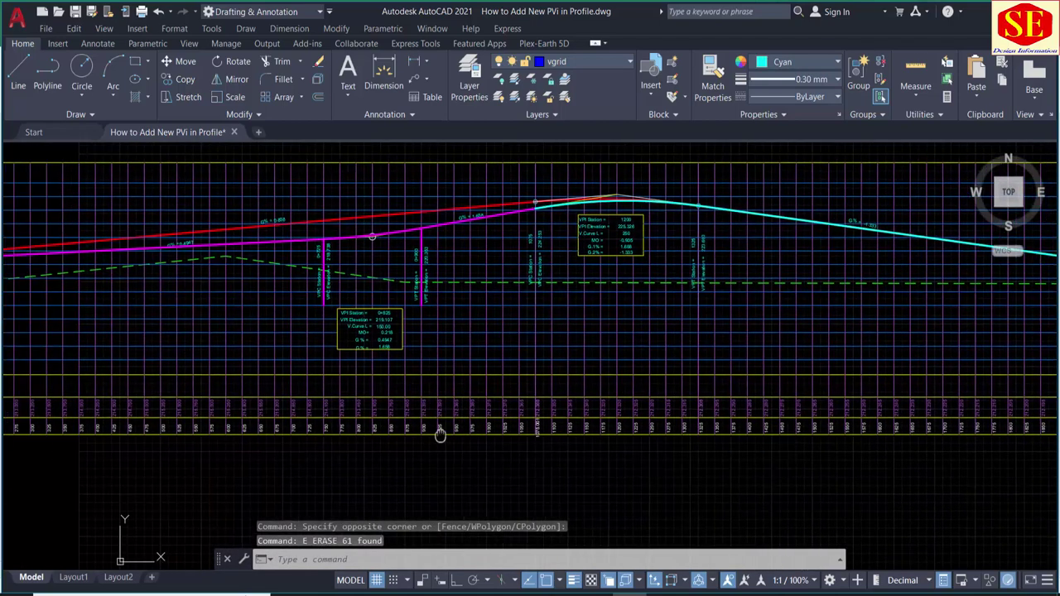
{"action": "scroll", "coordinate": [328, 405], "scroll_direction": "up", "scroll_amount": 1}
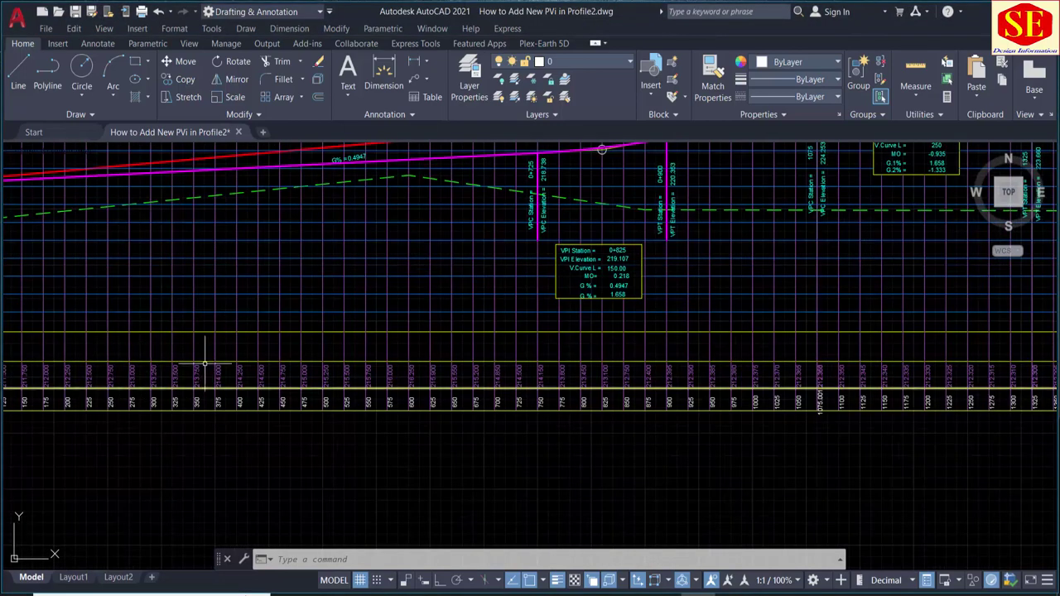
{"action": "scroll", "coordinate": [208, 365], "scroll_direction": "down", "scroll_amount": 2}
{"action": "middle_click_drag", "start_coordinate": [351, 386], "coordinate": [356, 406]}
{"action": "type", "text": "ap"}
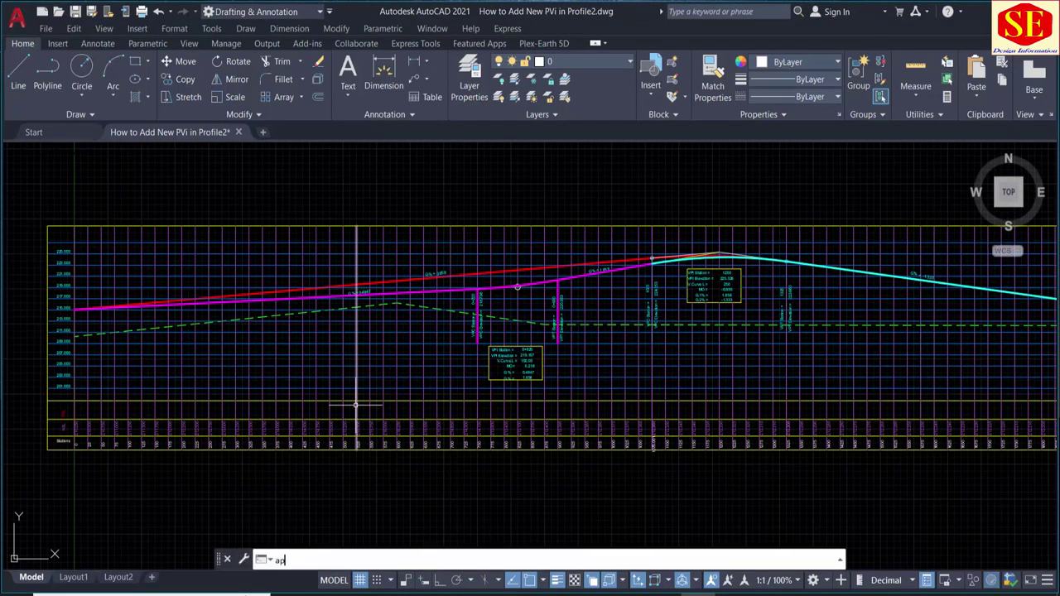
{"action": "key", "text": "Return"}
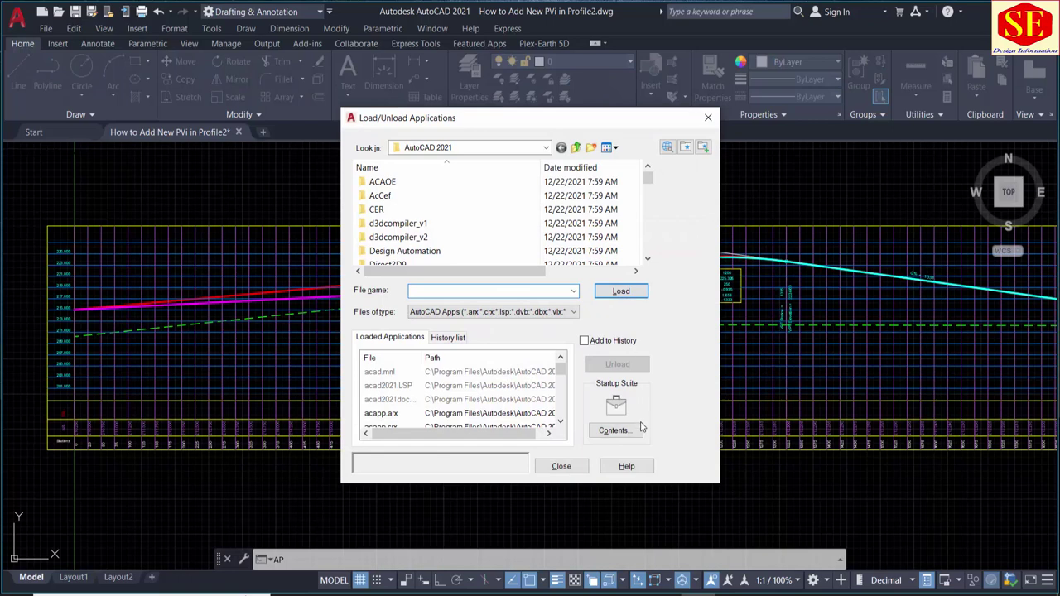
{"action": "left_click", "coordinate": [628, 431]}
{"action": "left_click", "coordinate": [419, 279]}
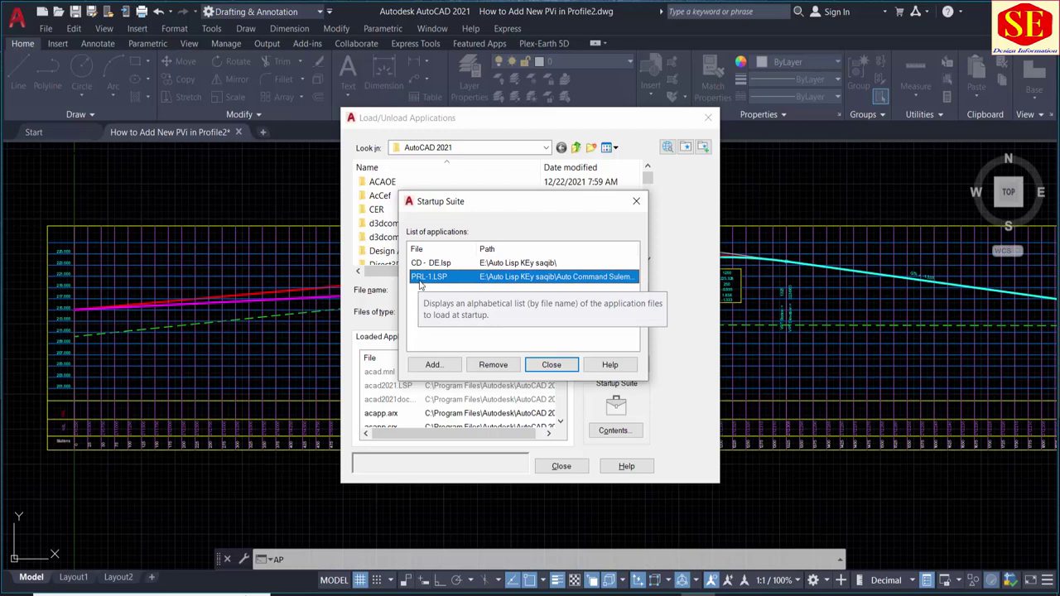
{"action": "left_click", "coordinate": [553, 366]}
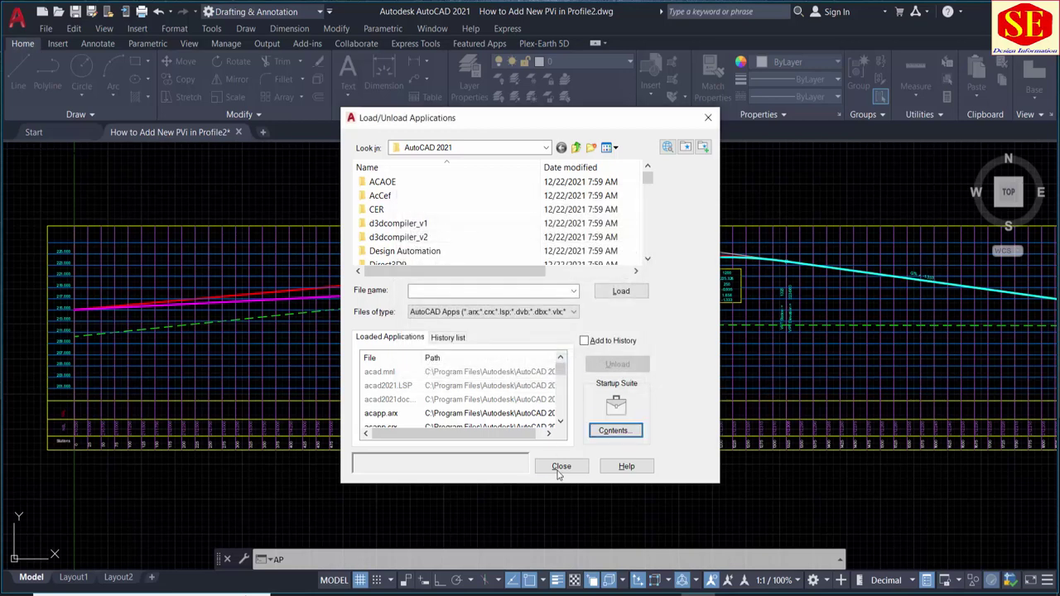
{"action": "left_click", "coordinate": [560, 466]}
{"action": "scroll", "coordinate": [259, 296], "scroll_direction": "up", "scroll_amount": 3}
- Run the VV routine and select the magenta vertical-curve polyline
{"action": "middle_click_drag", "start_coordinate": [259, 297], "coordinate": [414, 289]}
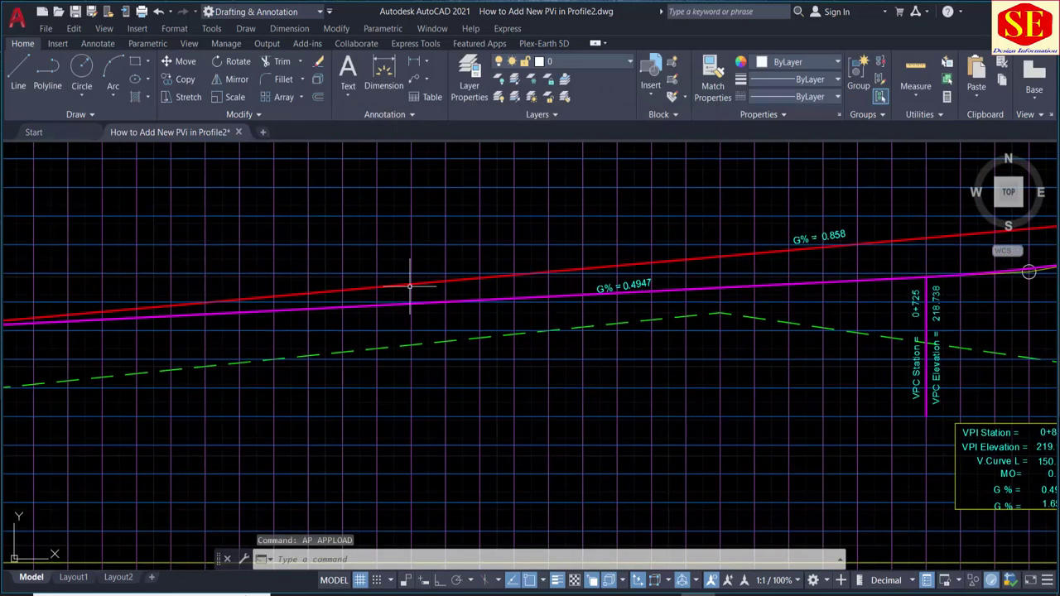
{"action": "scroll", "coordinate": [409, 284], "scroll_direction": "down", "scroll_amount": 2}
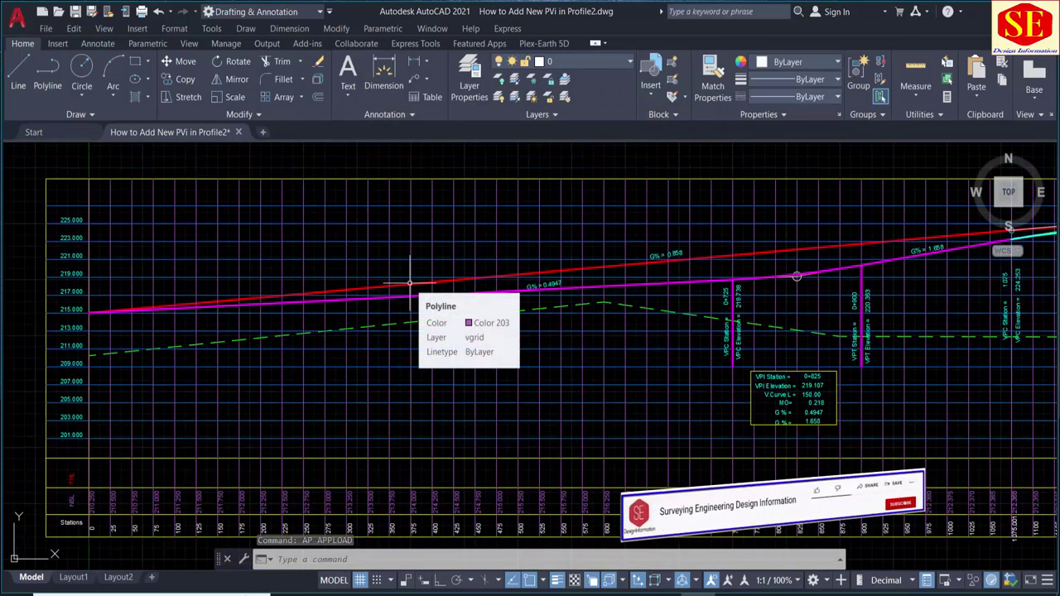
{"action": "type", "text": "VV"}
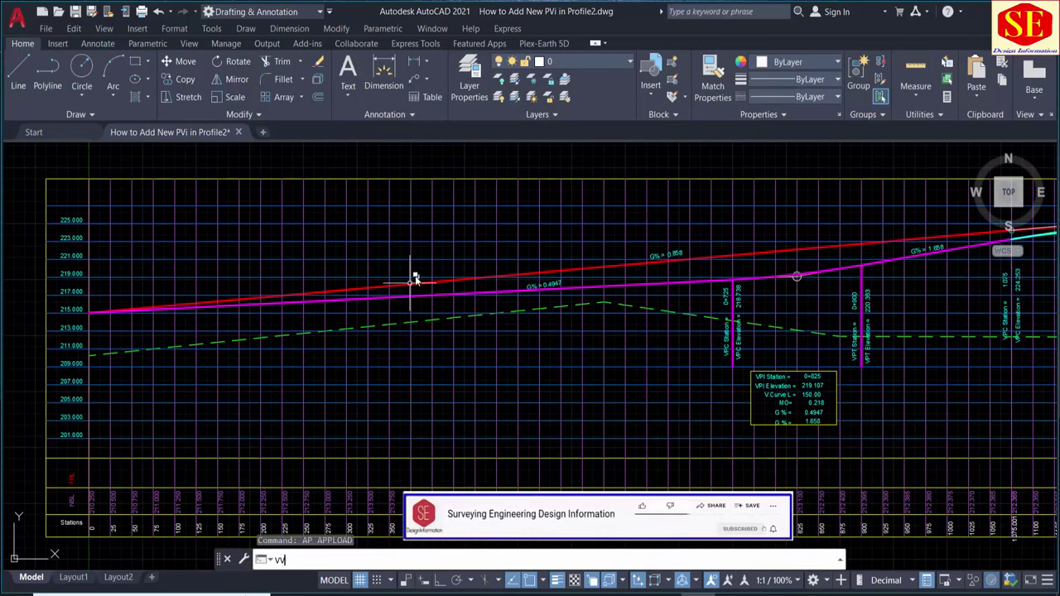
{"action": "key", "text": "Return"}
{"action": "scroll", "coordinate": [641, 228], "scroll_direction": "up", "scroll_amount": 5}
{"action": "scroll", "coordinate": [642, 228], "scroll_direction": "up", "scroll_amount": 5}
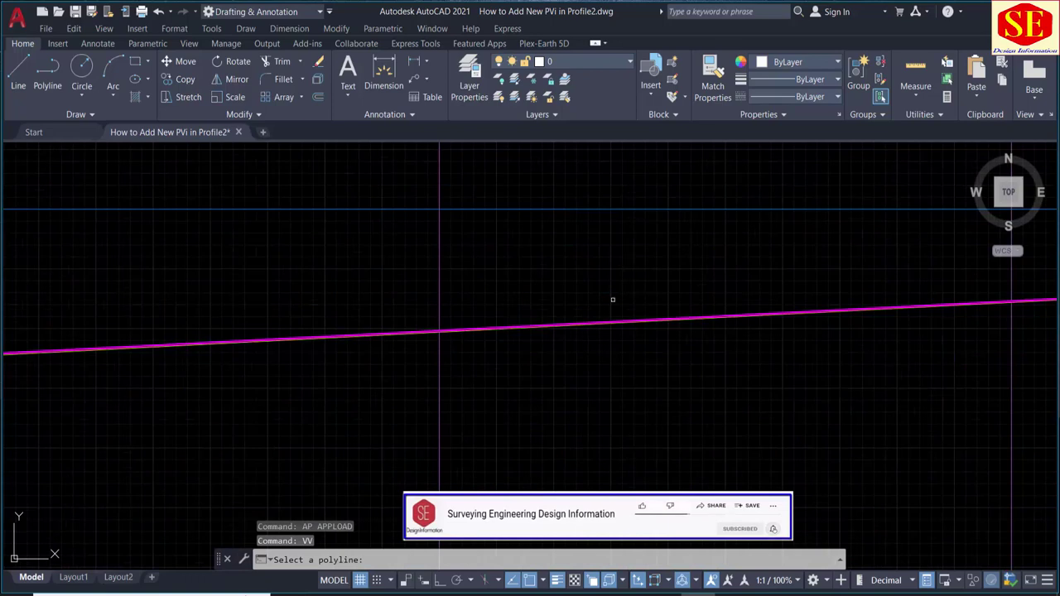
{"action": "middle_click_drag", "start_coordinate": [613, 300], "coordinate": [594, 390]}
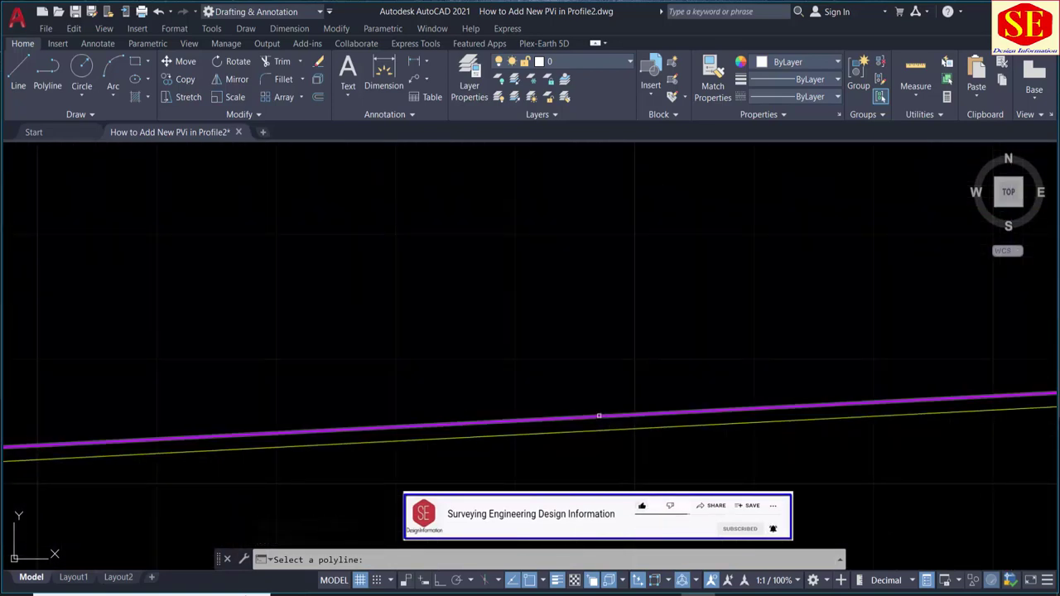
{"action": "left_click", "coordinate": [597, 414]}
- Pick the X-axis and Y-axis base points on the profile grid
{"action": "scroll", "coordinate": [598, 414], "scroll_direction": "down", "scroll_amount": 5}
{"action": "scroll", "coordinate": [598, 414], "scroll_direction": "down", "scroll_amount": 5}
{"action": "mouse_move", "coordinate": [466, 471]}
{"action": "middle_mouse_down"}
{"action": "mouse_move", "coordinate": [607, 492]}
{"action": "mouse_move", "coordinate": [560, 466]}
{"action": "middle_mouse_up"}
{"action": "scroll", "coordinate": [575, 487], "scroll_direction": "up", "scroll_amount": 3}
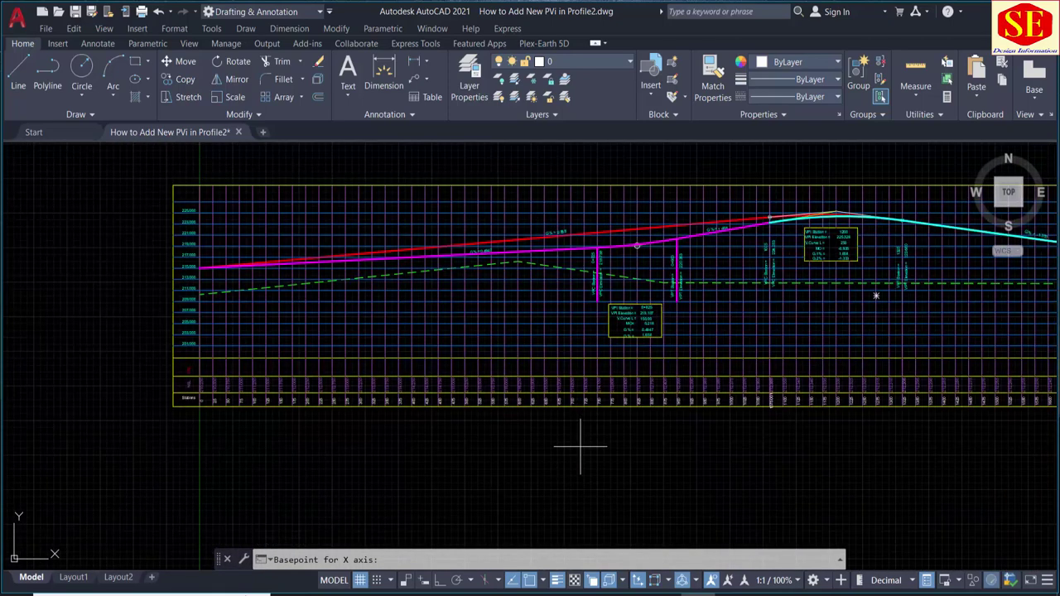
{"action": "left_click", "coordinate": [580, 475]}
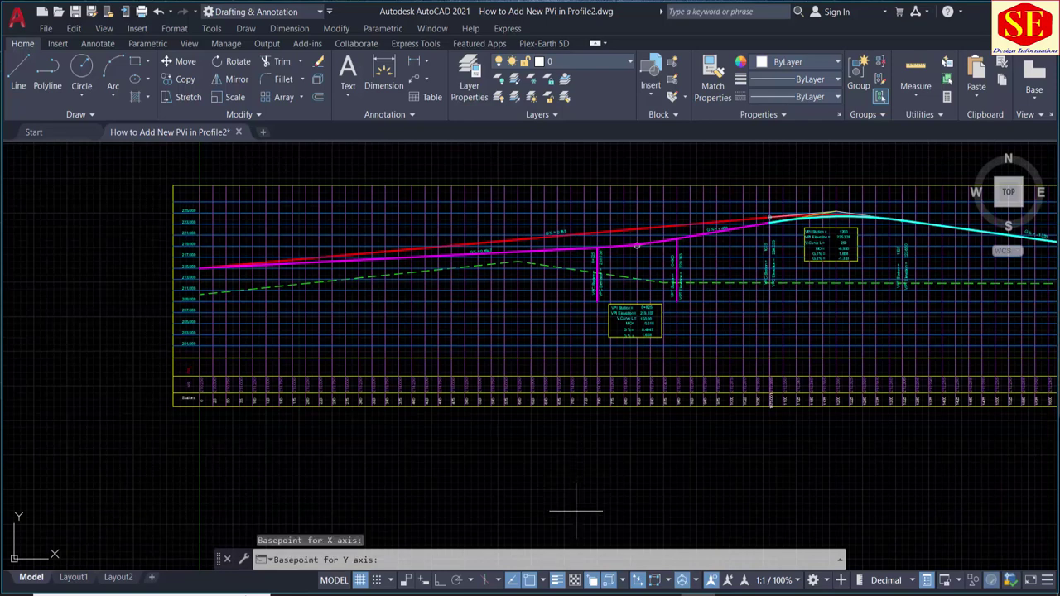
{"action": "left_click", "coordinate": [580, 508]}
- Crossing-select the 44 extra small texts below the profile table and erase them
{"action": "scroll", "coordinate": [584, 438], "scroll_direction": "up", "scroll_amount": 1}
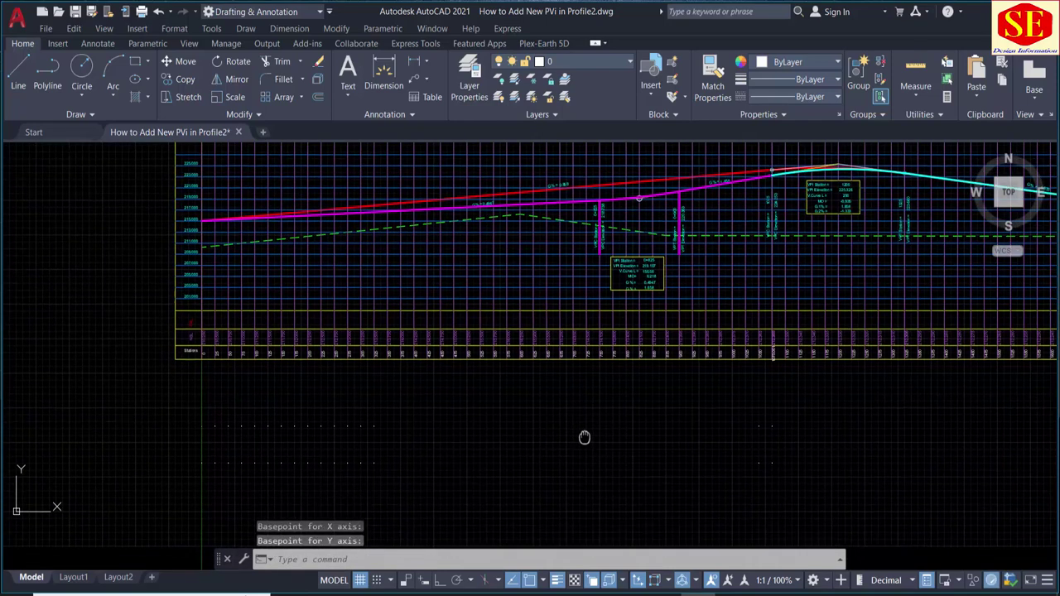
{"action": "scroll", "coordinate": [606, 428], "scroll_direction": "up", "scroll_amount": 2}
{"action": "scroll", "coordinate": [601, 433], "scroll_direction": "up", "scroll_amount": 3}
{"action": "scroll", "coordinate": [654, 443], "scroll_direction": "up", "scroll_amount": 2}
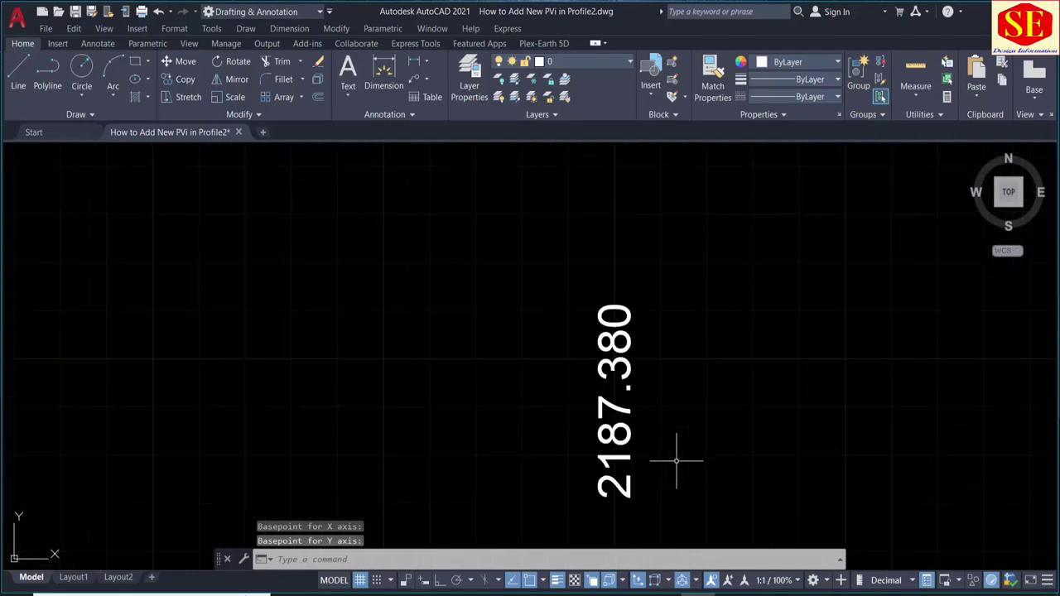
{"action": "scroll", "coordinate": [591, 403], "scroll_direction": "down", "scroll_amount": 4}
{"action": "scroll", "coordinate": [611, 397], "scroll_direction": "down", "scroll_amount": 3}
{"action": "scroll", "coordinate": [610, 397], "scroll_direction": "down", "scroll_amount": 3}
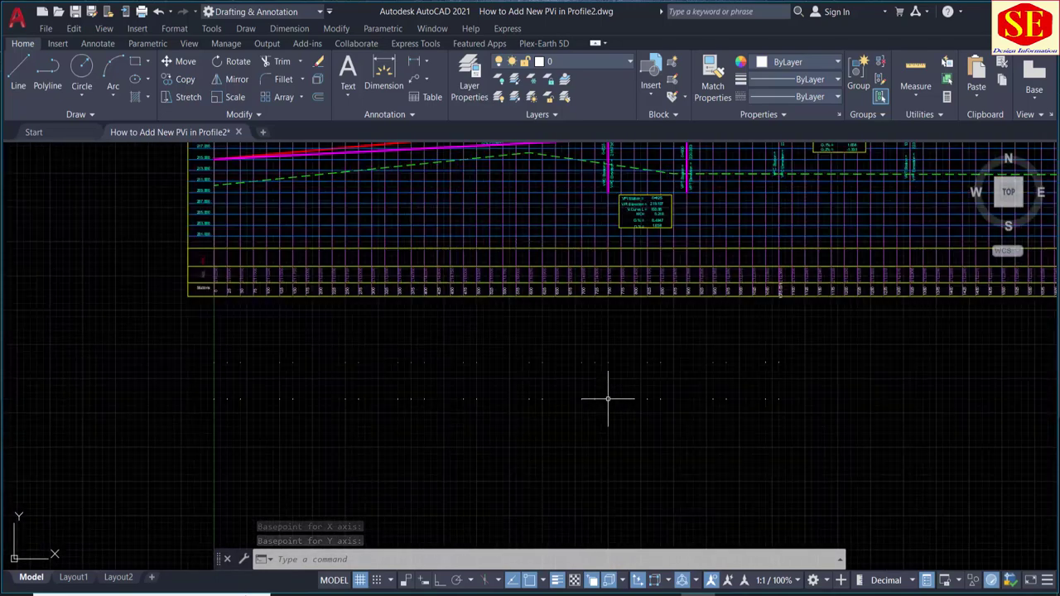
{"action": "left_click", "coordinate": [827, 337]}
{"action": "left_click", "coordinate": [176, 373]}
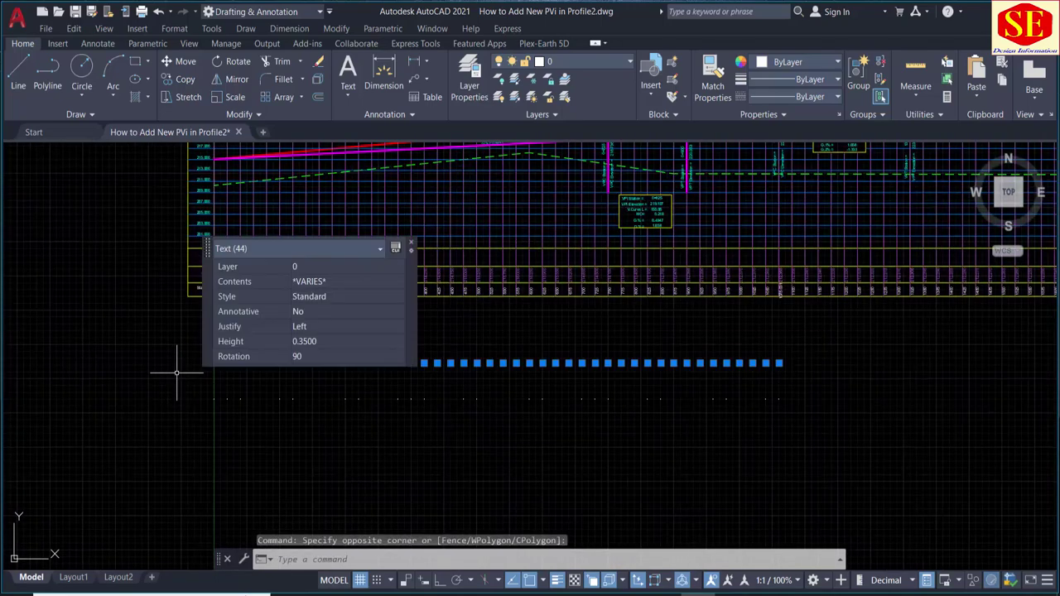
{"action": "type", "text": "e"}
{"action": "key", "text": "Return"}
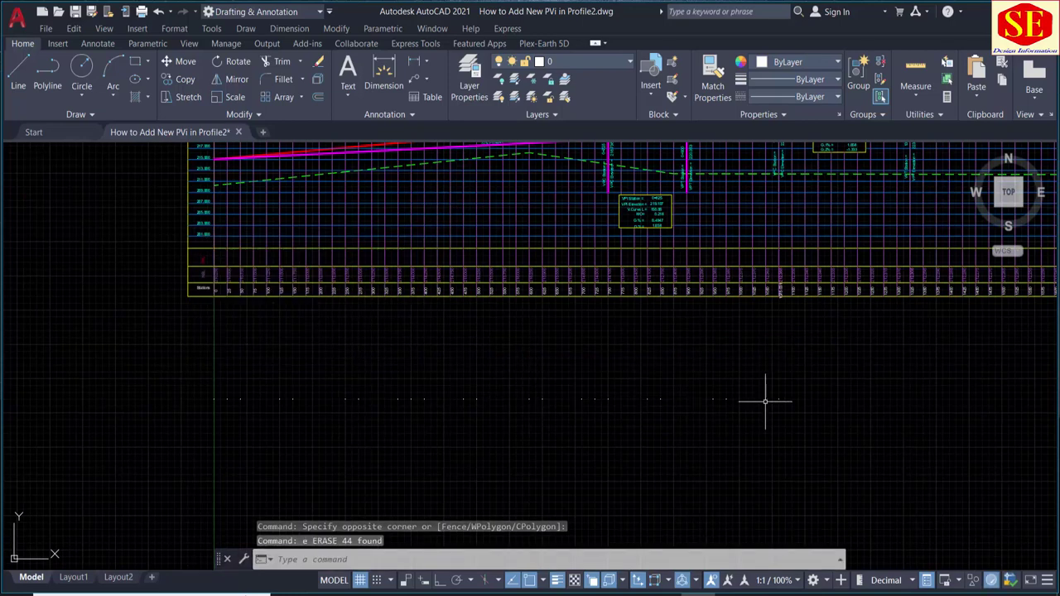
- Start moving the new elevation labels, then cancel the move
{"action": "type", "text": "m"}
{"action": "scroll", "coordinate": [800, 401], "scroll_direction": "up", "scroll_amount": 5}
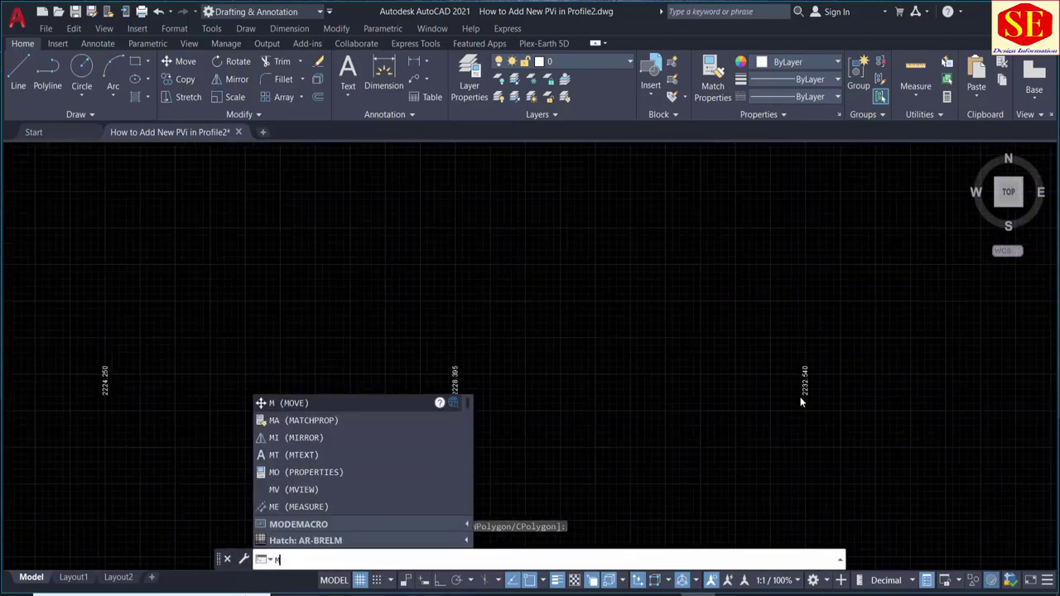
{"action": "scroll", "coordinate": [800, 397], "scroll_direction": "up", "scroll_amount": 2}
{"action": "scroll", "coordinate": [760, 345], "scroll_direction": "down", "scroll_amount": 5}
{"action": "key", "text": "Escape"}
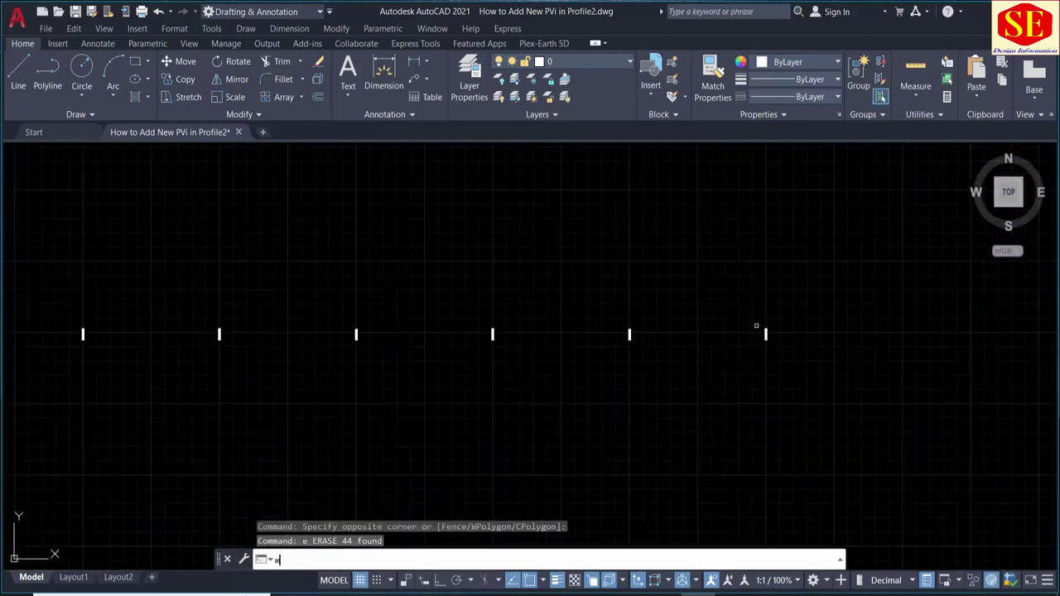
{"action": "key", "text": "Return"}
{"action": "scroll", "coordinate": [831, 295], "scroll_direction": "down", "scroll_amount": 3}
{"action": "scroll", "coordinate": [838, 280], "scroll_direction": "down", "scroll_amount": 3}
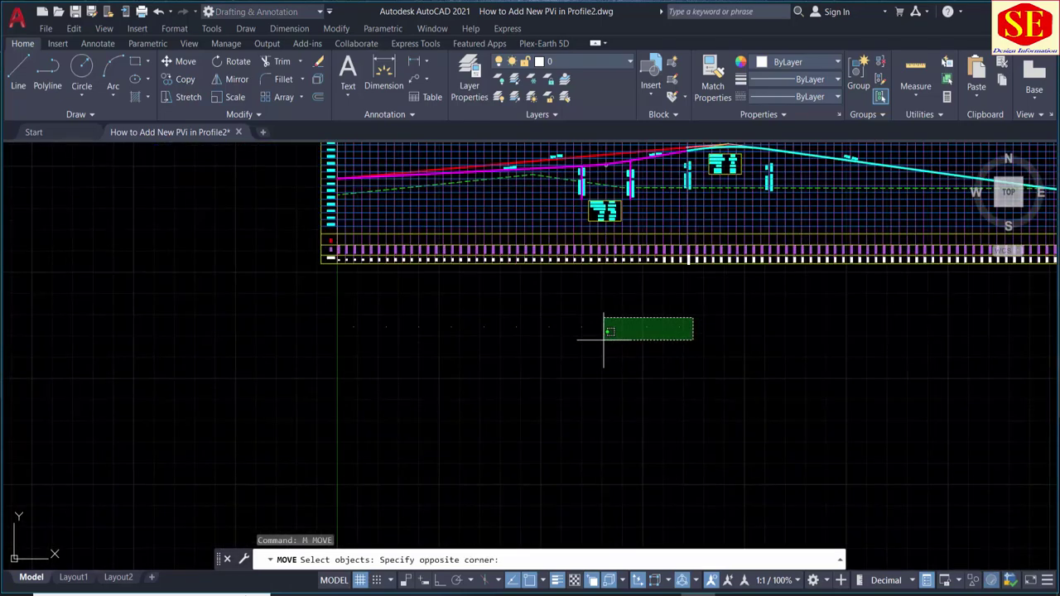
{"action": "left_click", "coordinate": [311, 365]}
{"action": "scroll", "coordinate": [299, 344], "scroll_direction": "up", "scroll_amount": 3}
{"action": "key", "text": "Return"}
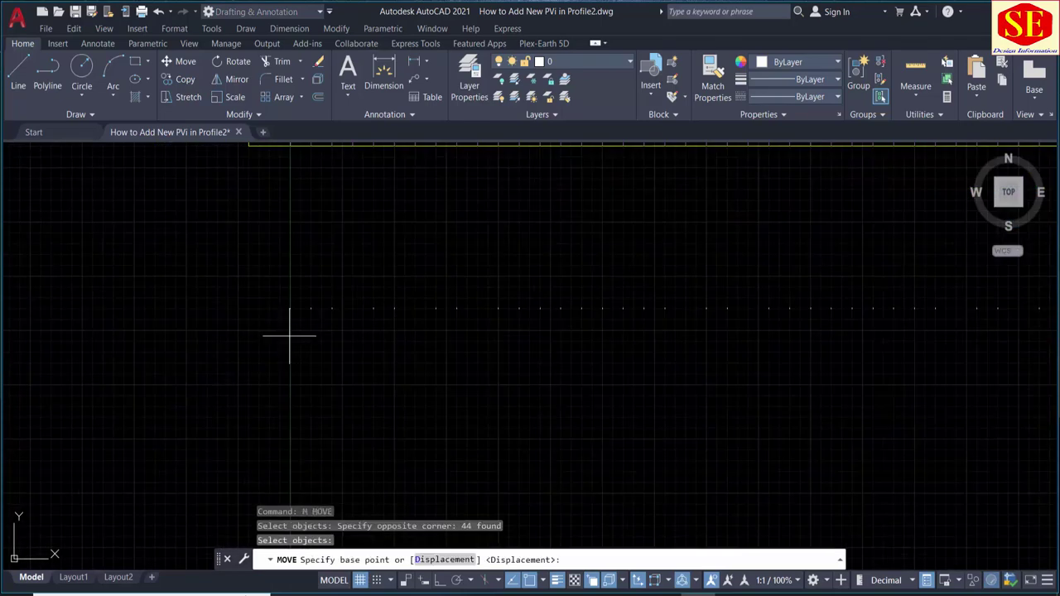
{"action": "left_click", "coordinate": [290, 335]}
{"action": "scroll", "coordinate": [306, 470], "scroll_direction": "up", "scroll_amount": 5}
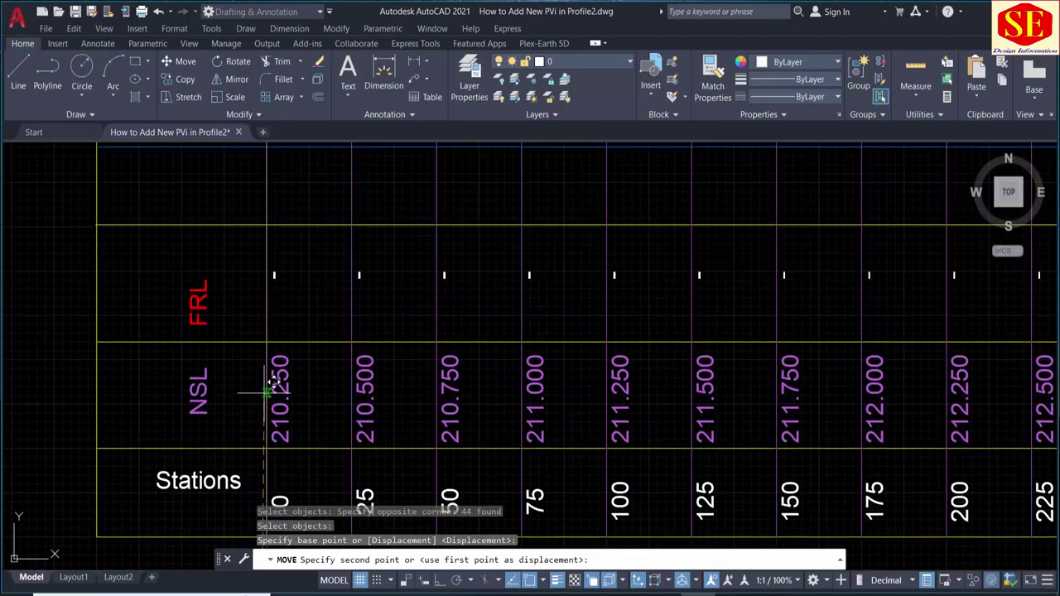
{"action": "key", "text": "Escape"}
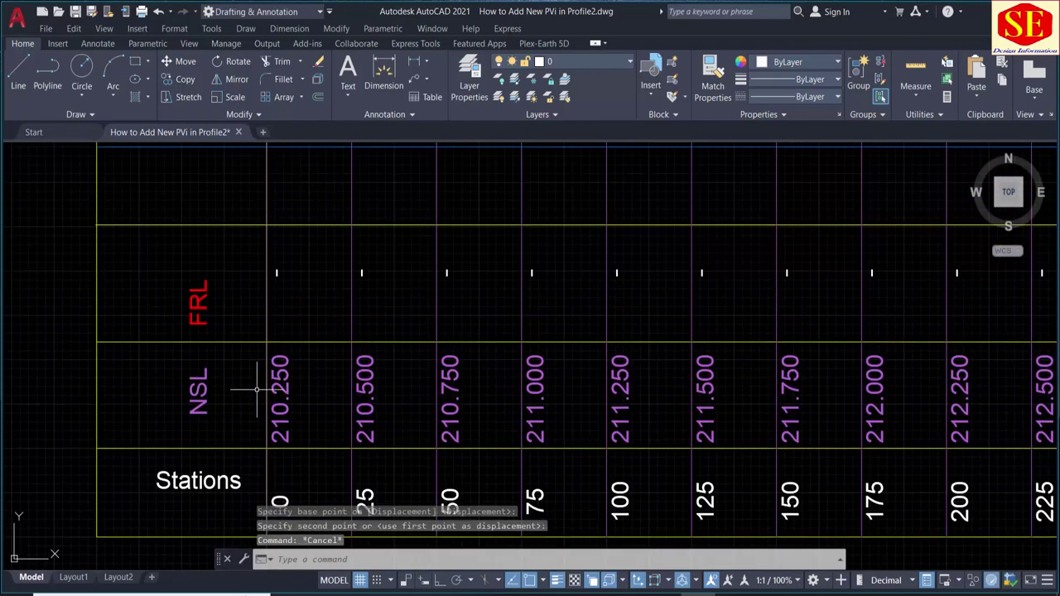
- Match the FRL row labels to the NSL label 210.250's properties with MATCHPROP
{"action": "type", "text": "ma"}
{"action": "key", "text": "Return"}
{"action": "left_click", "coordinate": [280, 385]}
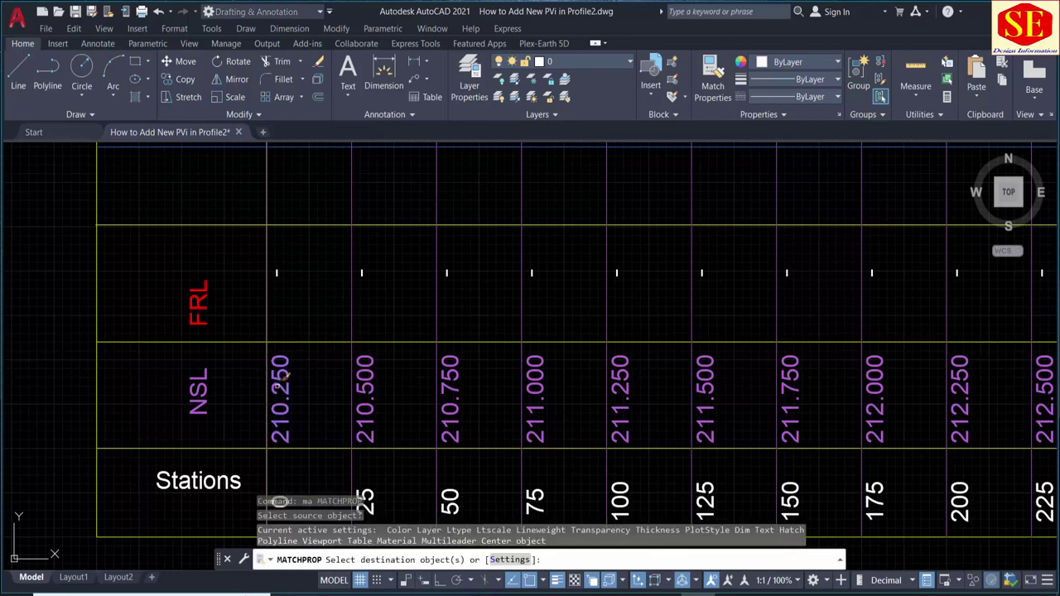
{"action": "scroll", "coordinate": [279, 381], "scroll_direction": "down", "scroll_amount": 4}
{"action": "left_click", "coordinate": [254, 319]}
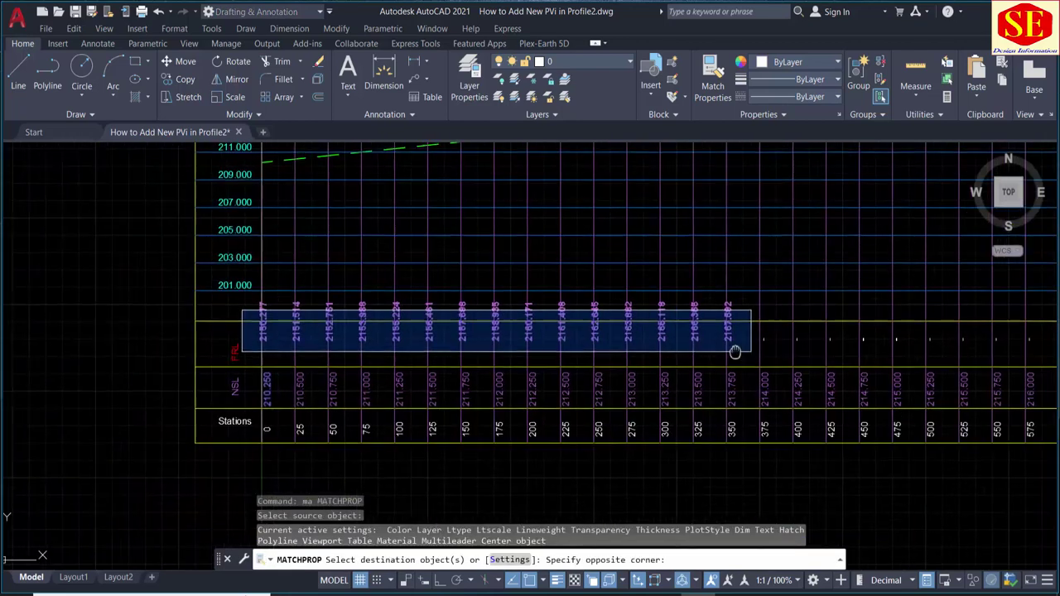
{"action": "middle_click_drag", "start_coordinate": [734, 350], "coordinate": [668, 355]}
{"action": "middle_click_drag", "start_coordinate": [791, 398], "coordinate": [798, 421]}
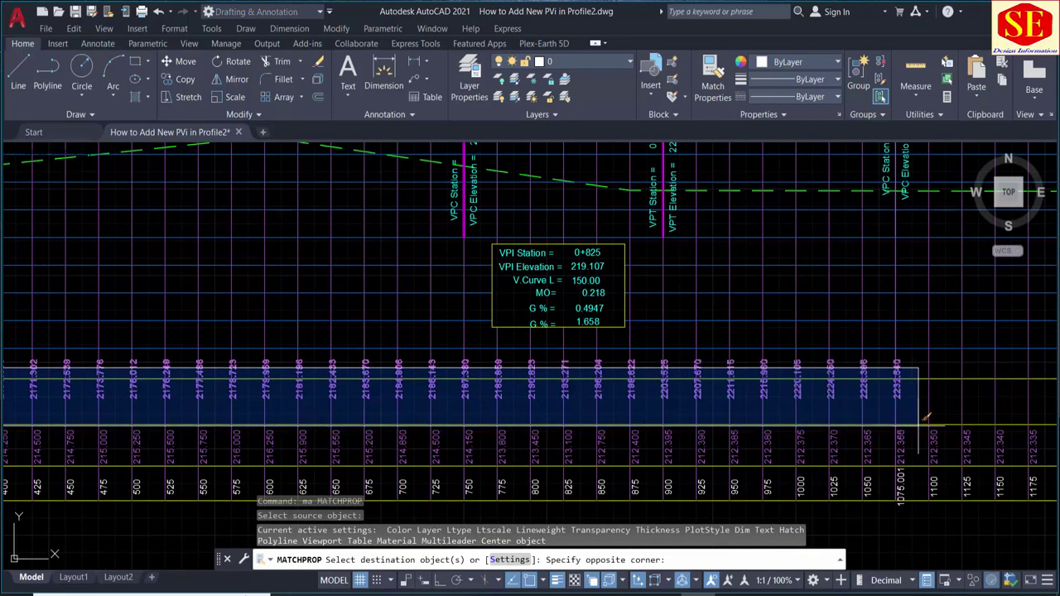
{"action": "left_click", "coordinate": [920, 406]}
{"action": "scroll", "coordinate": [634, 375], "scroll_direction": "down", "scroll_amount": 2}
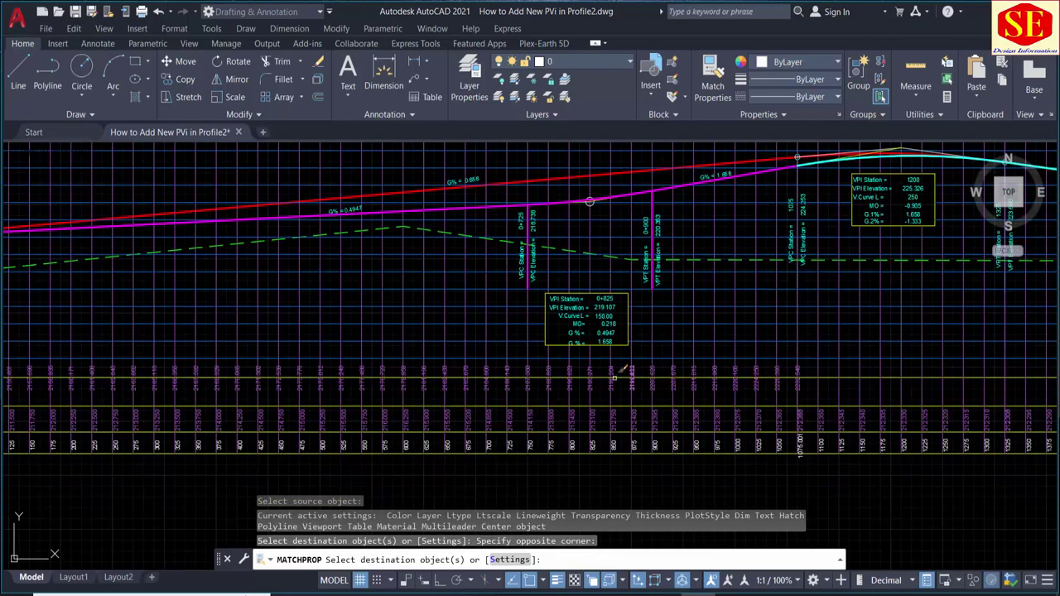
{"action": "scroll", "coordinate": [694, 360], "scroll_direction": "up", "scroll_amount": 3}
{"action": "scroll", "coordinate": [597, 281], "scroll_direction": "up", "scroll_amount": 1}
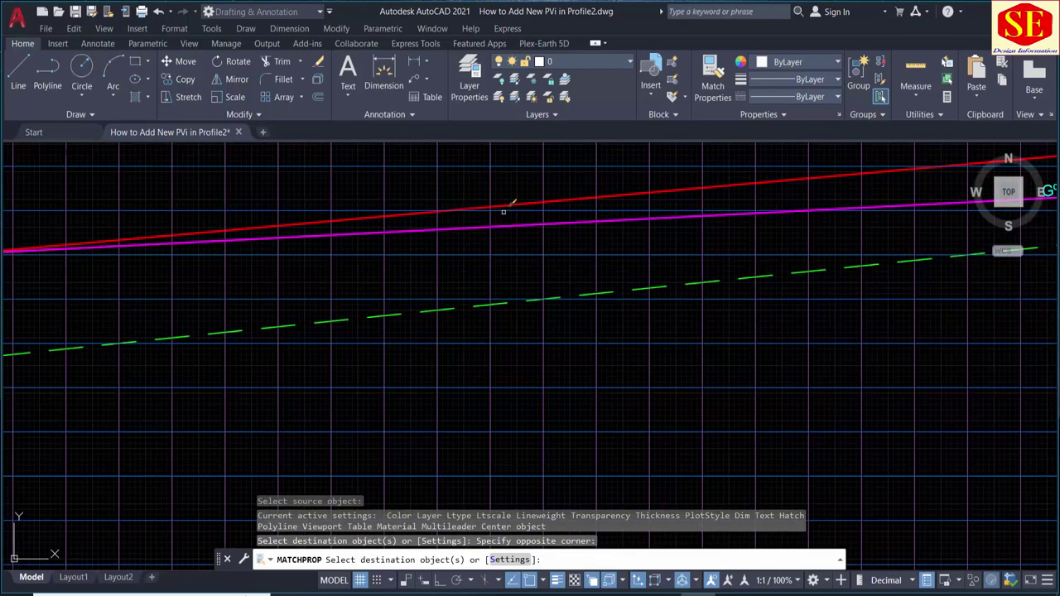
{"action": "scroll", "coordinate": [414, 365], "scroll_direction": "down", "scroll_amount": 3}
{"action": "scroll", "coordinate": [414, 365], "scroll_direction": "up", "scroll_amount": 4}
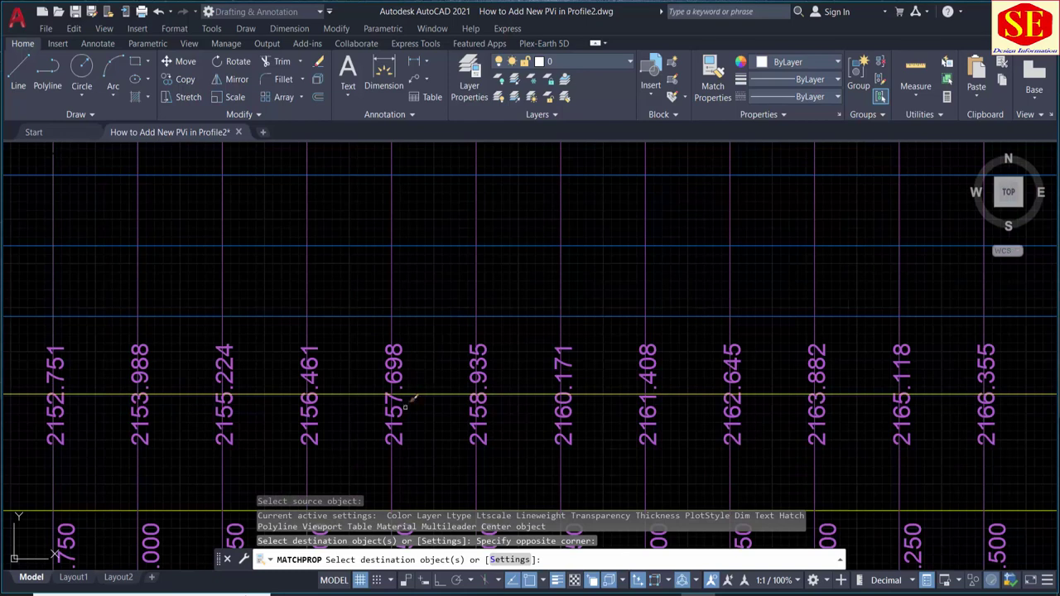
{"action": "scroll", "coordinate": [407, 398], "scroll_direction": "down", "scroll_amount": 4}
{"action": "key", "text": "Escape"}
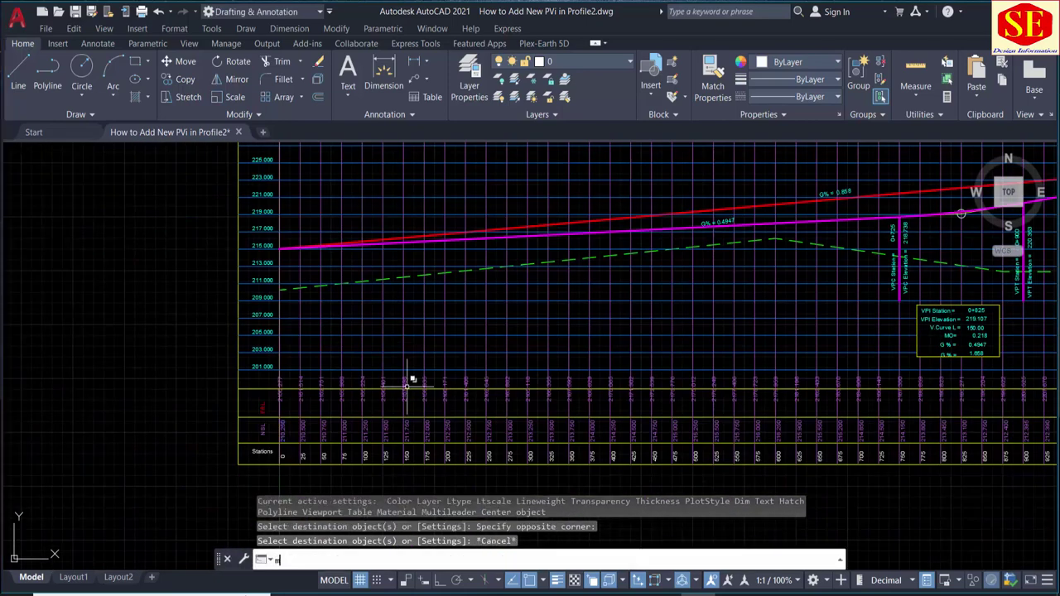
{"action": "key", "text": "Return"}
- Window-select the 44 new elevation labels for moving
{"action": "left_click", "coordinate": [318, 377]}
{"action": "key", "text": "Escape"}
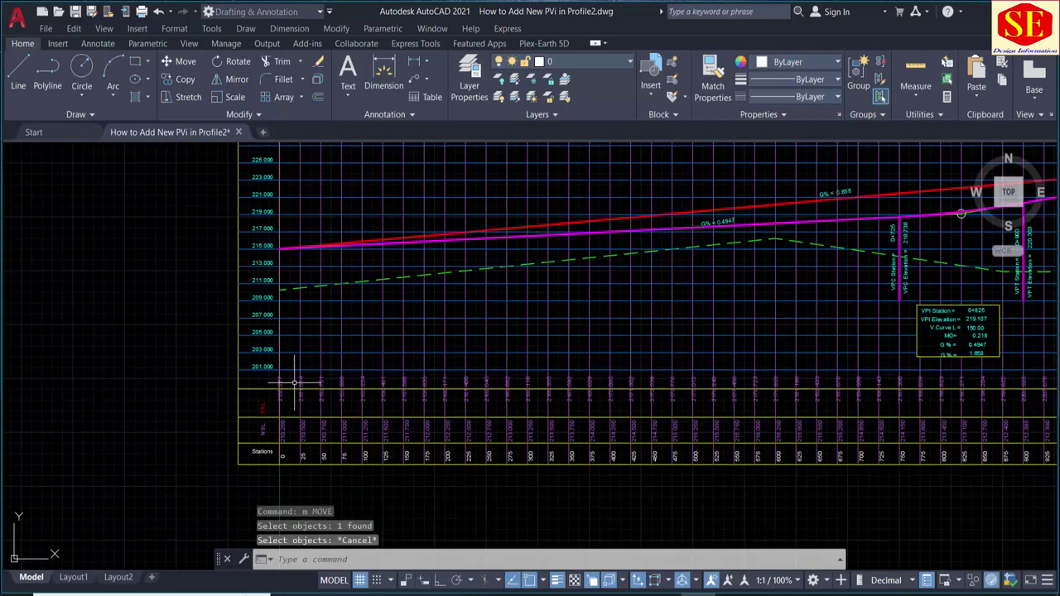
{"action": "scroll", "coordinate": [294, 383], "scroll_direction": "up", "scroll_amount": 4}
{"action": "key", "text": "Return"}
{"action": "scroll", "coordinate": [281, 381], "scroll_direction": "down", "scroll_amount": 1}
{"action": "left_click", "coordinate": [299, 390]}
{"action": "scroll", "coordinate": [391, 407], "scroll_direction": "down", "scroll_amount": 5}
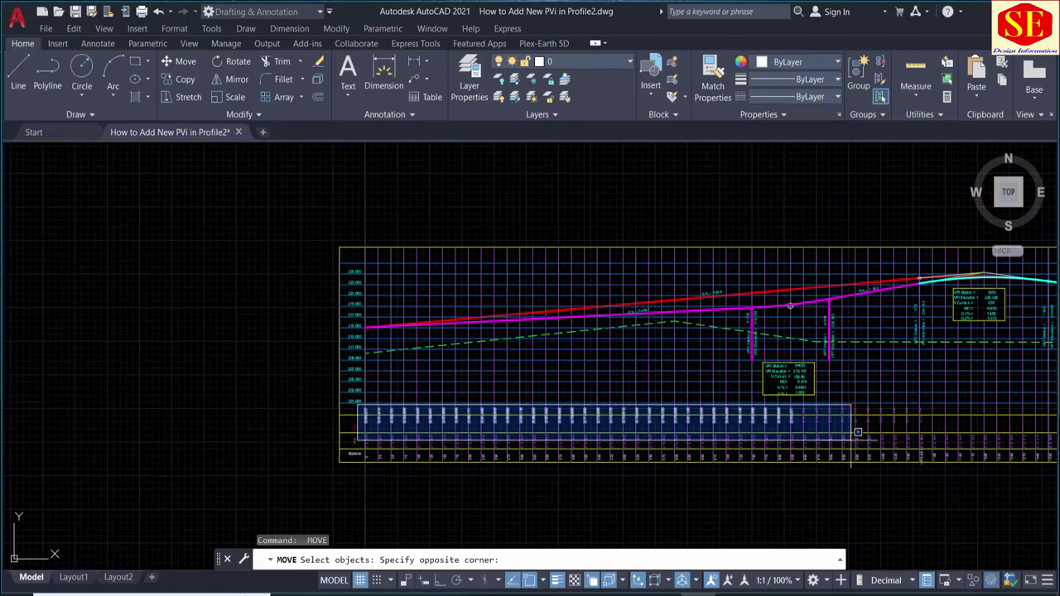
{"action": "scroll", "coordinate": [857, 432], "scroll_direction": "up", "scroll_amount": 2}
{"action": "scroll", "coordinate": [858, 431], "scroll_direction": "up", "scroll_amount": 5}
{"action": "left_click", "coordinate": [855, 442]}
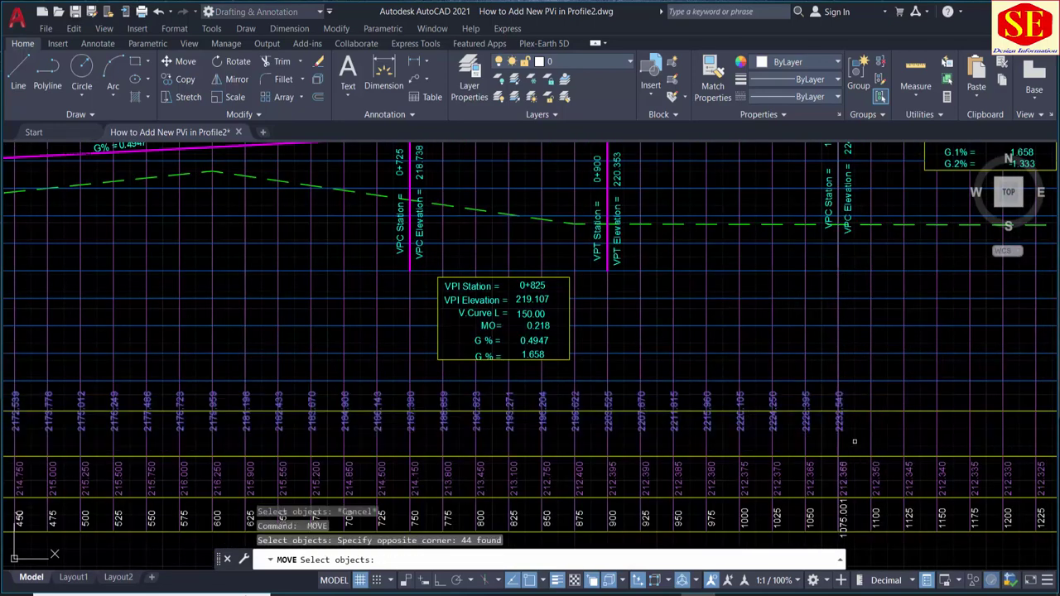
{"action": "scroll", "coordinate": [855, 442], "scroll_direction": "down", "scroll_amount": 5}
{"action": "key", "text": "Return"}
- Shift the 44 labels so each lines up under its station column
{"action": "left_click", "coordinate": [827, 448]}
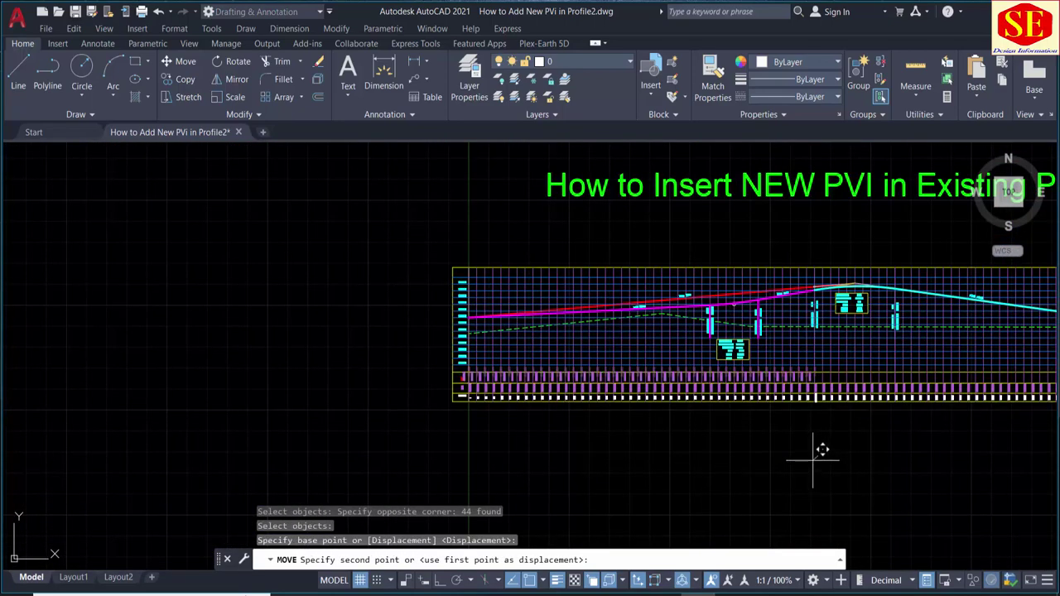
{"action": "scroll", "coordinate": [823, 447], "scroll_direction": "up", "scroll_amount": 5}
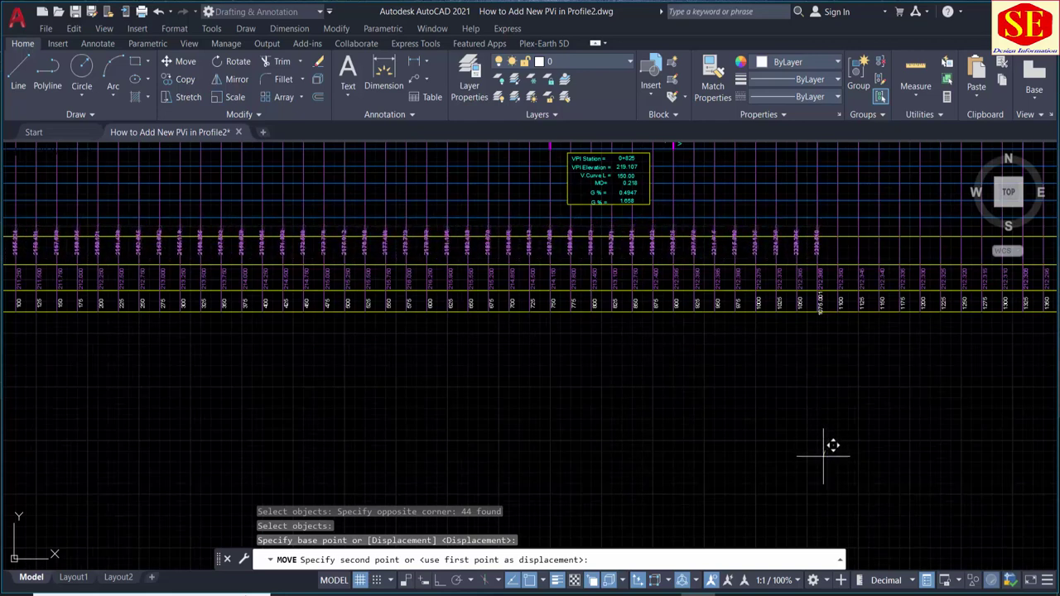
{"action": "left_click", "coordinate": [823, 451]}
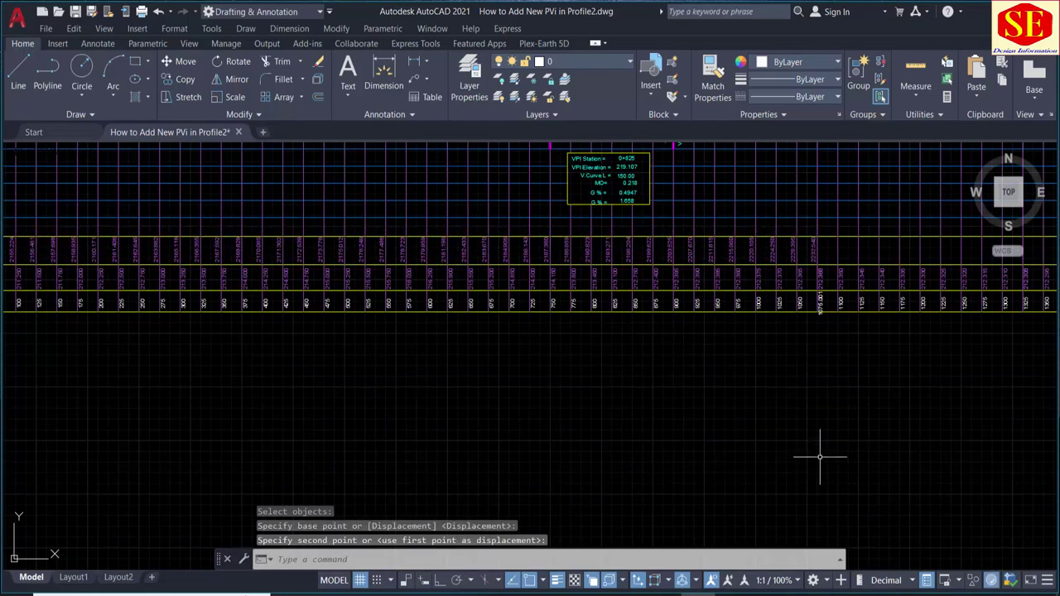
{"action": "scroll", "coordinate": [823, 450], "scroll_direction": "down", "scroll_amount": 5}
{"action": "scroll", "coordinate": [687, 402], "scroll_direction": "up", "scroll_amount": 3}
{"action": "scroll", "coordinate": [659, 345], "scroll_direction": "up", "scroll_amount": 2}
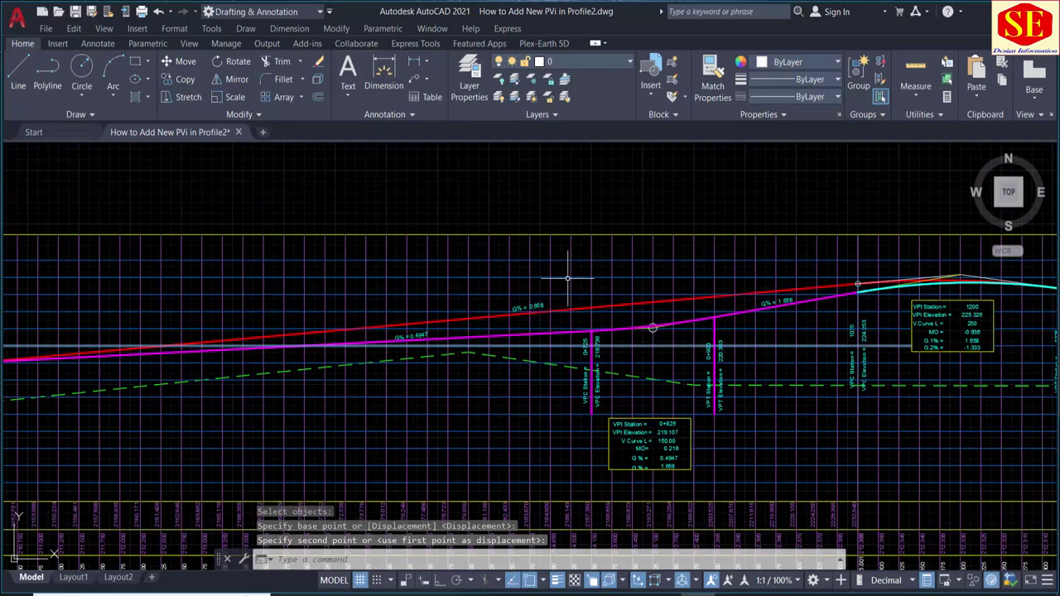
{"action": "key", "text": "Escape"}
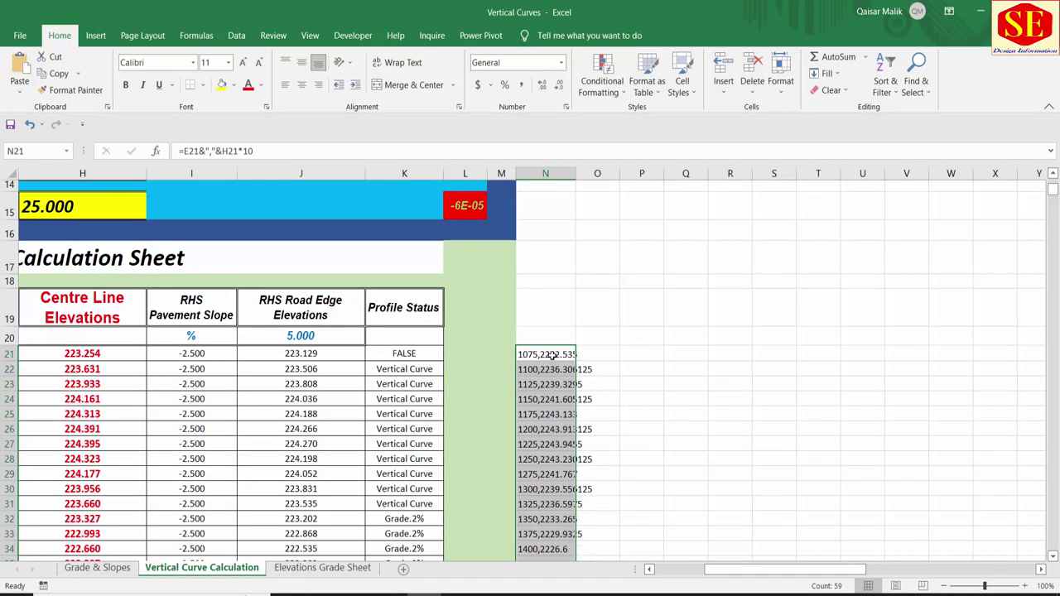
- Change N21 to =E21&","&H21 without the ×10 factor, fill to N34, and copy
{"action": "left_click", "coordinate": [554, 354]}
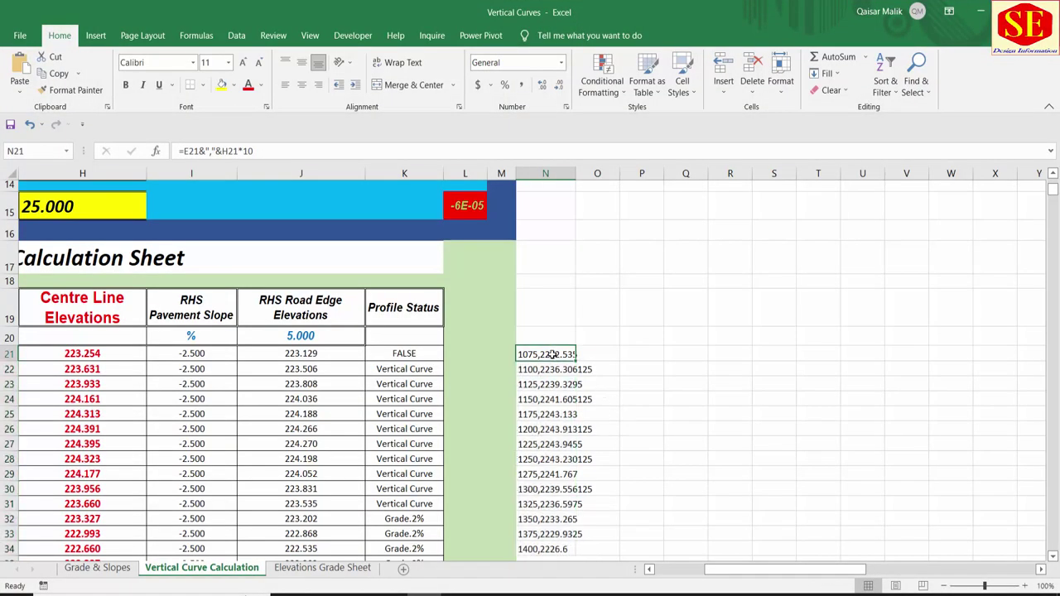
{"action": "double_click", "coordinate": [554, 355]}
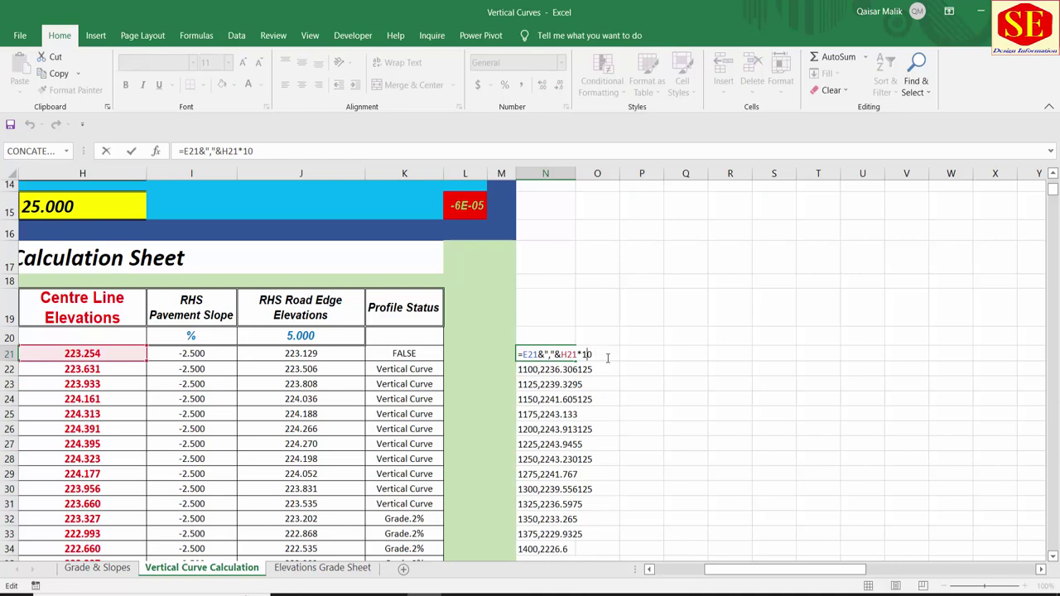
{"action": "key", "text": "Return"}
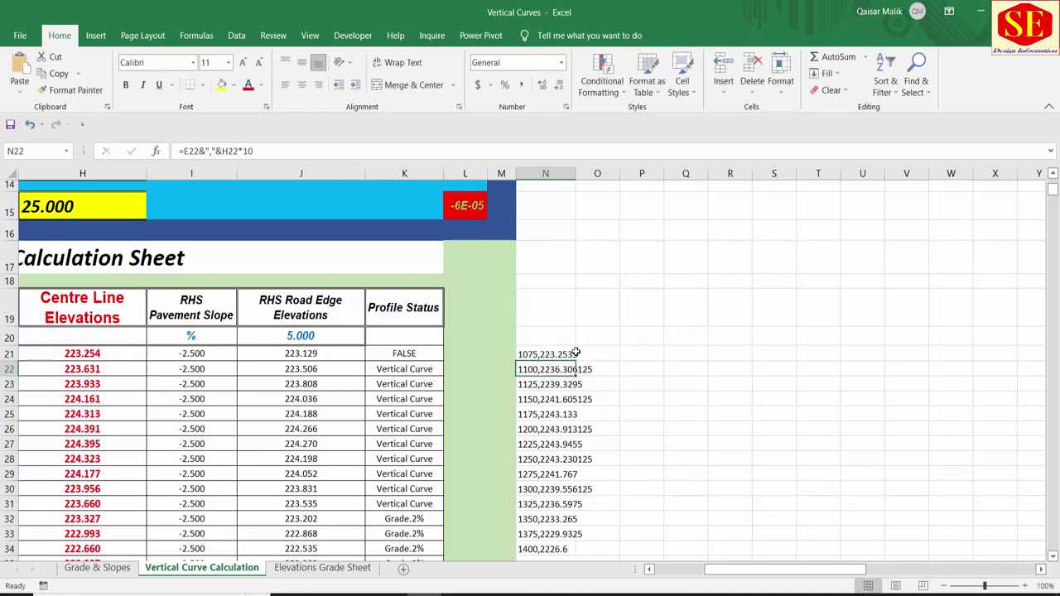
{"action": "left_click", "coordinate": [575, 354]}
{"action": "double_click", "coordinate": [576, 359]}
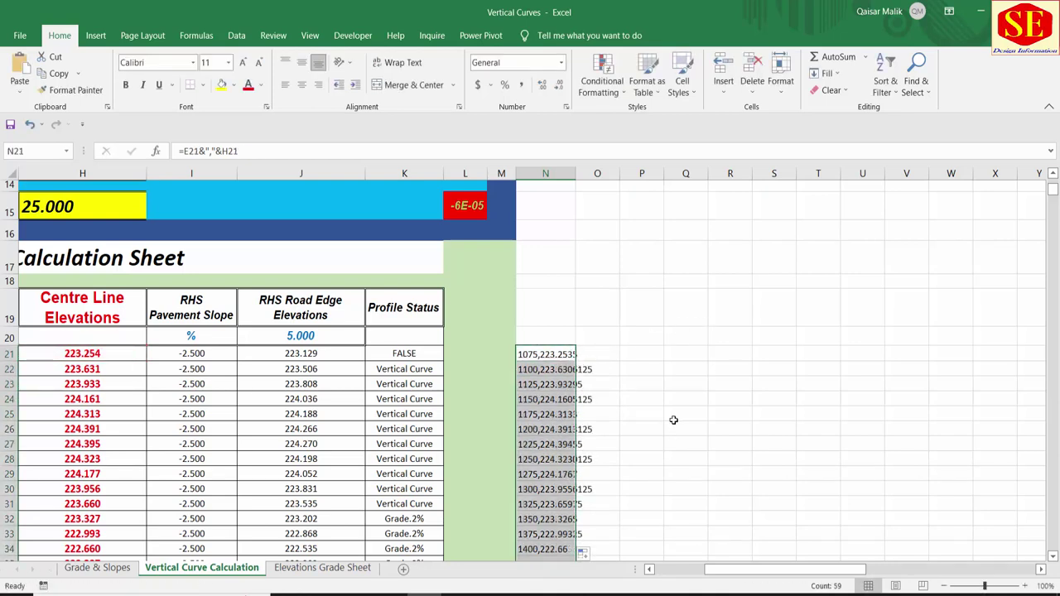
{"action": "right_click", "coordinate": [540, 403]}
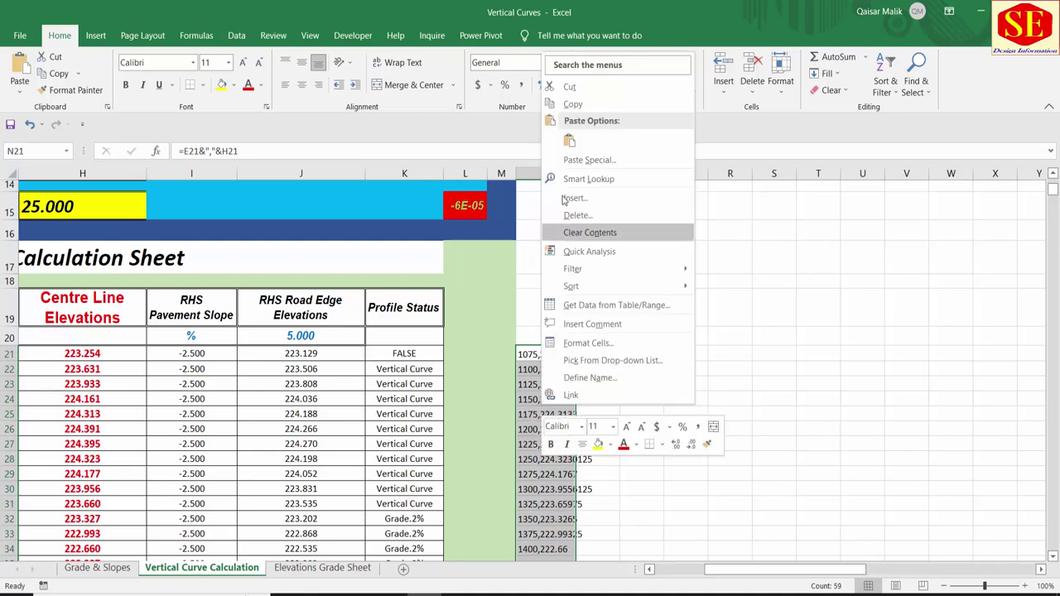
{"action": "left_click", "coordinate": [572, 105]}
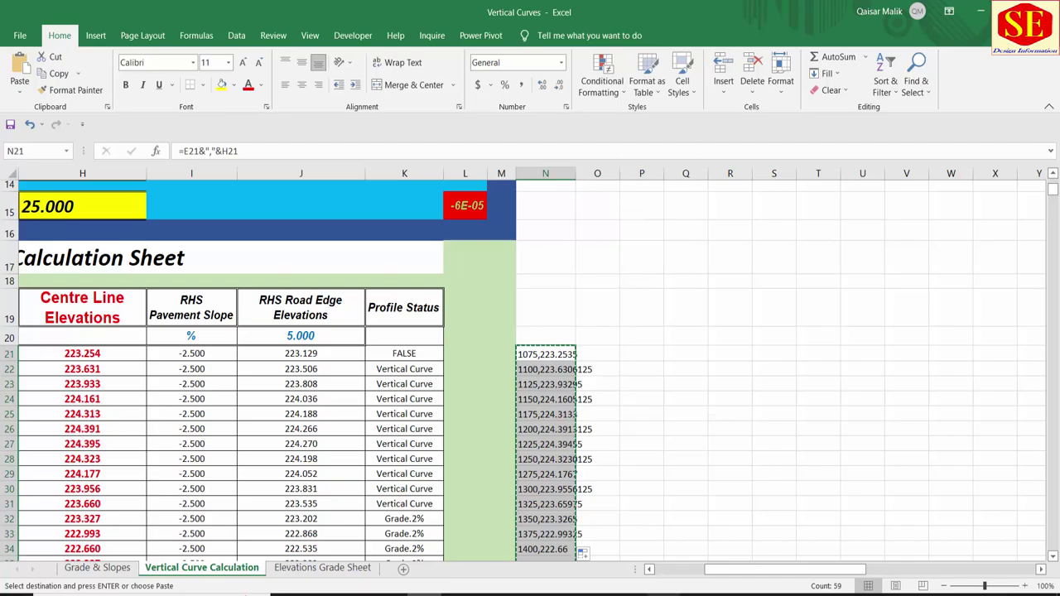
- Paste the N21:N34 station,elevation pairs as points of a new polyline in AutoCAD
{"action": "key", "text": "alt+Tab"}
{"action": "scroll", "coordinate": [450, 236], "scroll_direction": "down", "scroll_amount": 3}
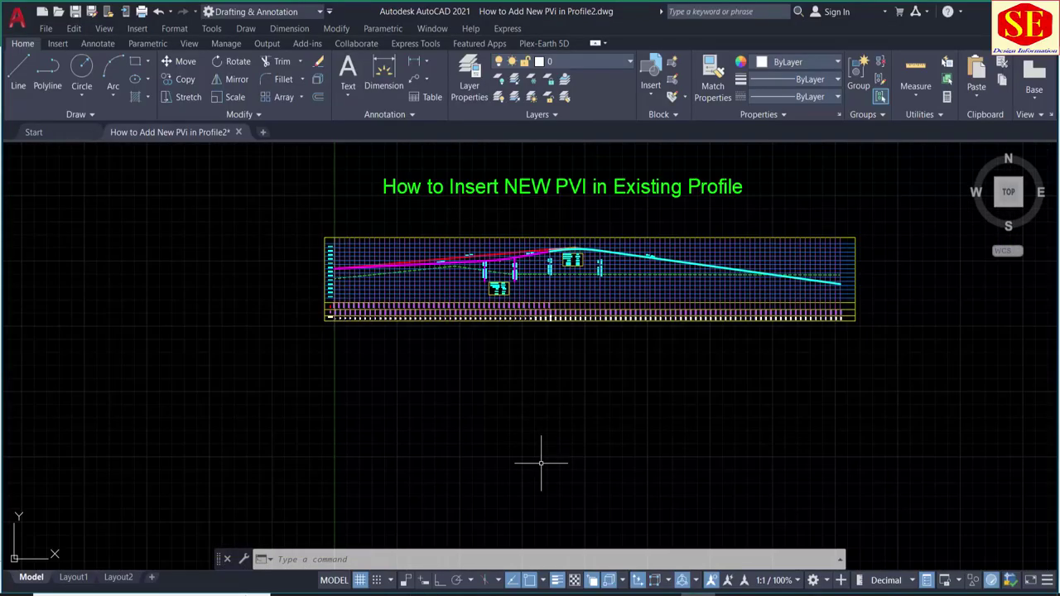
{"action": "left_click", "coordinate": [513, 560]}
{"action": "type", "text": "pl"}
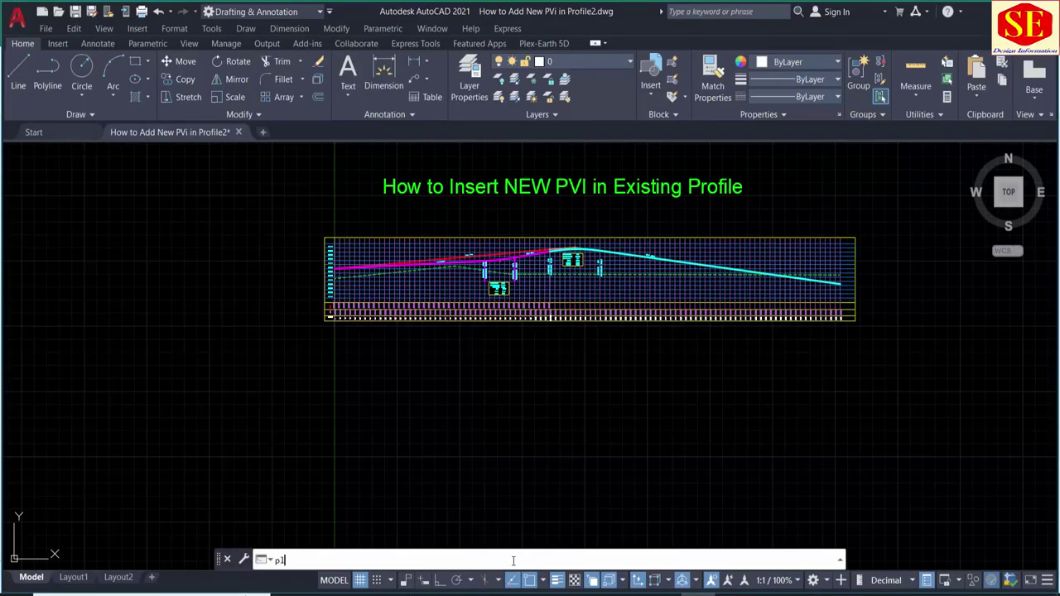
{"action": "key", "text": "Return"}
{"action": "right_click", "coordinate": [464, 563]}
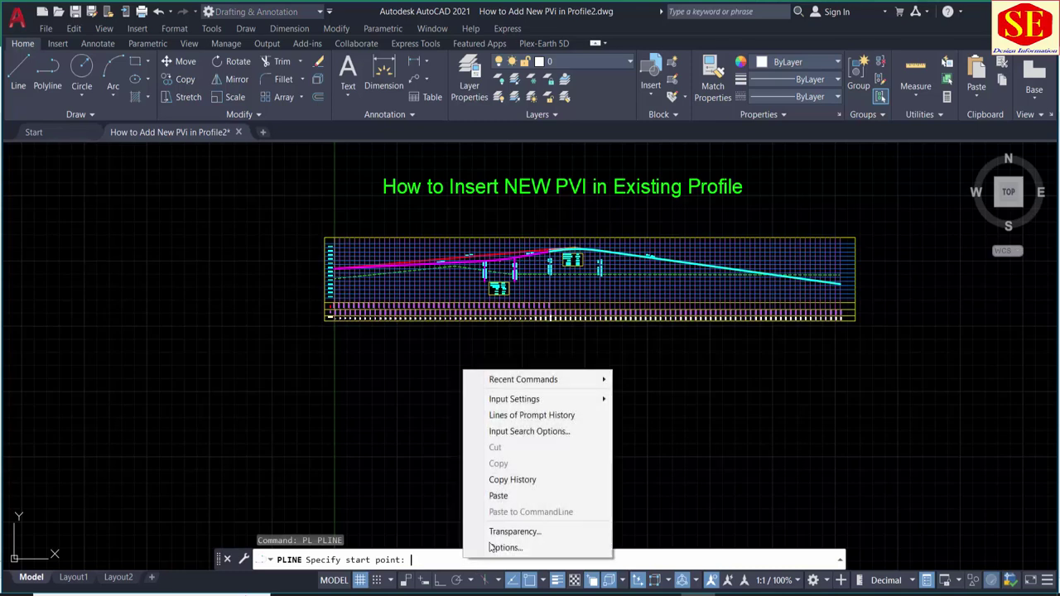
{"action": "left_click", "coordinate": [513, 492]}
{"action": "scroll", "coordinate": [598, 255], "scroll_direction": "down", "scroll_amount": 3}
{"action": "scroll", "coordinate": [635, 352], "scroll_direction": "up", "scroll_amount": 3}
- Finish the pasted polyline and clear the command line
{"action": "scroll", "coordinate": [655, 362], "scroll_direction": "up", "scroll_amount": 3}
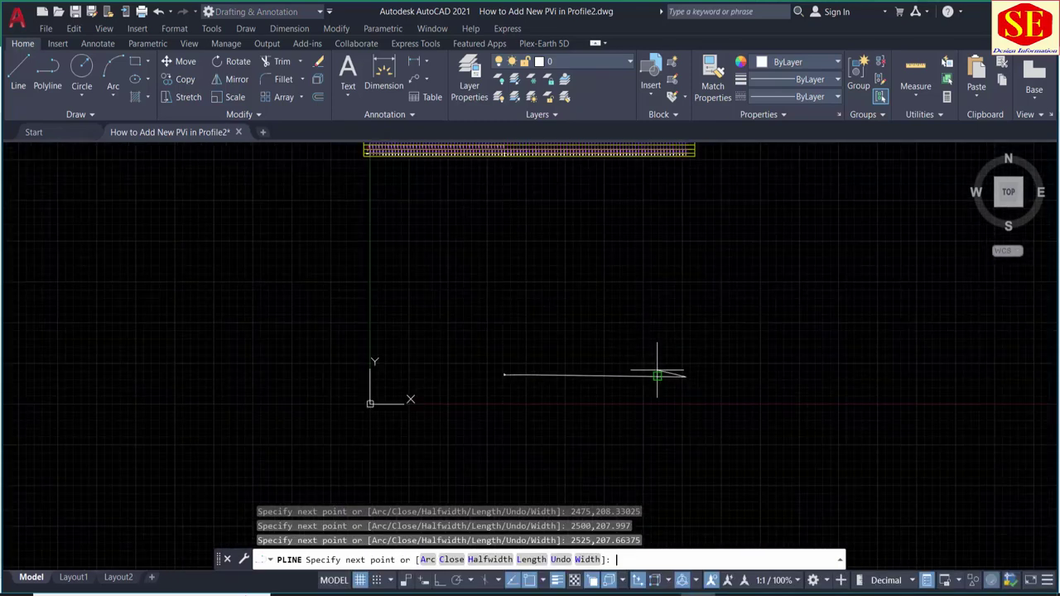
{"action": "scroll", "coordinate": [633, 372], "scroll_direction": "up", "scroll_amount": 3}
{"action": "key", "text": "Escape"}
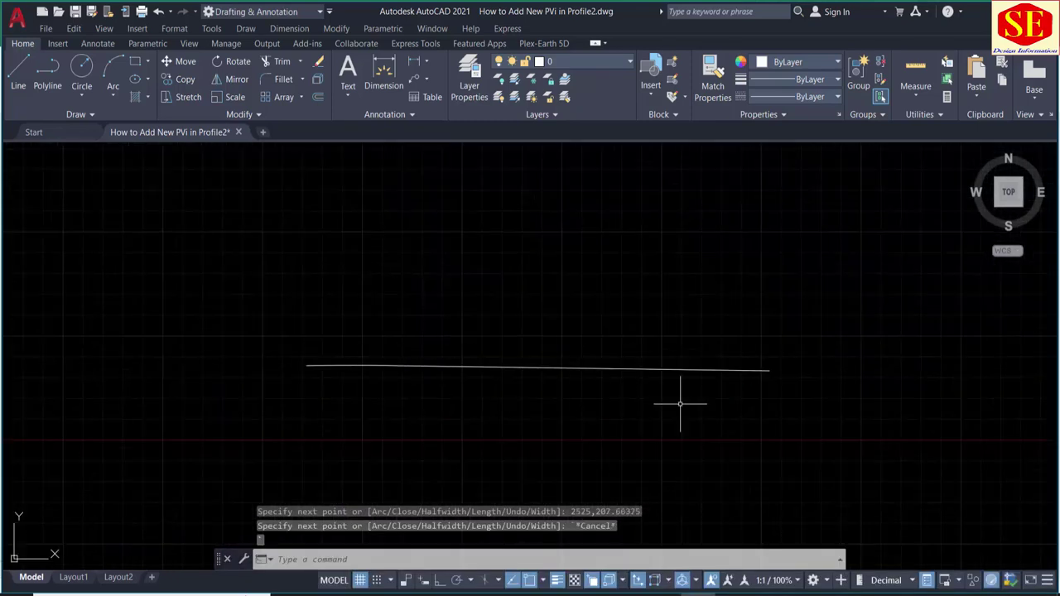
{"action": "key", "text": "Escape"}
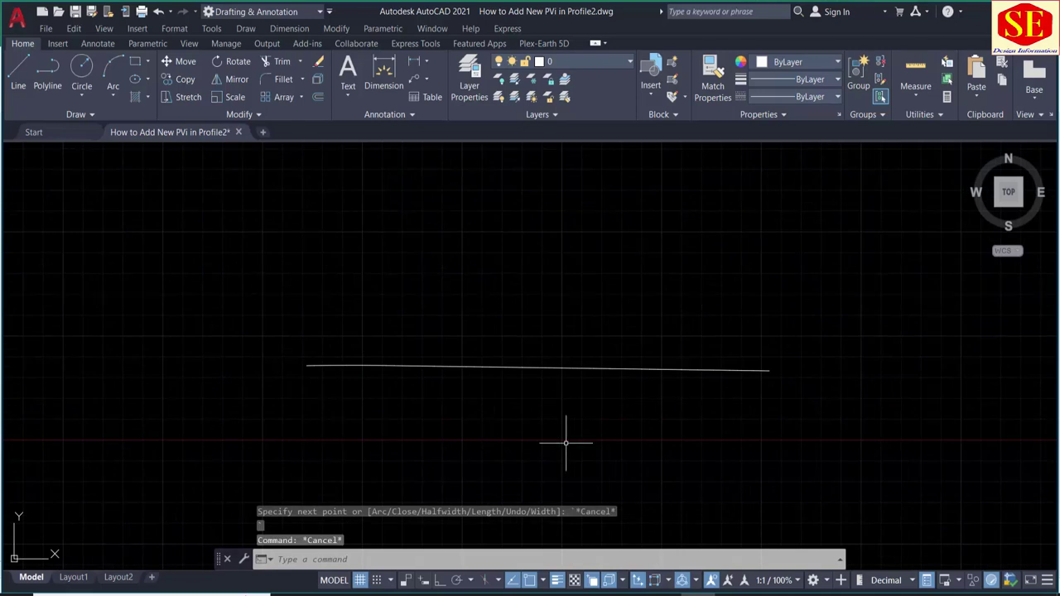
- Label the new polyline's vertices with elevations like 217.328 using the VV routine
{"action": "type", "text": "l"}
{"action": "key", "text": "Return"}
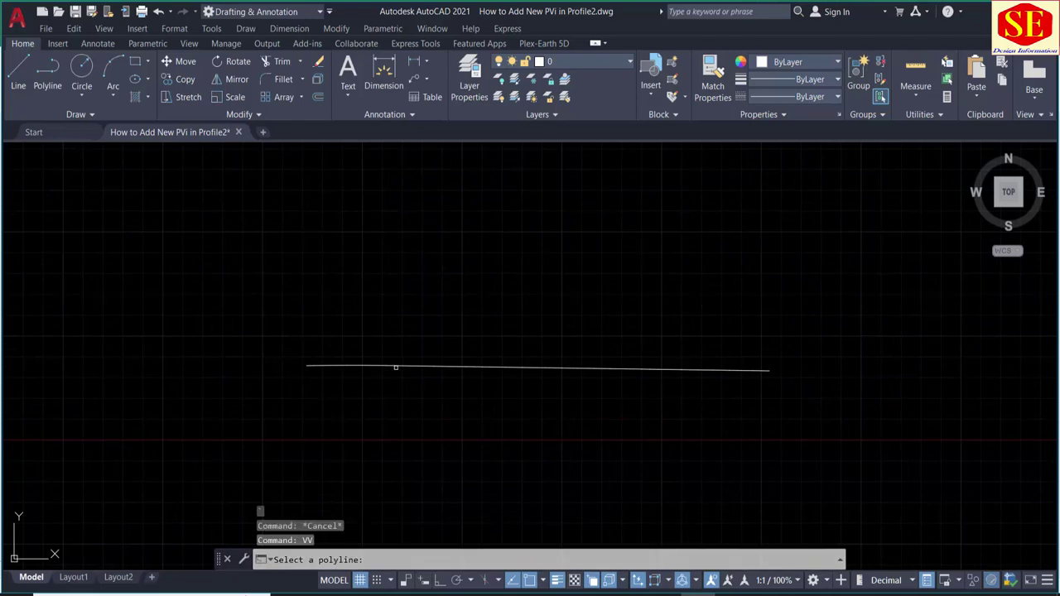
{"action": "left_click", "coordinate": [396, 367]}
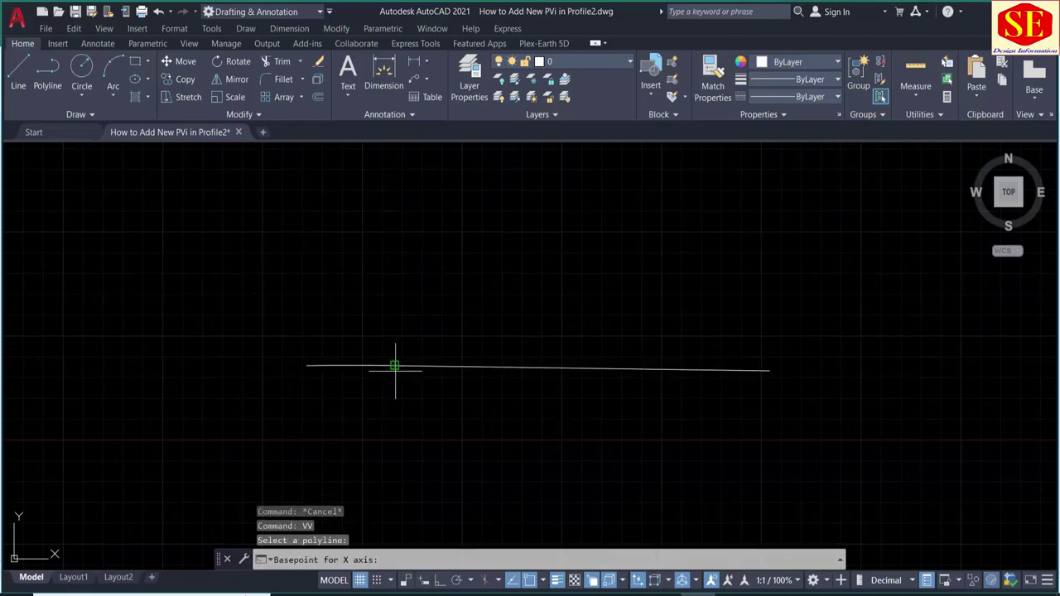
{"action": "left_click", "coordinate": [394, 427]}
{"action": "left_click", "coordinate": [395, 472]}
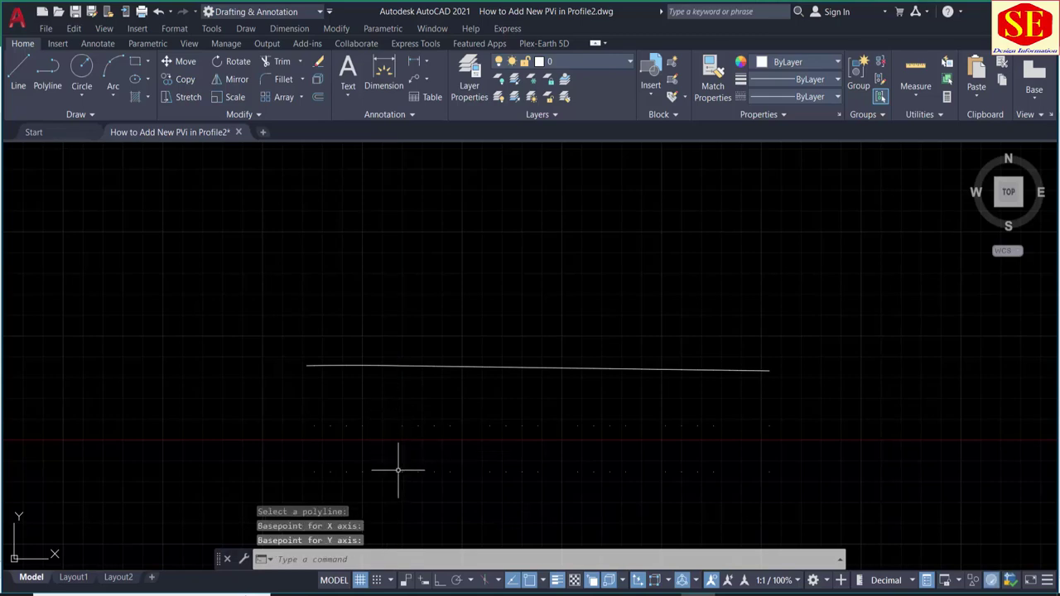
{"action": "scroll", "coordinate": [598, 459], "scroll_direction": "up", "scroll_amount": 5}
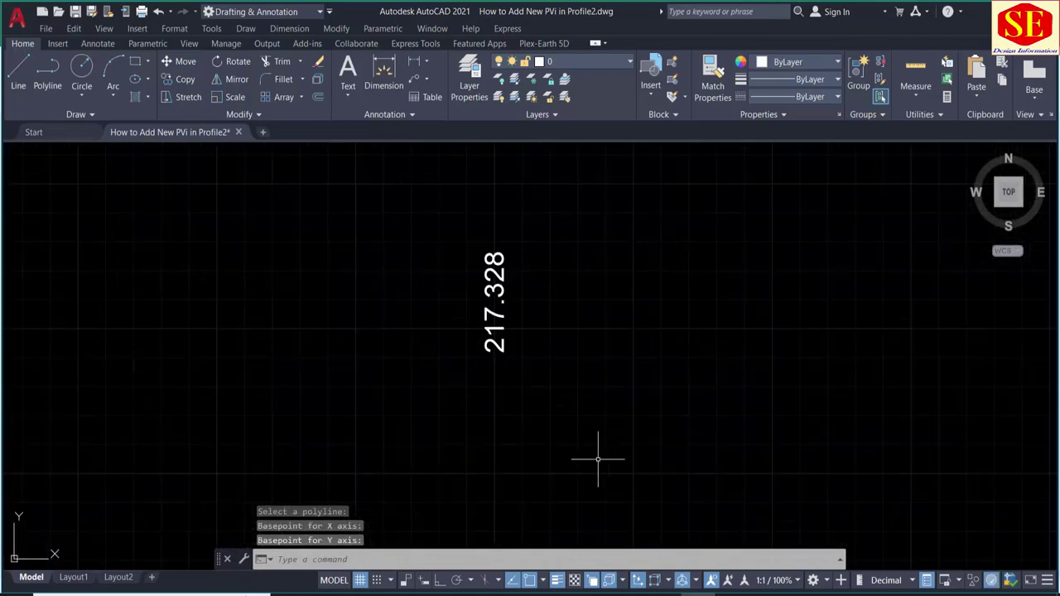
{"action": "scroll", "coordinate": [507, 296], "scroll_direction": "down", "scroll_amount": 5}
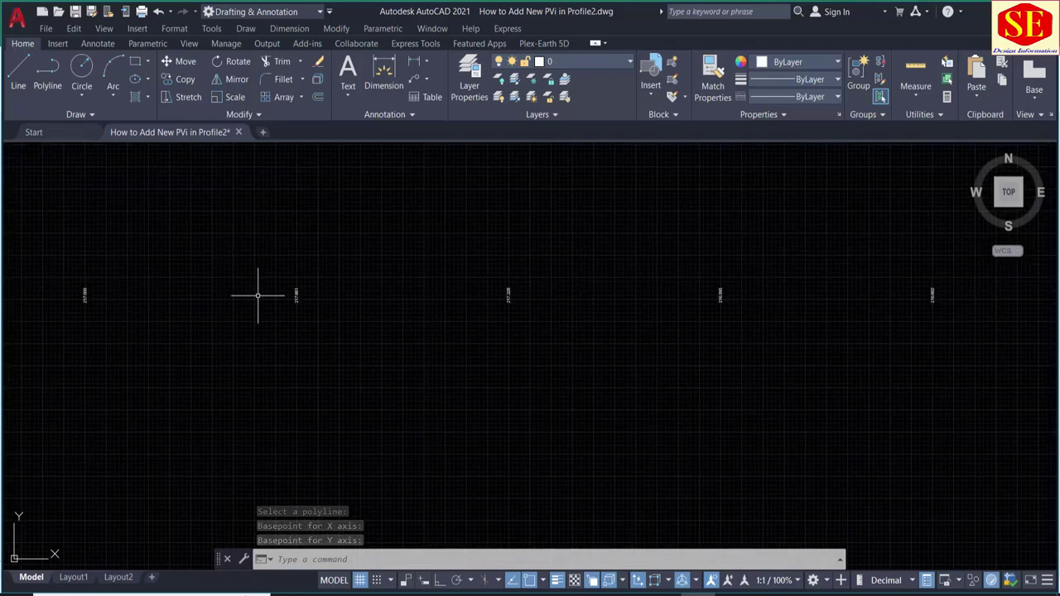
{"action": "scroll", "coordinate": [258, 295], "scroll_direction": "down", "scroll_amount": 3}
- Move the 59 imported texts into the blank table row, 212.105 at station 2300 to 212.060 at 2525
{"action": "middle_click_drag", "start_coordinate": [261, 294], "coordinate": [201, 323]}
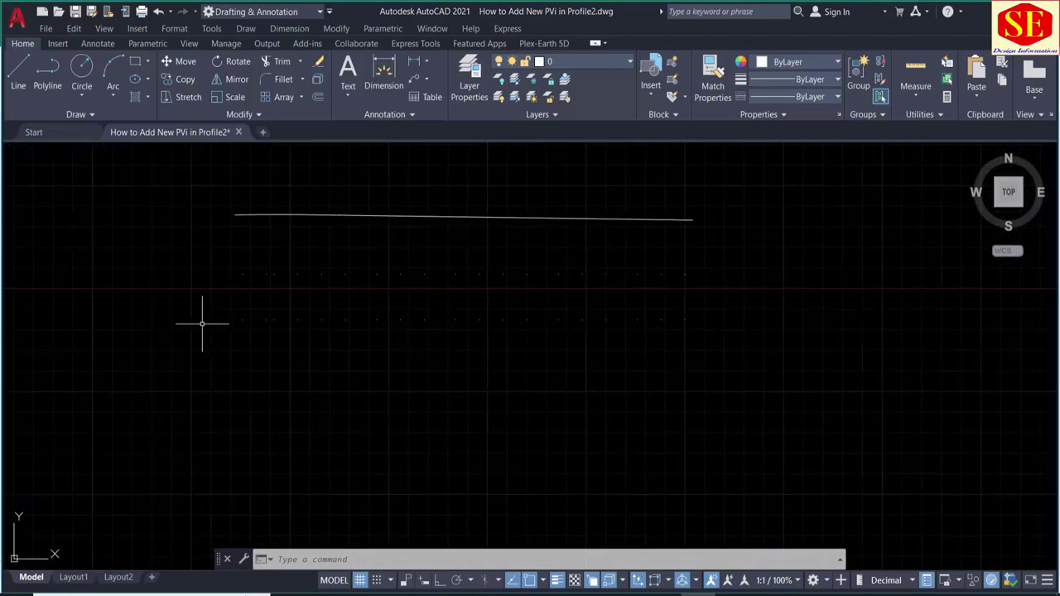
{"action": "left_click", "coordinate": [217, 302]}
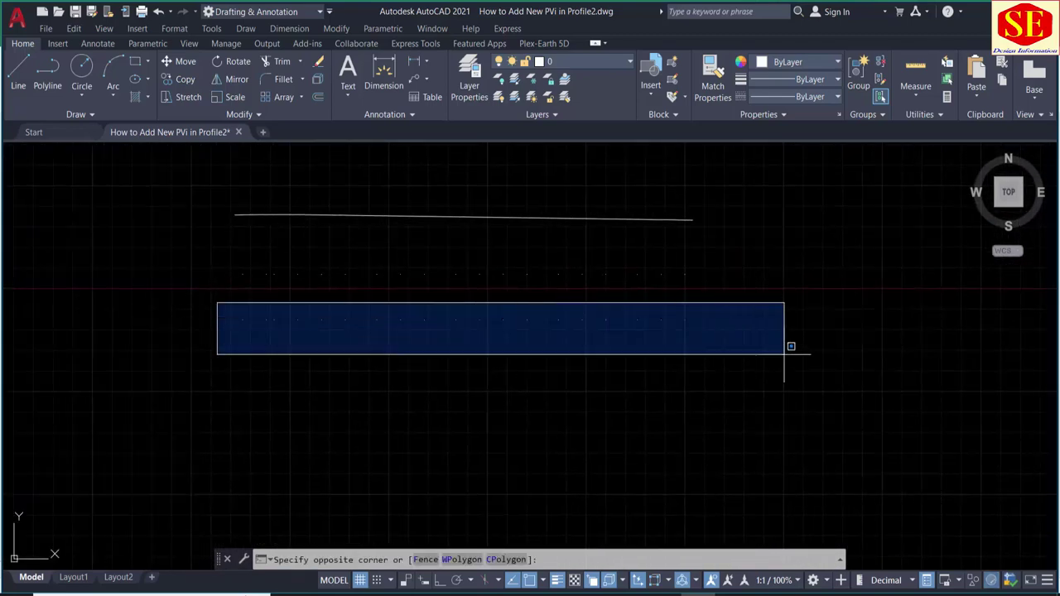
{"action": "left_click", "coordinate": [783, 365]}
{"action": "key", "text": "Return"}
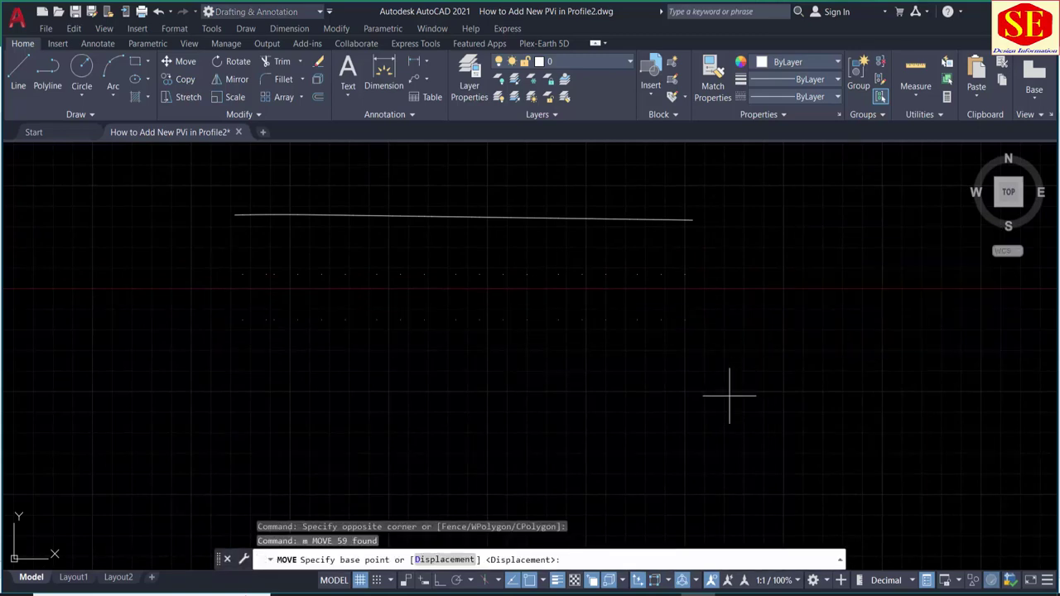
{"action": "left_click", "coordinate": [729, 399]}
{"action": "scroll", "coordinate": [729, 402], "scroll_direction": "down", "scroll_amount": 5}
{"action": "scroll", "coordinate": [728, 274], "scroll_direction": "up", "scroll_amount": 2}
{"action": "scroll", "coordinate": [712, 339], "scroll_direction": "up", "scroll_amount": 2}
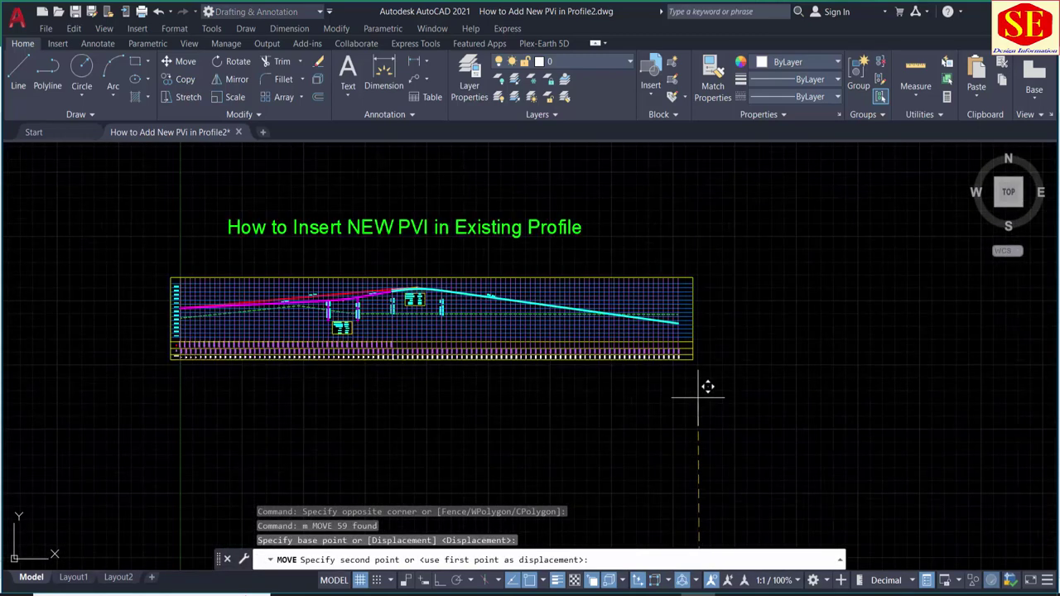
{"action": "scroll", "coordinate": [708, 365], "scroll_direction": "up", "scroll_amount": 2}
{"action": "scroll", "coordinate": [709, 364], "scroll_direction": "up", "scroll_amount": 2}
{"action": "scroll", "coordinate": [704, 390], "scroll_direction": "up", "scroll_amount": 1}
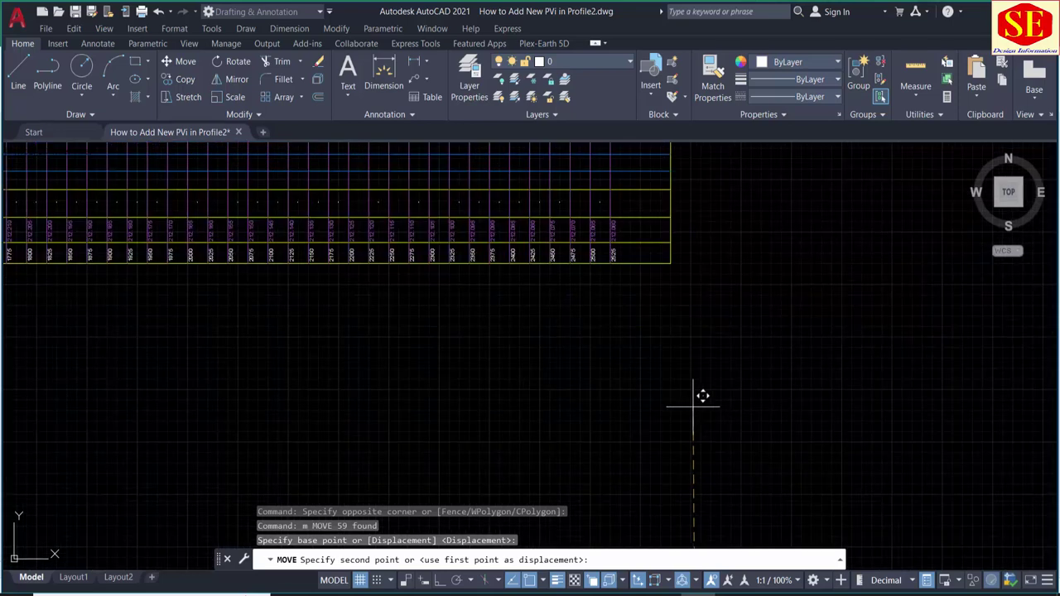
{"action": "scroll", "coordinate": [700, 418], "scroll_direction": "up", "scroll_amount": 1}
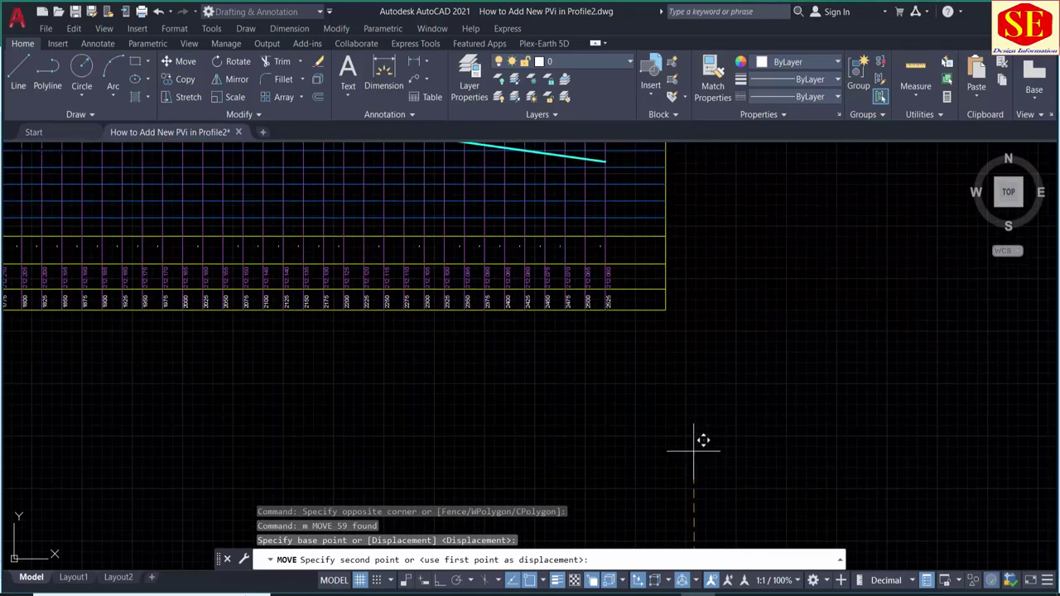
{"action": "left_click", "coordinate": [694, 453]}
{"action": "scroll", "coordinate": [679, 403], "scroll_direction": "up", "scroll_amount": 2}
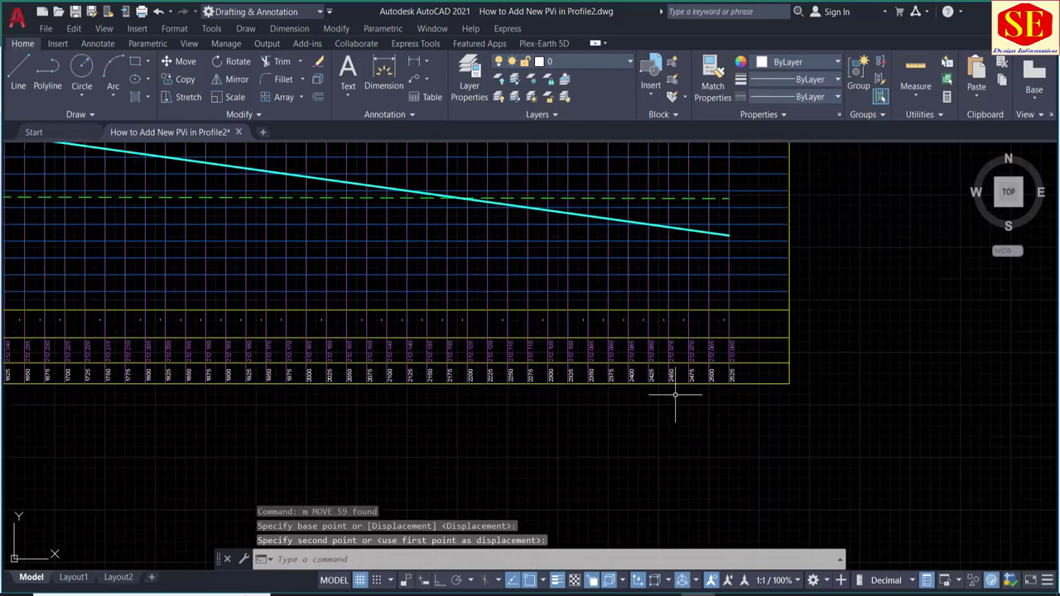
{"action": "scroll", "coordinate": [703, 343], "scroll_direction": "up", "scroll_amount": 3}
{"action": "type", "text": "ma"}
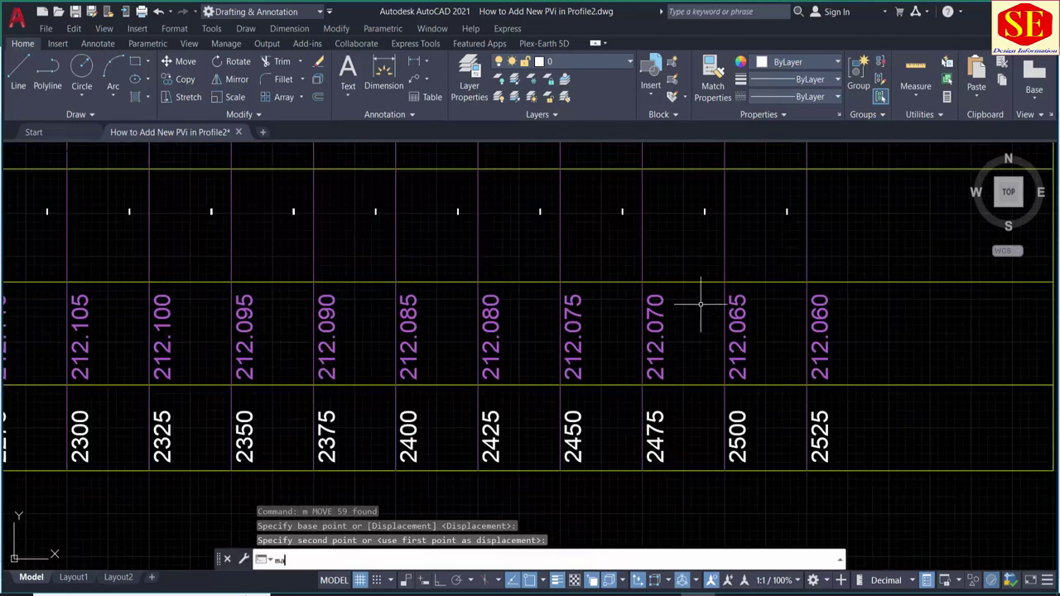
- Attempt to pick a source label for MATCHPROP, then cancel
{"action": "key", "text": "Return"}
{"action": "scroll", "coordinate": [700, 305], "scroll_direction": "down", "scroll_amount": 3}
{"action": "scroll", "coordinate": [700, 304], "scroll_direction": "down", "scroll_amount": 2}
{"action": "scroll", "coordinate": [701, 305], "scroll_direction": "down", "scroll_amount": 1}
{"action": "scroll", "coordinate": [290, 293], "scroll_direction": "up", "scroll_amount": 3}
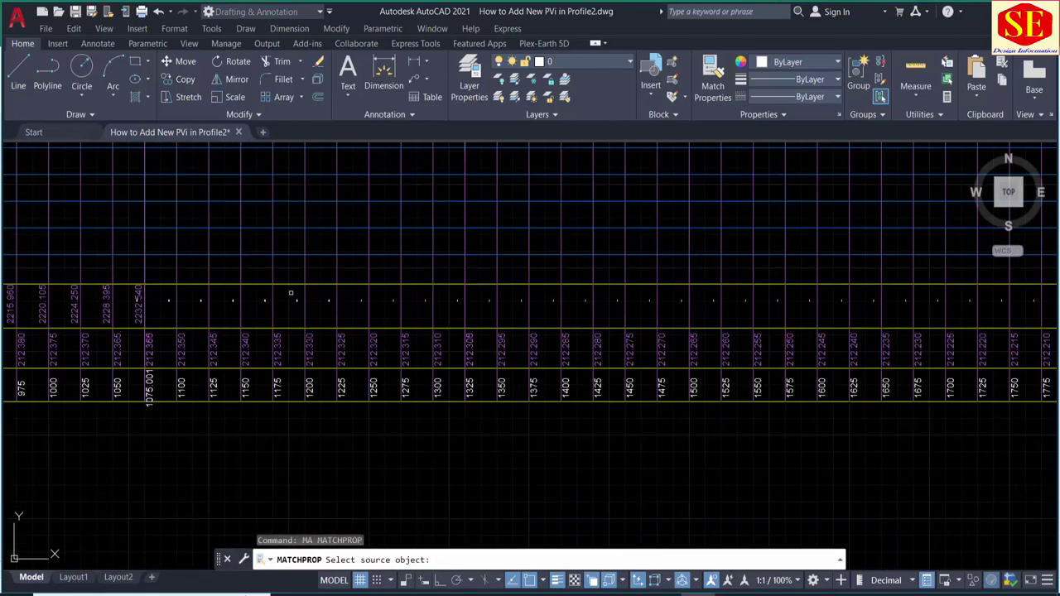
{"action": "left_click", "coordinate": [155, 268]}
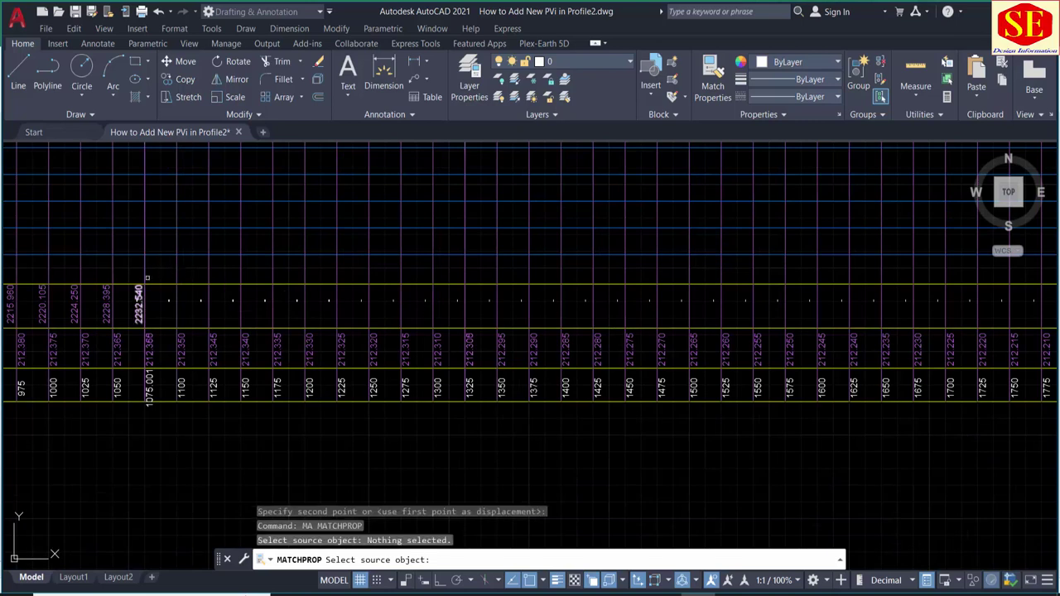
{"action": "left_click", "coordinate": [159, 270]}
{"action": "key", "text": "Return"}
{"action": "key", "text": "Return"}
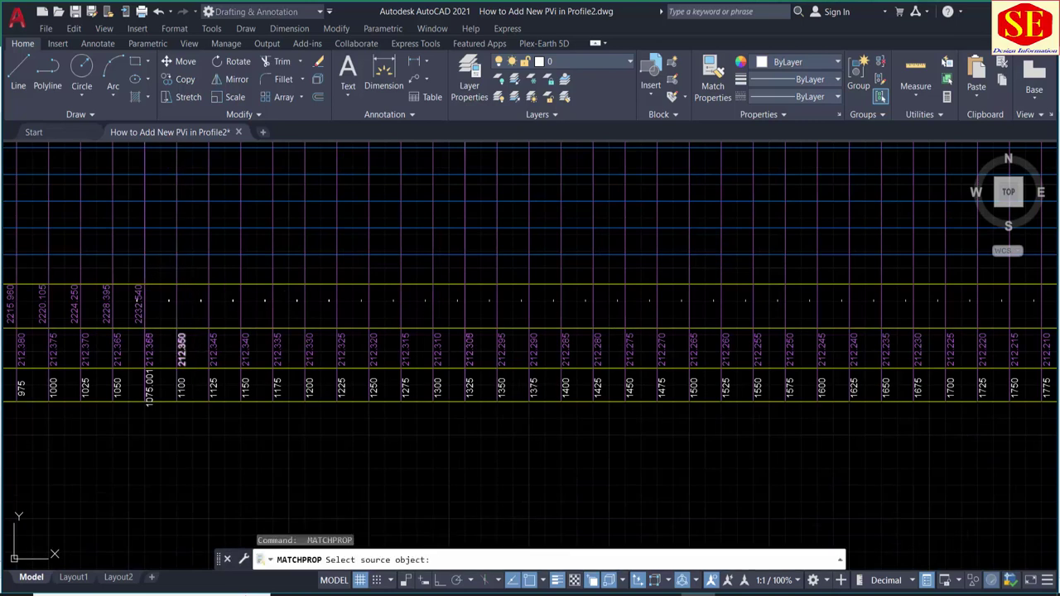
{"action": "key", "text": "Escape"}
{"action": "type", "text": "MA"}
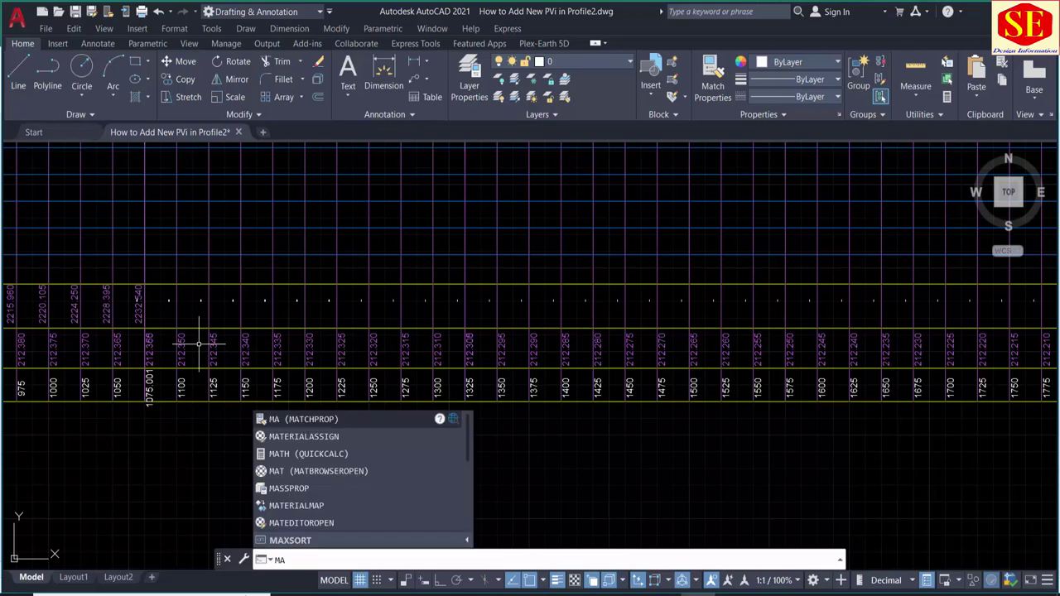
- Give the imported texts, such as 218.994, the existing elevation label's text properties
{"action": "key", "text": "Return"}
{"action": "scroll", "coordinate": [177, 319], "scroll_direction": "up", "scroll_amount": 3}
{"action": "left_click", "coordinate": [122, 267]}
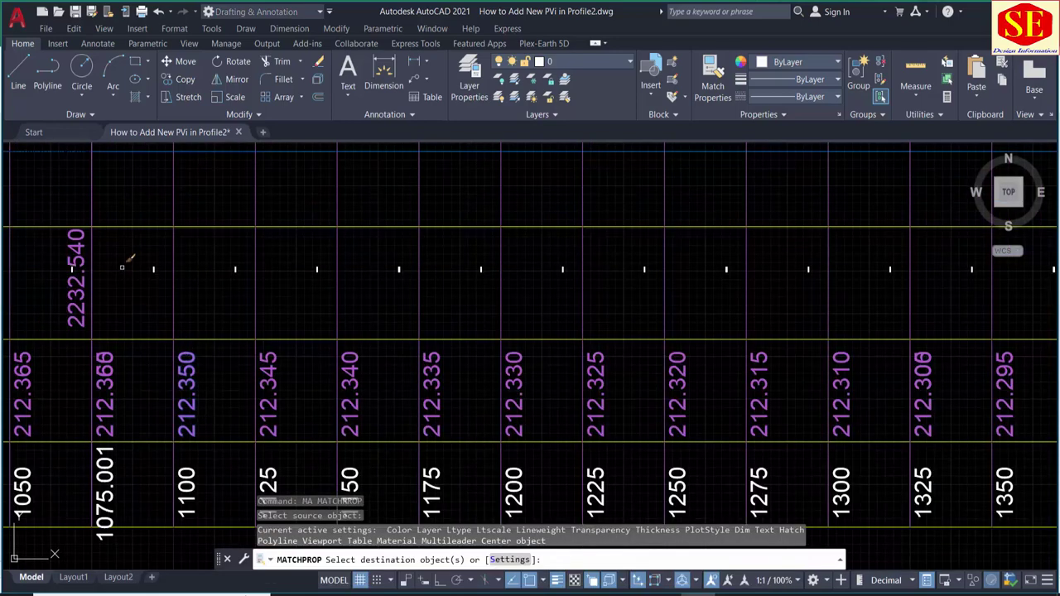
{"action": "scroll", "coordinate": [390, 295], "scroll_direction": "down", "scroll_amount": 3}
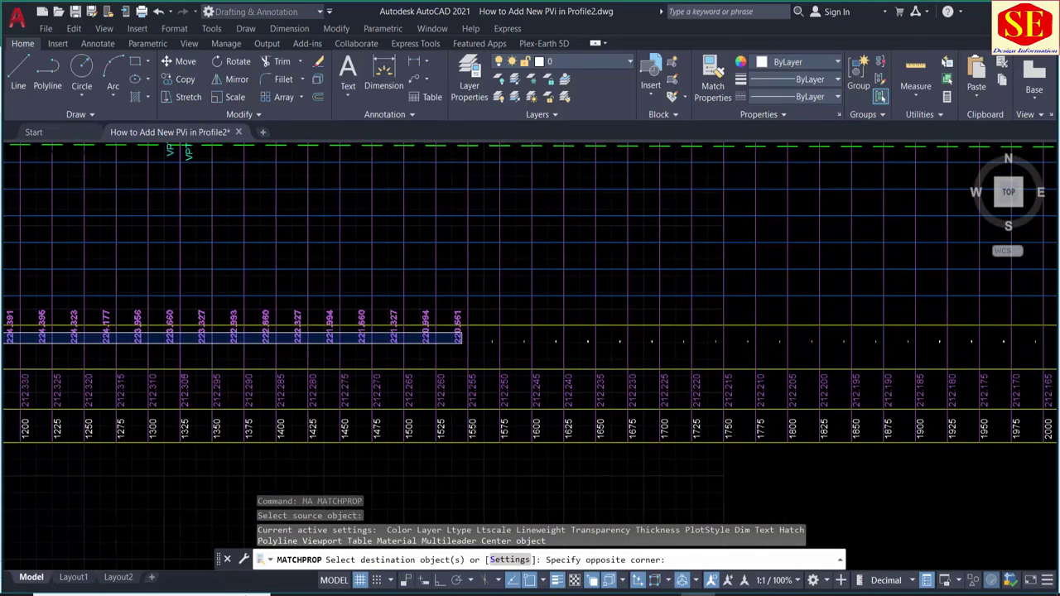
{"action": "scroll", "coordinate": [817, 398], "scroll_direction": "up", "scroll_amount": 2}
{"action": "middle_click_drag", "start_coordinate": [934, 398], "coordinate": [544, 421]}
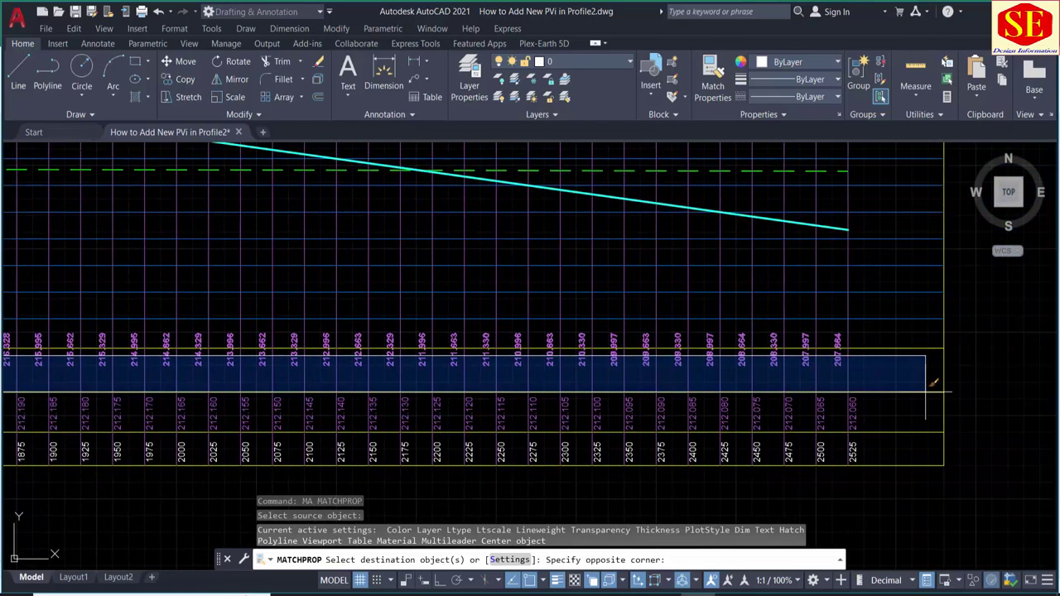
{"action": "left_click", "coordinate": [921, 391]}
{"action": "middle_click_drag", "start_coordinate": [568, 367], "coordinate": [856, 386]}
{"action": "key", "text": "Escape"}
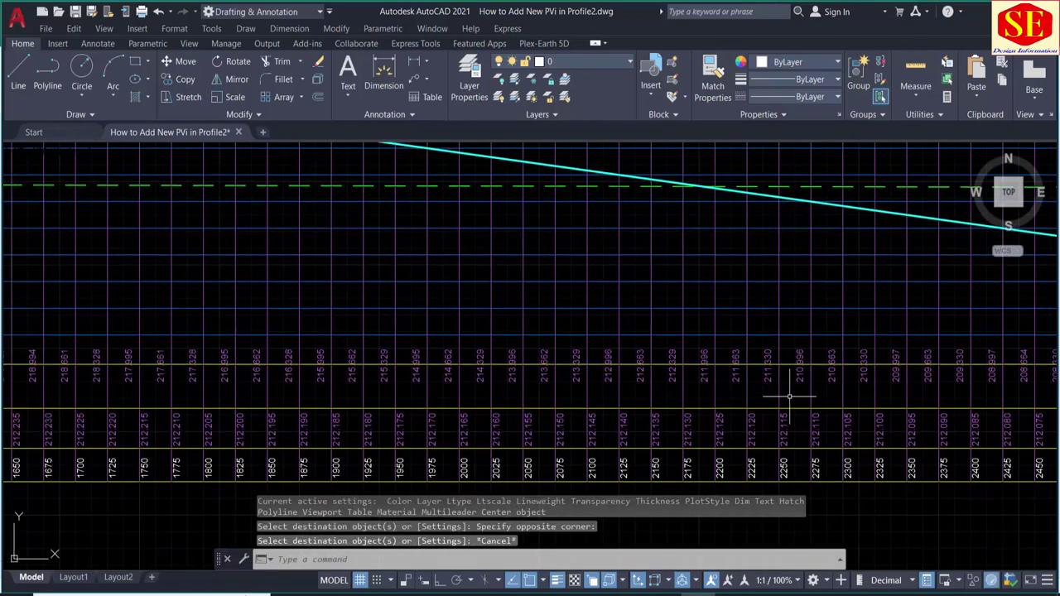
- Move the 58 FRL elevation labels into their table row under the stations
{"action": "type", "text": "m"}
{"action": "key", "text": "Return"}
{"action": "scroll", "coordinate": [192, 390], "scroll_direction": "down", "scroll_amount": 5}
{"action": "scroll", "coordinate": [192, 391], "scroll_direction": "up", "scroll_amount": 5}
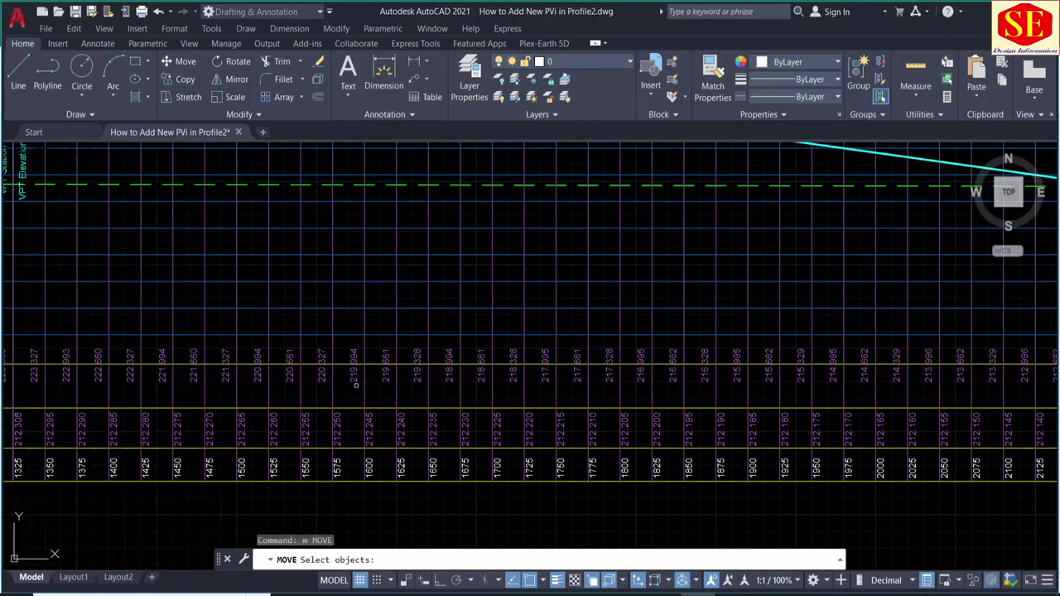
{"action": "scroll", "coordinate": [331, 369], "scroll_direction": "down", "scroll_amount": 3}
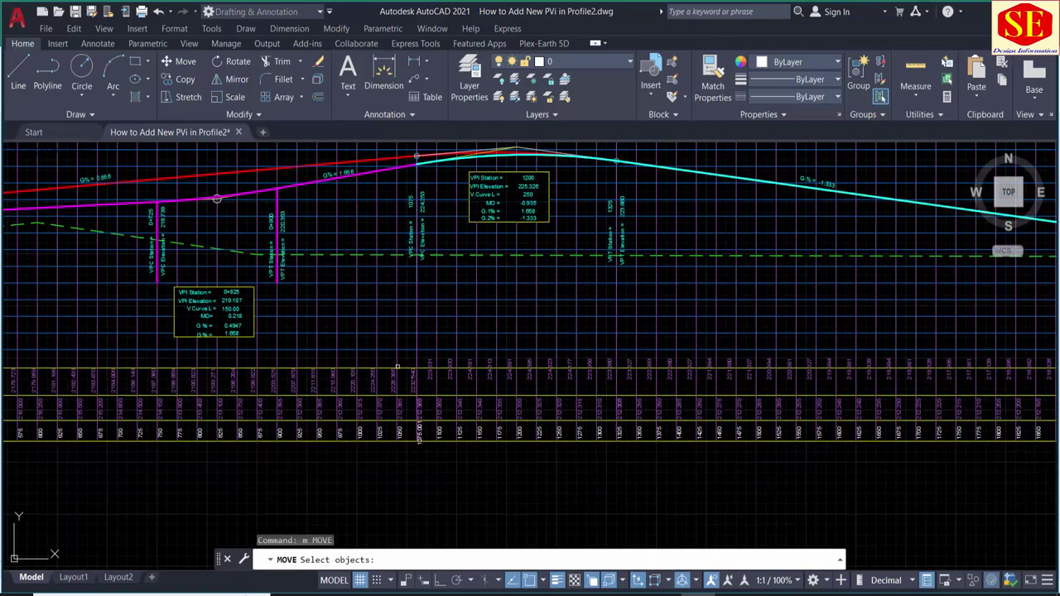
{"action": "scroll", "coordinate": [427, 362], "scroll_direction": "up", "scroll_amount": 5}
{"action": "left_click", "coordinate": [360, 322]}
{"action": "scroll", "coordinate": [726, 398], "scroll_direction": "down", "scroll_amount": 4}
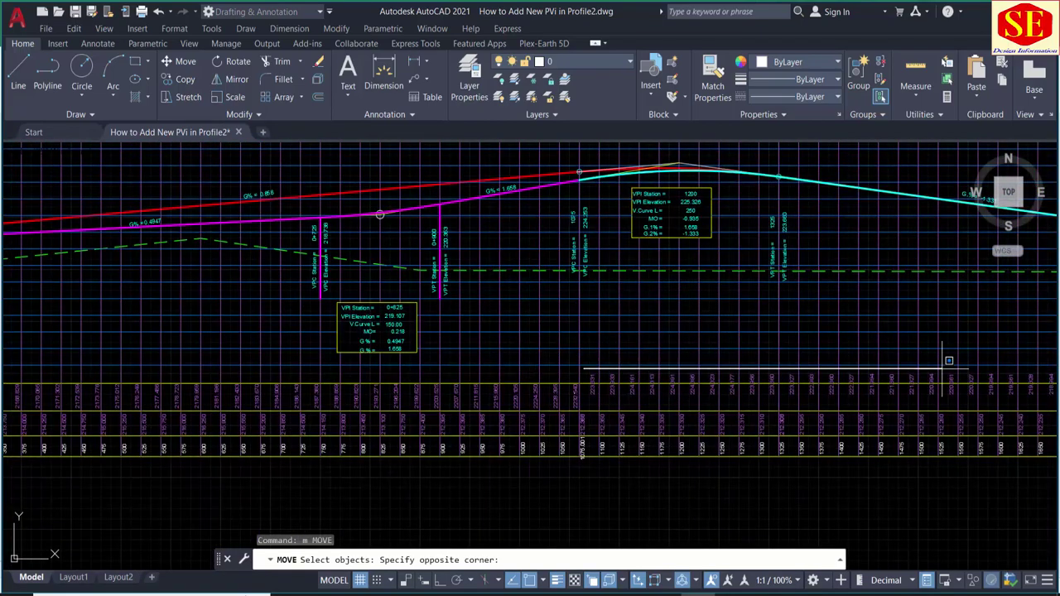
{"action": "scroll", "coordinate": [627, 428], "scroll_direction": "up", "scroll_amount": 2}
{"action": "scroll", "coordinate": [628, 428], "scroll_direction": "up", "scroll_amount": 2}
{"action": "scroll", "coordinate": [627, 428], "scroll_direction": "up", "scroll_amount": 2}
{"action": "scroll", "coordinate": [703, 419], "scroll_direction": "up", "scroll_amount": 3}
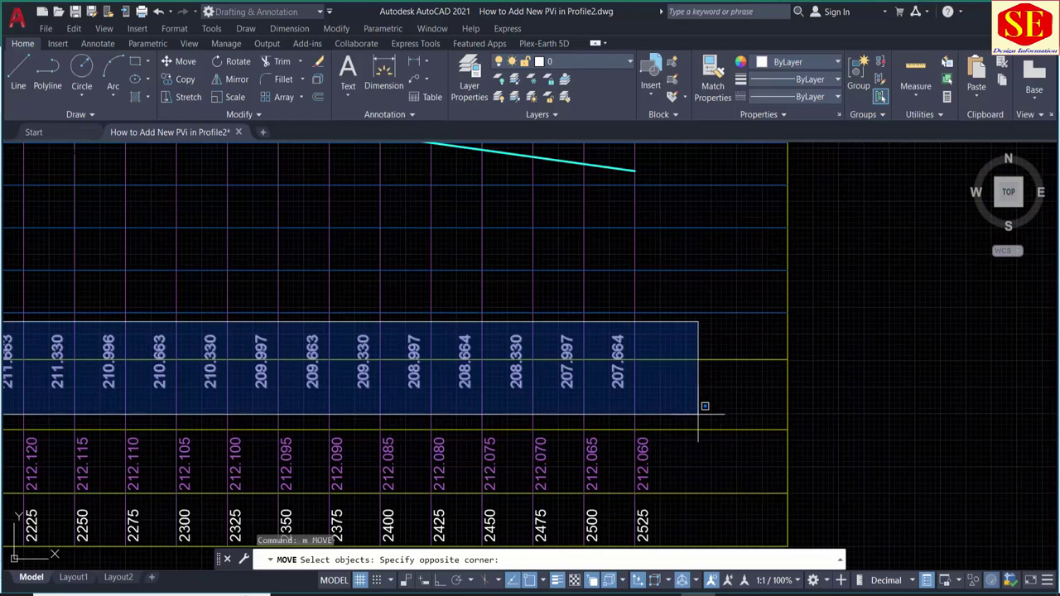
{"action": "left_click", "coordinate": [703, 418]}
{"action": "key", "text": "Return"}
{"action": "left_click", "coordinate": [702, 427]}
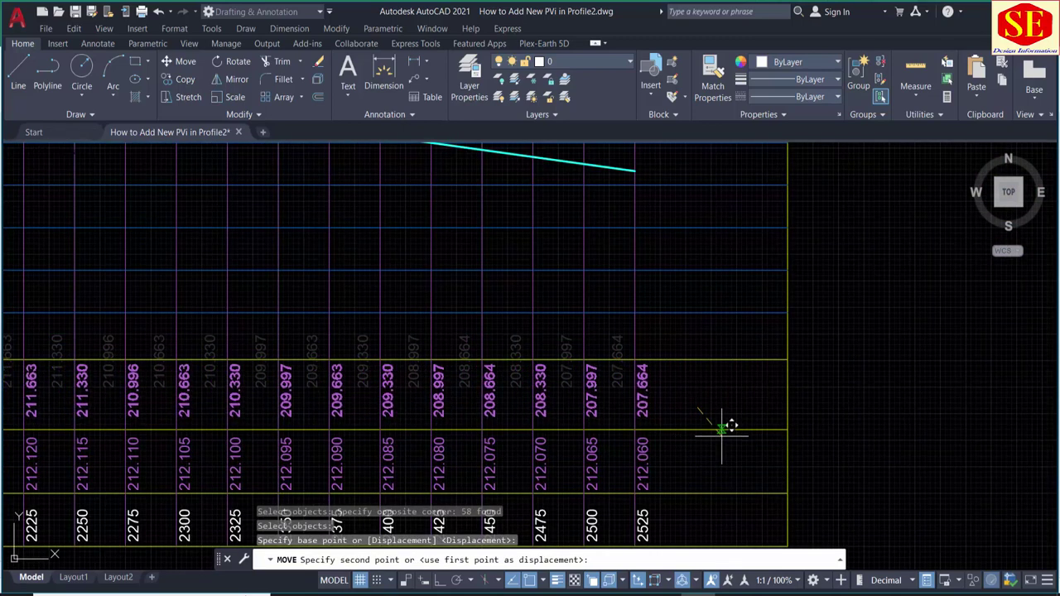
{"action": "left_click", "coordinate": [728, 431]}
- Pan across the completed profile and title, then glance at the Excel workbook
{"action": "scroll", "coordinate": [729, 436], "scroll_direction": "down", "scroll_amount": 5}
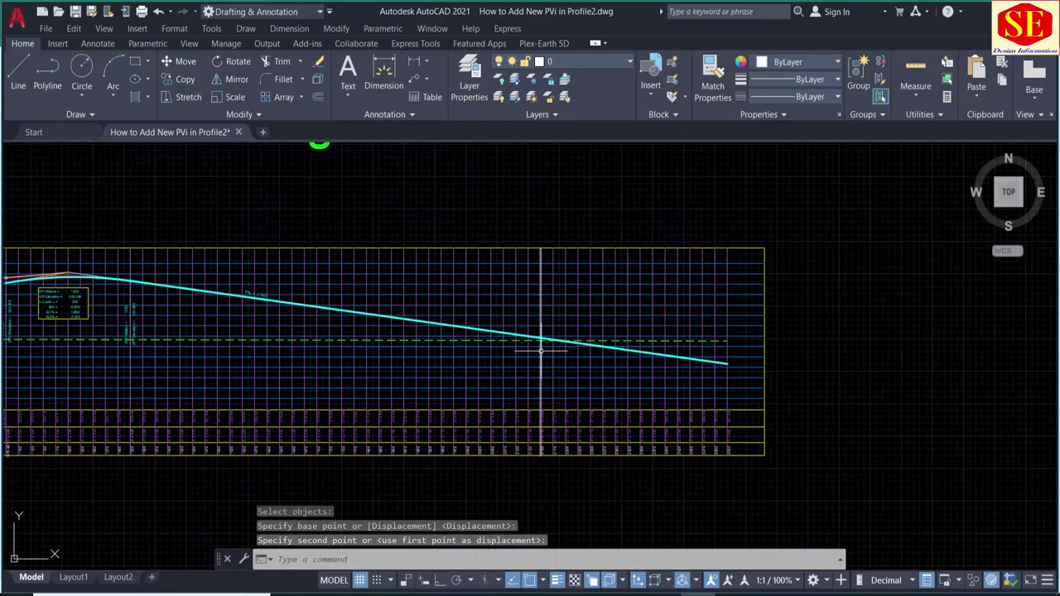
{"action": "middle_click_drag", "start_coordinate": [315, 412], "coordinate": [733, 400]}
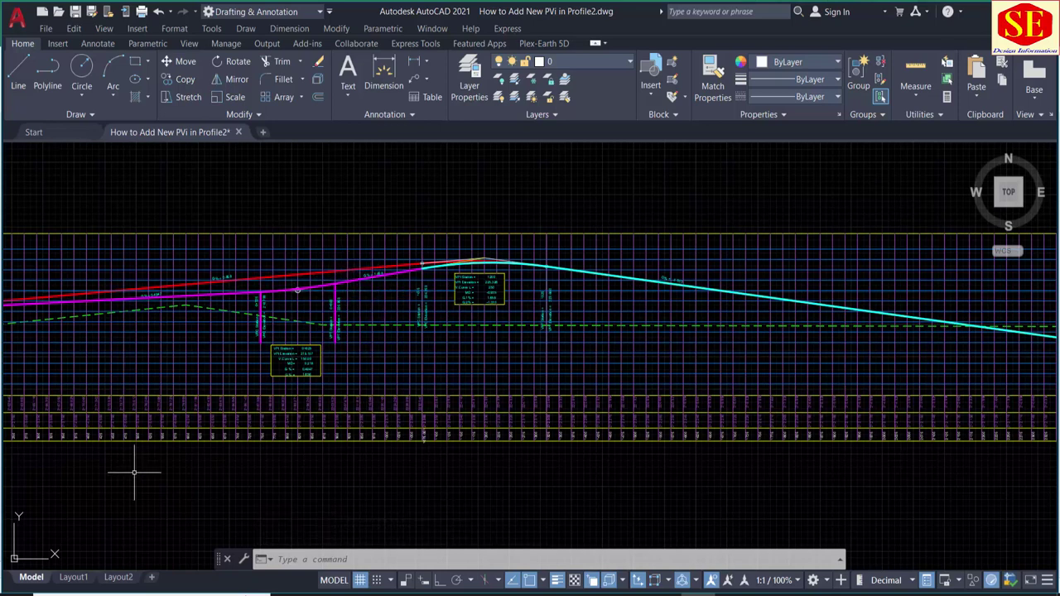
{"action": "scroll", "coordinate": [430, 242], "scroll_direction": "up", "scroll_amount": 2}
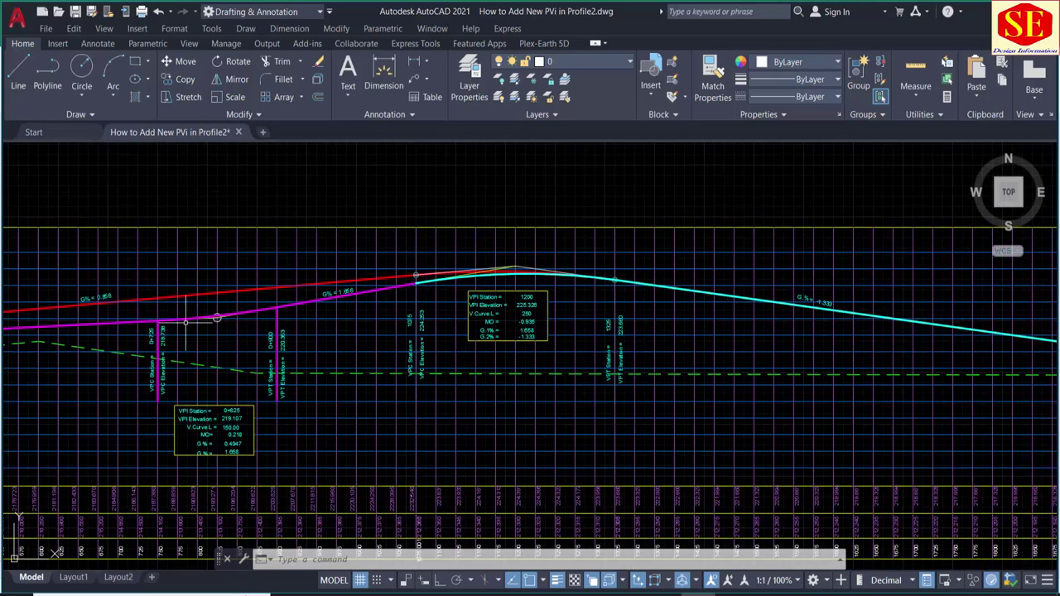
{"action": "scroll", "coordinate": [263, 318], "scroll_direction": "down", "scroll_amount": 2}
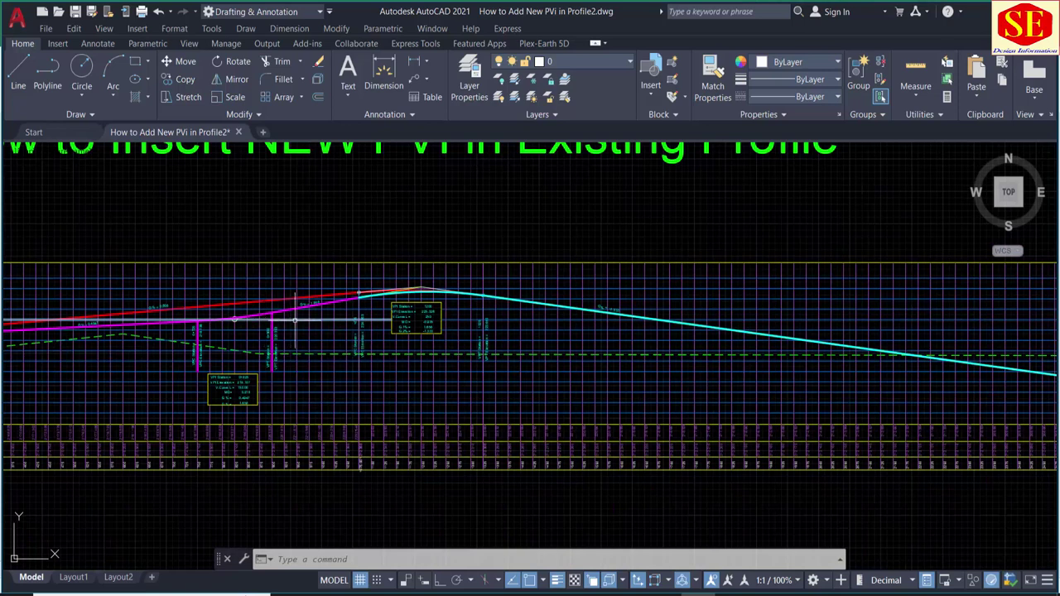
{"action": "middle_click_drag", "start_coordinate": [296, 325], "coordinate": [357, 407]}
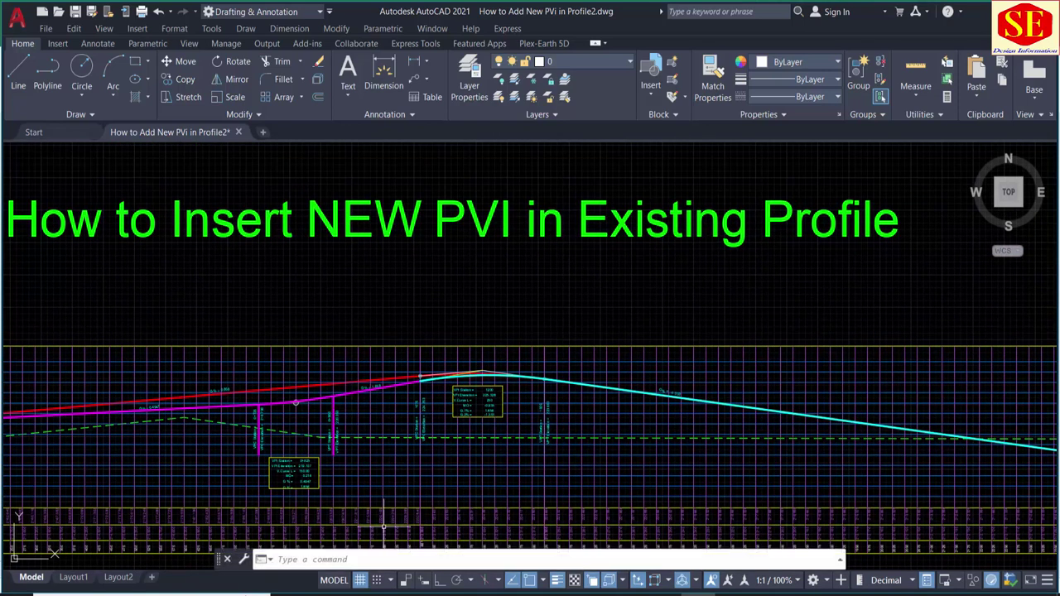
{"action": "key", "text": "alt+Tab"}
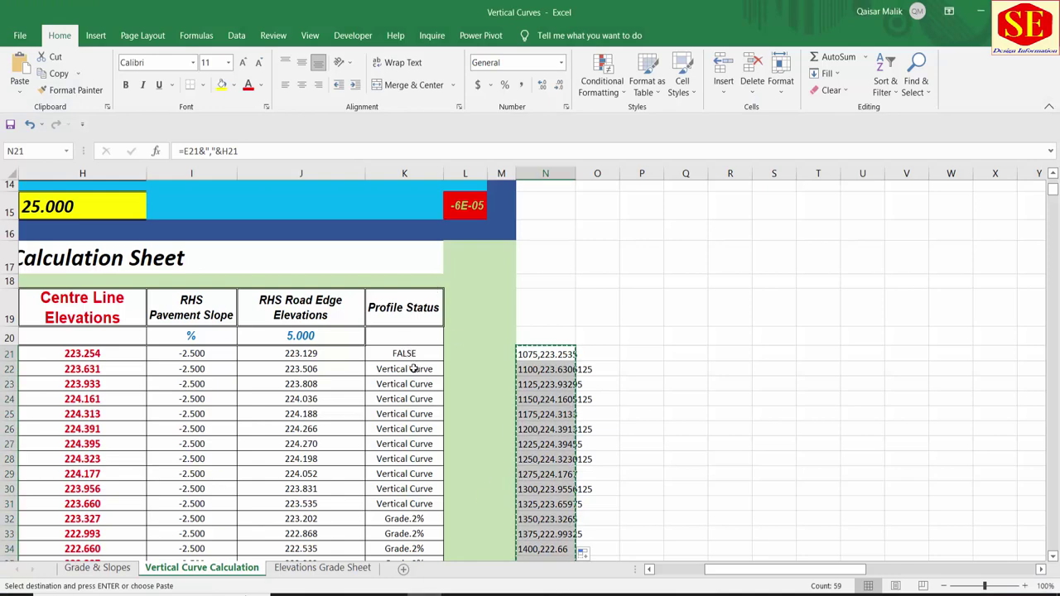
{"action": "key", "text": "alt+Tab"}
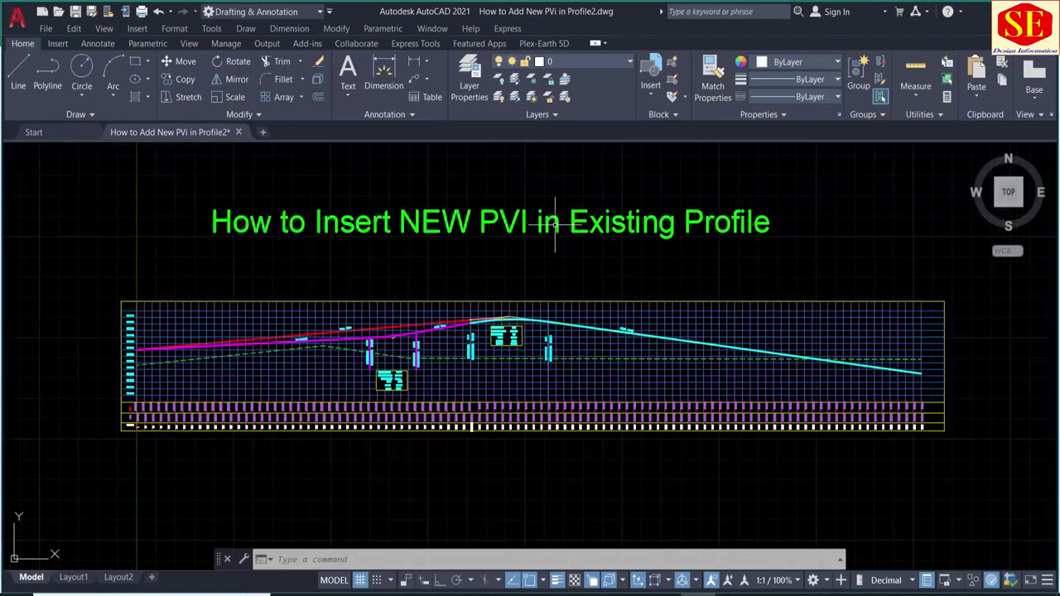